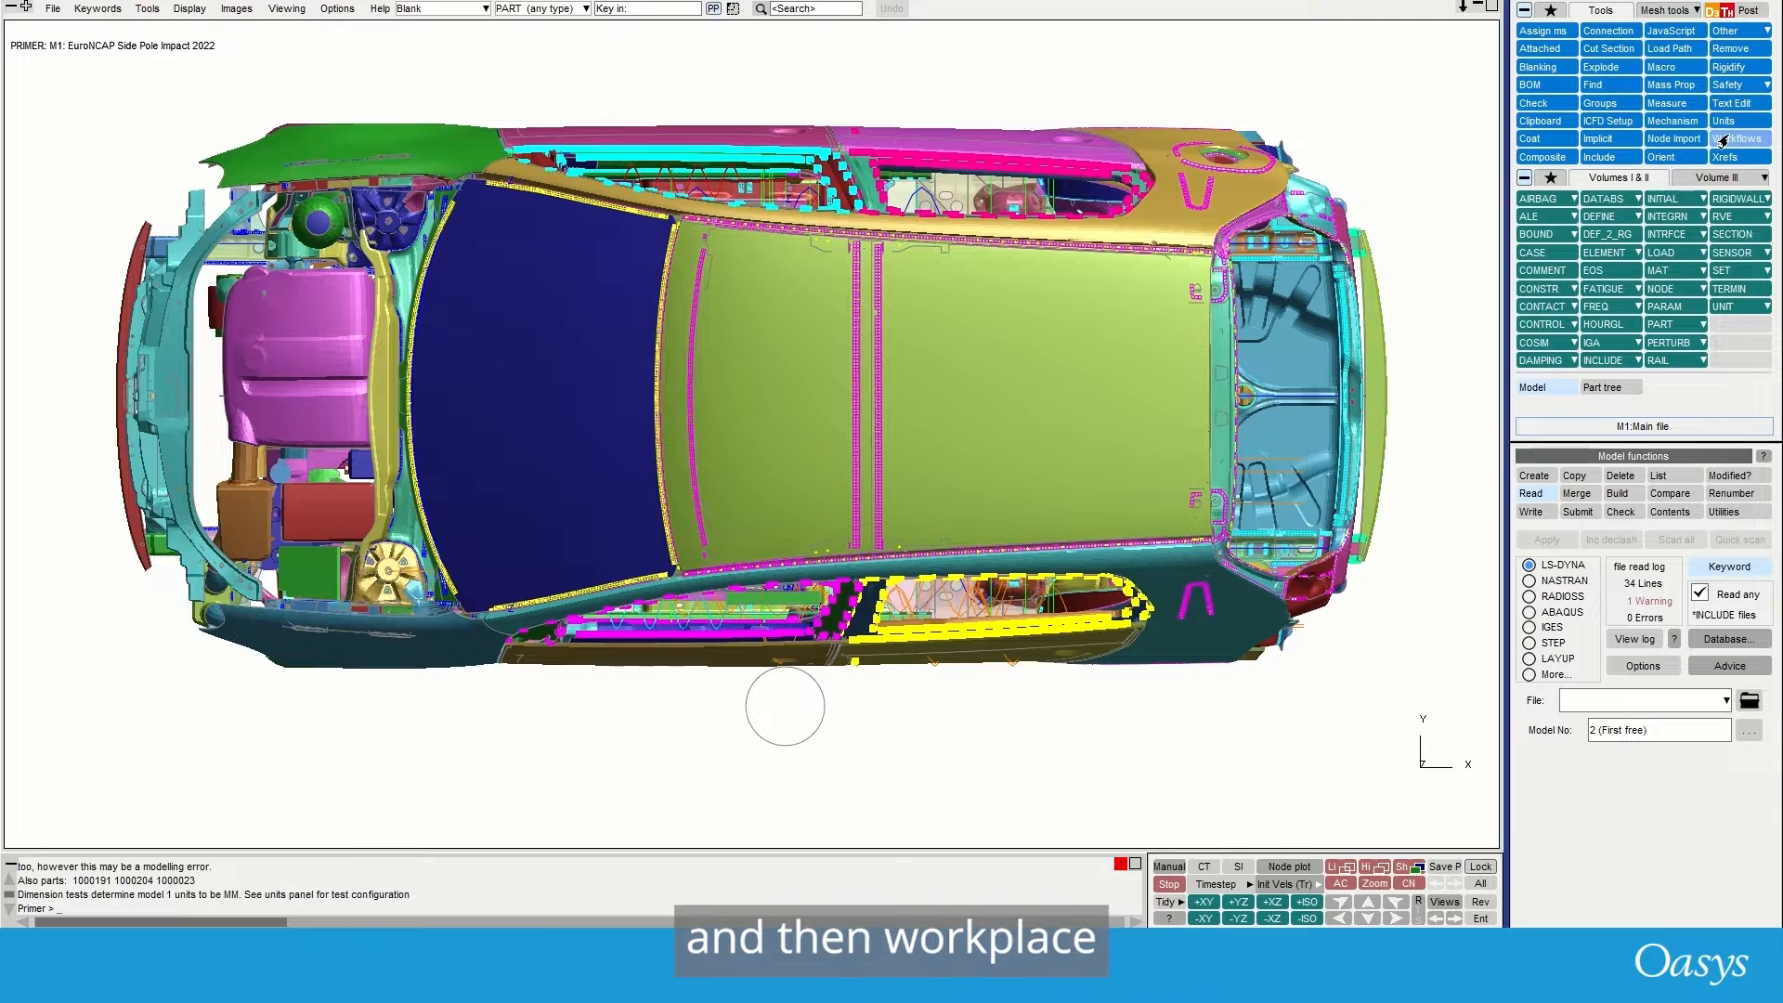
# - Filter the available workflows to the Automotive sector and open the Automotive Assessments workflow
pyautogui.click(1723, 139)
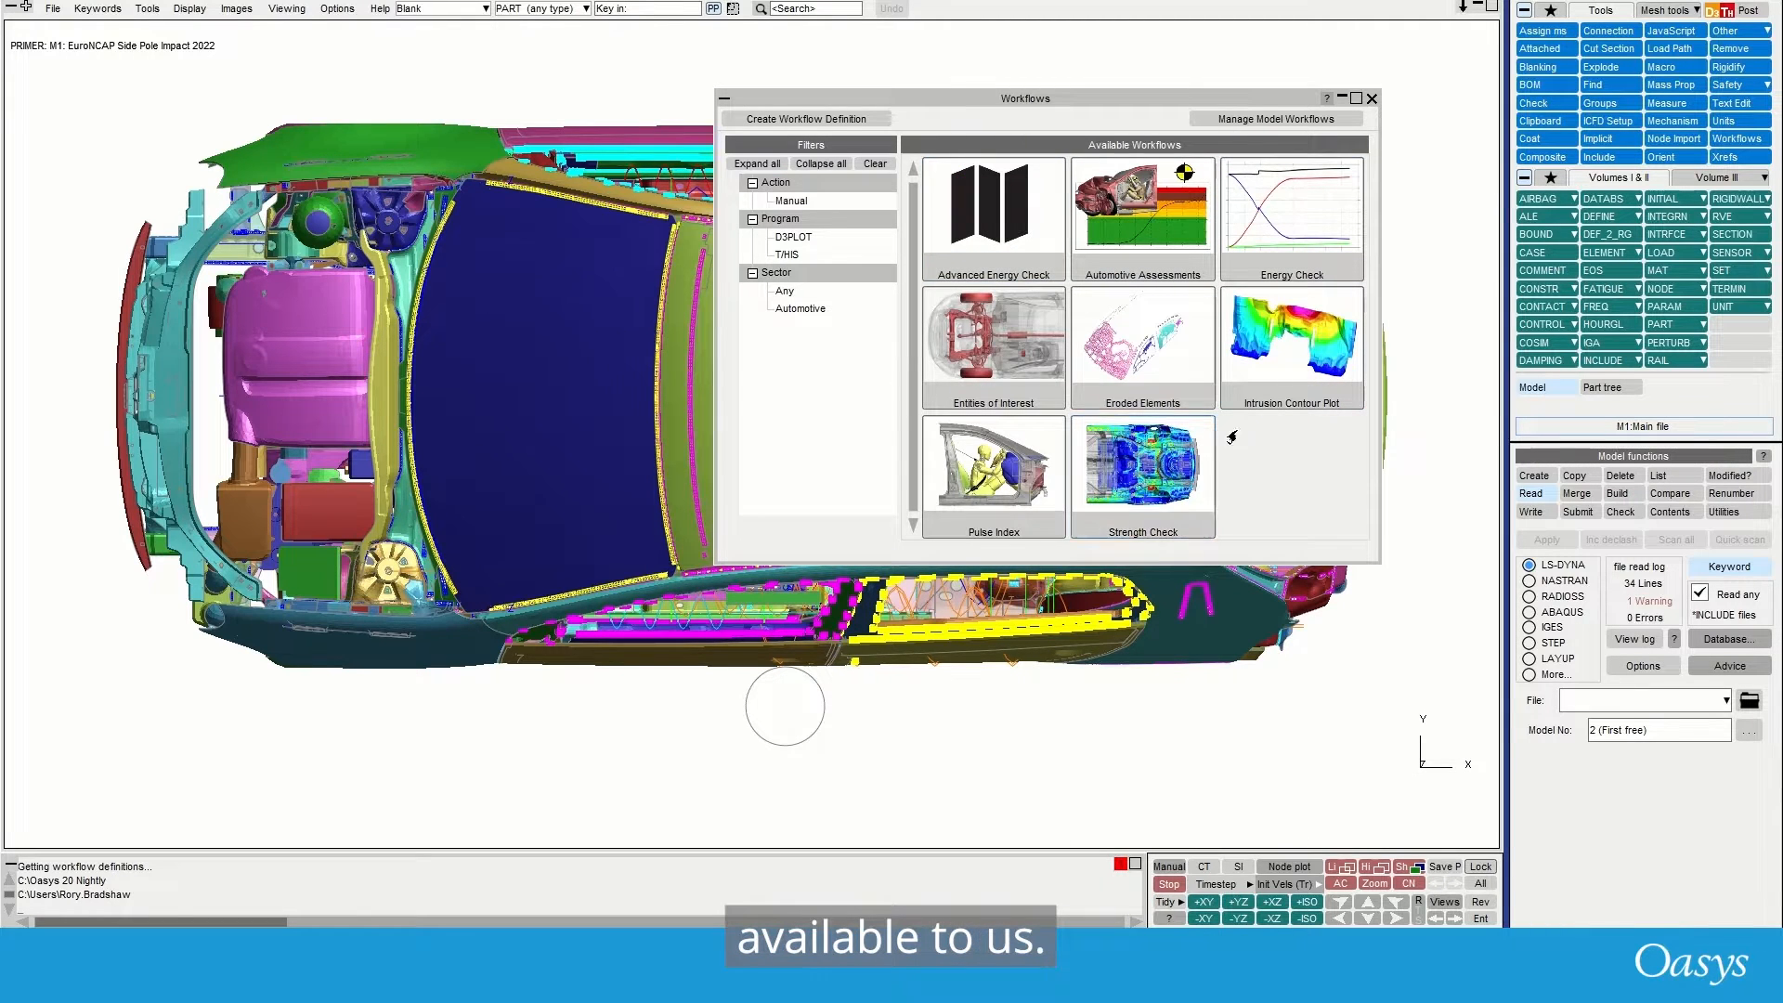
pyautogui.click(792, 314)
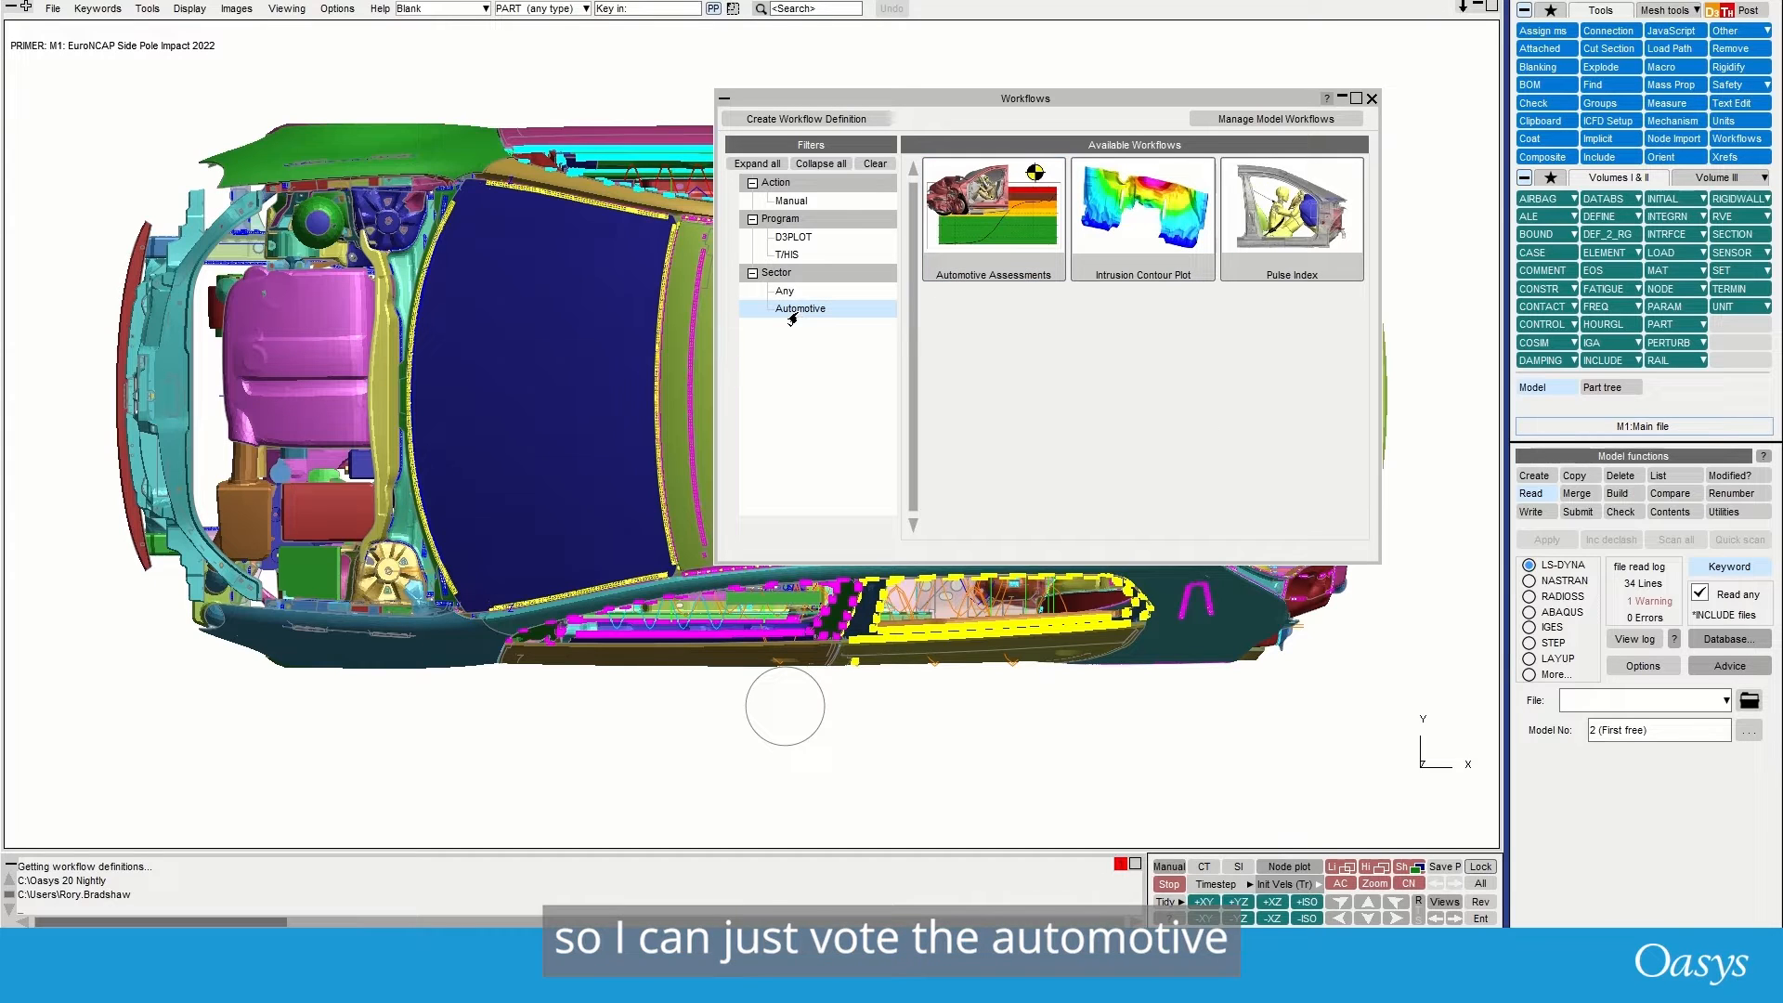
pyautogui.click(972, 243)
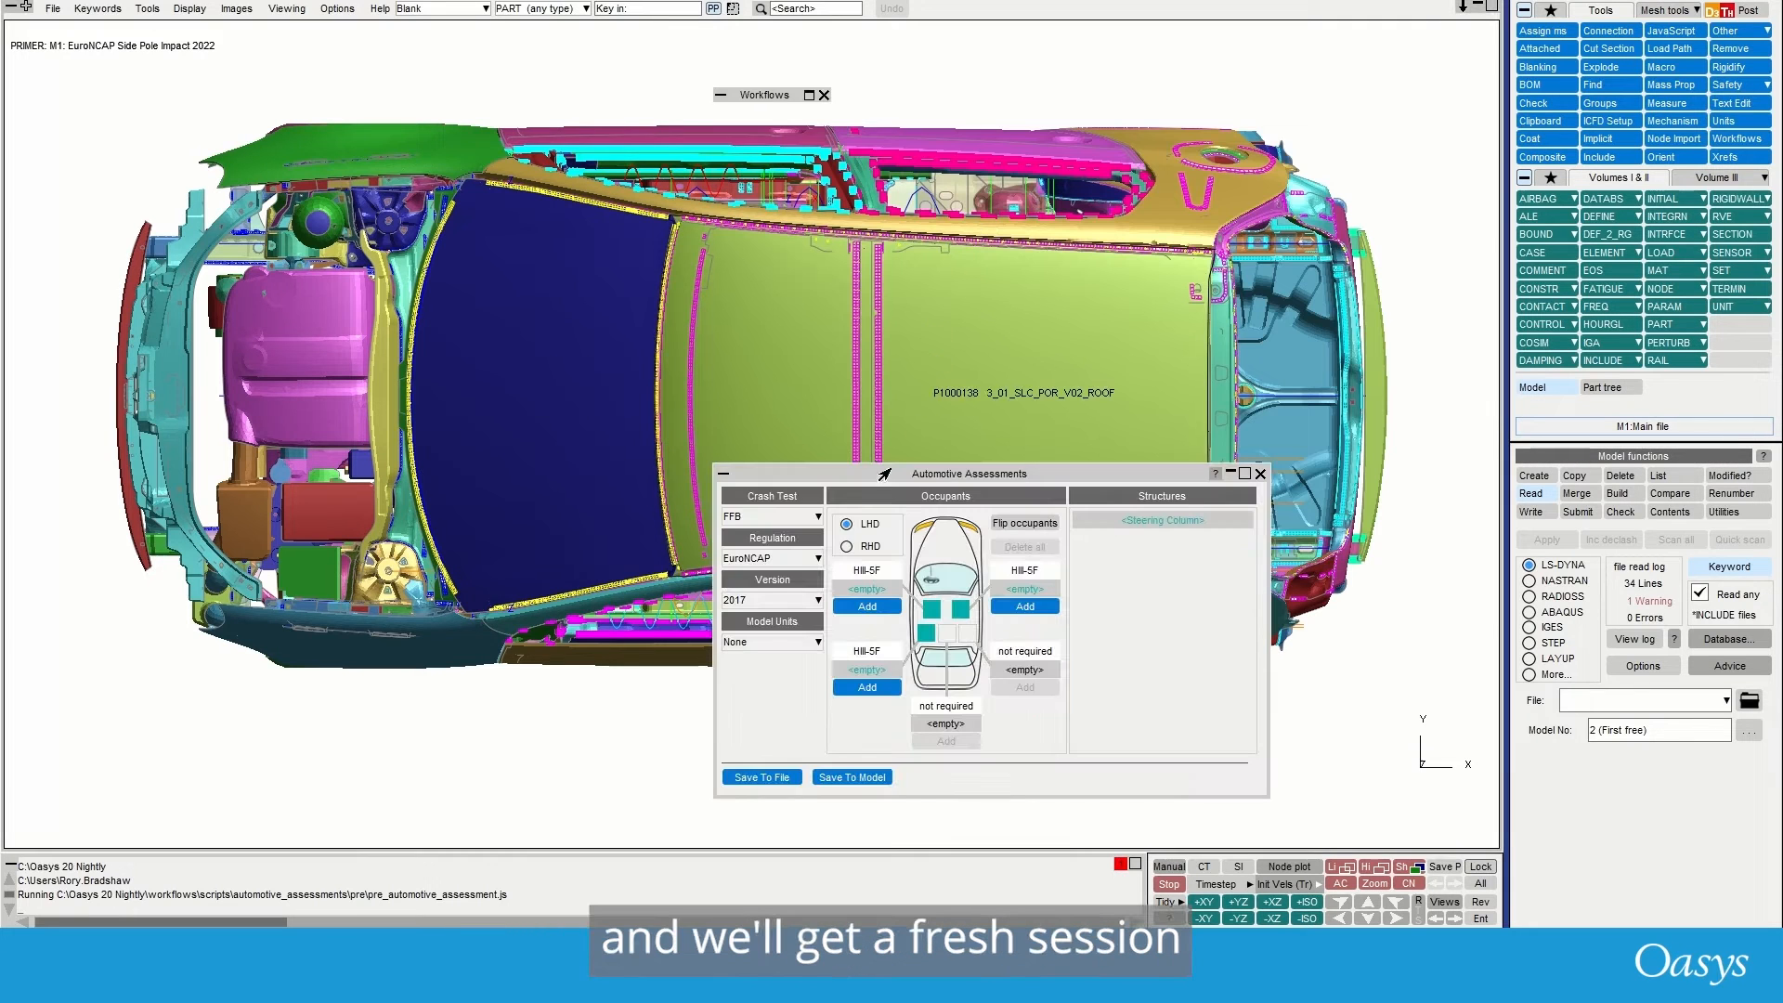
pyautogui.moveTo(774, 321); pyautogui.dragTo(736, 276)
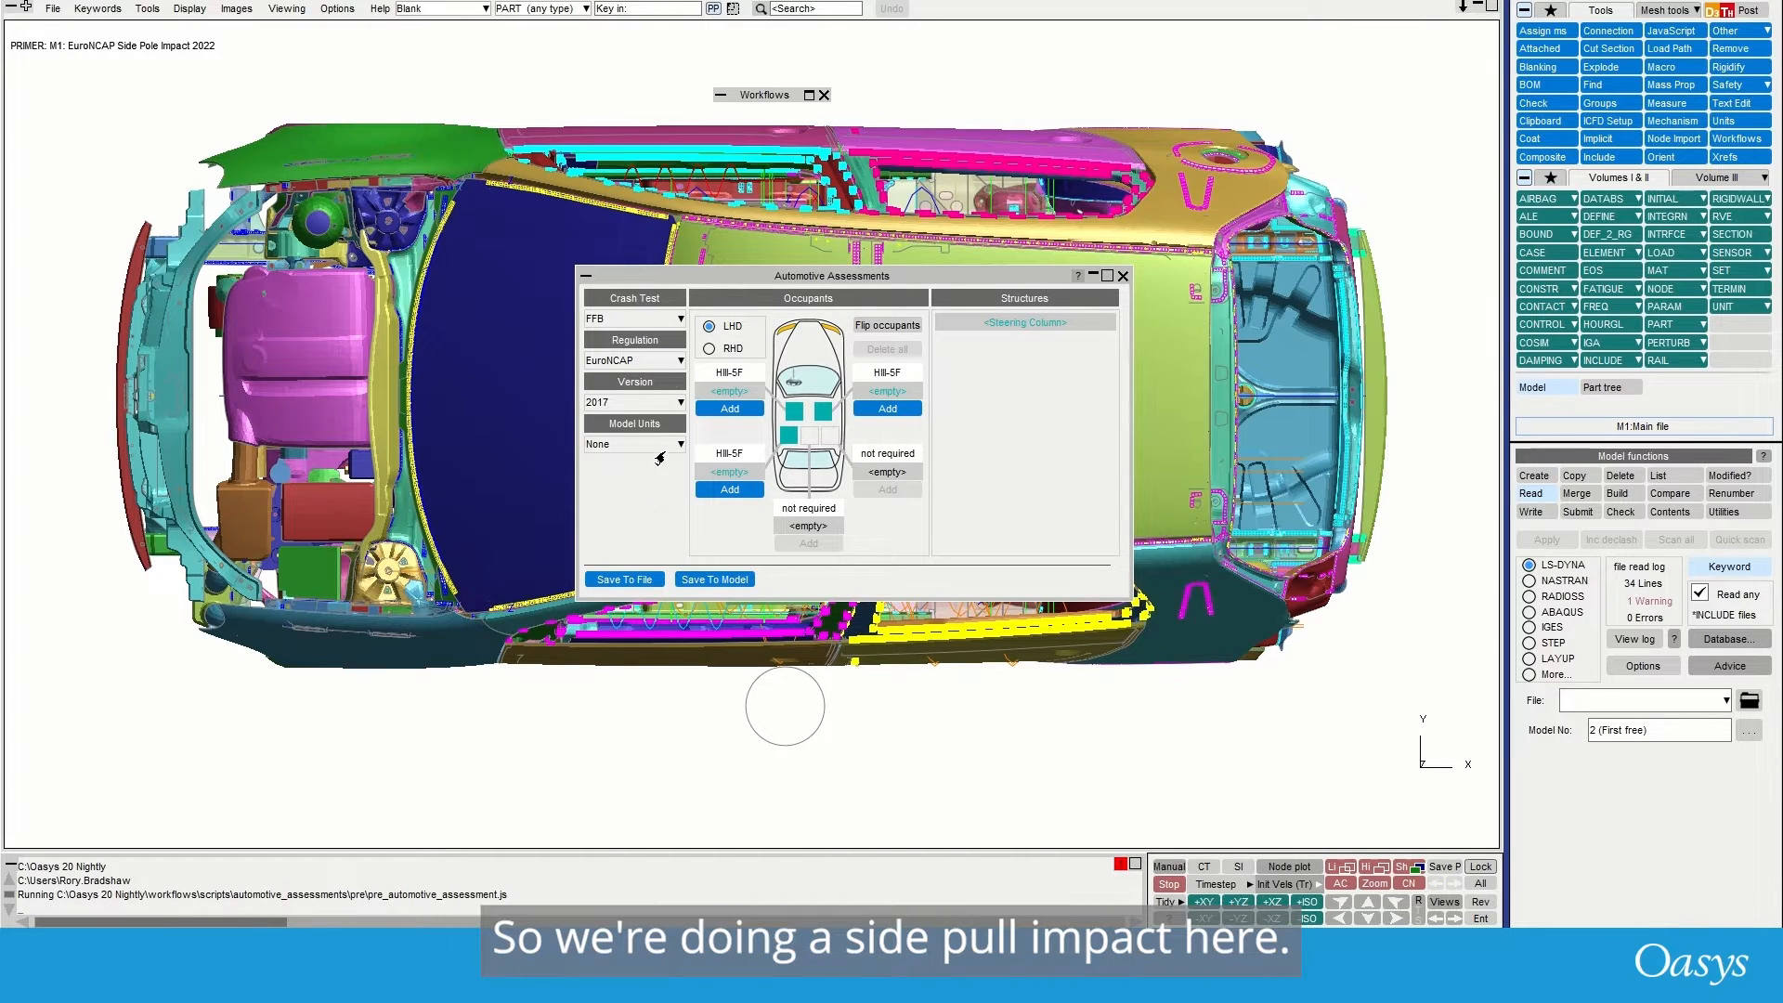
# - Configure the assessment as a Side Pole crash test under EuroNCAP version 2022 with model units U2 (mm, t, s)
pyautogui.click(650, 319)
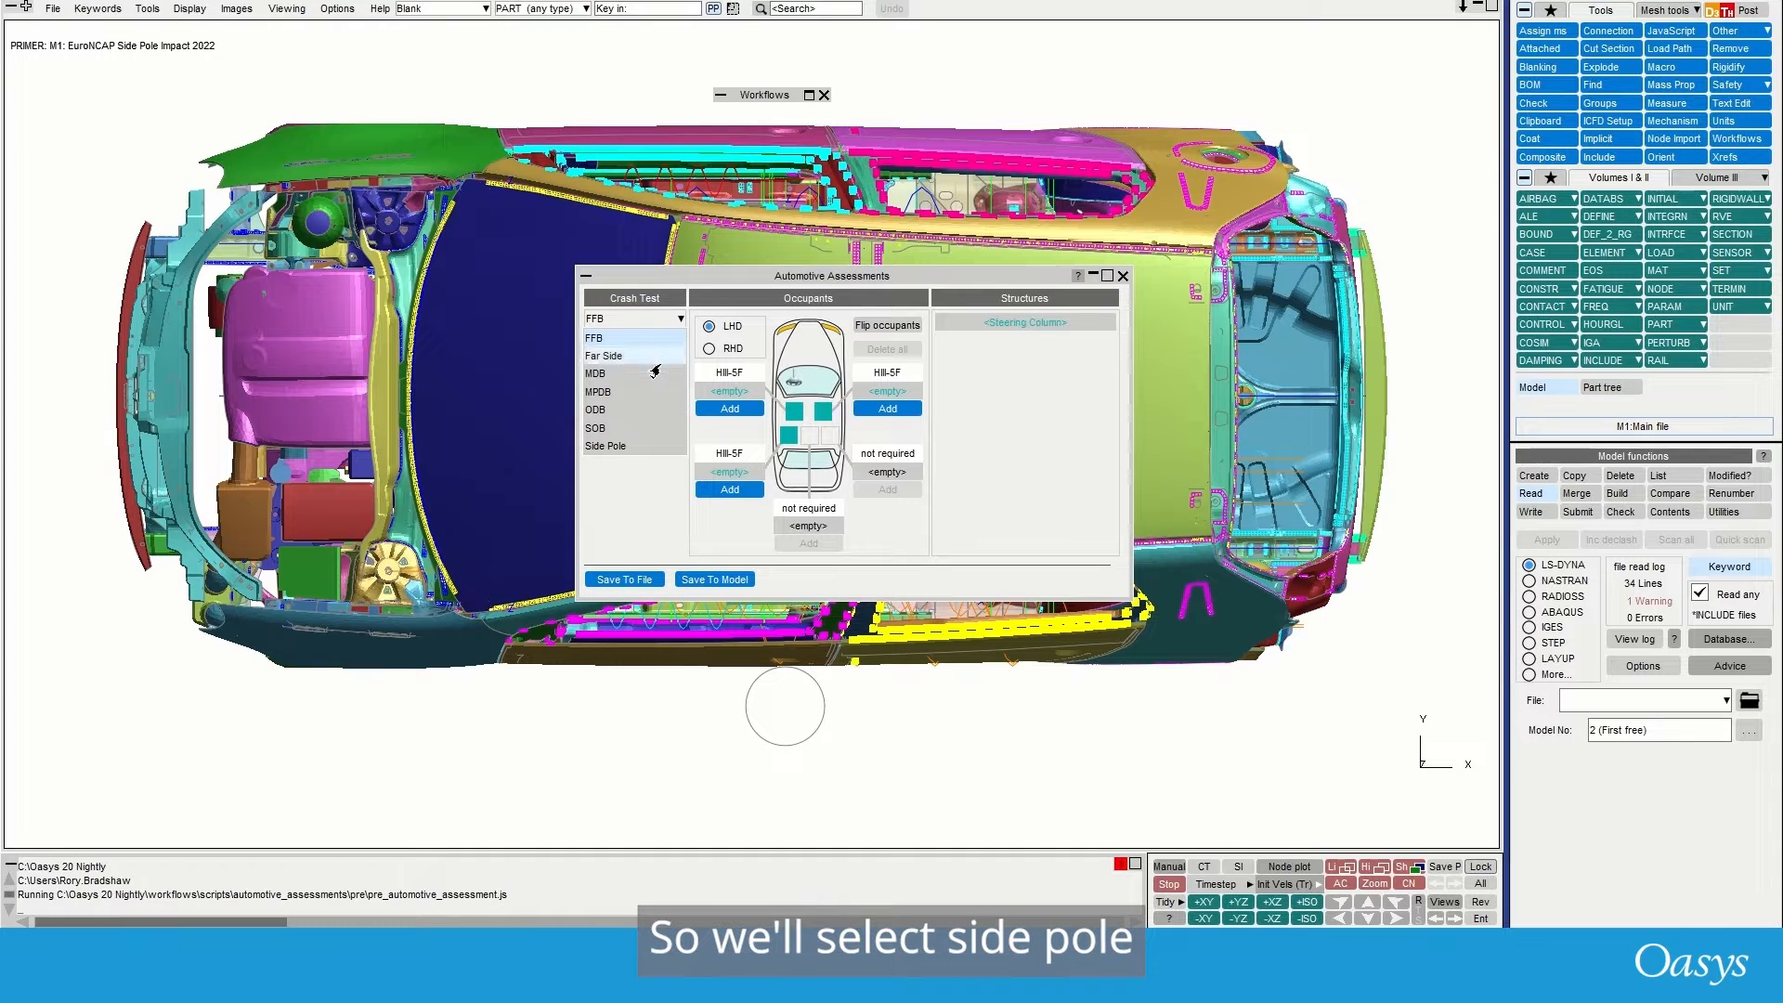
pyautogui.click(608, 446)
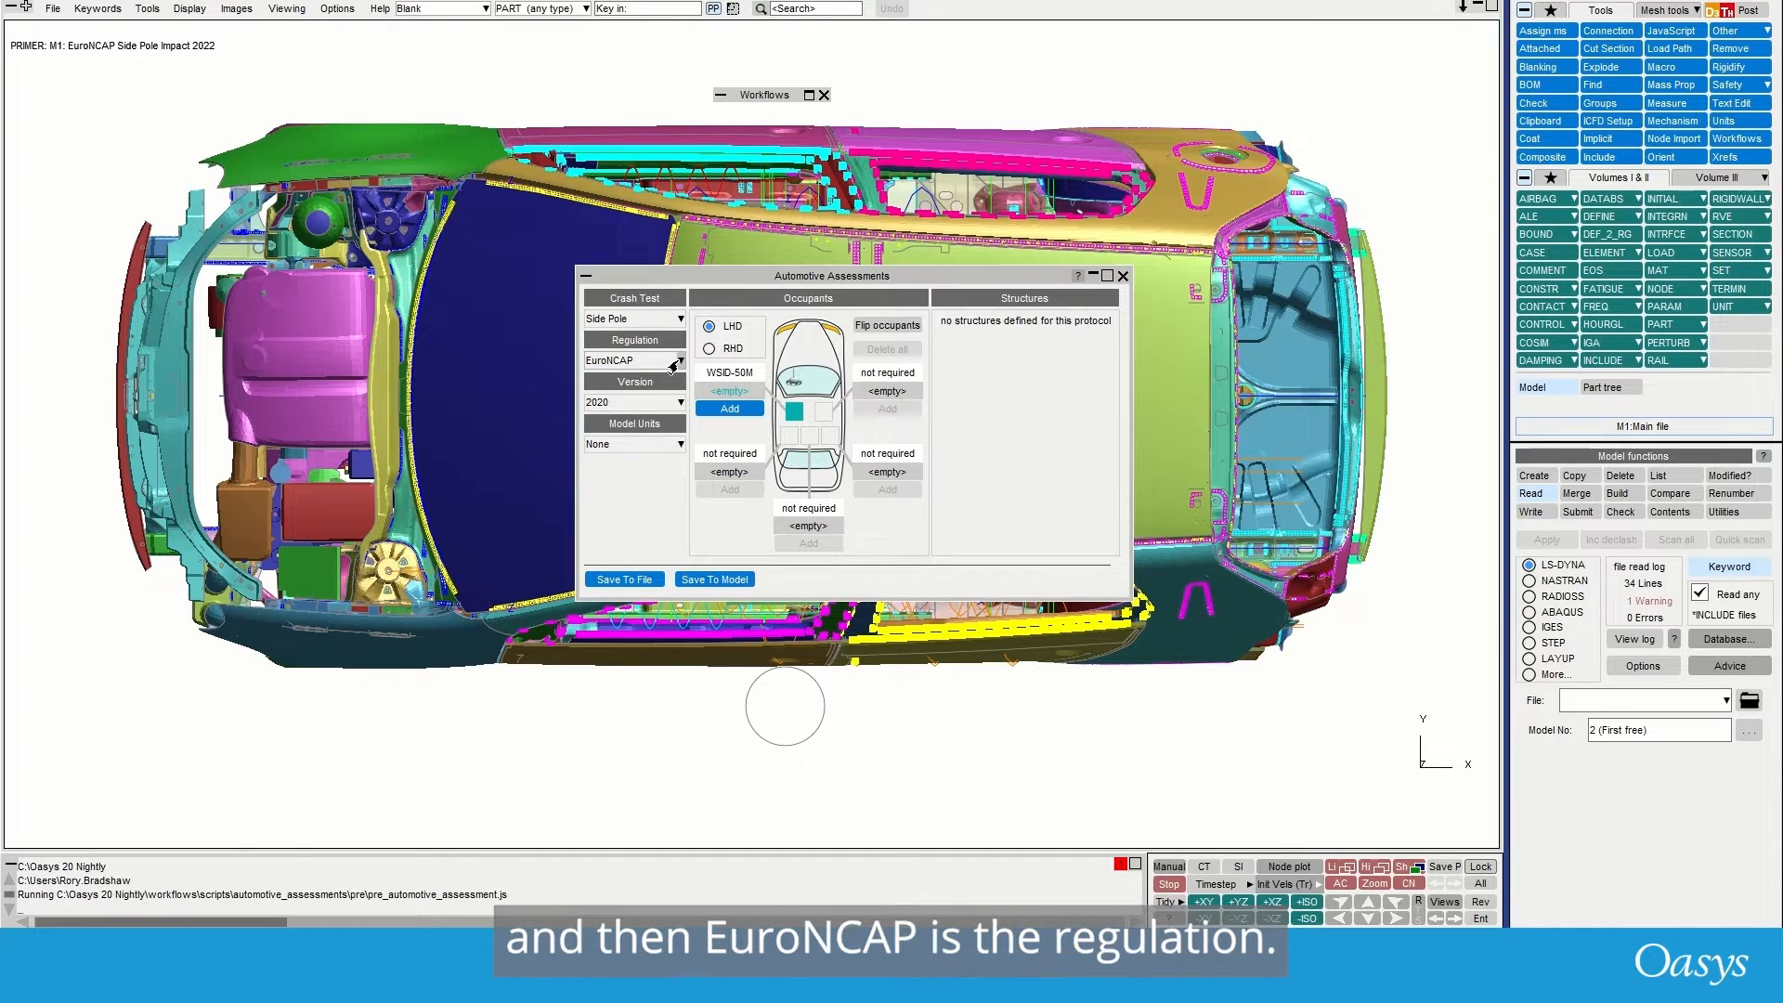
pyautogui.click(673, 403)
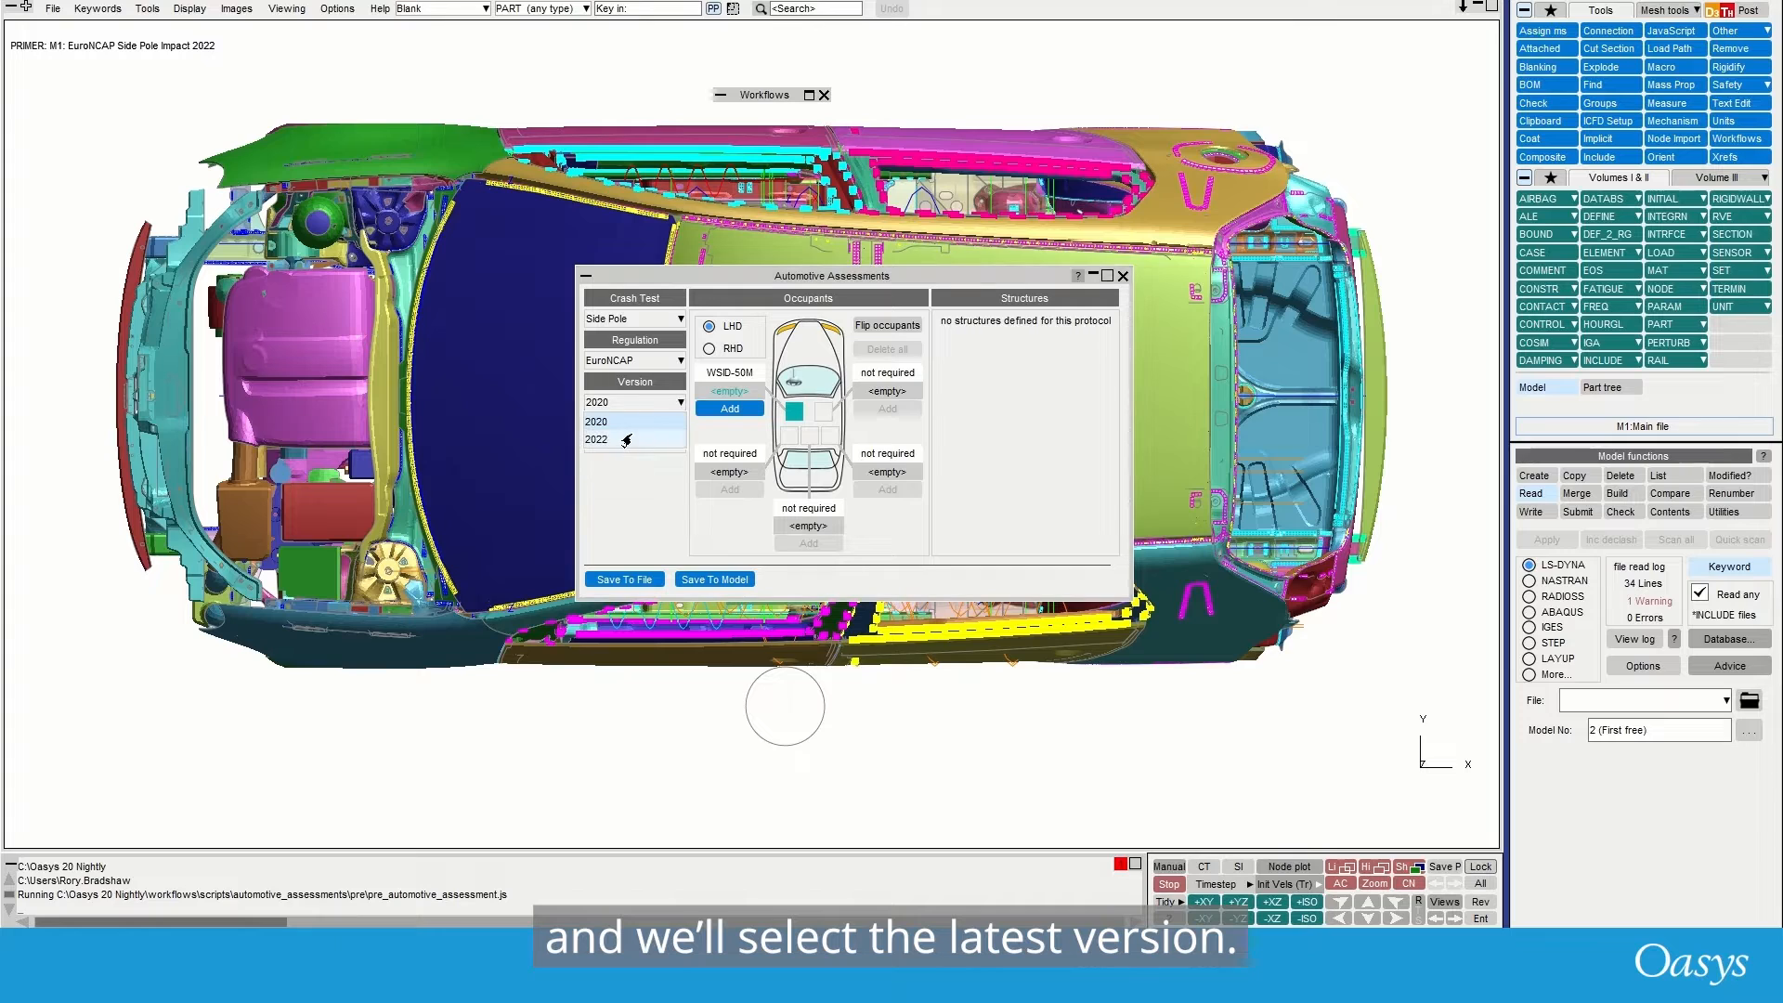
pyautogui.click(626, 454)
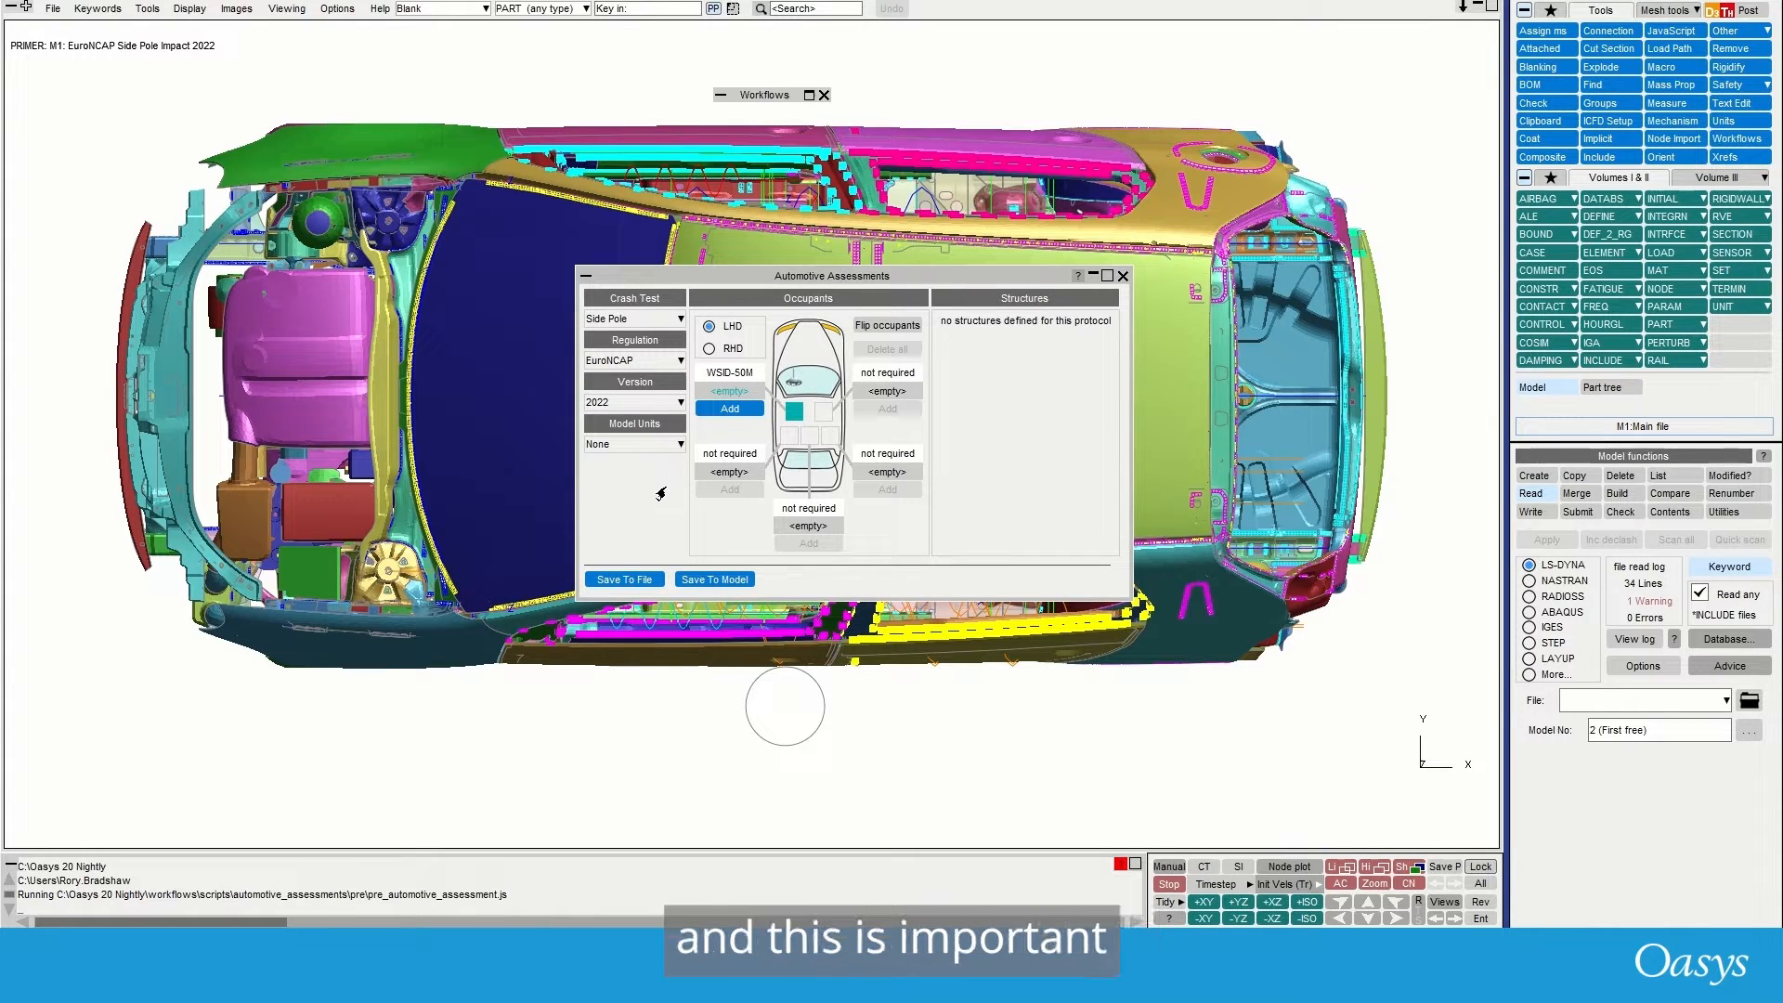
pyautogui.click(679, 446)
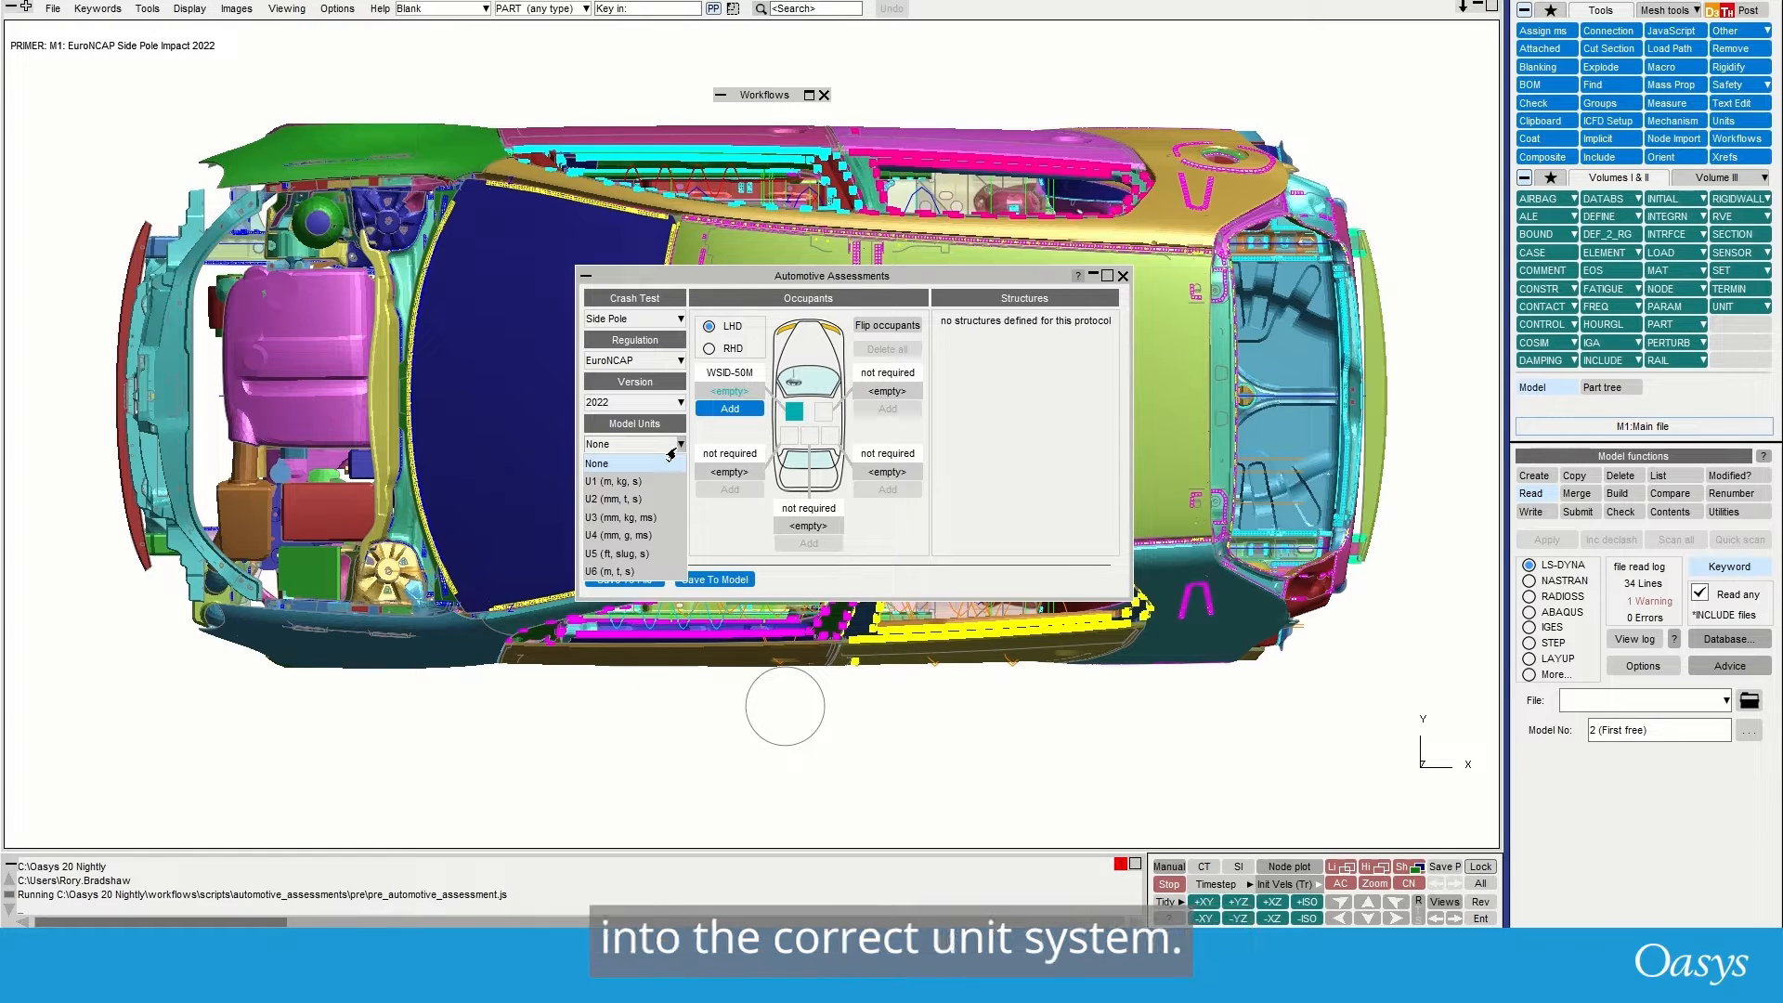
pyautogui.click(651, 508)
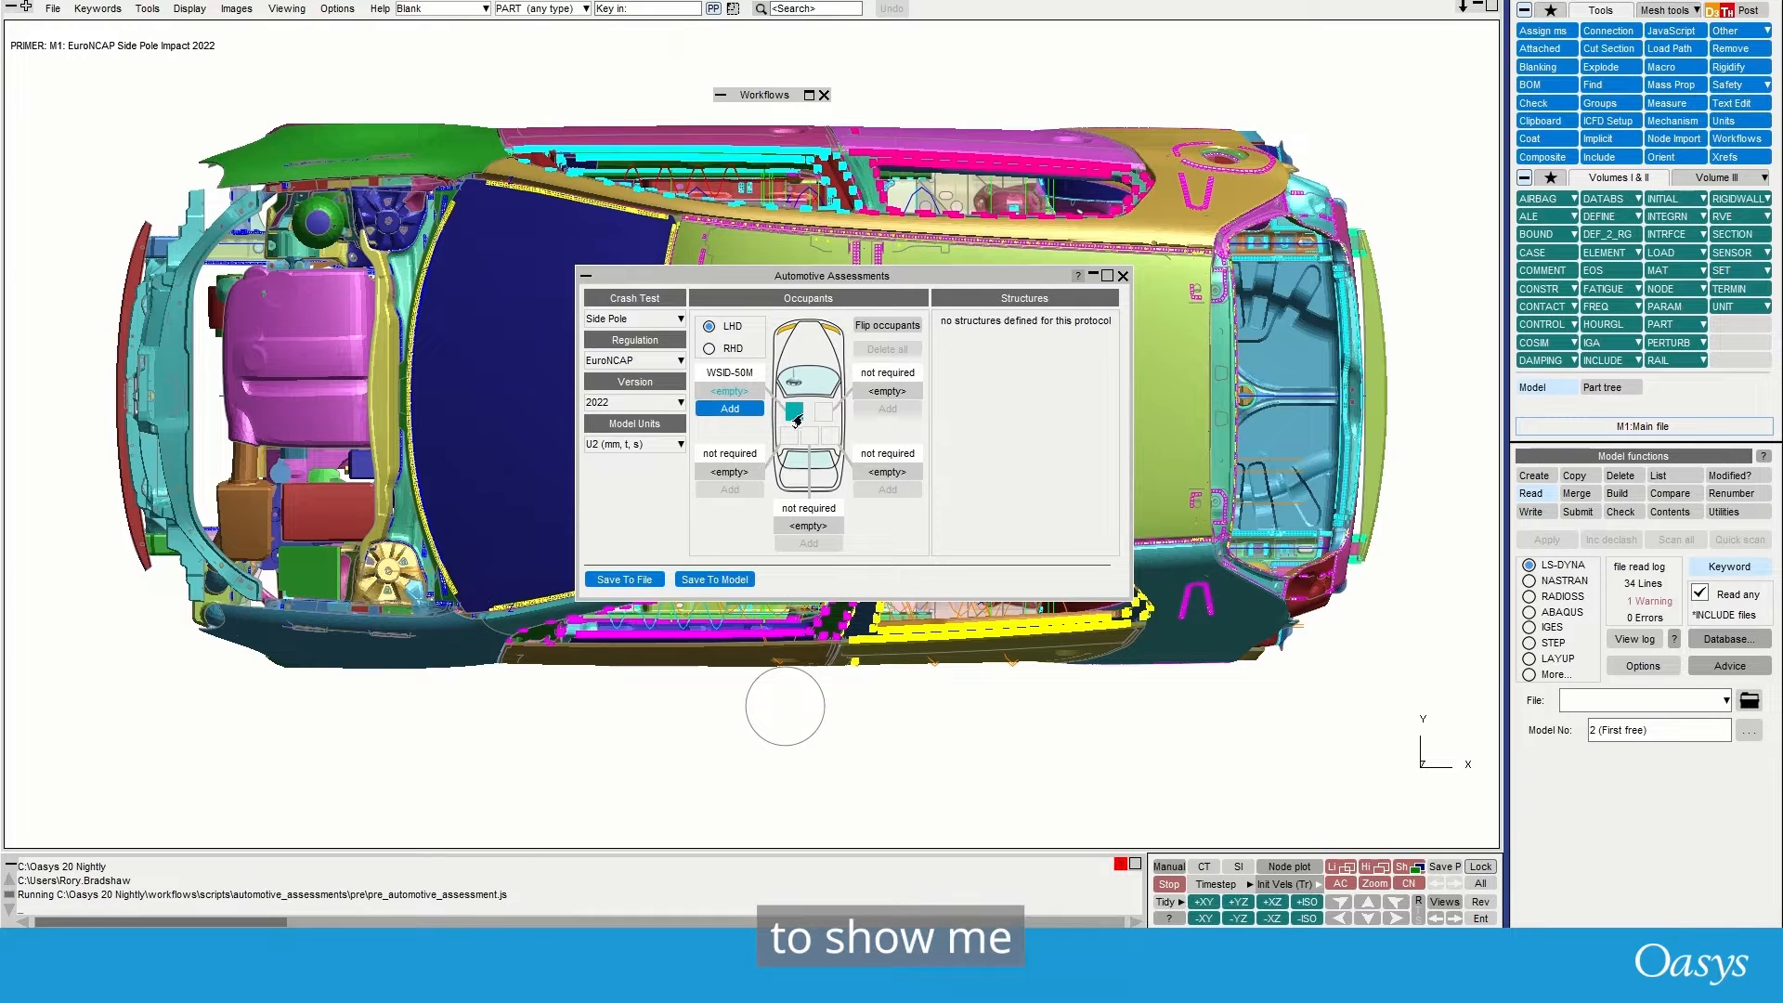
# - Compare the RHD and LHD occupant layouts, keep LHD, and inspect the model's driver side with the windscreen hidden
pyautogui.click(708, 349)
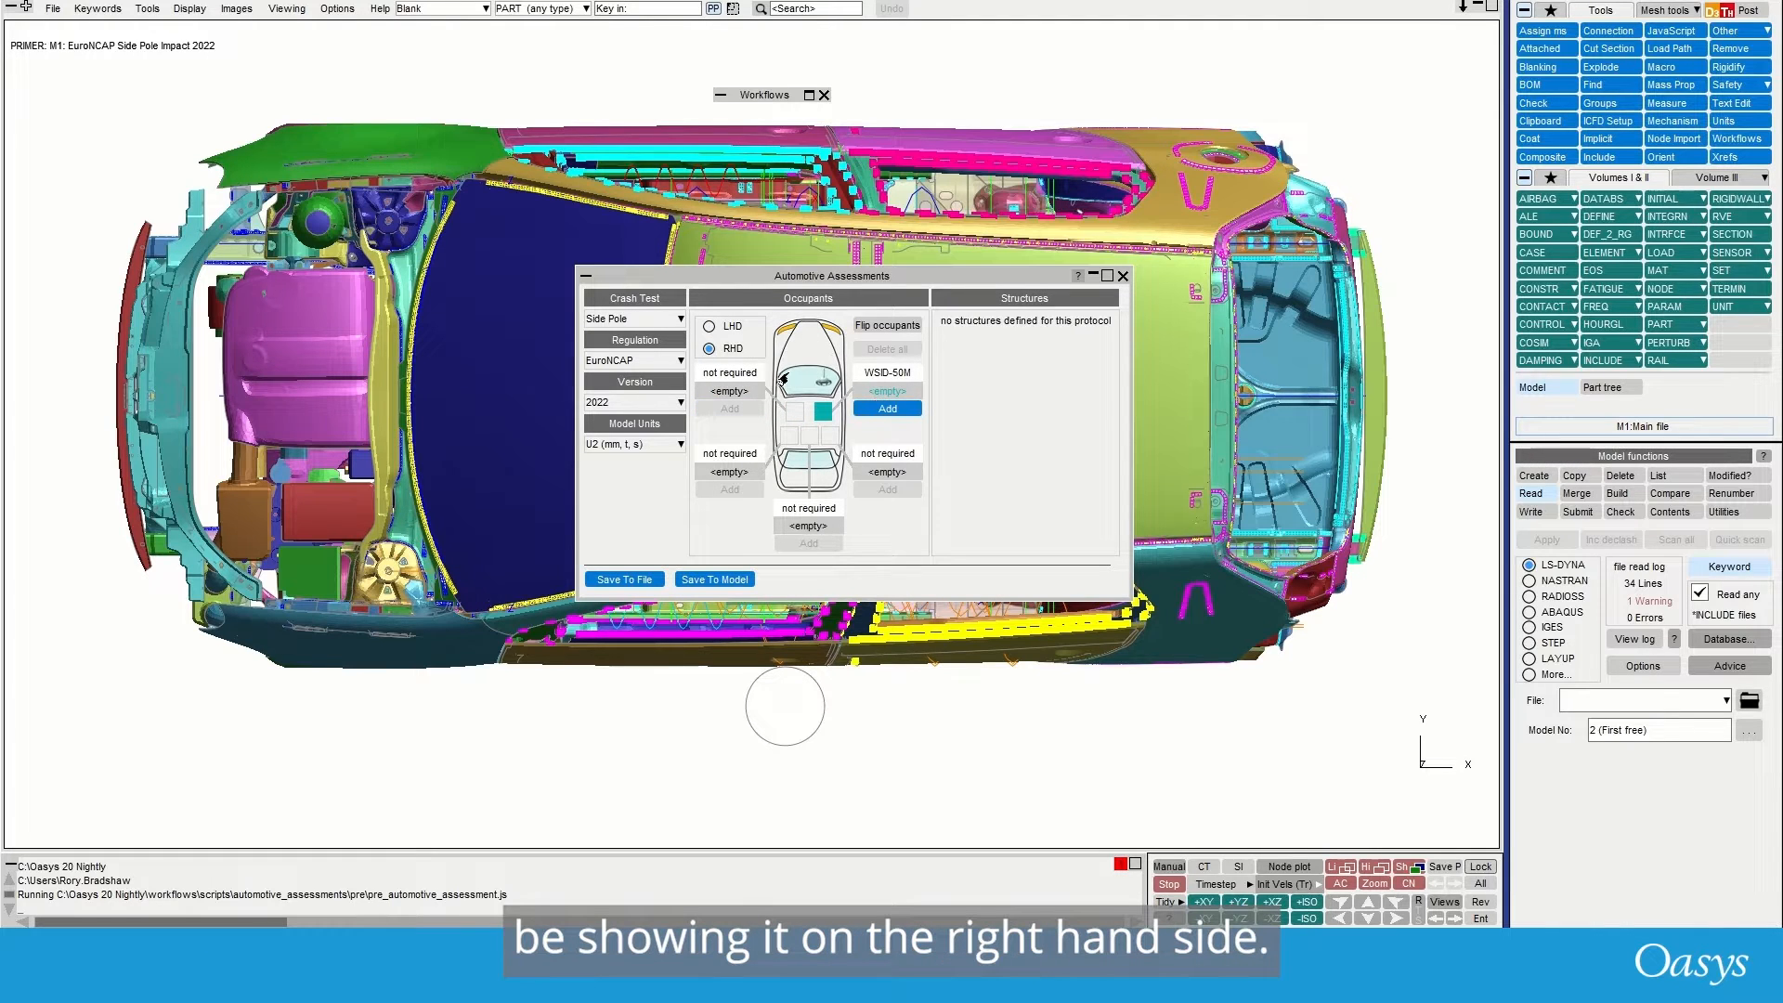
pyautogui.click(708, 326)
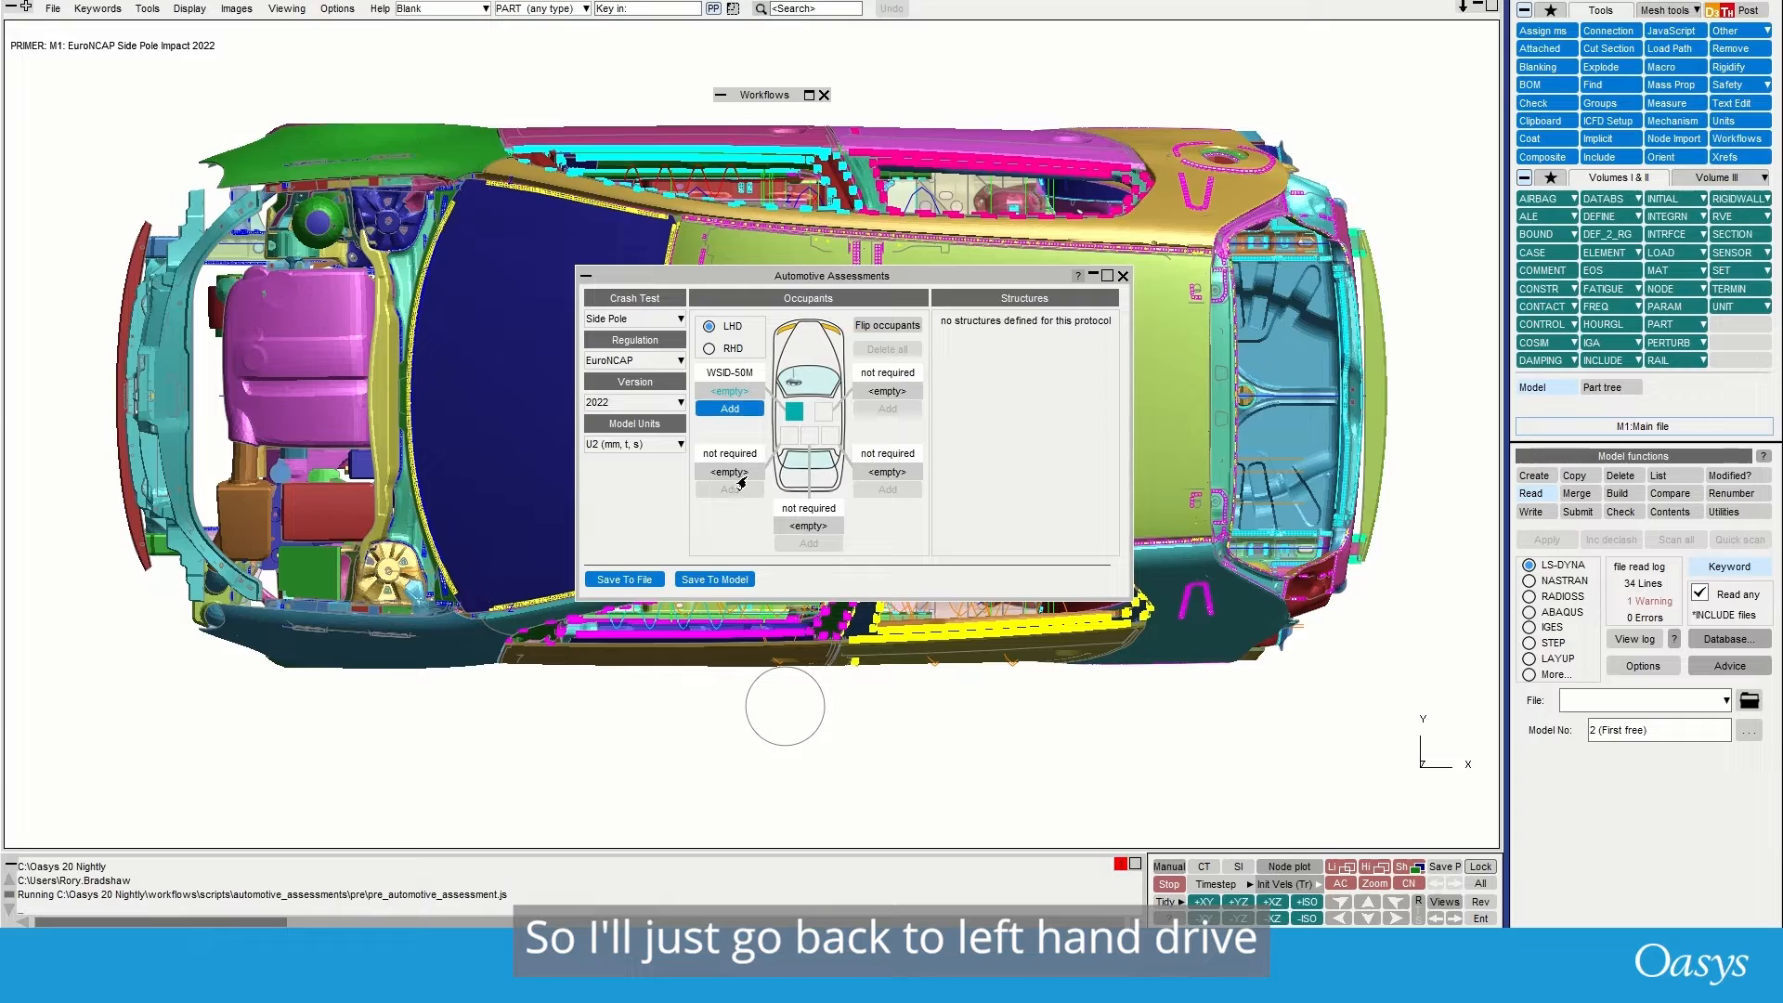
pyautogui.moveTo(776, 277); pyautogui.dragTo(1169, 256)
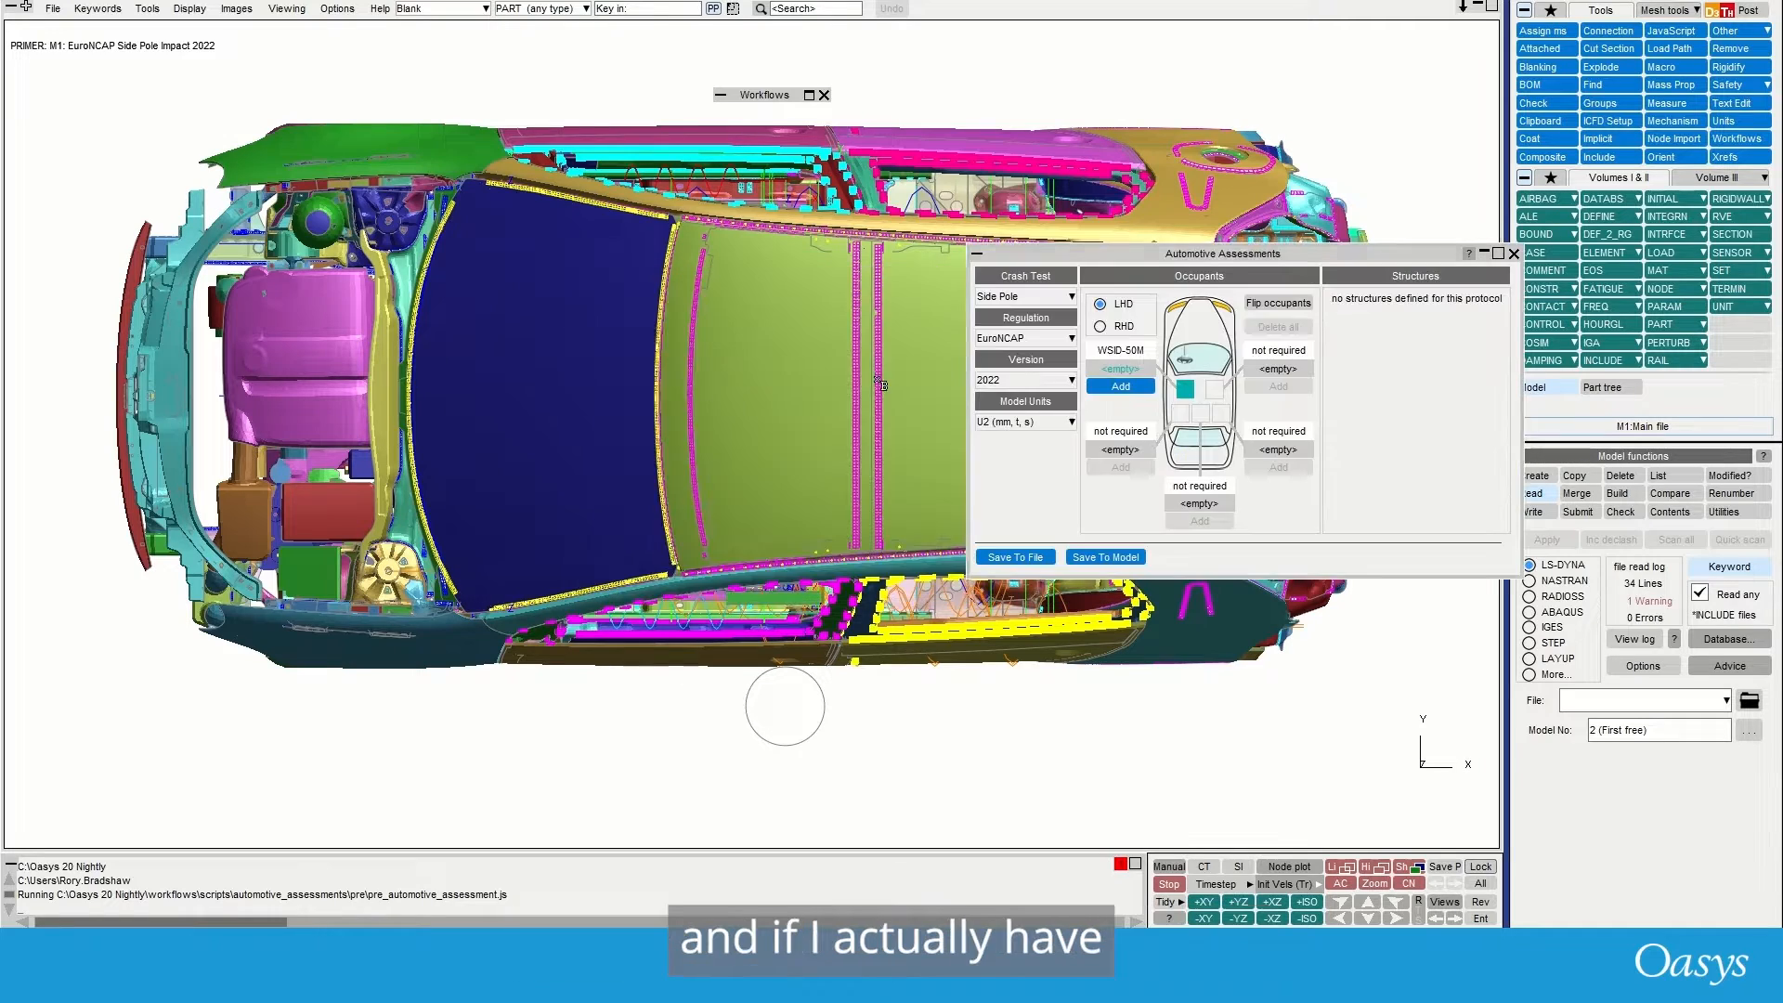
pyautogui.click(570, 410)
pyautogui.keyDown('shift'); pyautogui.moveTo(739, 515); pyautogui.dragTo(759, 269); pyautogui.keyUp('shift')
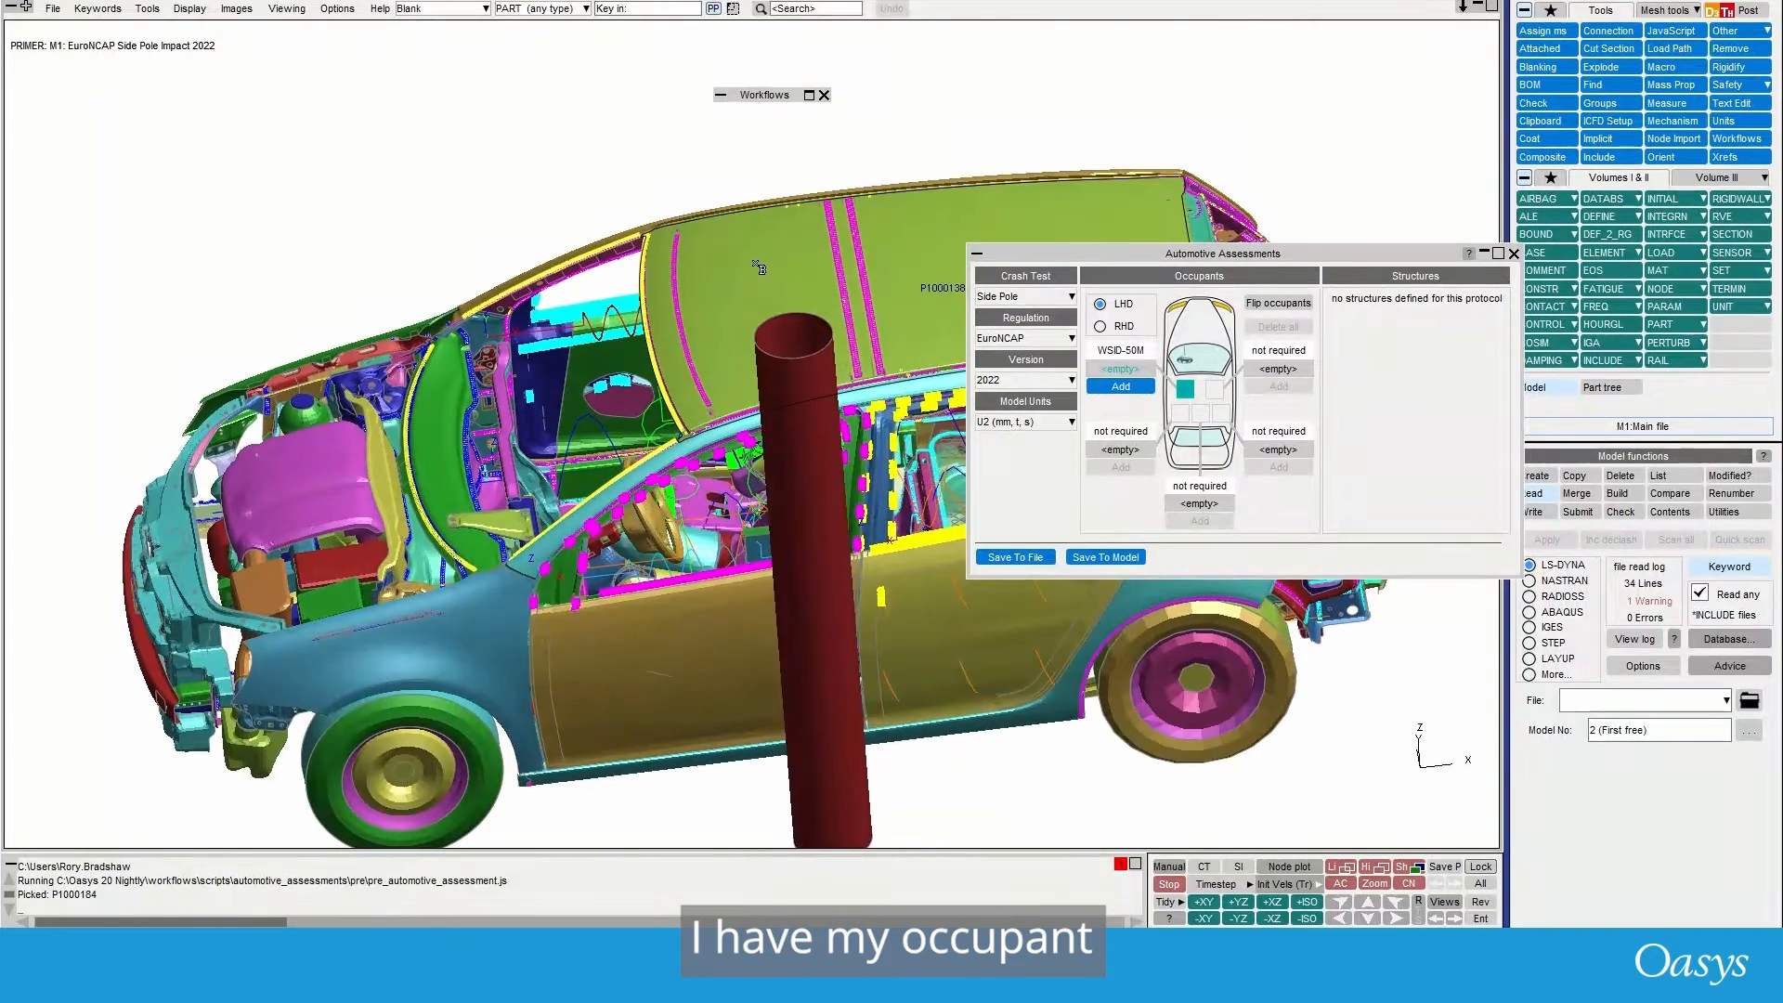
pyautogui.press('1')
pyautogui.moveTo(1089, 255); pyautogui.dragTo(652, 272)
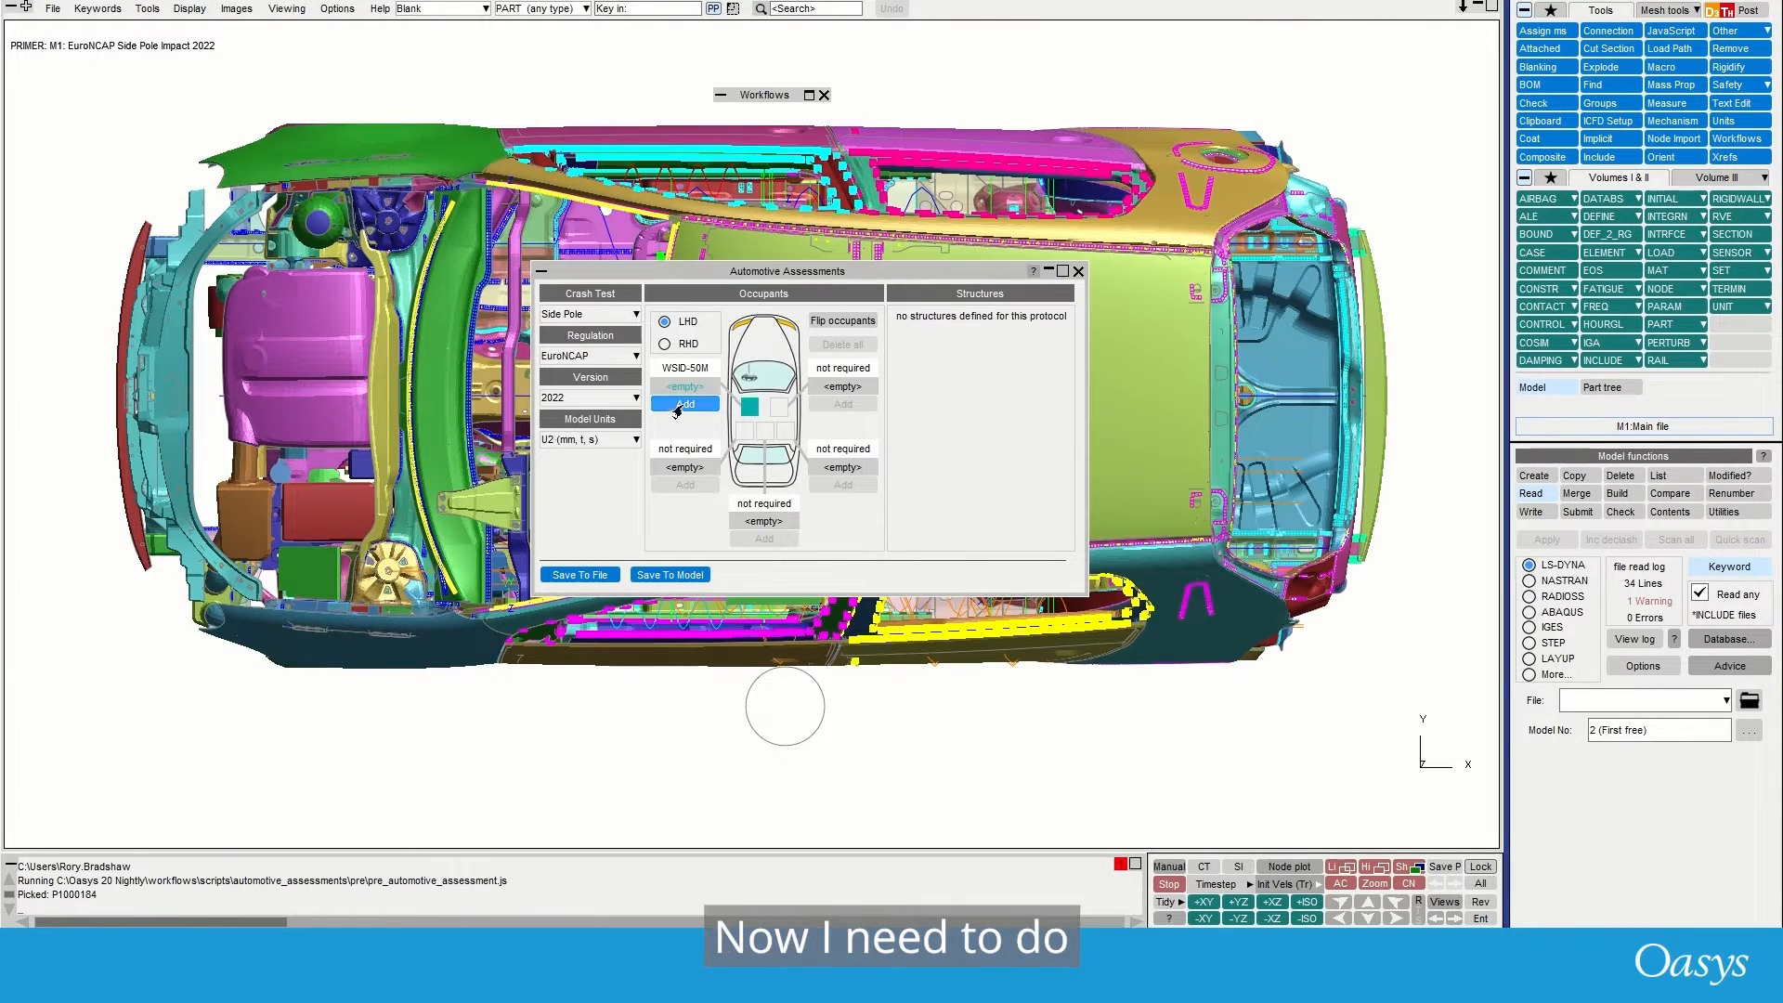
# - Add the PDB WSID 50M 4.0 occupant in the Driver position with its default entity IDs
pyautogui.click(679, 407)
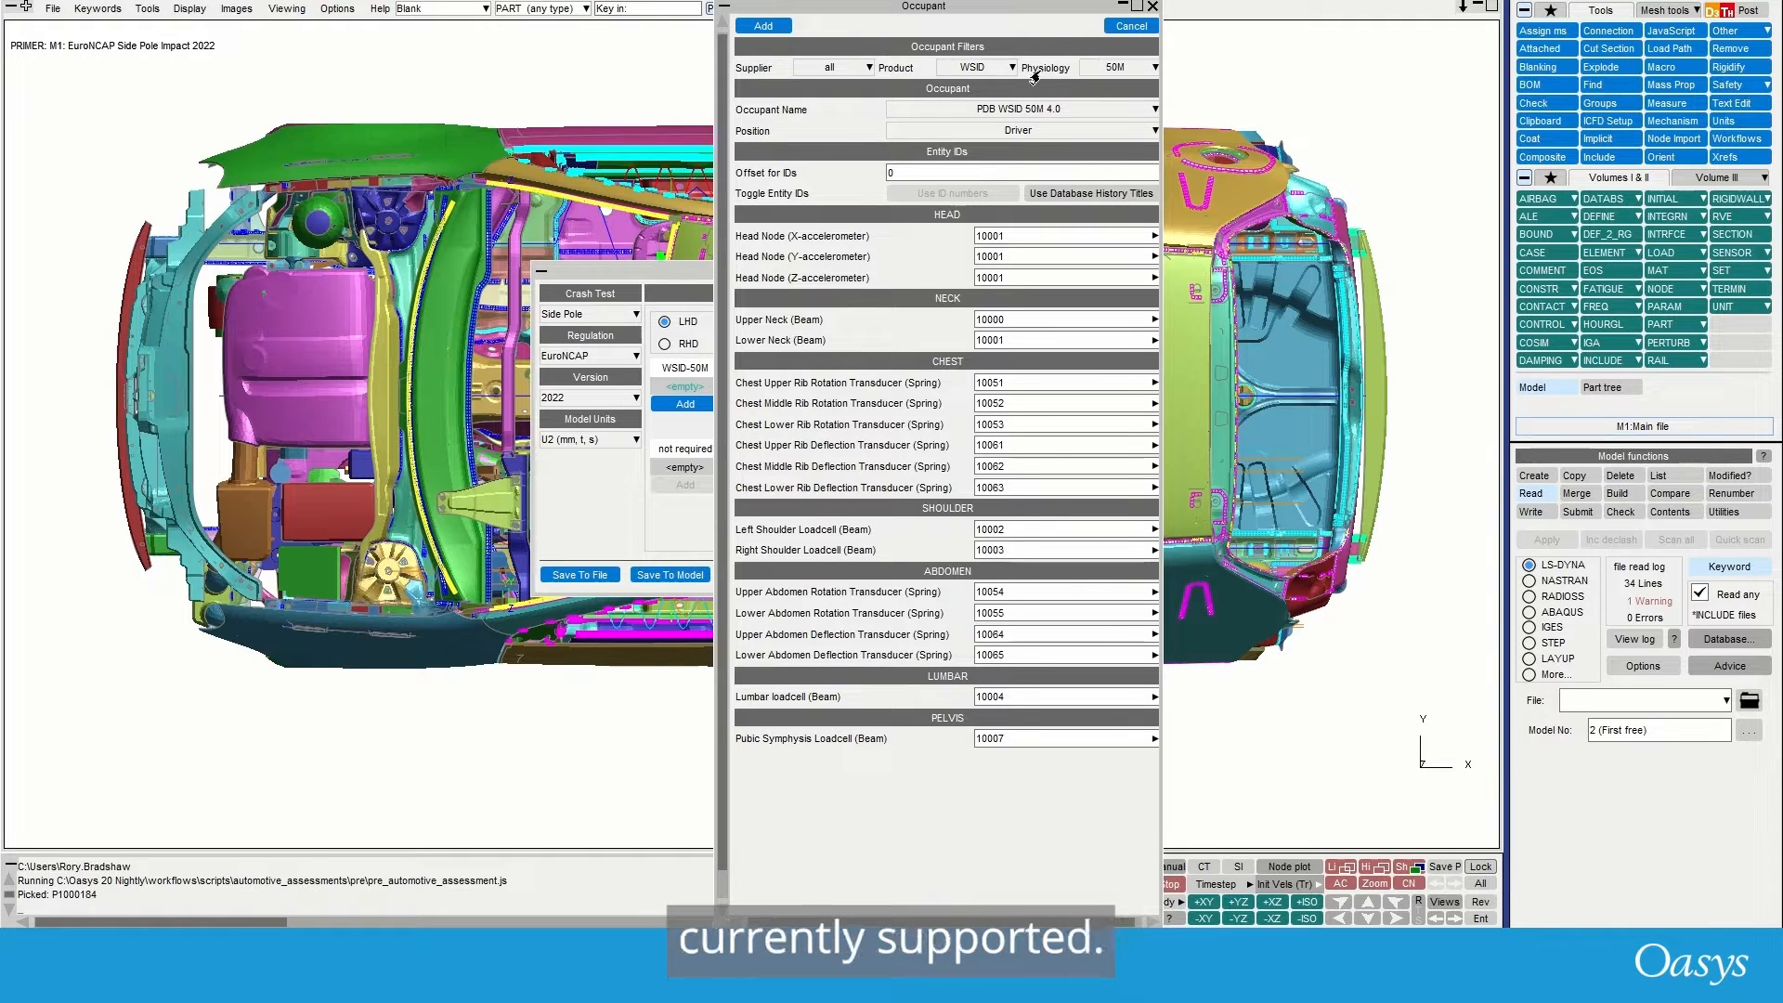
pyautogui.click(984, 108)
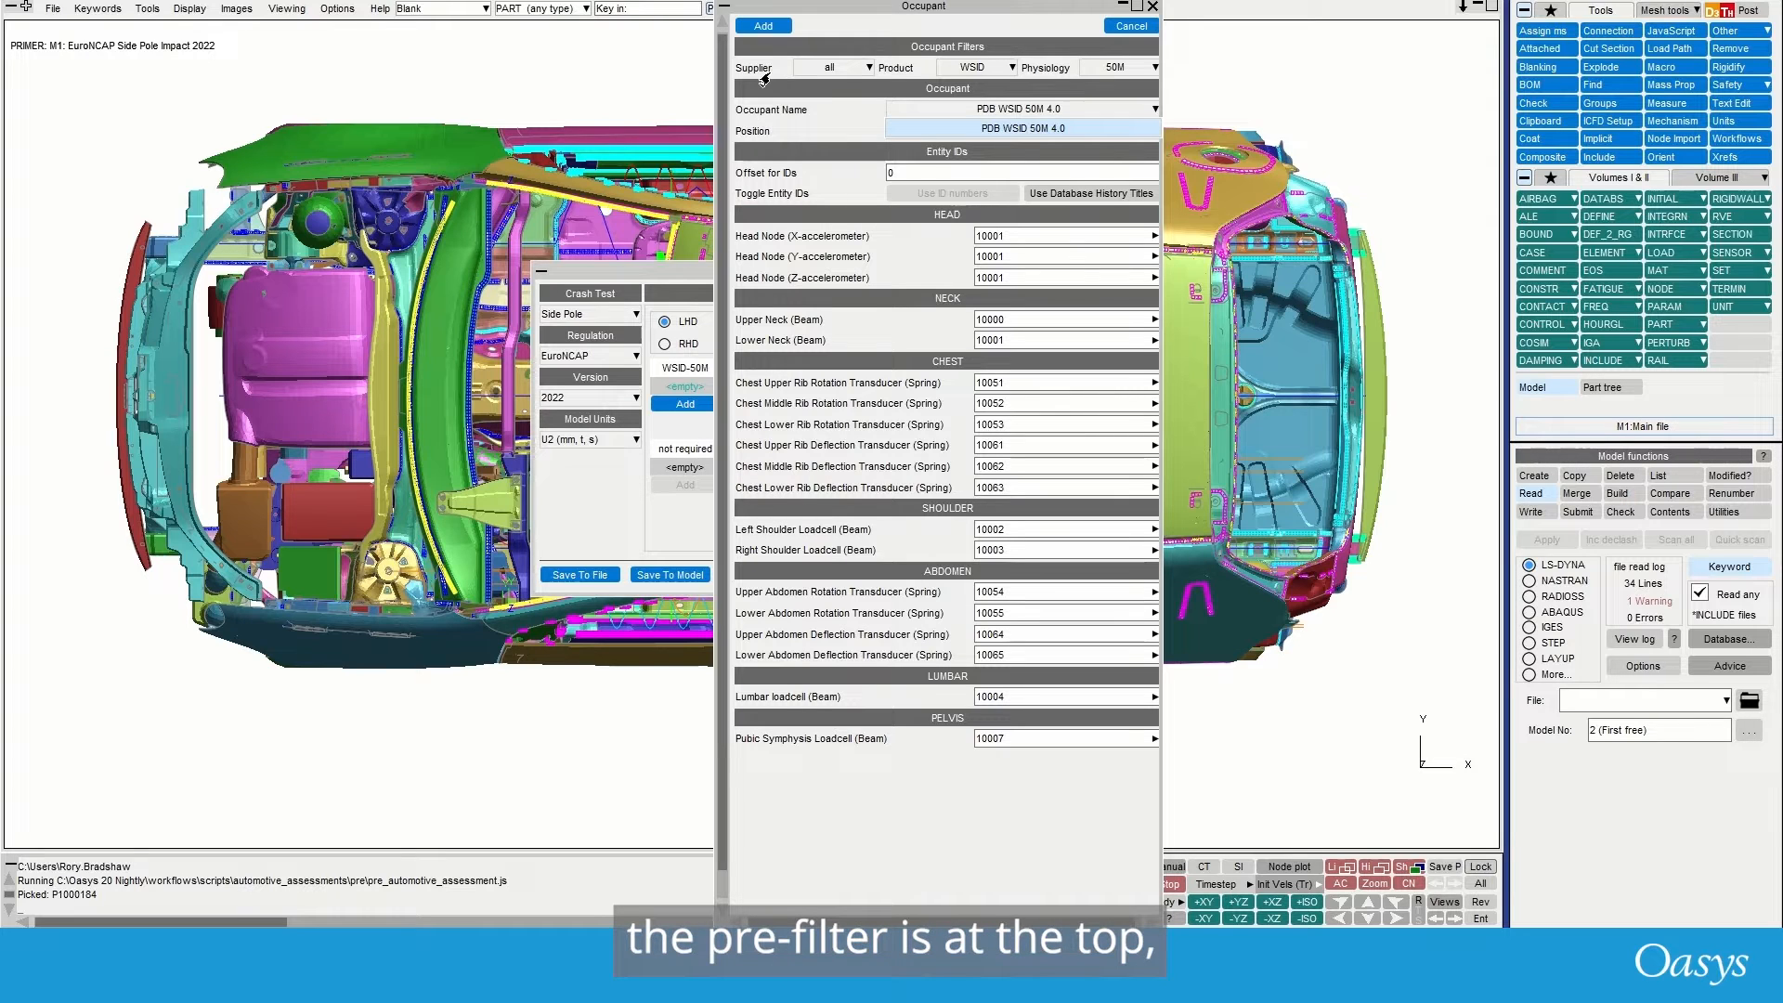
pyautogui.click(840, 72)
pyautogui.click(834, 86)
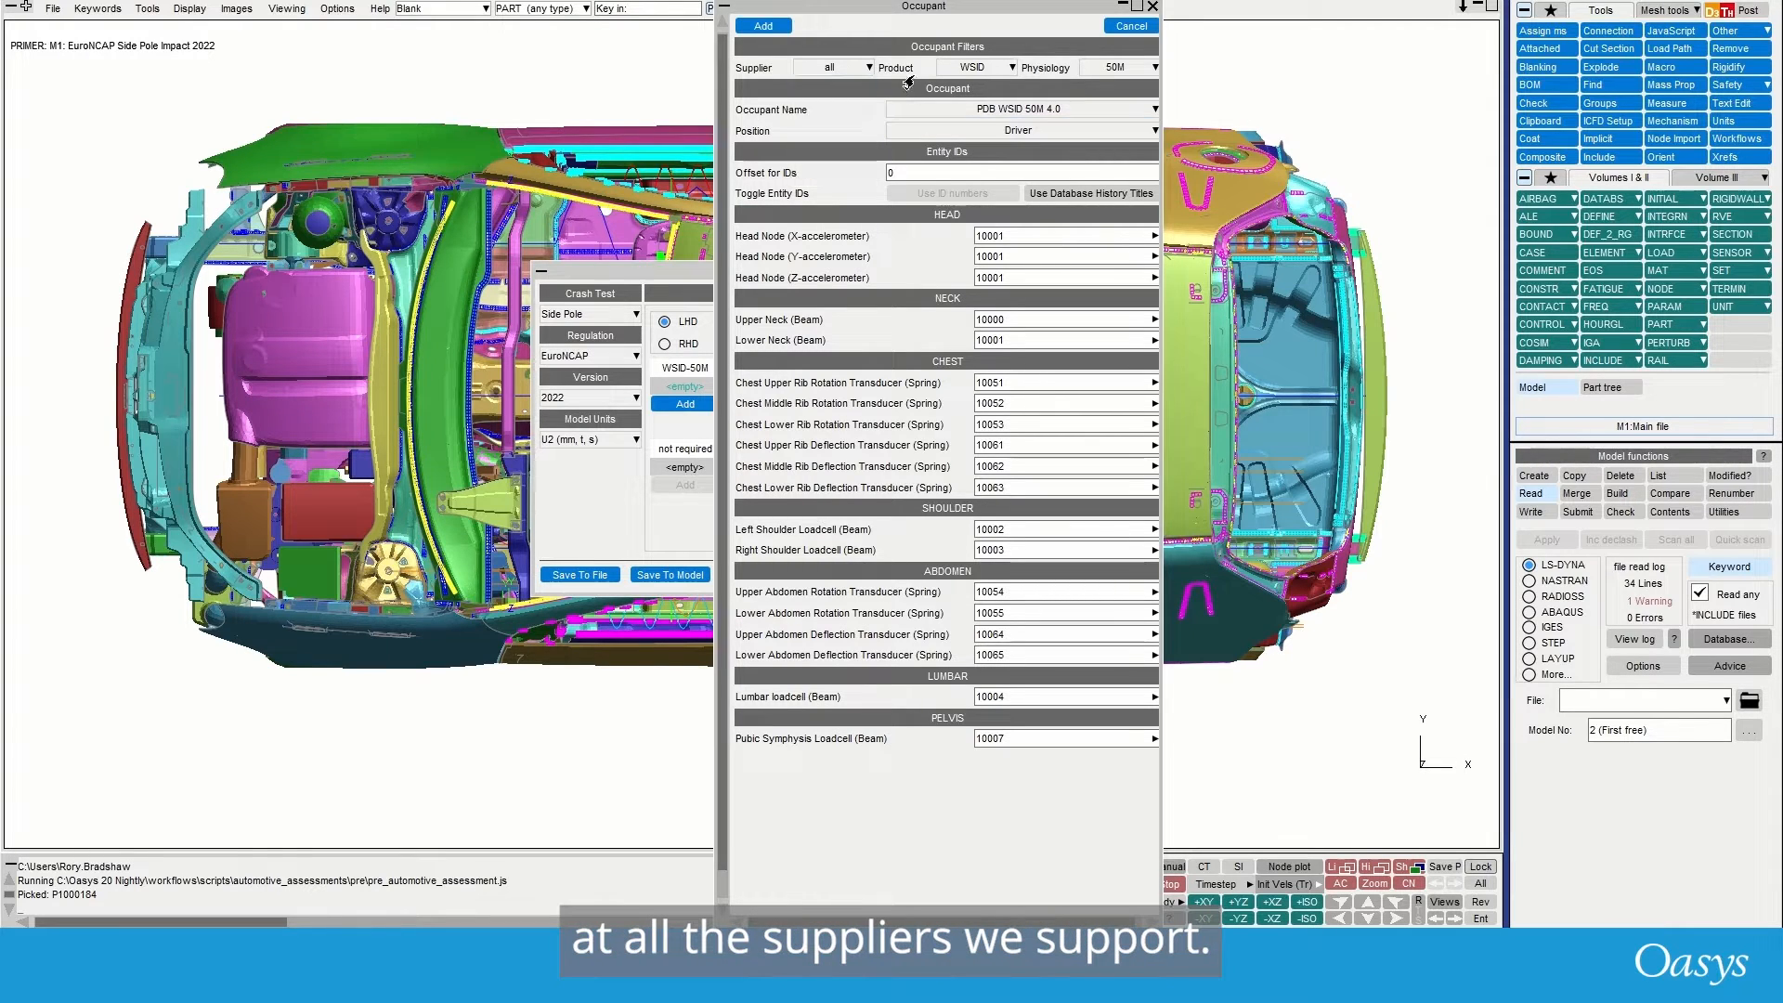
pyautogui.click(1011, 68)
pyautogui.click(1055, 70)
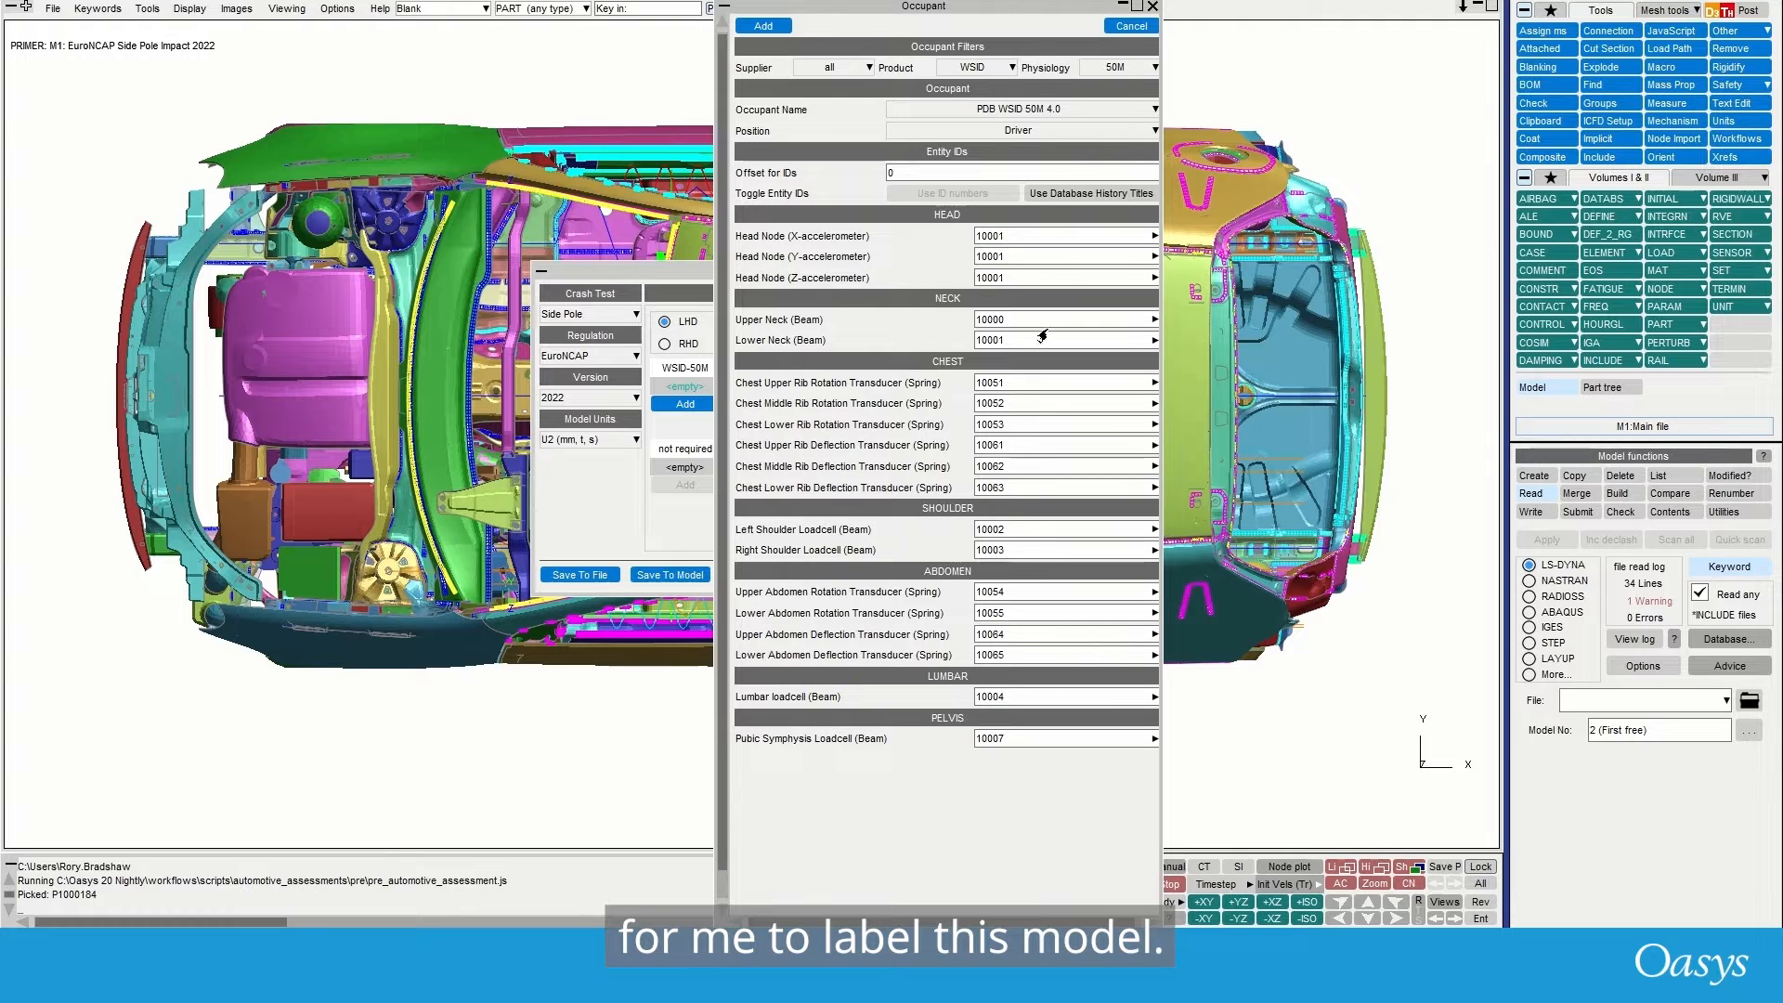
pyautogui.click(762, 26)
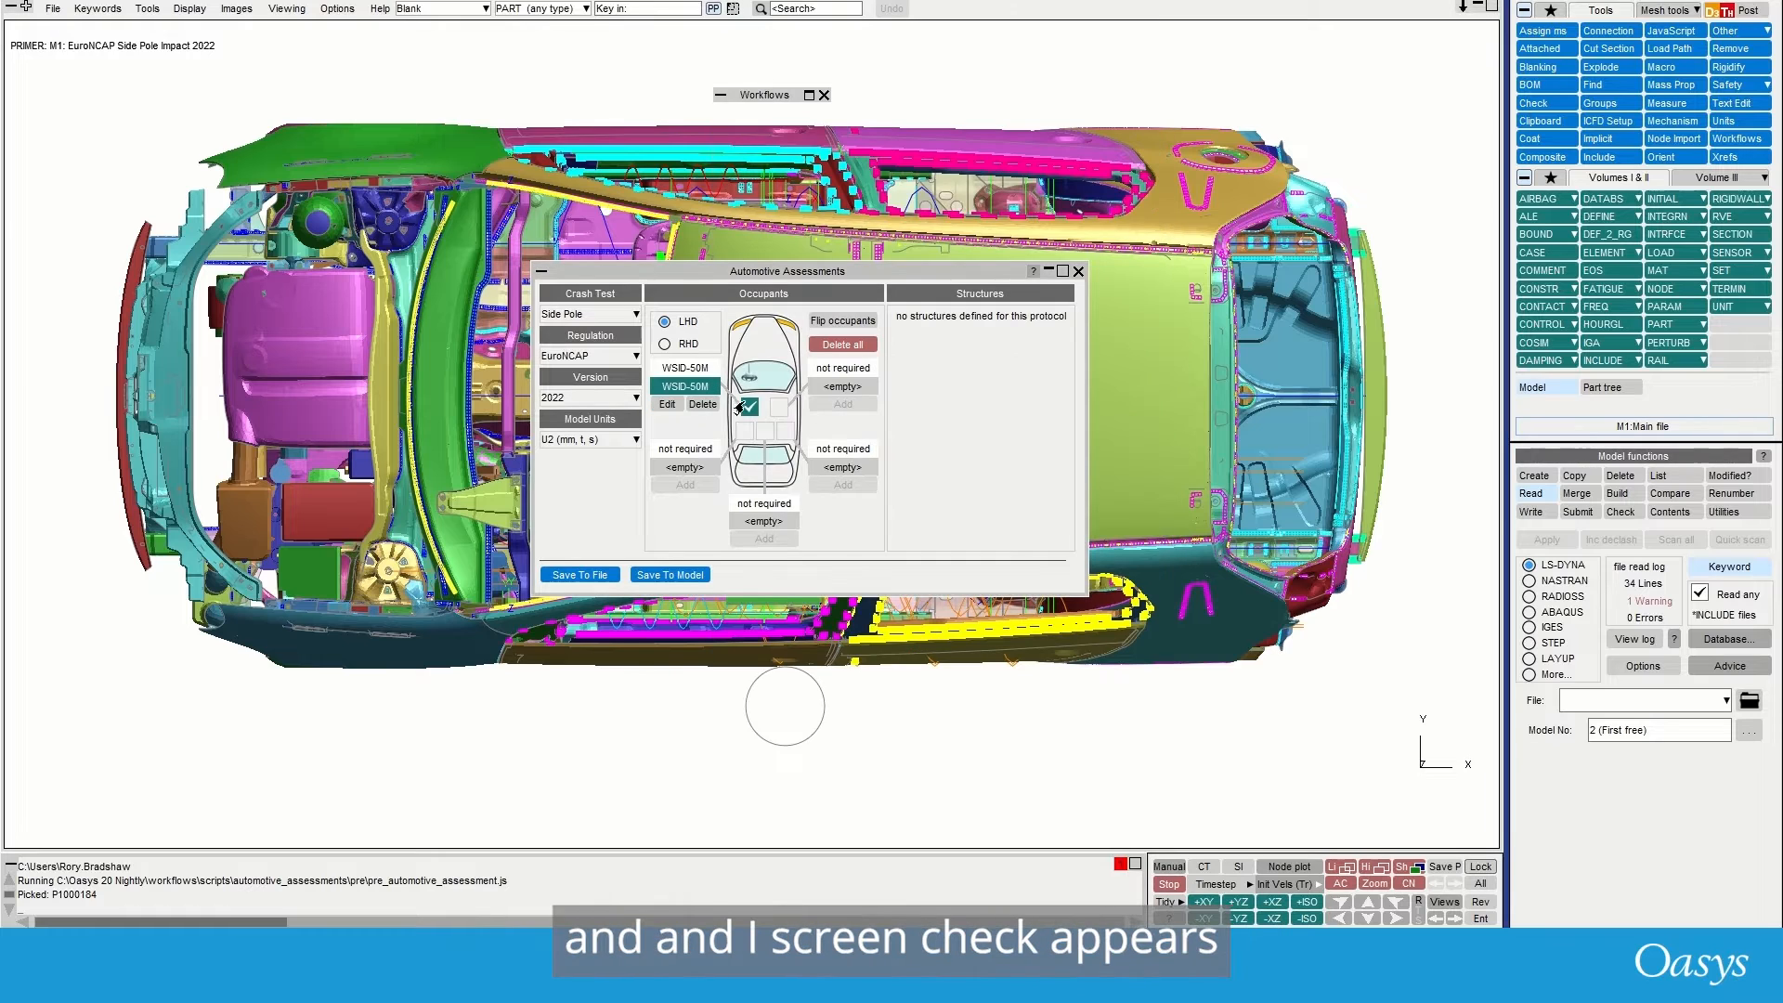
pyautogui.click(754, 407)
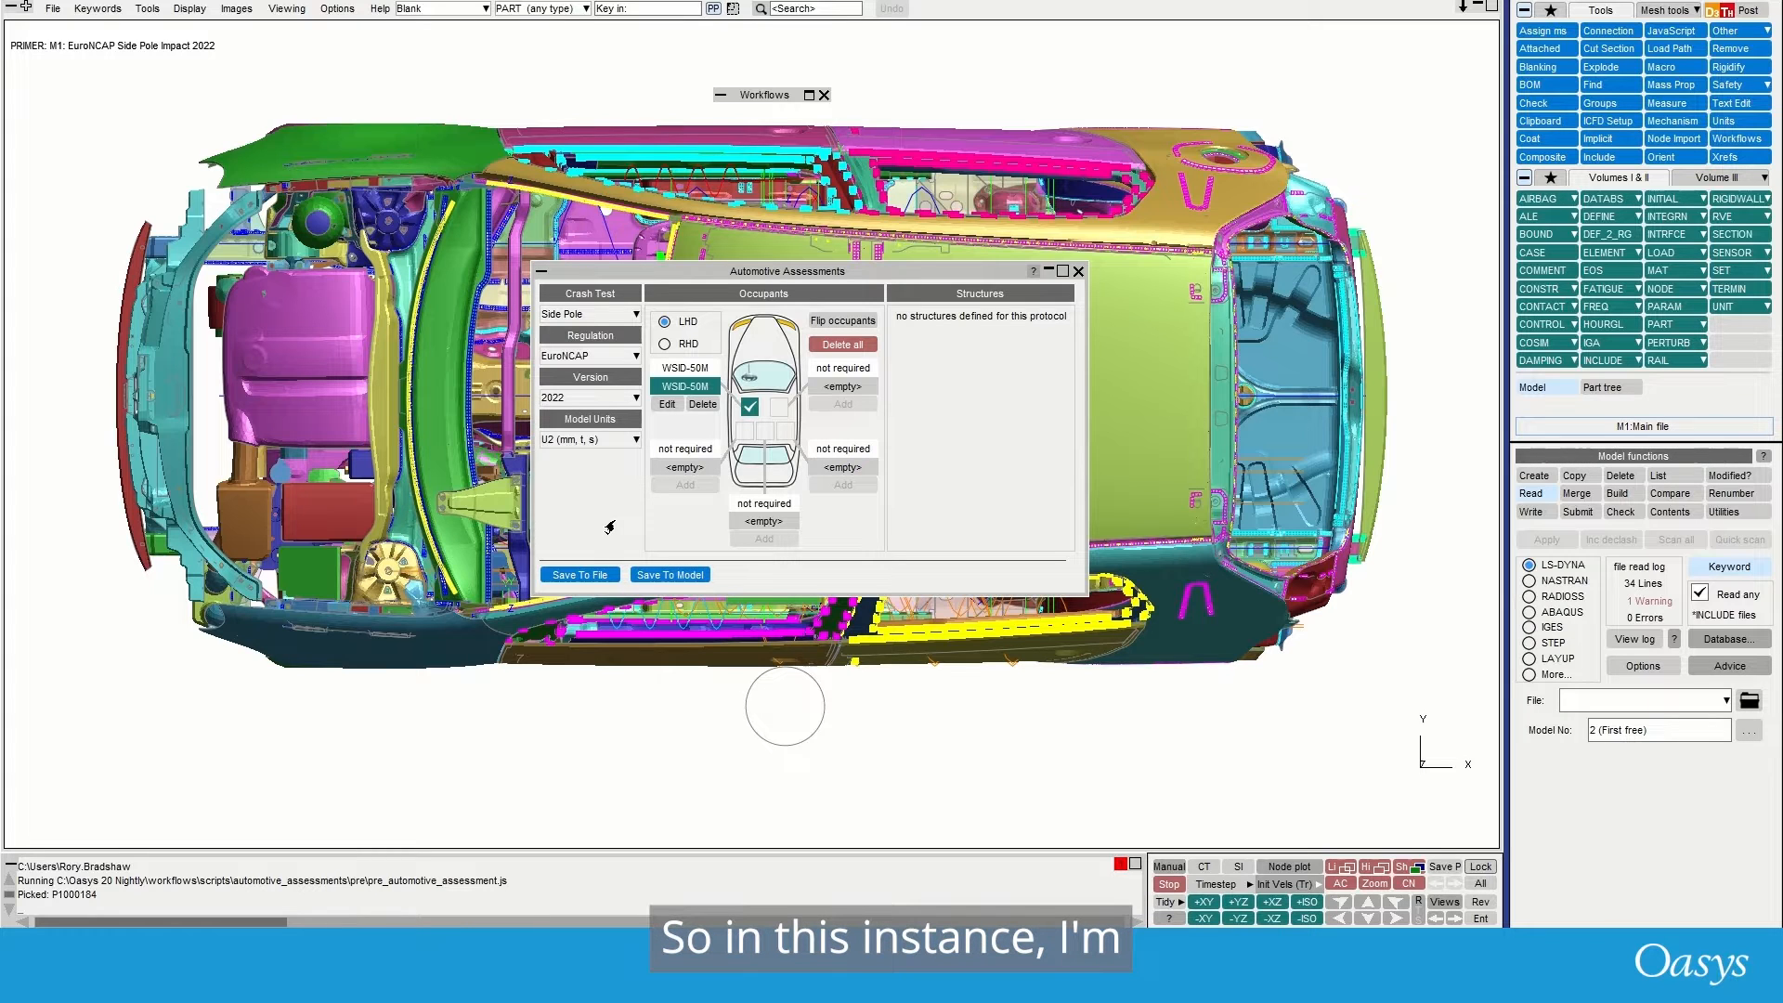
# - Save the assessment setup to a file named wf_EuroNCAP_side_POLE_2022.json in the model's EuroNCAP_Side_Pole_2022 folder
pyautogui.click(572, 573)
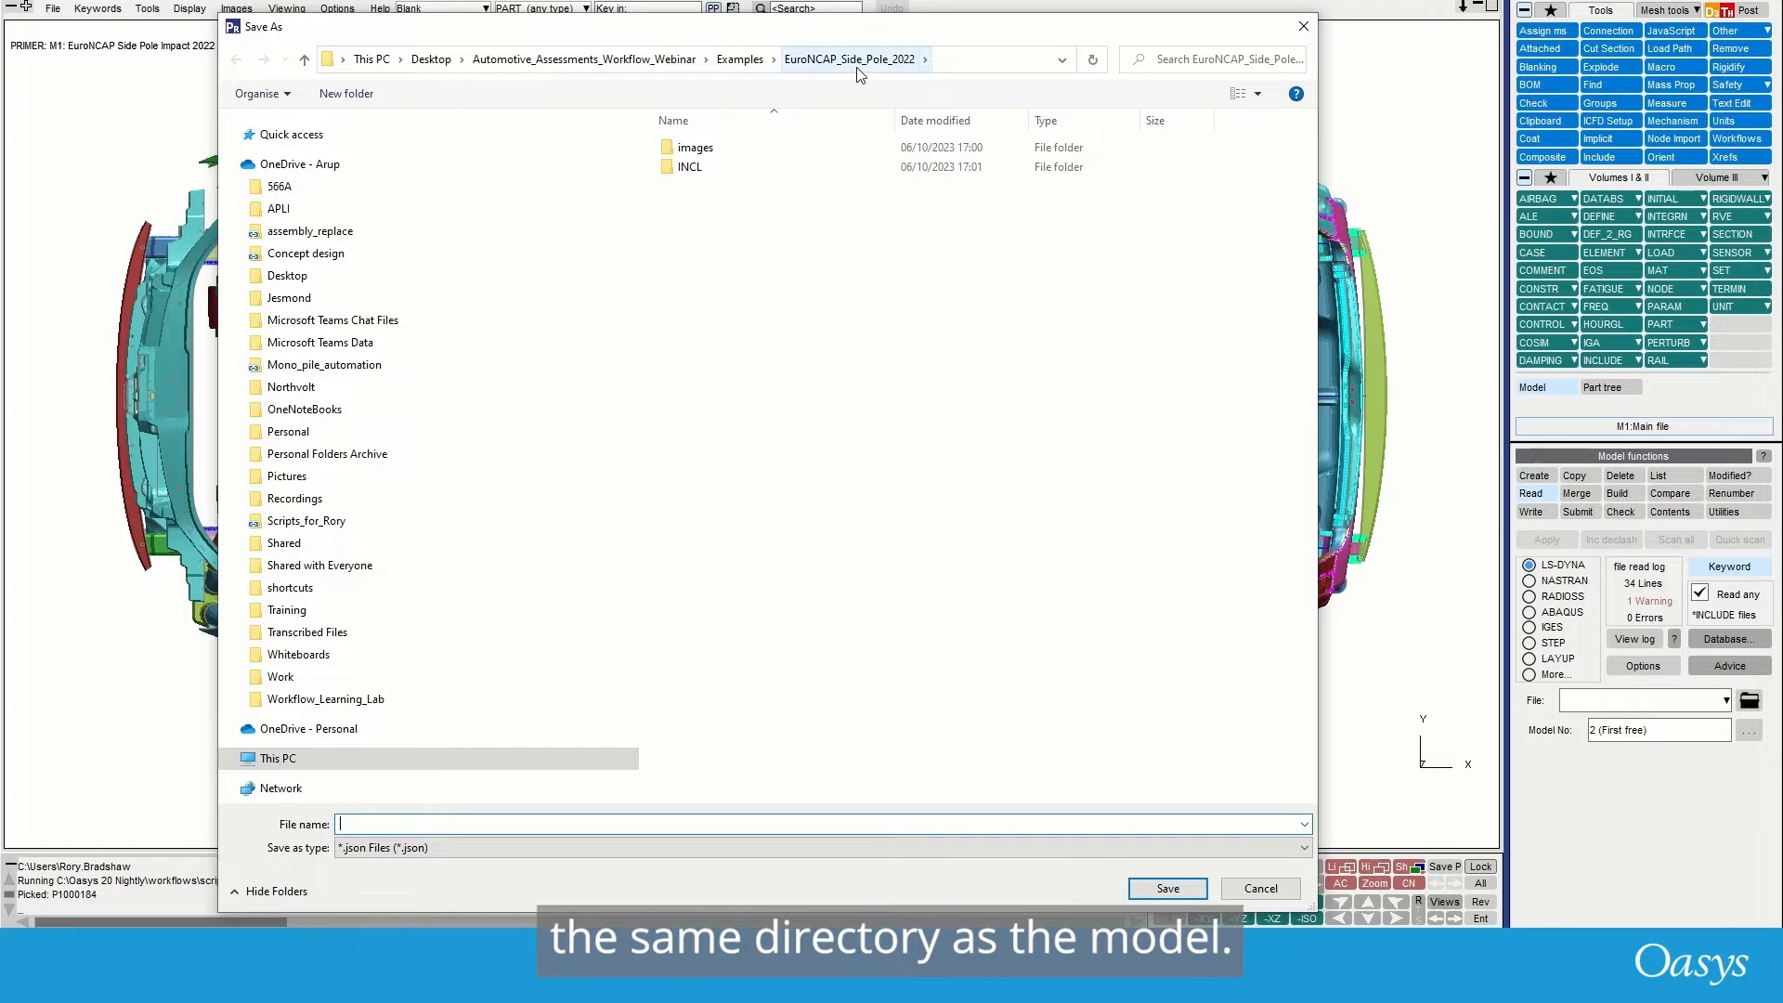
pyautogui.click(583, 845)
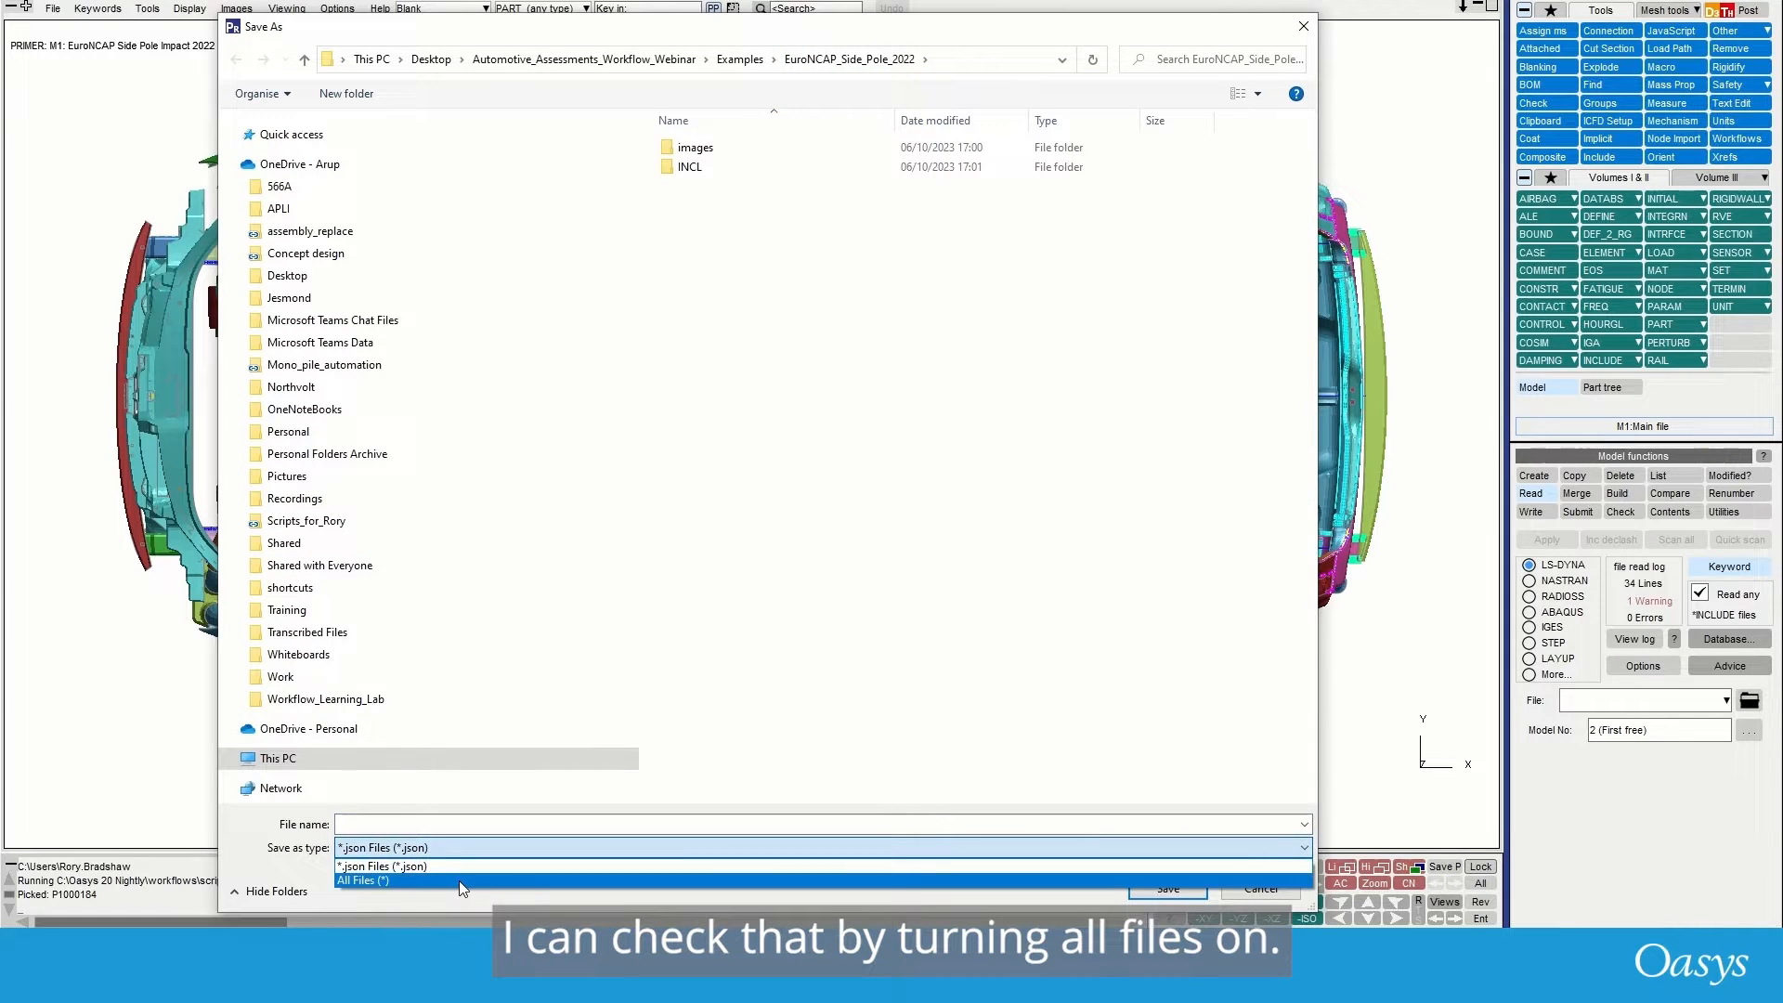
pyautogui.click(462, 882)
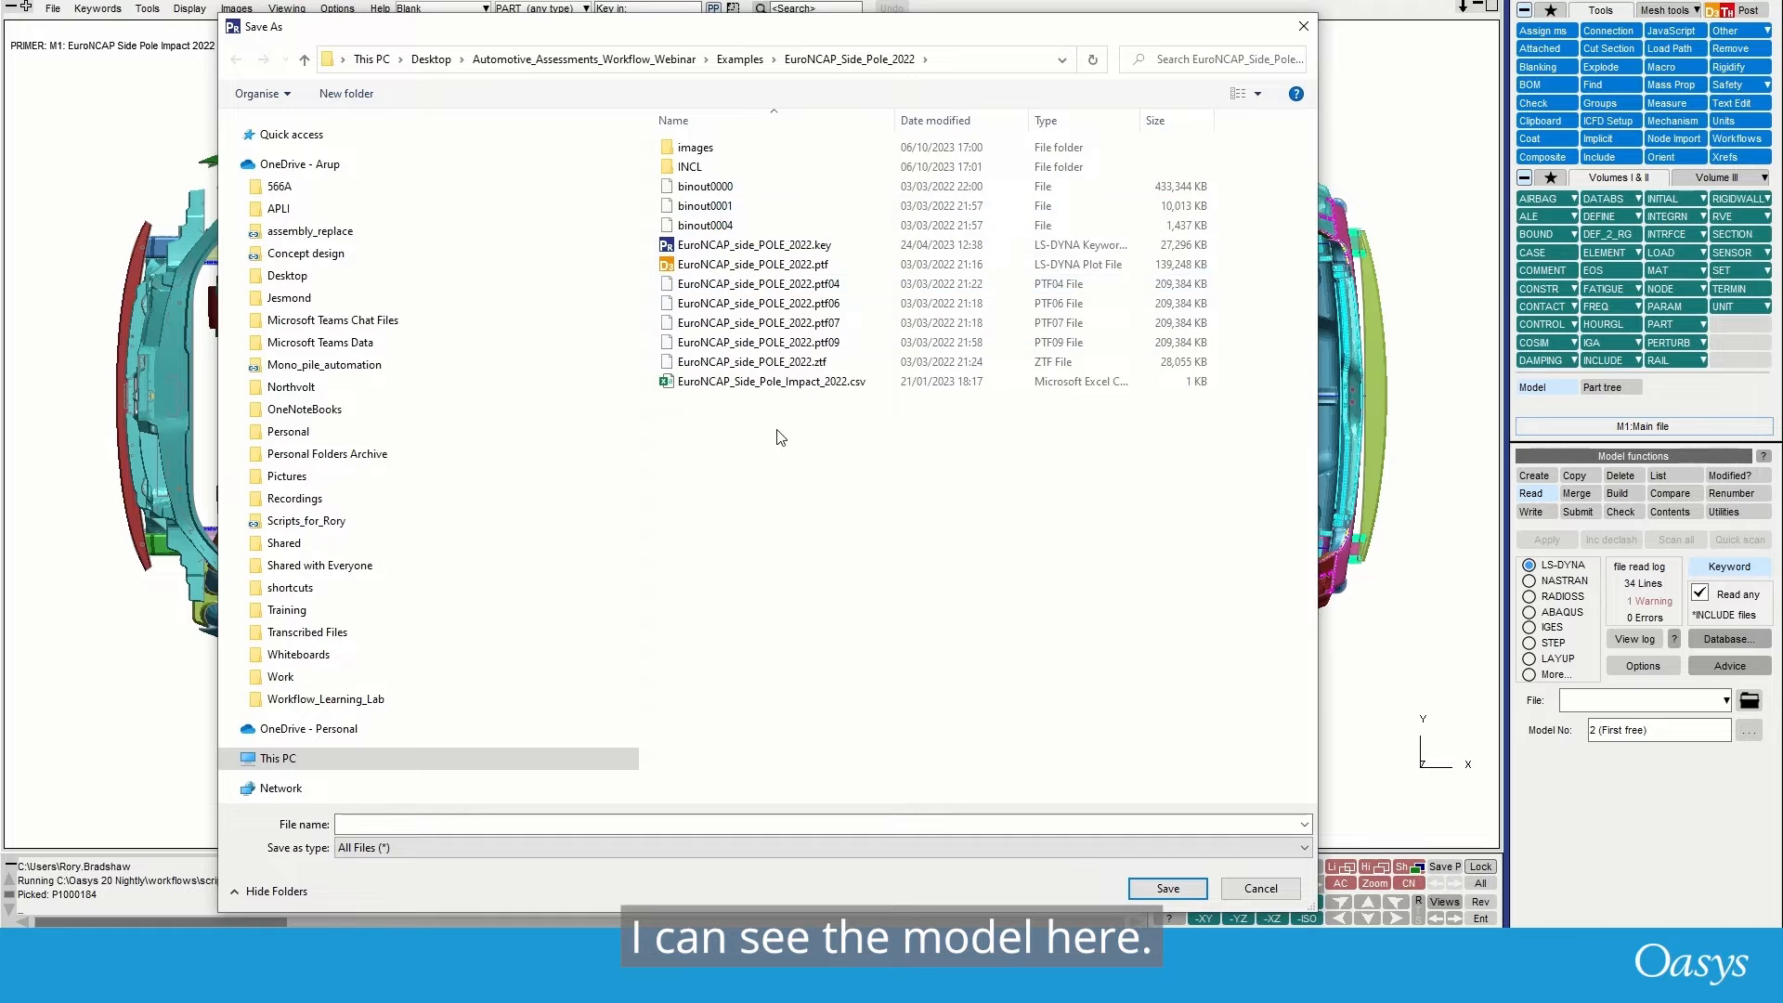
pyautogui.click(737, 246)
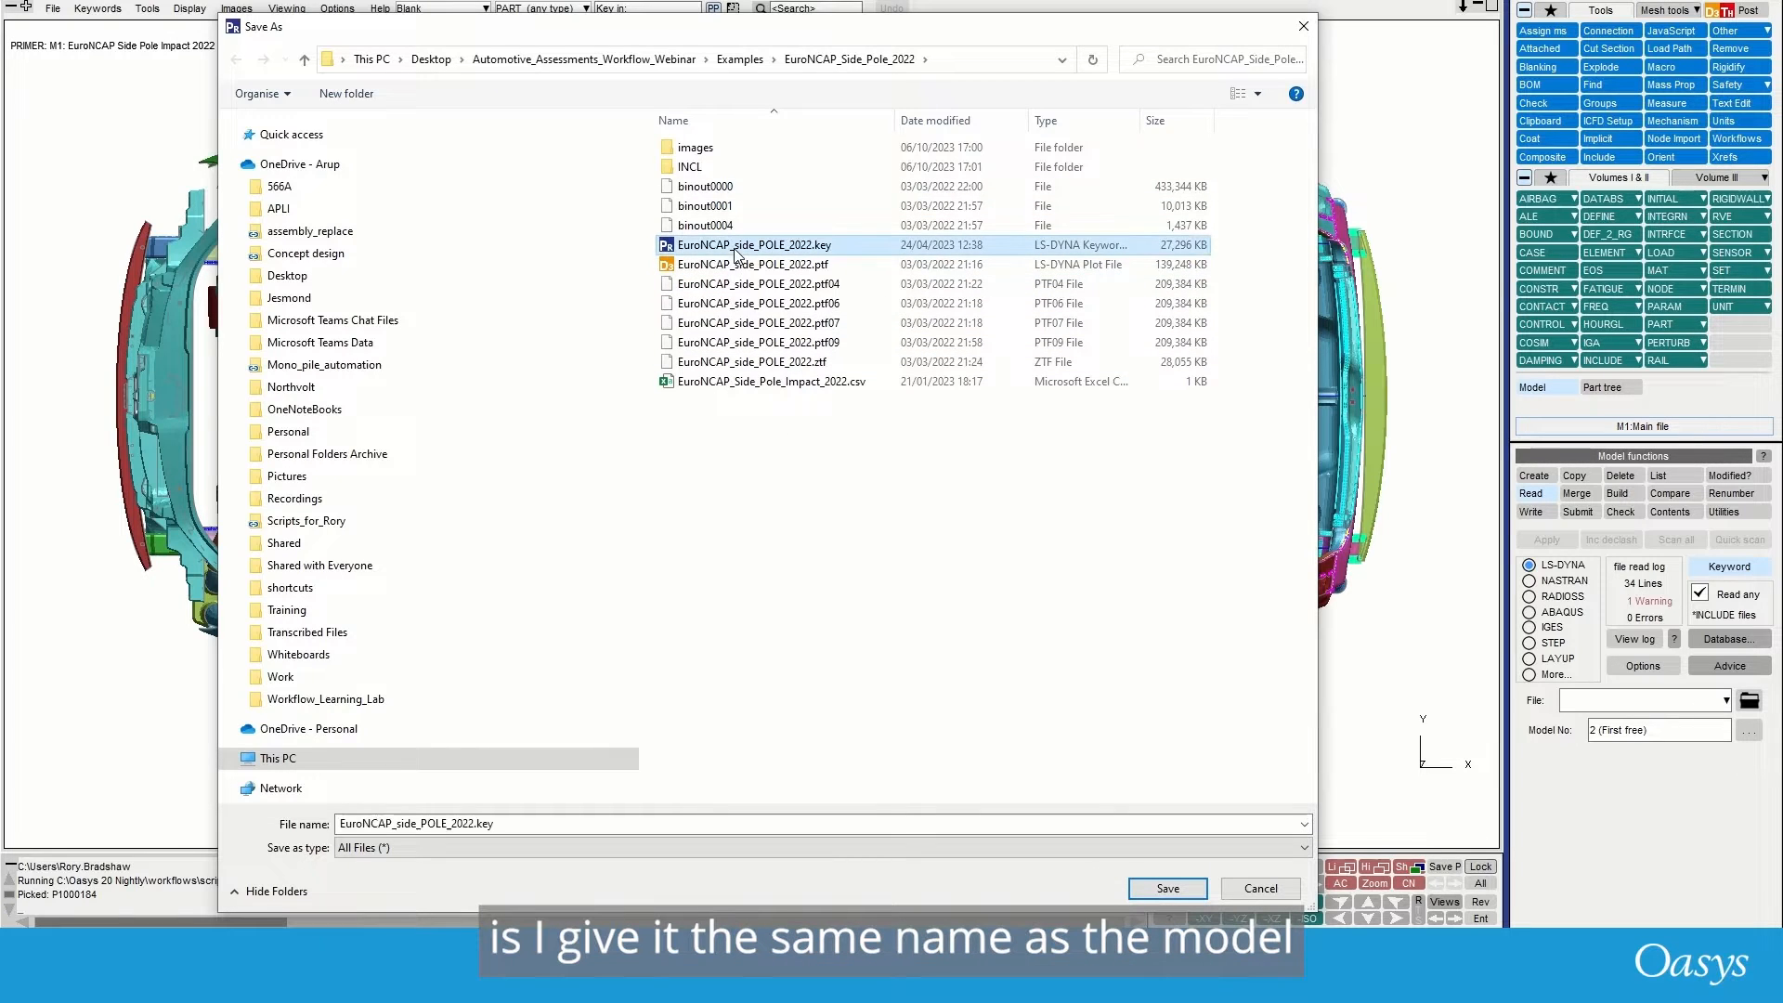
pyautogui.click(476, 826)
pyautogui.click(477, 826)
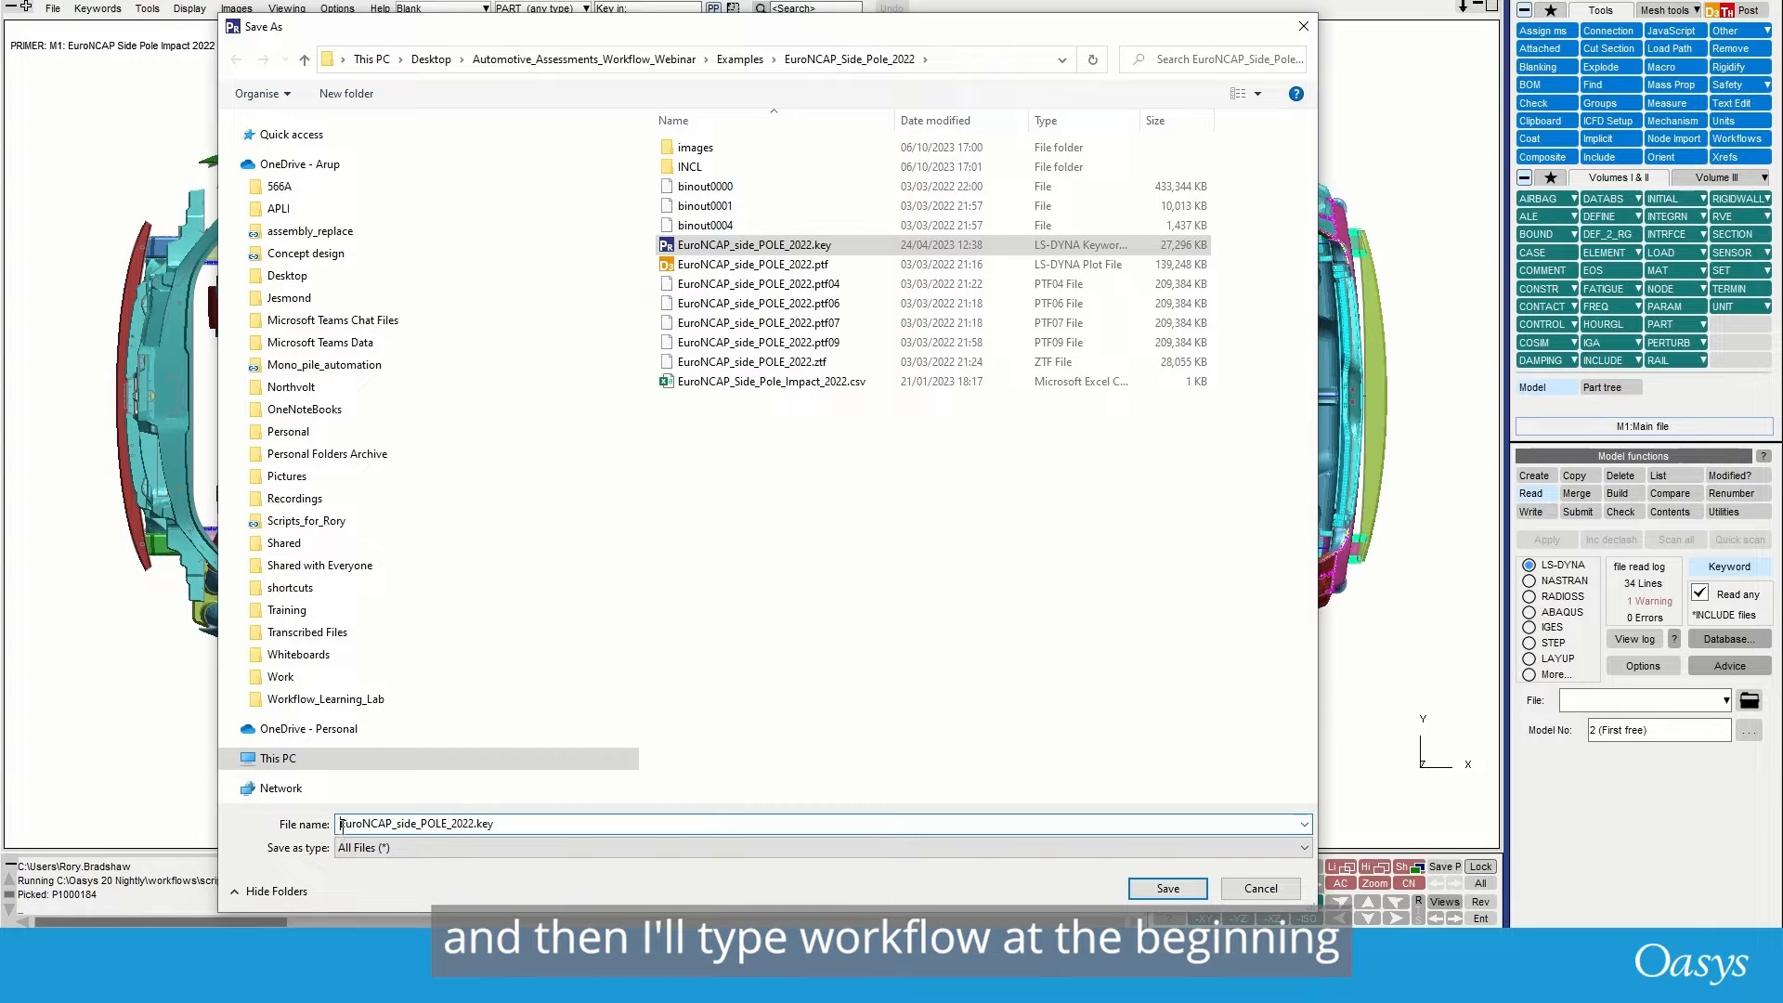
pyautogui.write('wf_')
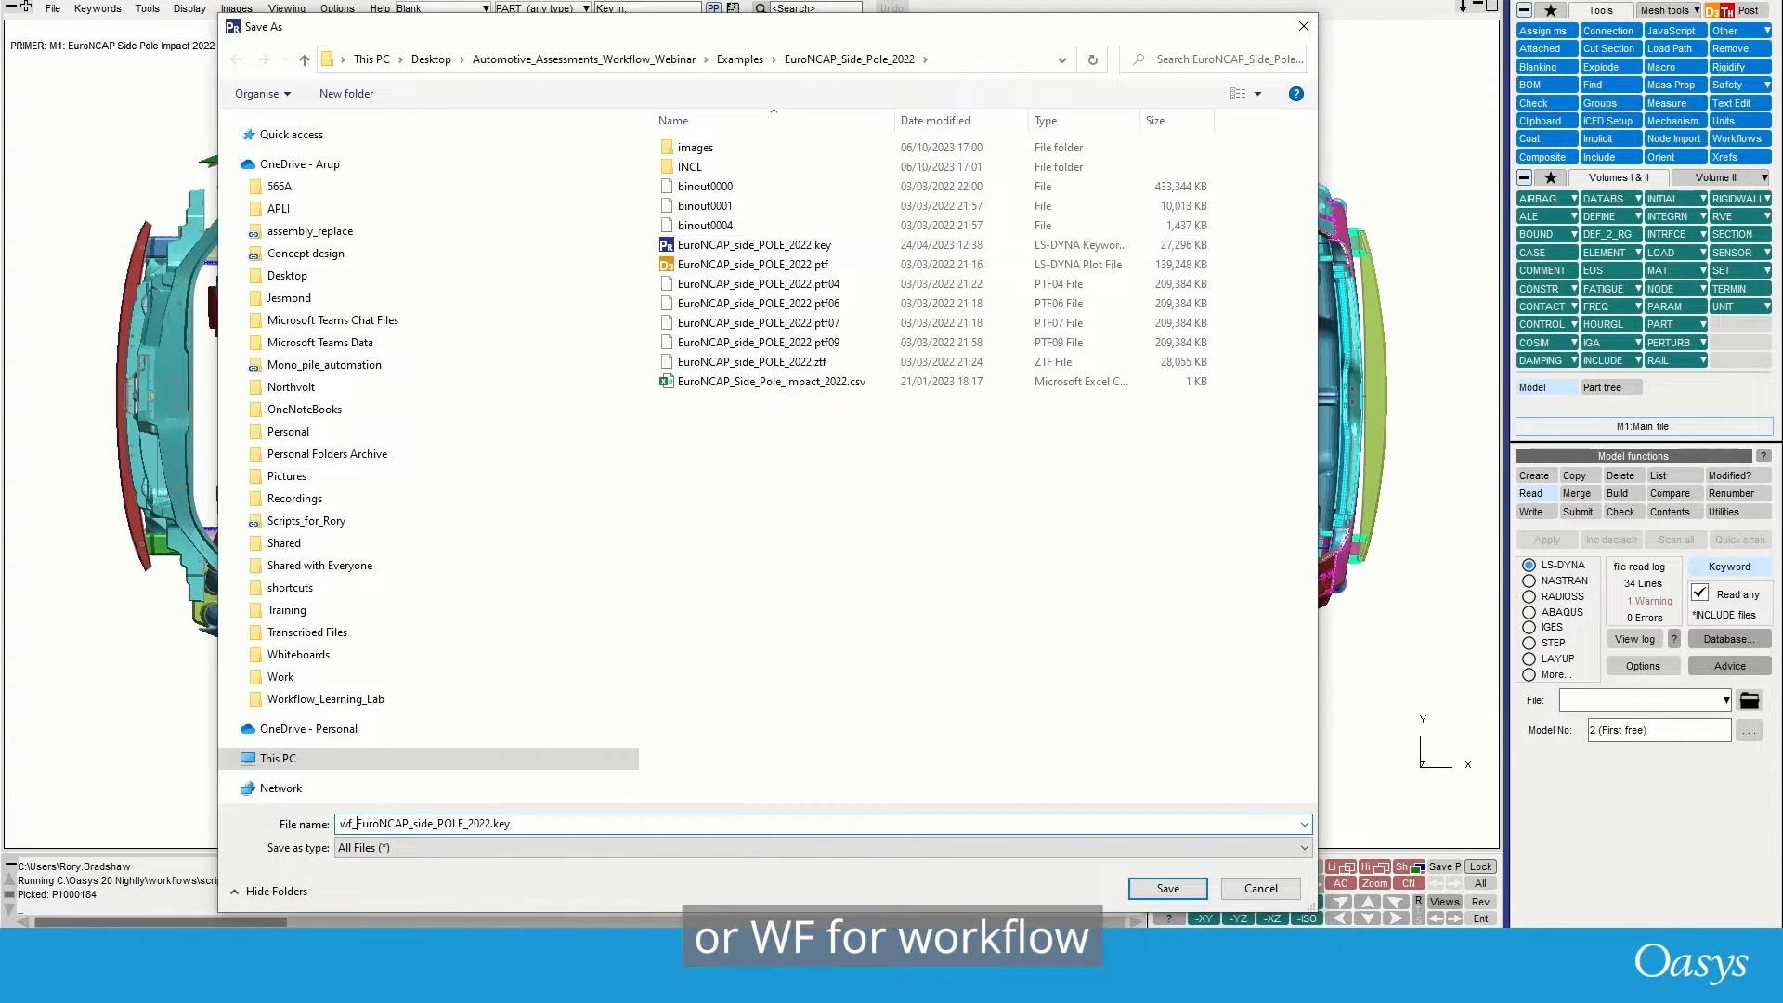
pyautogui.click(522, 825)
pyautogui.press('BackSpace')
pyautogui.write('json')
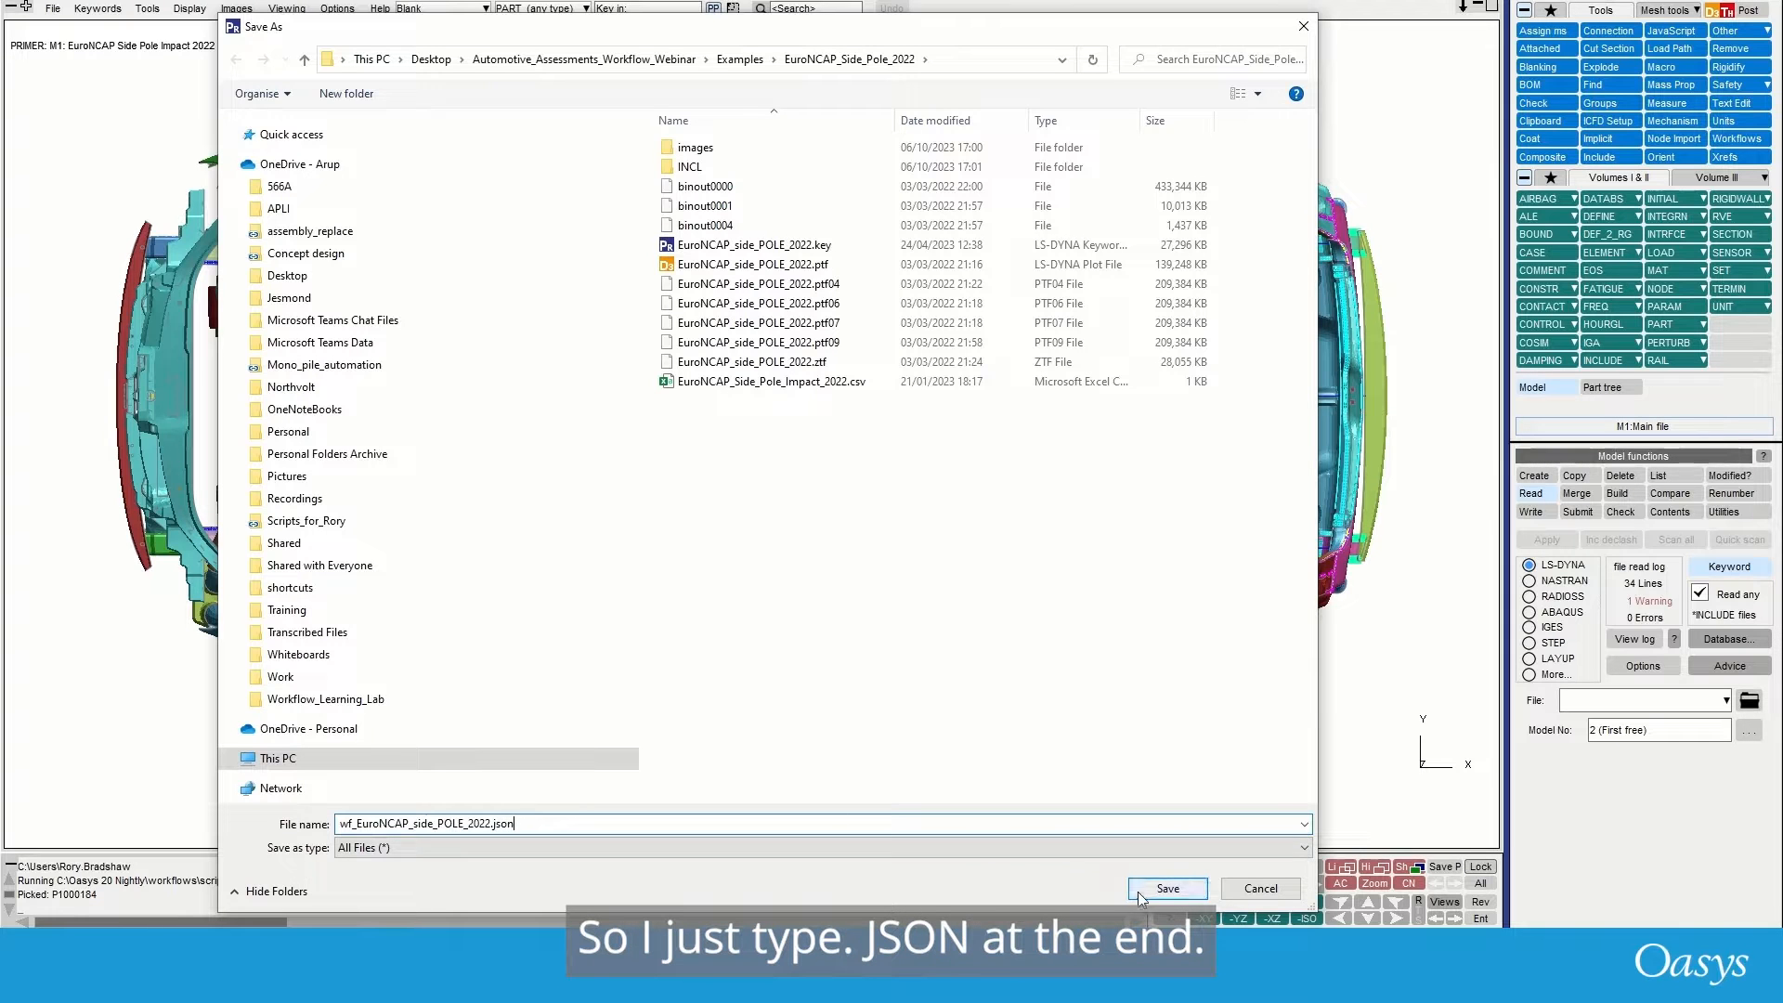
pyautogui.click(1167, 889)
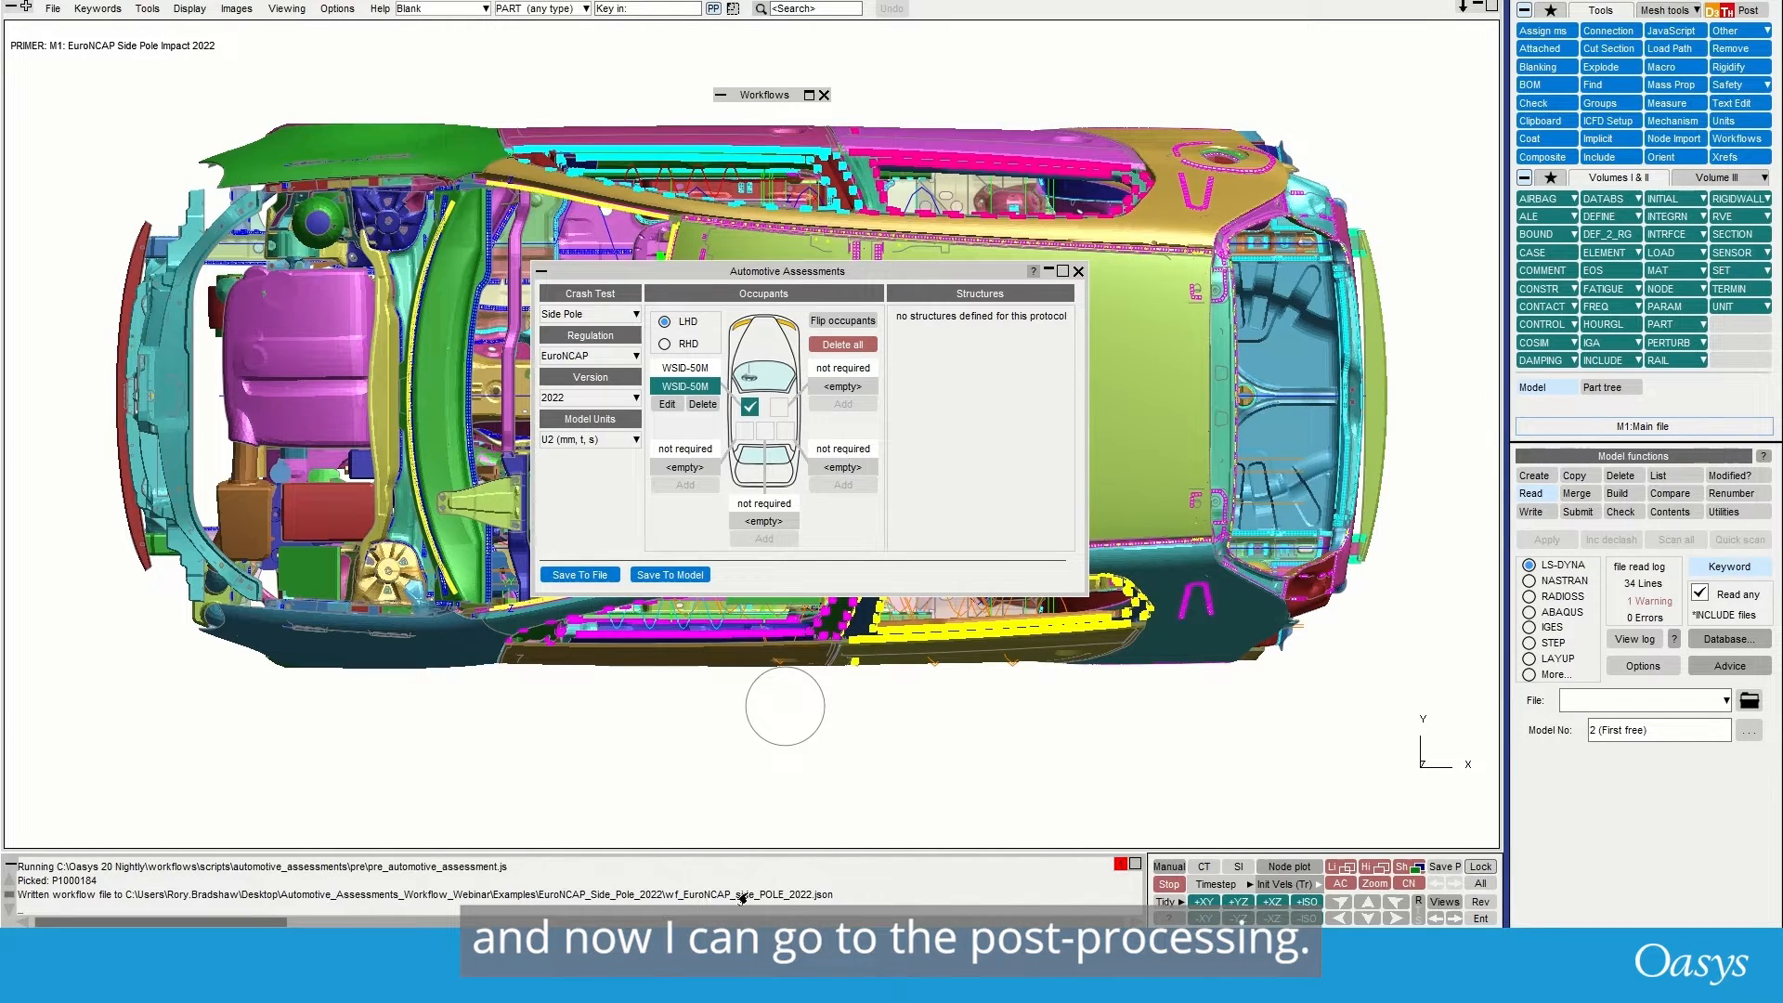
# - Start T/HIS post-processing for model M1 and open its Automotive Assessments workflow
pyautogui.click(1734, 16)
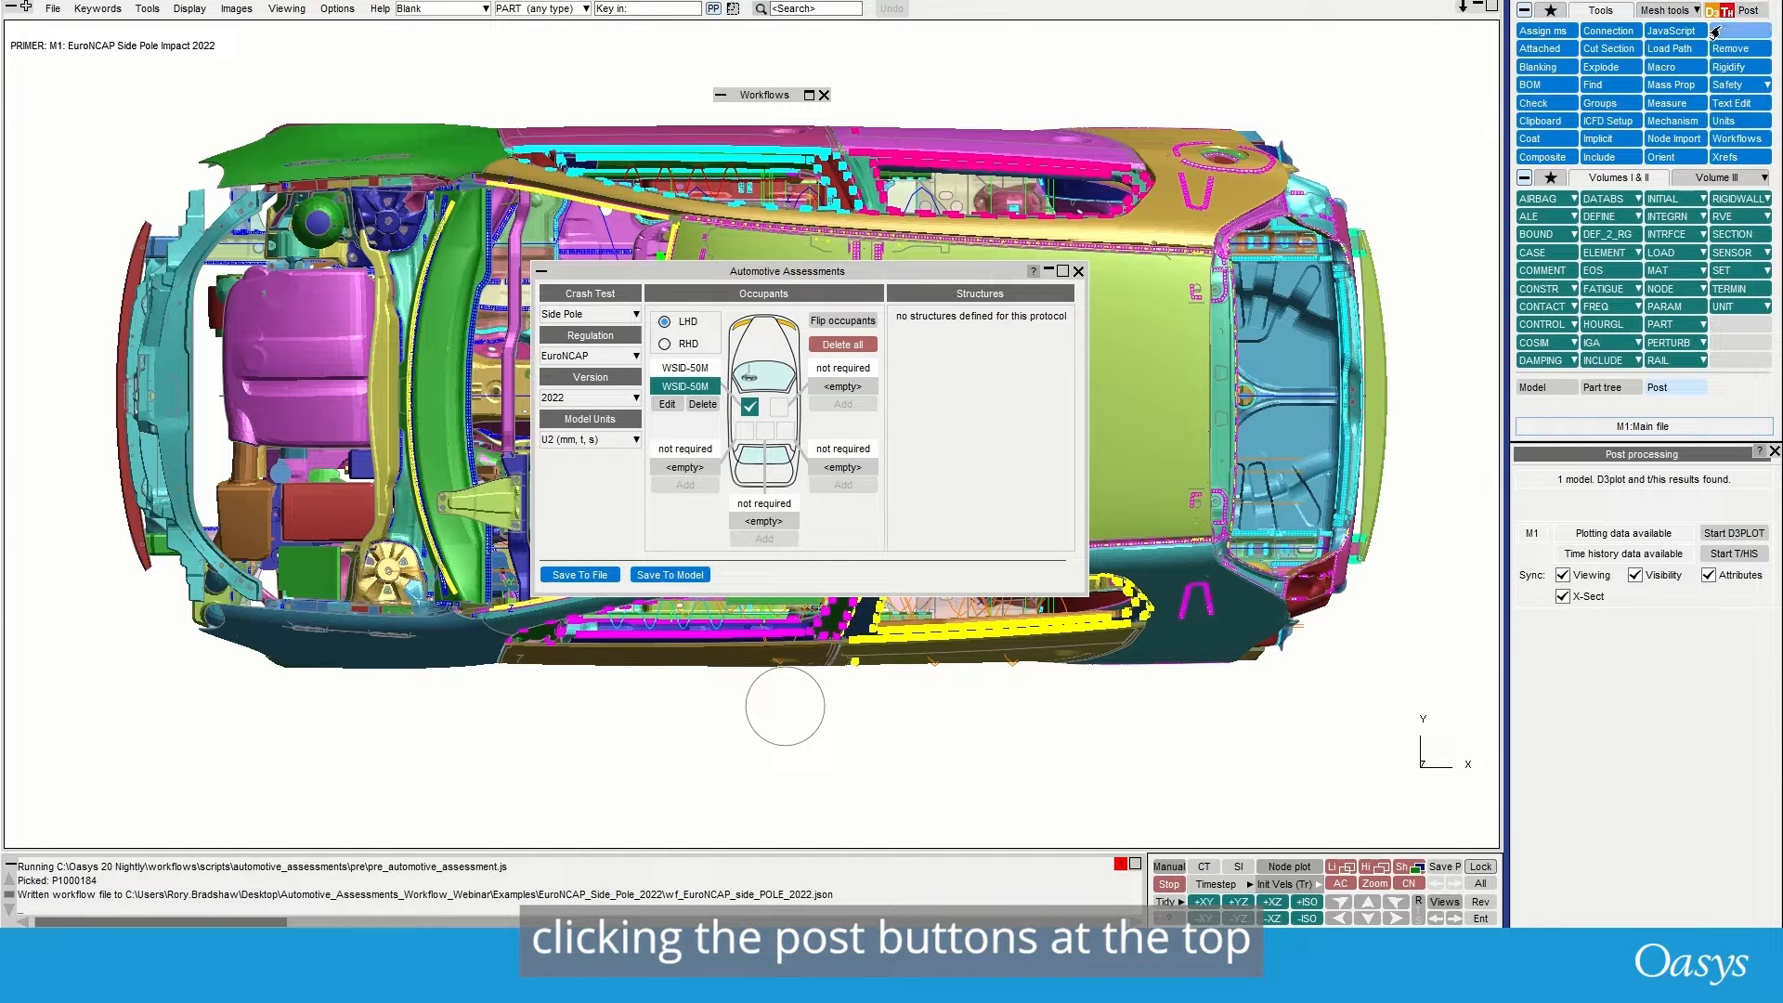
pyautogui.click(1728, 554)
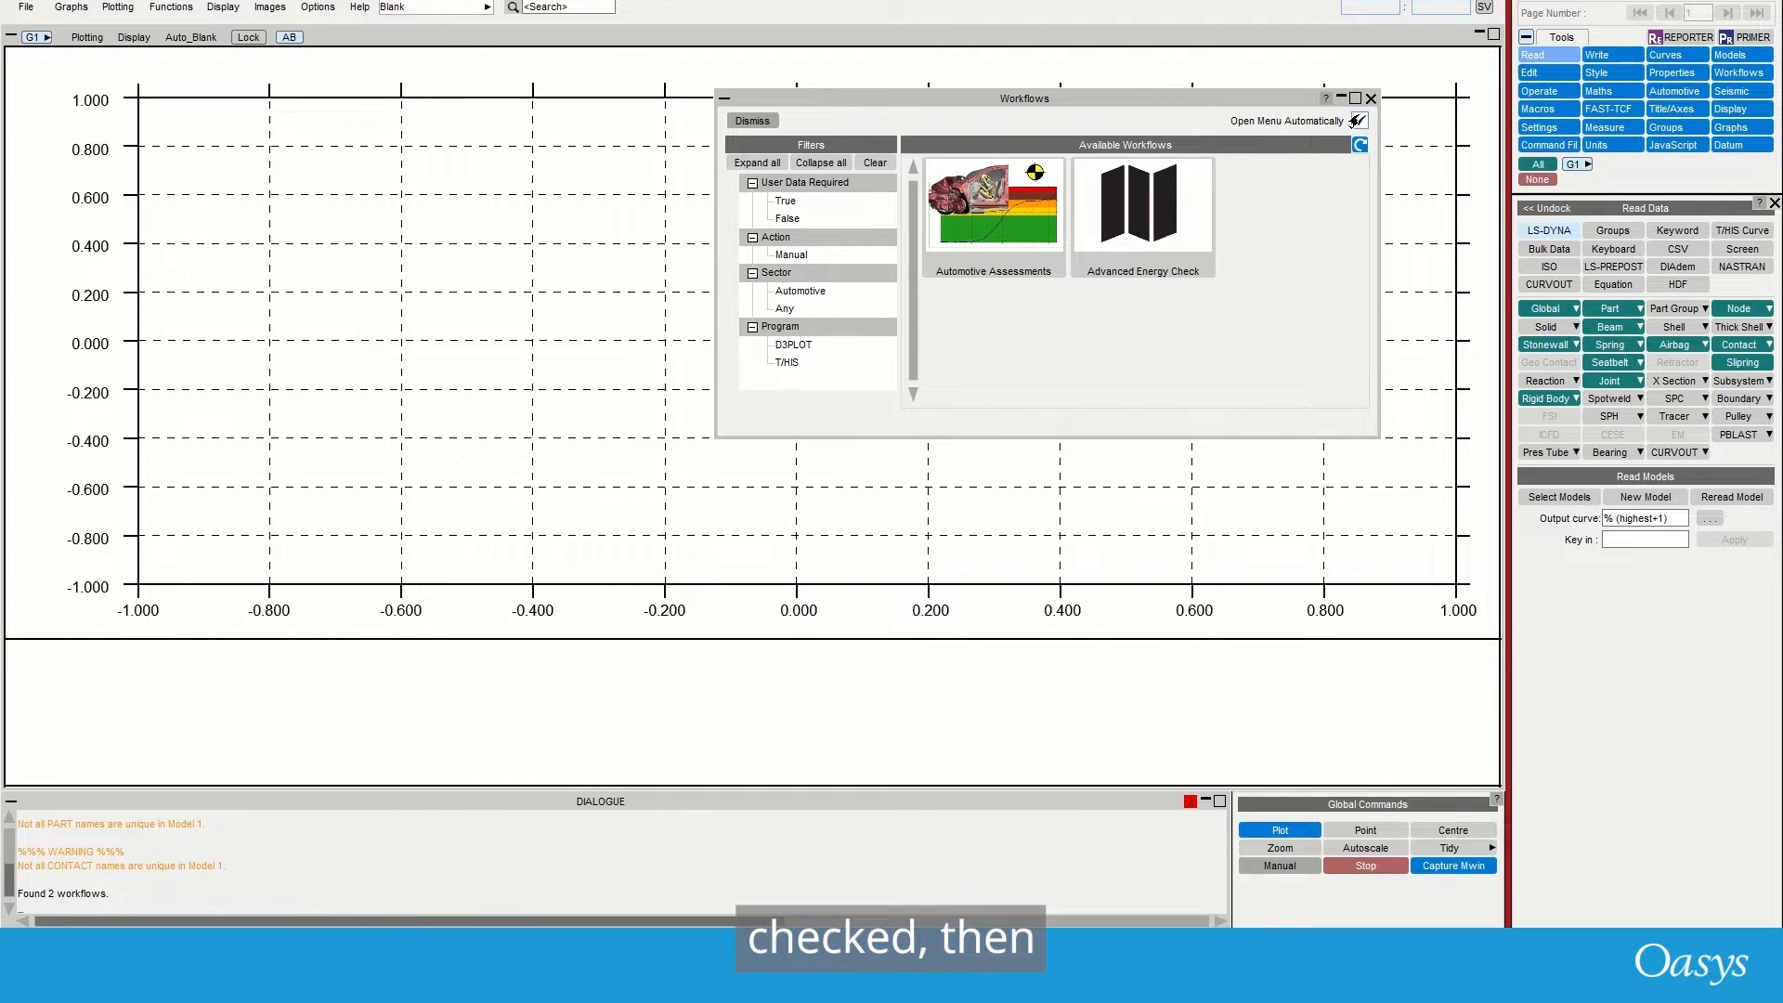
pyautogui.click(1373, 101)
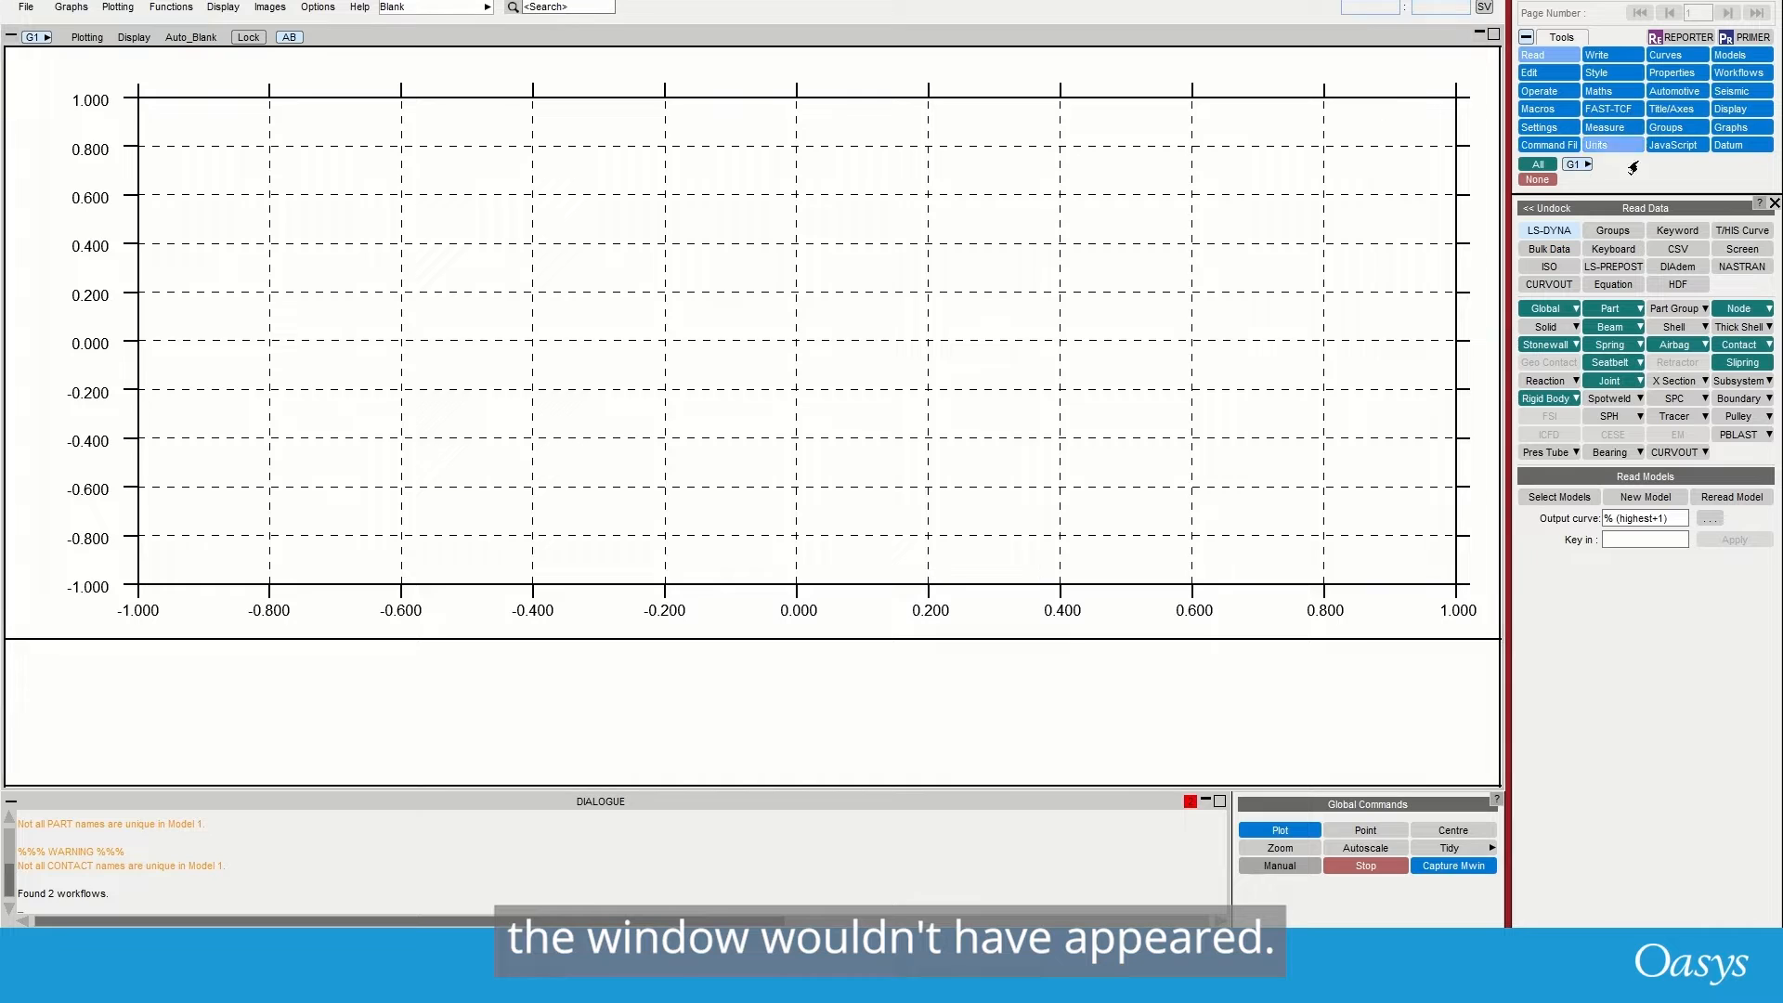
pyautogui.click(1728, 75)
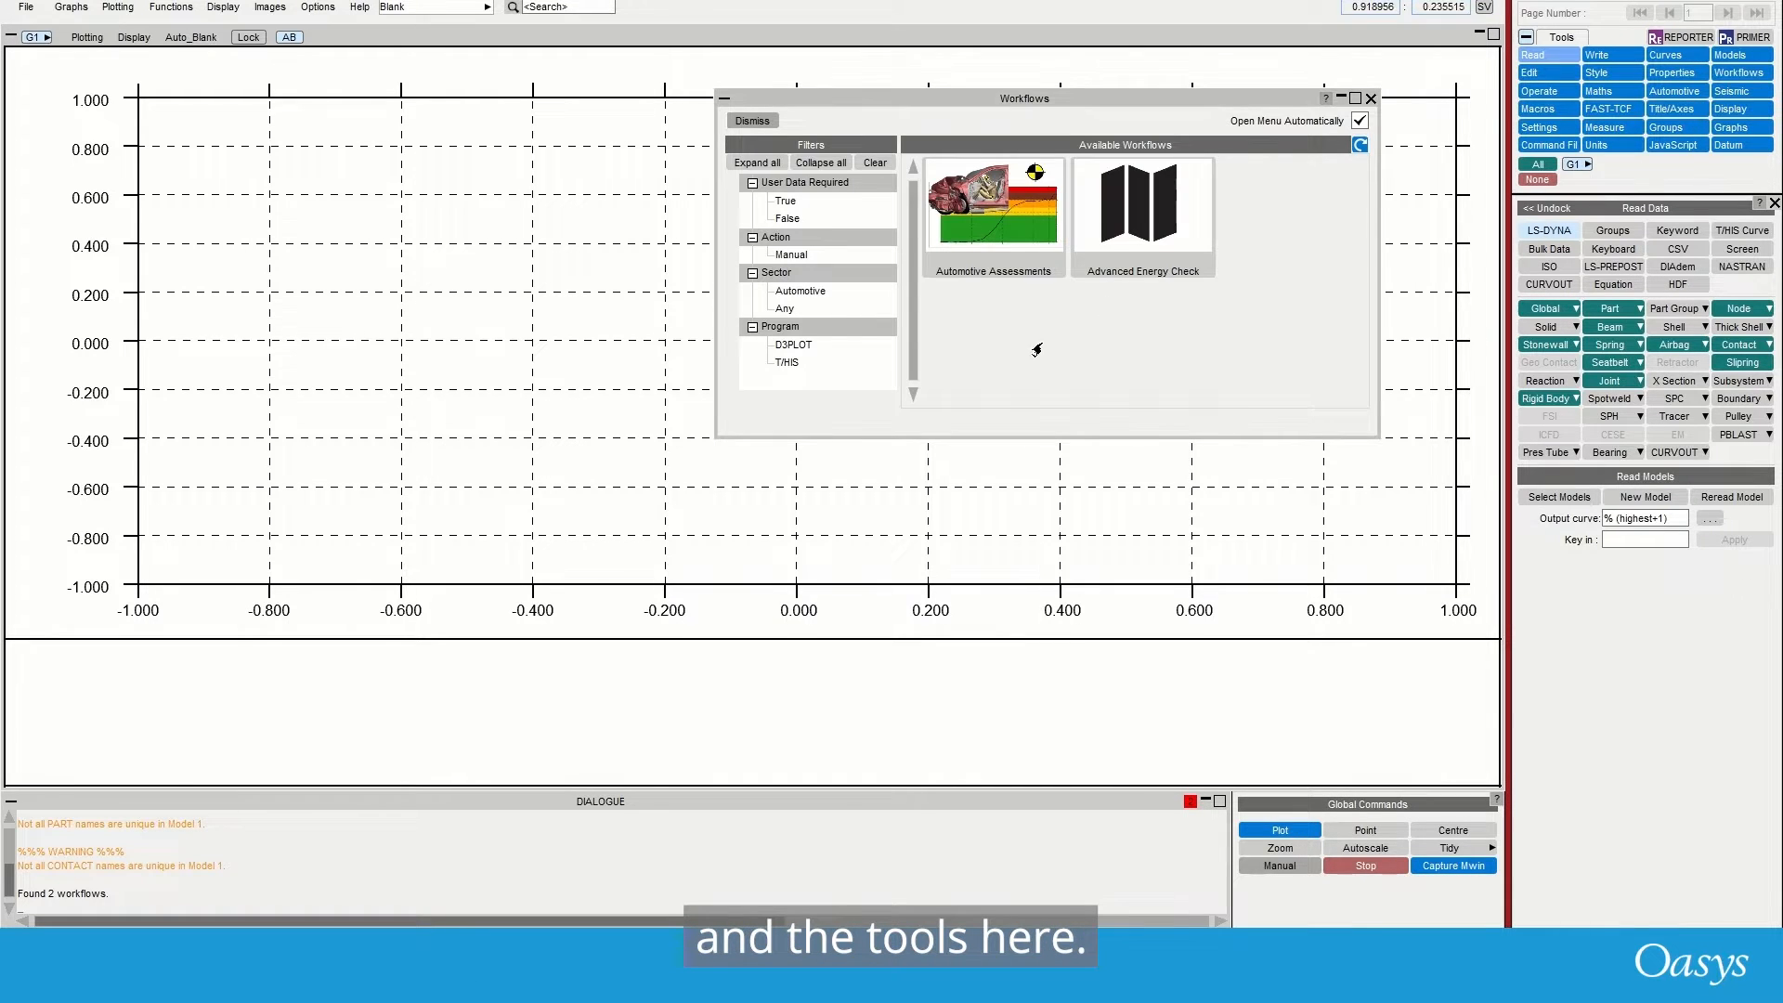
pyautogui.click(955, 229)
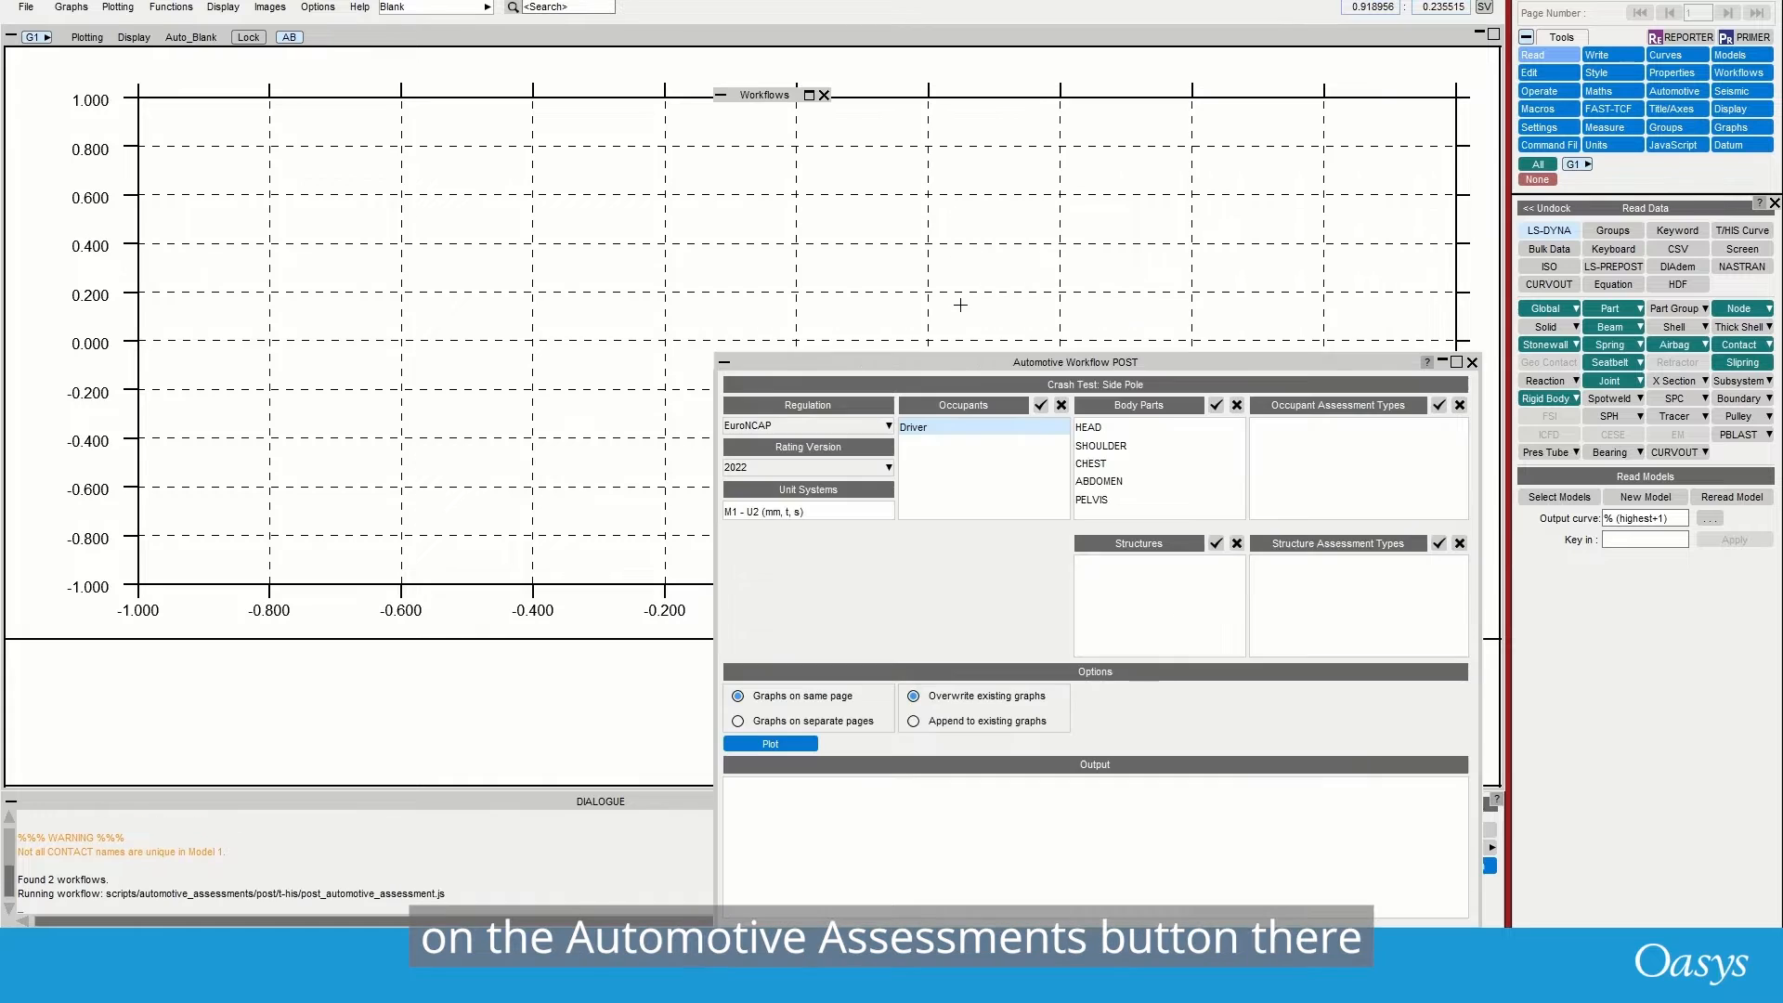
pyautogui.moveTo(971, 372); pyautogui.dragTo(701, 148)
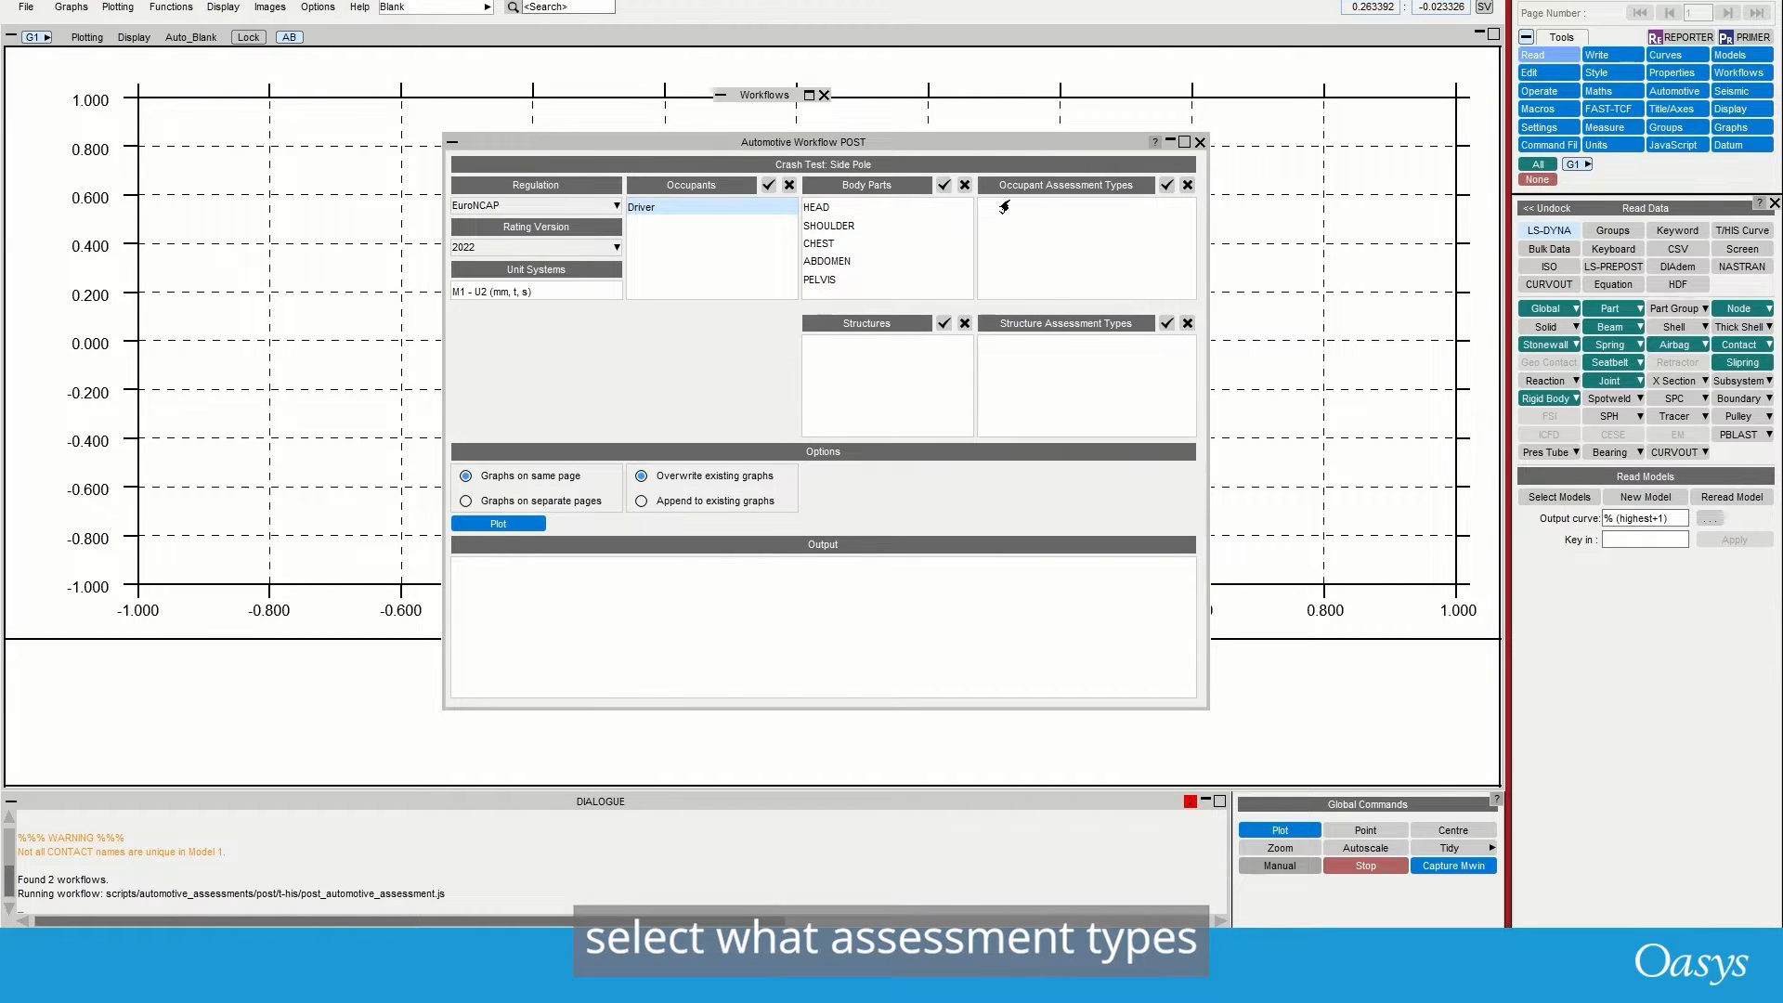
# - Select all of the driver's body parts and occupant assessment types, and plot them on the same page, overwriting existing graphs
pyautogui.click(943, 186)
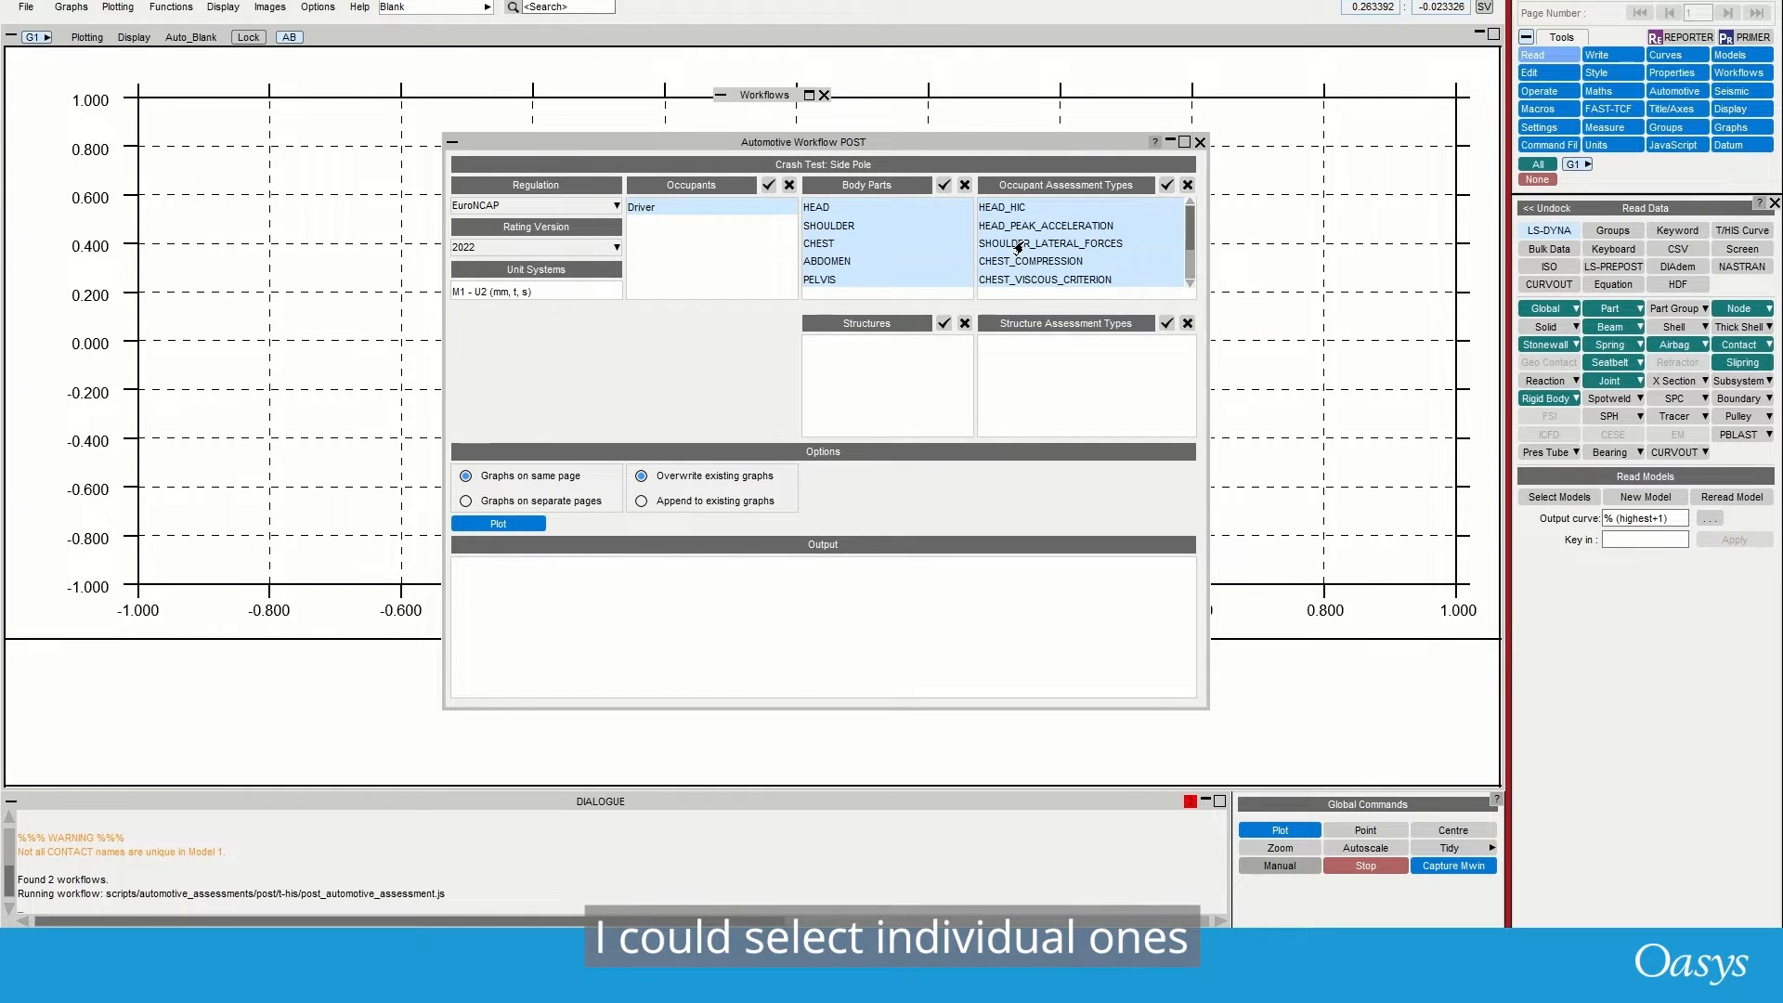
pyautogui.click(1018, 245)
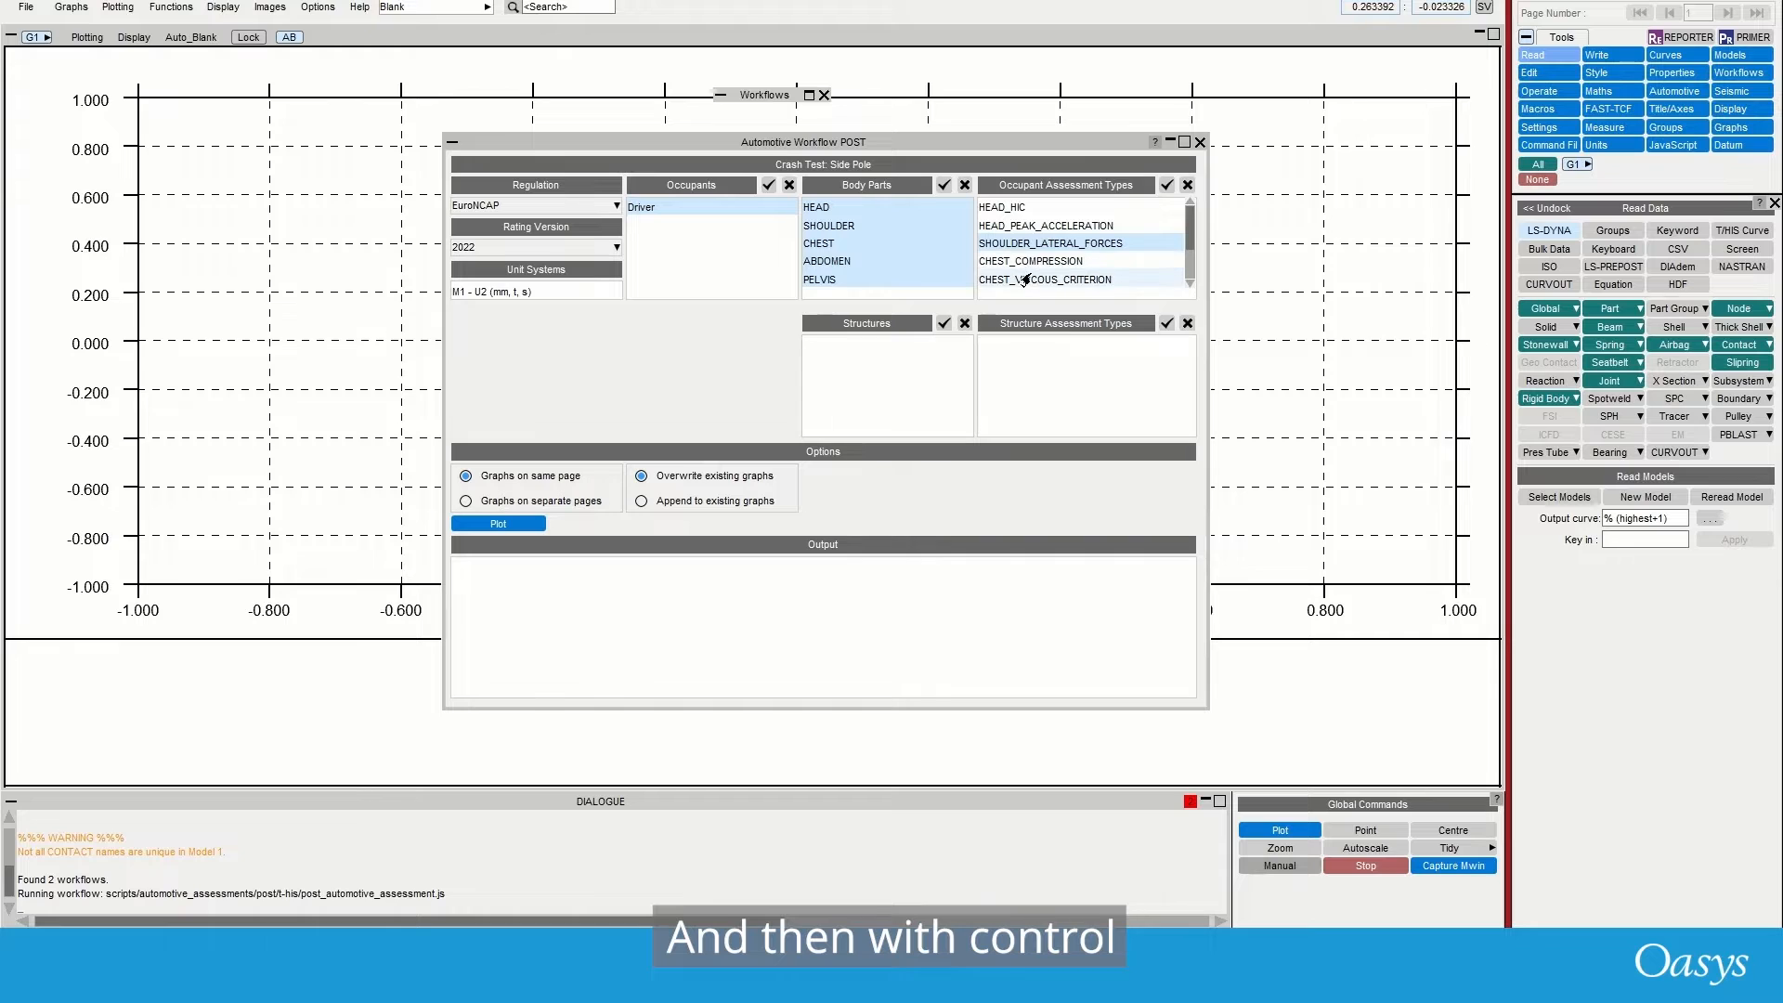
pyautogui.keyDown('ctrl'); pyautogui.click(1025, 279); pyautogui.keyUp('ctrl')
pyautogui.scroll(-1, 1008, 230)
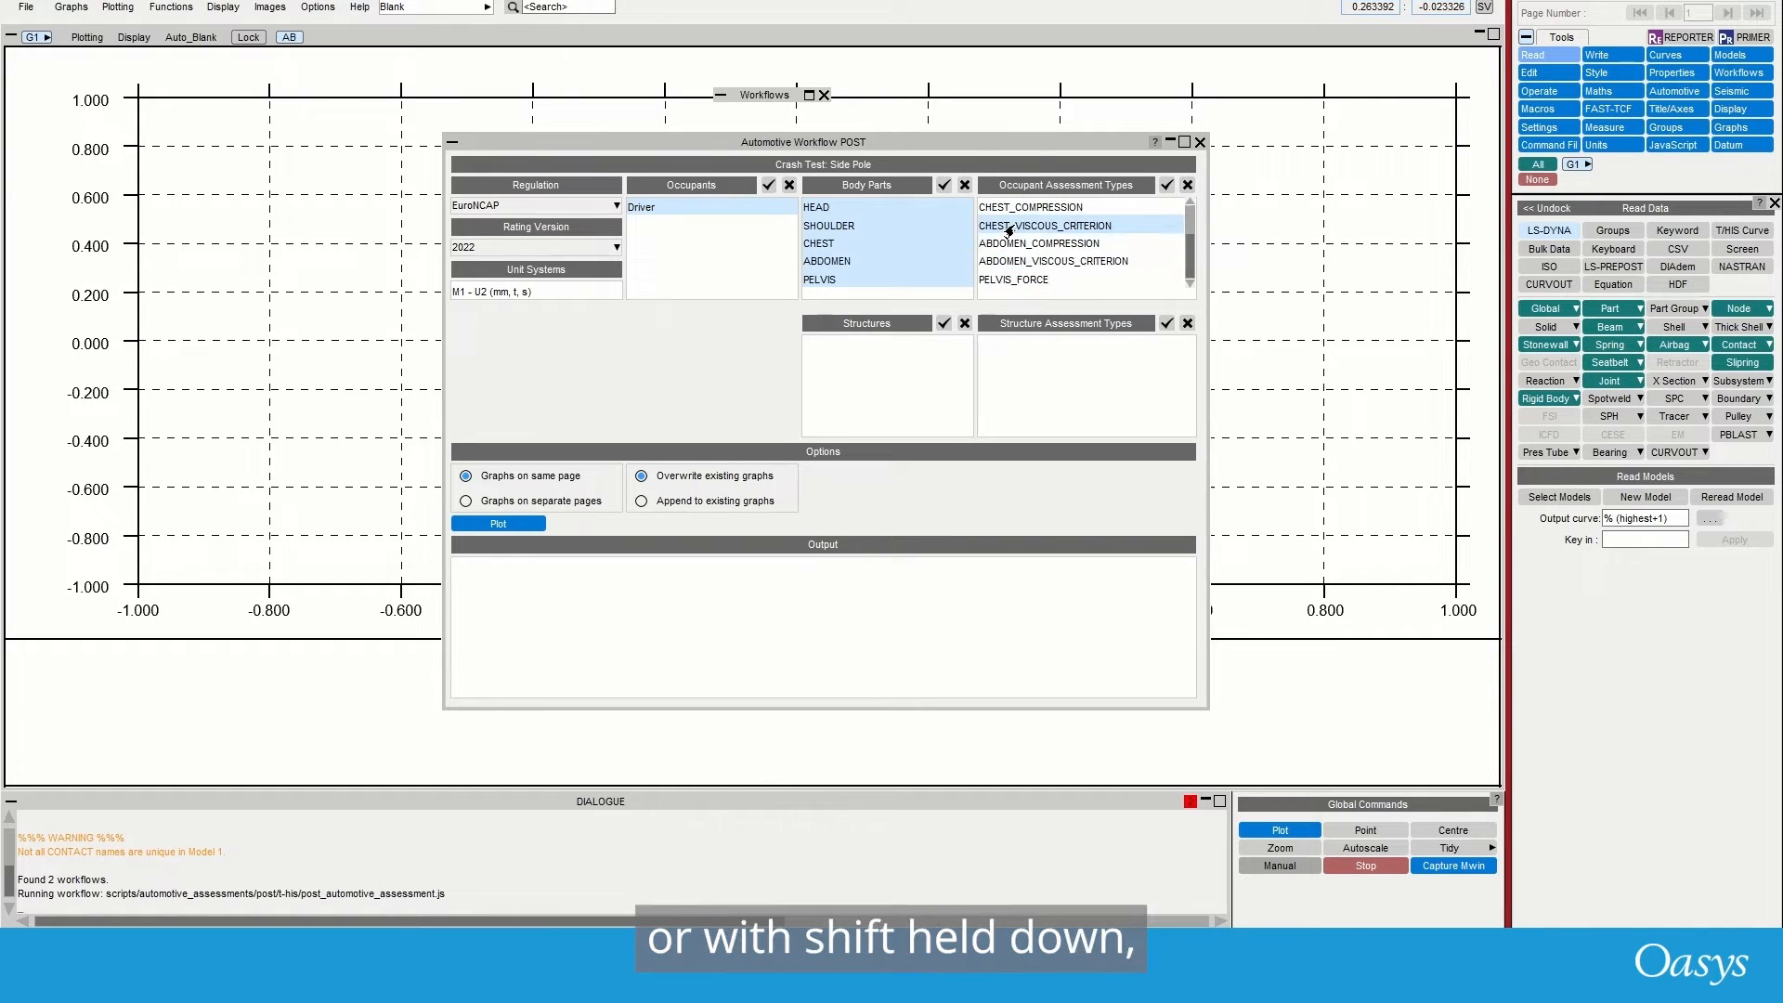
pyautogui.keyDown('shift'); pyautogui.click(1027, 283); pyautogui.keyUp('shift')
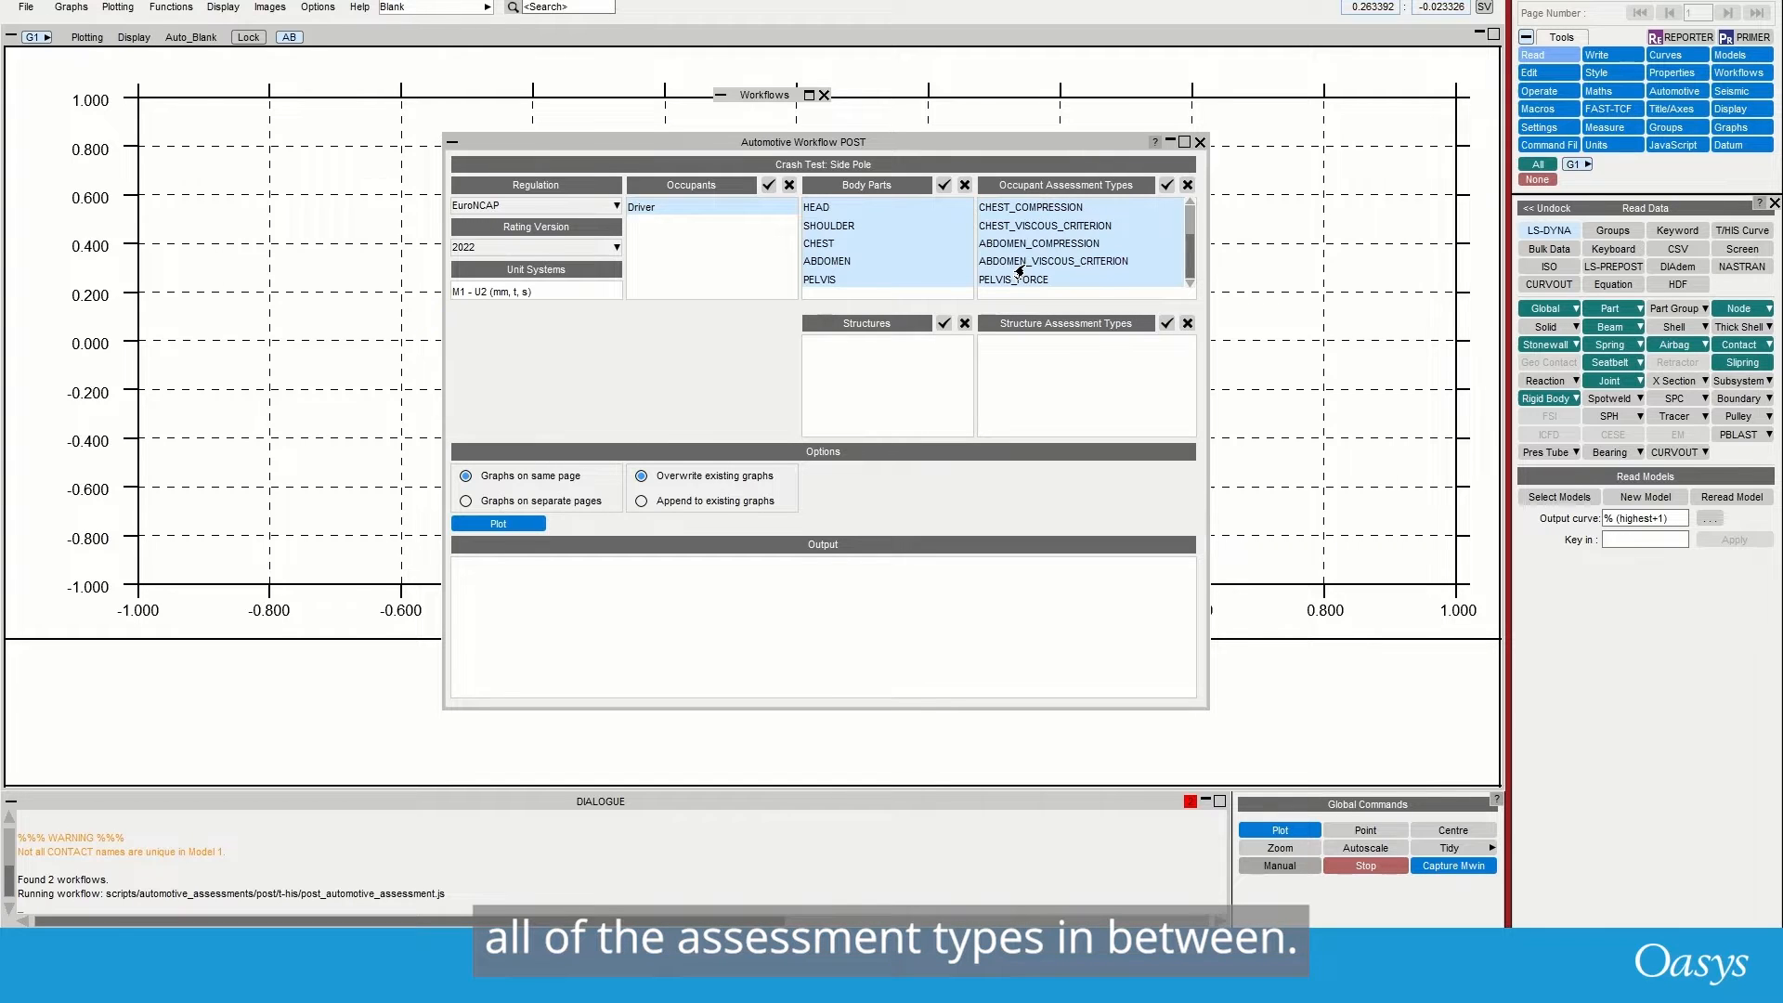
pyautogui.scroll(1, 1007, 260)
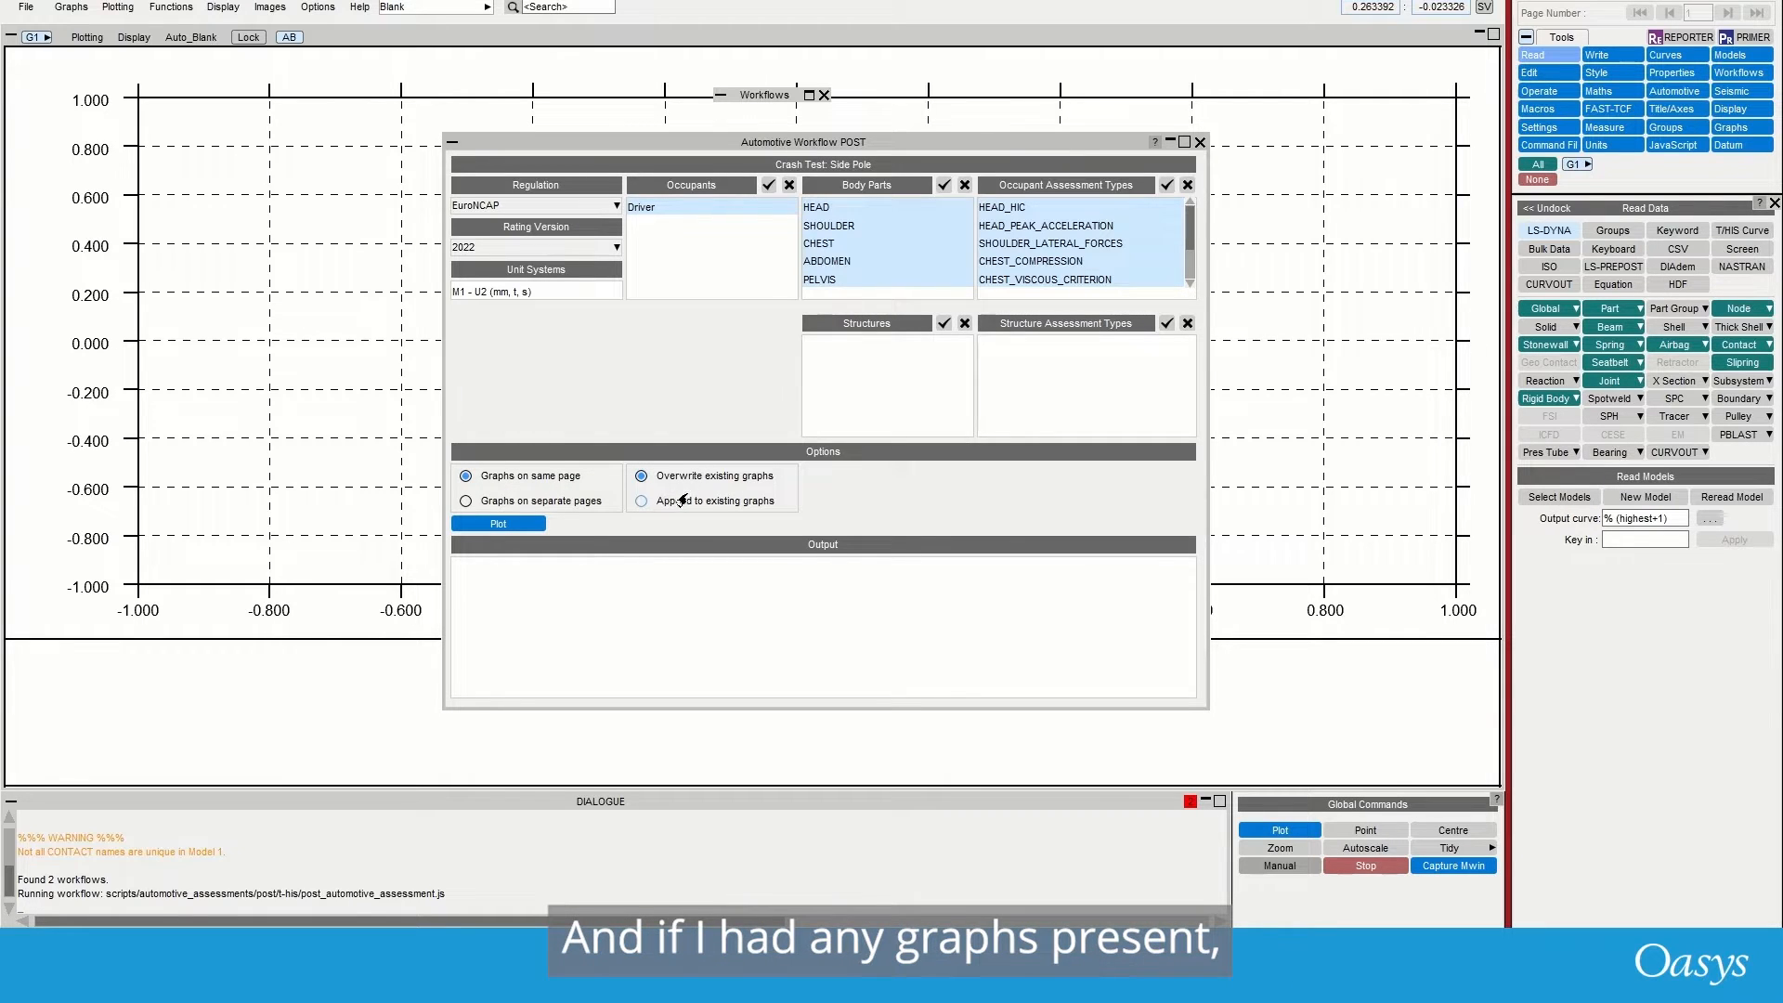
pyautogui.click(499, 523)
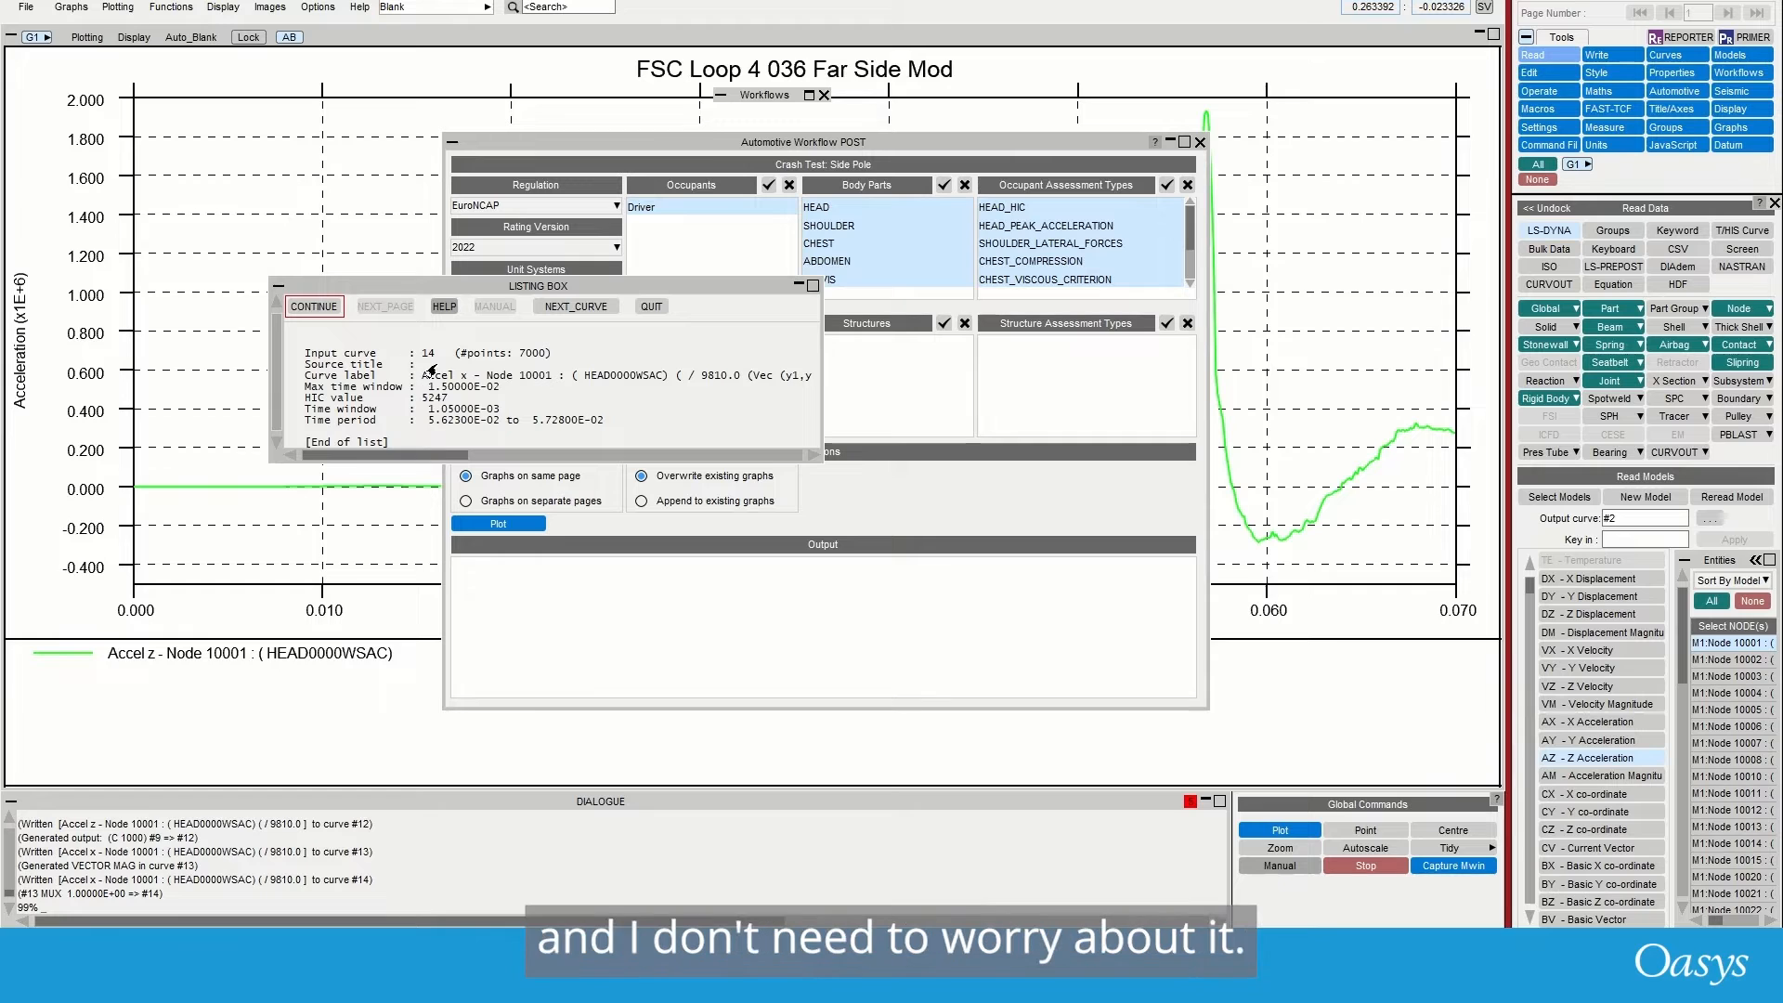
pyautogui.click(307, 309)
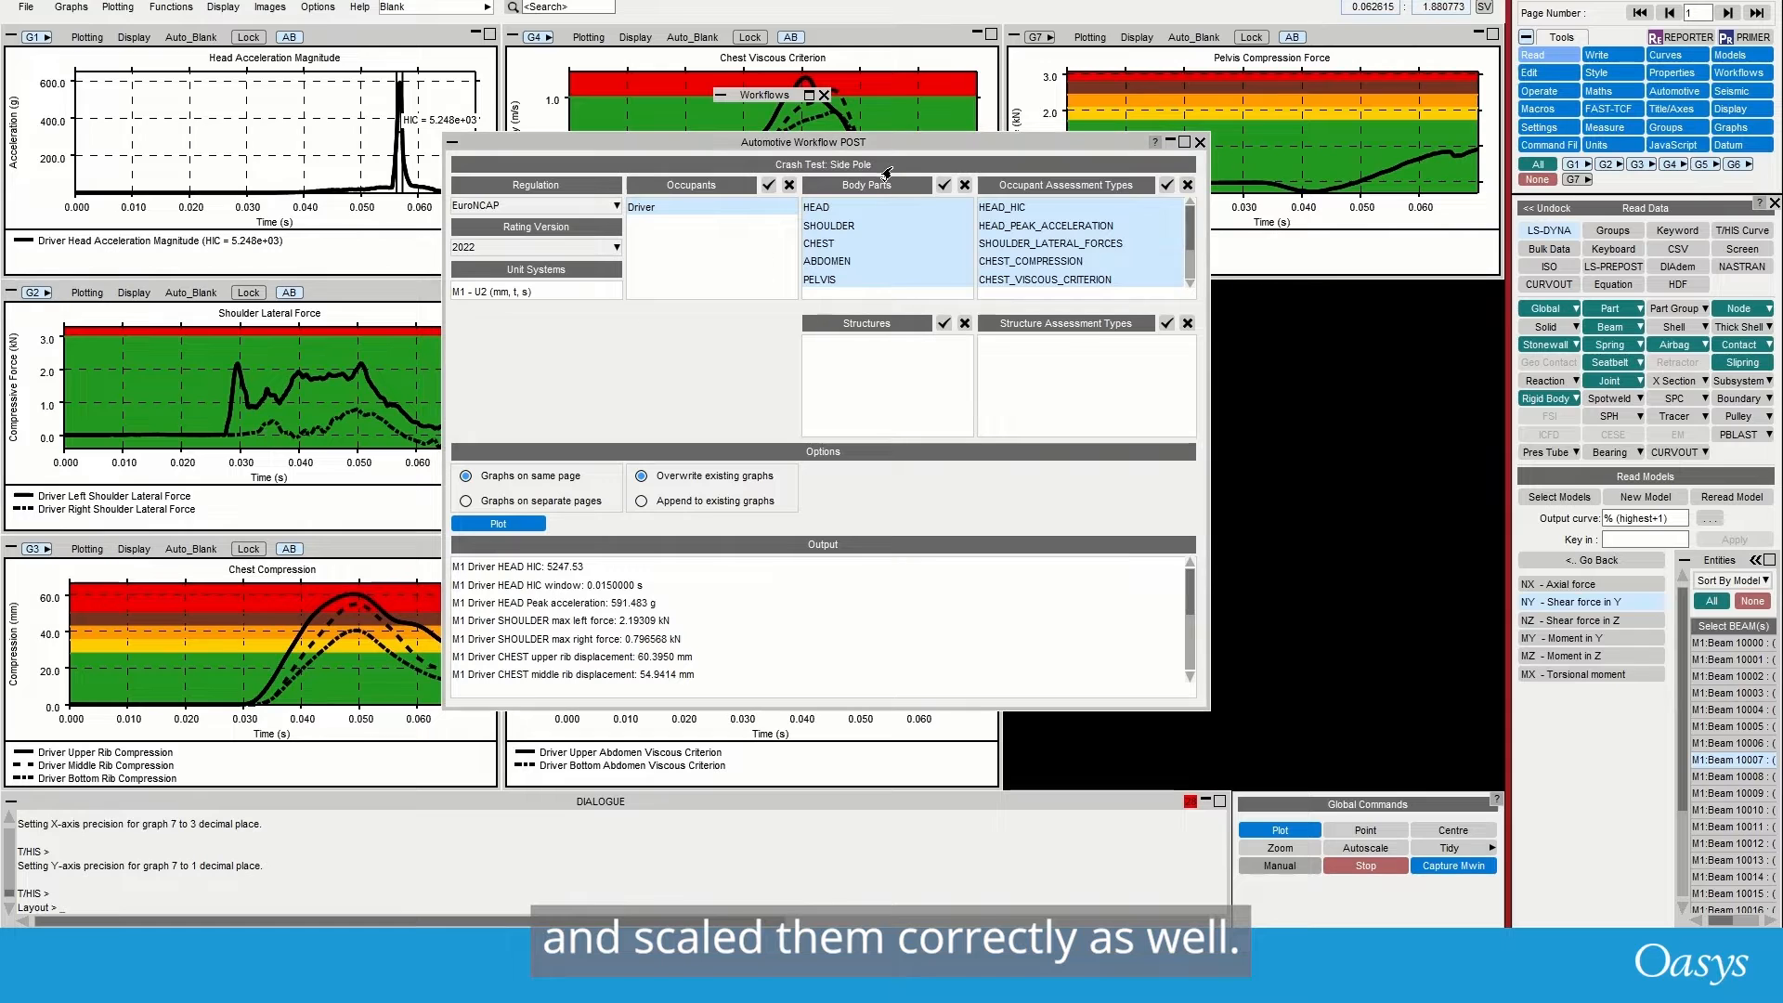
# - Examine the plotted driver injury graphs with their rating bands and read through the assessment output values
pyautogui.moveTo(1472, 256); pyautogui.dragTo(1574, 257)
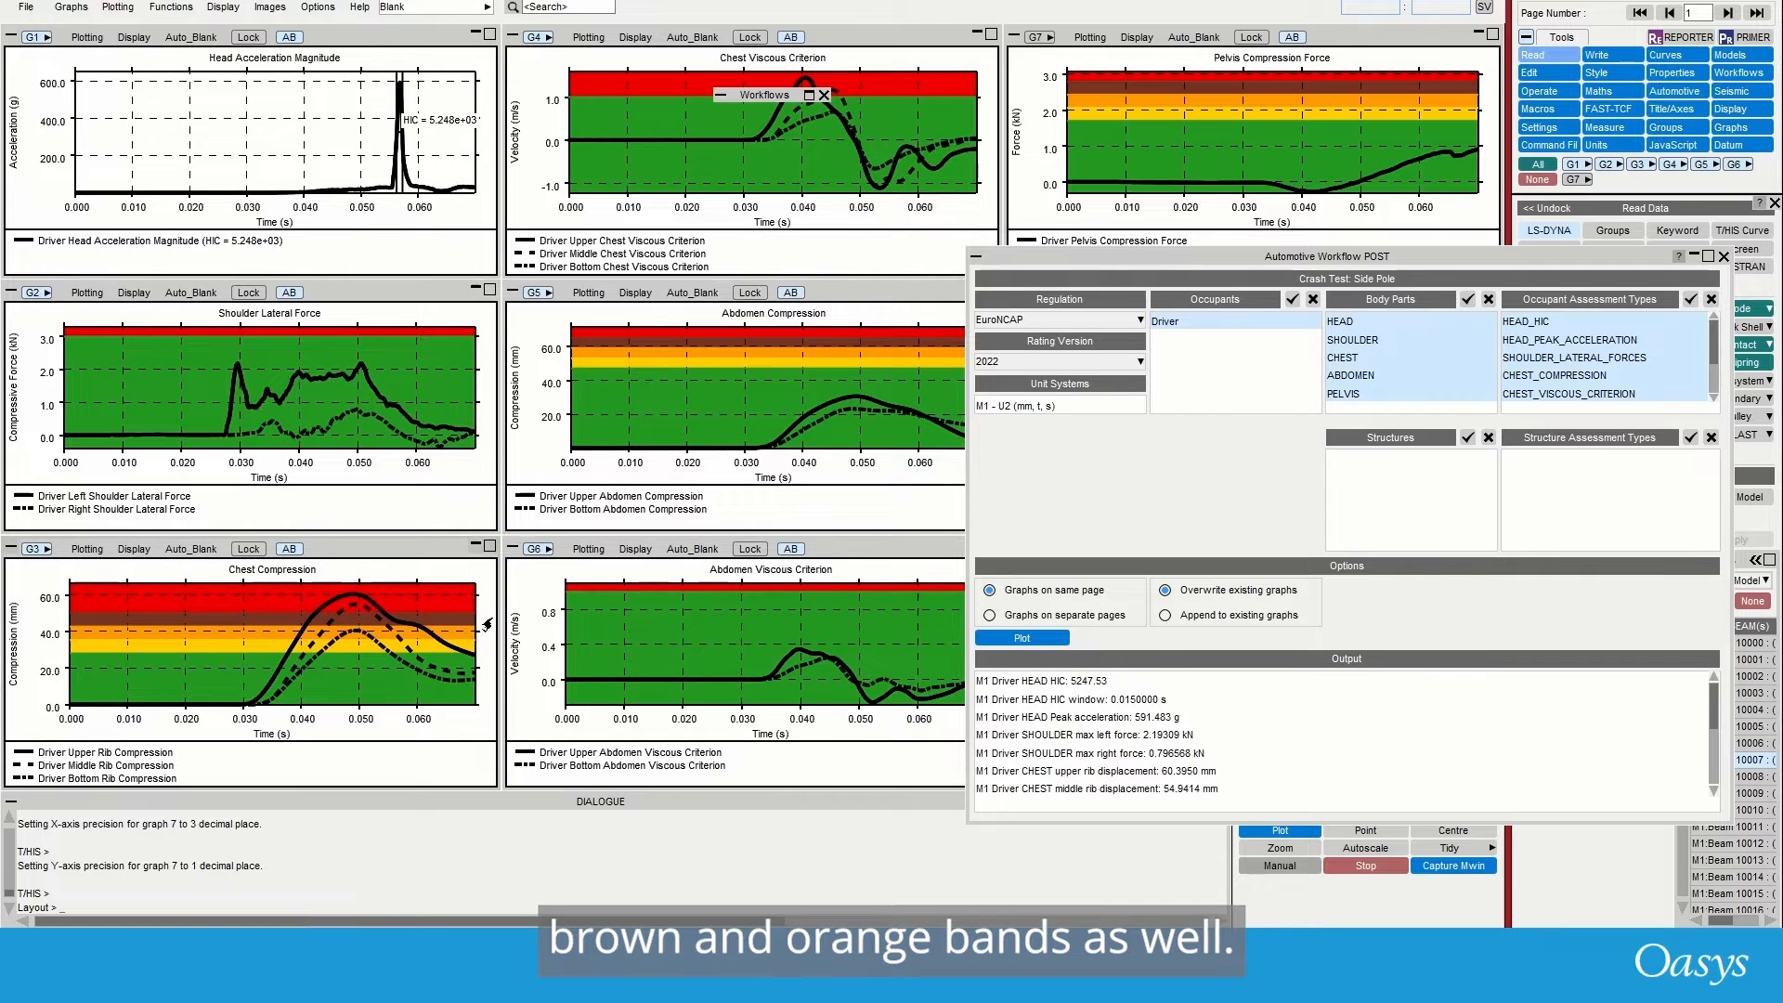
pyautogui.moveTo(1161, 256); pyautogui.dragTo(463, 159)
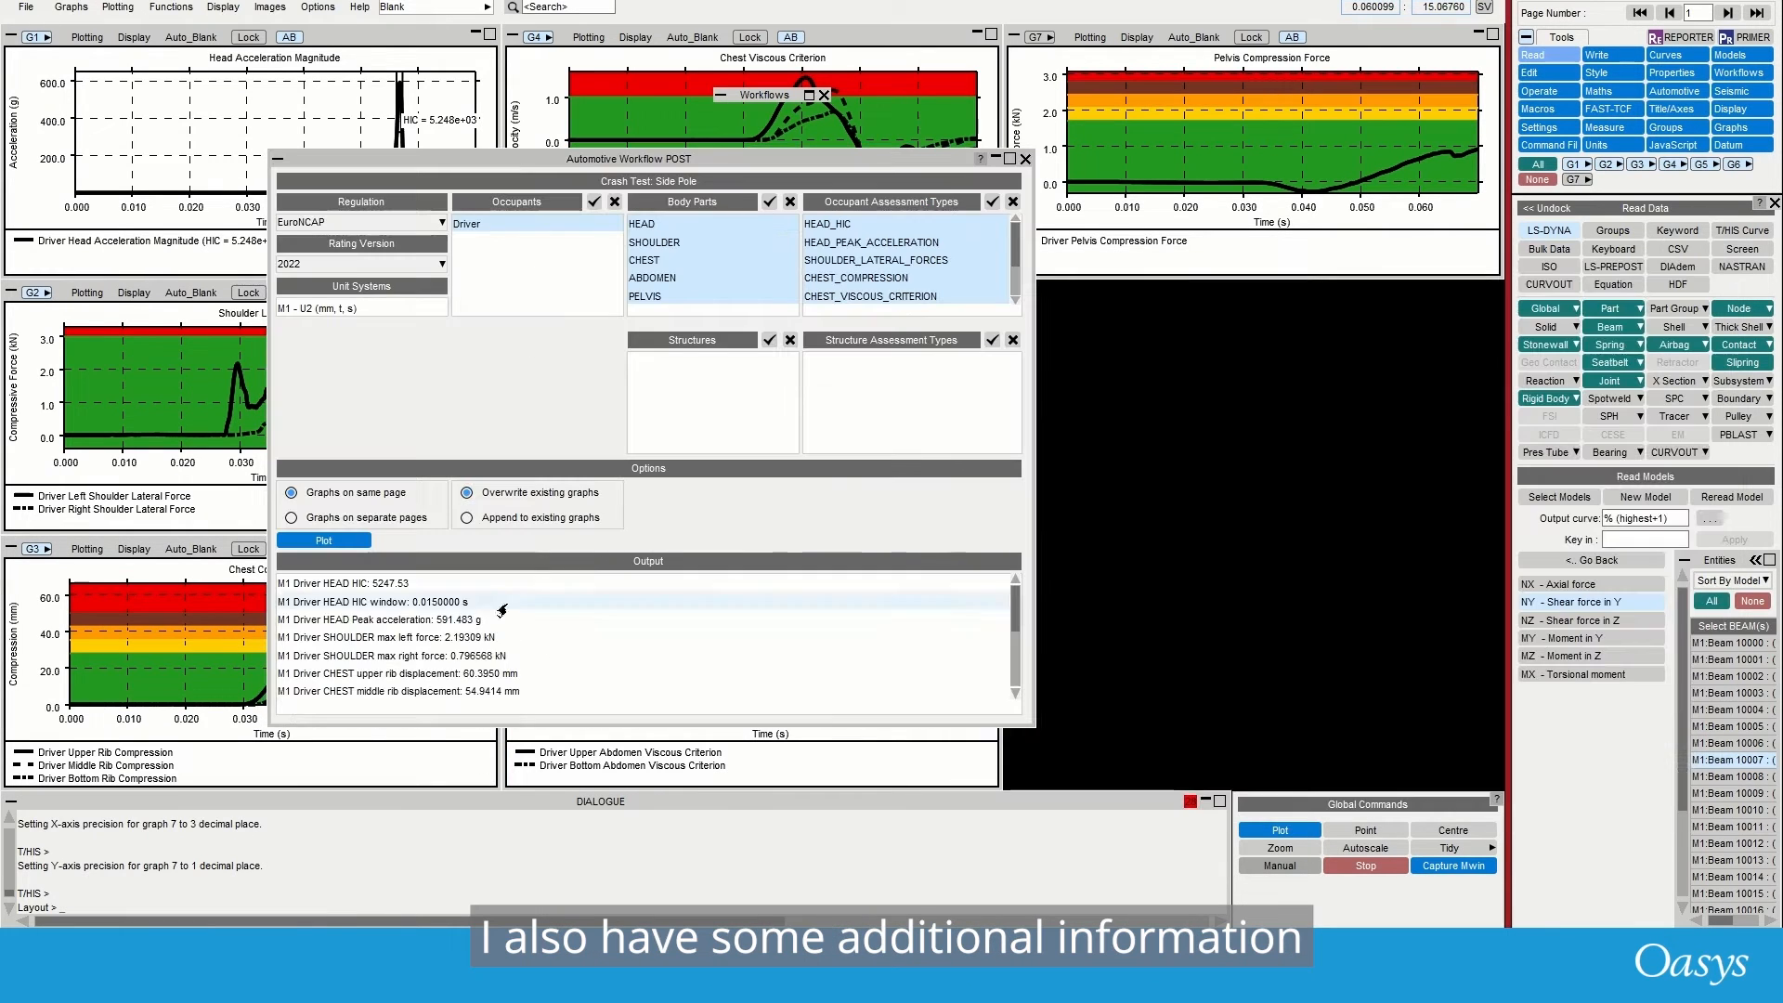
pyautogui.scroll(-3, 469, 613)
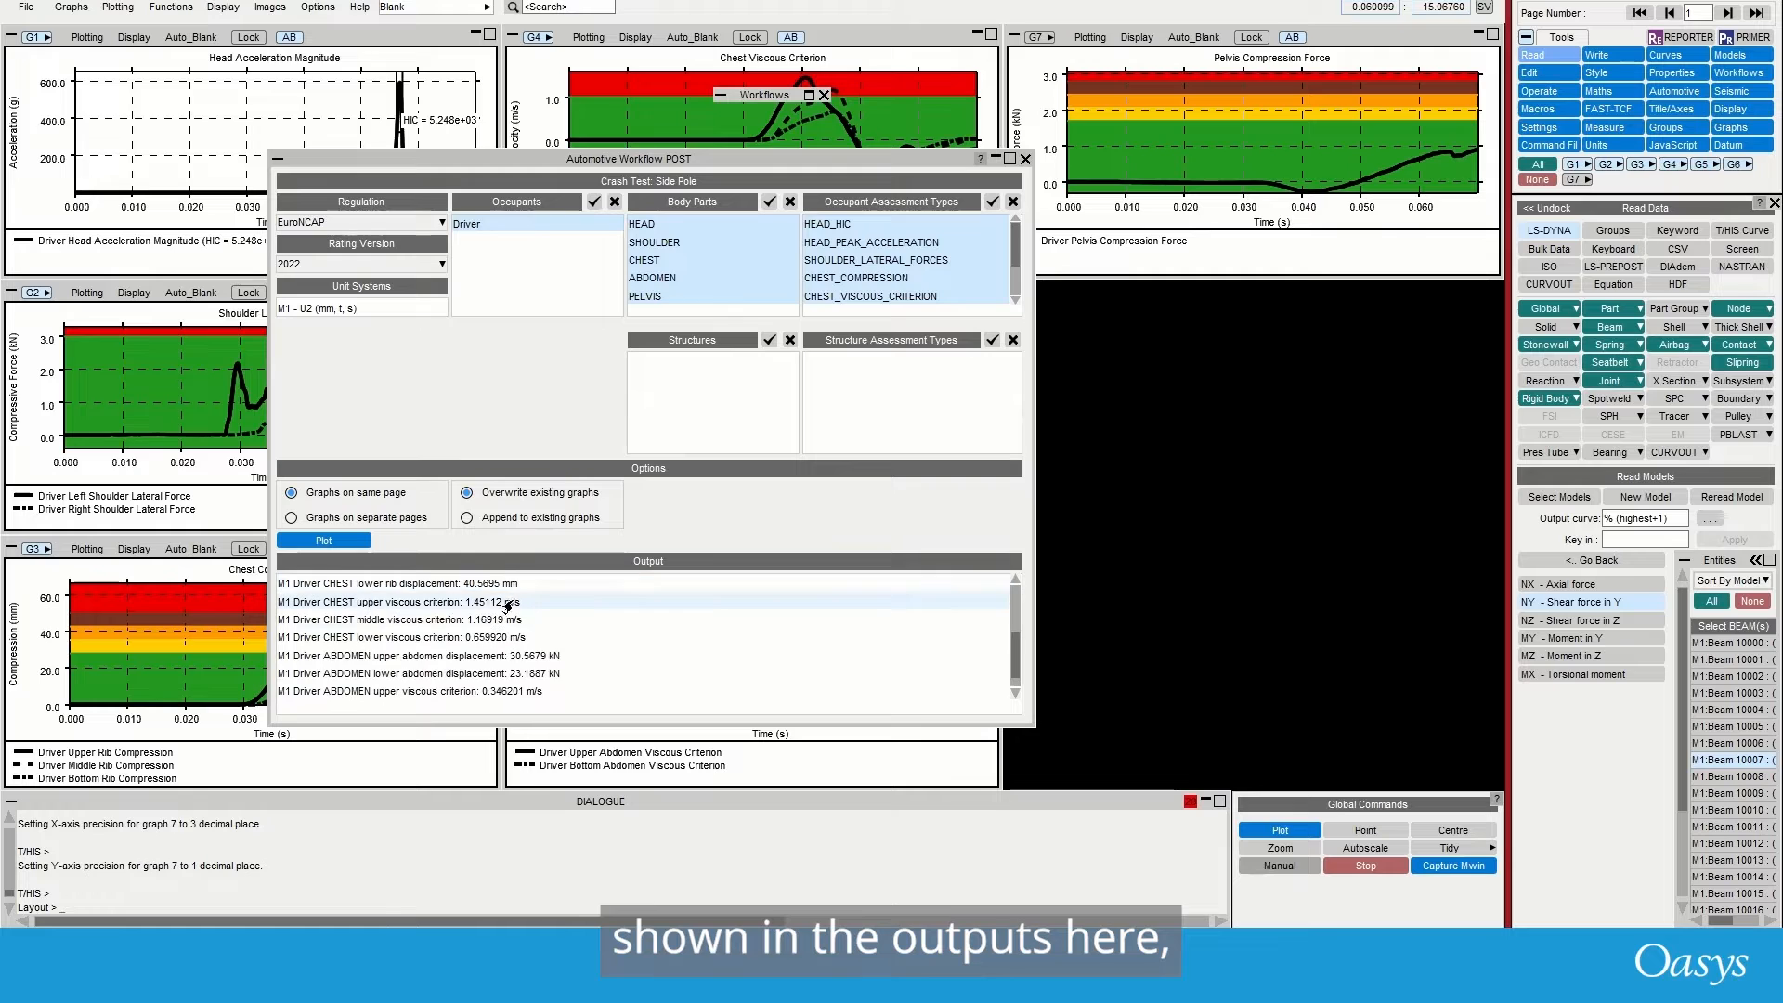
pyautogui.scroll(3, 416, 660)
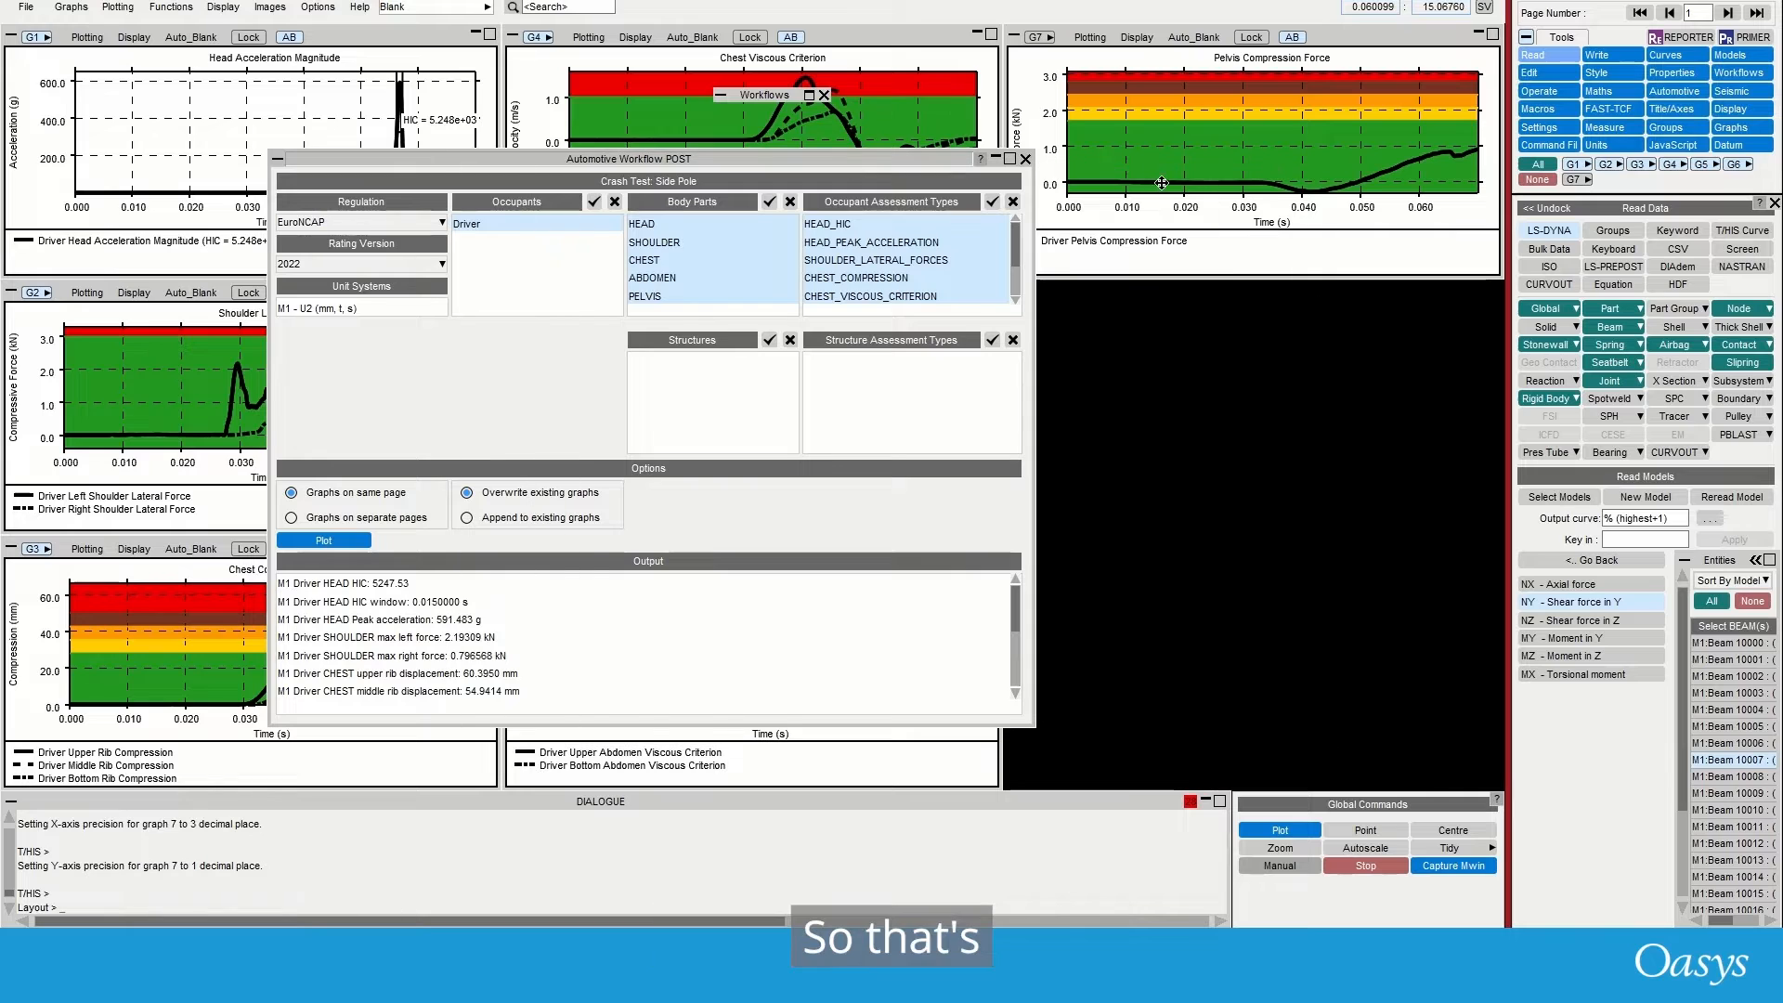
pyautogui.moveTo(834, 164); pyautogui.dragTo(1012, 312)
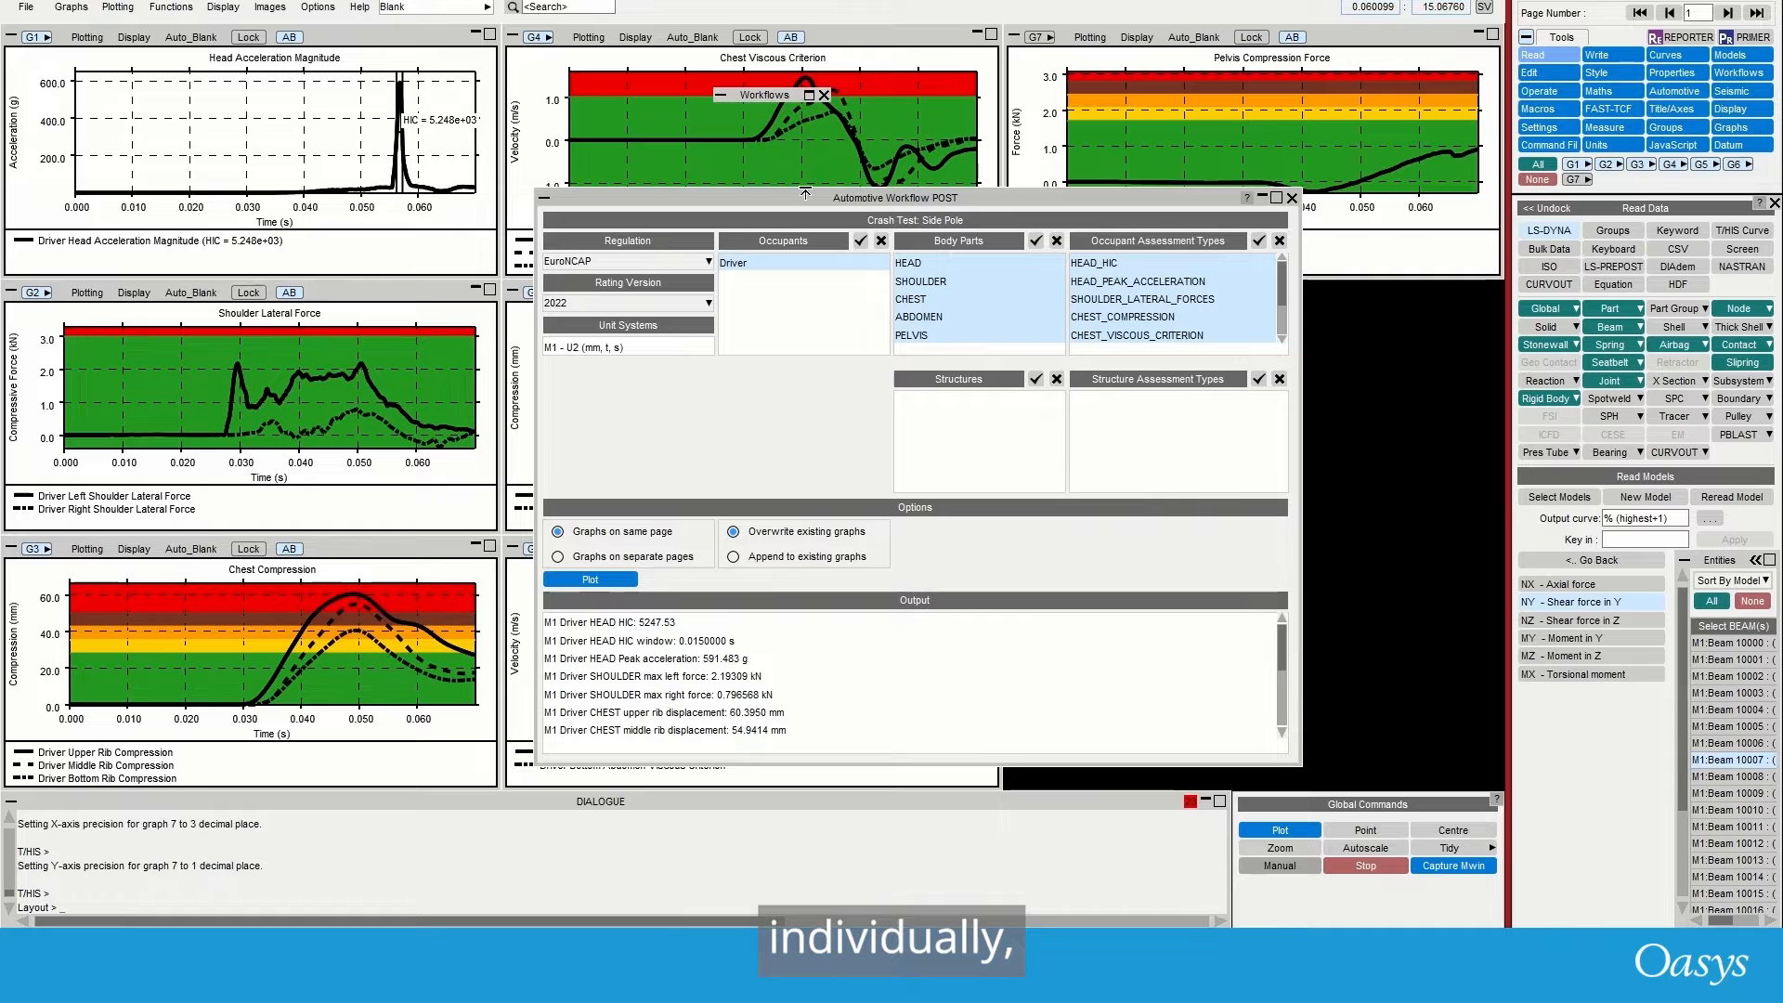
pyautogui.moveTo(805, 194); pyautogui.dragTo(768, 353)
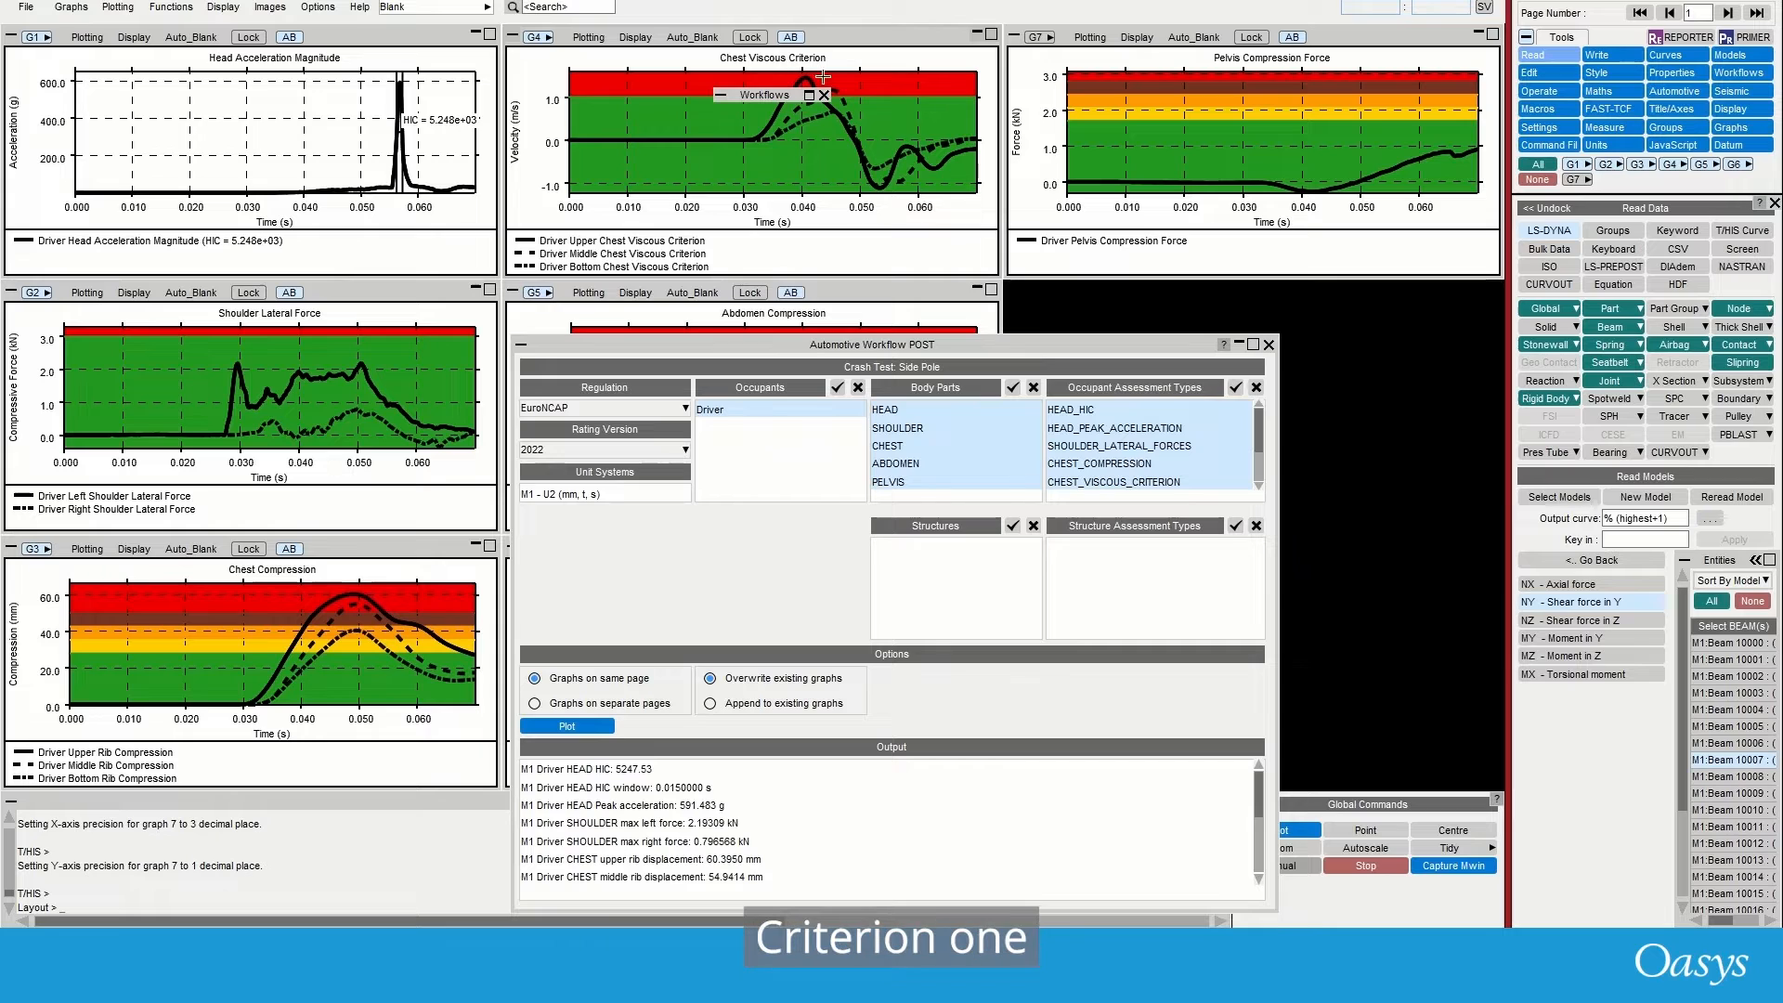
# - Replot only the driver's CHEST_VISCOUS_CRITERION assessment, overwriting the existing graphs, and move the workflow window aside
pyautogui.click(888, 448)
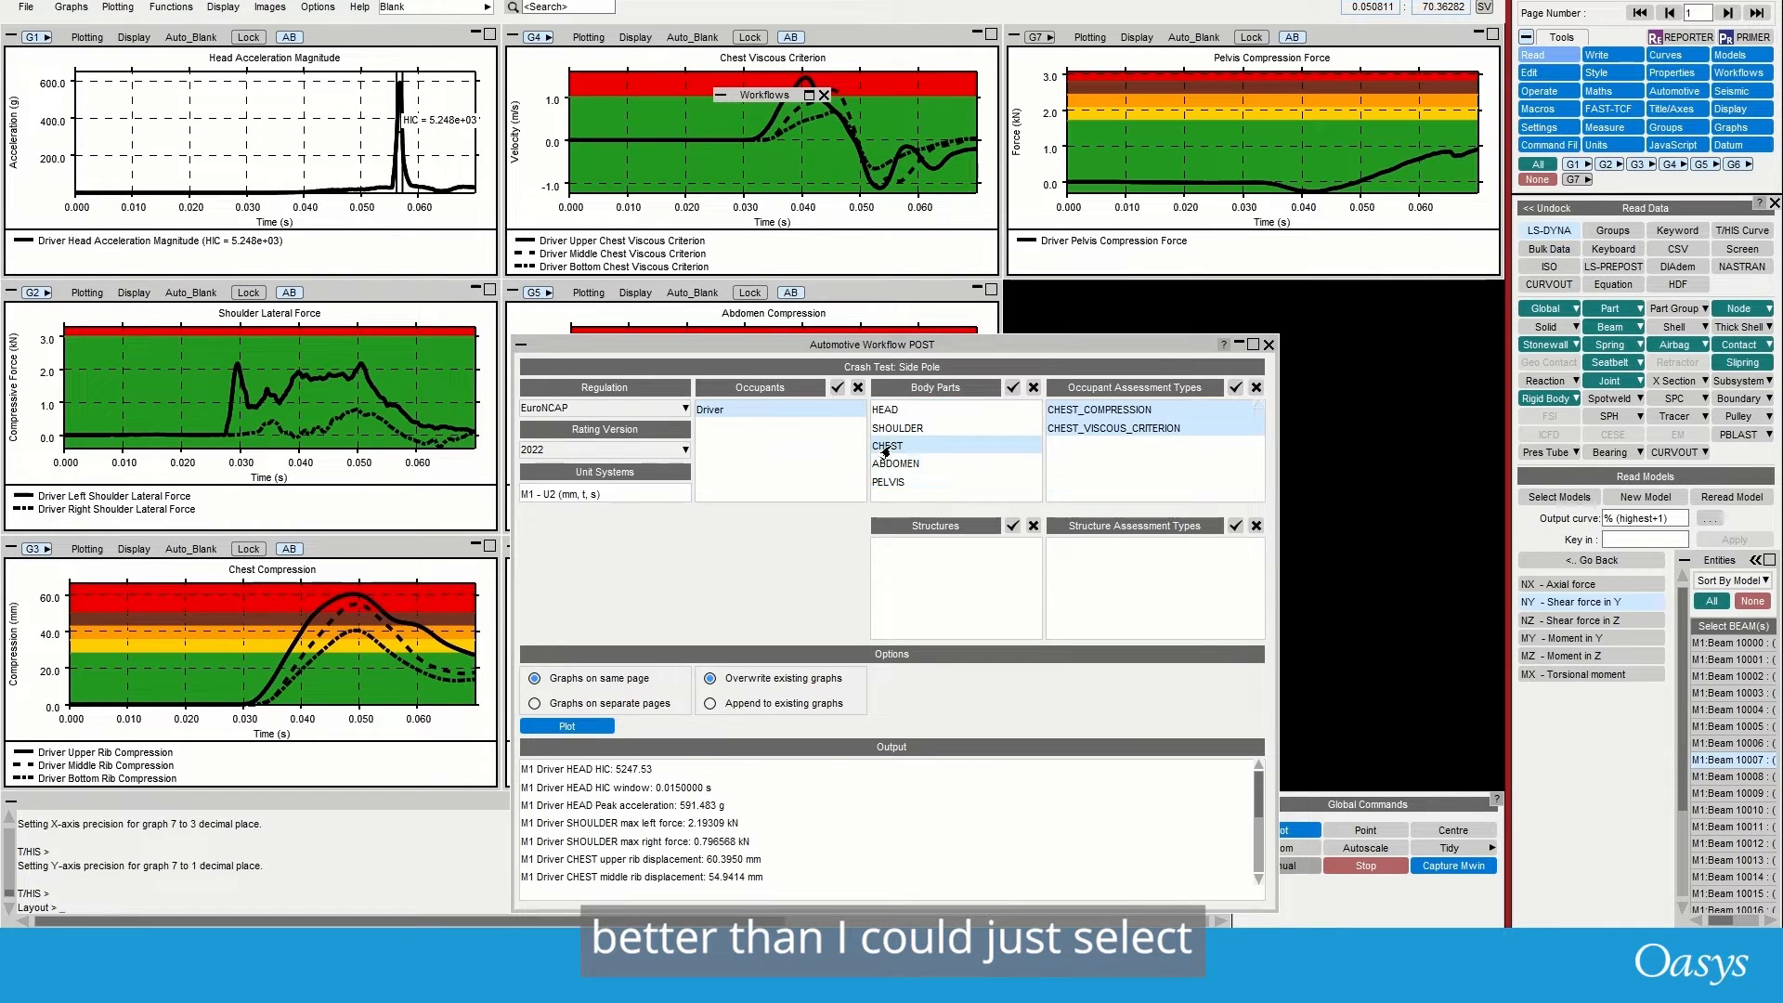
pyautogui.click(1103, 433)
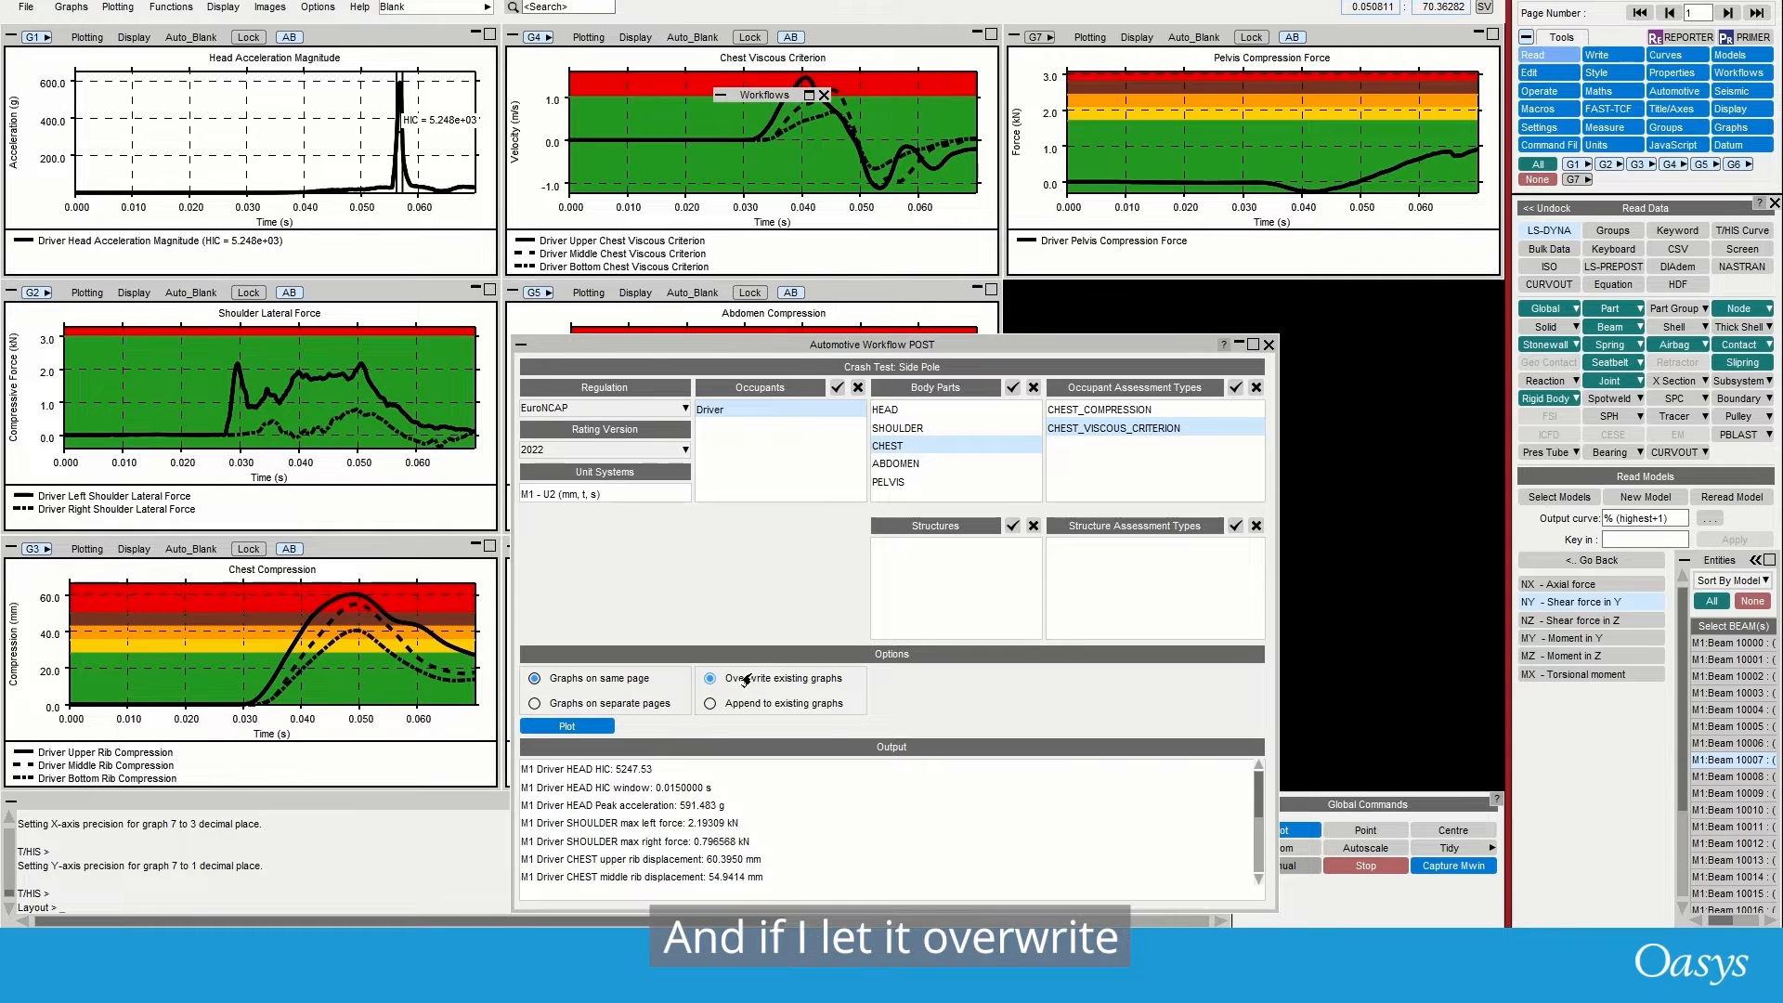
pyautogui.click(602, 726)
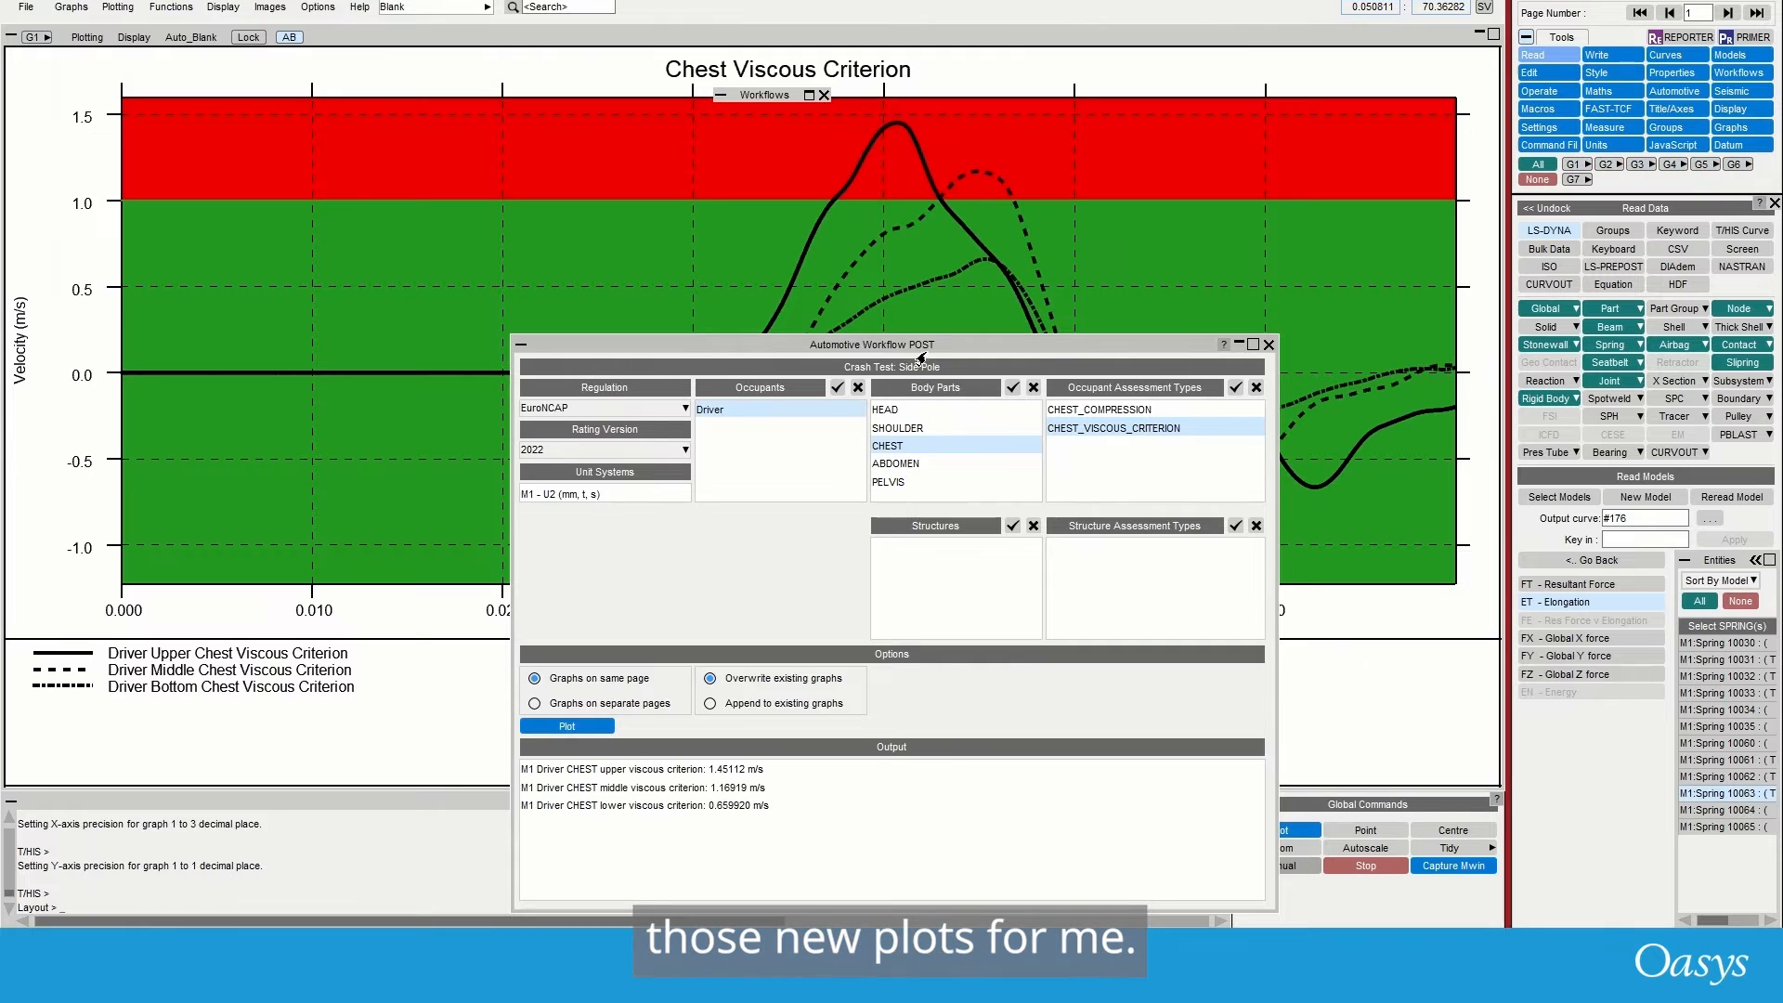
pyautogui.moveTo(921, 357); pyautogui.dragTo(782, 148)
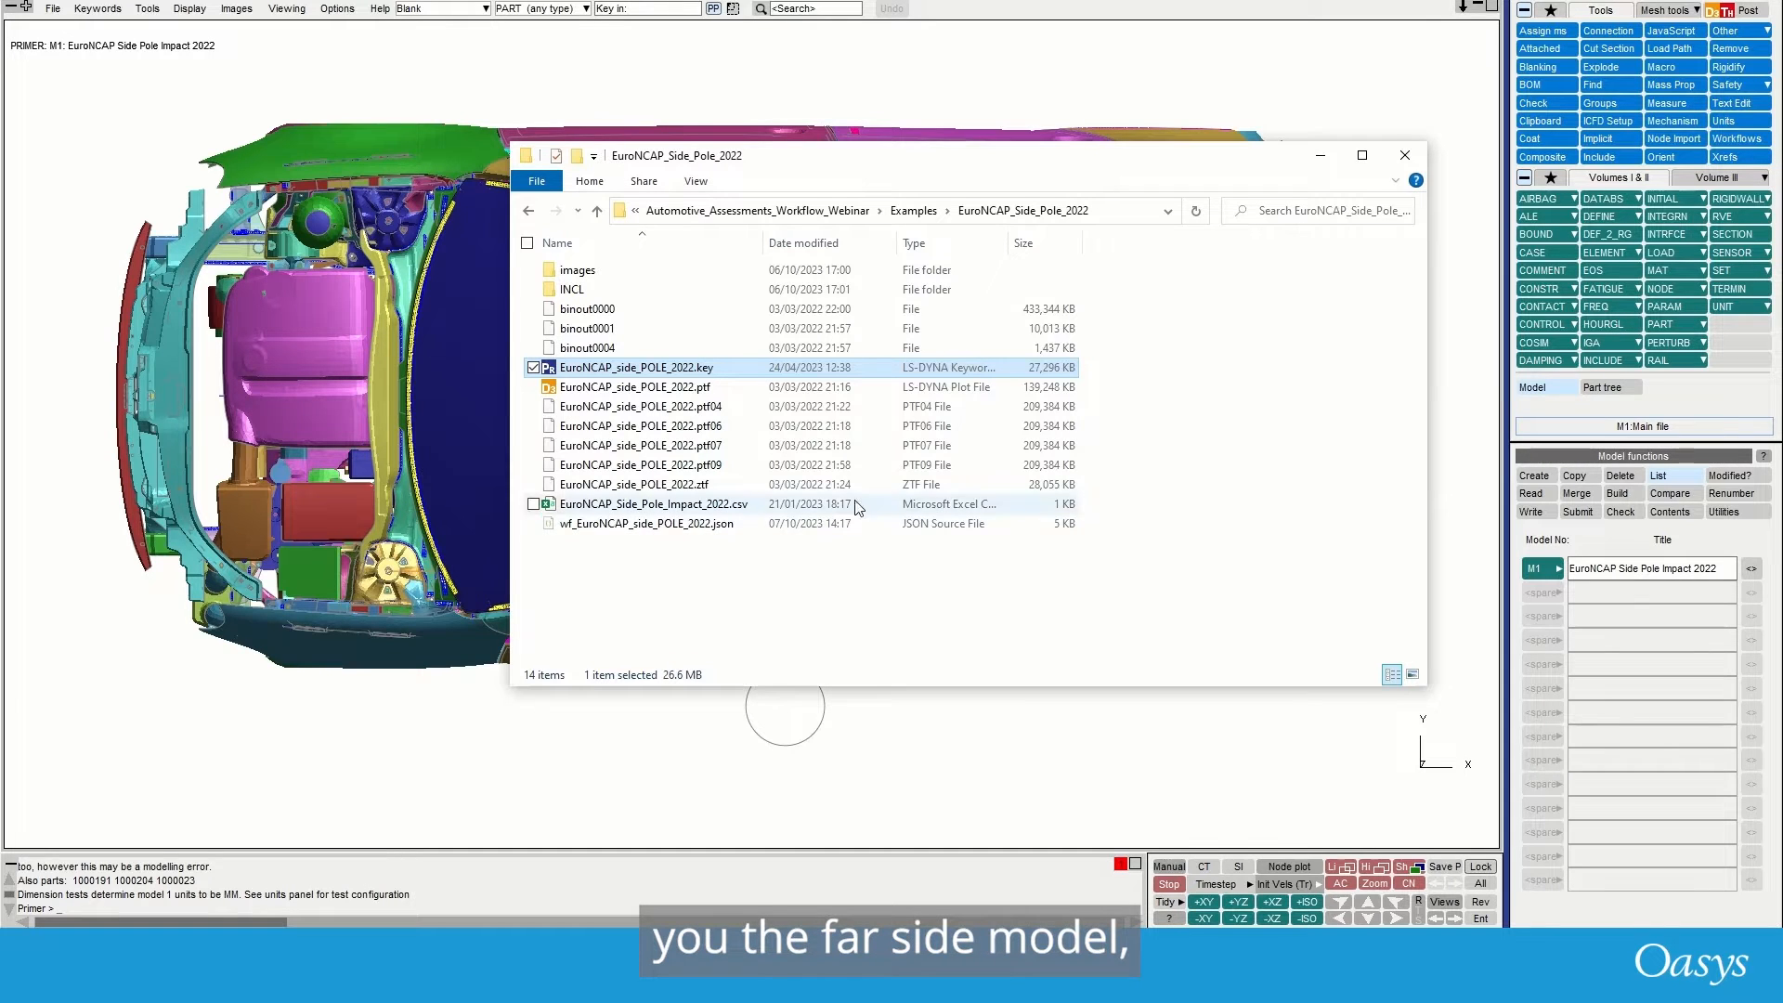
# - Load far_side_Pole_2022.key from the EuroNCAP_Far_Side_Pole_2022 examples folder into PRIMER as a second model
pyautogui.click(914, 211)
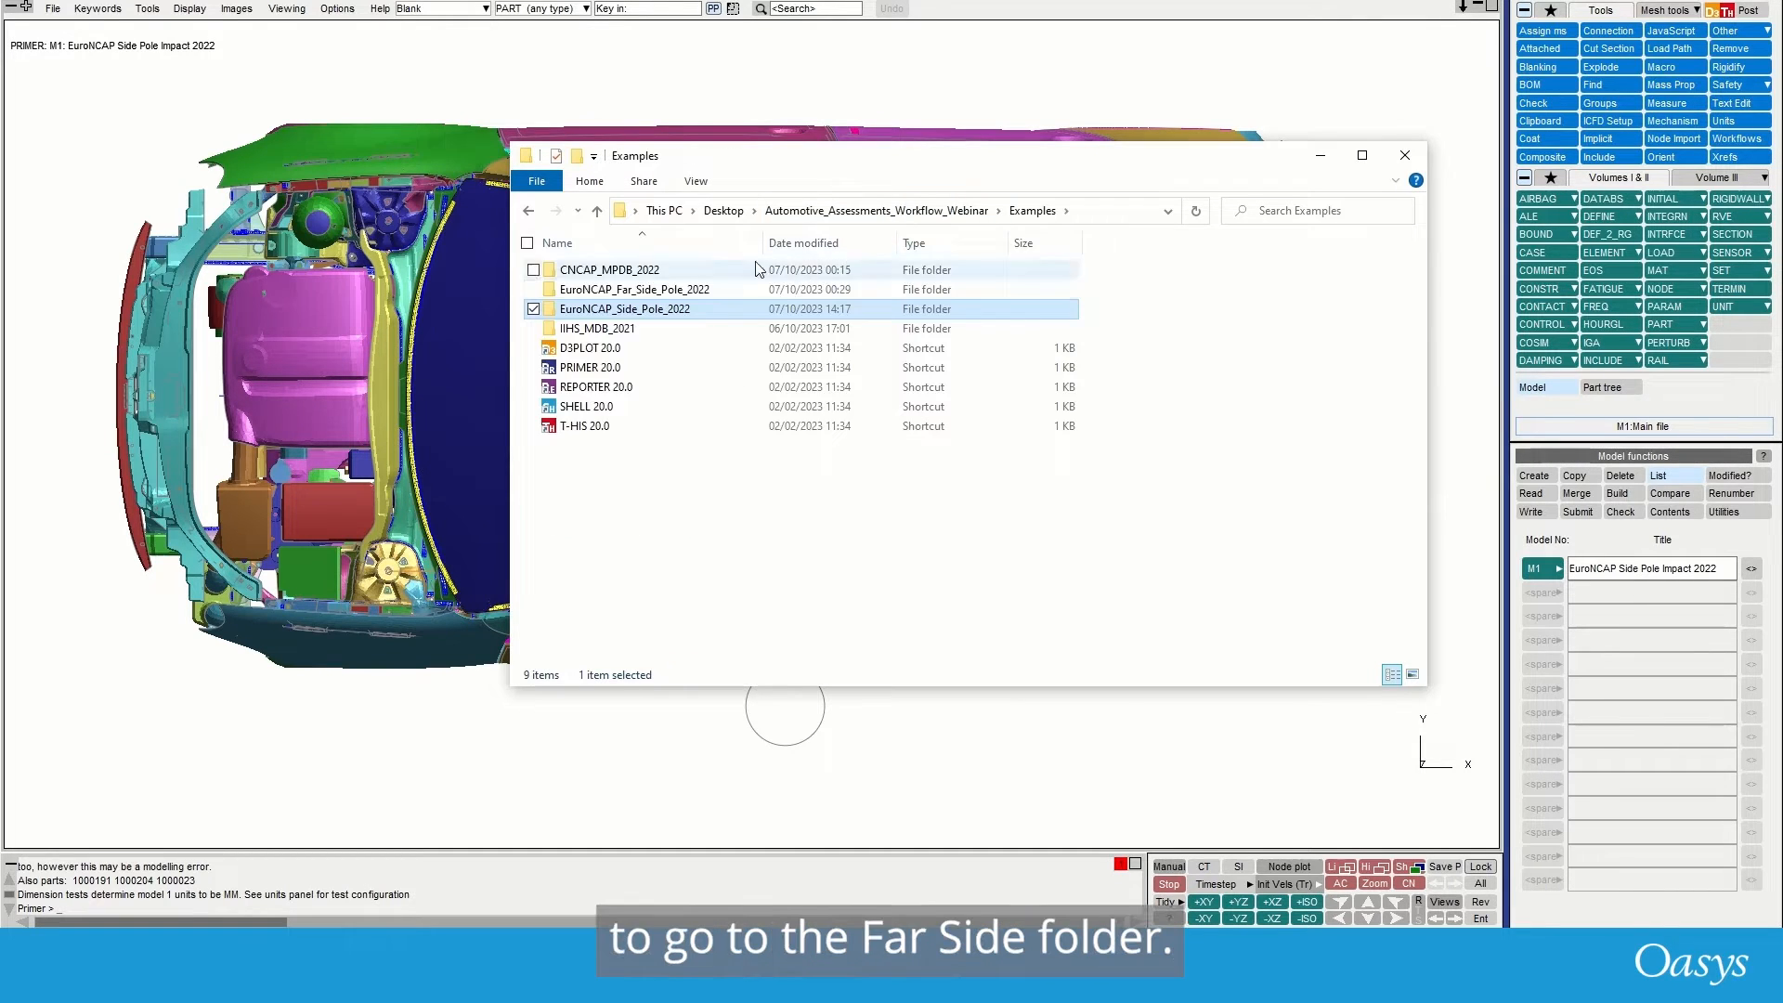
pyautogui.doubleClick(640, 289)
pyautogui.click(641, 372)
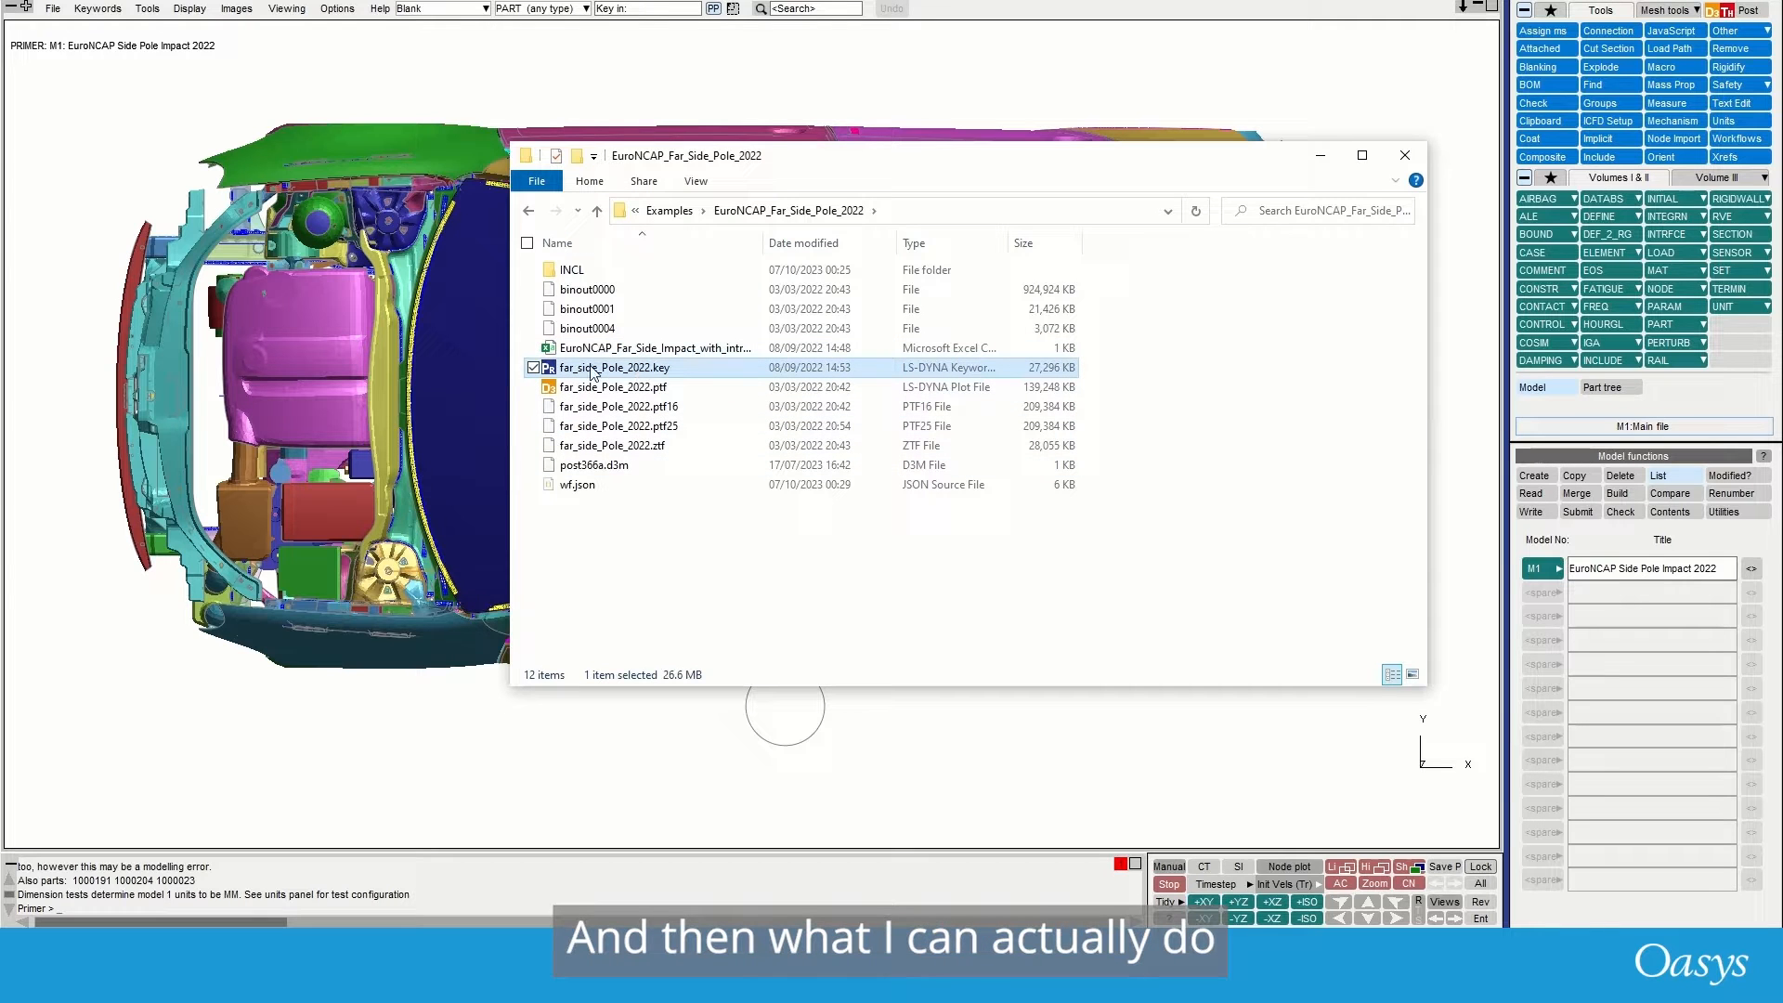
pyautogui.moveTo(193, 401); pyautogui.dragTo(228, 419)
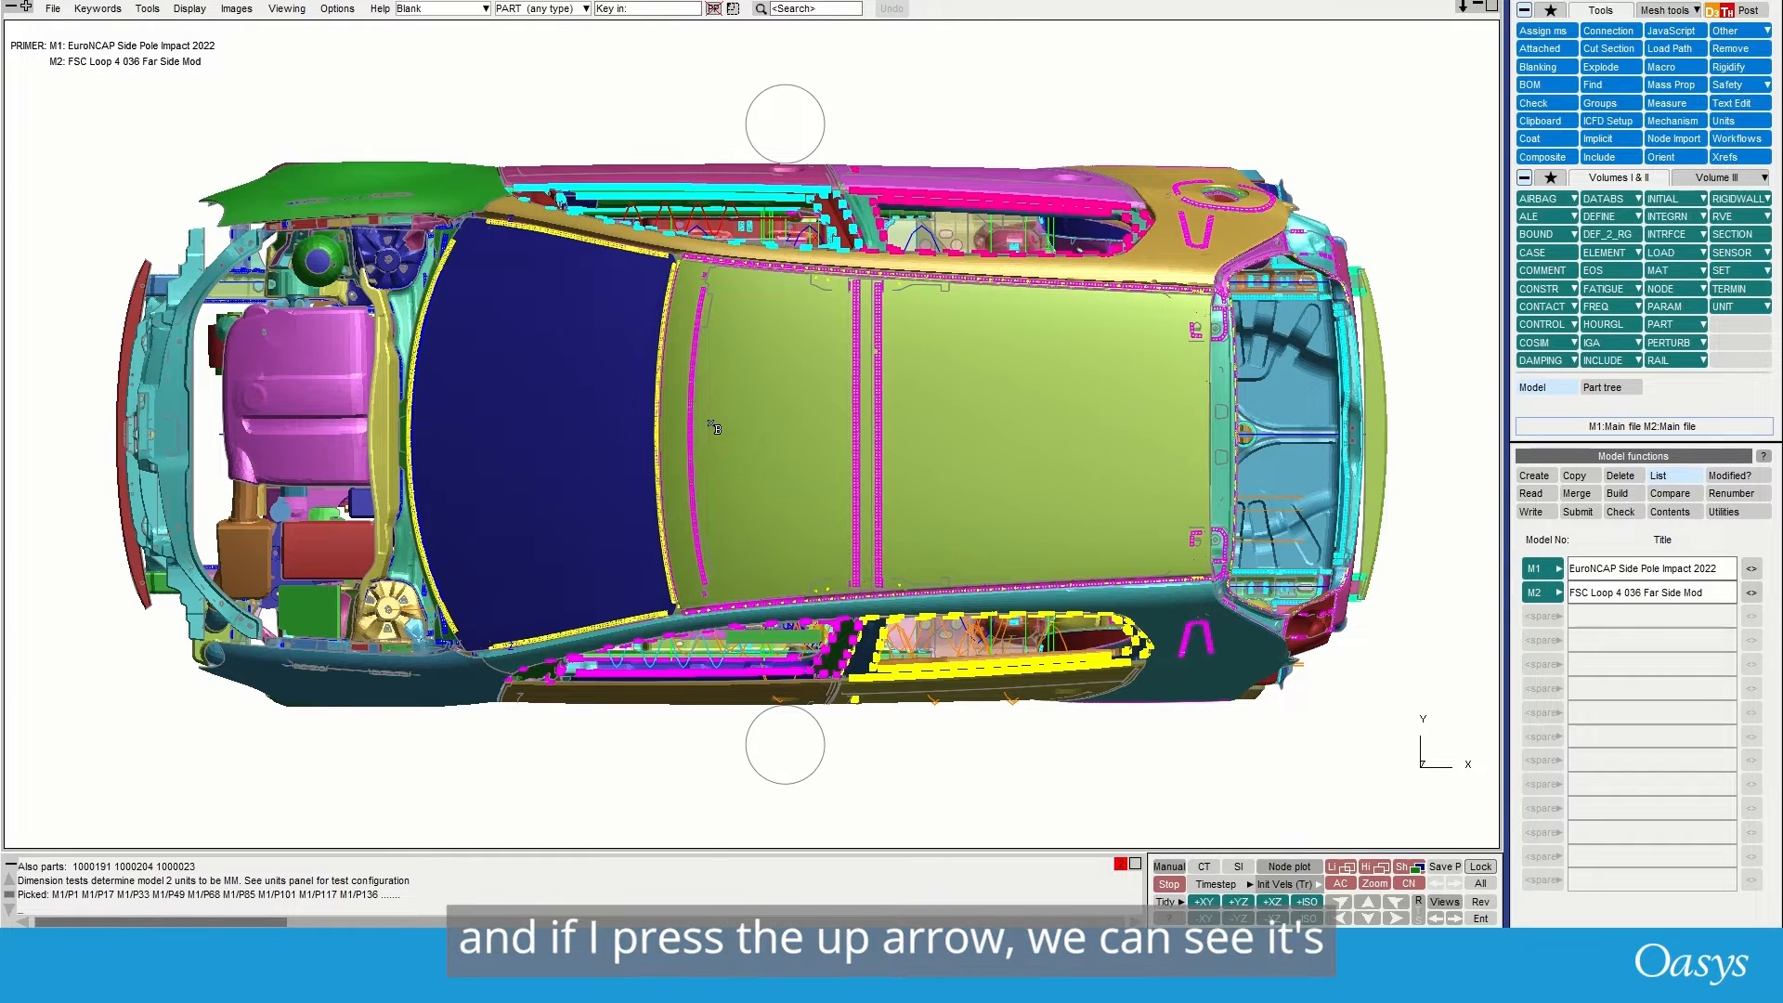
# - Show the side pole and far side models one at a time, inspect the far side model in 3D, and restore the plan view
pyautogui.press('Up')
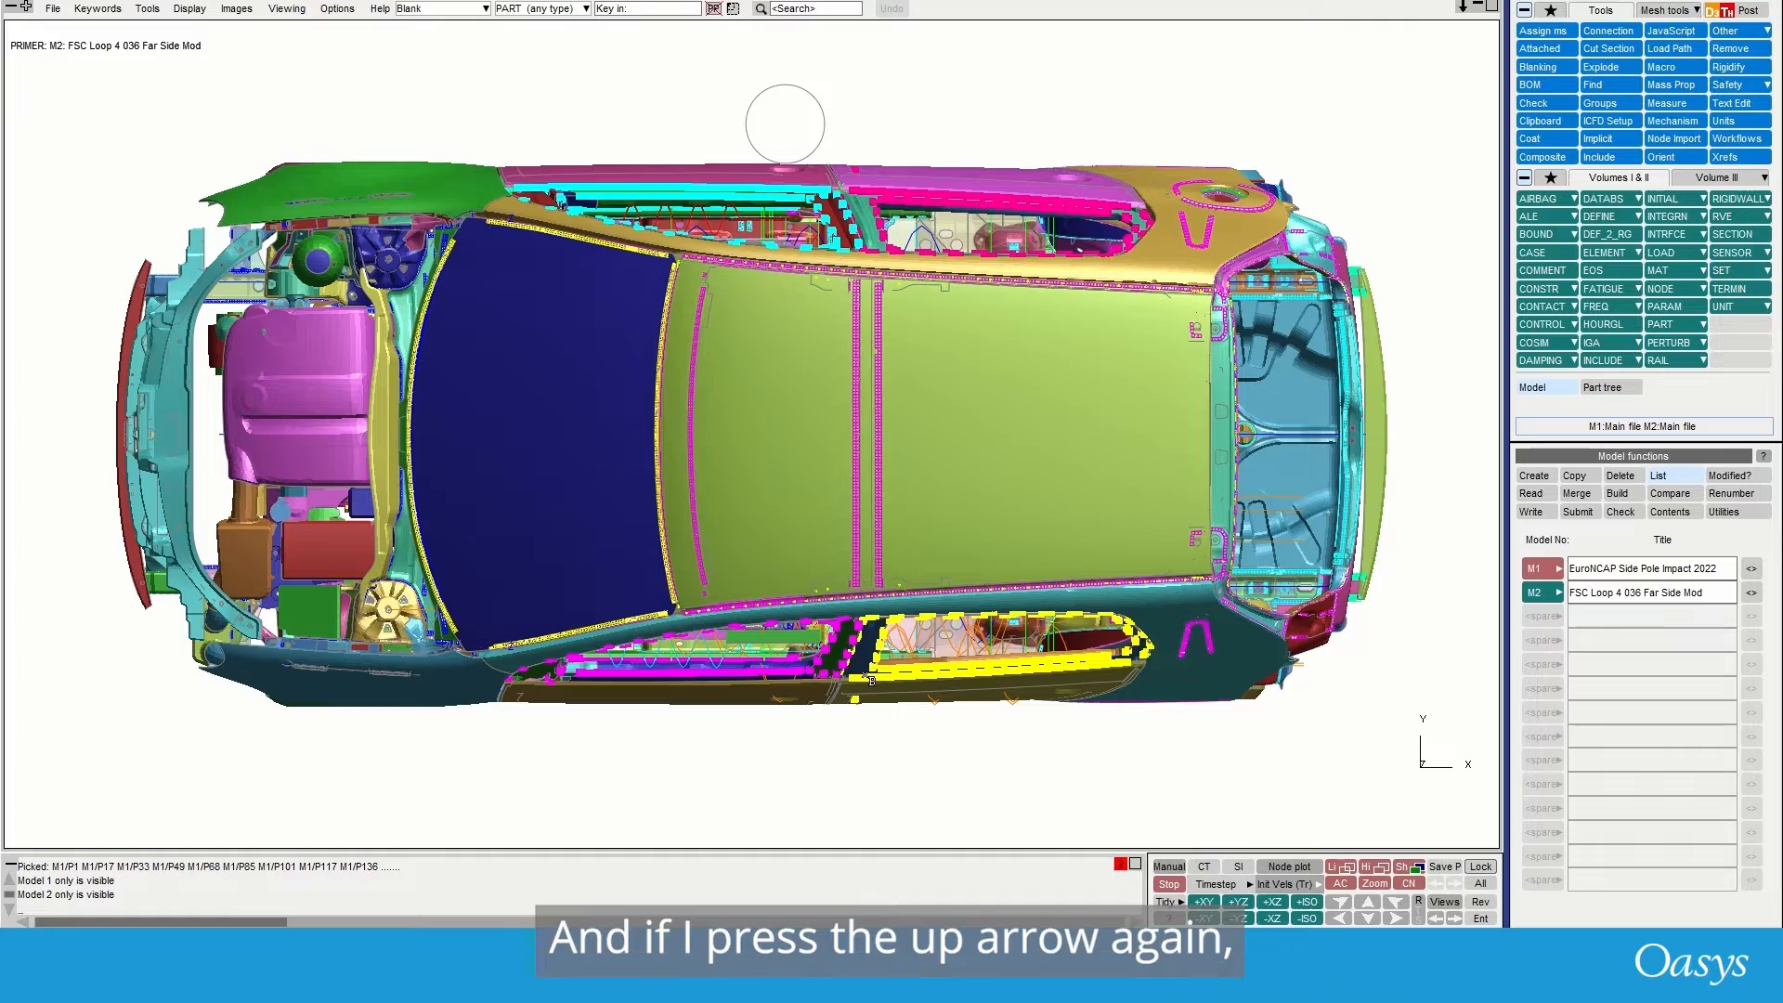
pyautogui.keyDown('shift'); pyautogui.moveTo(621, 615); pyautogui.dragTo(1001, 365); pyautogui.keyUp('shift')
pyautogui.press('pageup')
pyautogui.press('pageup')
pyautogui.press('pageup')
pyautogui.press('pageup')
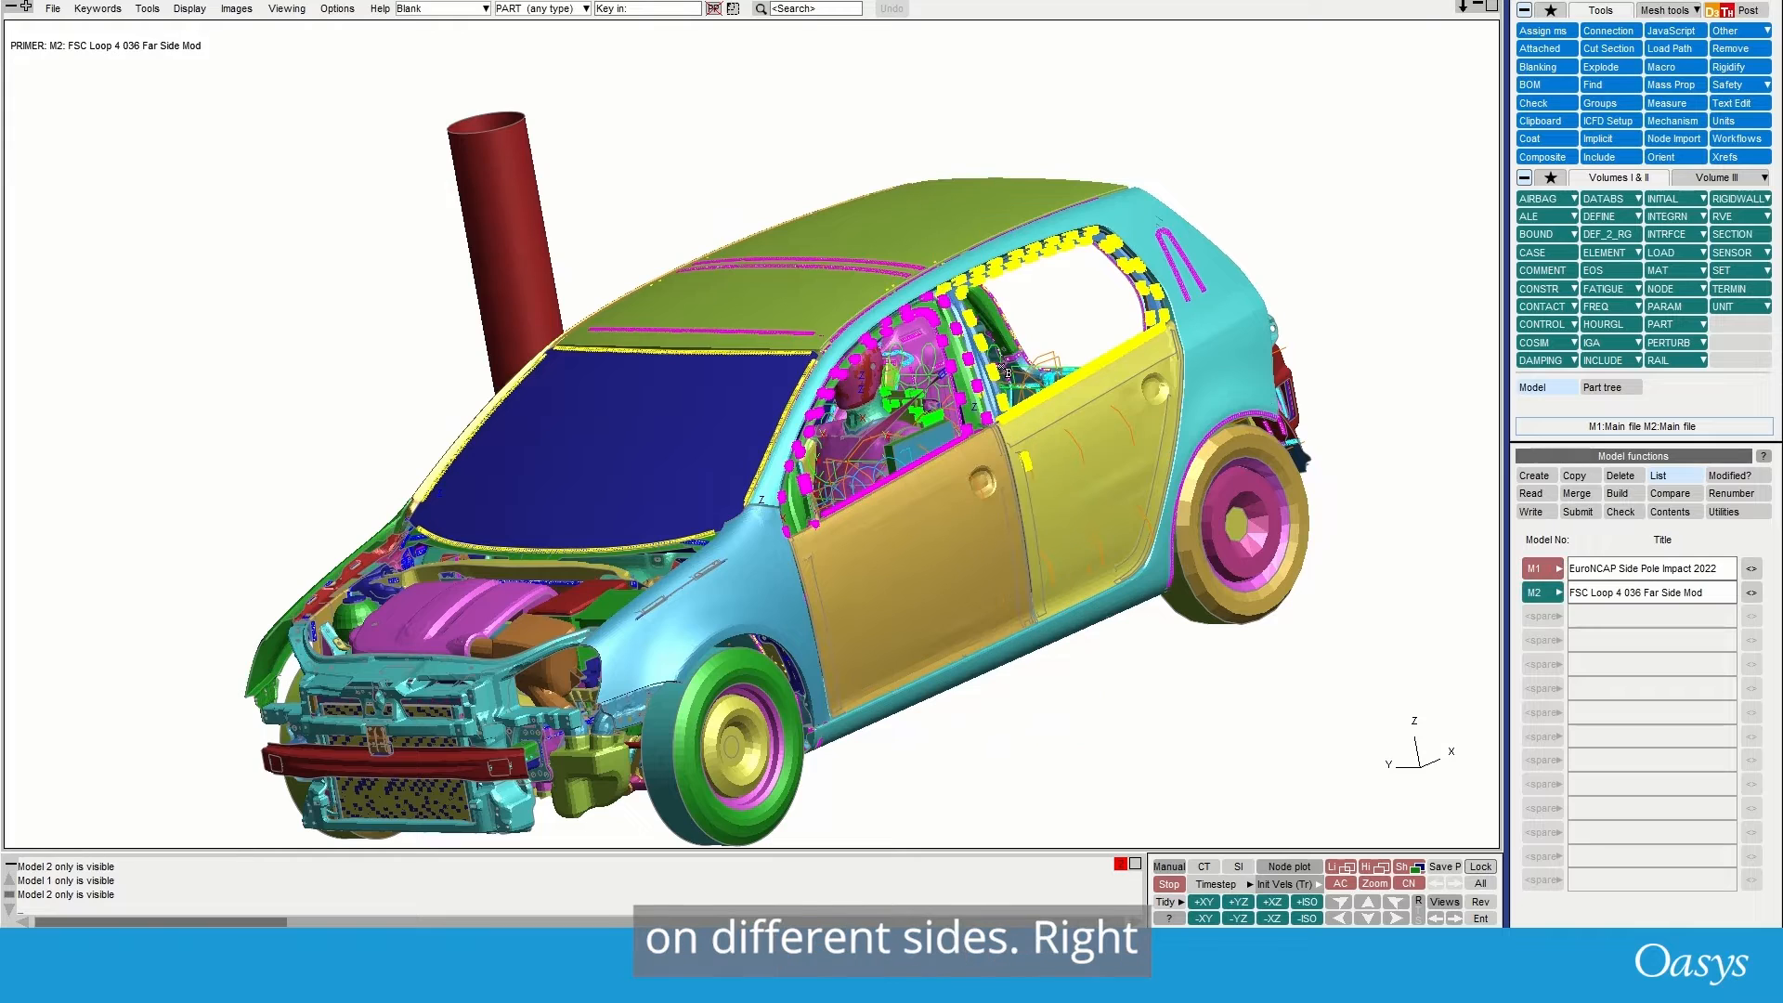
pyautogui.scroll(-3, 754, 377)
pyautogui.keyDown('shift'); pyautogui.moveTo(899, 343); pyautogui.dragTo(795, 510); pyautogui.keyUp('shift')
pyautogui.press('F1')
pyautogui.press('a')
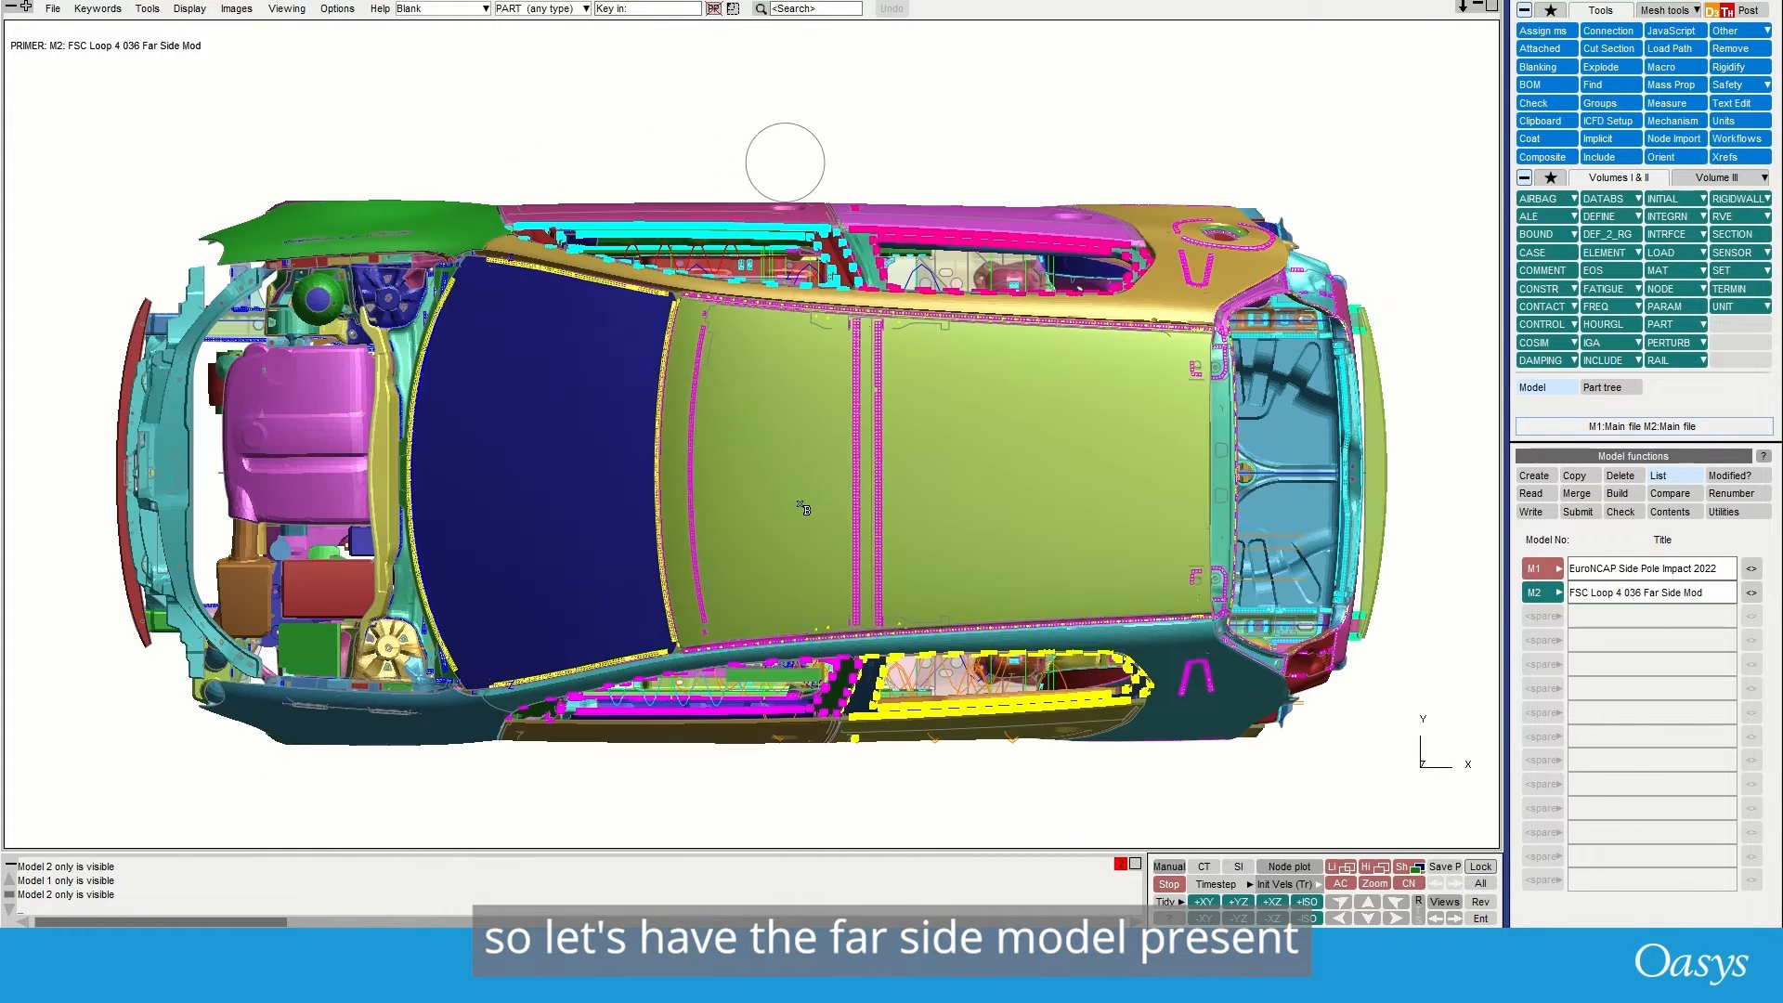
# - Start the Automotive Assessments workflow in PRIMER for model M2, FSC Loop 4 036 Far Side Mod
pyautogui.click(1737, 139)
pyautogui.click(1172, 227)
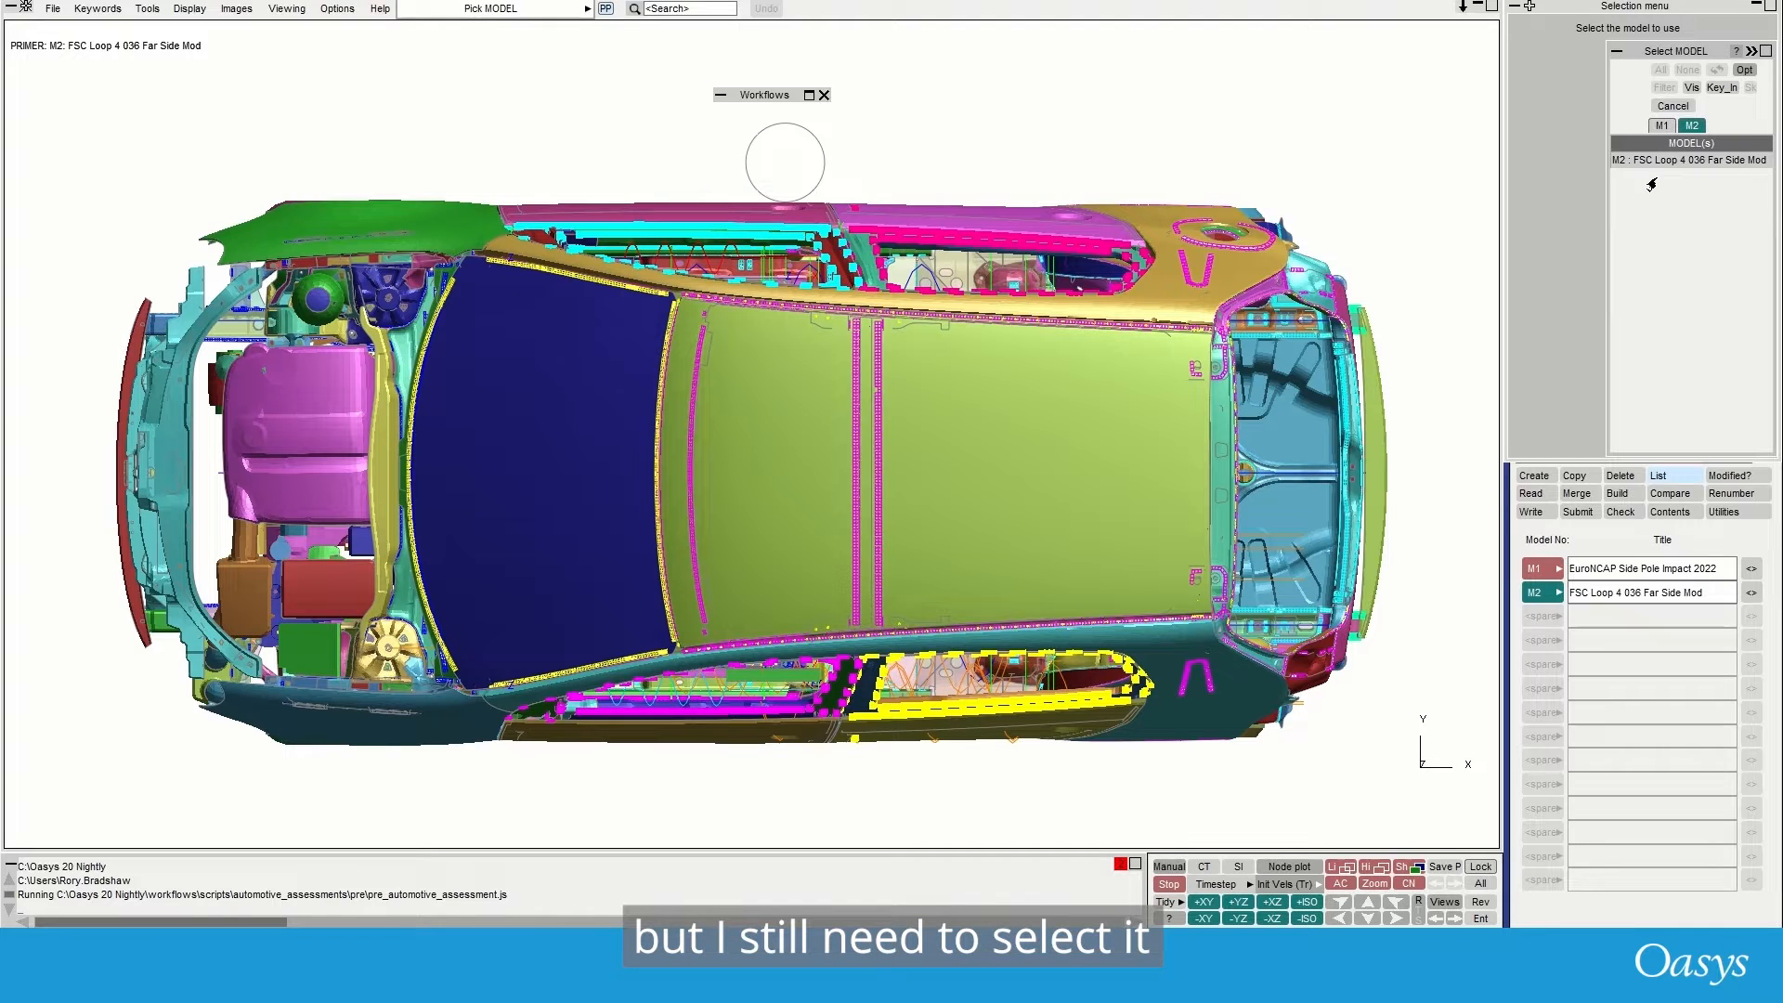
pyautogui.click(1658, 125)
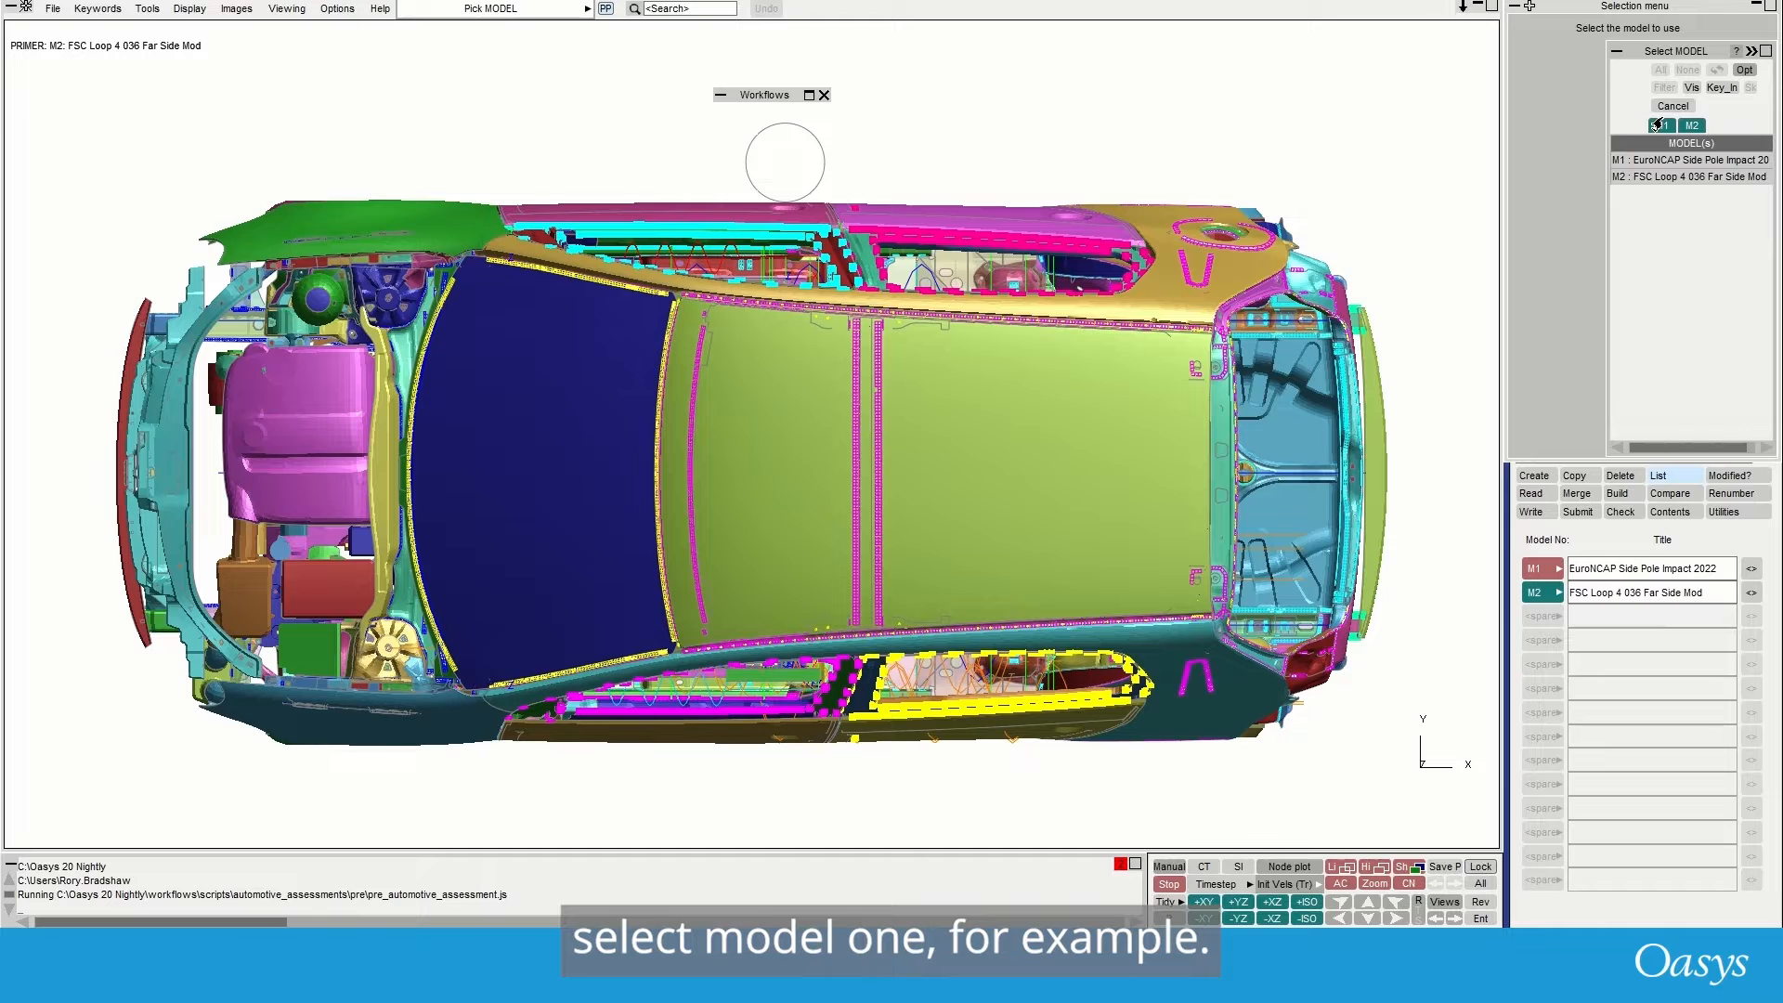
pyautogui.click(1658, 125)
pyautogui.click(1642, 162)
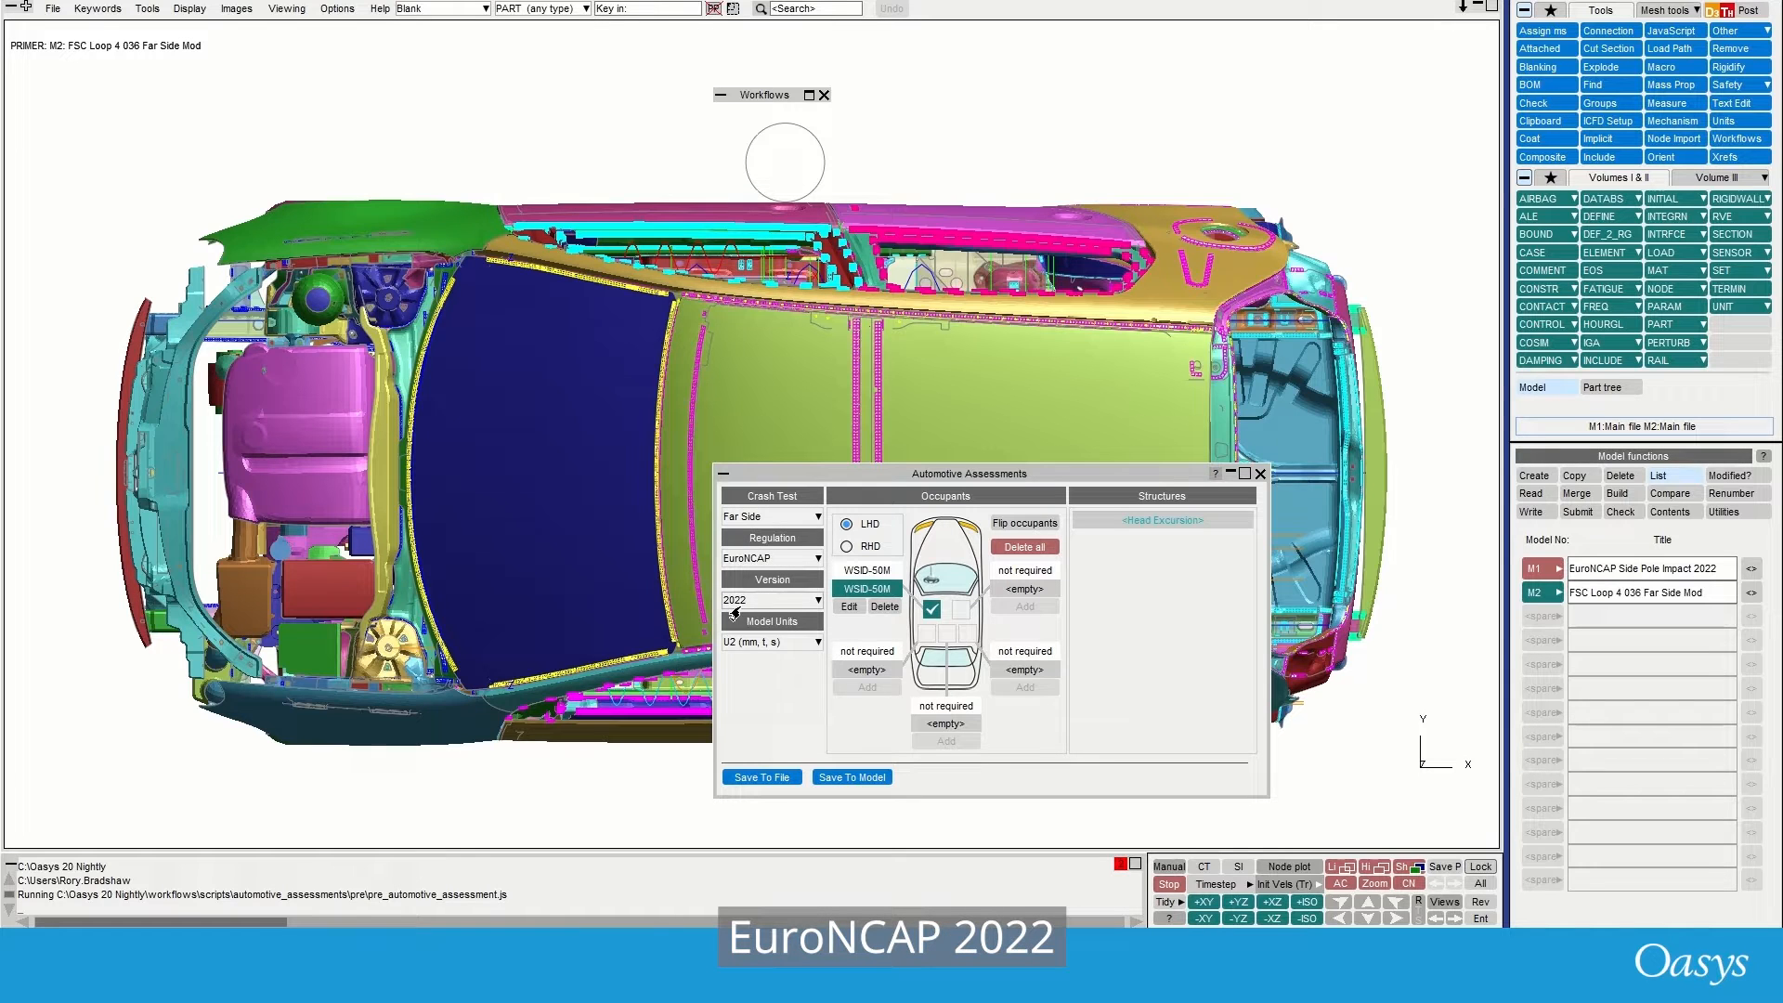
# - Review the driver WSID-50M occupant's definition and entity IDs from both access points, leaving it unchanged
pyautogui.click(849, 607)
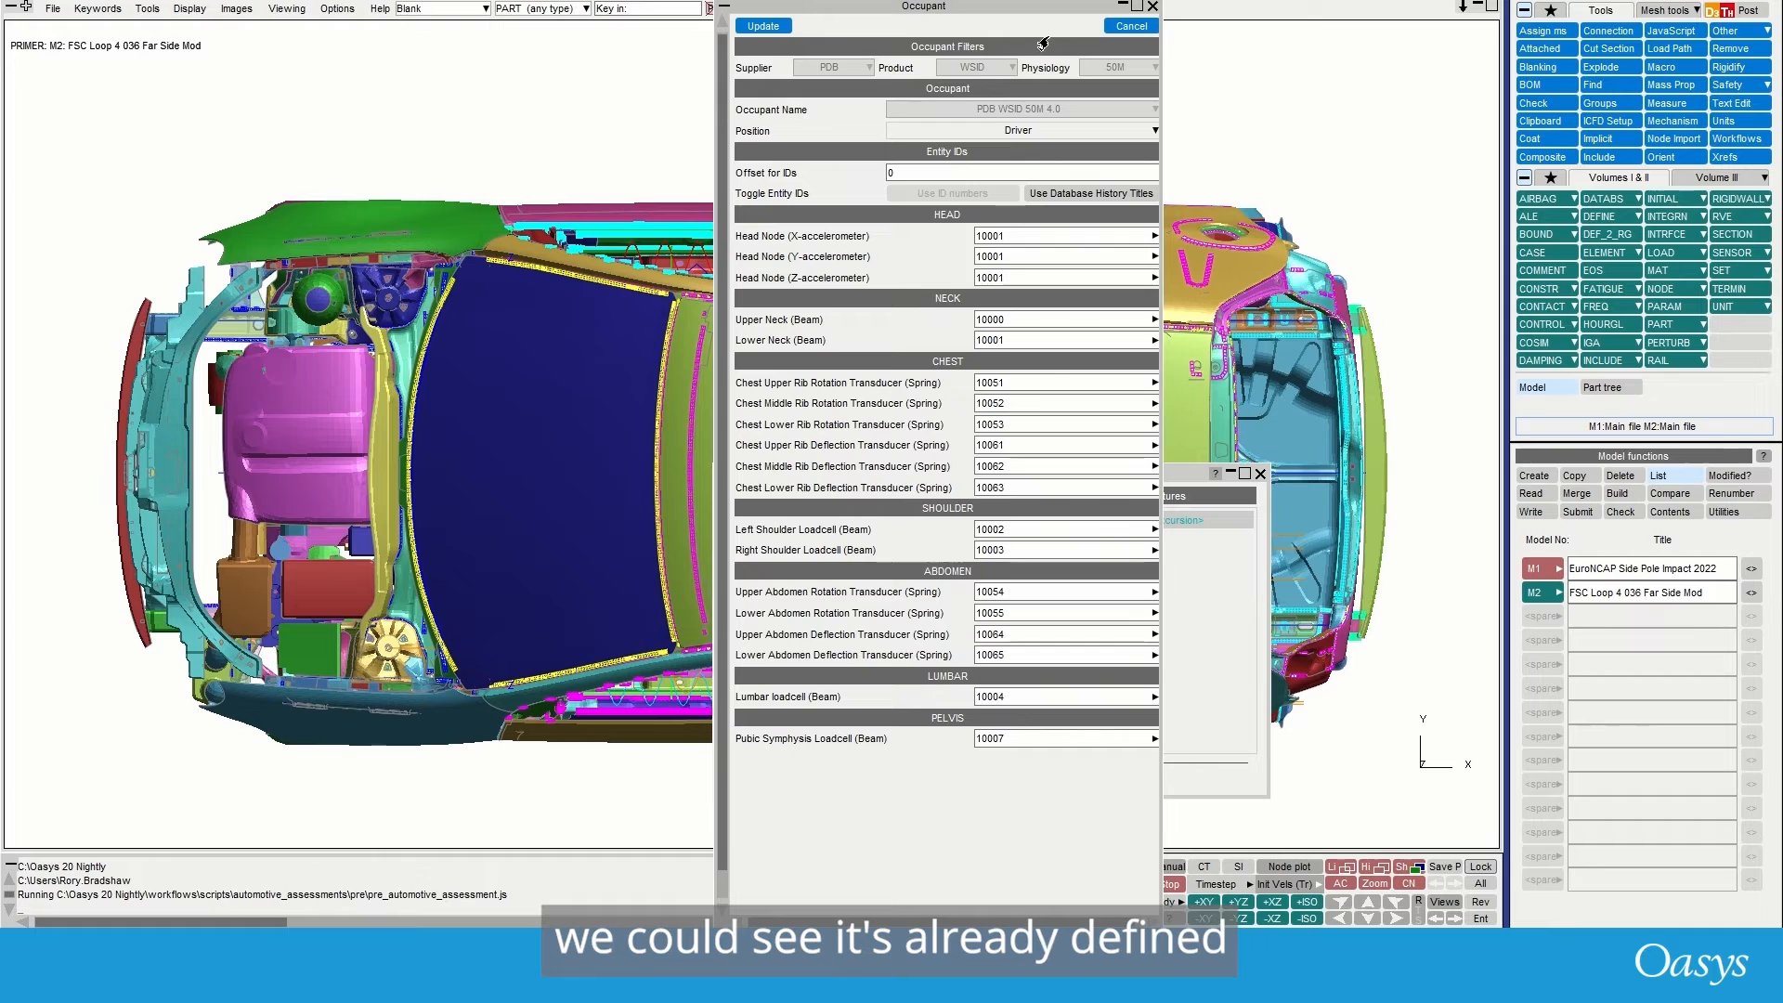
pyautogui.click(1132, 25)
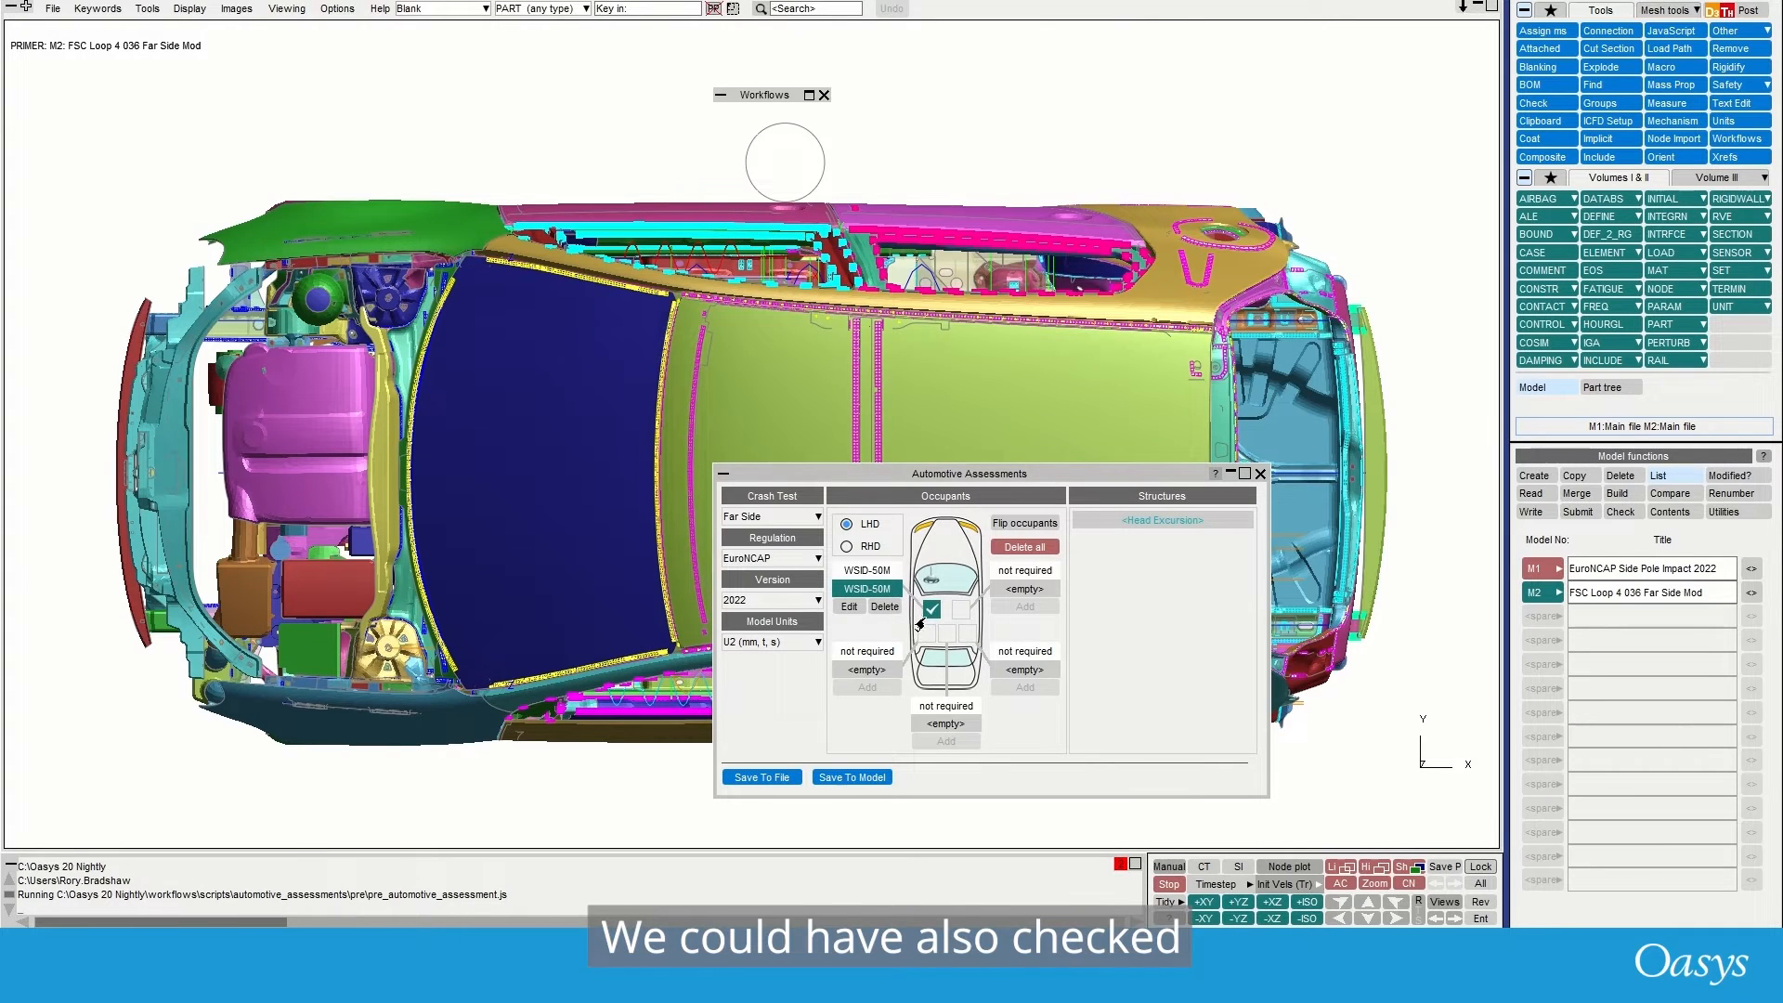
pyautogui.moveTo(927, 619)
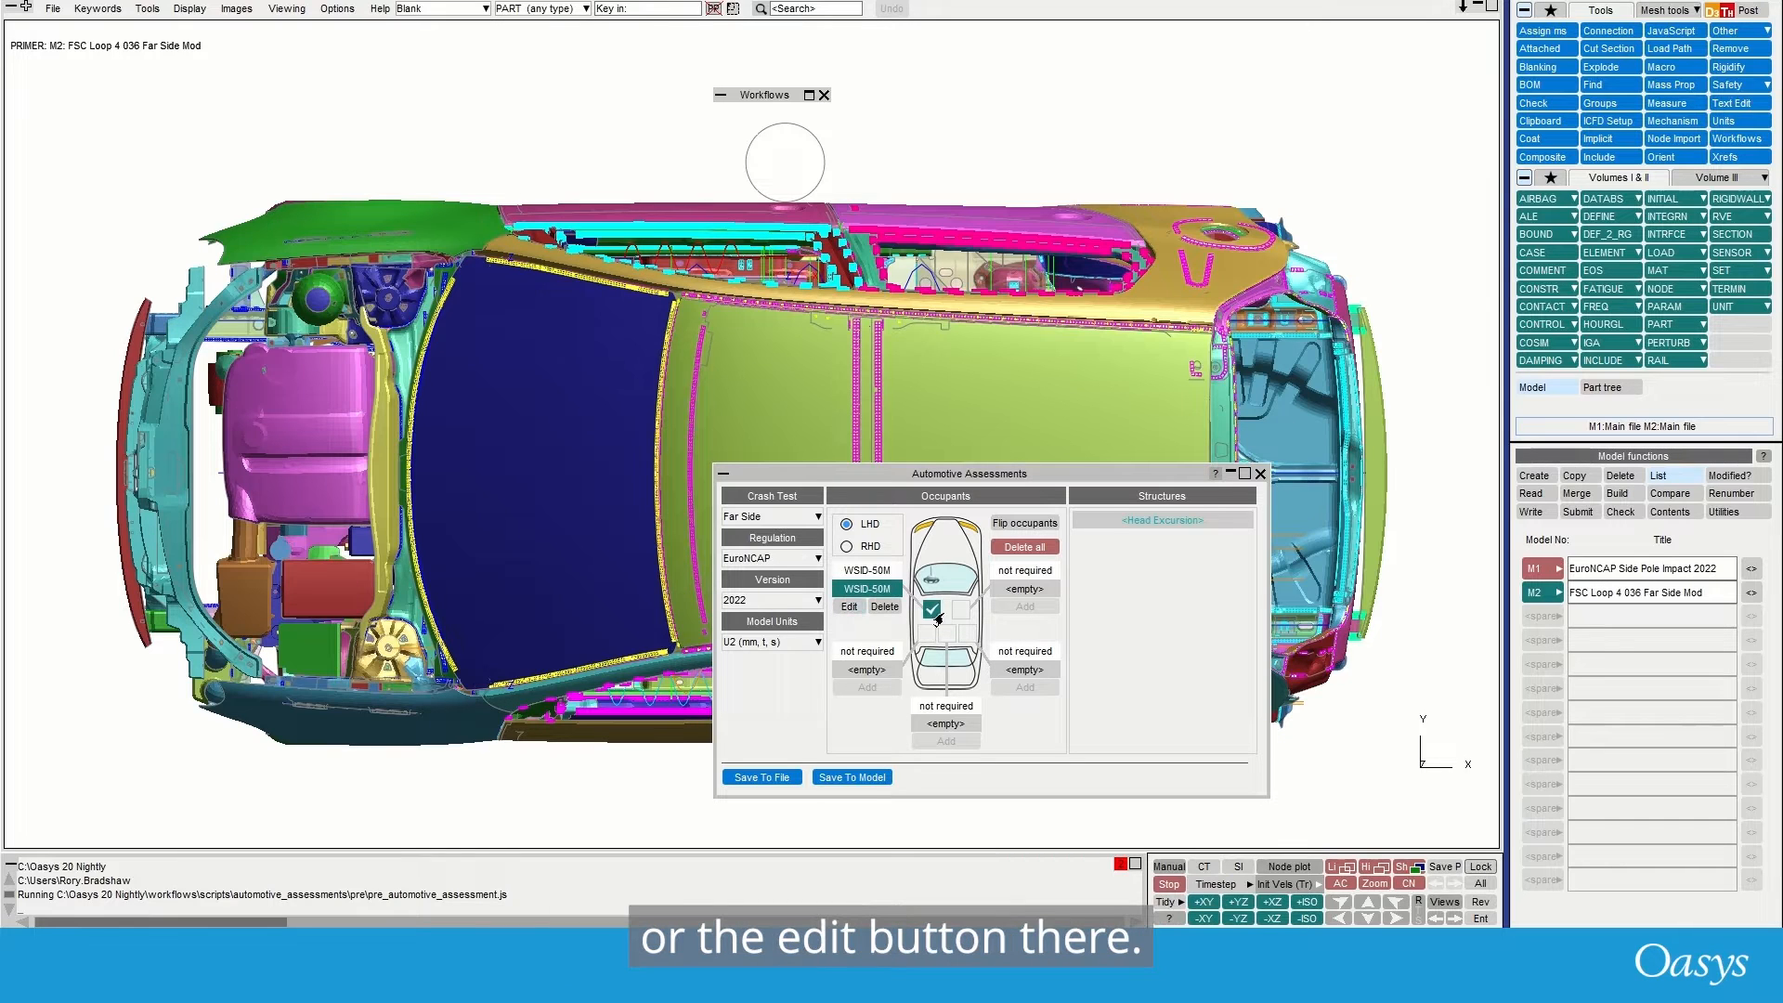
pyautogui.click(932, 612)
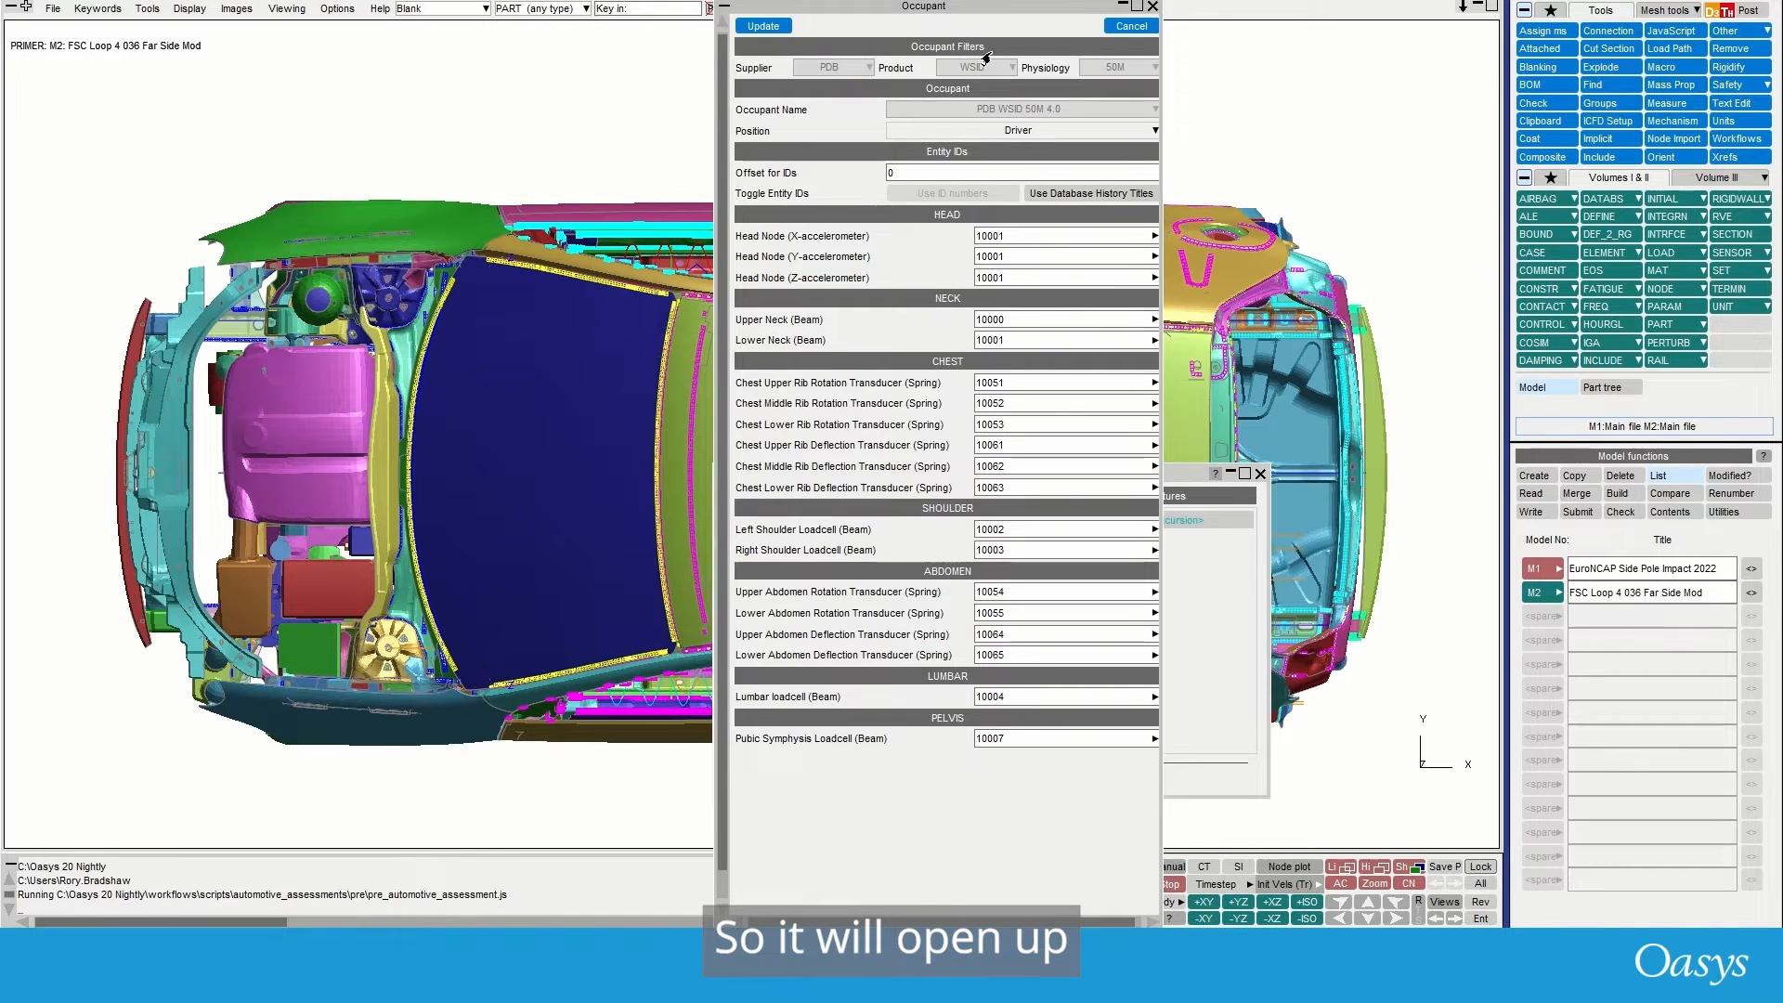
pyautogui.click(1131, 26)
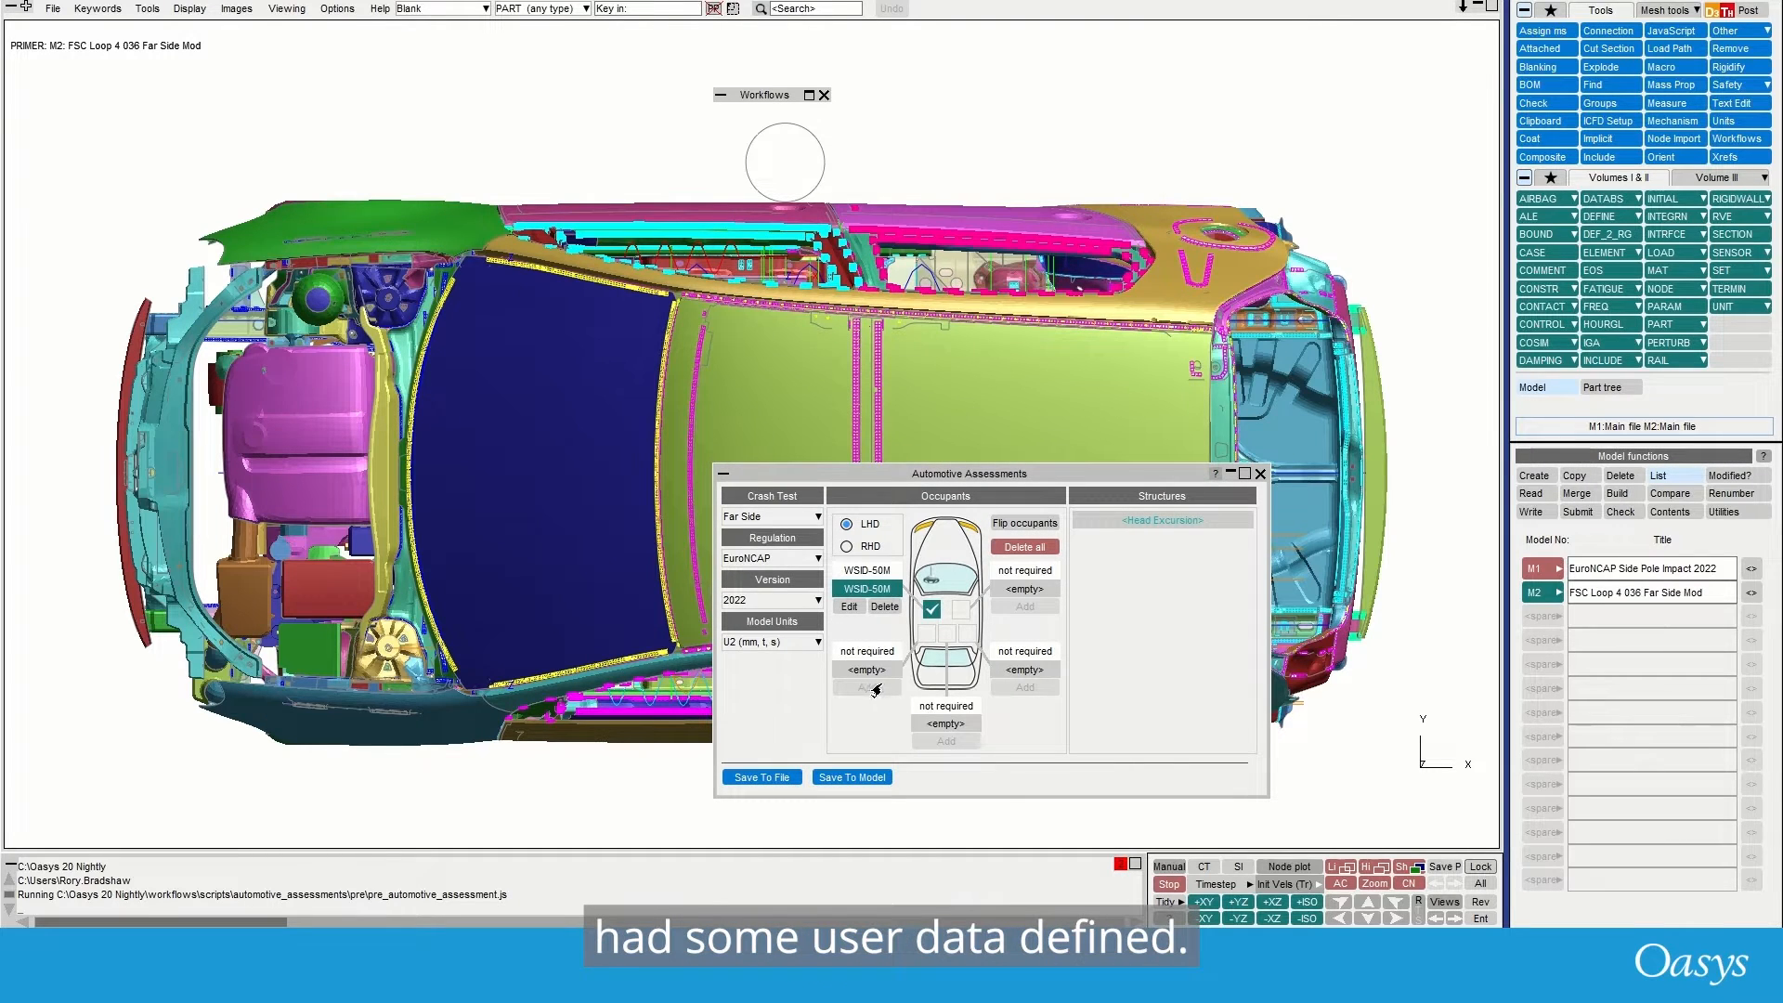
# - Switch to the code editor and examine the crash test, version, drive side, occupant and body part entity definitions in wf.json
pyautogui.click(418, 946)
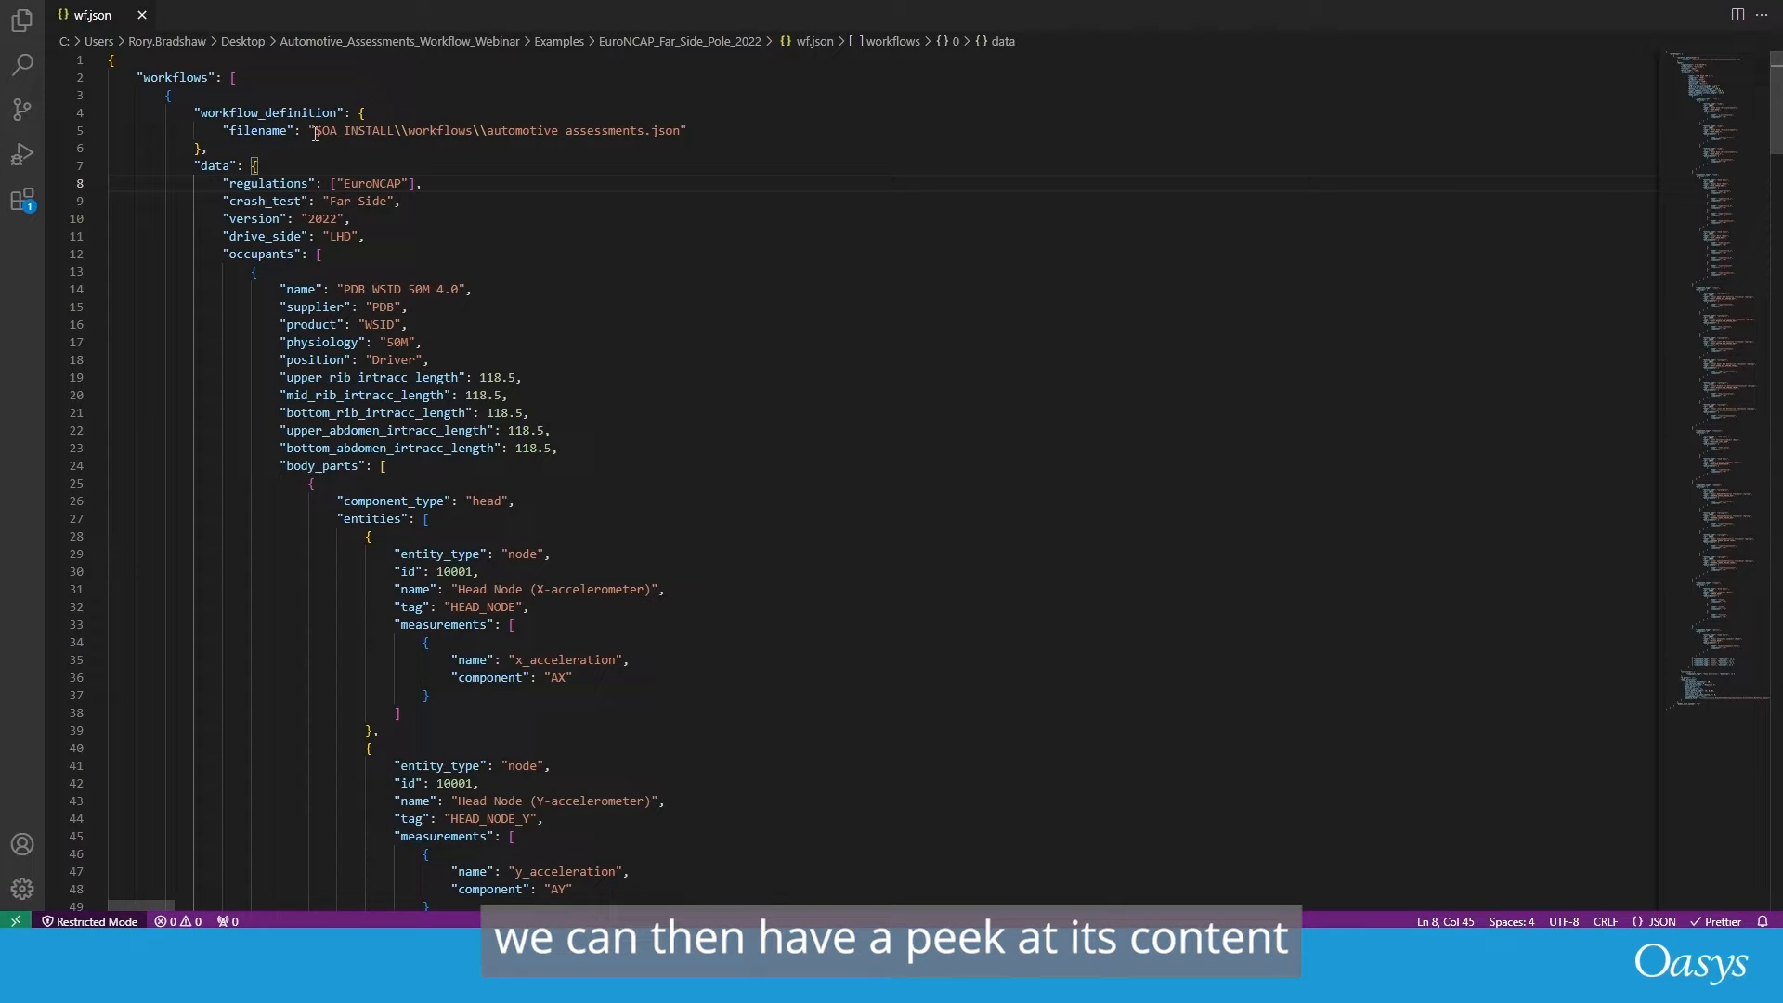
pyautogui.moveTo(316, 201); pyautogui.dragTo(421, 233)
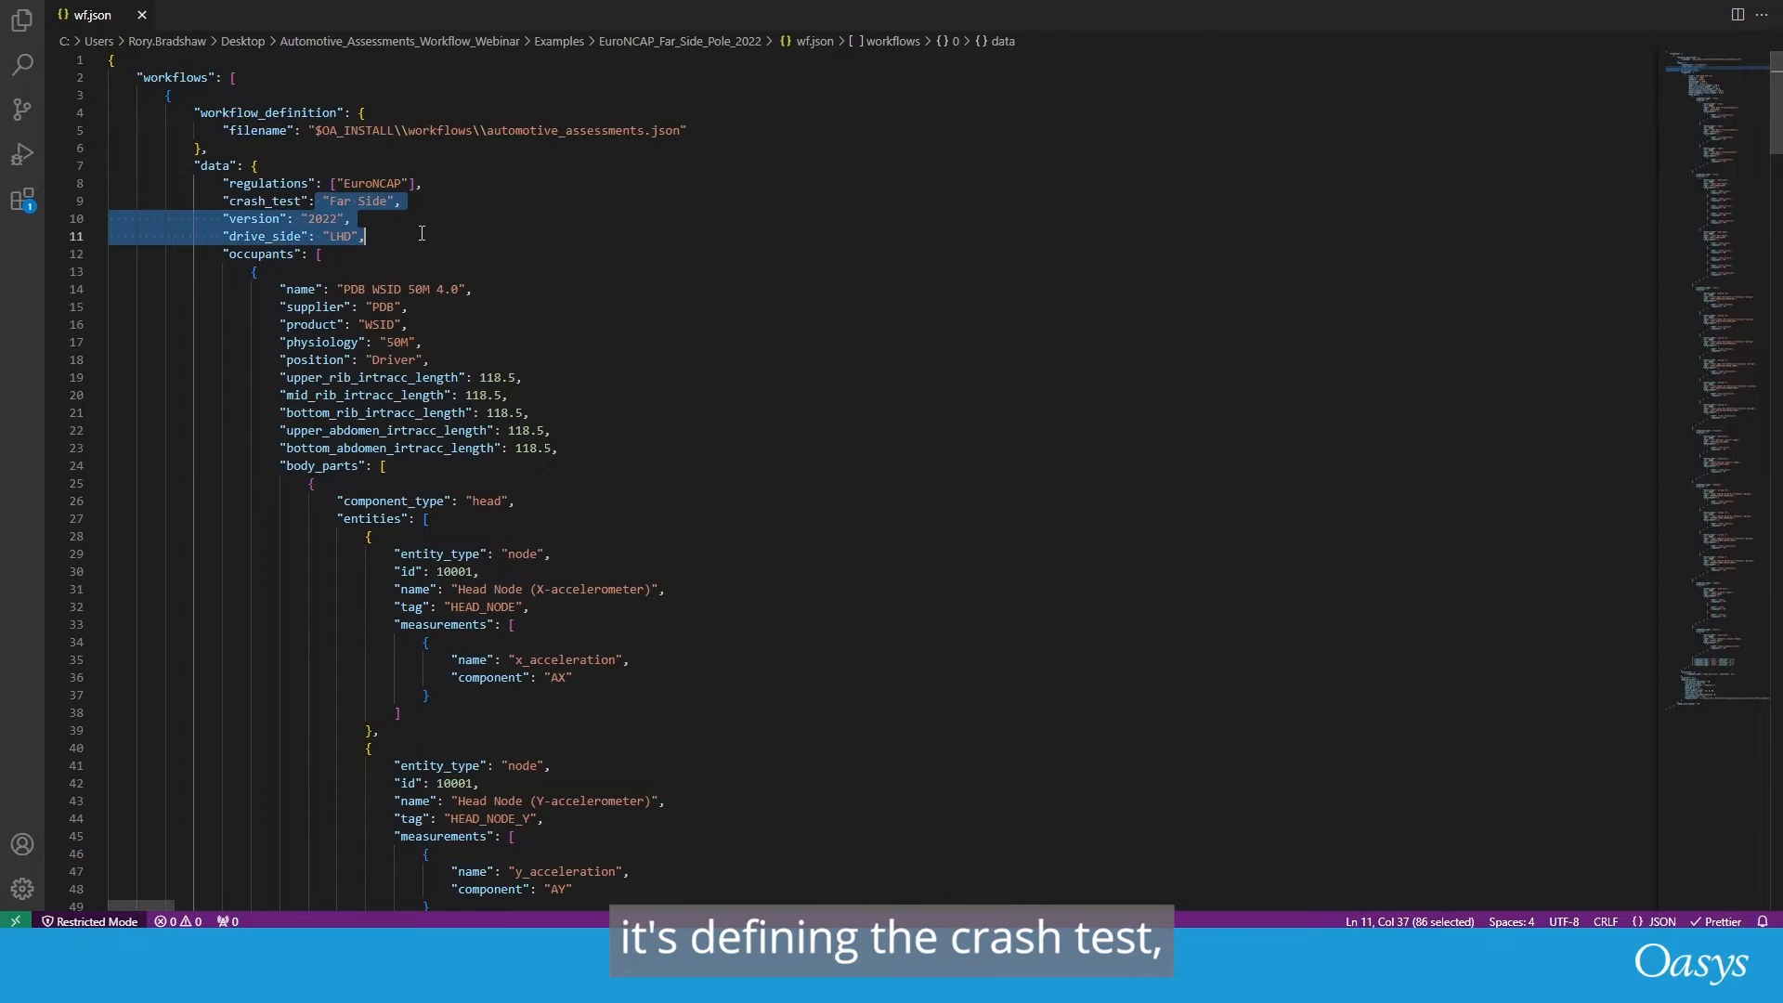
pyautogui.click(282, 222)
pyautogui.moveTo(244, 237); pyautogui.dragTo(369, 236)
pyautogui.click(387, 289)
pyautogui.moveTo(269, 272); pyautogui.dragTo(557, 554)
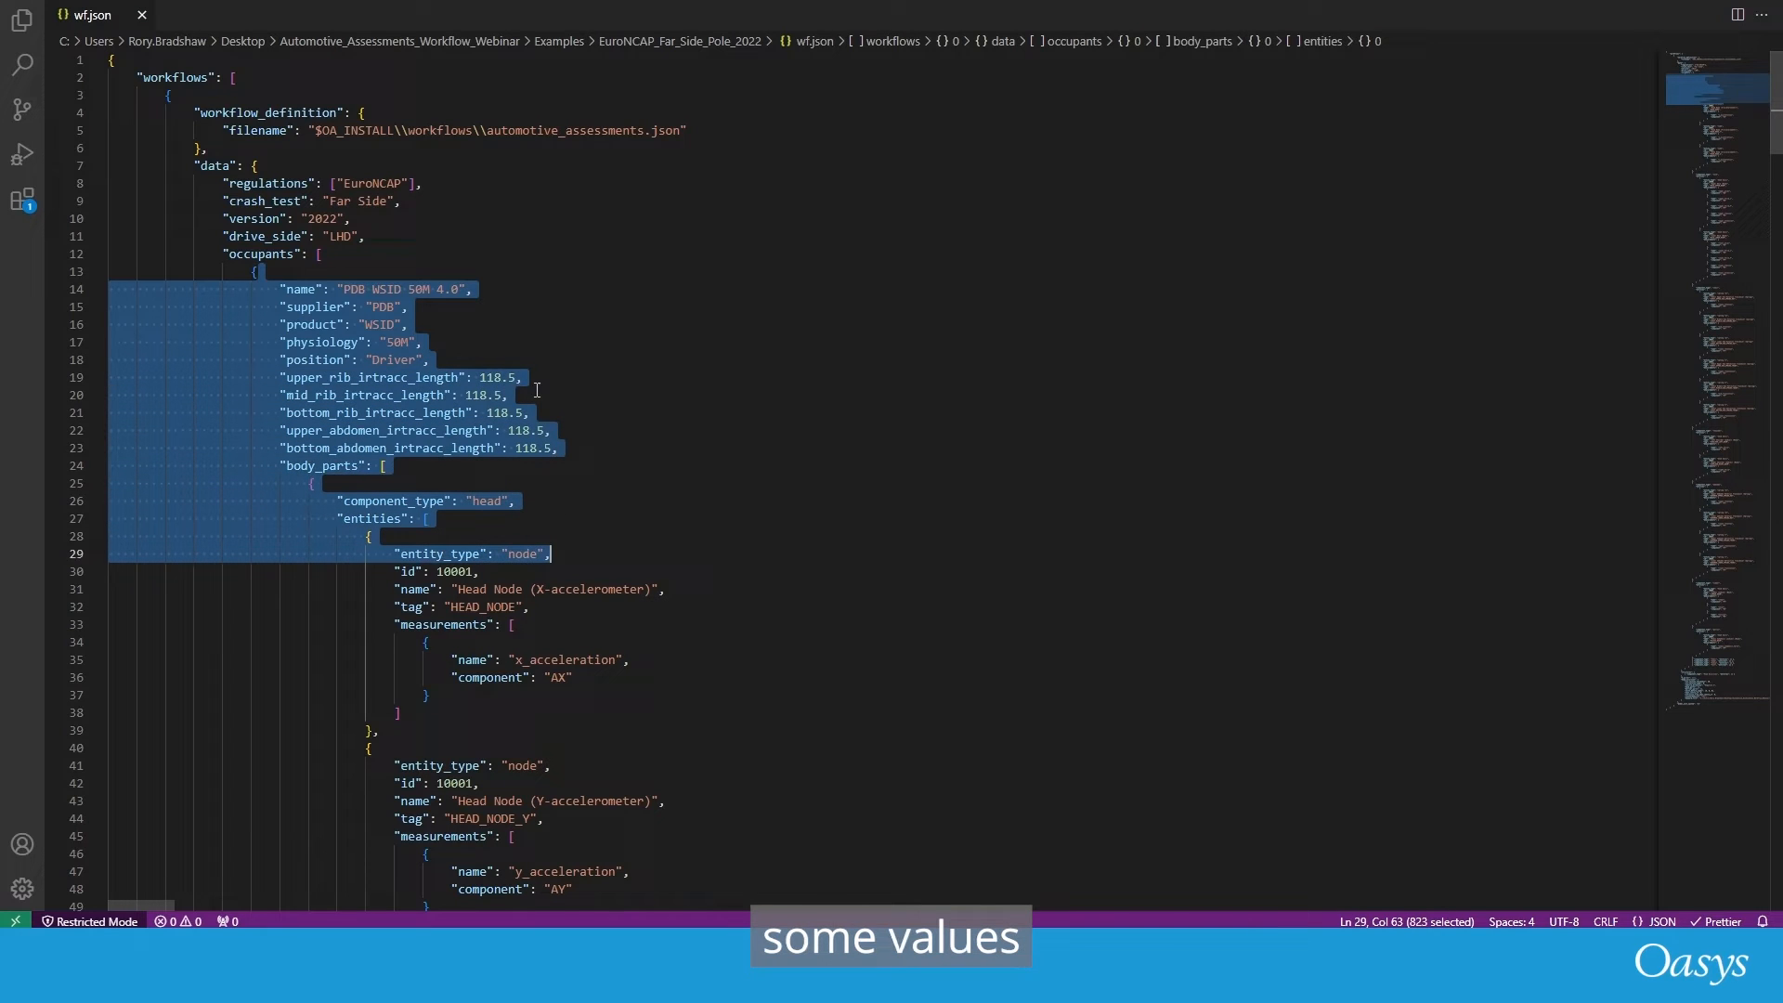
pyautogui.scroll(-3, 518, 252)
pyautogui.click(416, 485)
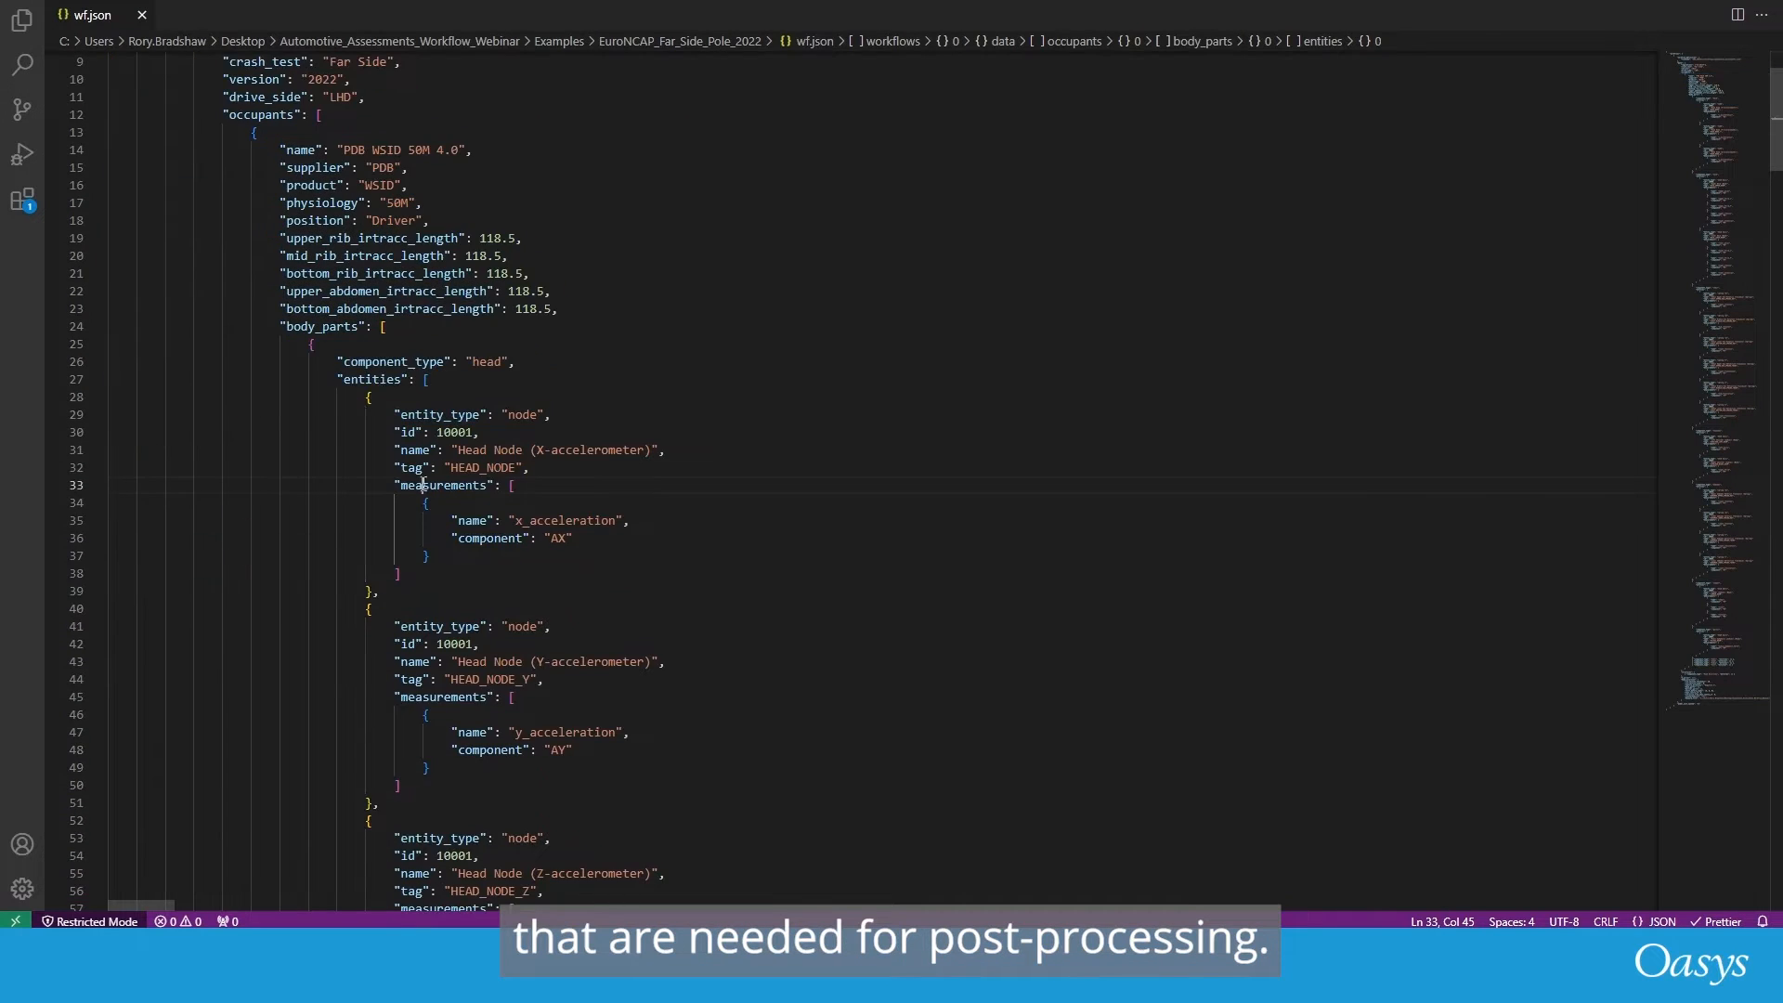
# - Examine the head node's entity type, ID, name, tag and measurement definitions in wf.json, and return to the assessment setup in PRIMER
pyautogui.moveTo(367, 150); pyautogui.dragTo(432, 229)
pyautogui.click(437, 415)
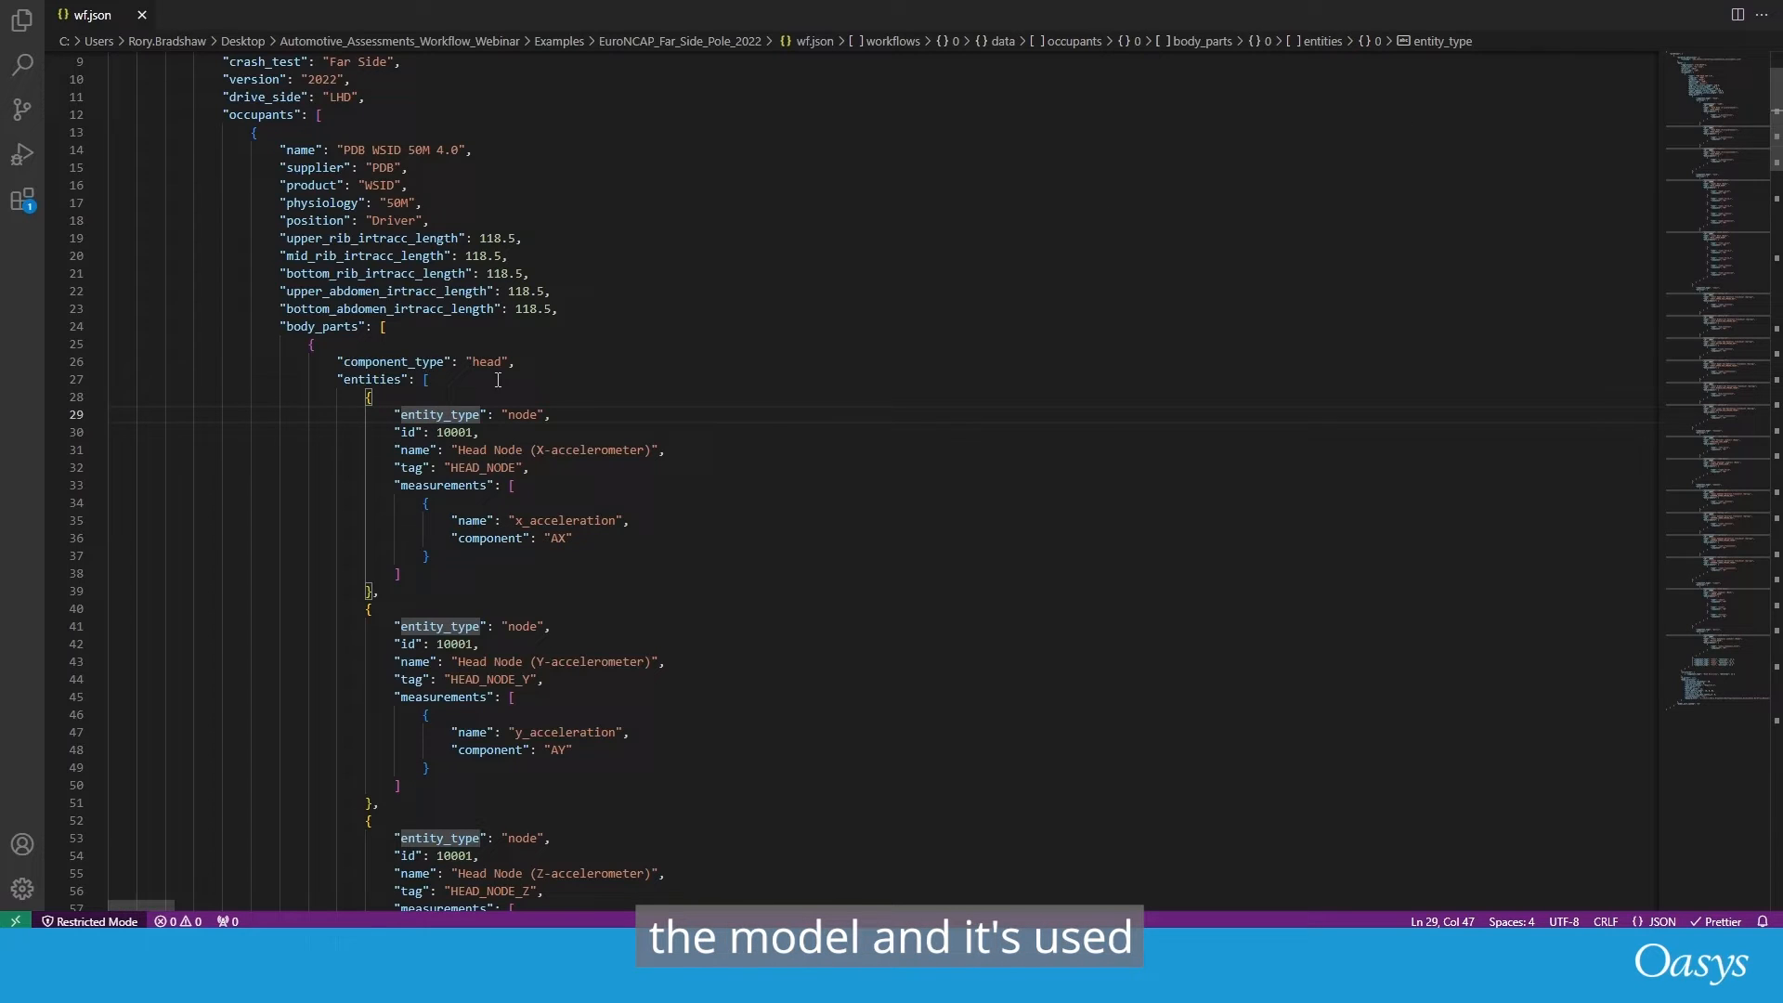
pyautogui.press('Up')
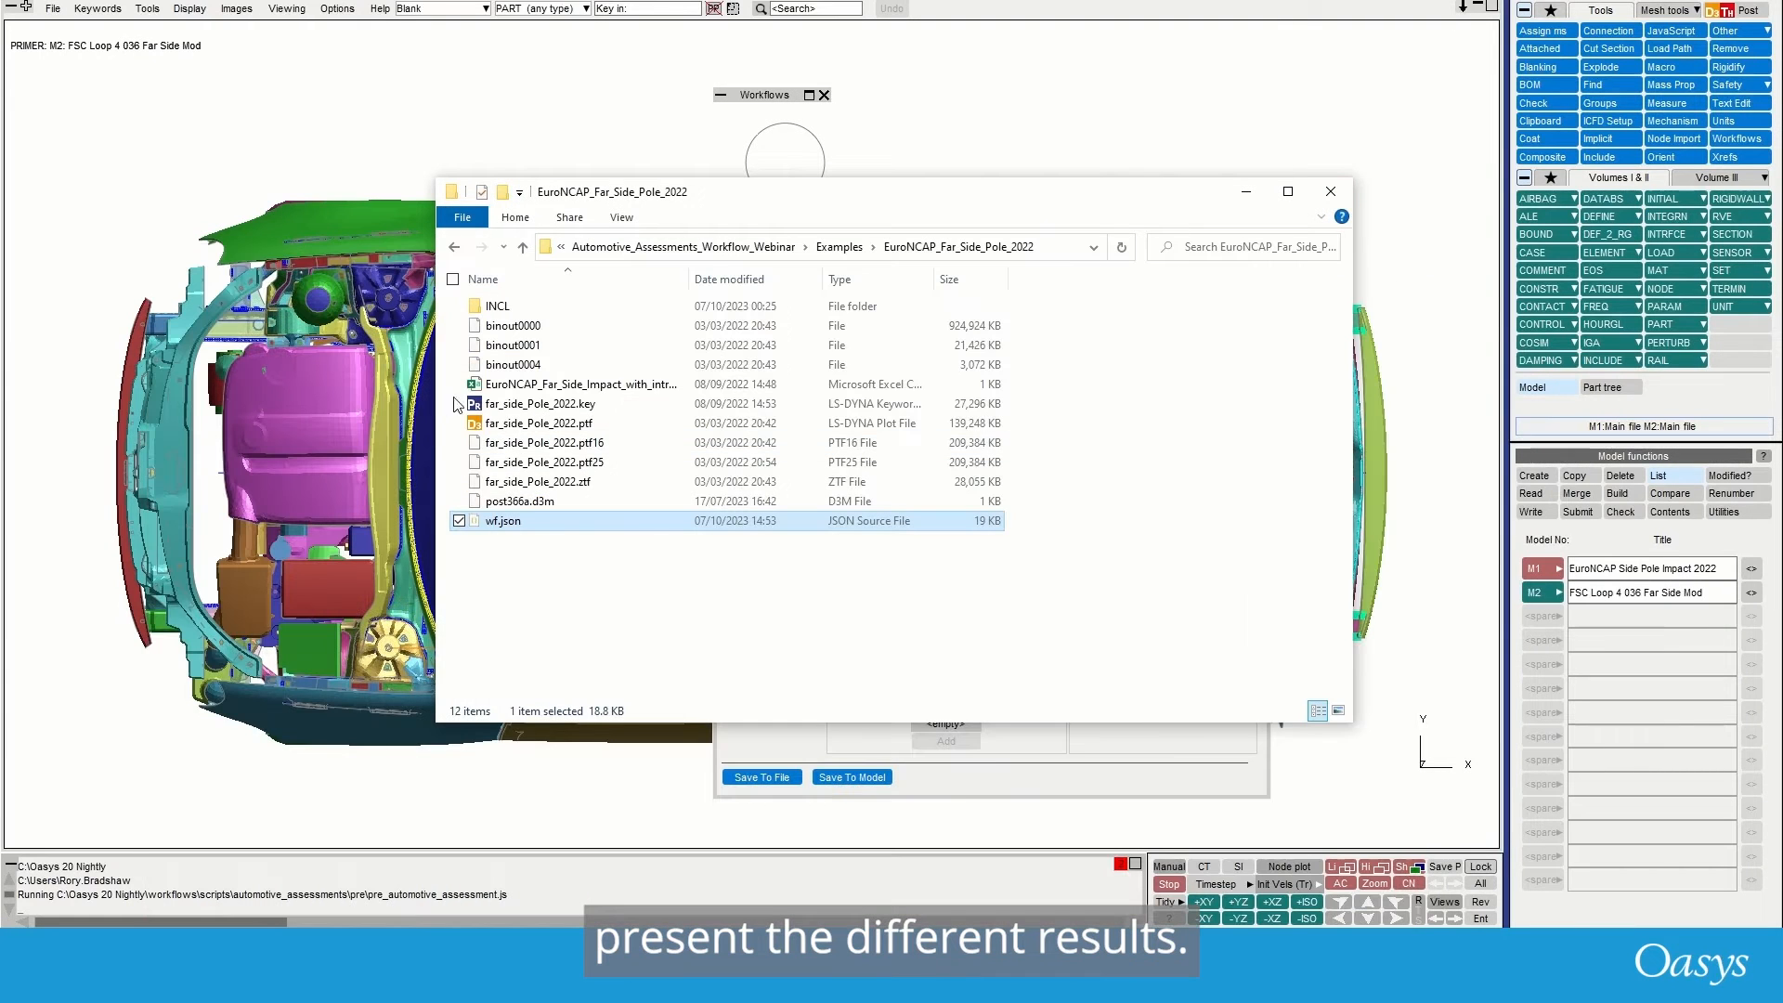
pyautogui.click(1246, 192)
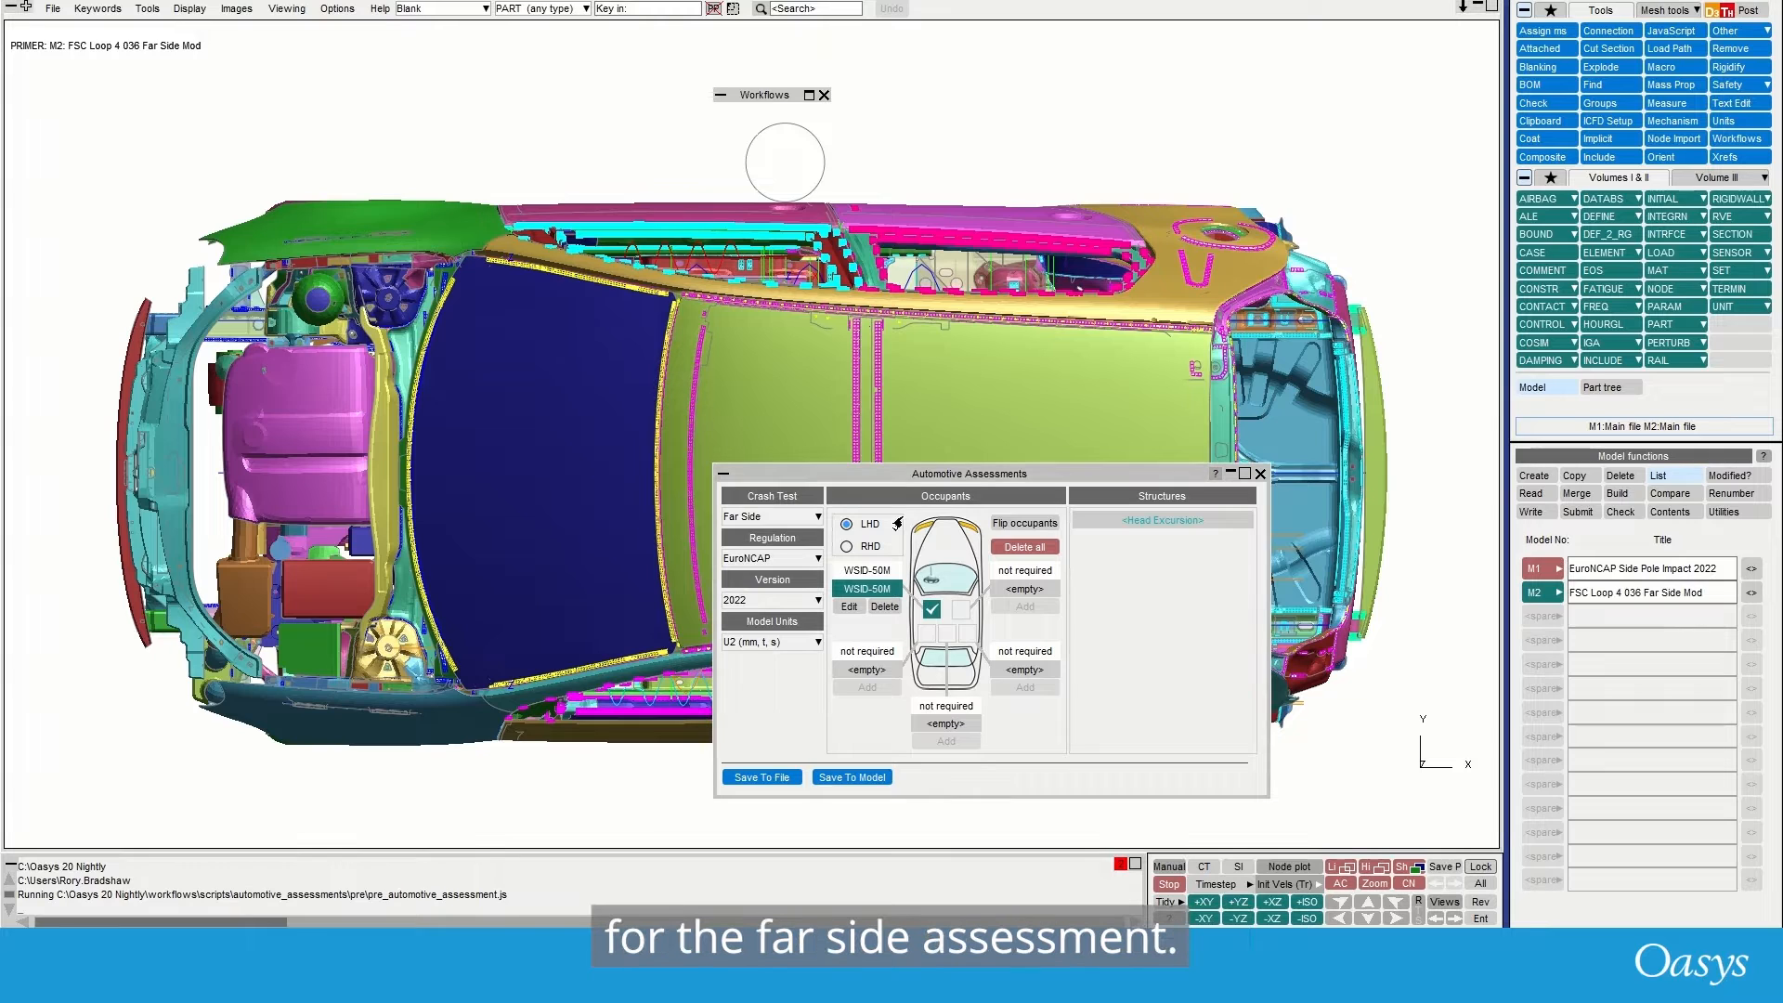
# - Open the Head Excursion structure definition for the far side assessment and set its cut section thickness to 500
pyautogui.click(1128, 522)
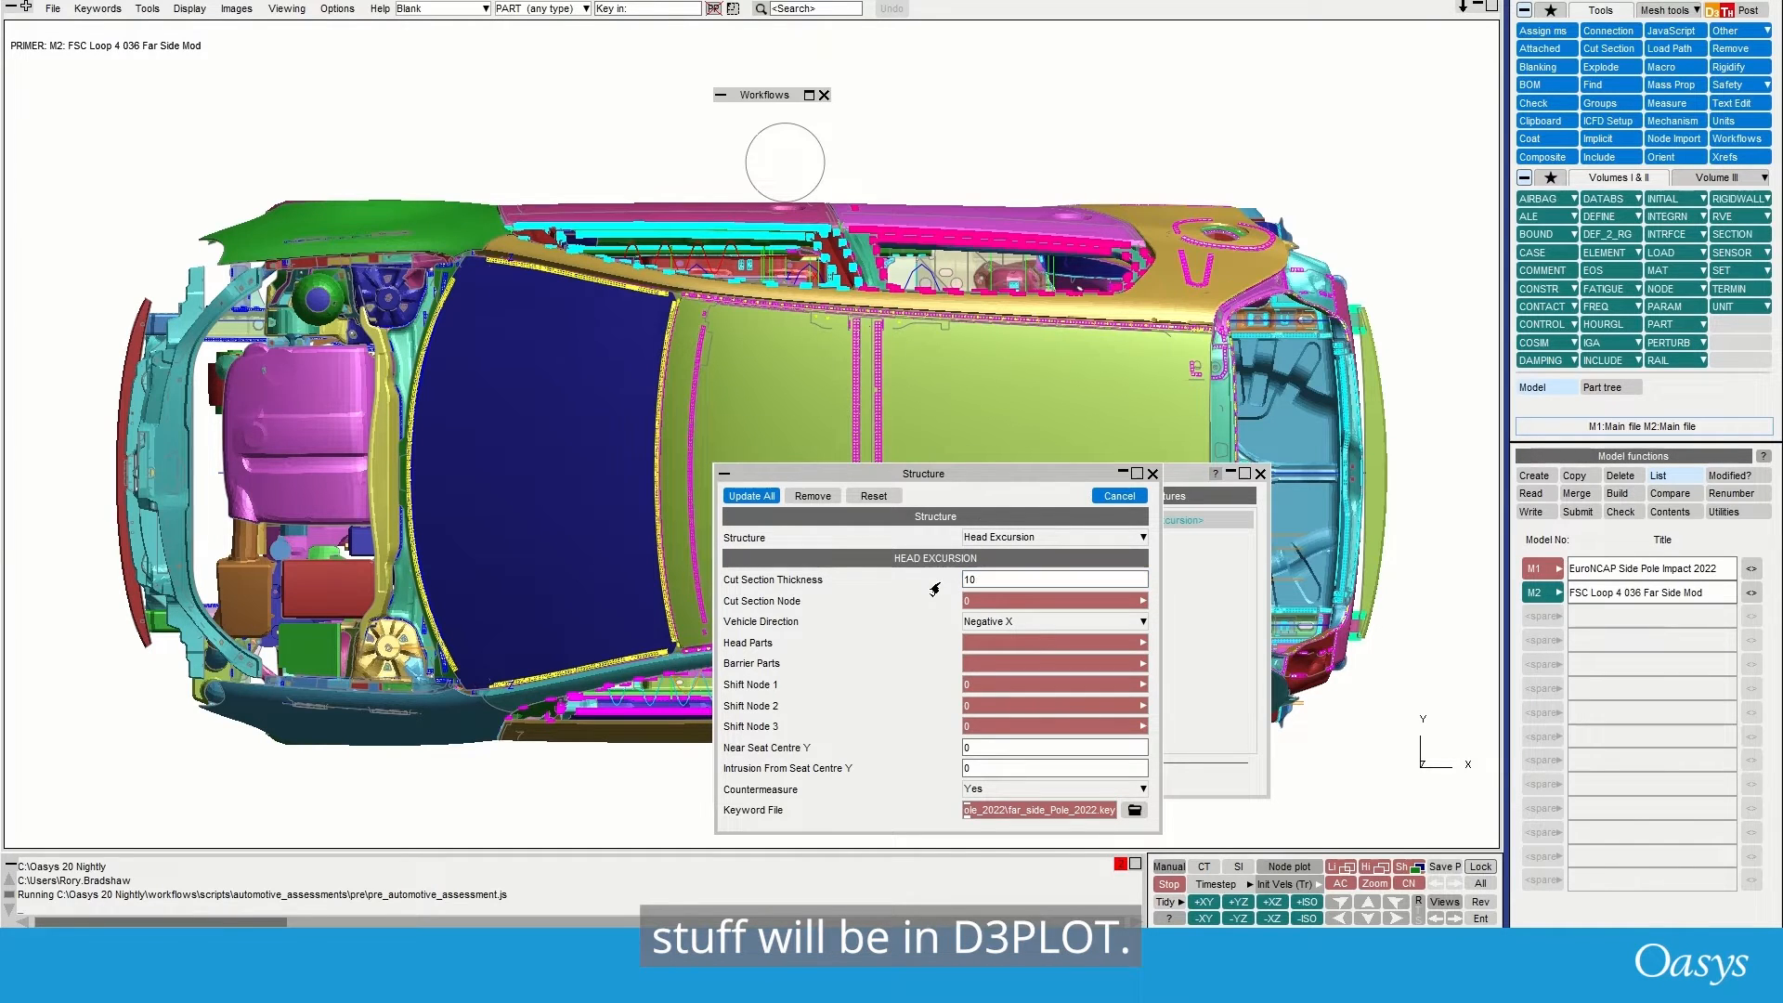
pyautogui.click(987, 583)
pyautogui.press('BackSpace')
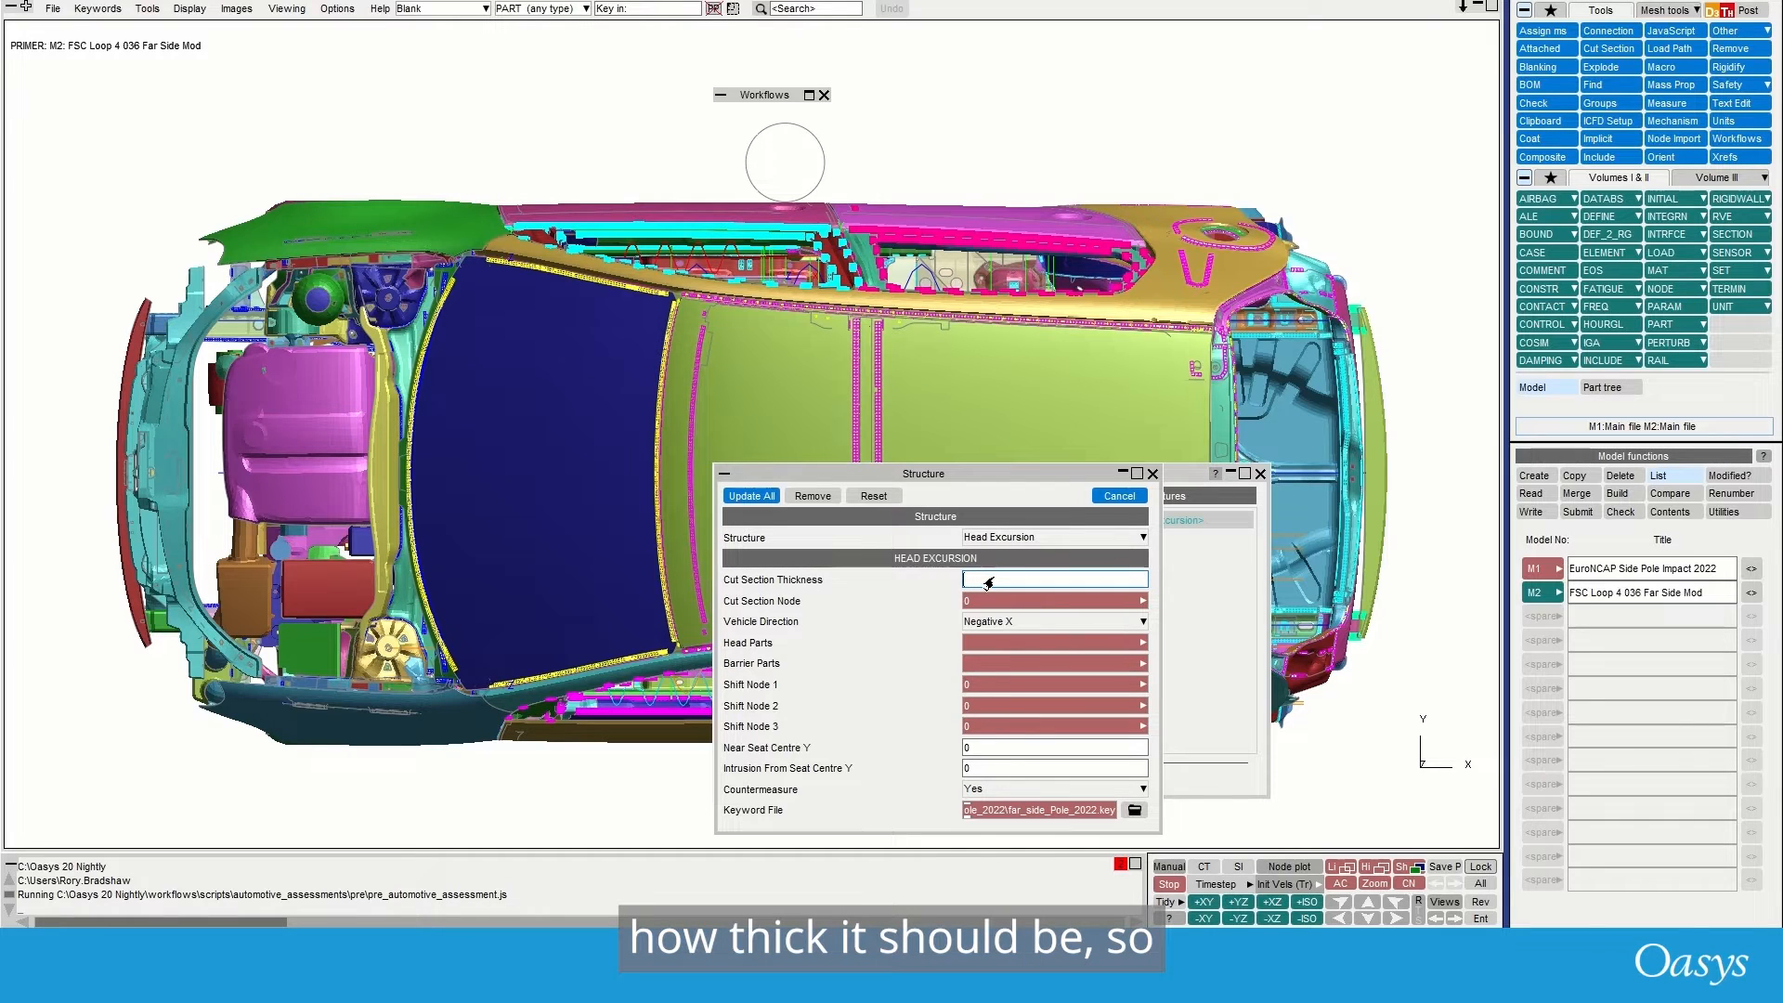
pyautogui.write('500')
pyautogui.press('Return')
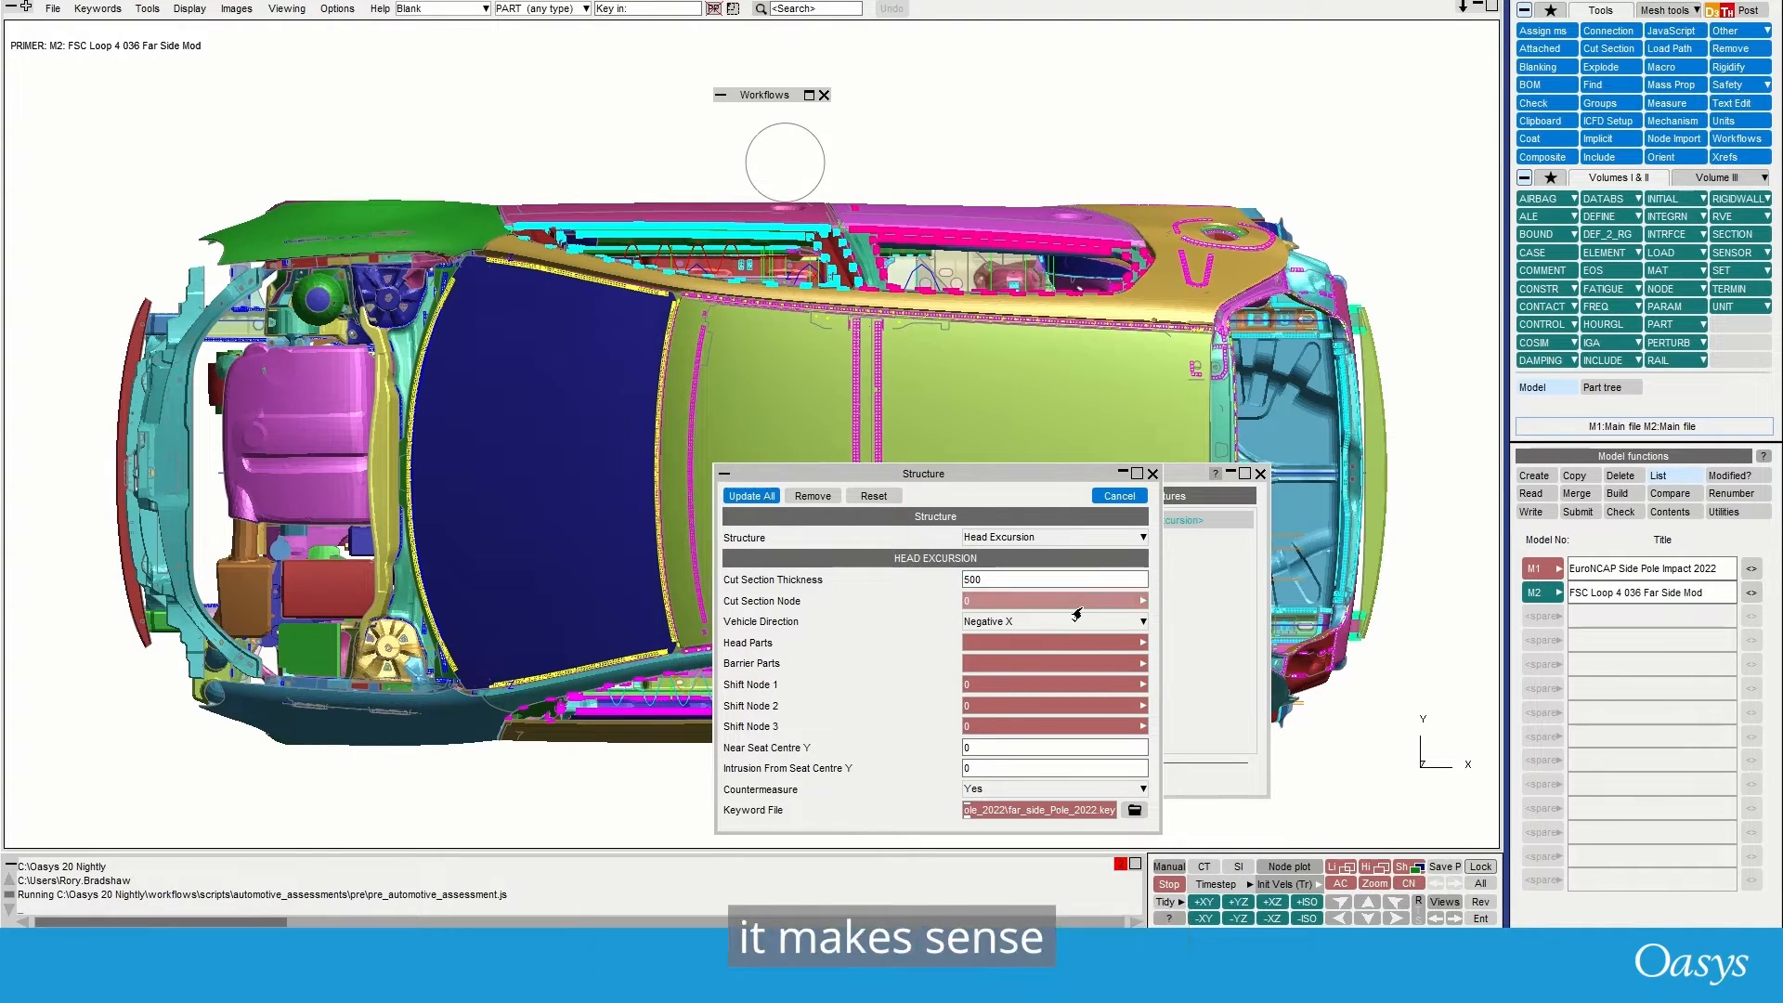
# - Copy the X-accelerometer head node ID 10001 from the driver WSID-50M definition into the Head Excursion cut section node
pyautogui.click(1137, 604)
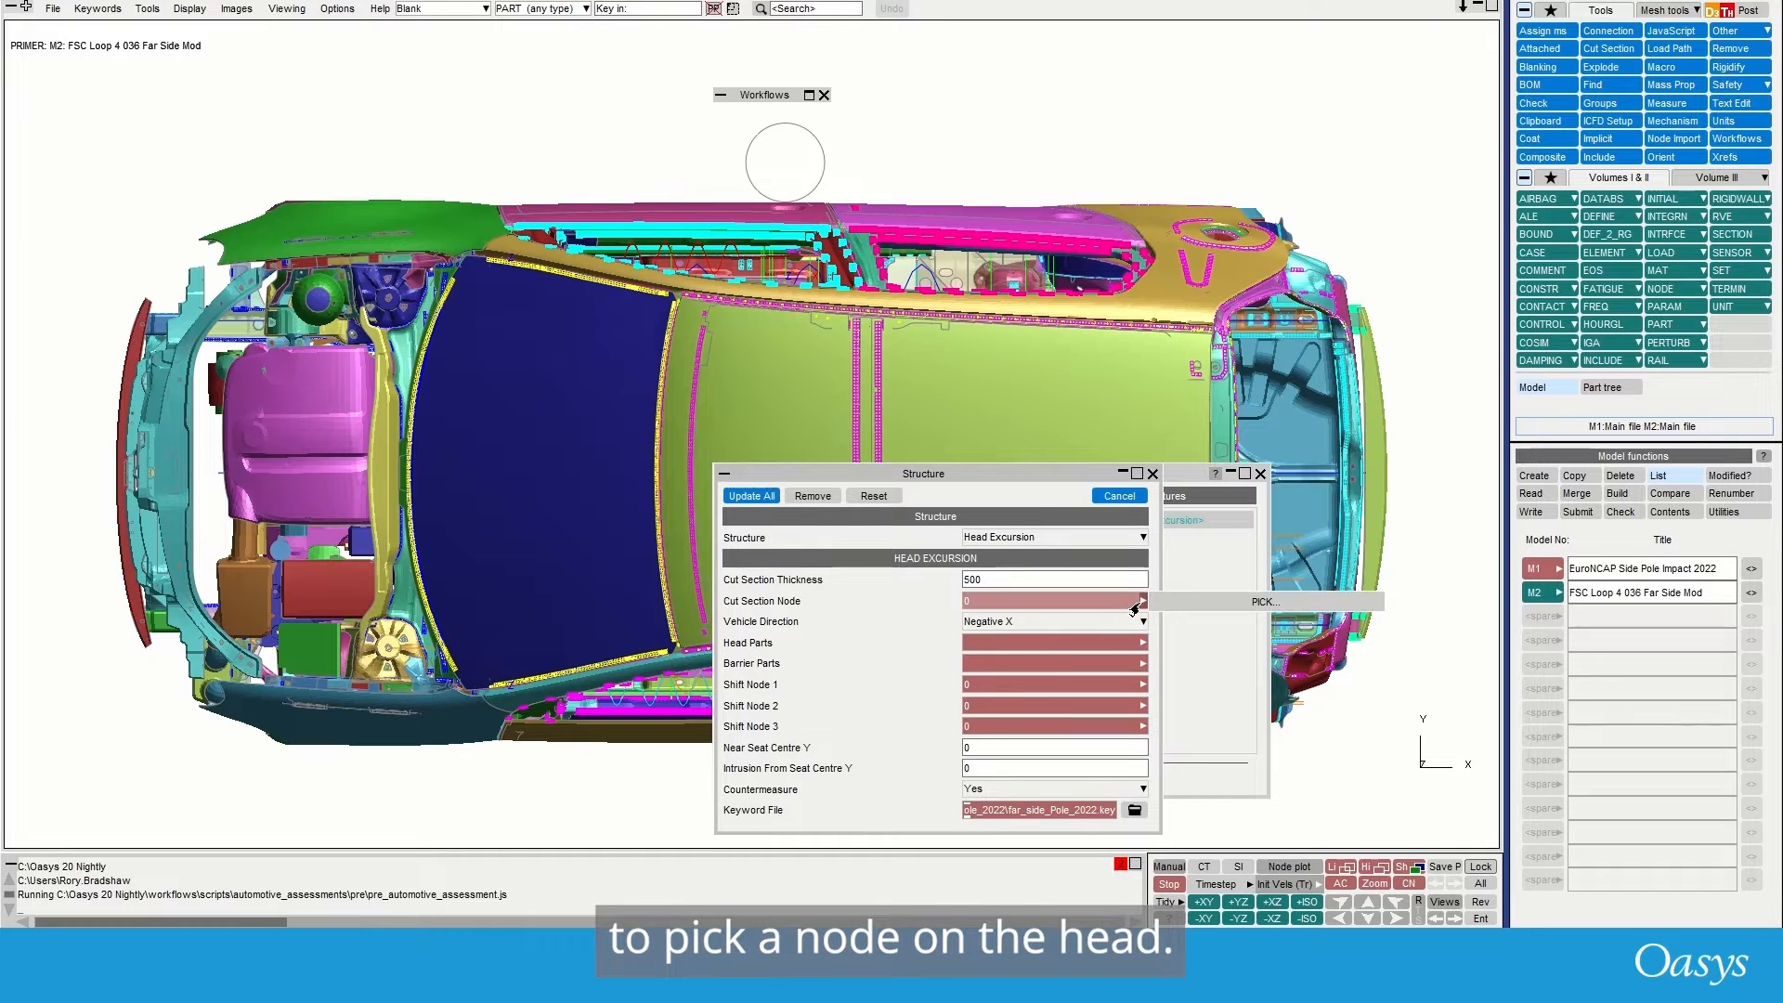
pyautogui.moveTo(1003, 473); pyautogui.dragTo(475, 424)
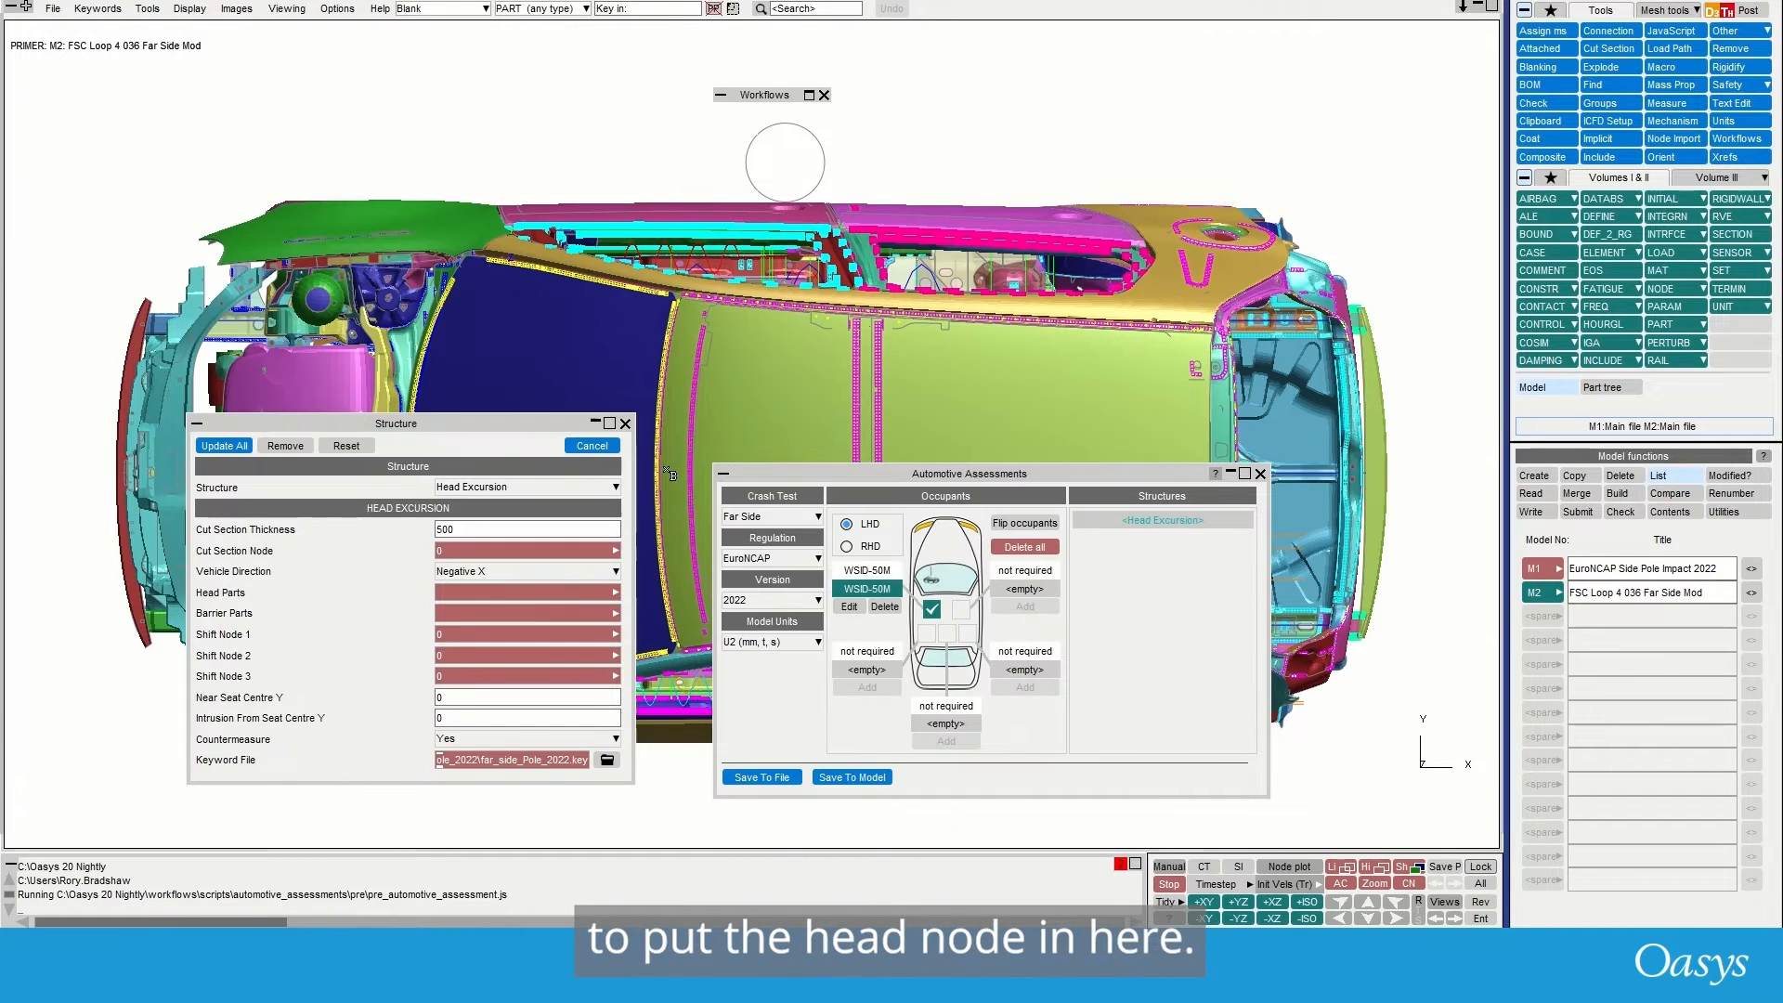
pyautogui.click(847, 608)
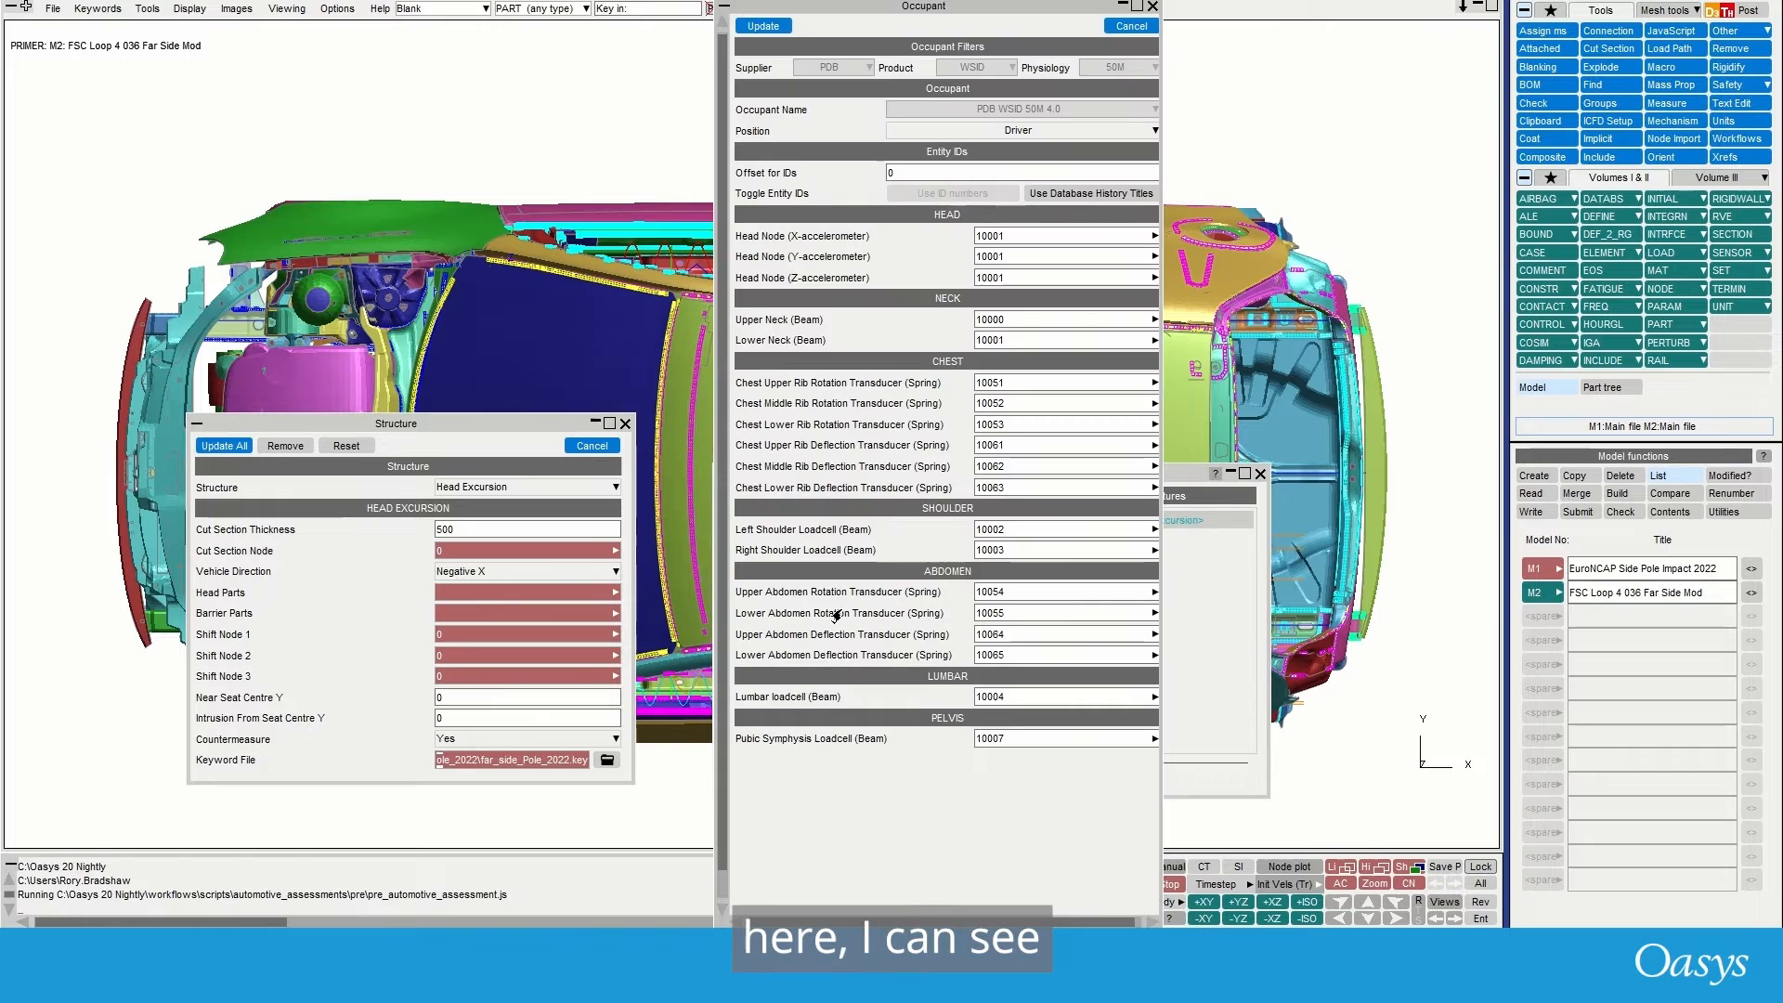
pyautogui.moveTo(1011, 237); pyautogui.dragTo(959, 240)
pyautogui.hotkey('ctrl', 'c')
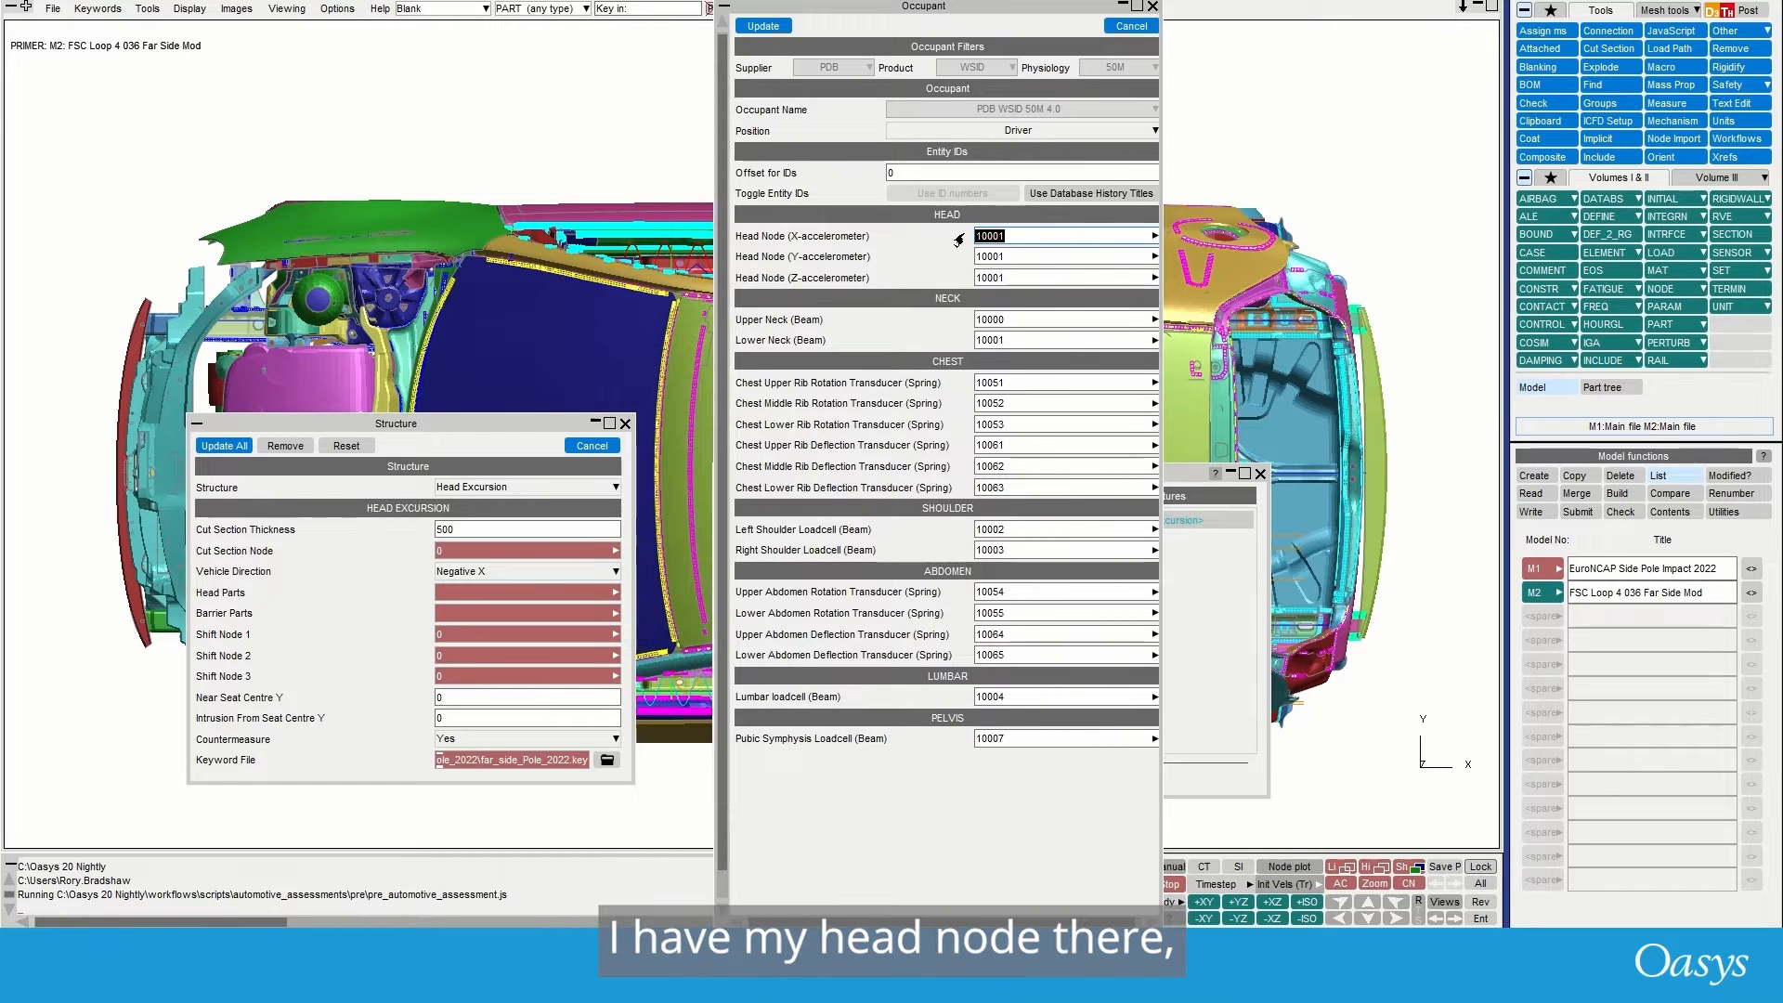
pyautogui.click(436, 551)
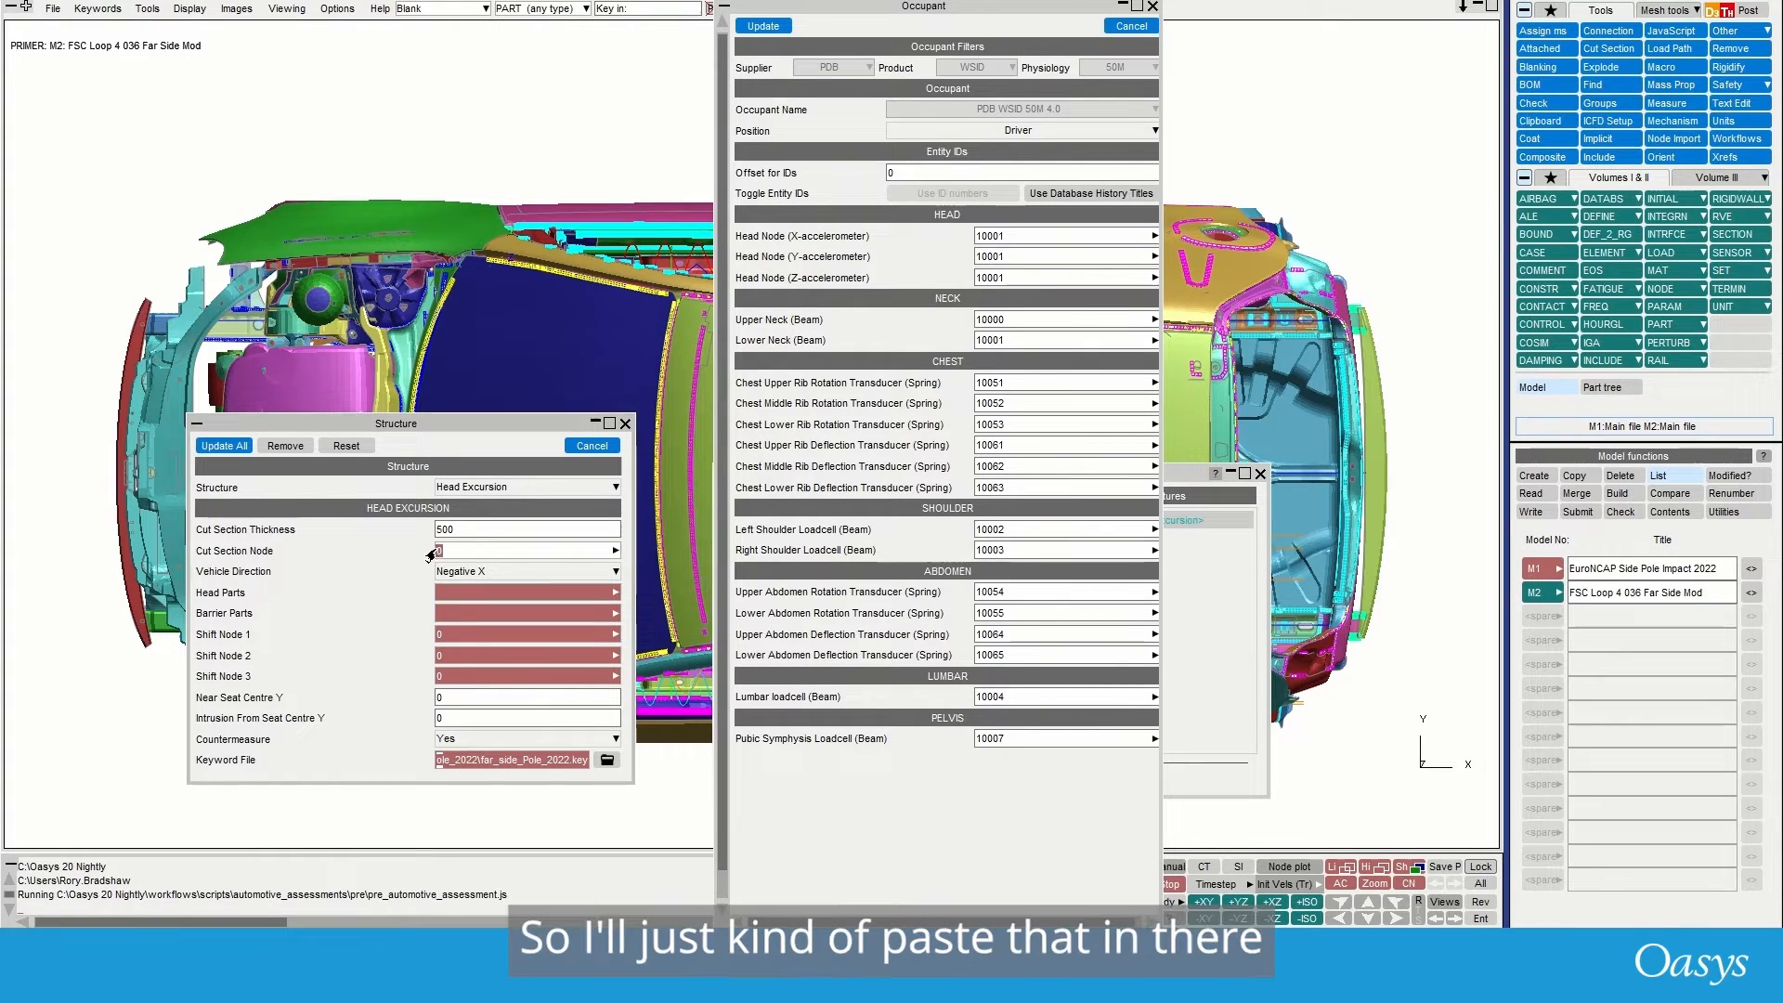
pyautogui.hotkey('ctrl', 'v')
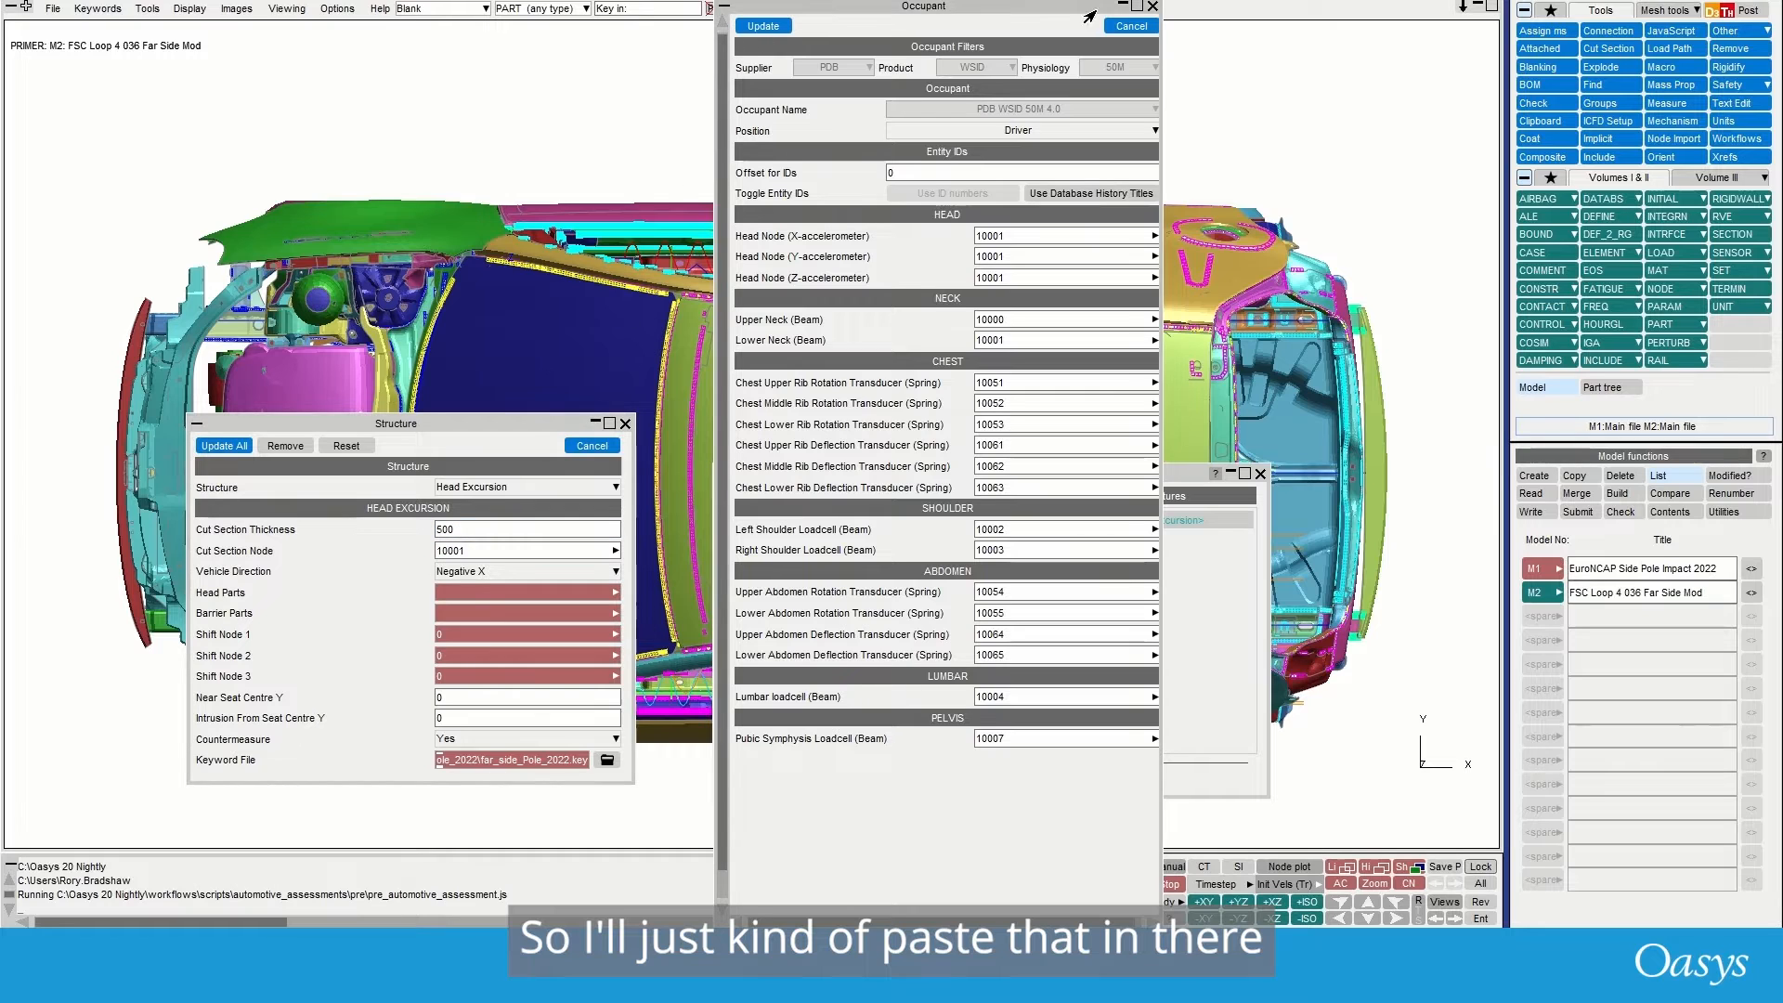
pyautogui.click(1128, 26)
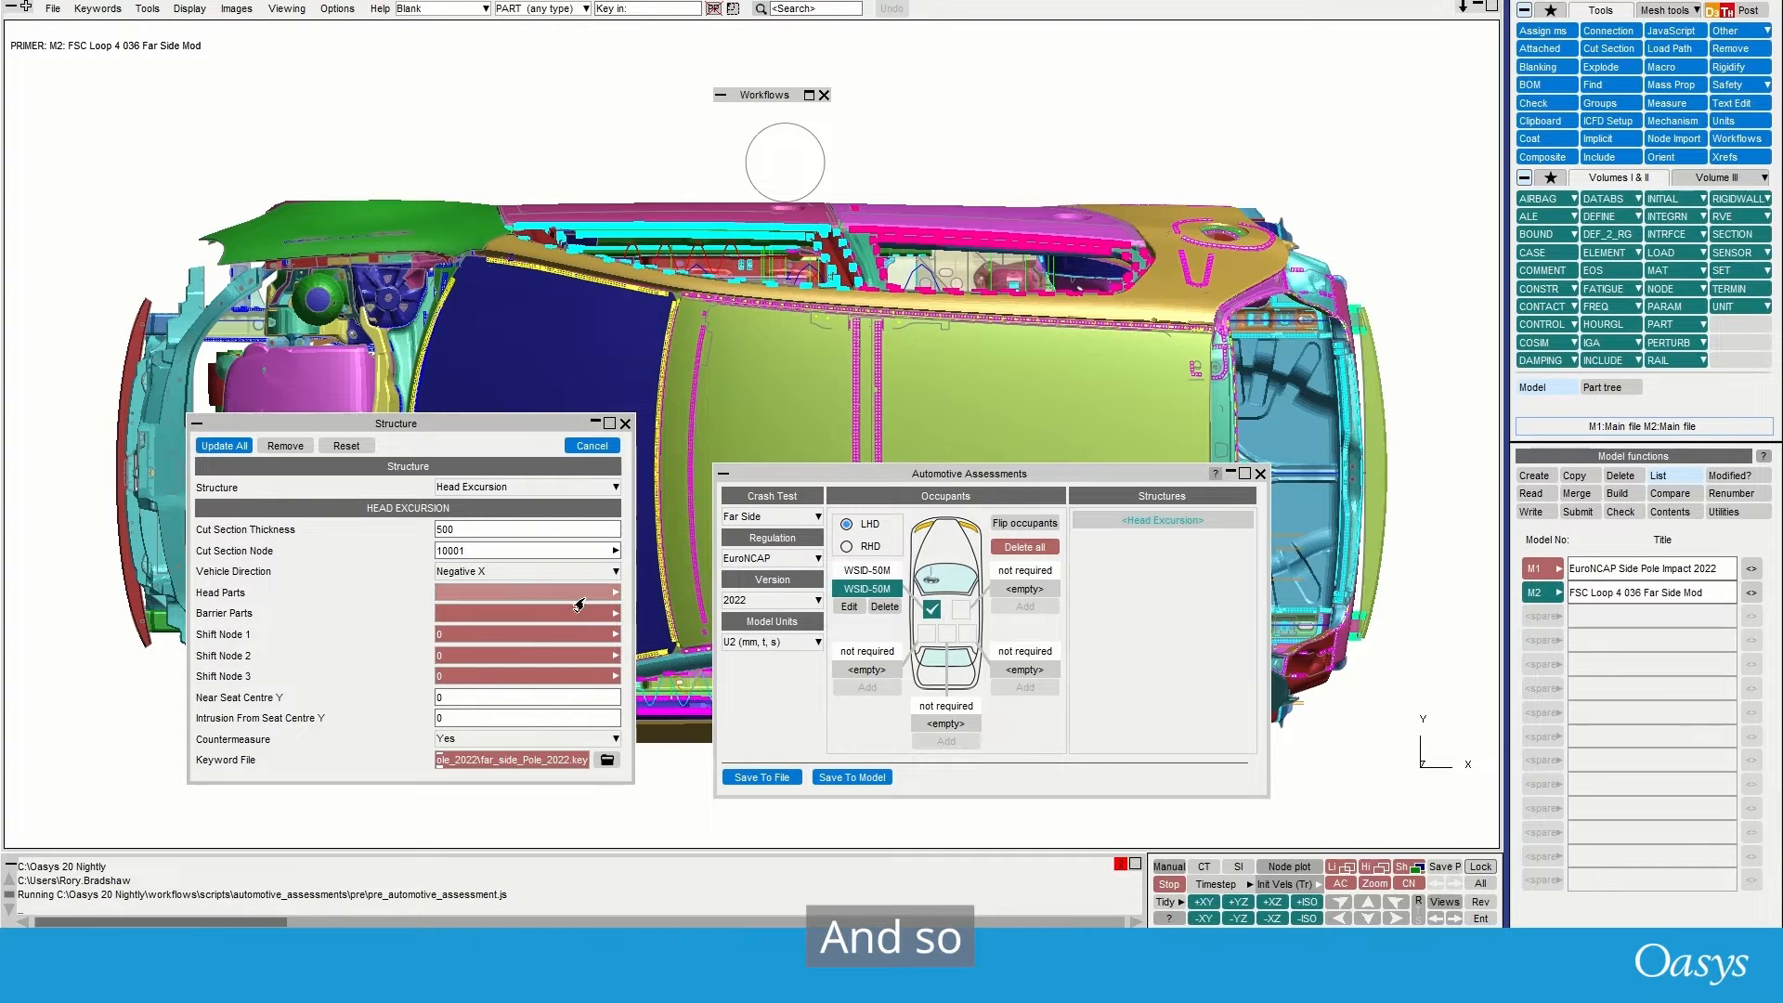
# - Pick the dummy's head contact shells, part P7, in the model and apply them as the Head Excursion head parts
pyautogui.click(610, 597)
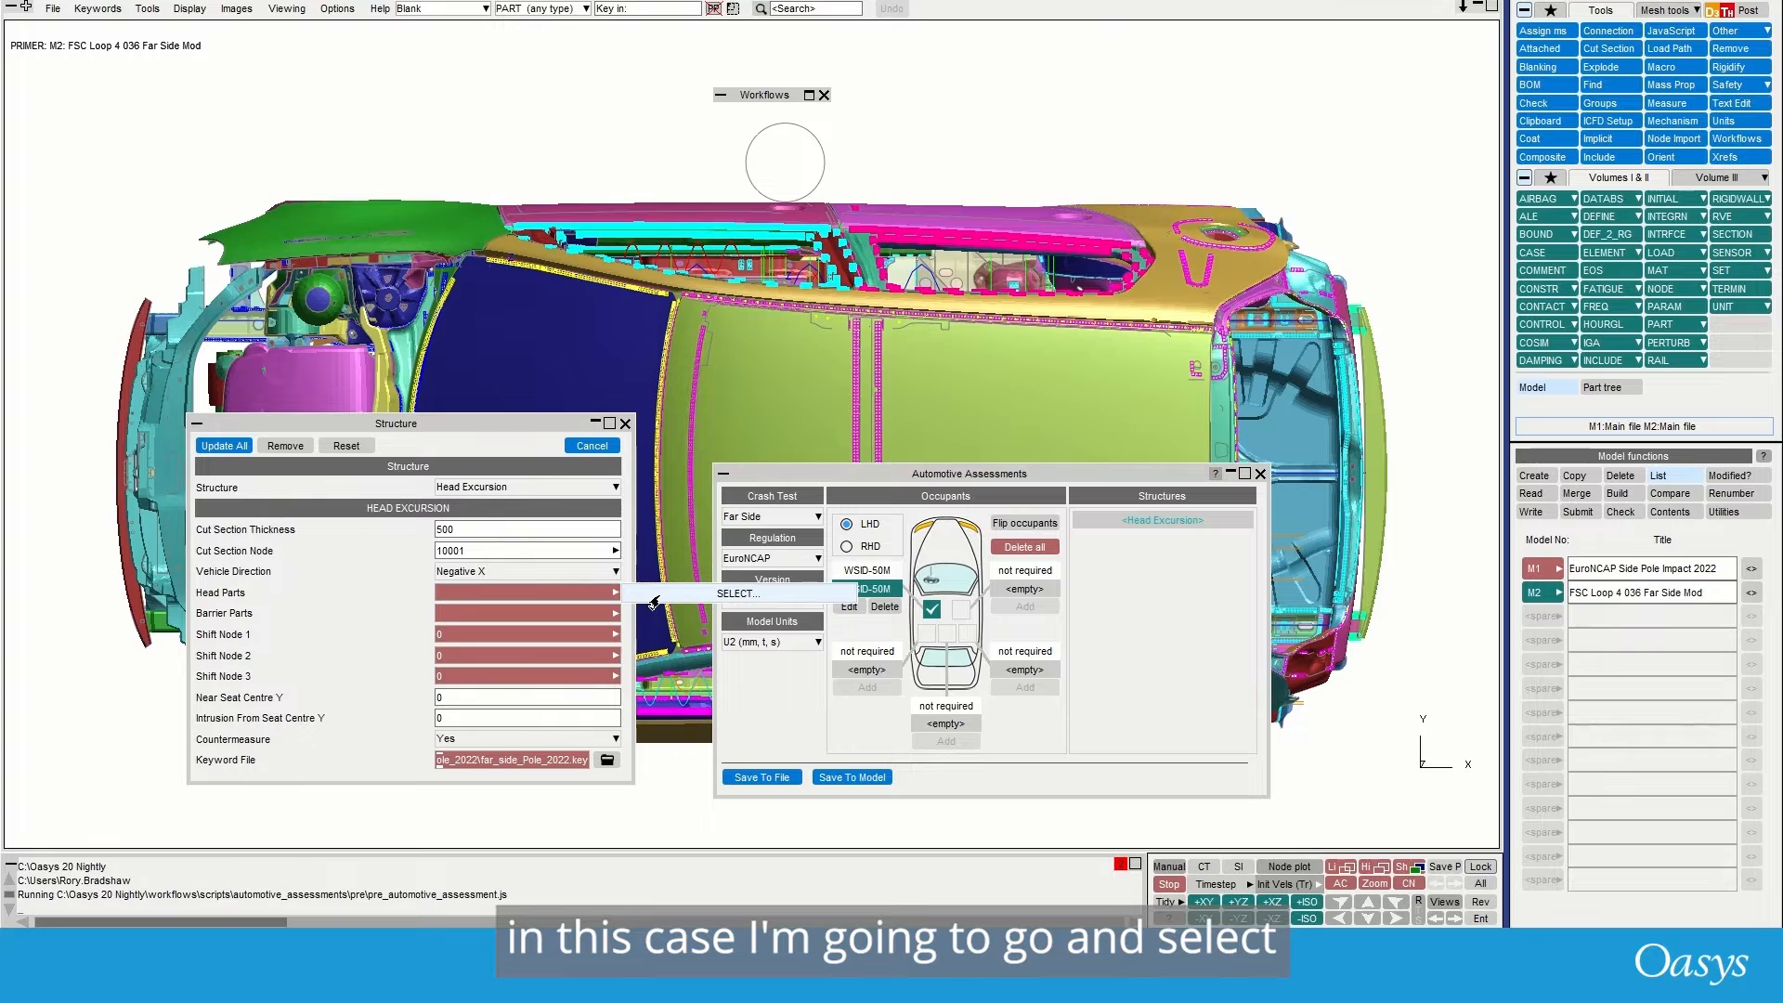
pyautogui.click(651, 594)
pyautogui.moveTo(1077, 477); pyautogui.dragTo(1333, 441)
pyautogui.keyDown('shift'); pyautogui.moveTo(856, 411); pyautogui.dragTo(915, 343, button='middle'); pyautogui.keyUp('shift')
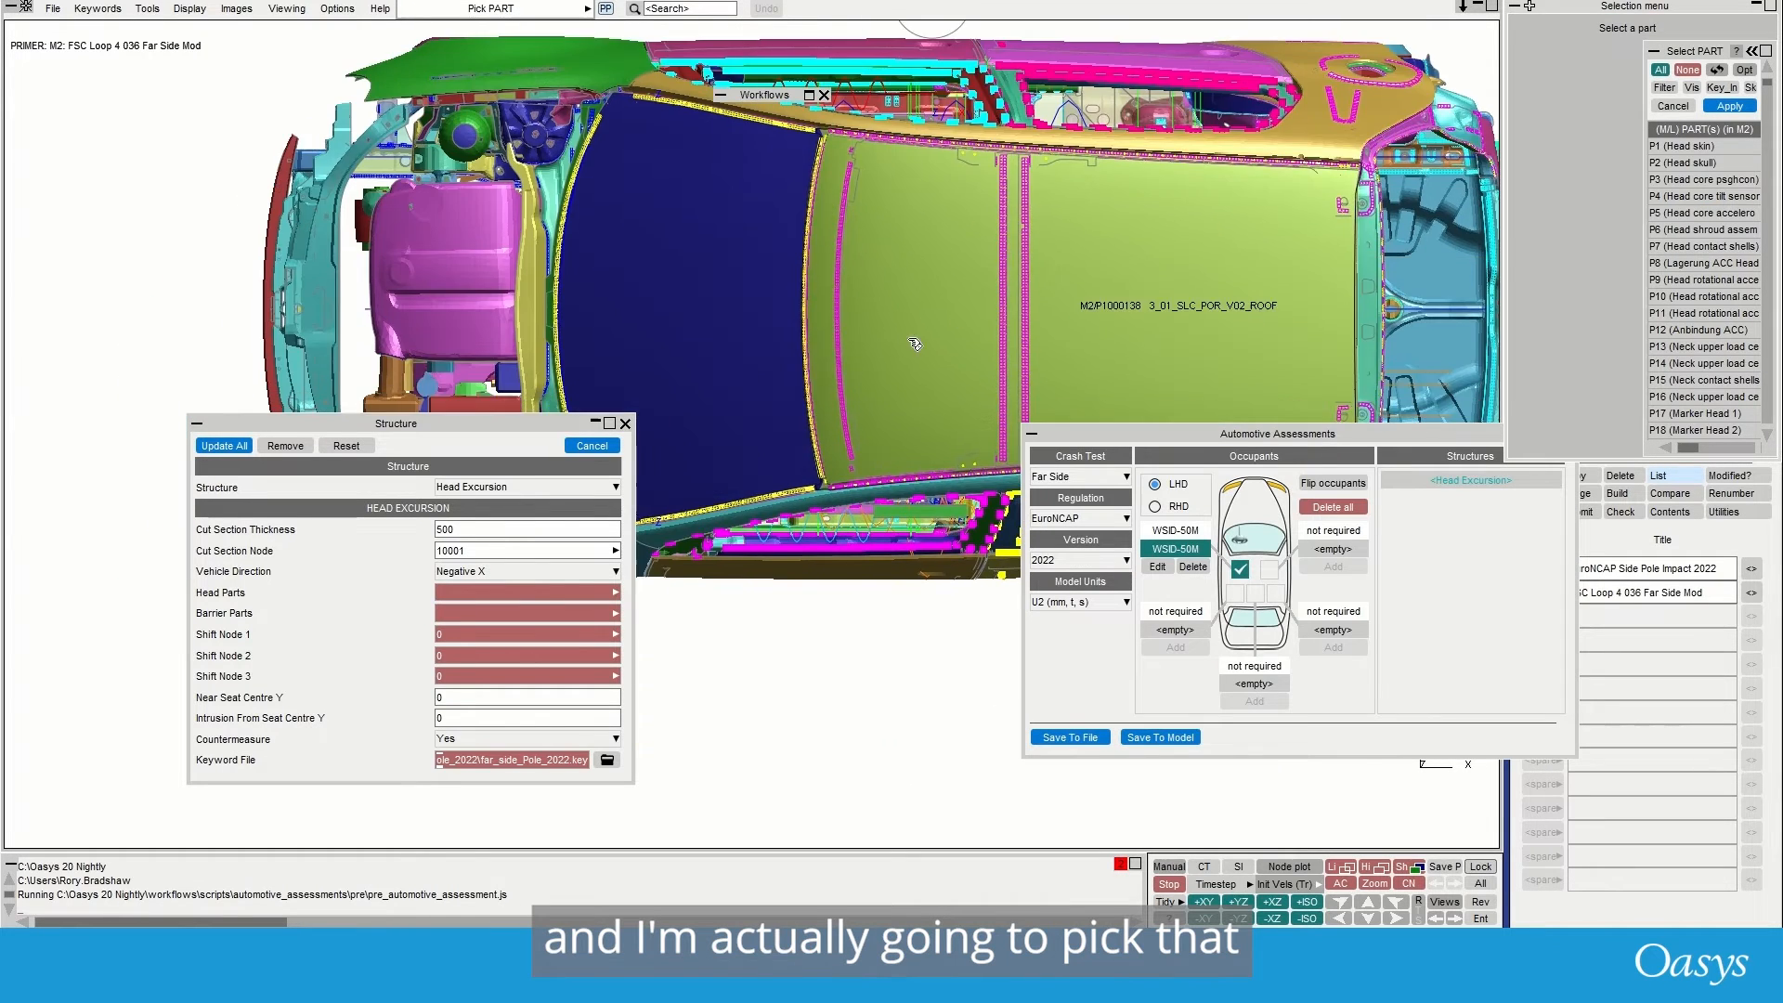
pyautogui.keyDown('shift'); pyautogui.moveTo(915, 343); pyautogui.dragTo(939, 52); pyautogui.keyUp('shift')
pyautogui.keyDown('shift'); pyautogui.moveTo(942, 191); pyautogui.dragTo(957, 465); pyautogui.keyUp('shift')
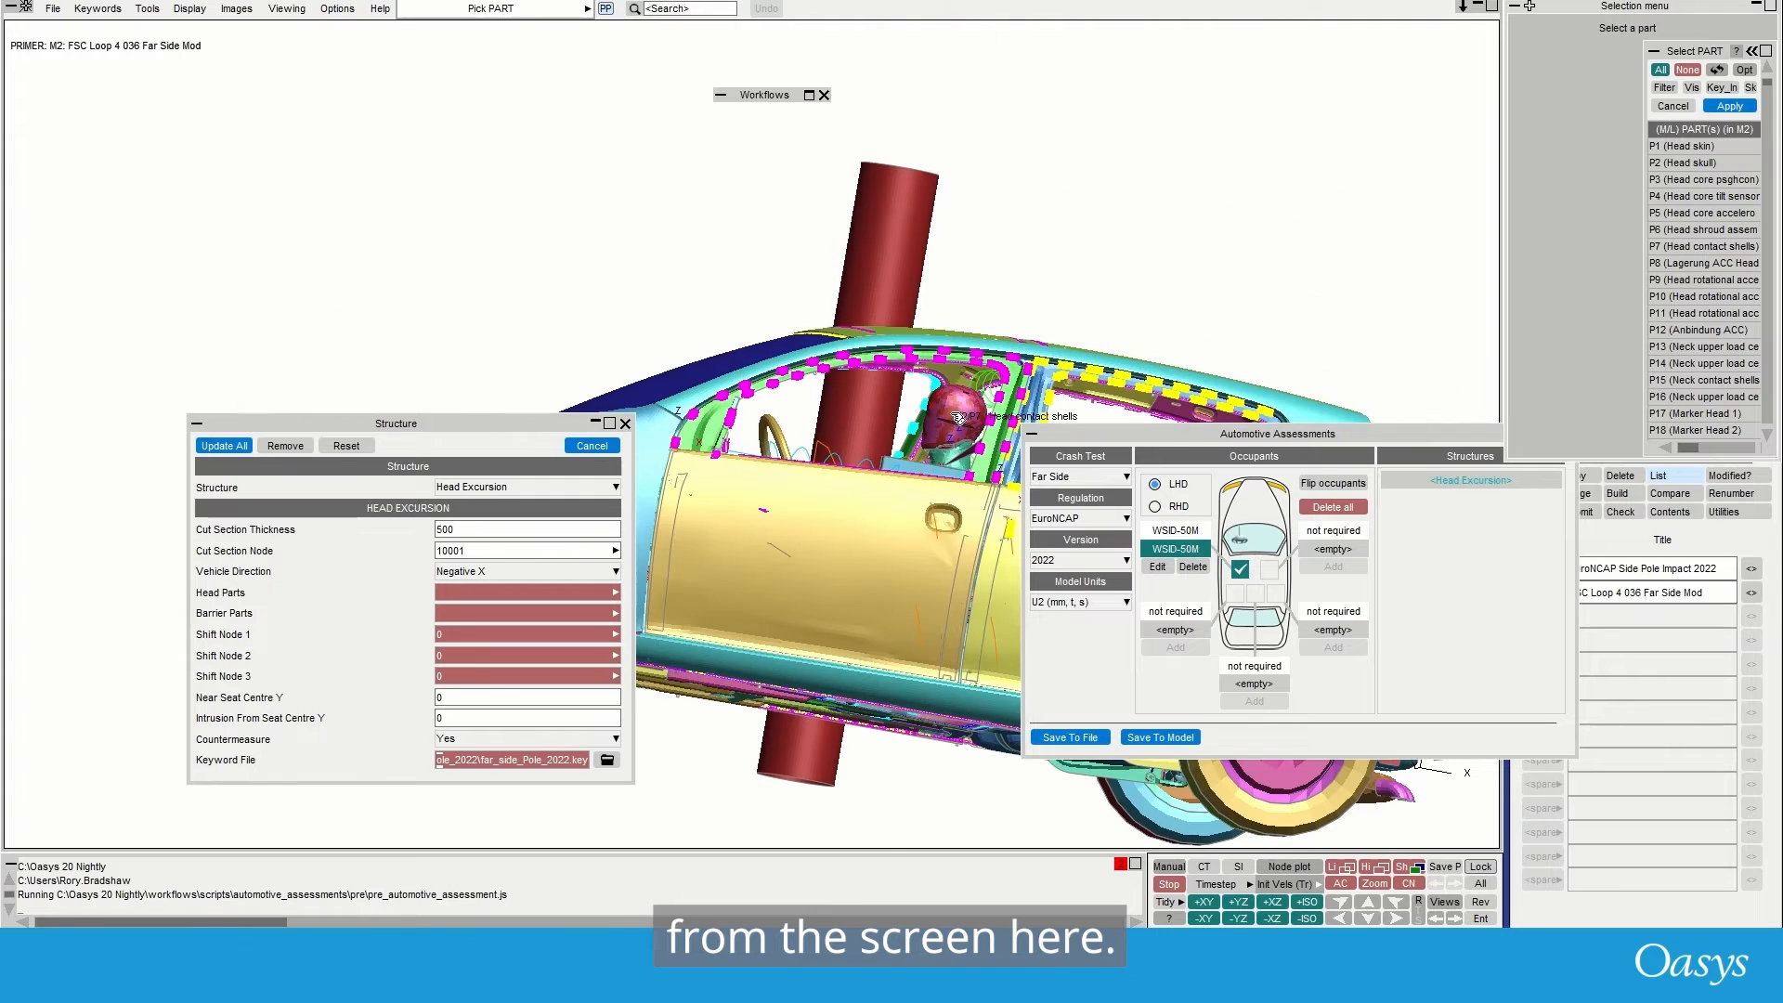
pyautogui.click(957, 415)
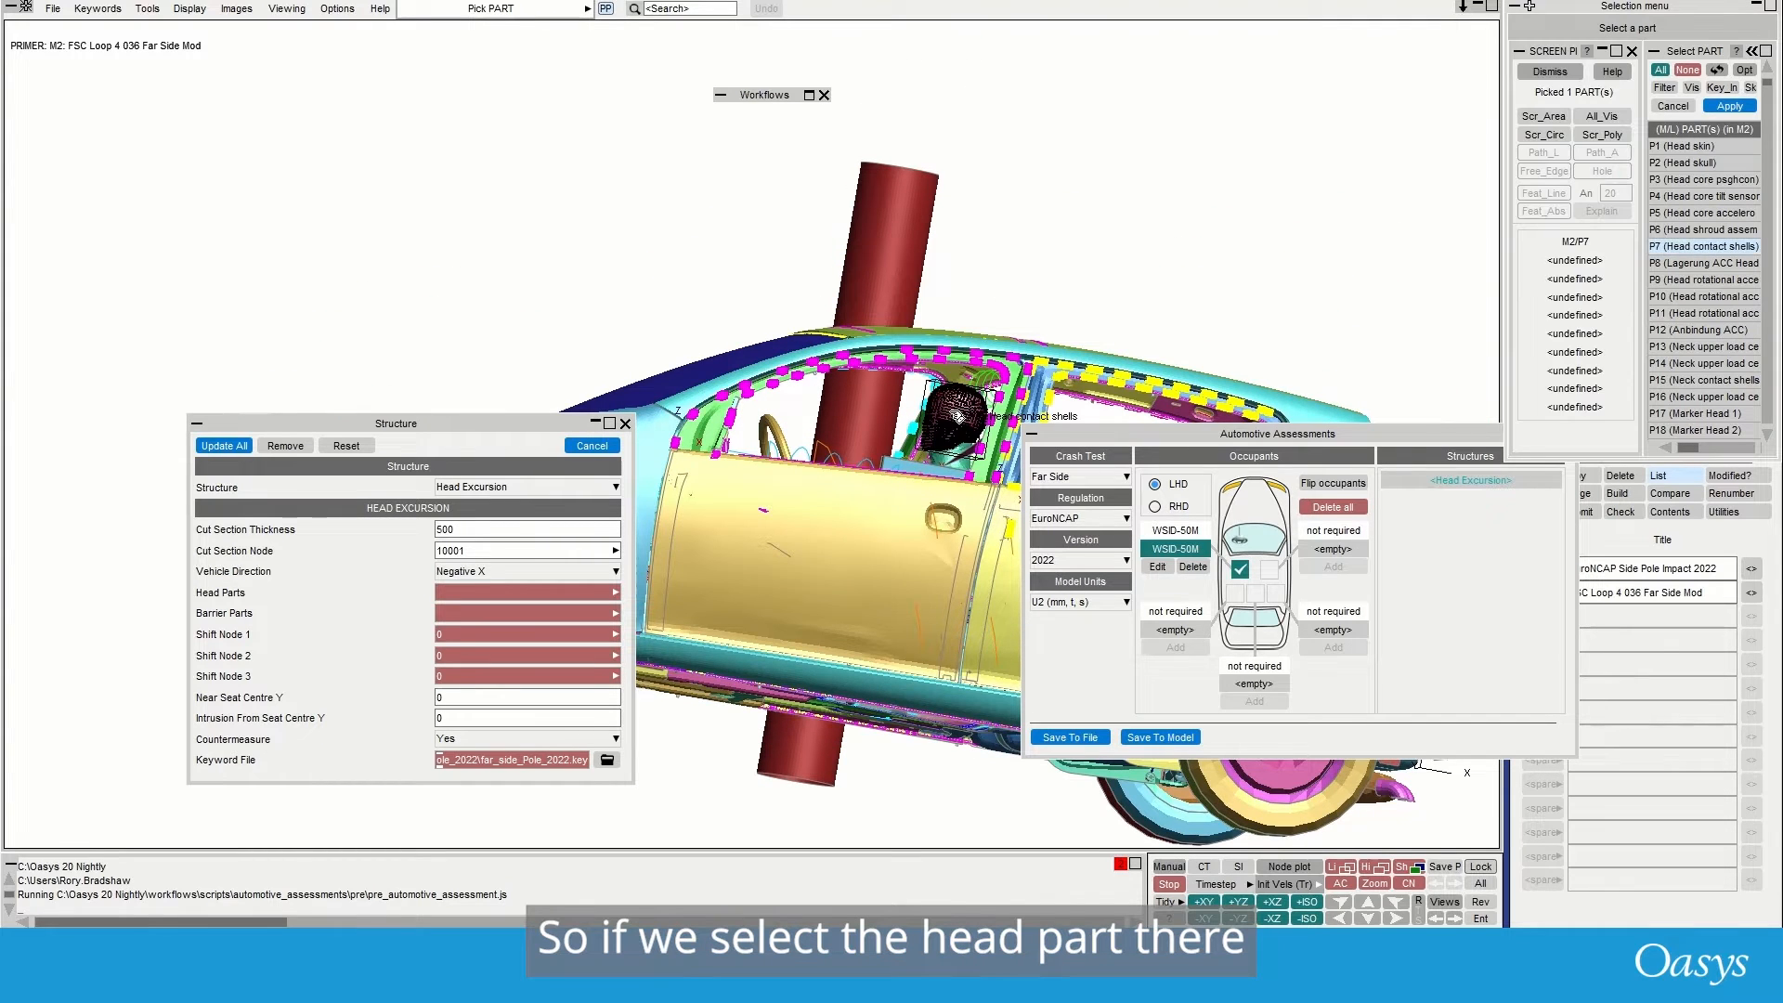
pyautogui.moveTo(1720, 111)
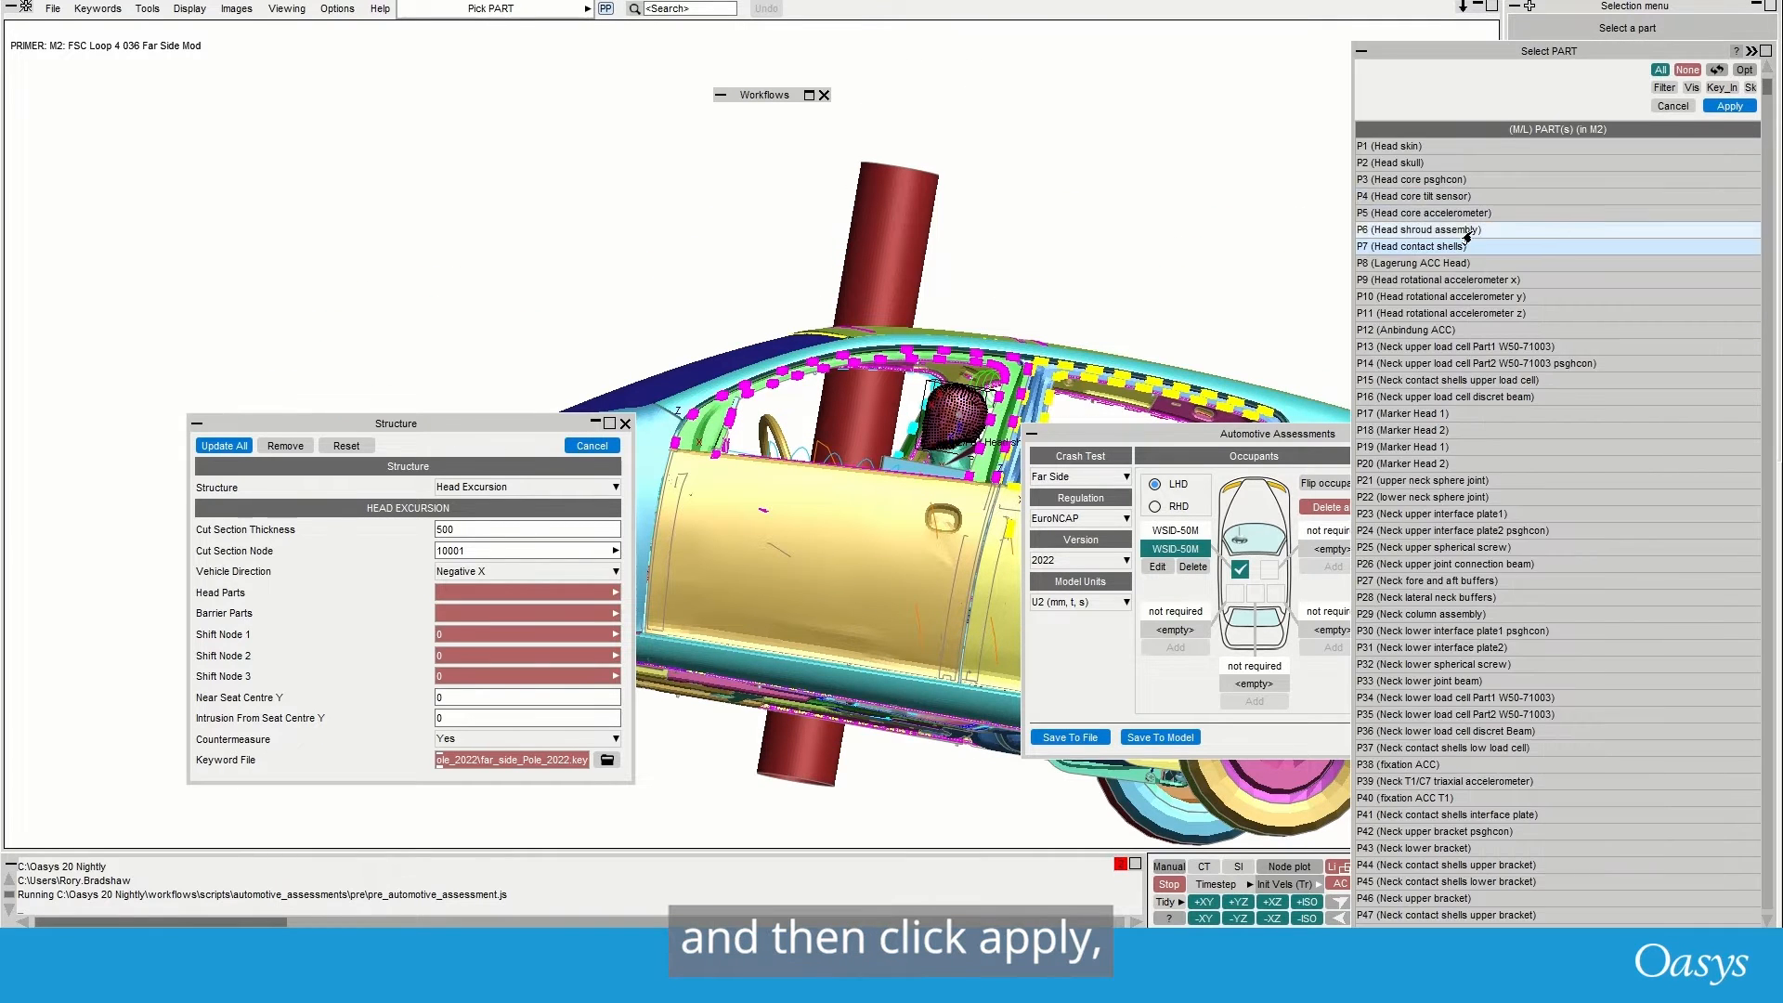
pyautogui.click(1728, 106)
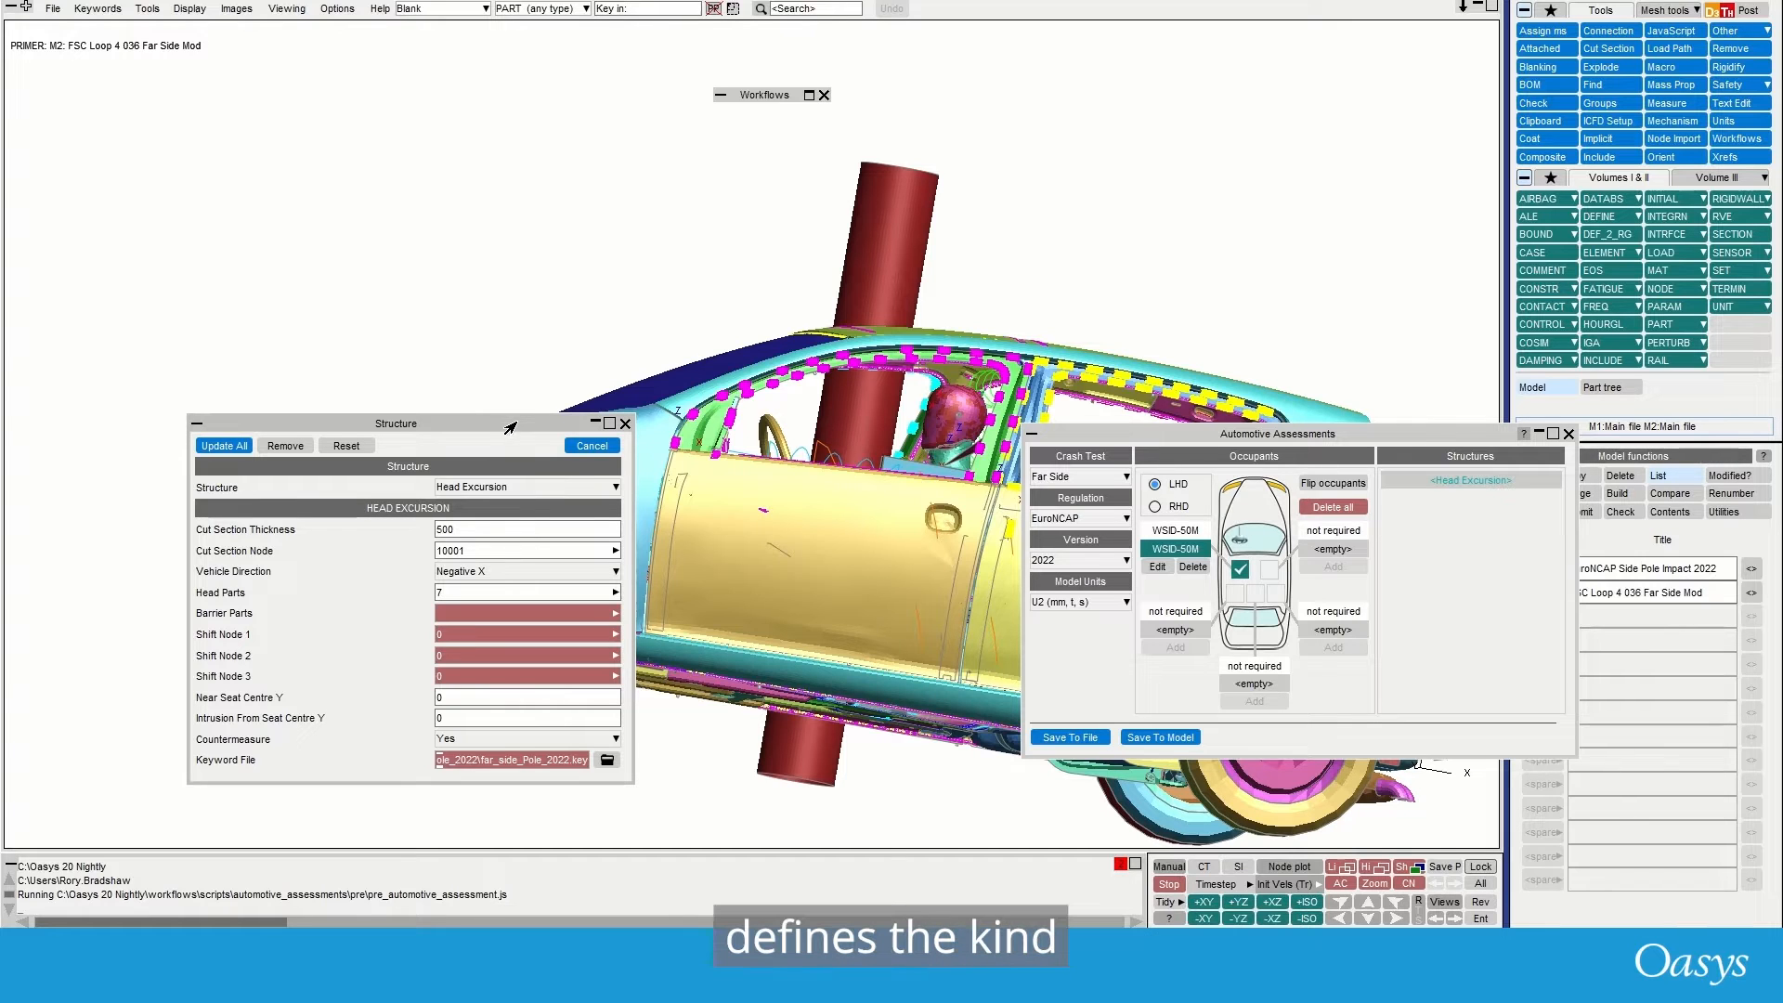
# - Pick the pole in the model and apply it as the Head Excursion barrier part
pyautogui.moveTo(506, 424); pyautogui.dragTo(797, 327)
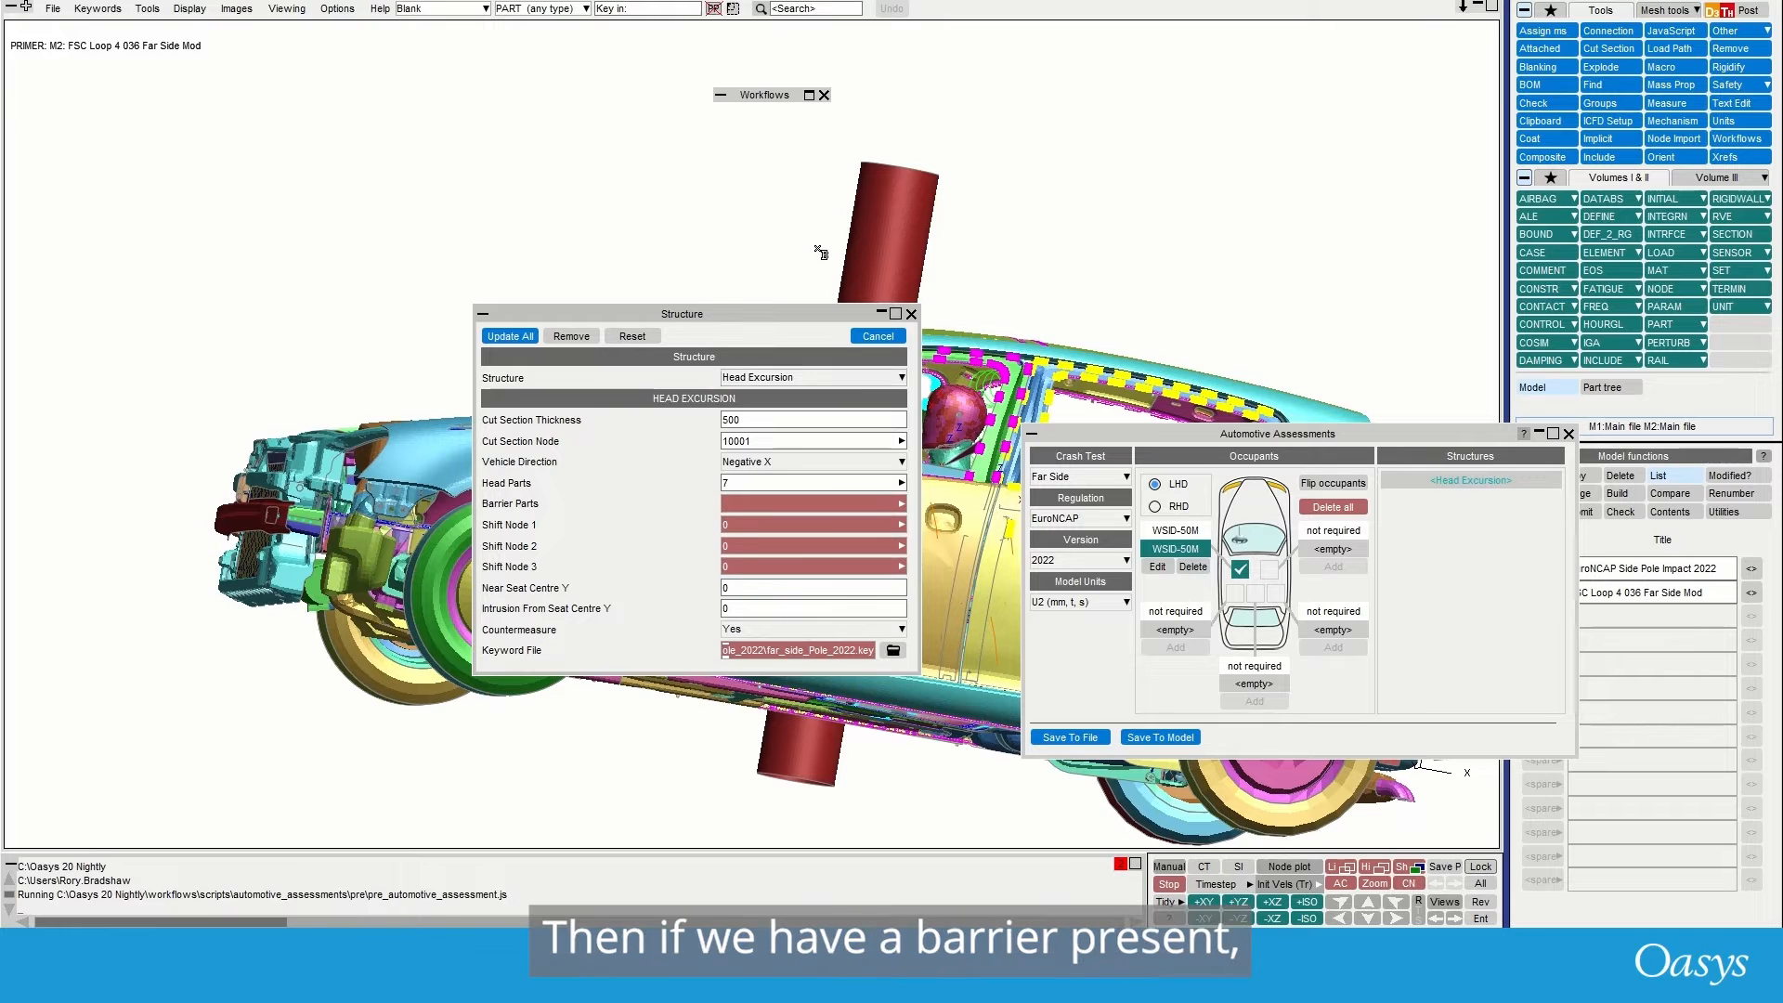
pyautogui.click(898, 507)
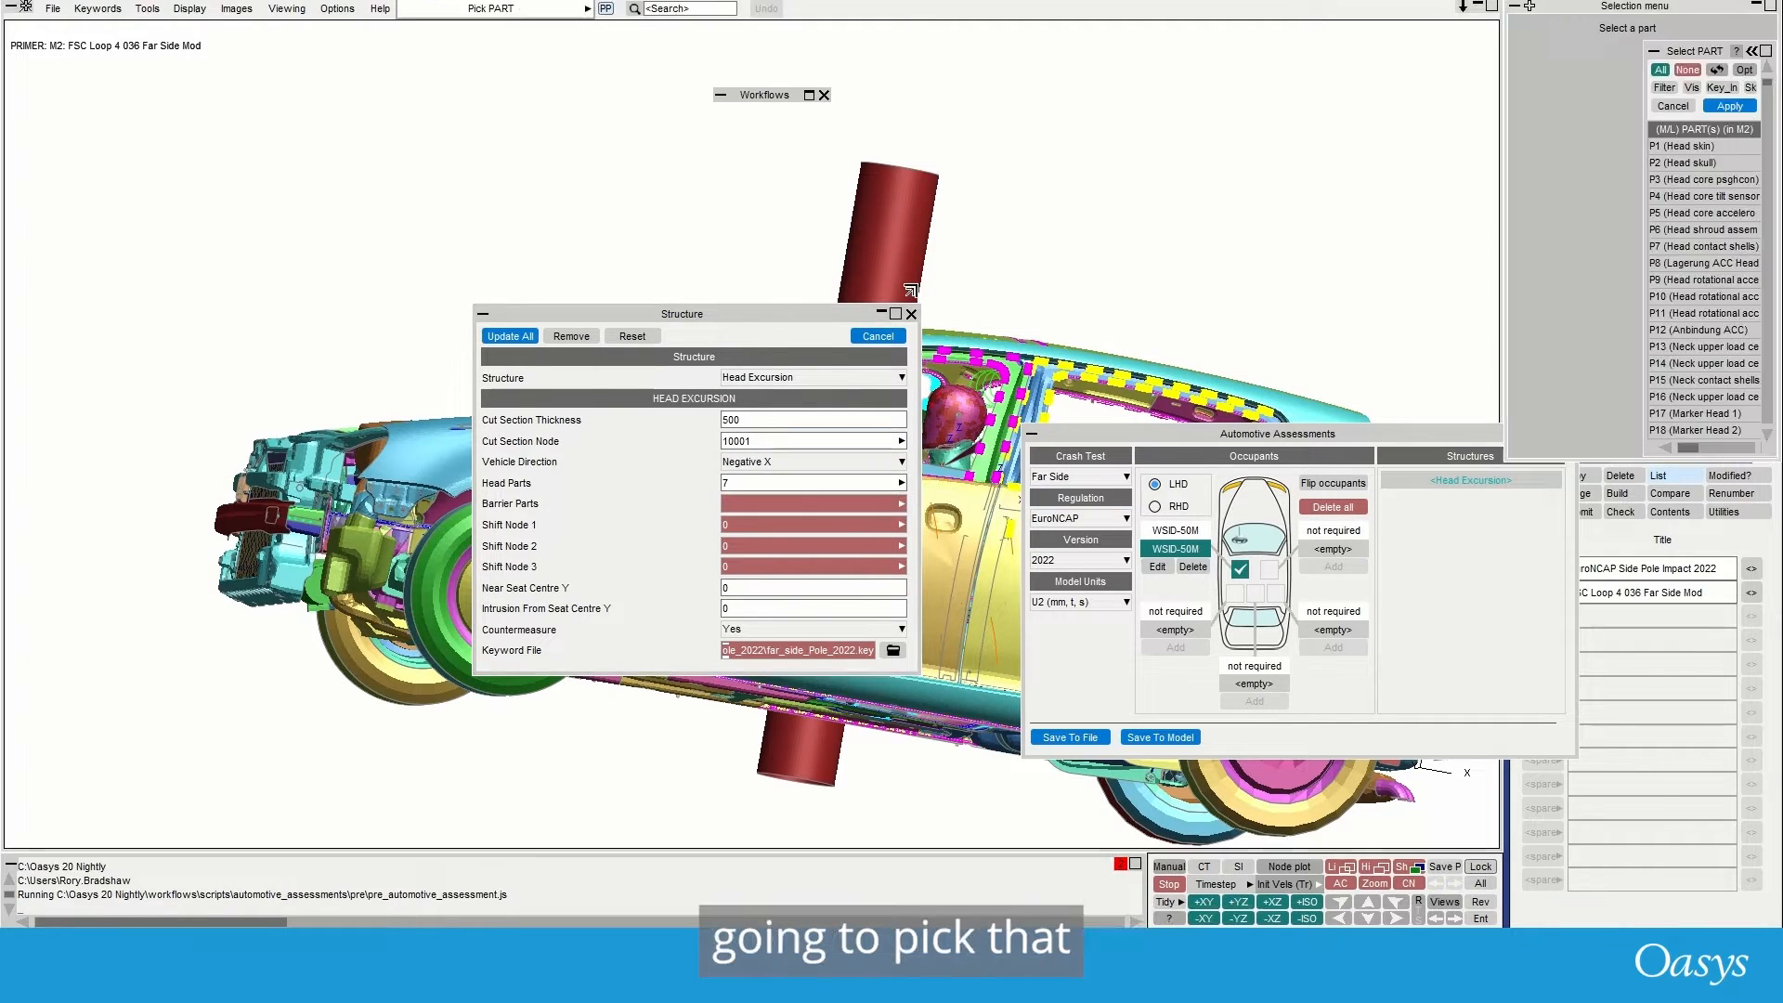
pyautogui.click(897, 241)
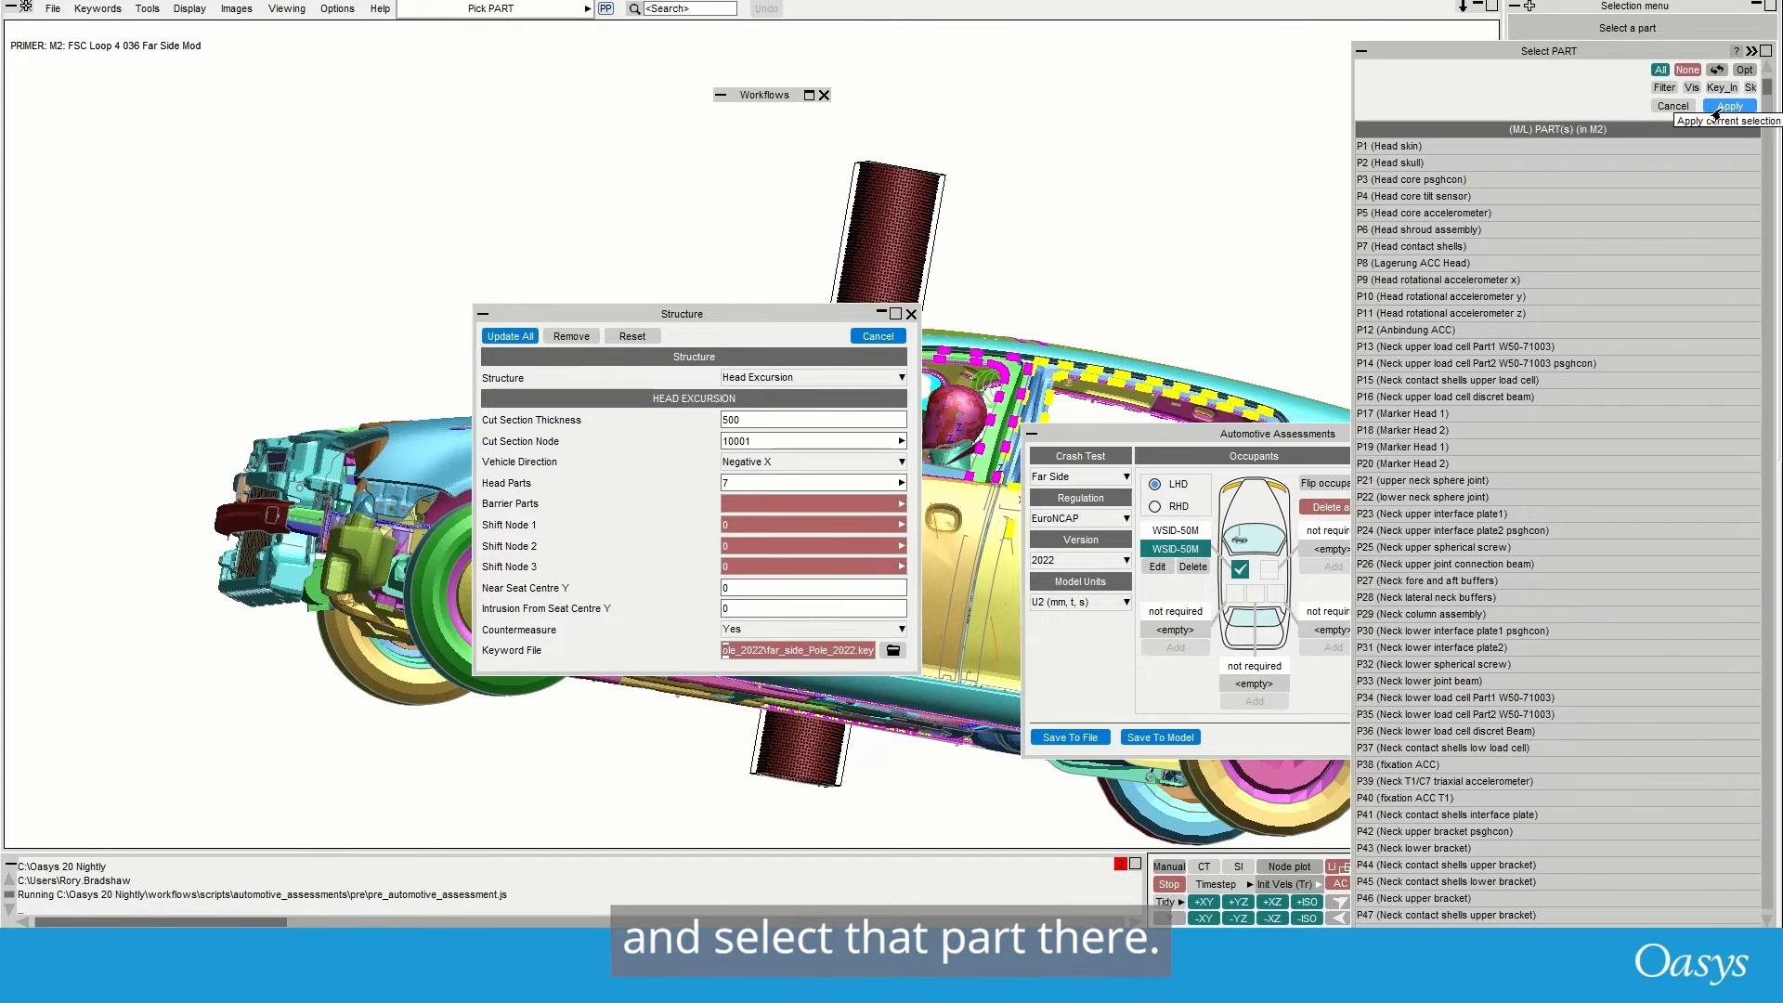
pyautogui.click(1722, 107)
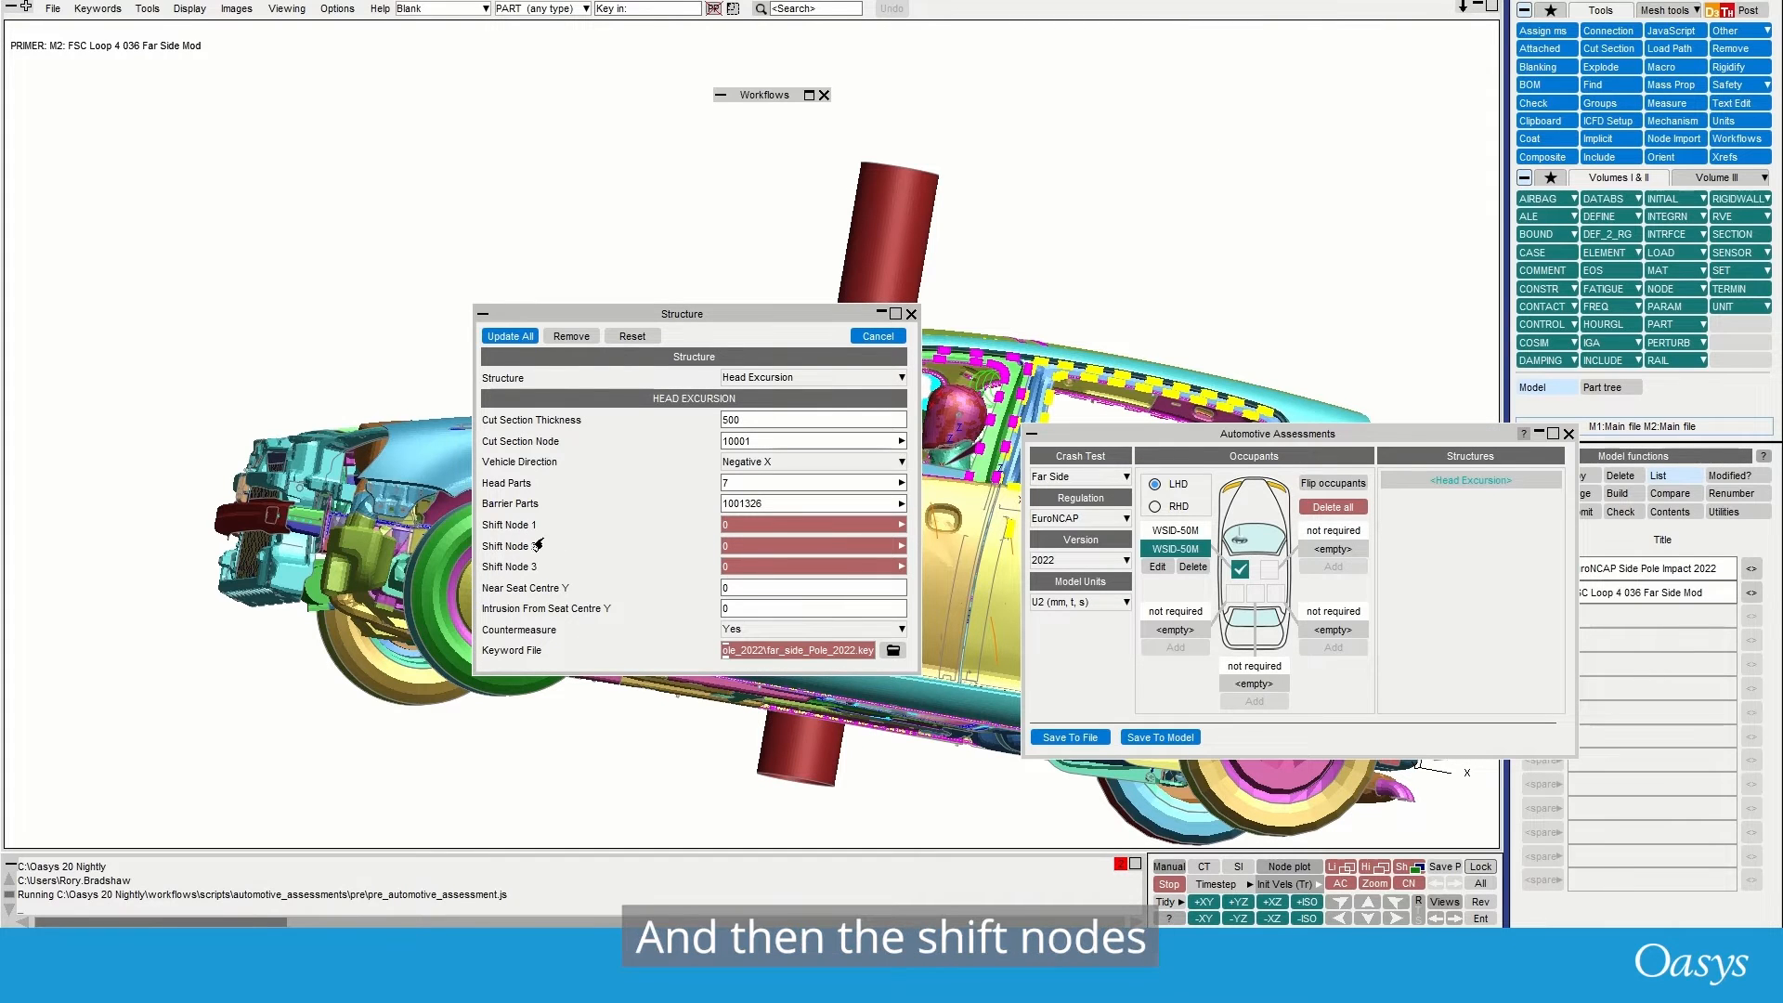
# - Assign Shift Node 1 to node 1355069 on the non-impact side sill, below the front of the driver's door
pyautogui.moveTo(336, 420); pyautogui.dragTo(282, 442)
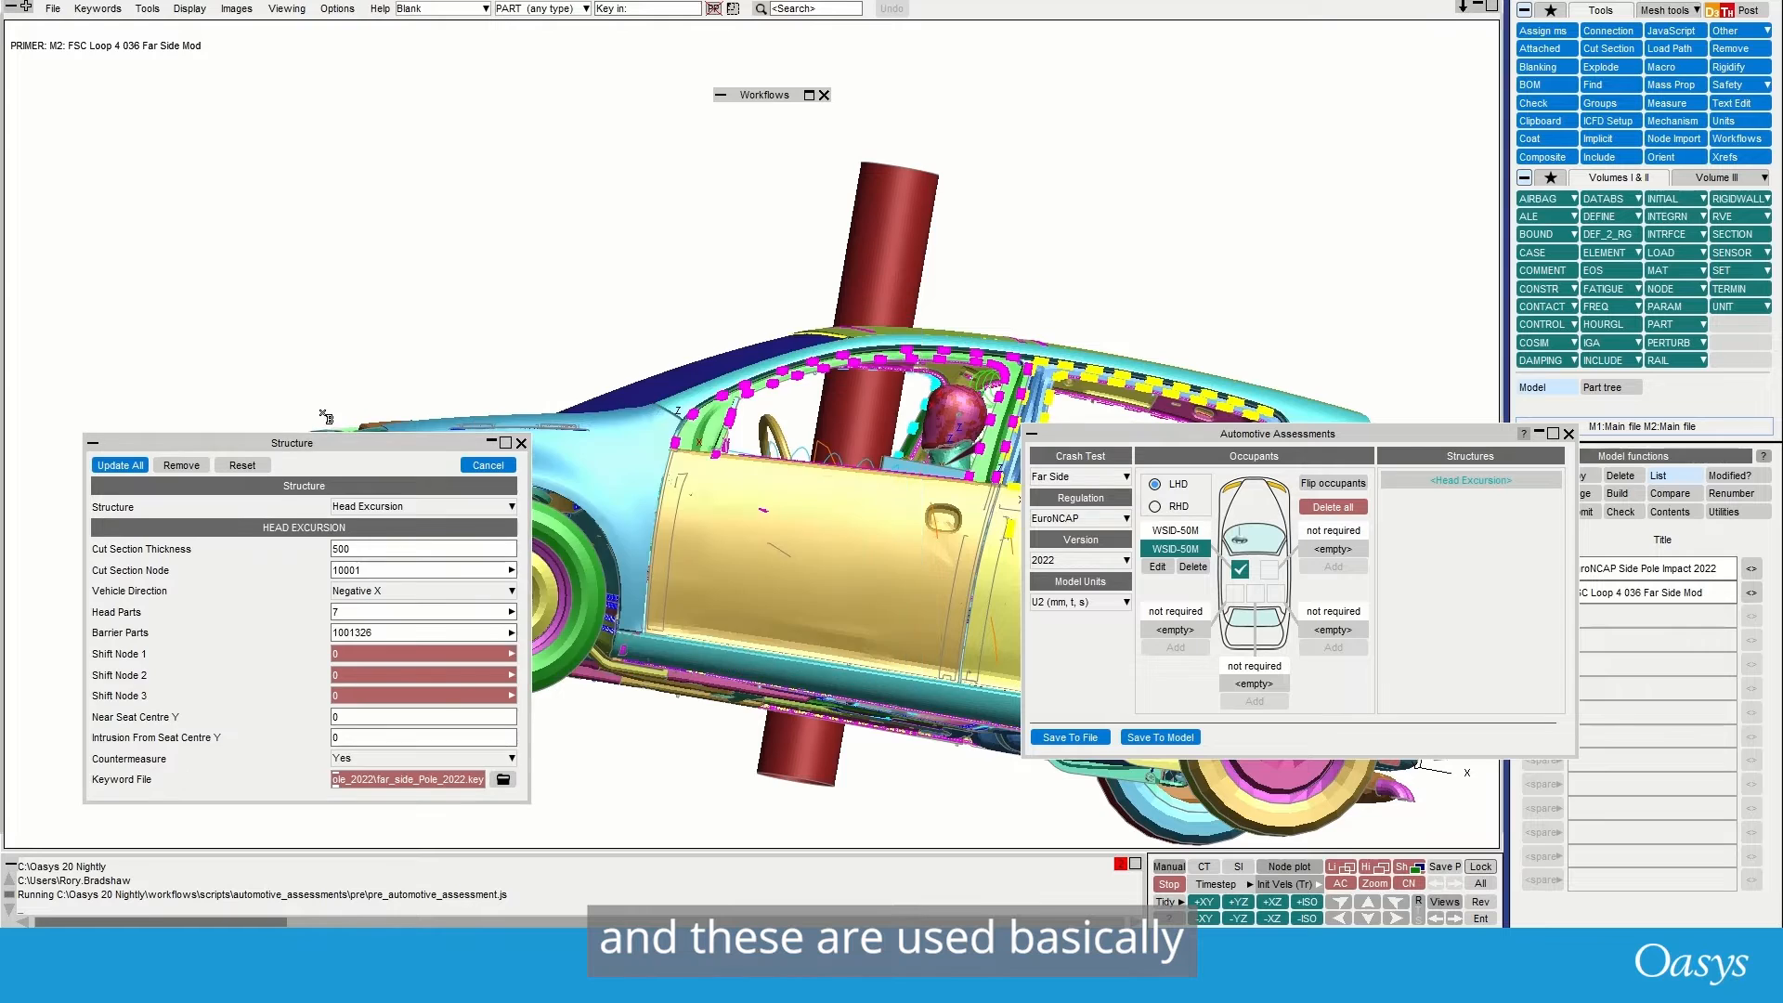
pyautogui.scroll(-7, 411, 281)
pyautogui.keyDown('shift'); pyautogui.moveTo(568, 257); pyautogui.dragTo(685, 496); pyautogui.keyUp('shift')
pyautogui.keyDown('shift'); pyautogui.moveTo(601, 351); pyautogui.dragTo(619, 349); pyautogui.keyUp('shift')
pyautogui.keyDown('shift'); pyautogui.moveTo(631, 373); pyautogui.dragTo(886, 379, button='middle'); pyautogui.keyUp('shift')
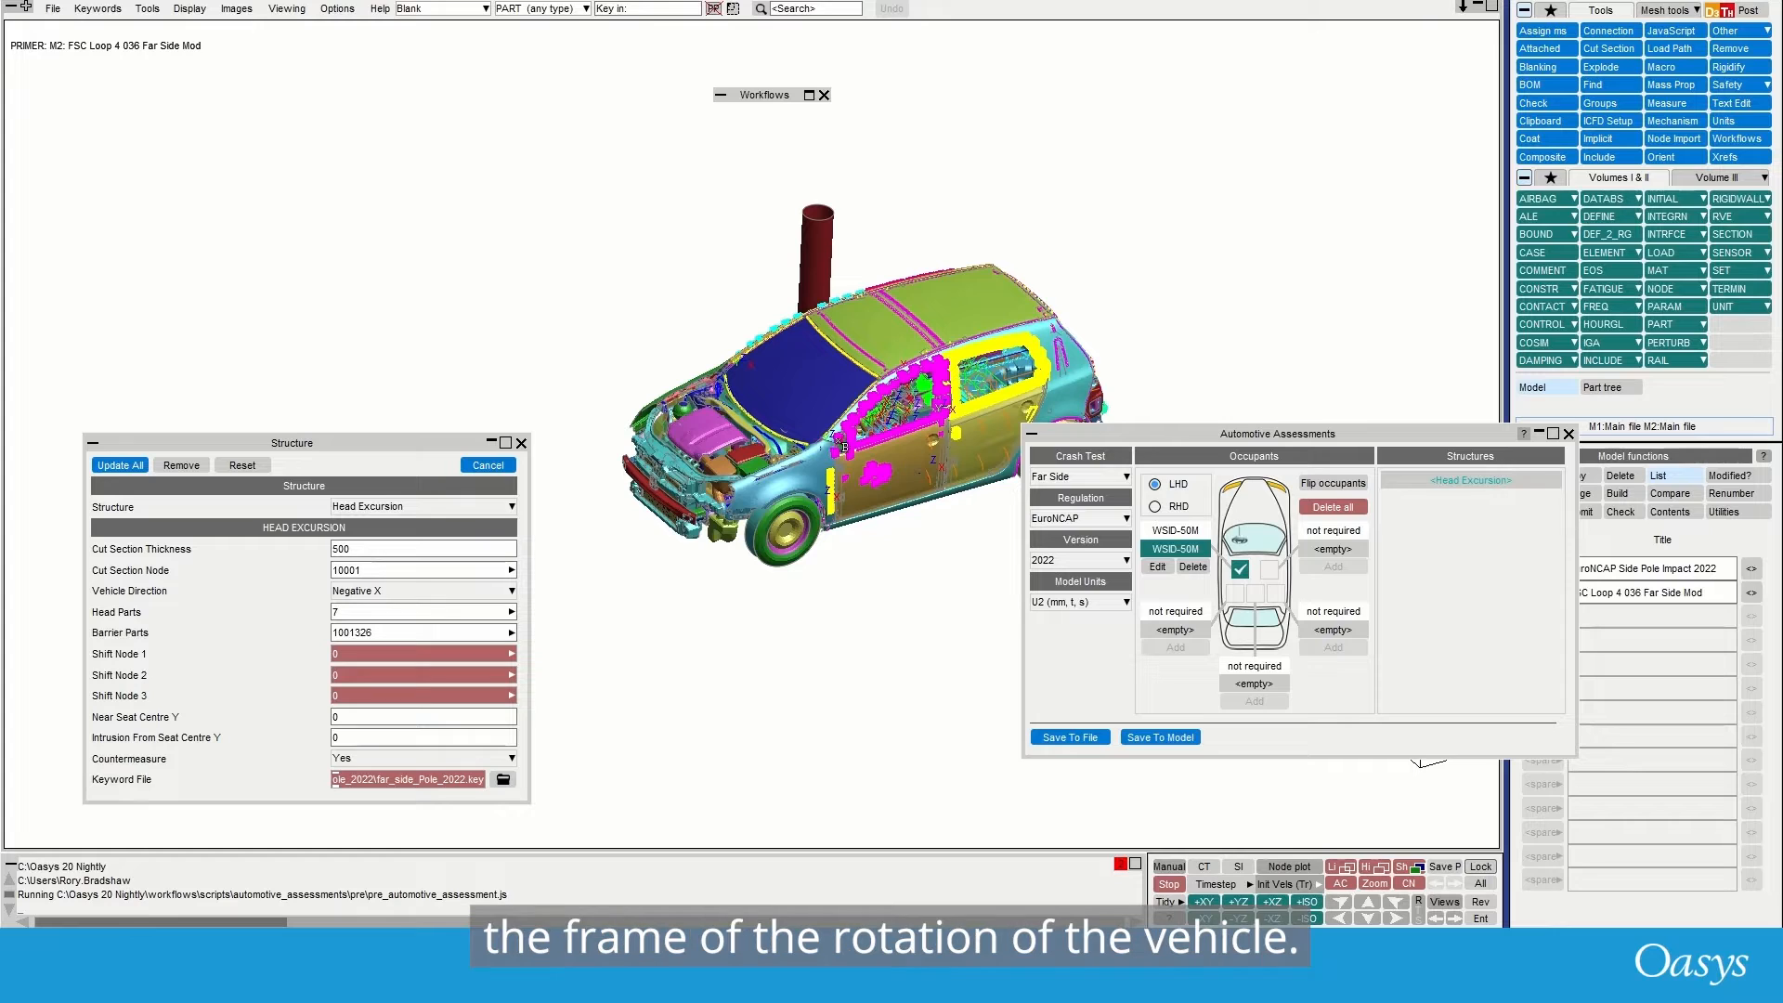
pyautogui.moveTo(1171, 434); pyautogui.dragTo(1099, 564)
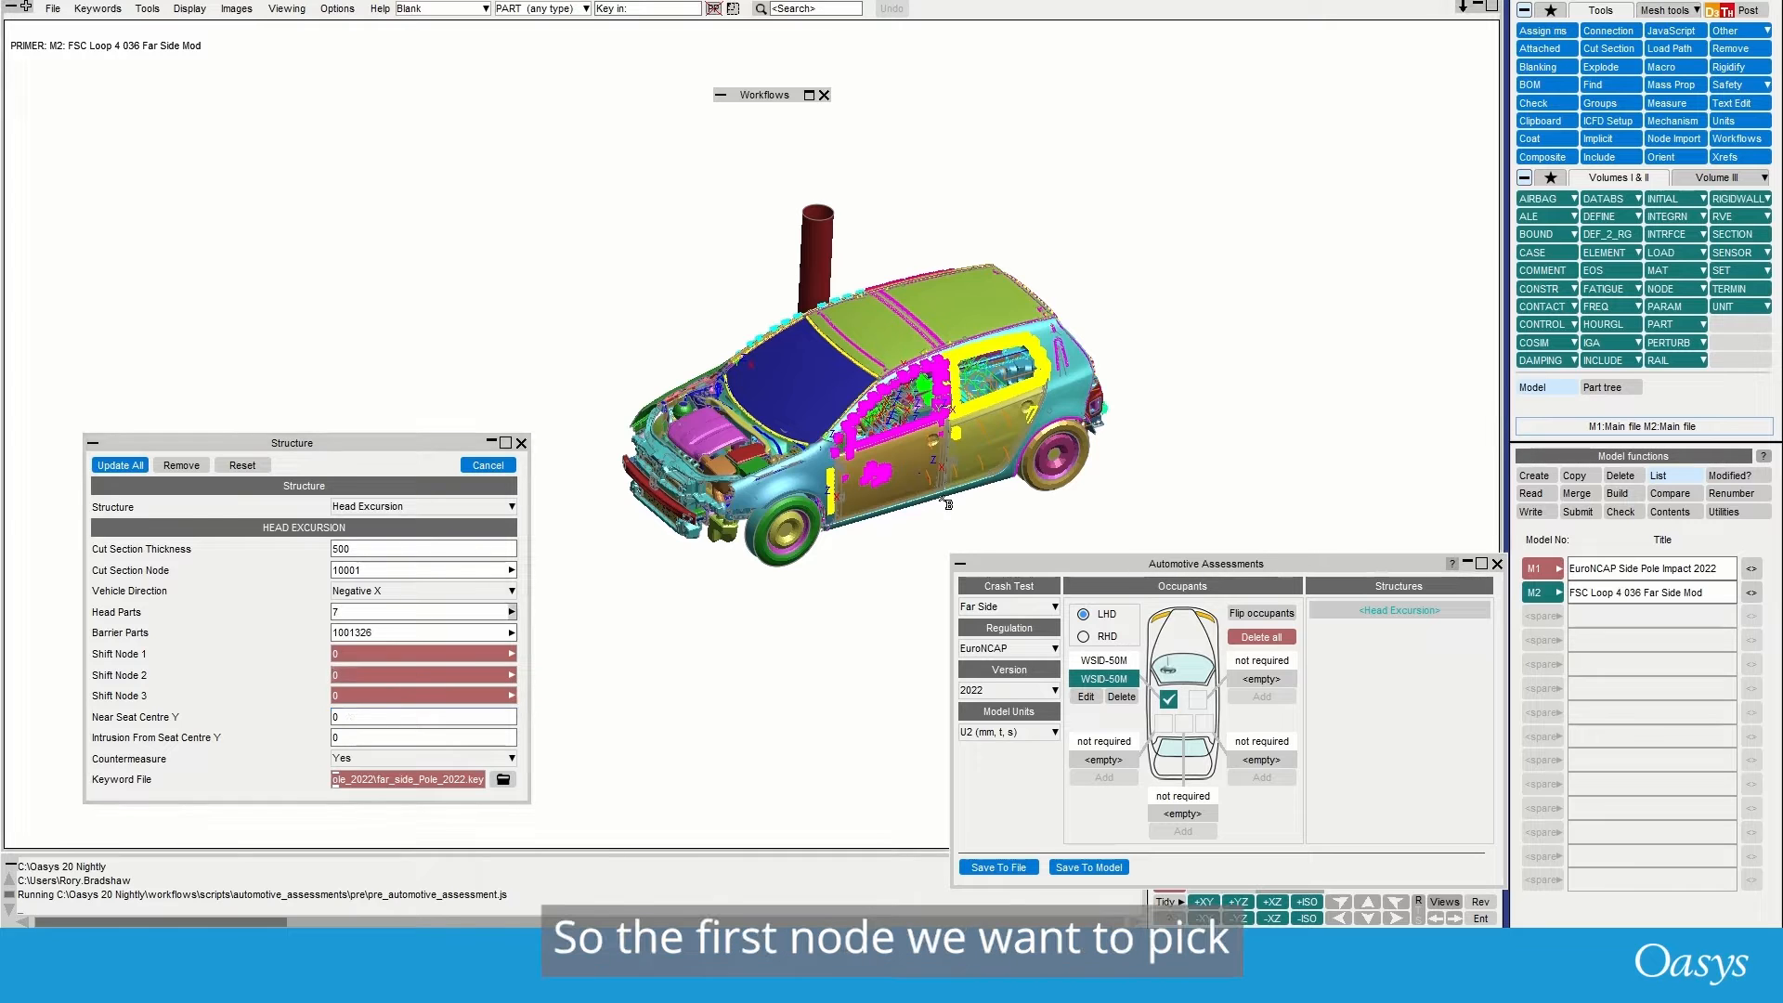
pyautogui.scroll(5, 994, 495)
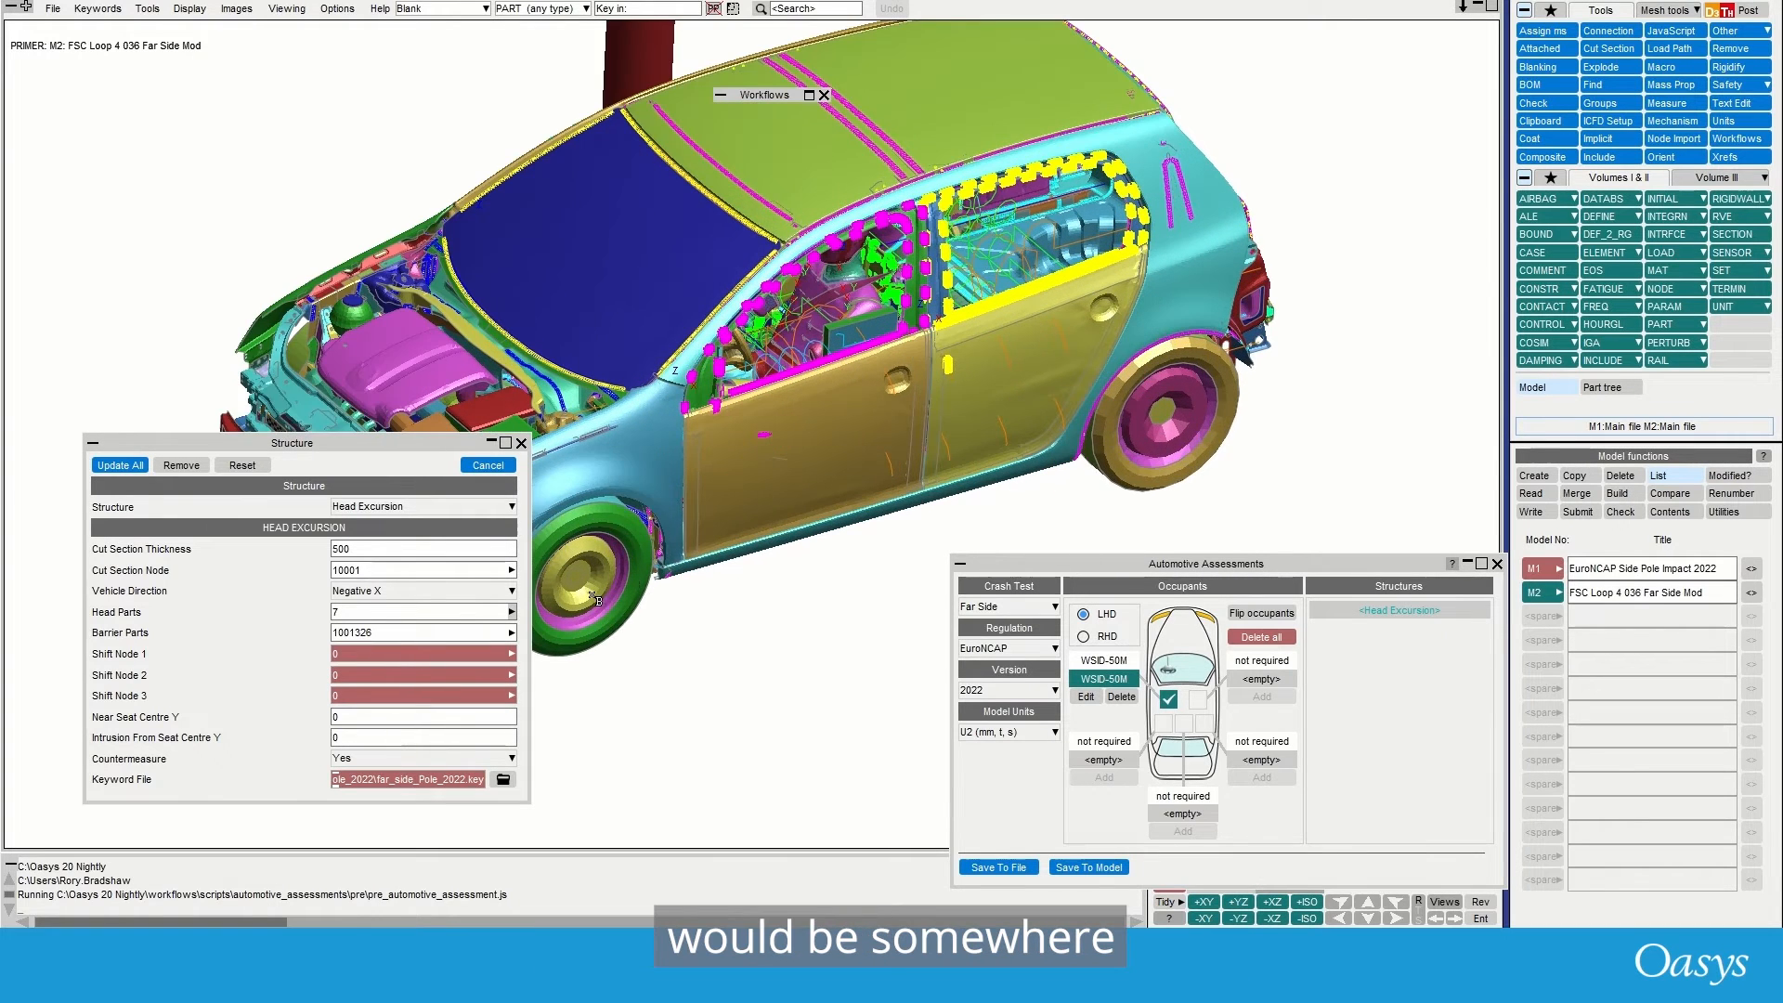
pyautogui.scroll(-5, 703, 577)
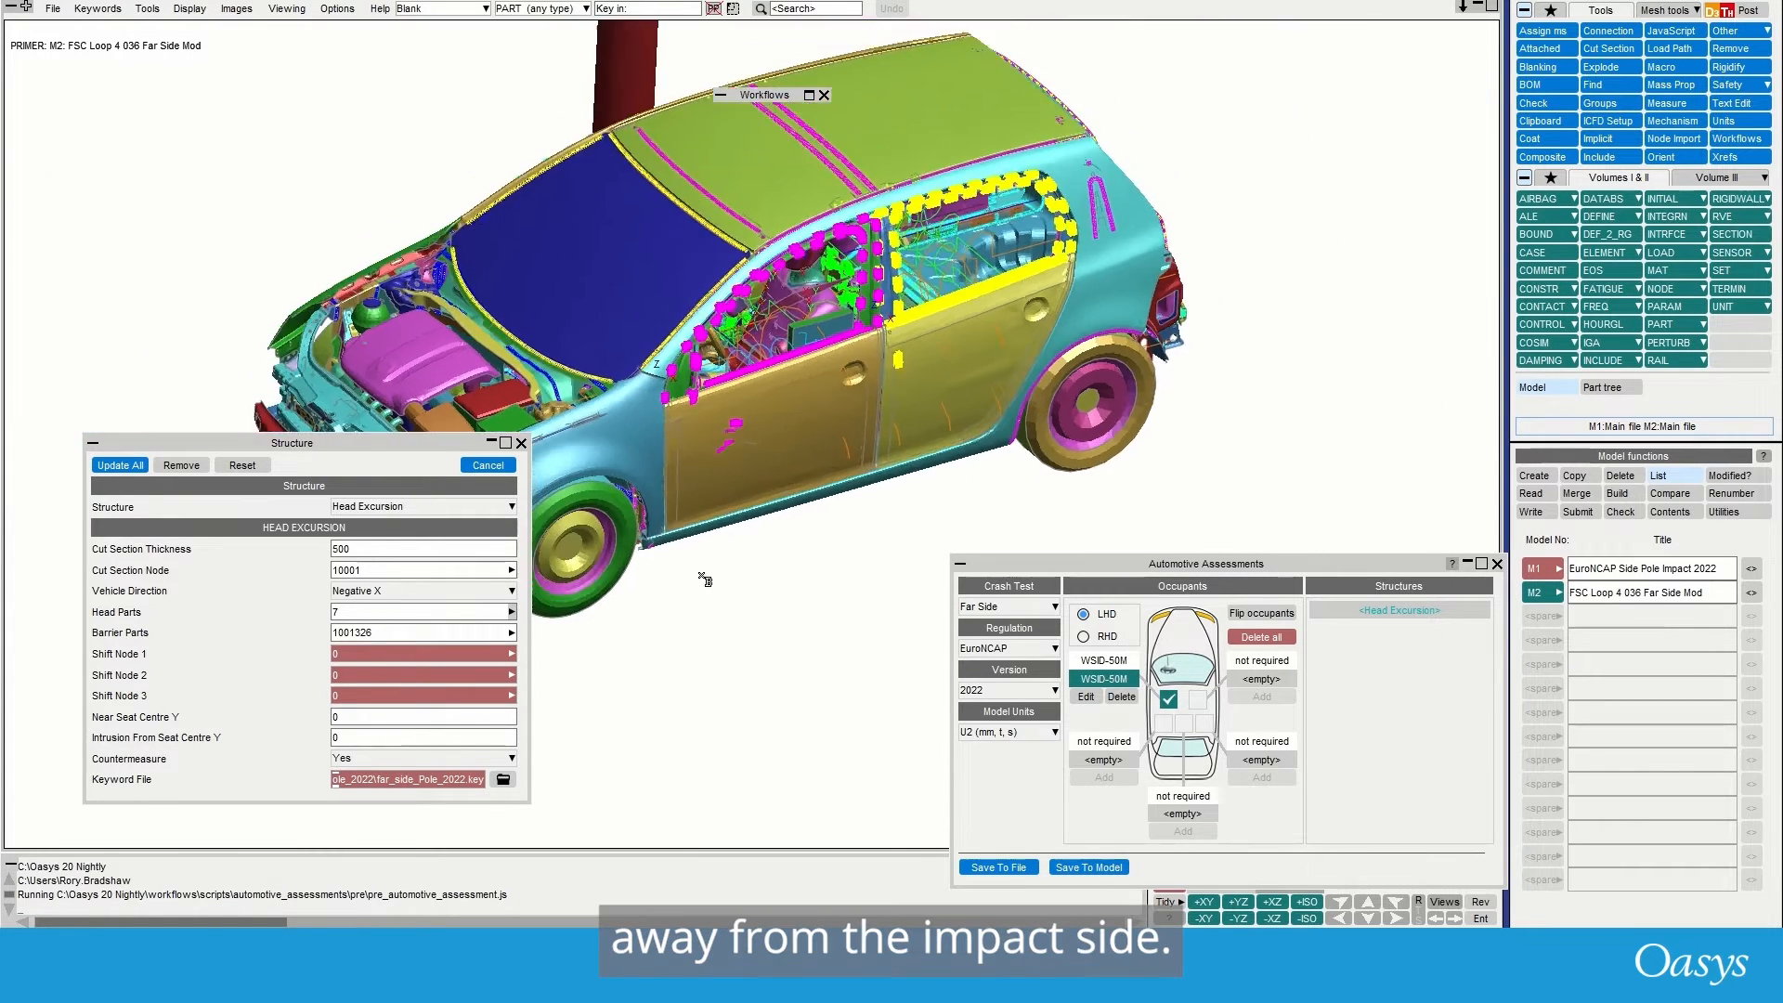
pyautogui.scroll(3, 697, 551)
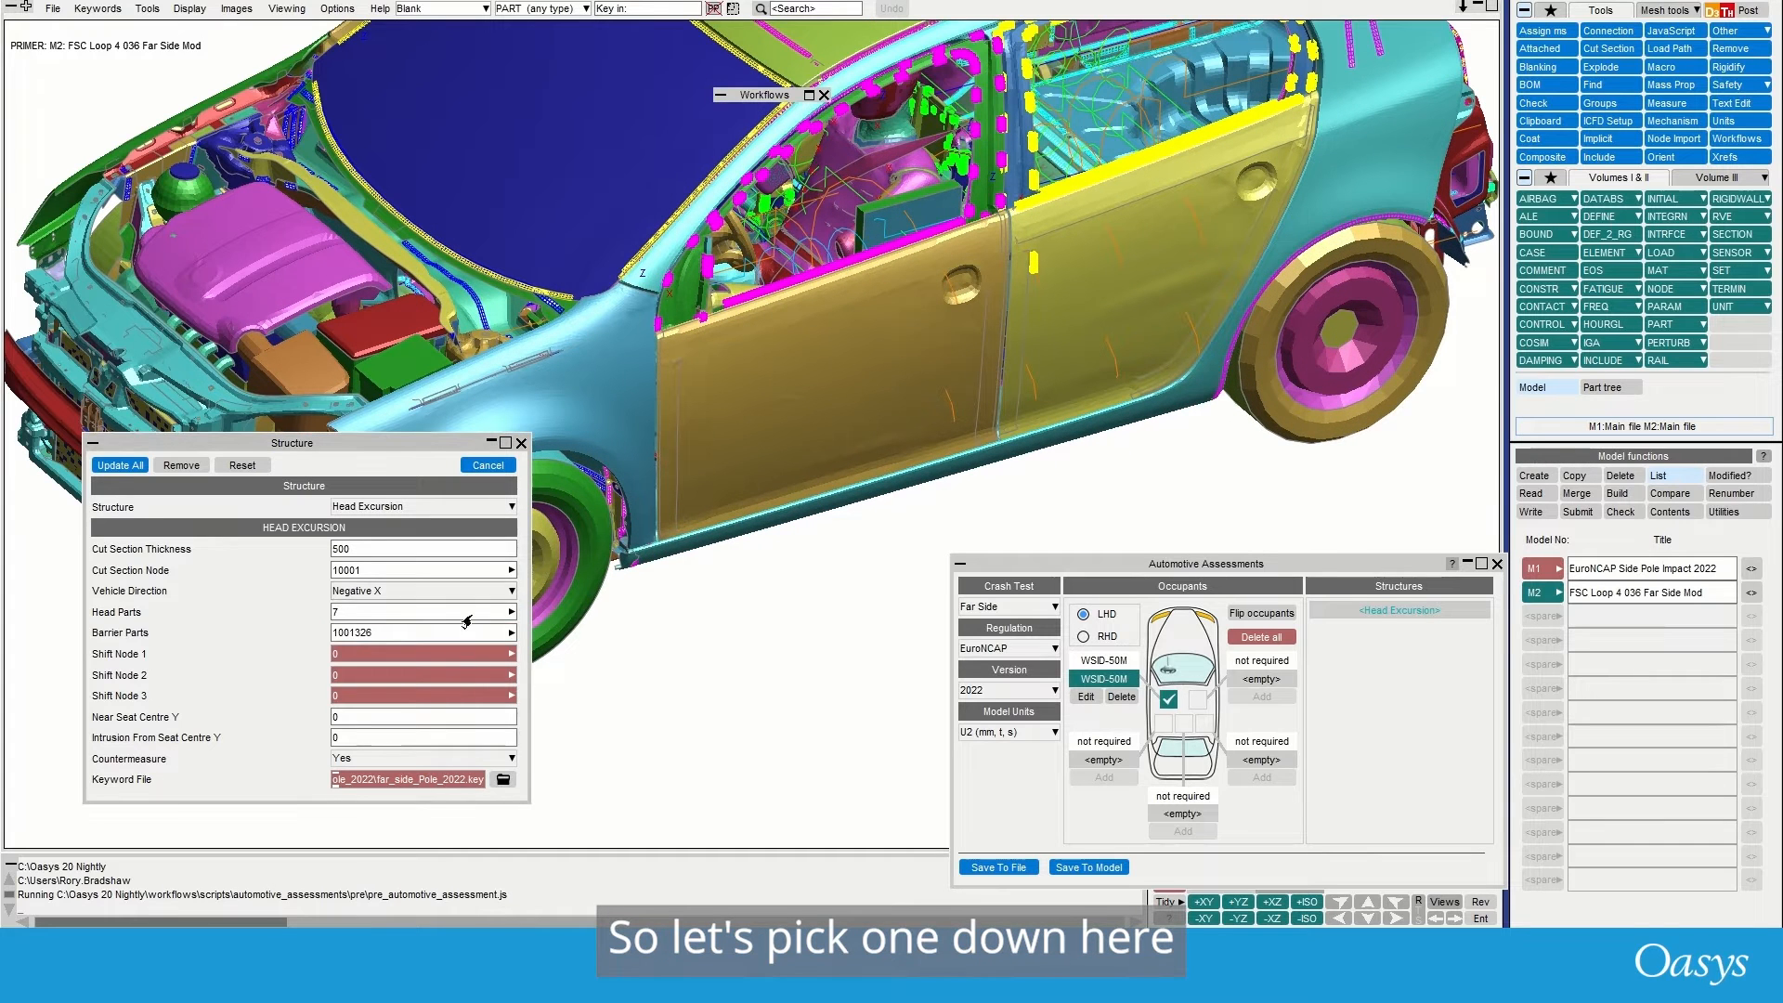
pyautogui.click(512, 654)
pyautogui.click(529, 654)
pyautogui.click(717, 536)
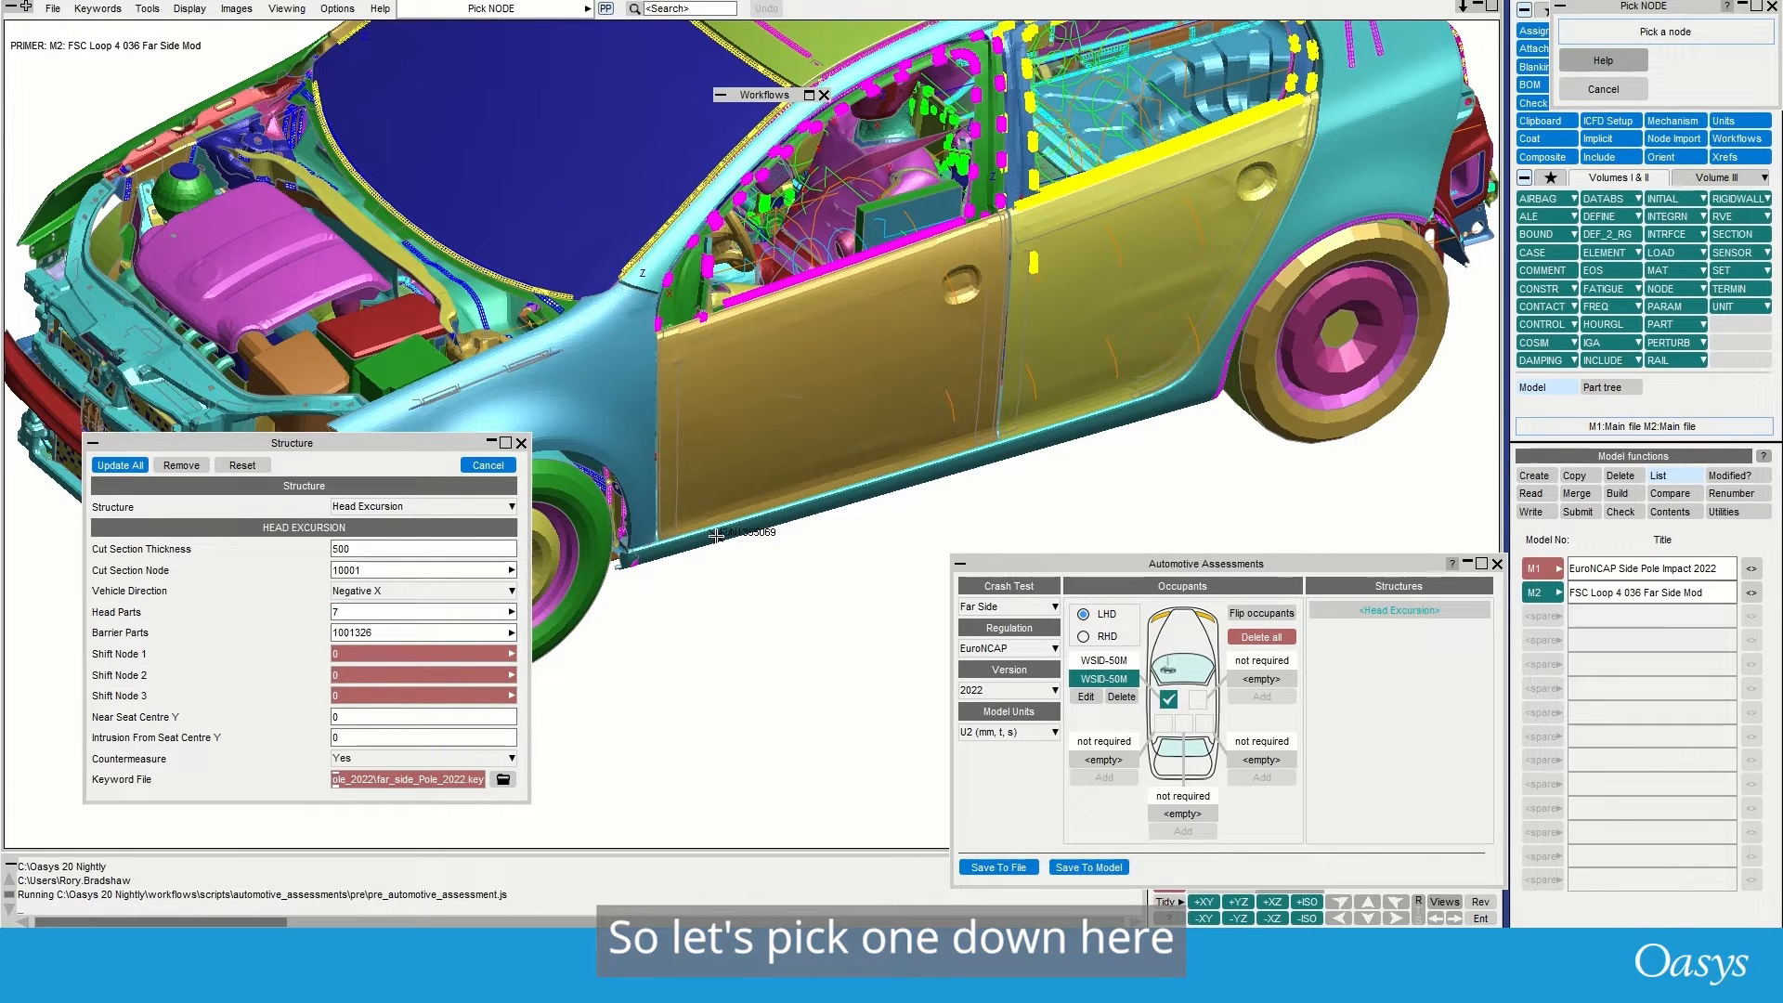
# - Assign Shift Node 2 to node 1356430 on the same sill, below the gap between the front and rear doors
pyautogui.click(512, 675)
pyautogui.click(539, 676)
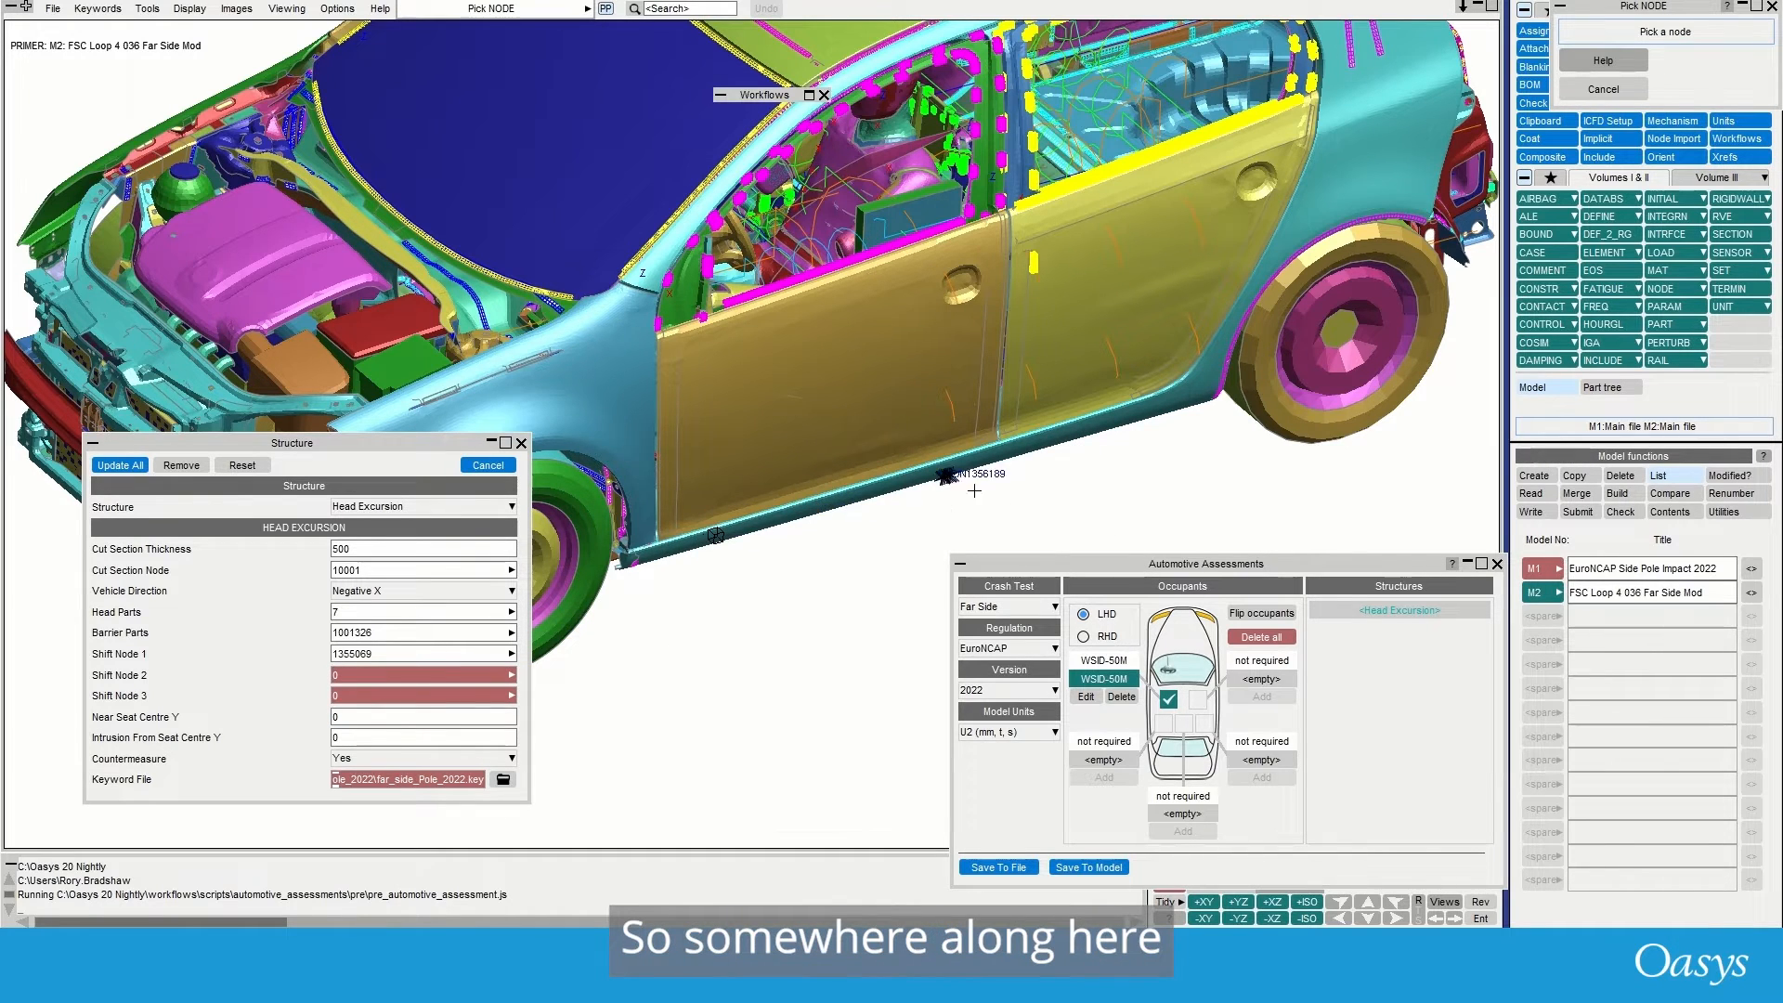
pyautogui.scroll(3, 1010, 456)
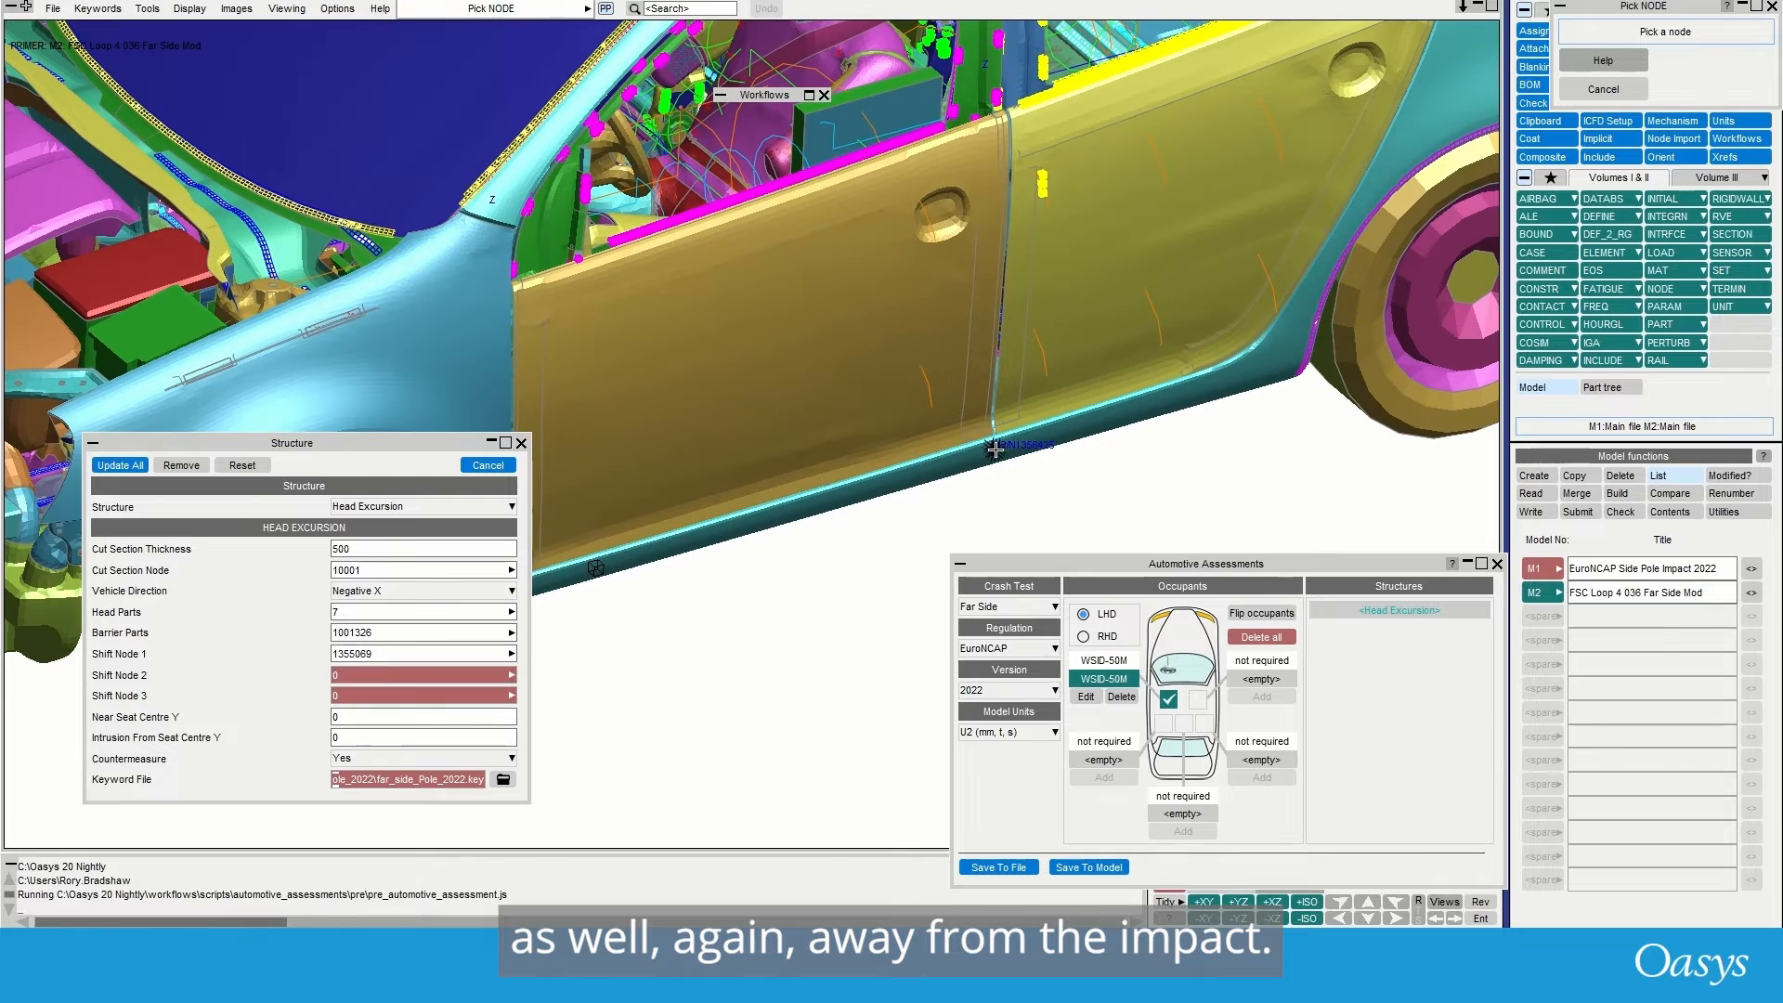
pyautogui.click(999, 449)
# - Assign Shift Node 3 to node 1750434 on the non-impact side pillar between the front and rear door windows
pyautogui.scroll(-5, 674, 622)
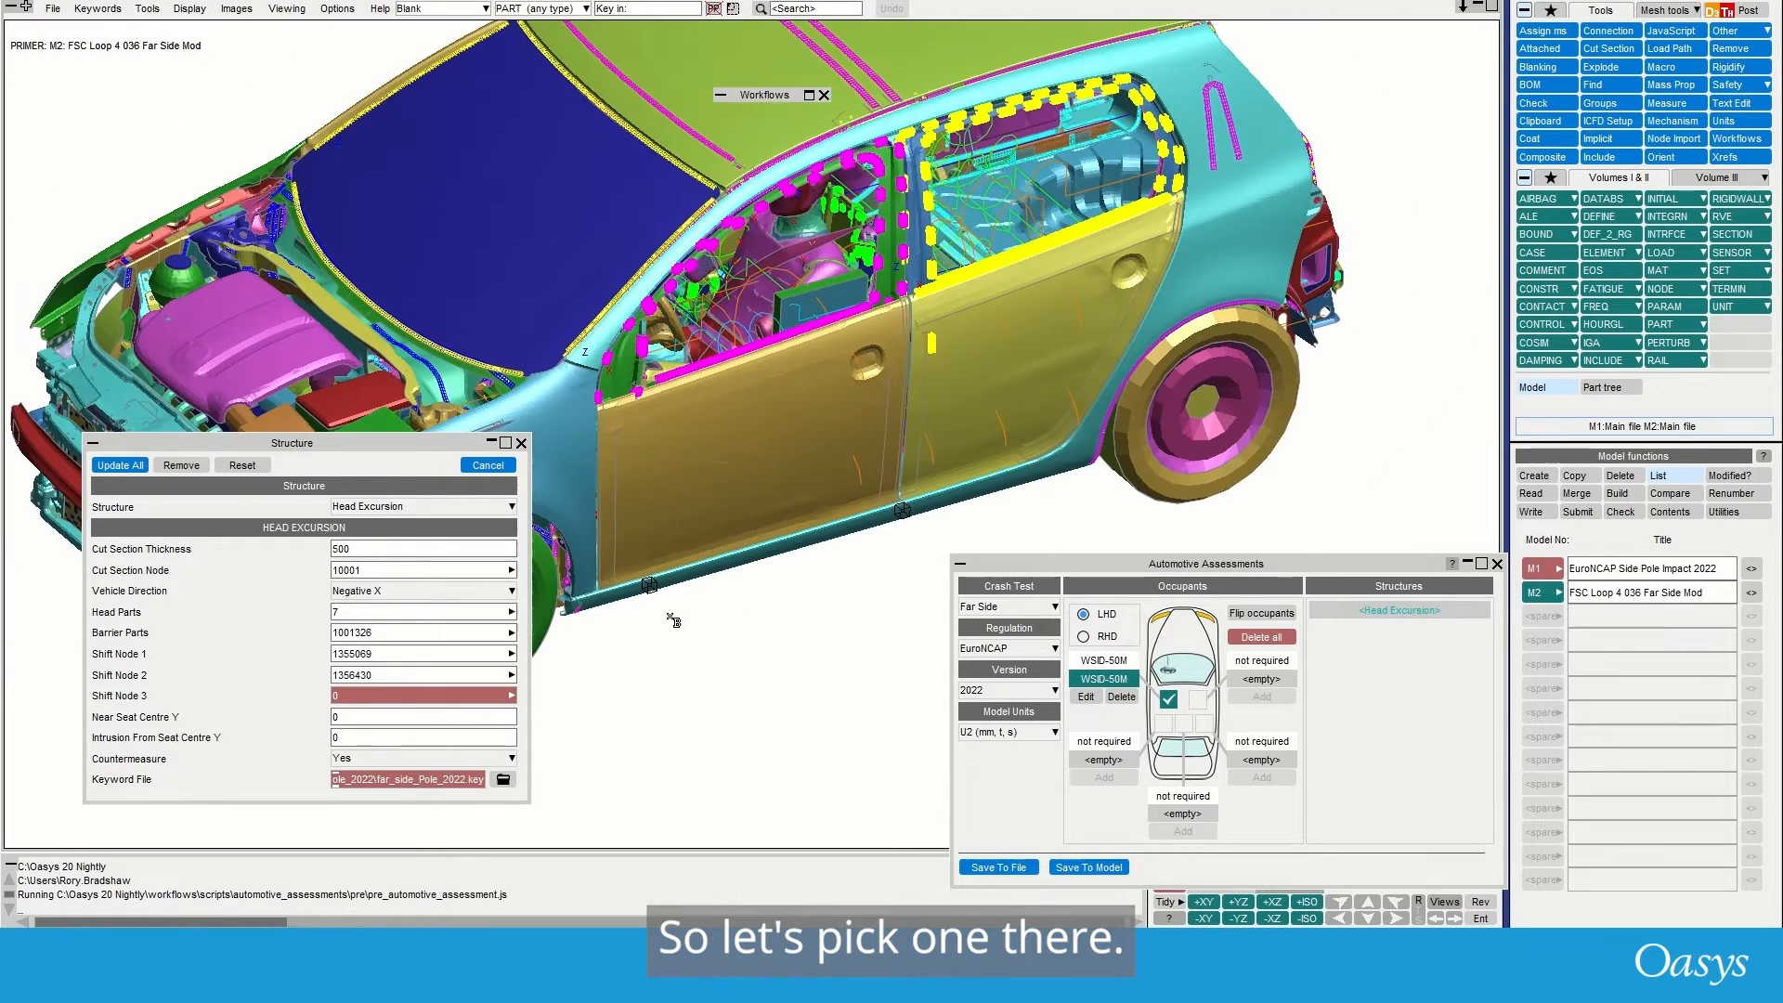
pyautogui.click(506, 697)
pyautogui.click(568, 702)
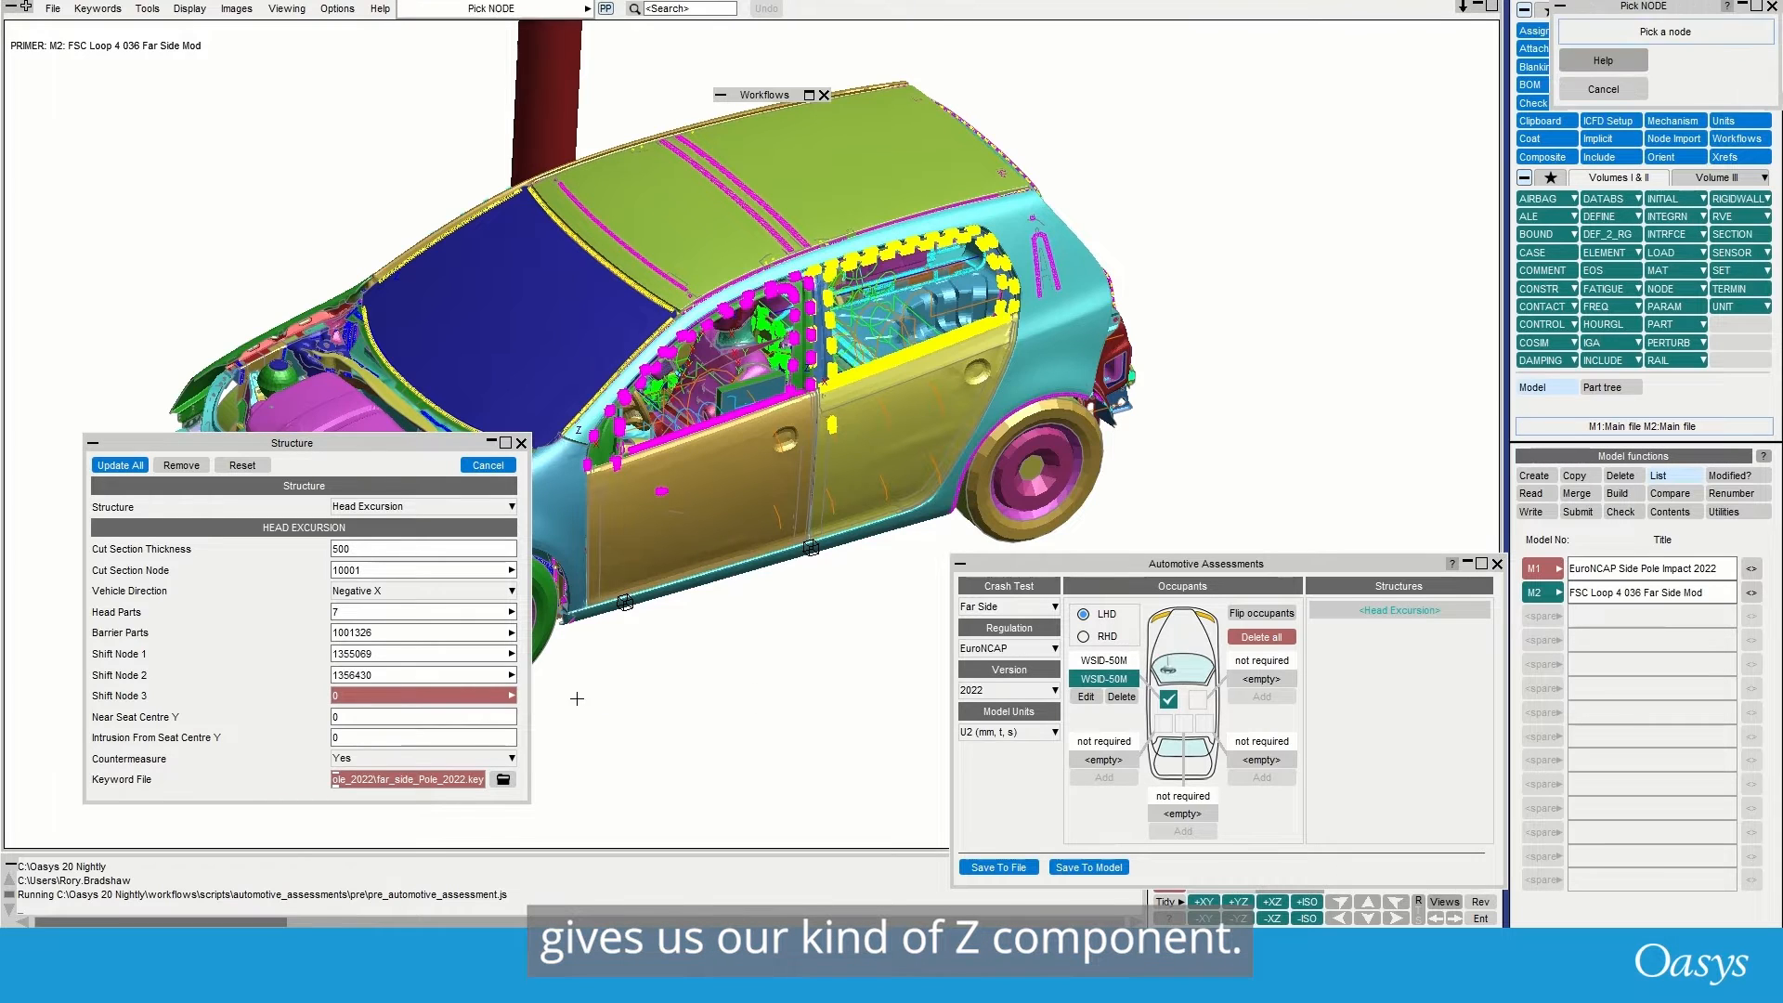
pyautogui.scroll(5, 817, 402)
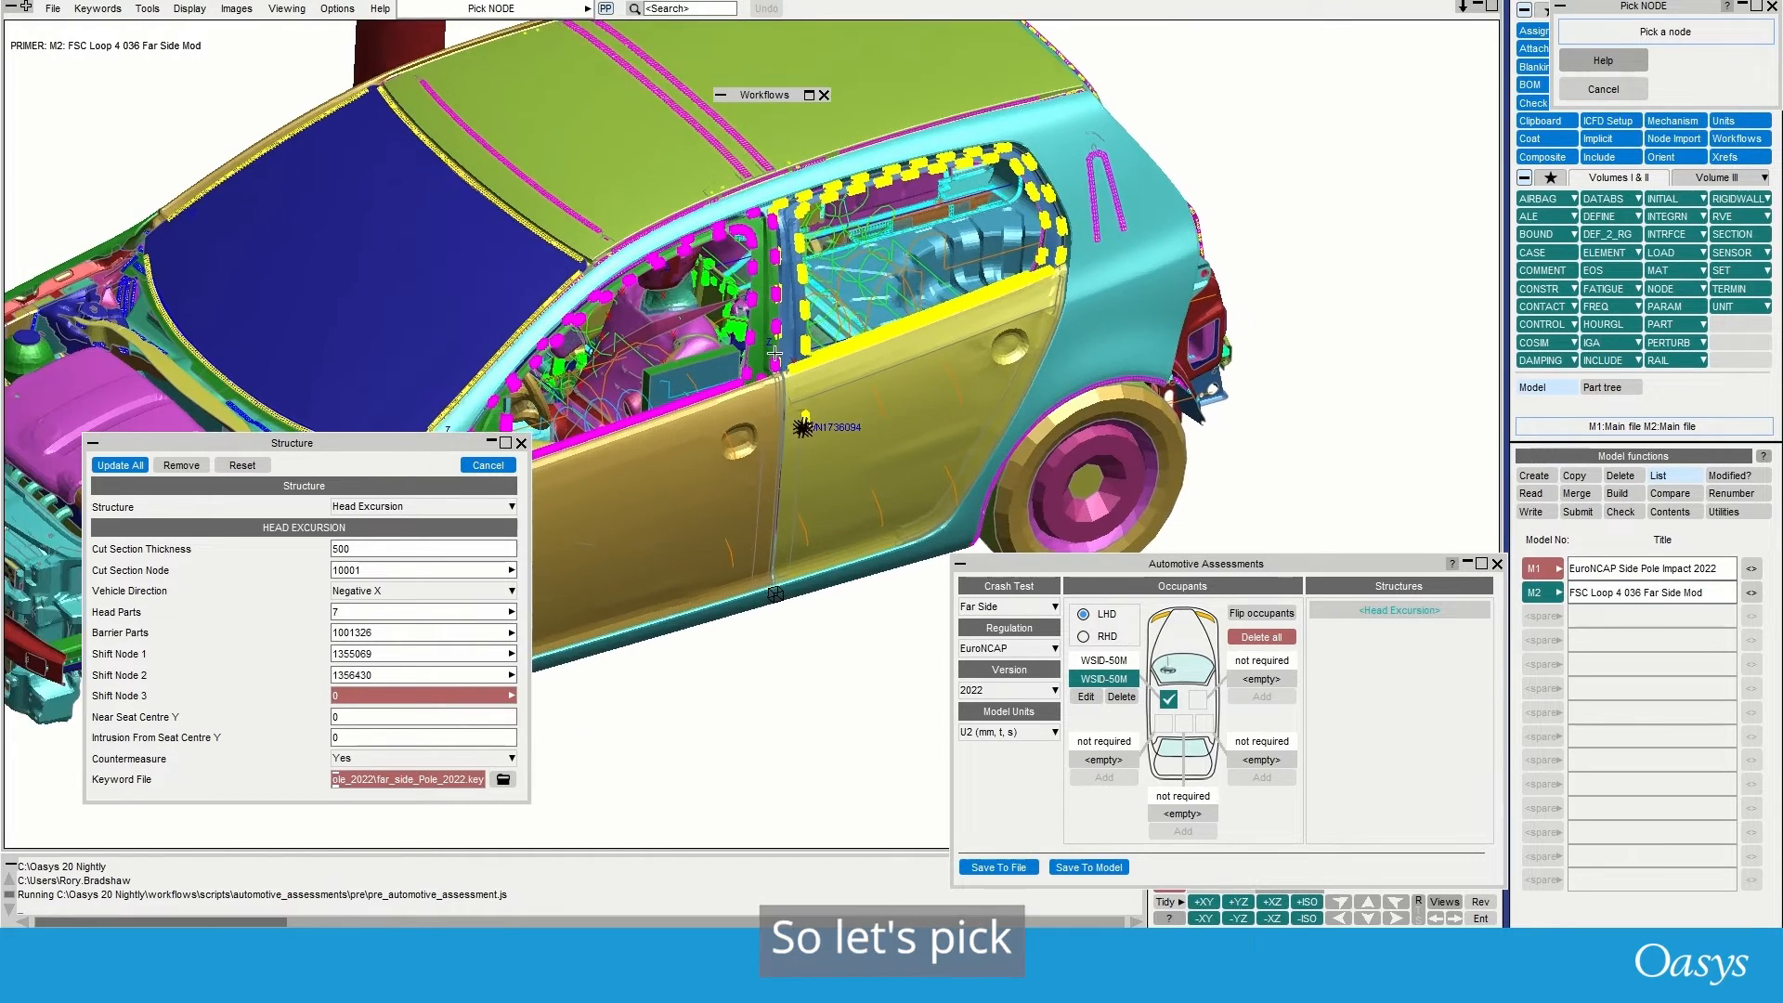
pyautogui.scroll(2, 806, 299)
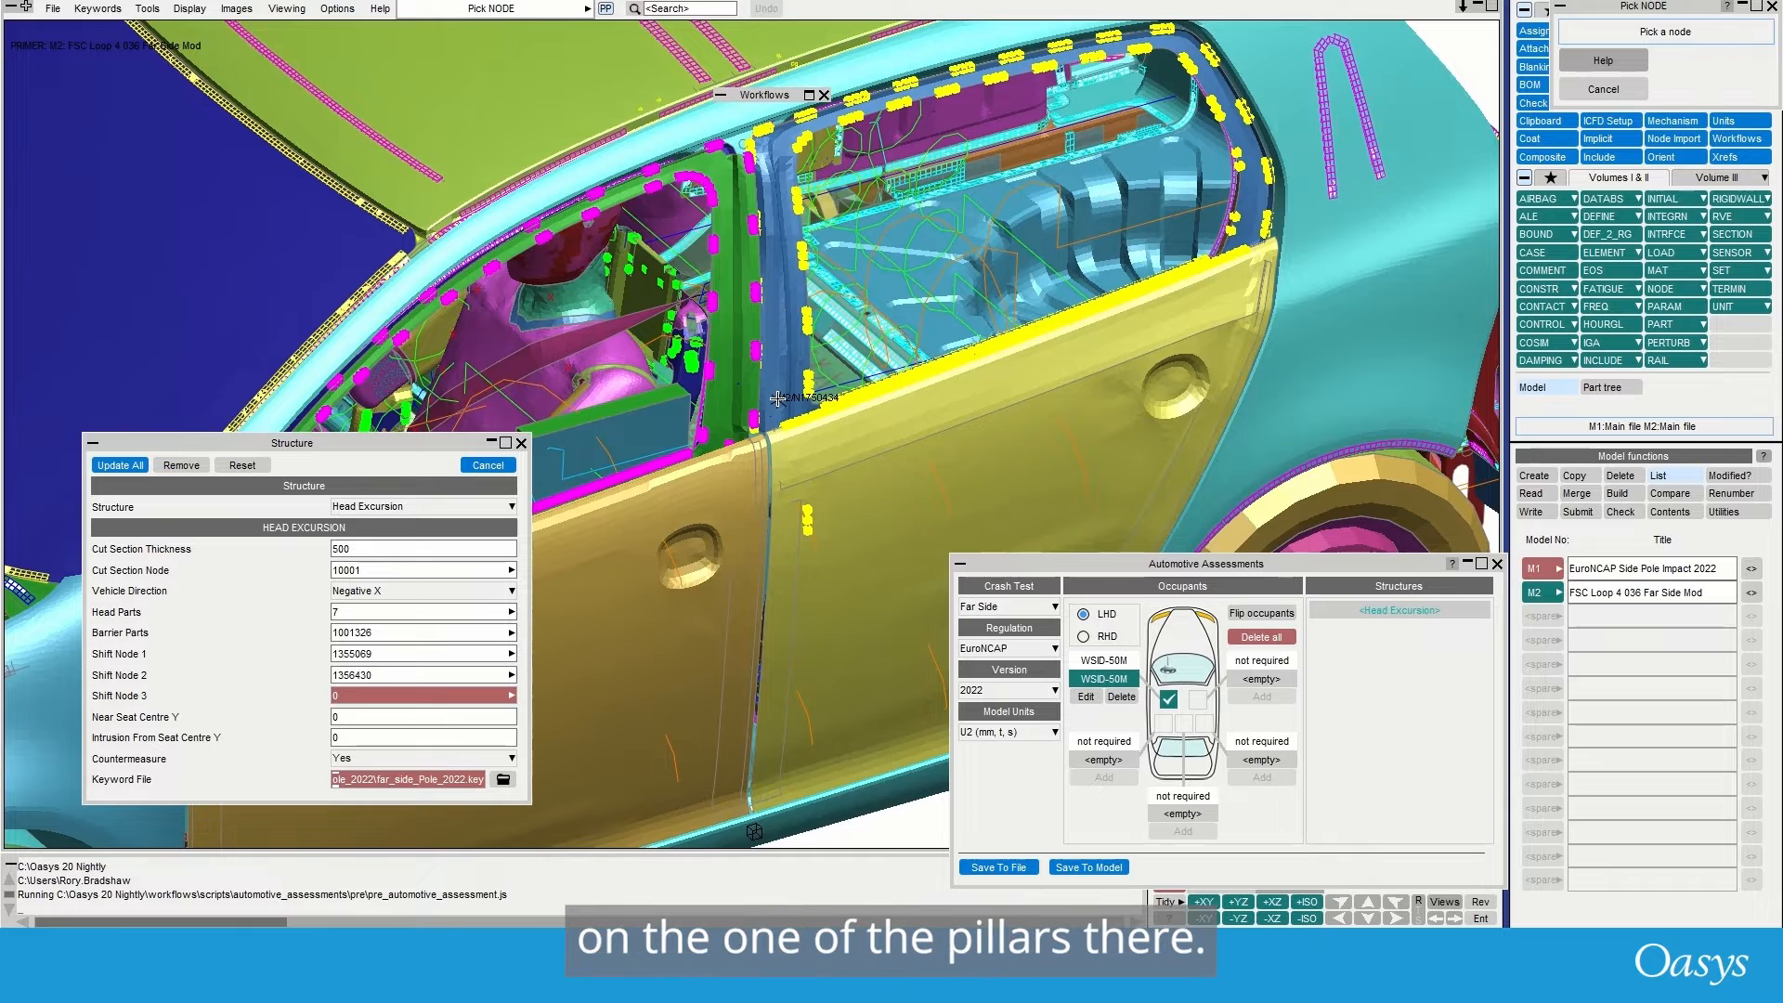
pyautogui.click(779, 398)
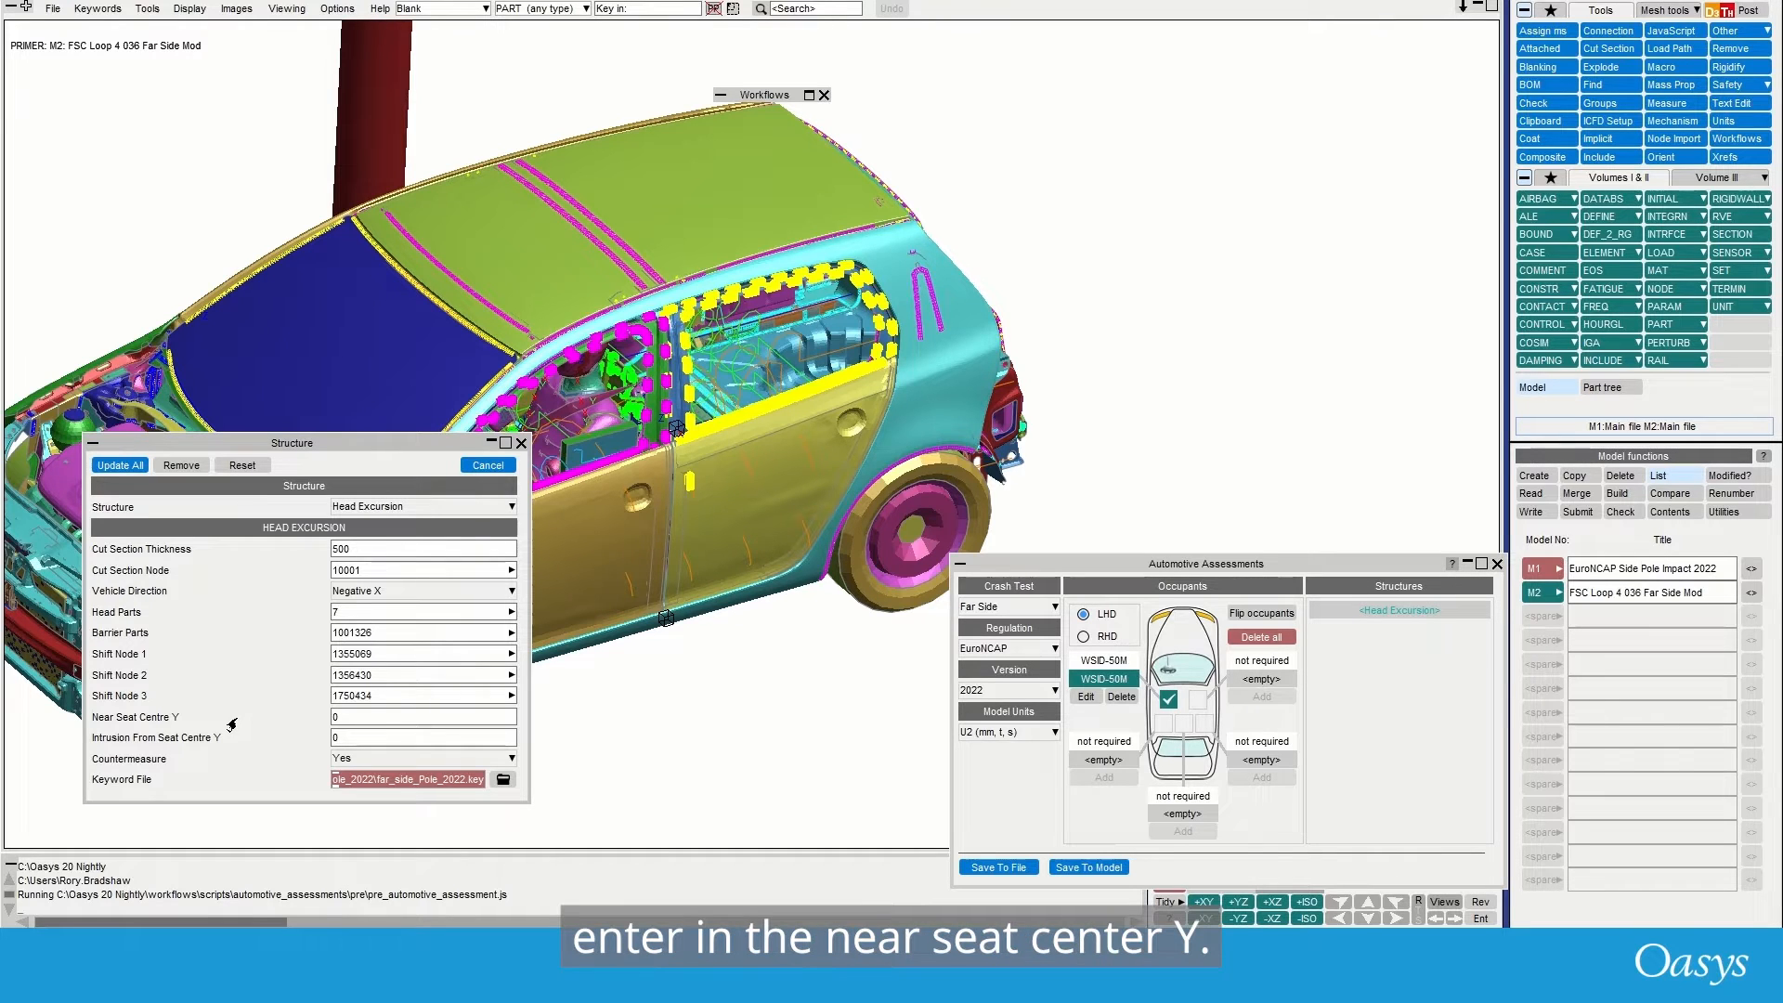
# - Uncover the front of the car from the Automotive Assessments window and blank the windscreen, part P1000184, to expose the front seats
pyautogui.moveTo(1147, 565); pyautogui.dragTo(1111, 83)
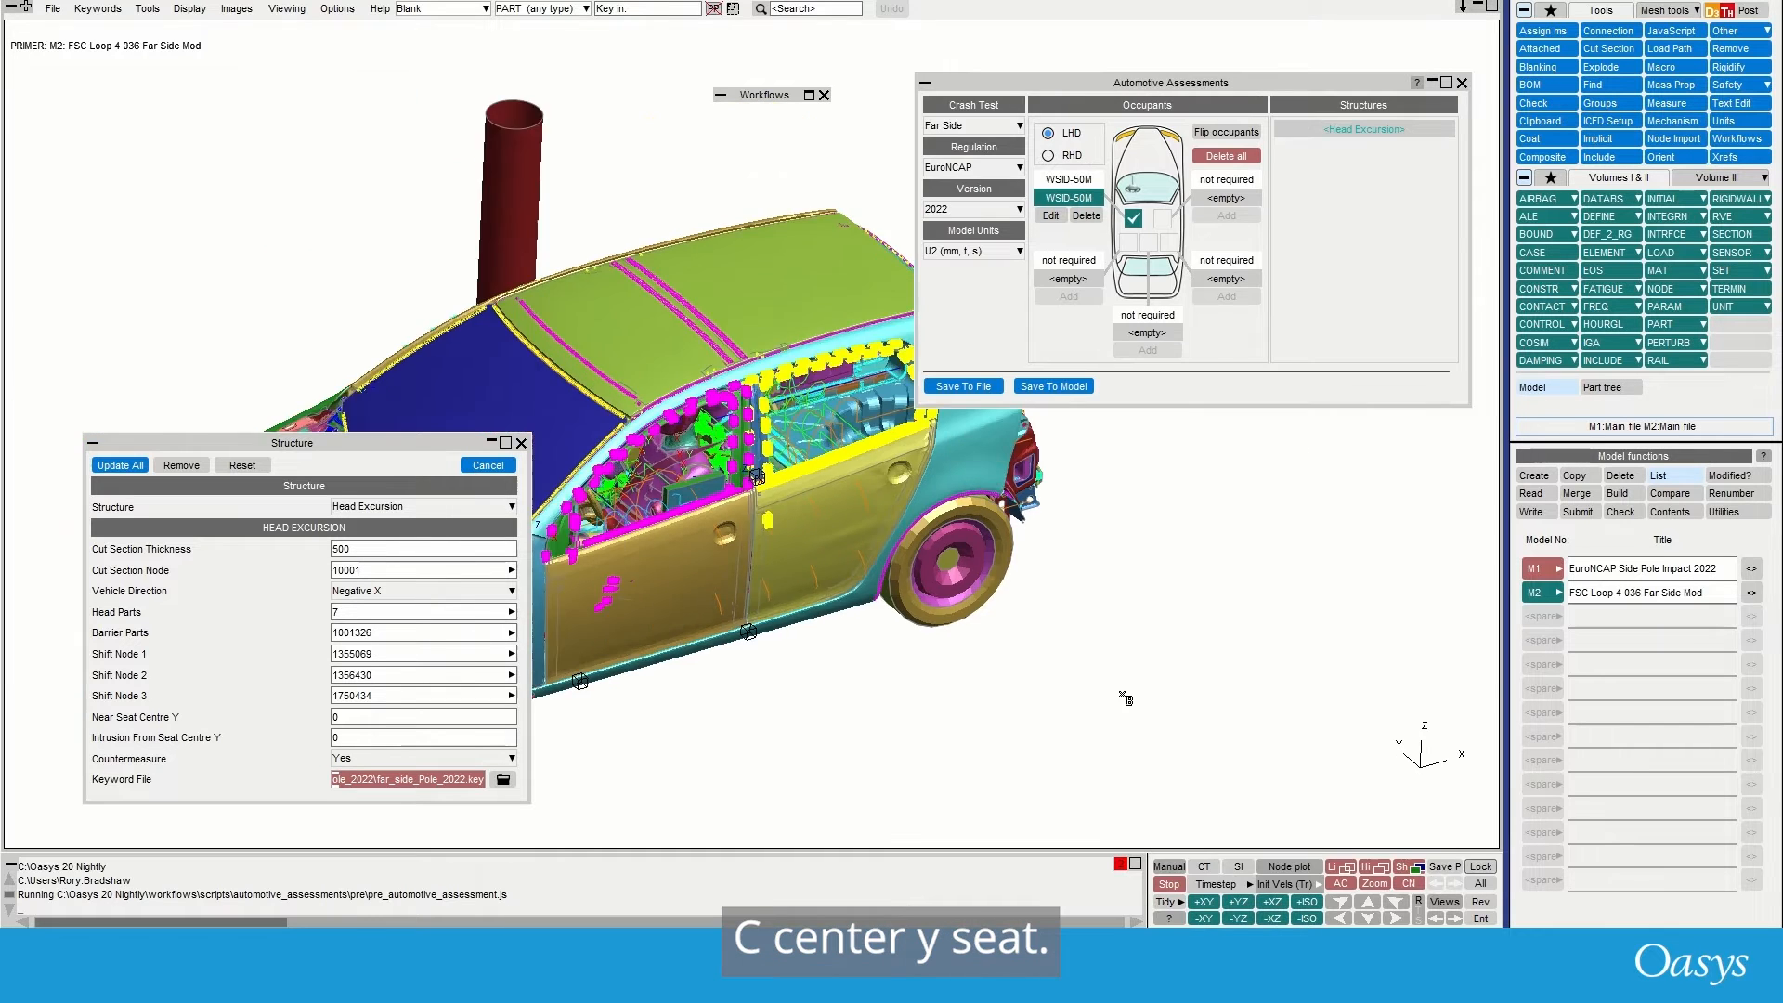
pyautogui.scroll(-5, 1123, 695)
pyautogui.keyDown('shift'); pyautogui.moveTo(1084, 643); pyautogui.dragTo(1016, 686); pyautogui.keyUp('shift')
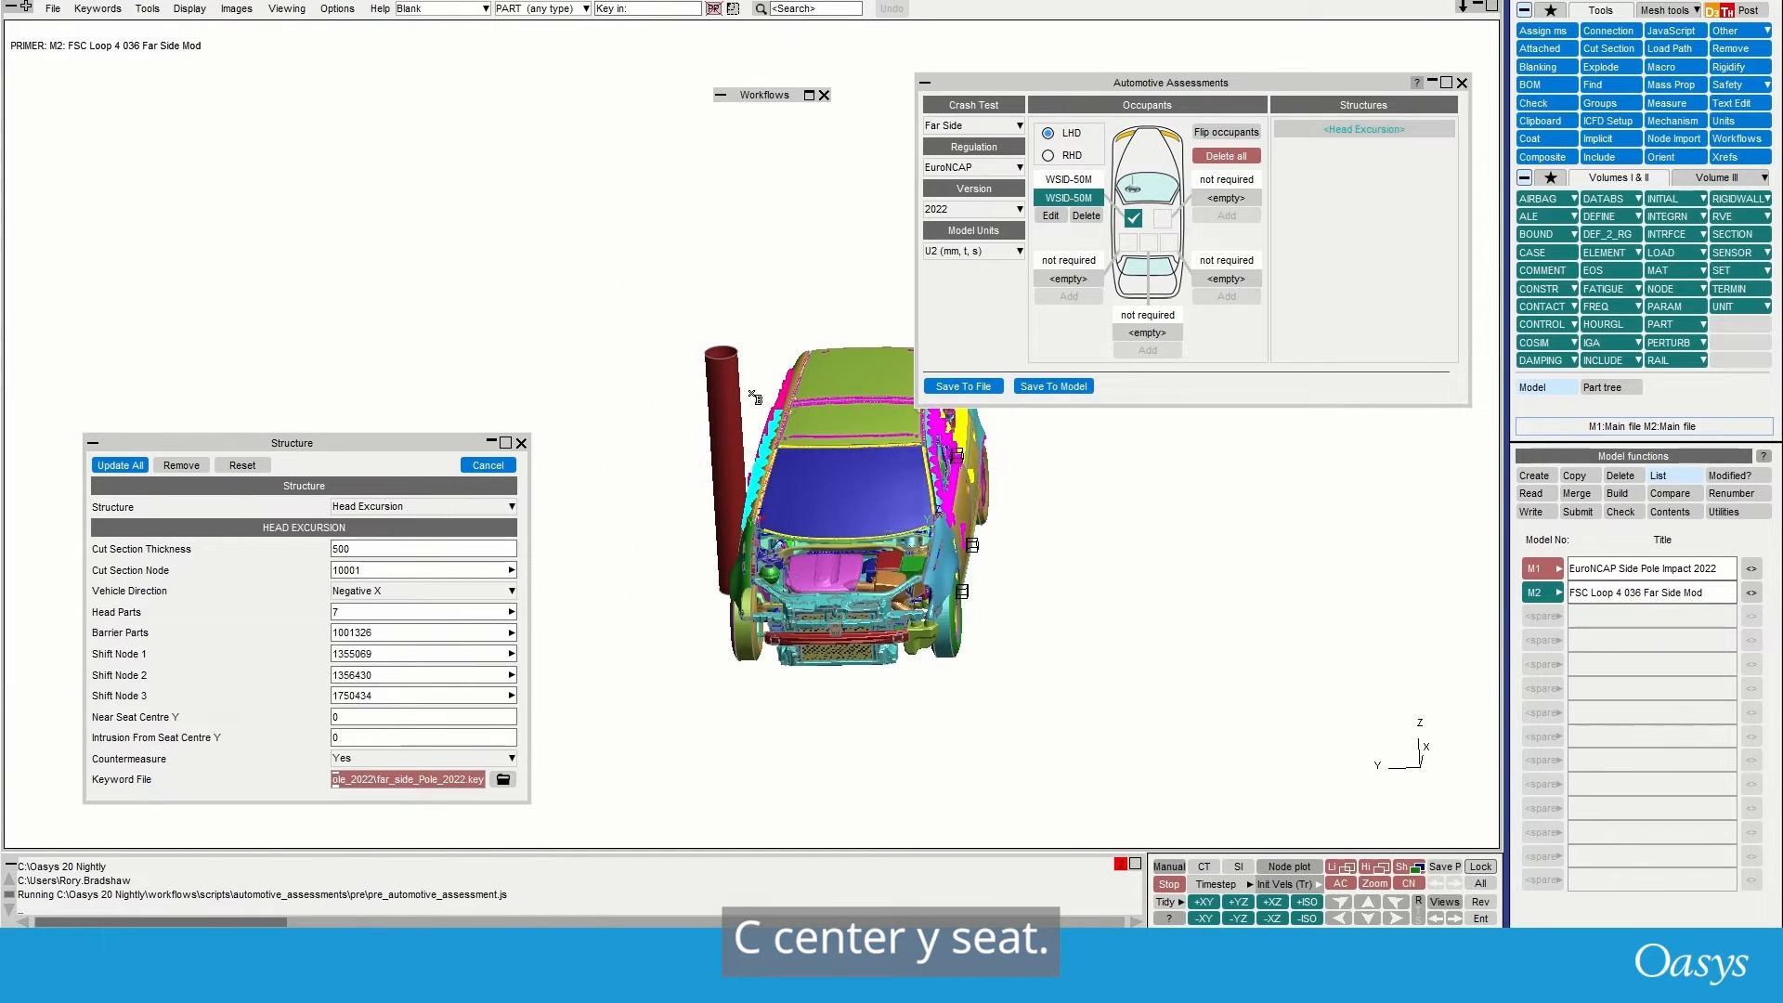
pyautogui.scroll(3, 755, 398)
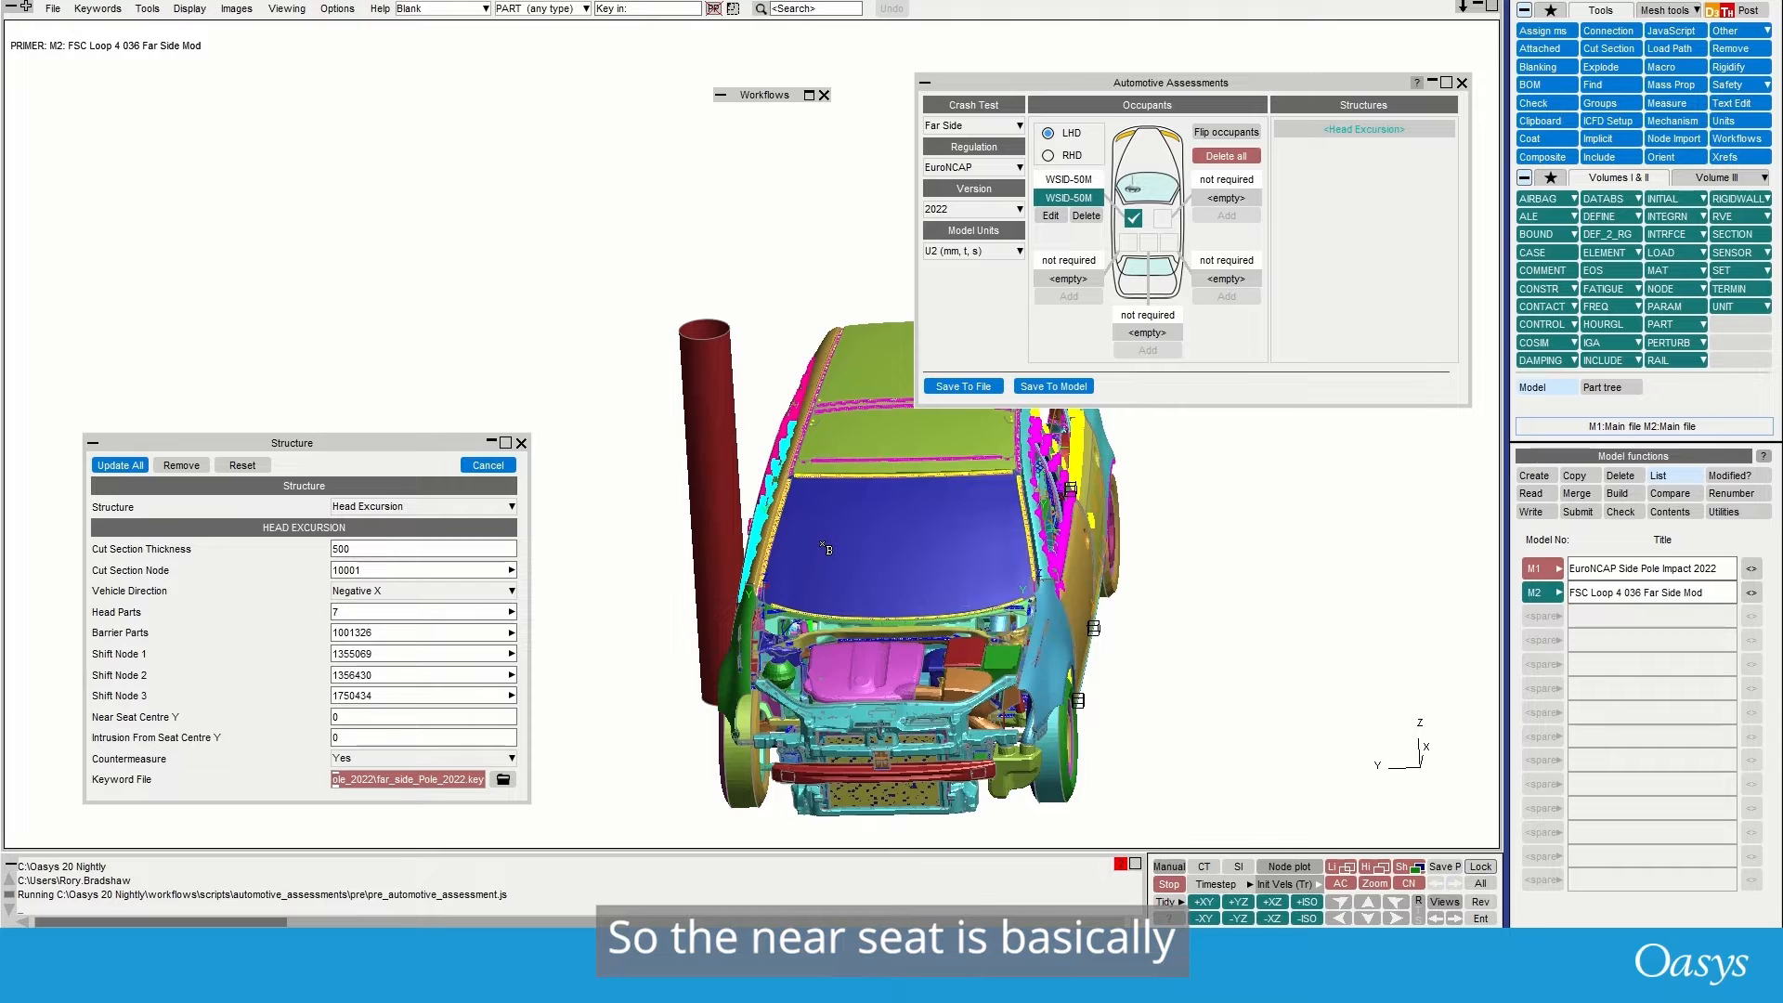
pyautogui.click(830, 556)
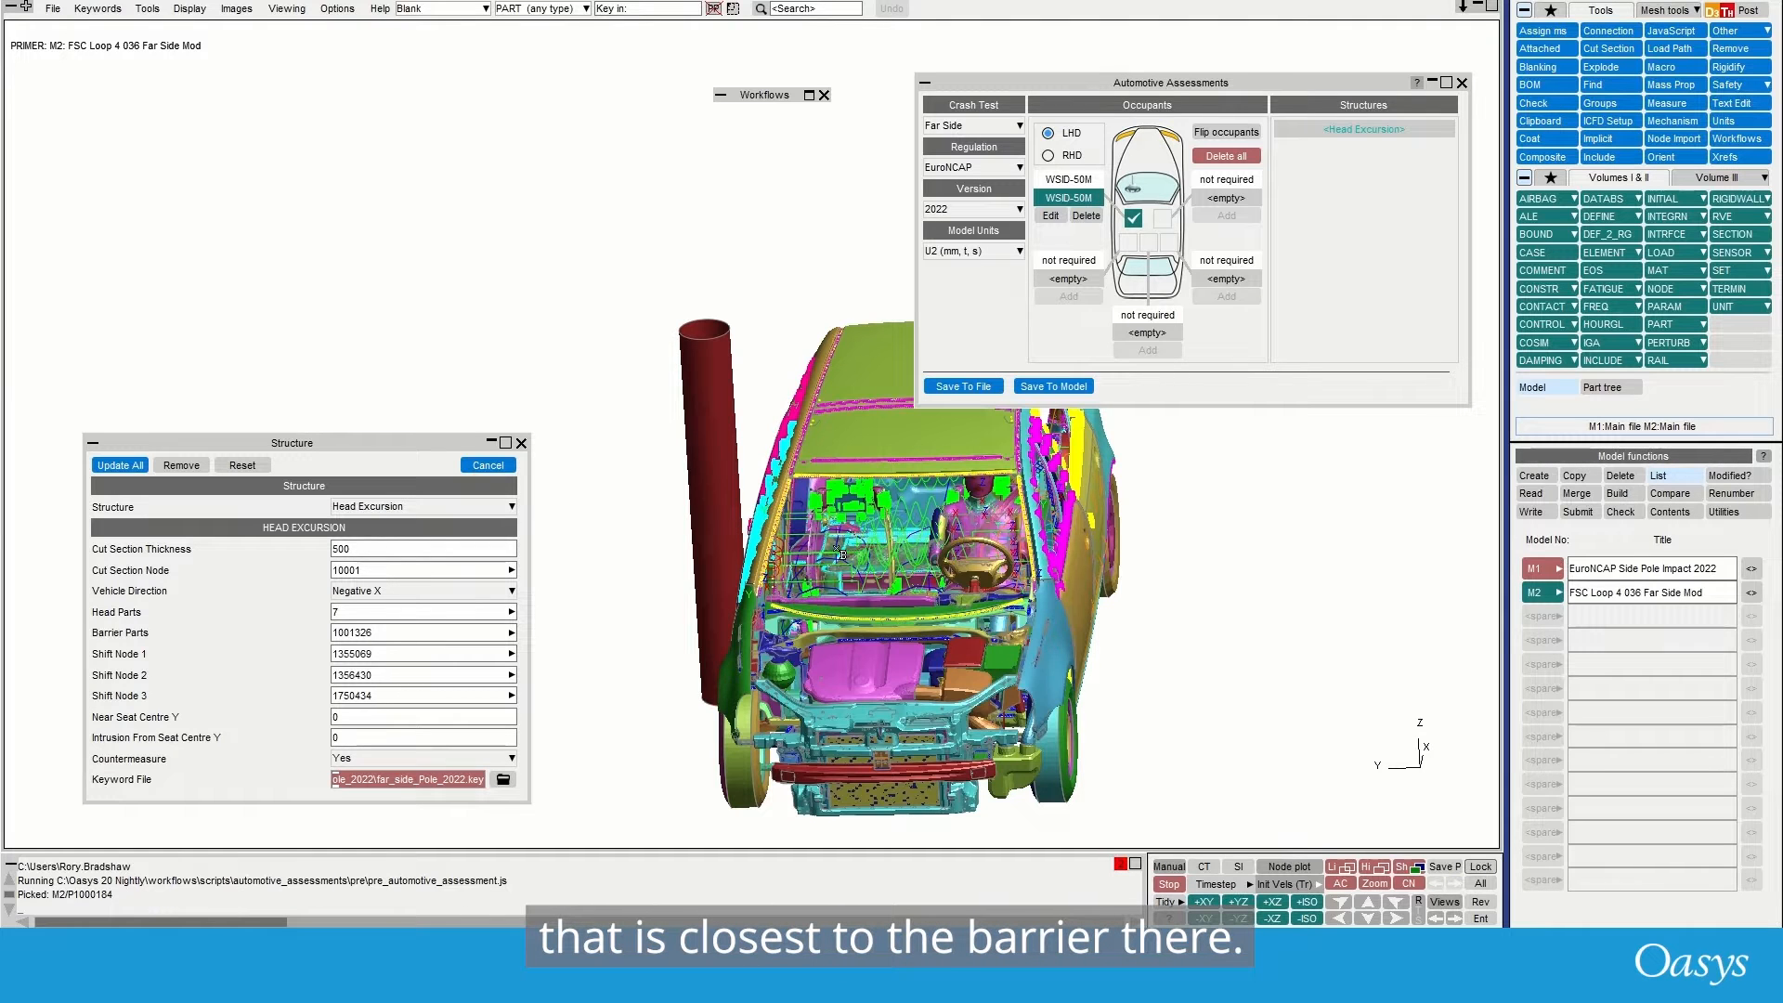
# - Set the Head Excursion Near Seat Centre Y to 345 for the front seat closest to the pole
pyautogui.scroll(-1, 850, 651)
pyautogui.scroll(4, 849, 651)
pyautogui.keyDown('shift'); pyautogui.moveTo(850, 641); pyautogui.dragTo(882, 737); pyautogui.keyUp('shift')
pyautogui.click(340, 717)
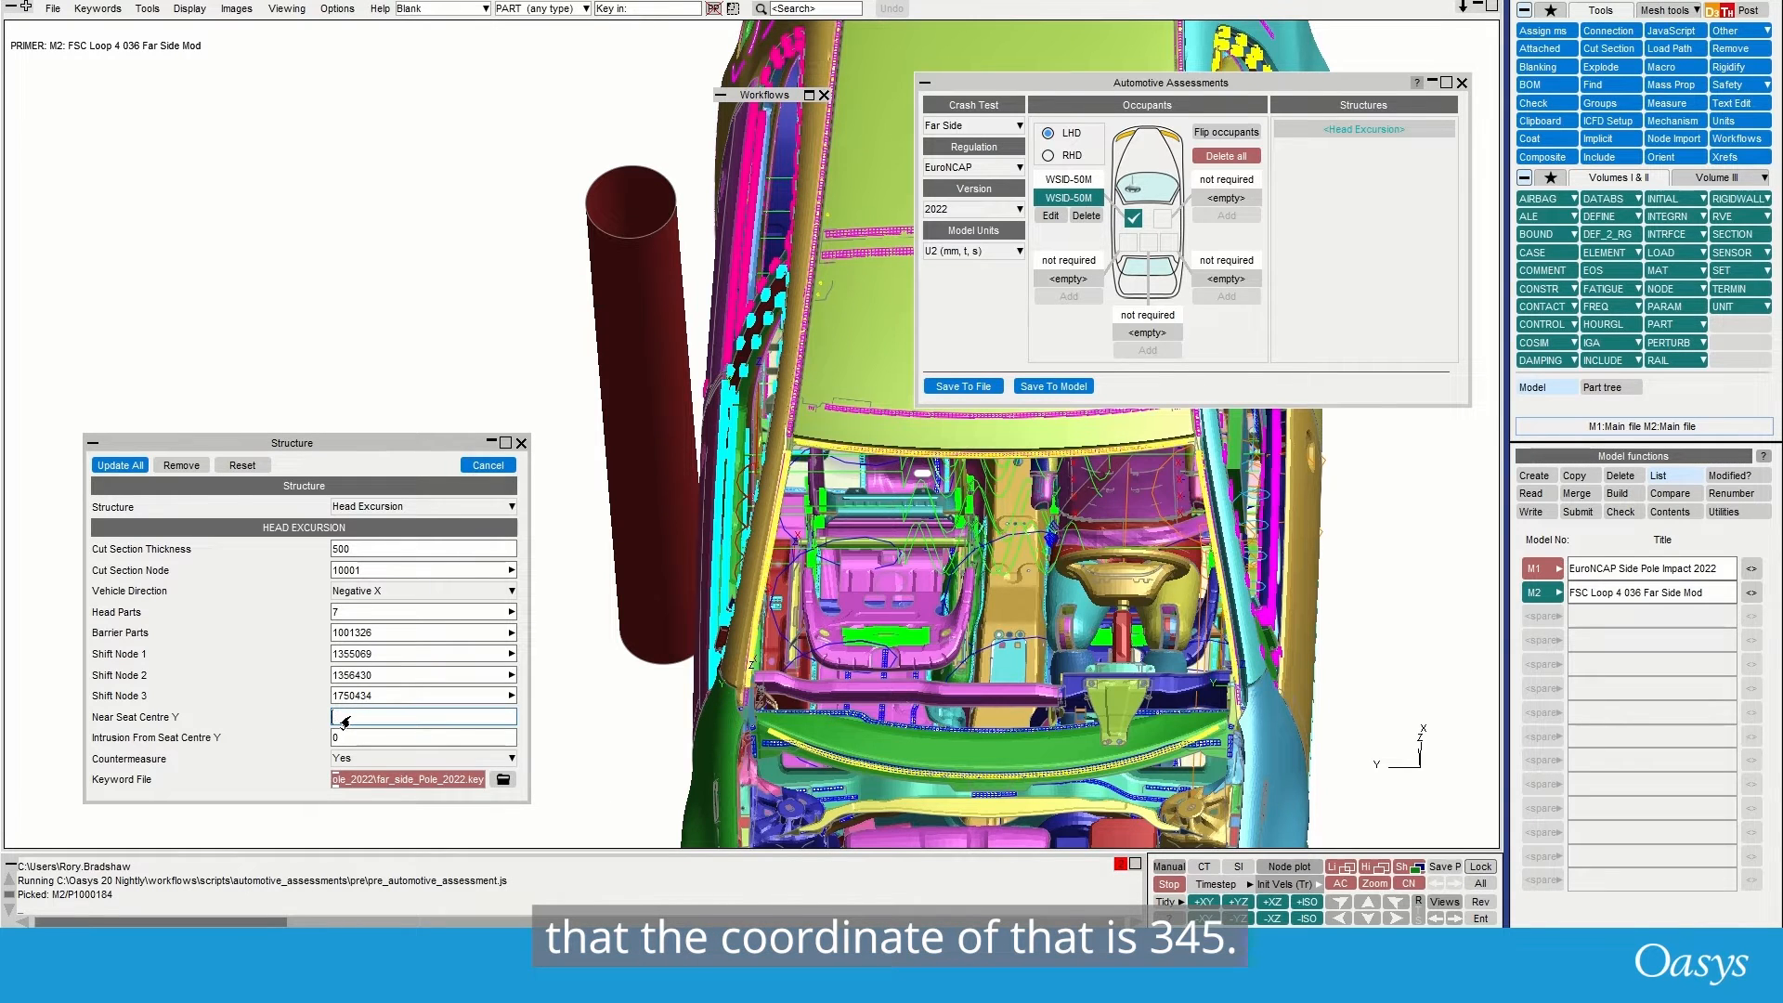
pyautogui.write('345')
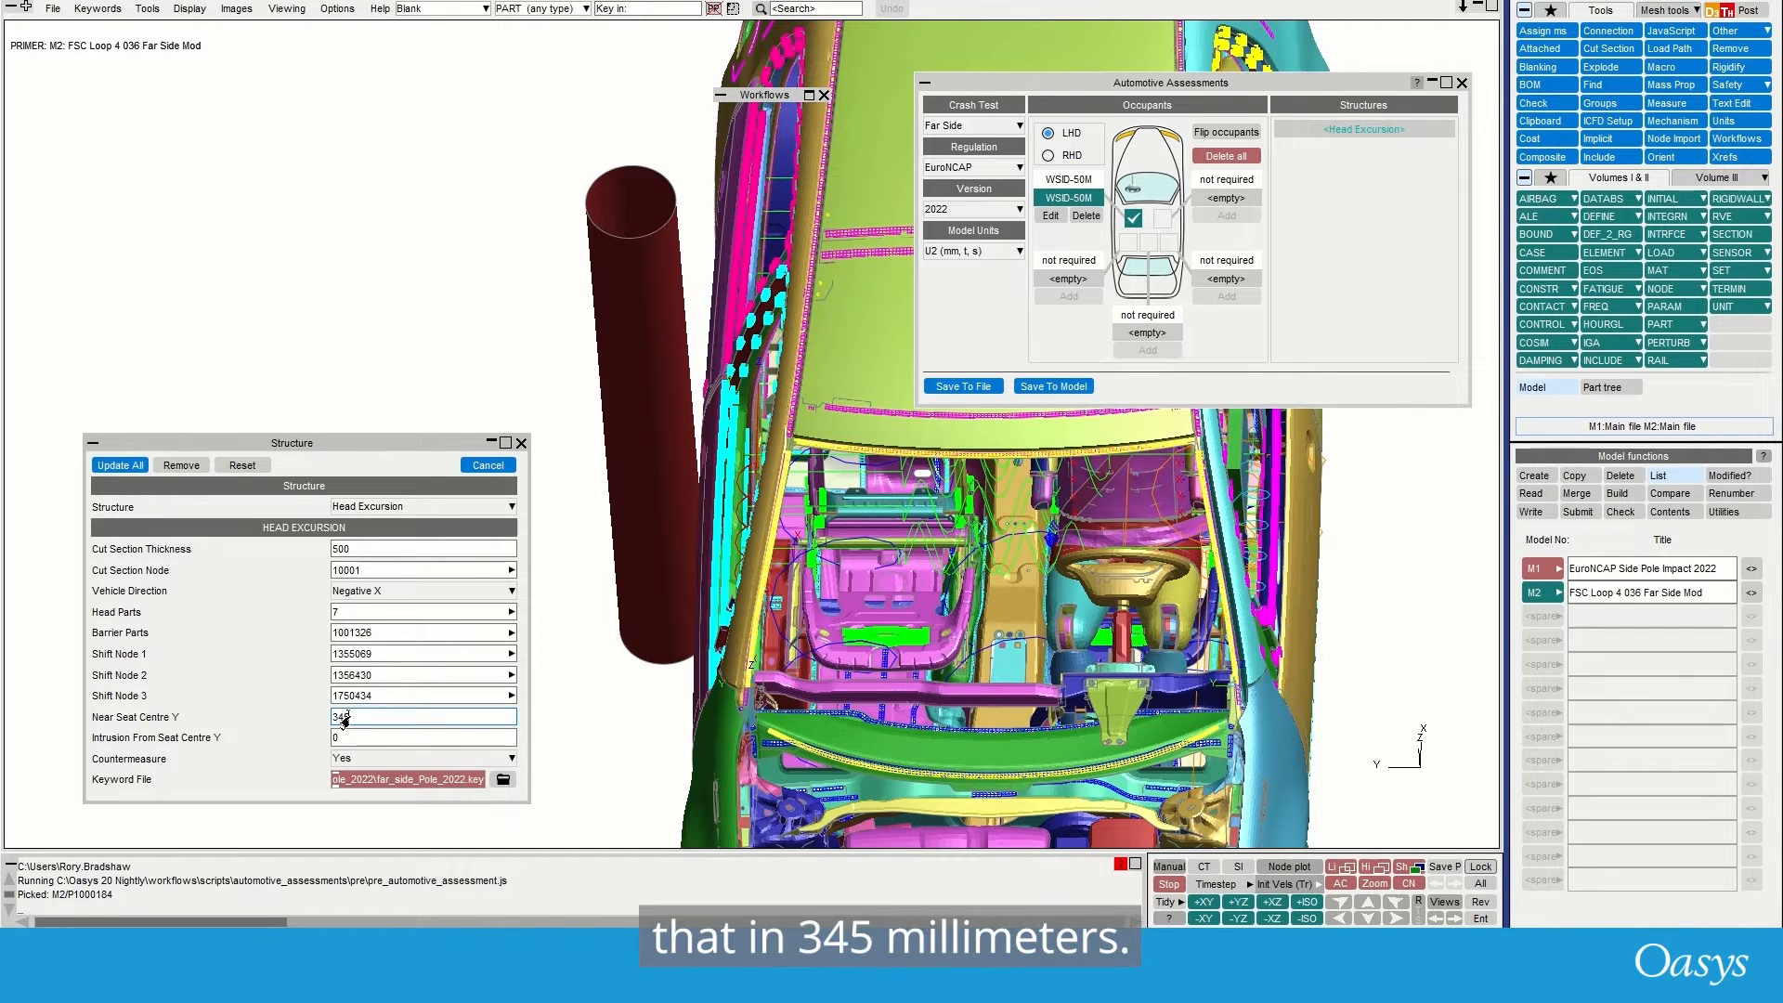
# - Check the coordinates of a node at the centre of the front seat nearest the pole with the Measure tool
pyautogui.write('m')
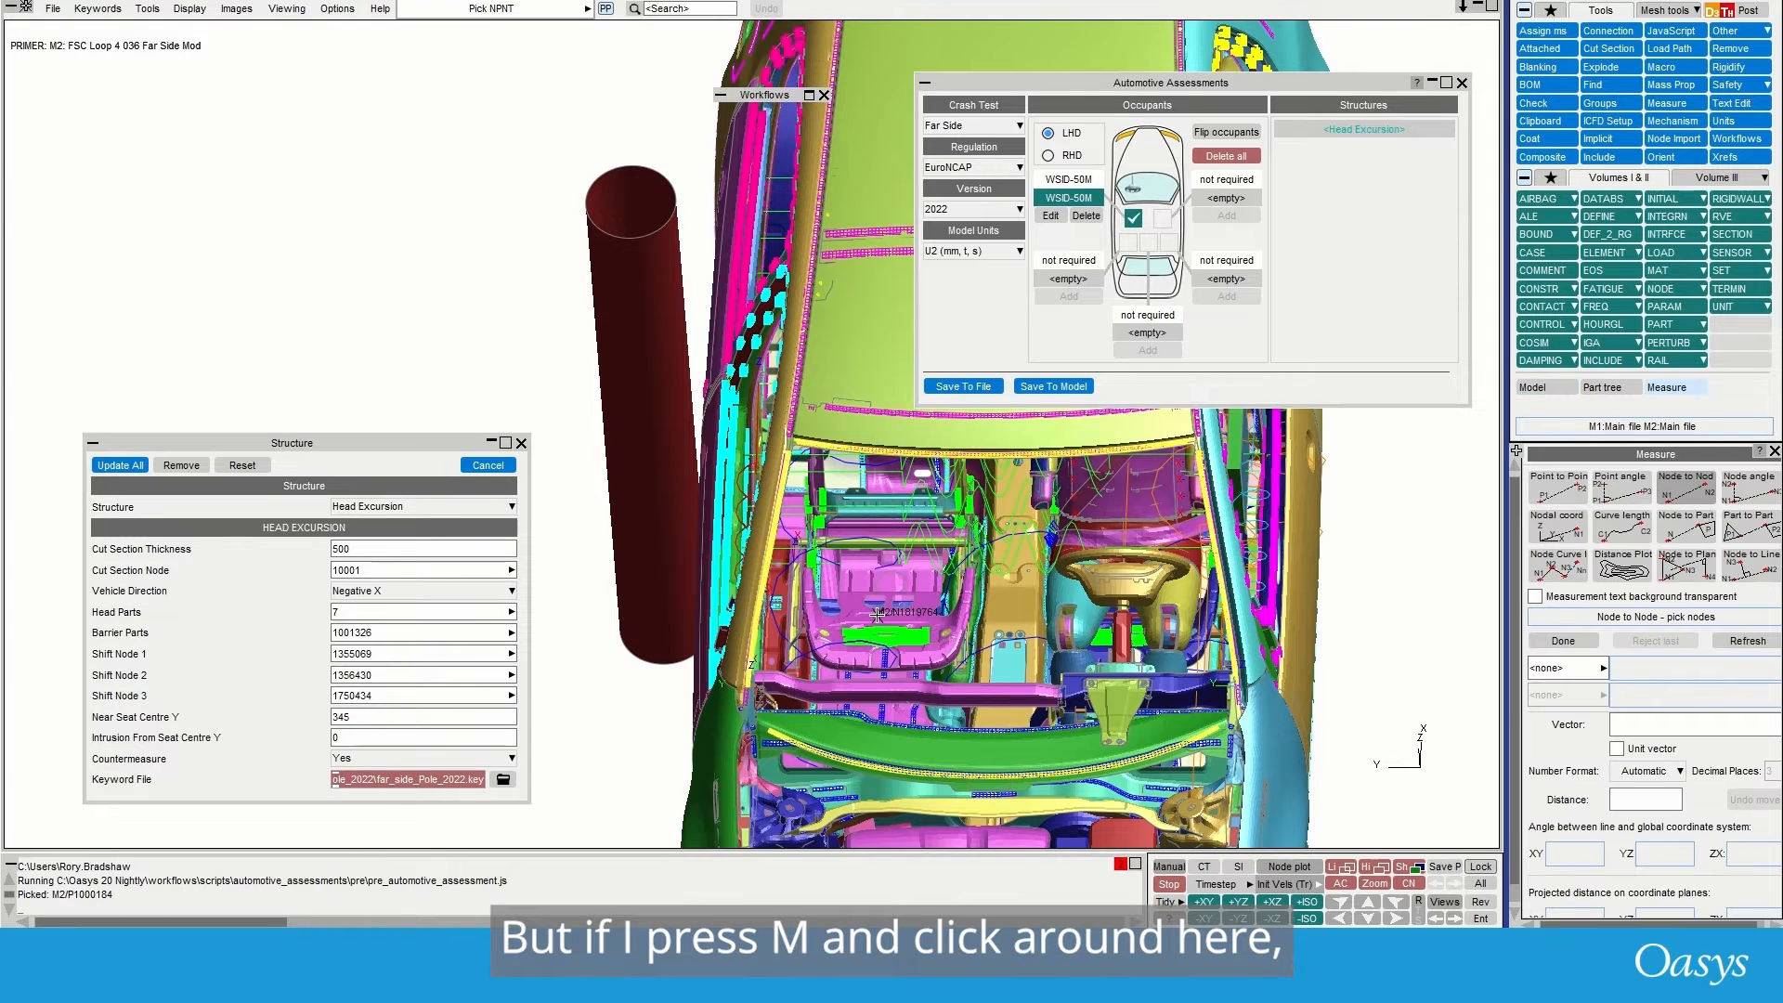
pyautogui.click(884, 615)
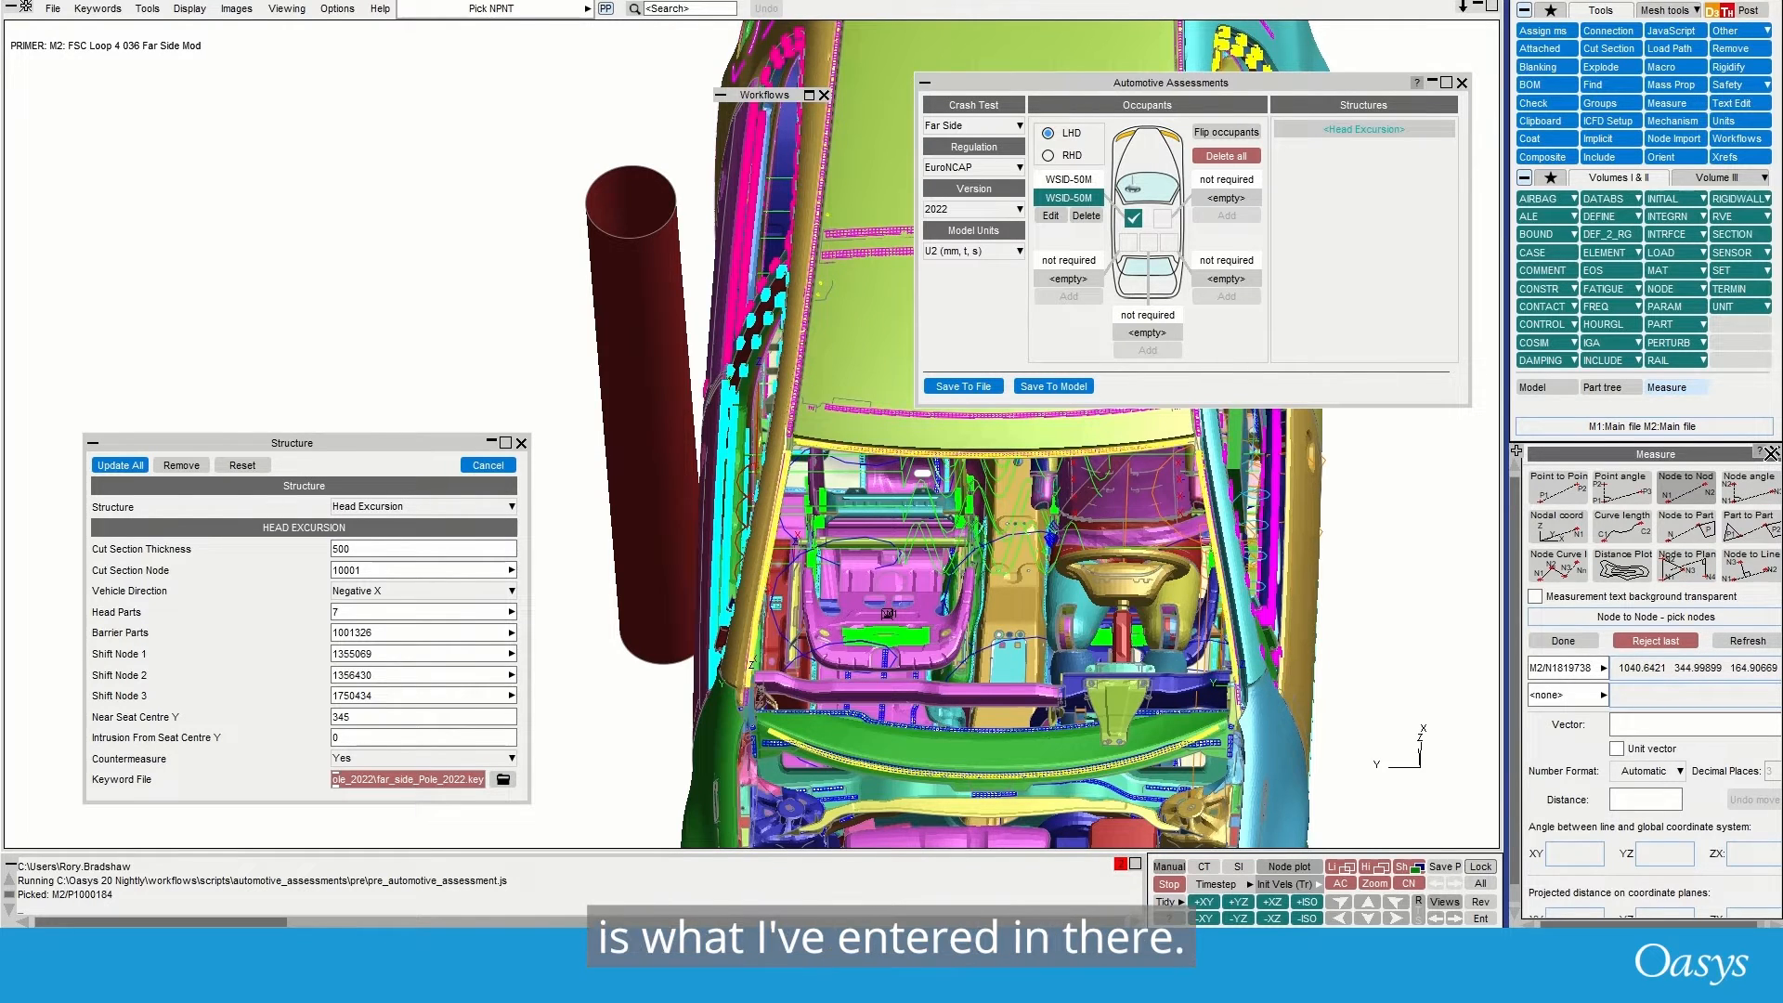
pyautogui.click(1772, 454)
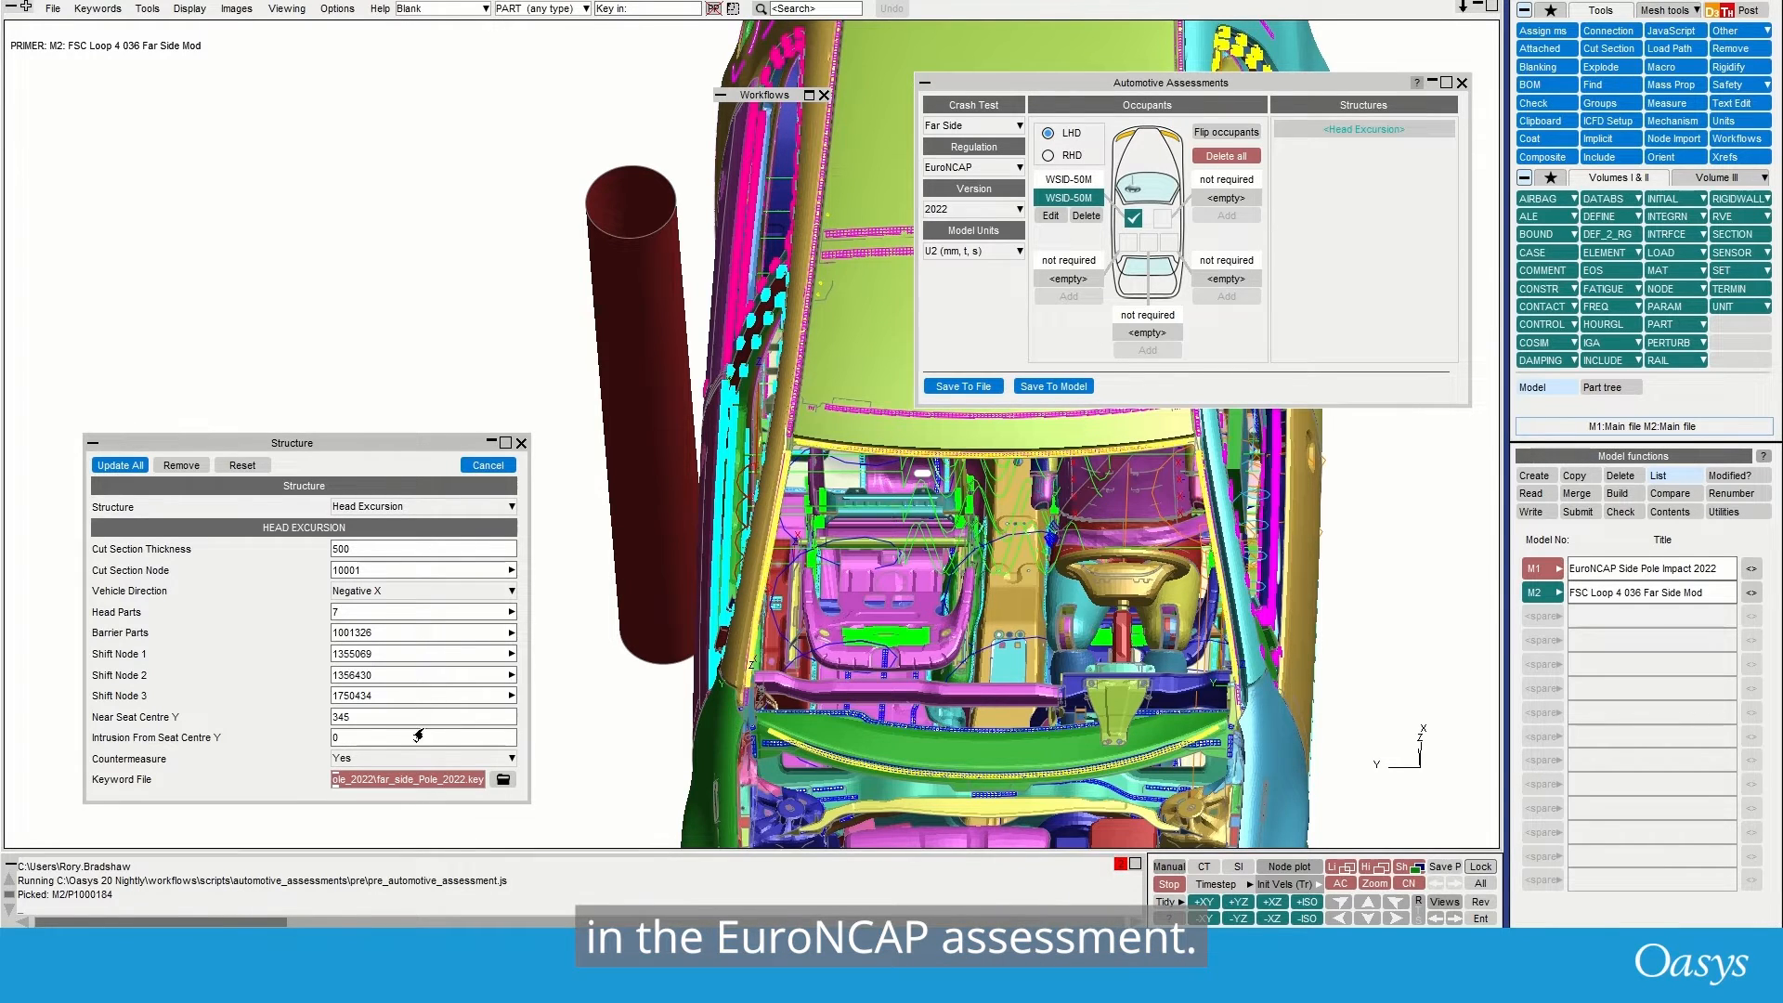
# - Set the Head Excursion Intrusion From Seat Centre Y to 150 and Countermeasure to No
pyautogui.click(358, 738)
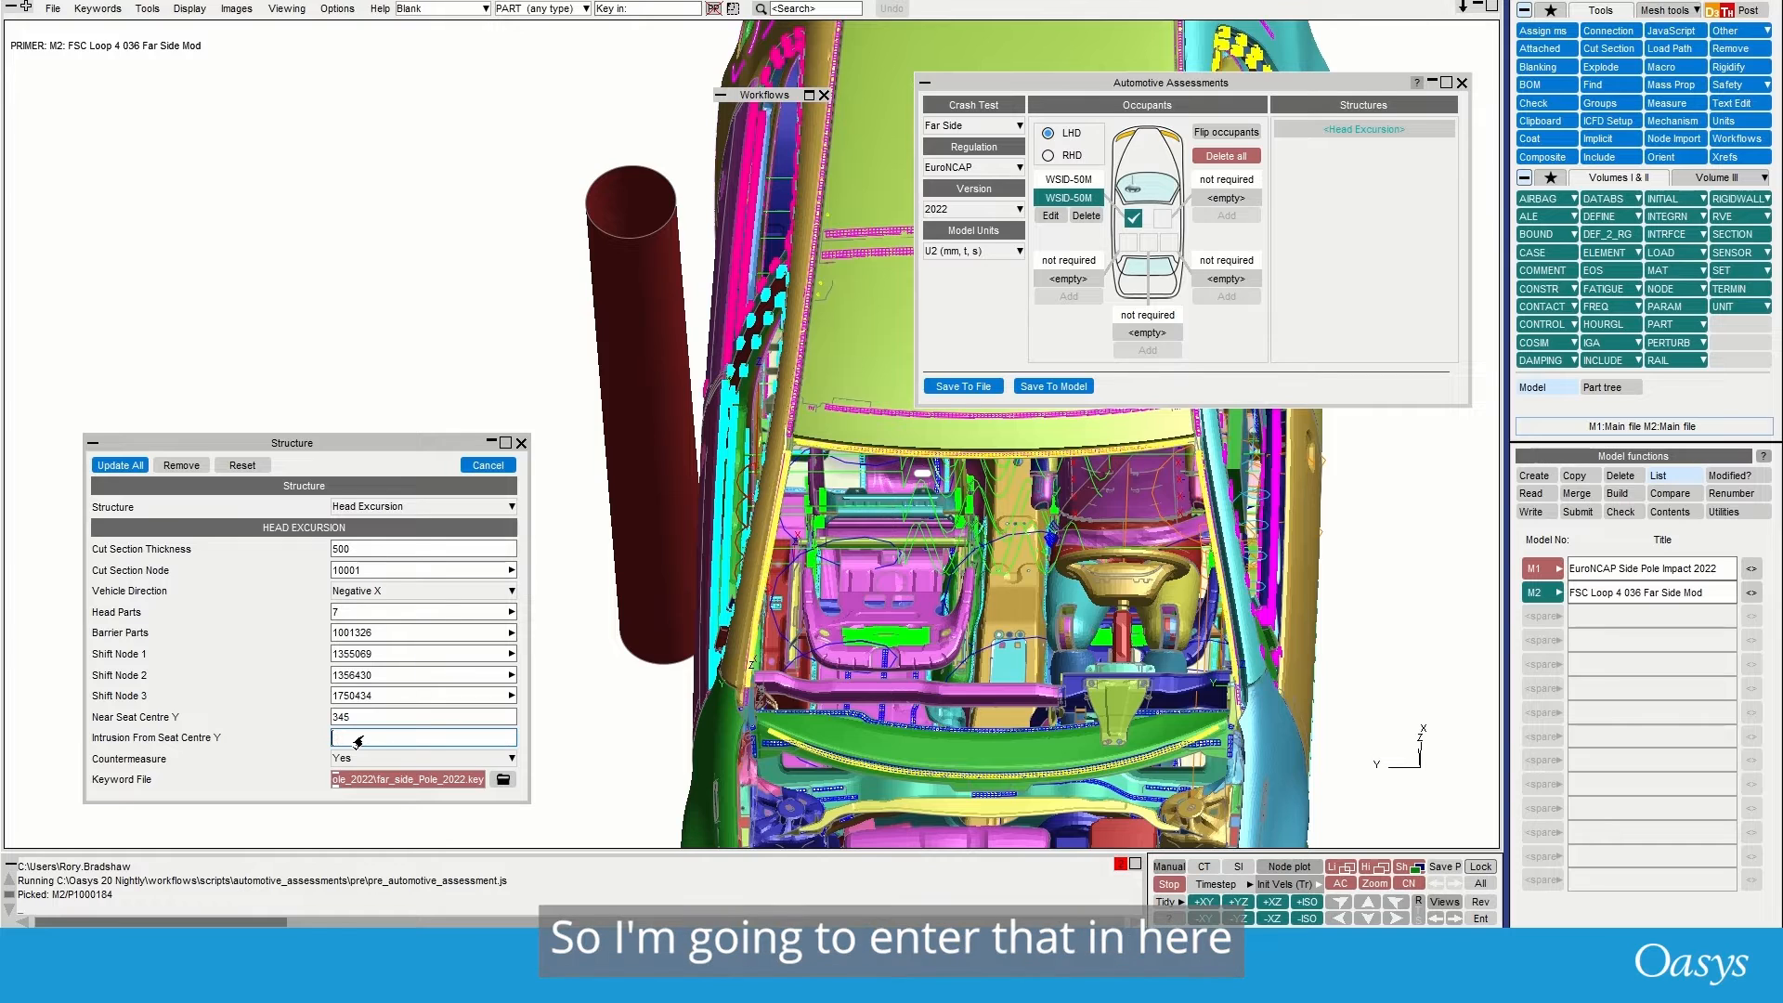
pyautogui.write('150')
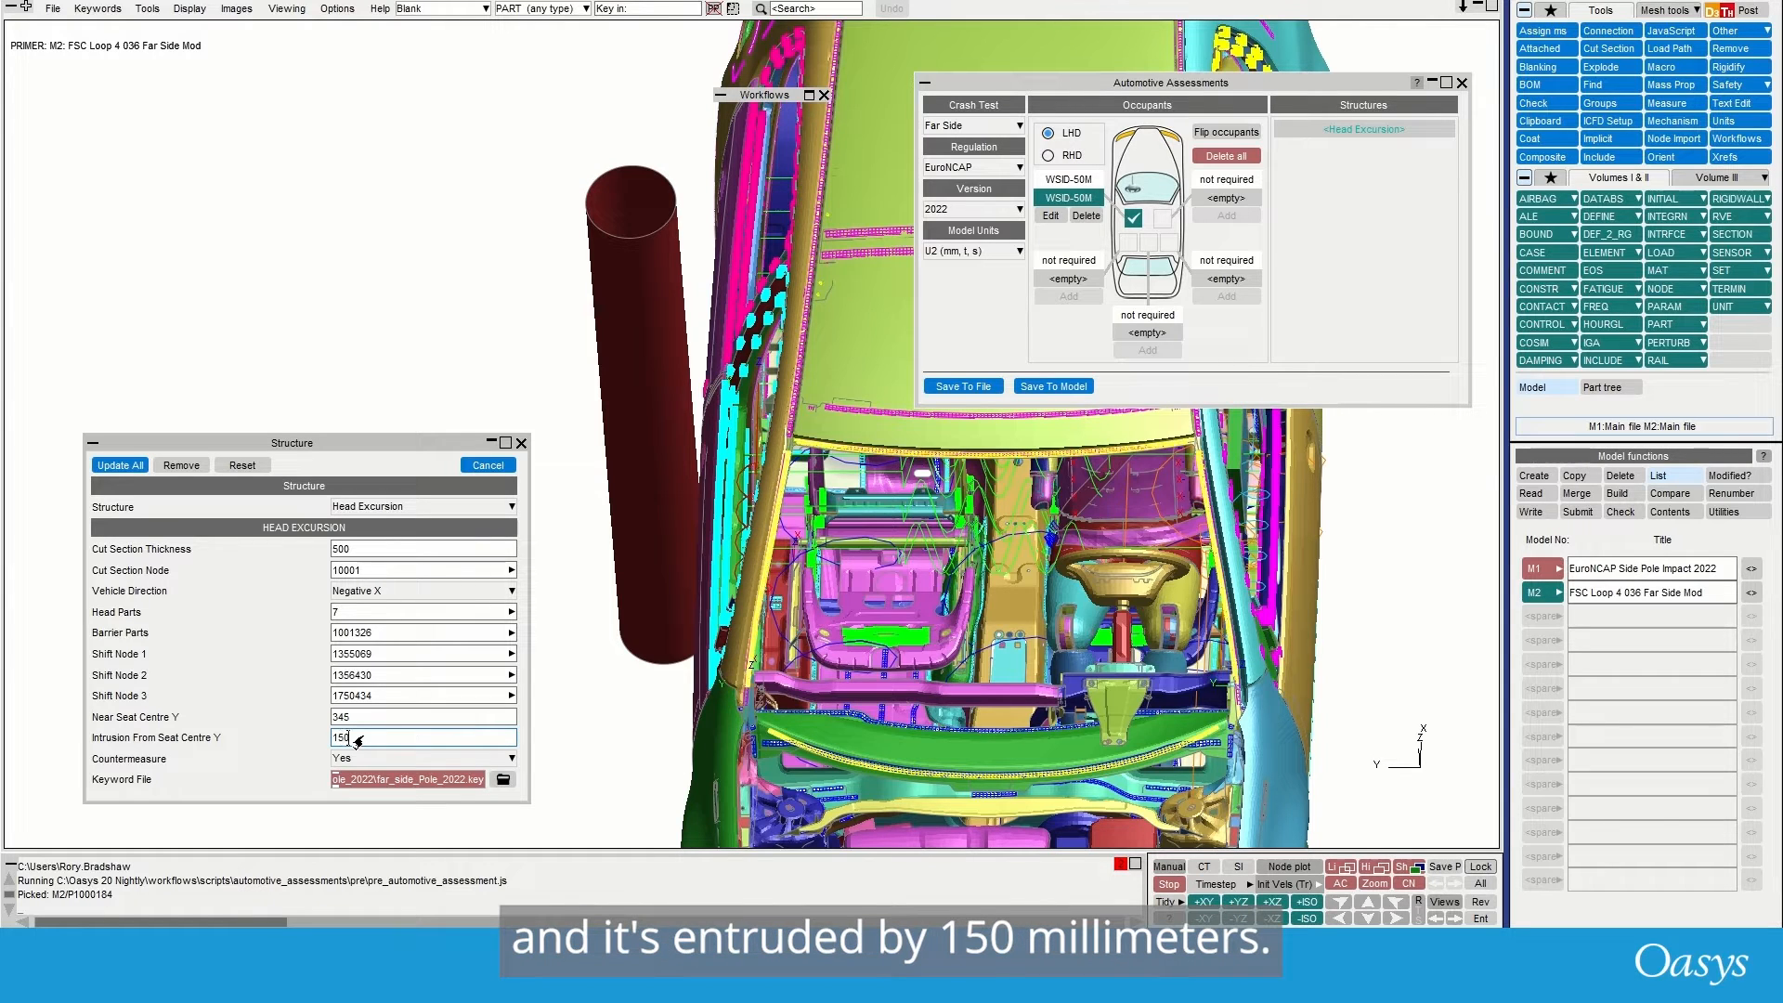
pyautogui.press('Return')
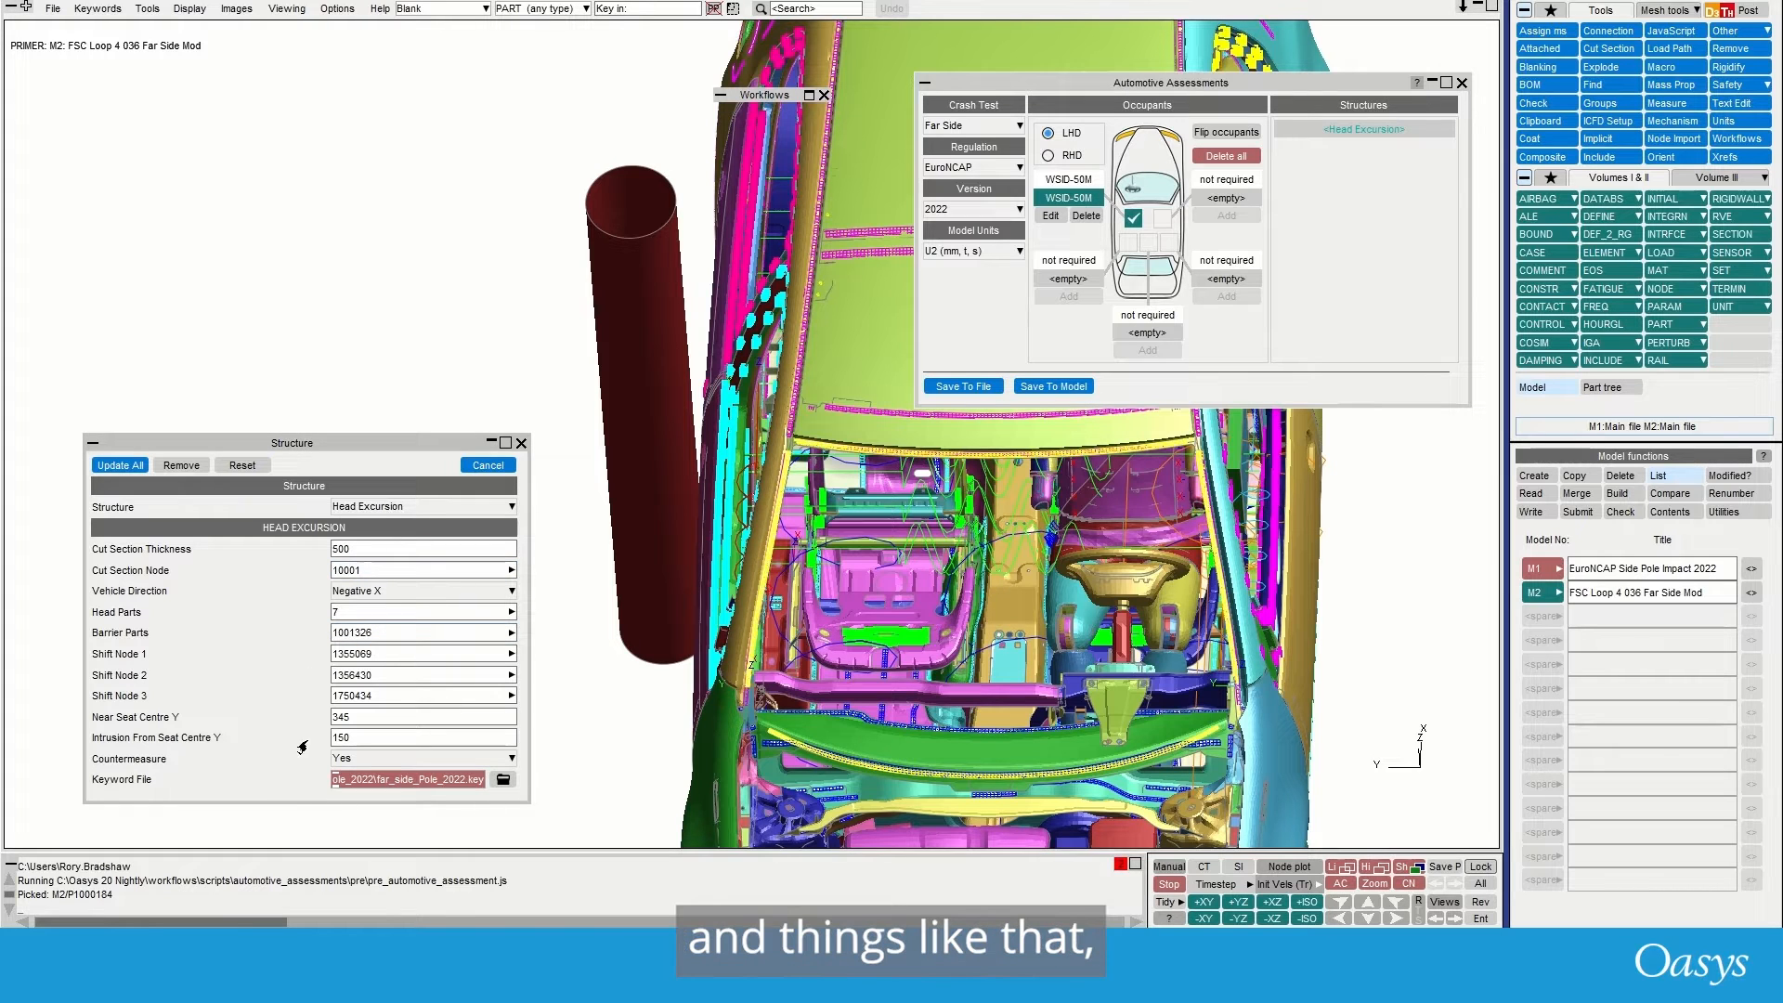
pyautogui.click(366, 760)
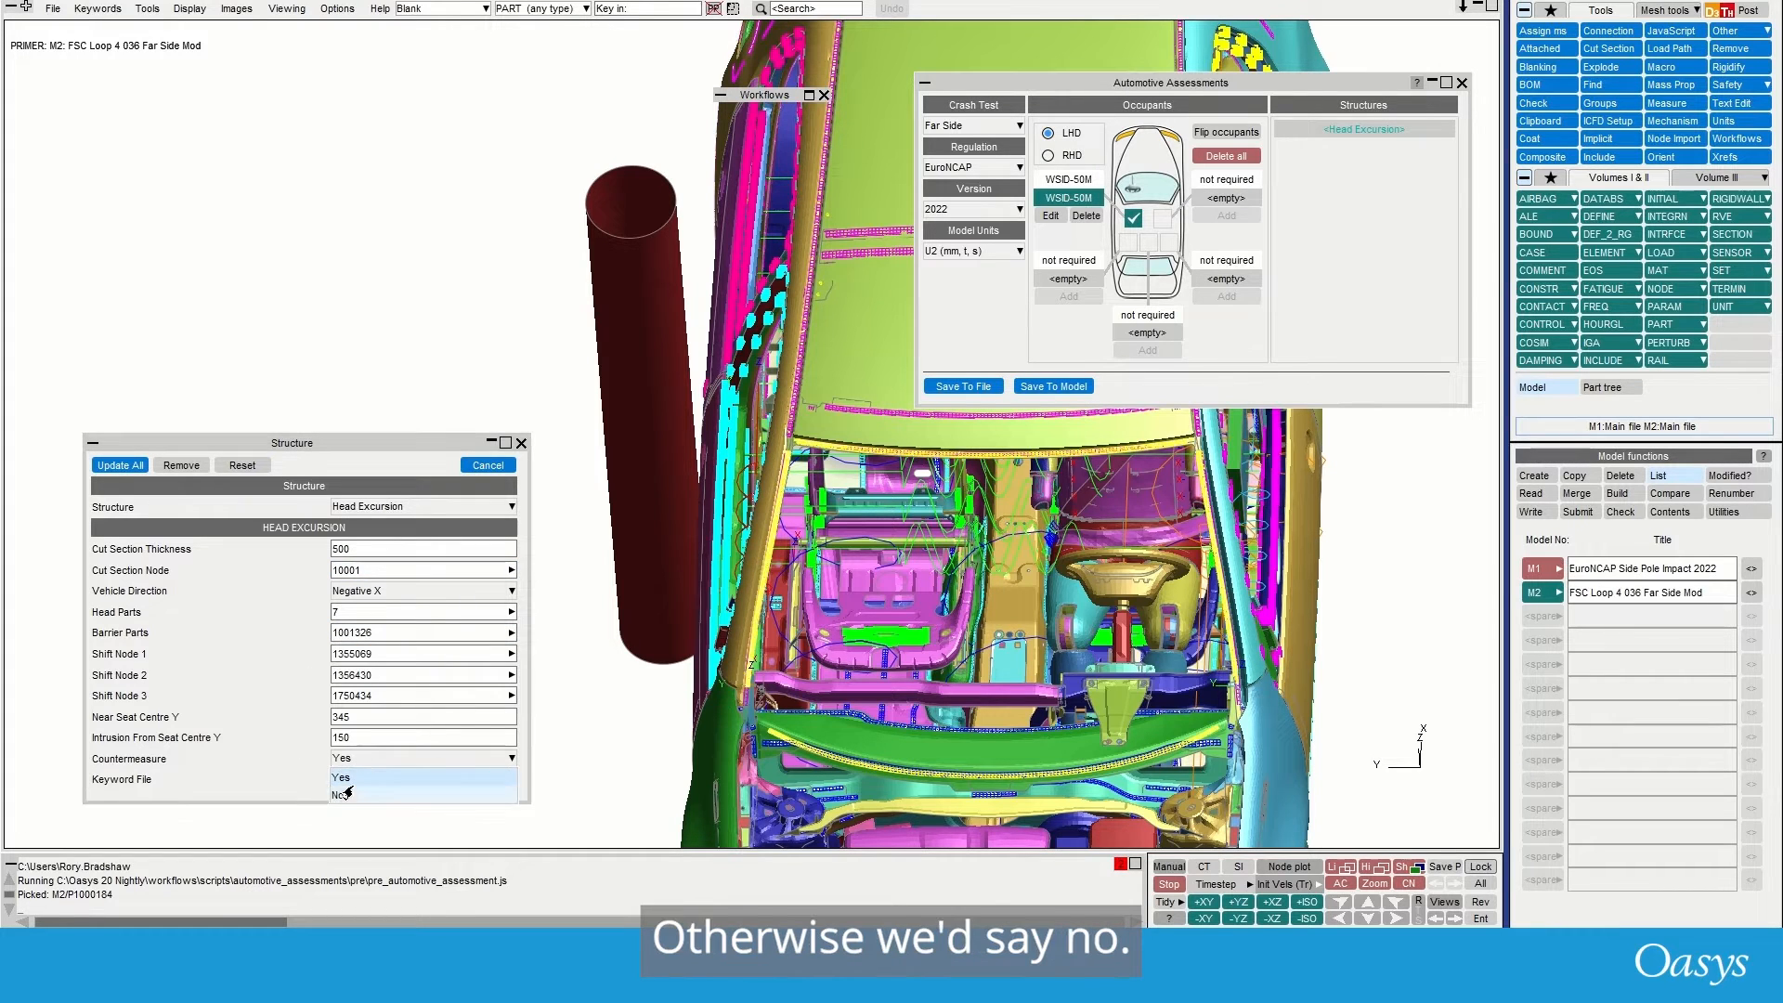
pyautogui.click(342, 796)
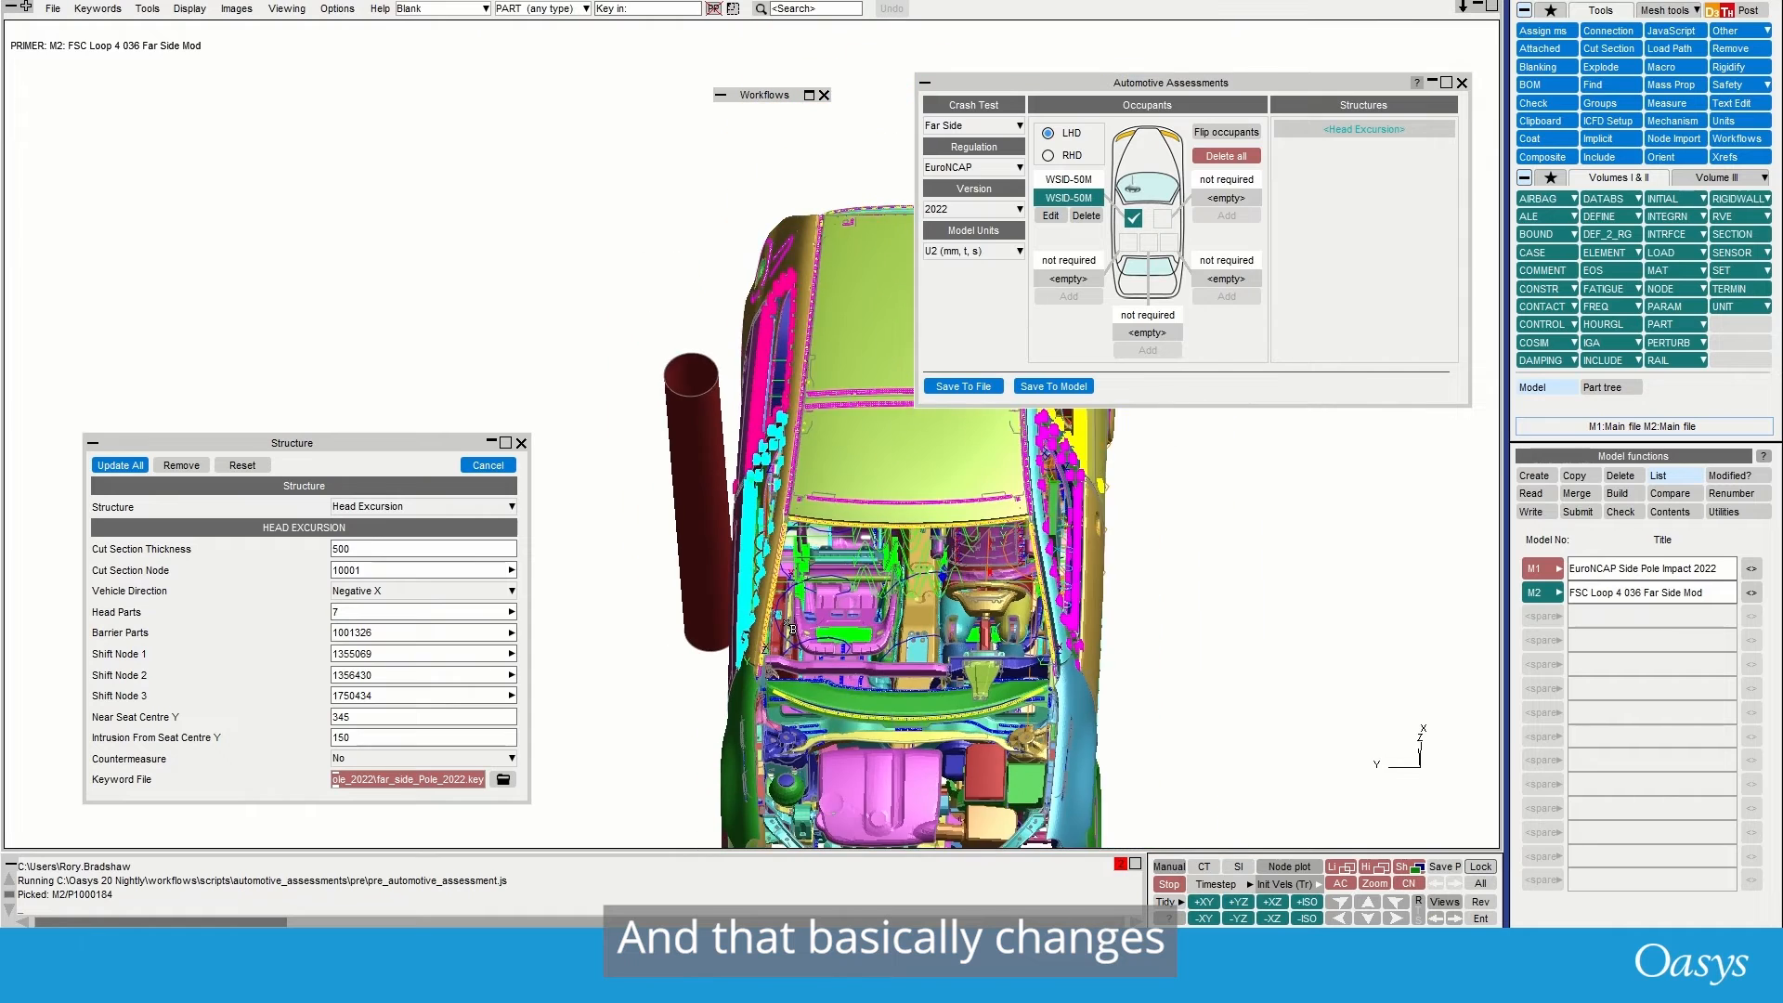
# - Choose far_side_Pole_2022.key as the Head Excursion keyword file and update the structure definition
pyautogui.keyDown('shift'); pyautogui.moveTo(830, 654); pyautogui.dragTo(779, 442); pyautogui.keyUp('shift')
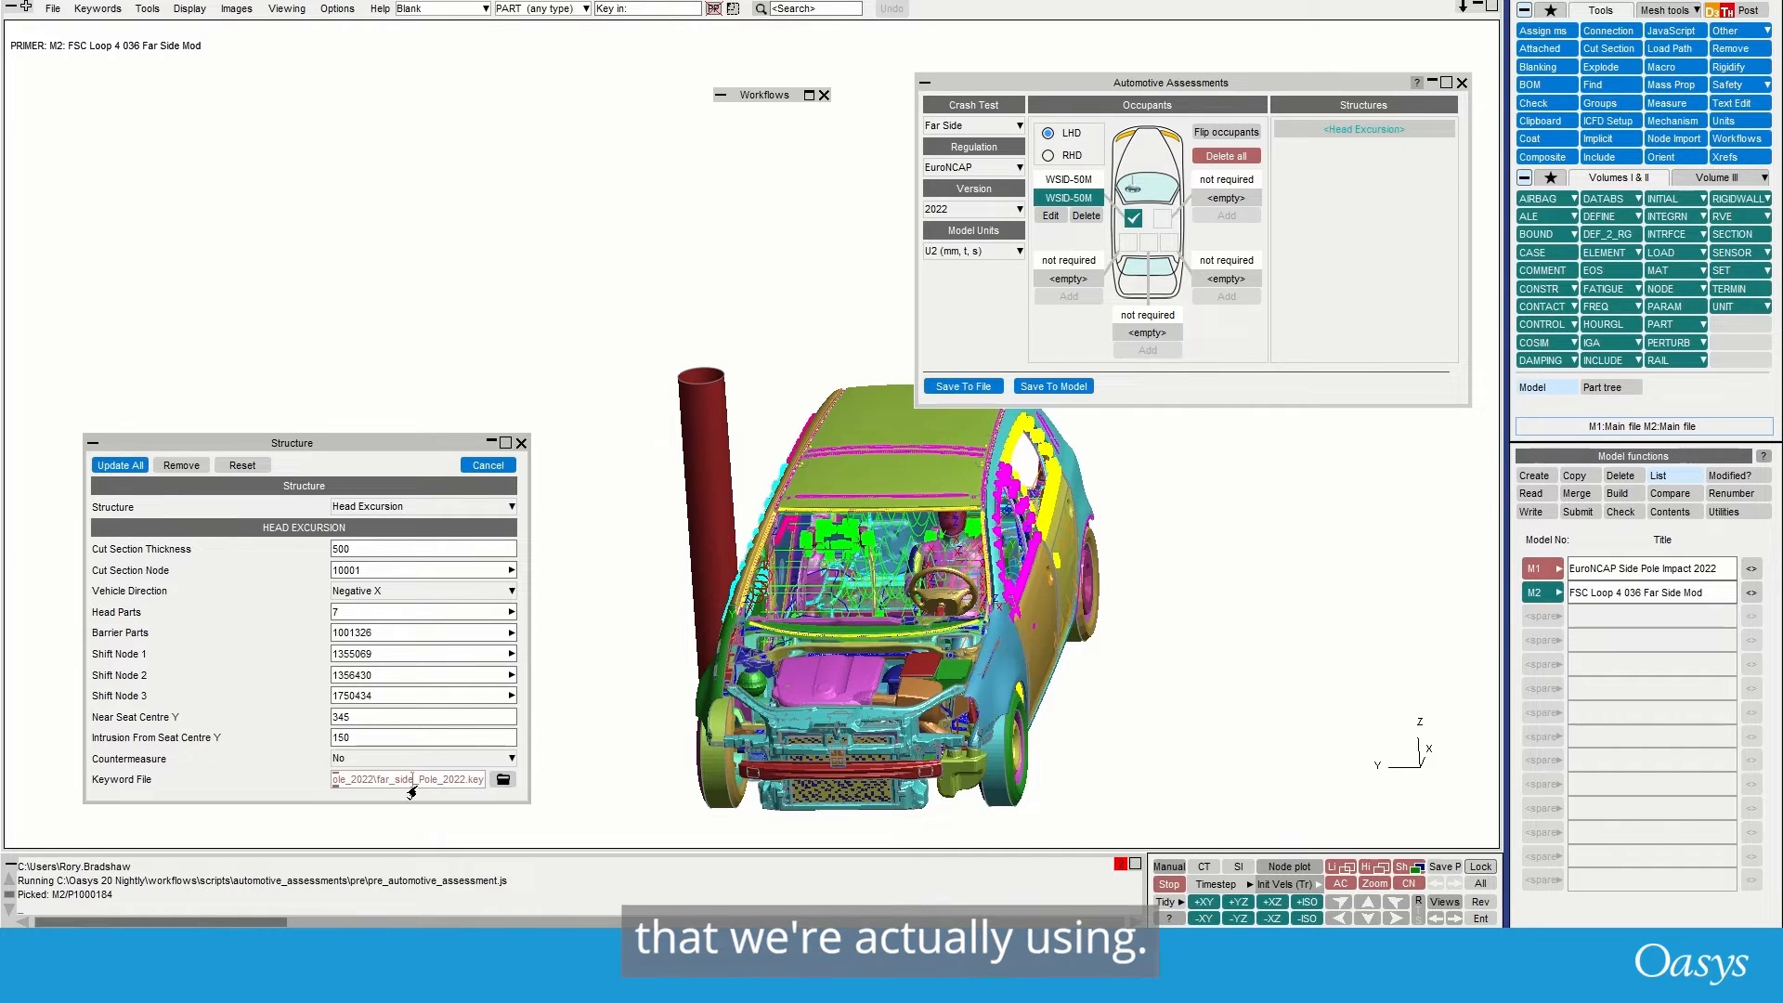
pyautogui.click(502, 780)
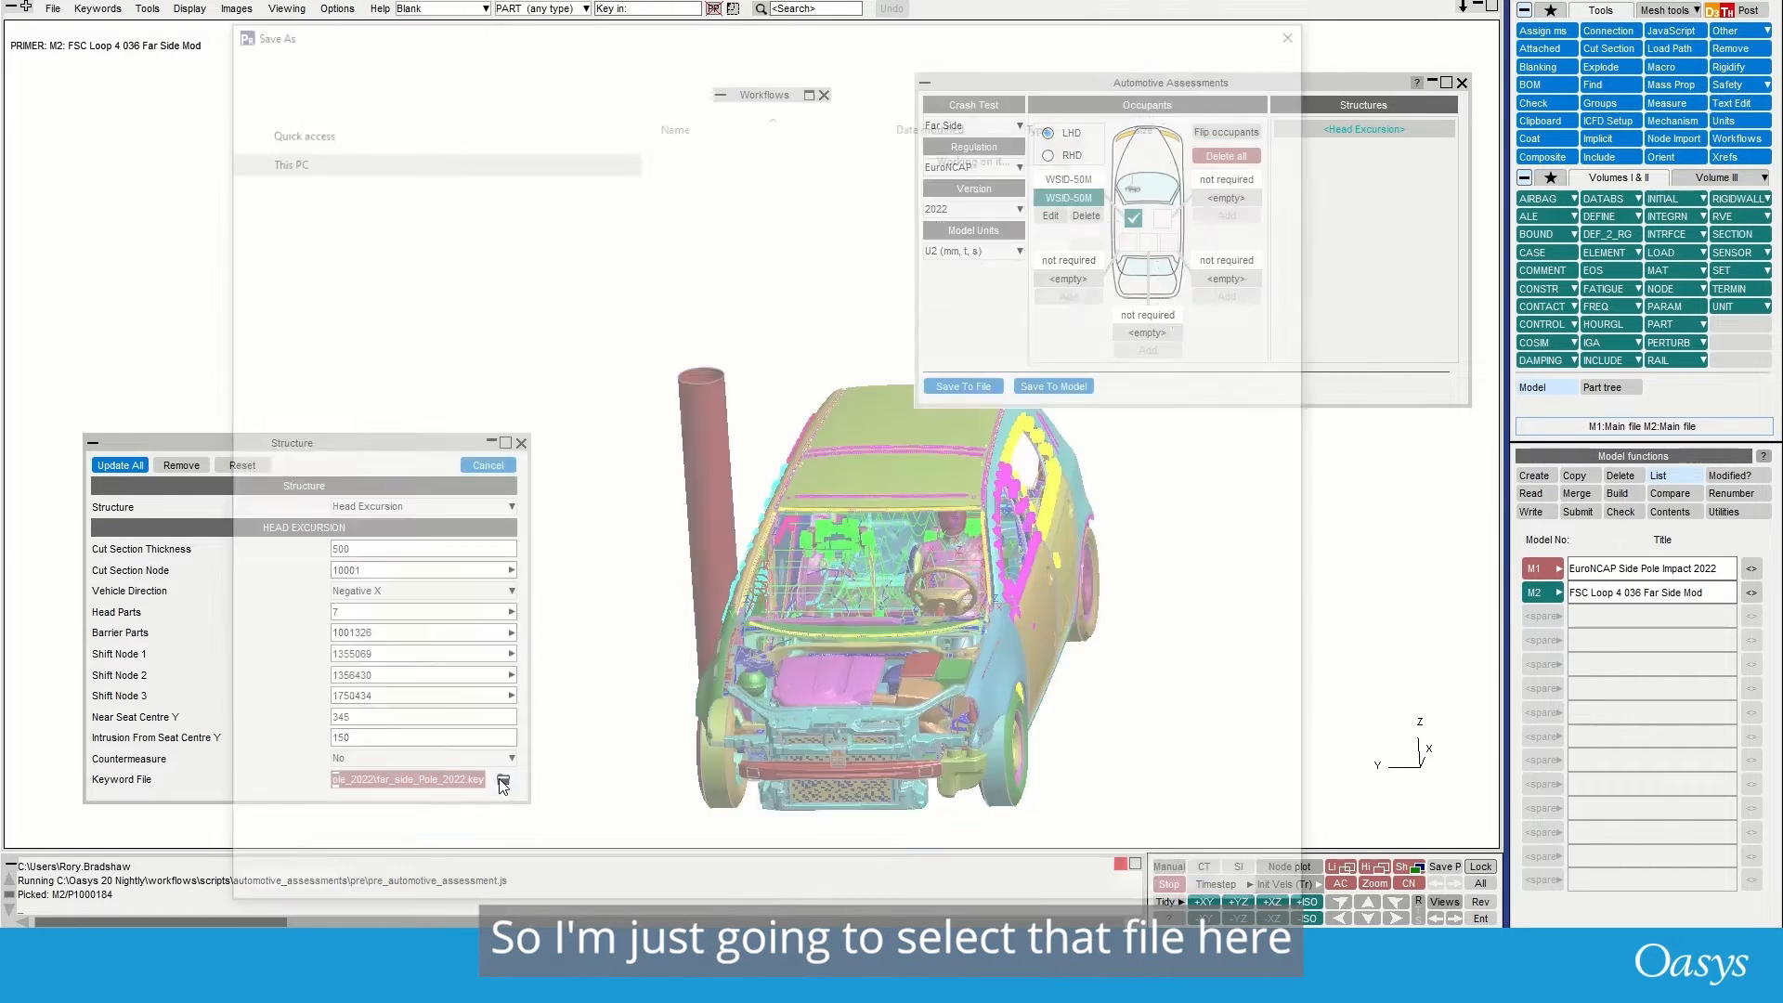
pyautogui.doubleClick(725, 245)
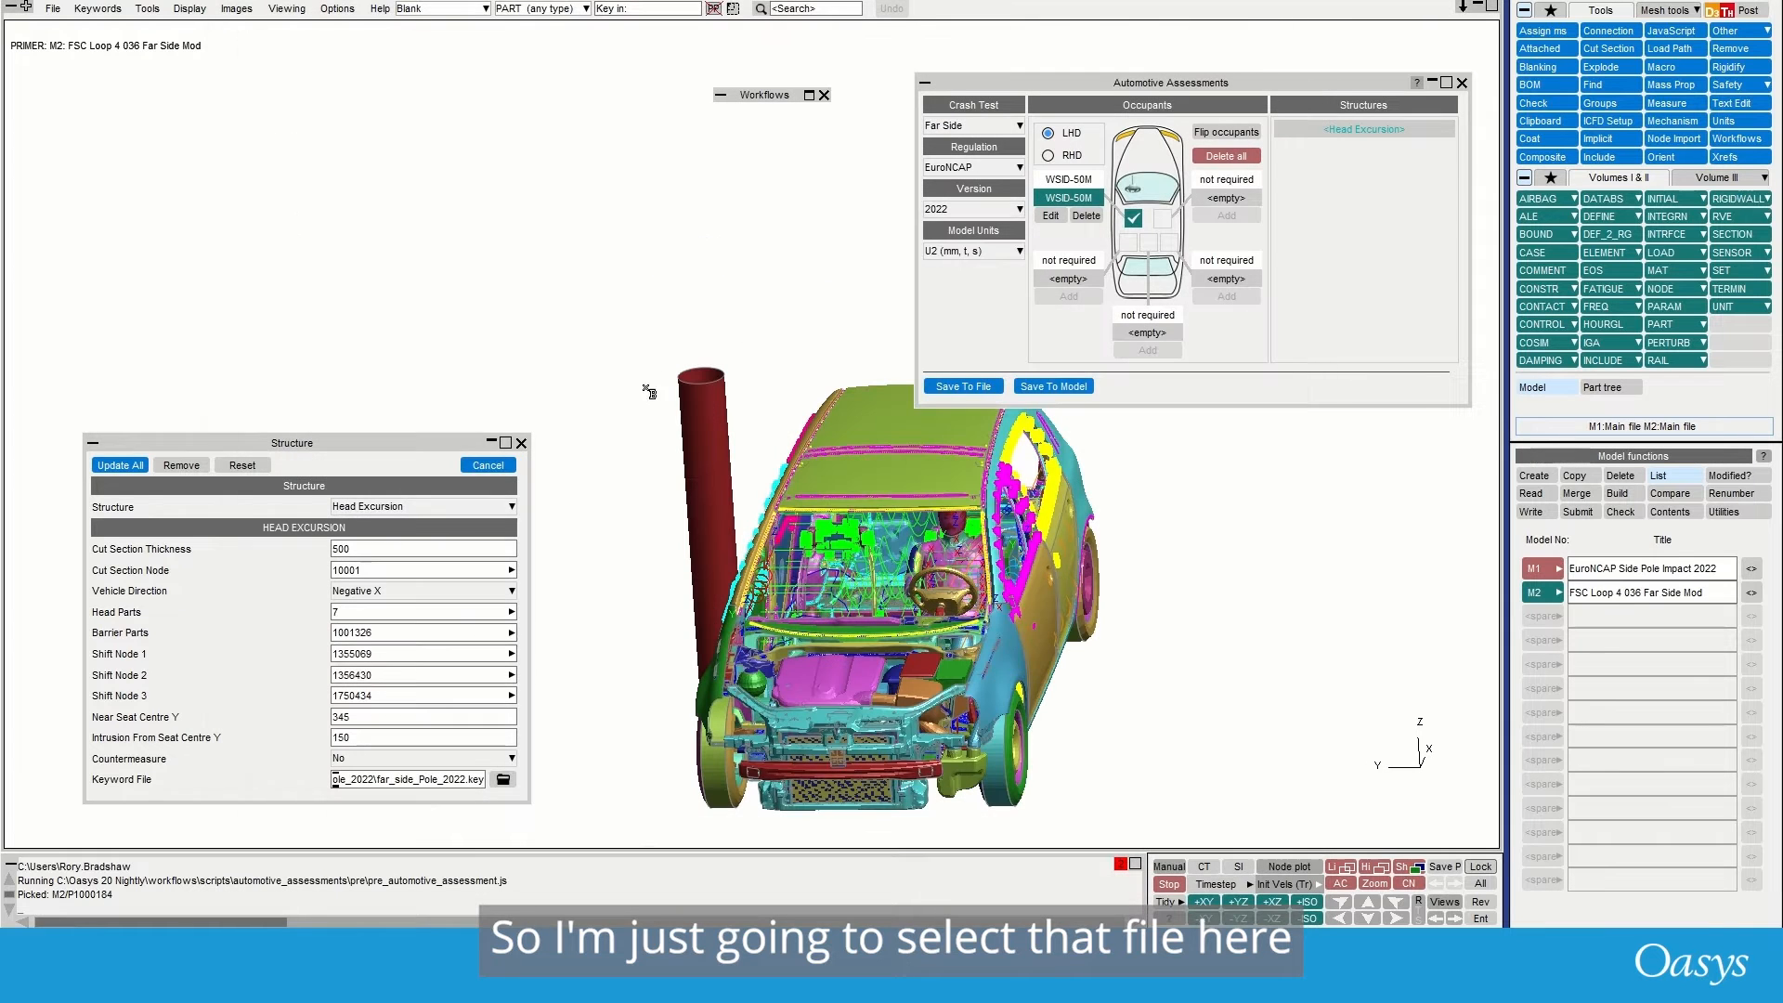
pyautogui.click(125, 466)
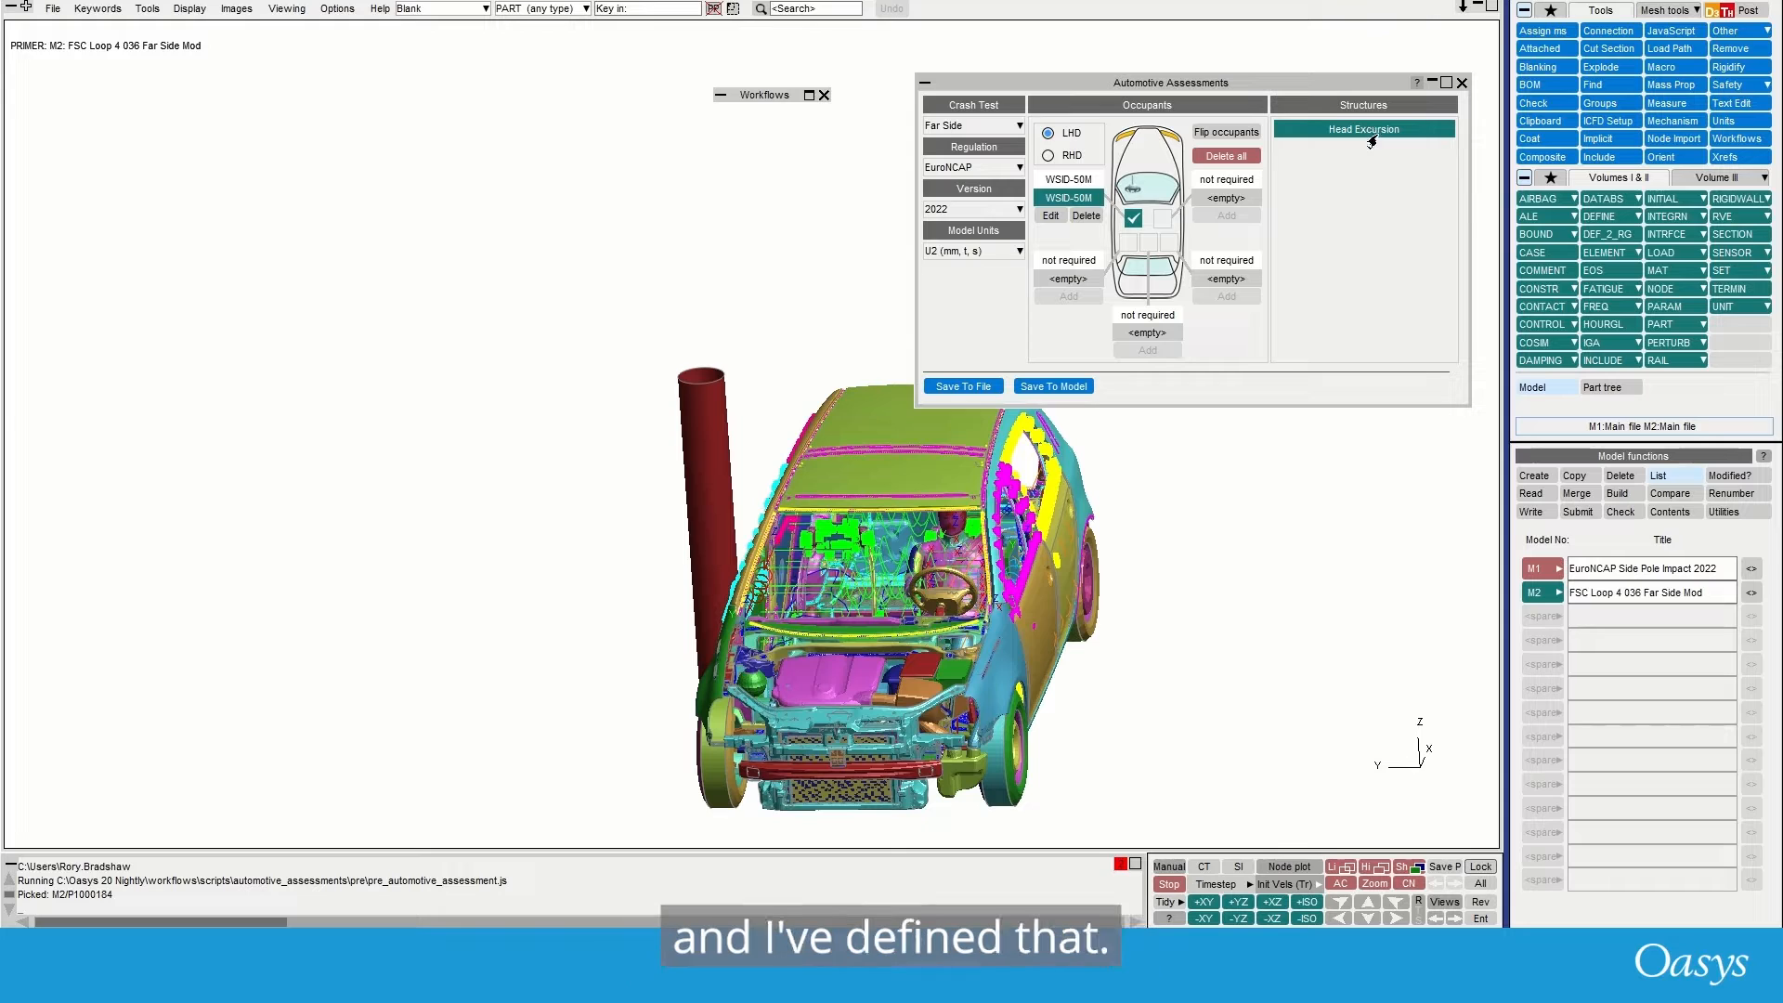
# - Save the far side workflow data to the existing wf.json in the EuroNCAP_Far_Side_Pole_2022 folder
pyautogui.click(953, 387)
pyautogui.click(734, 169)
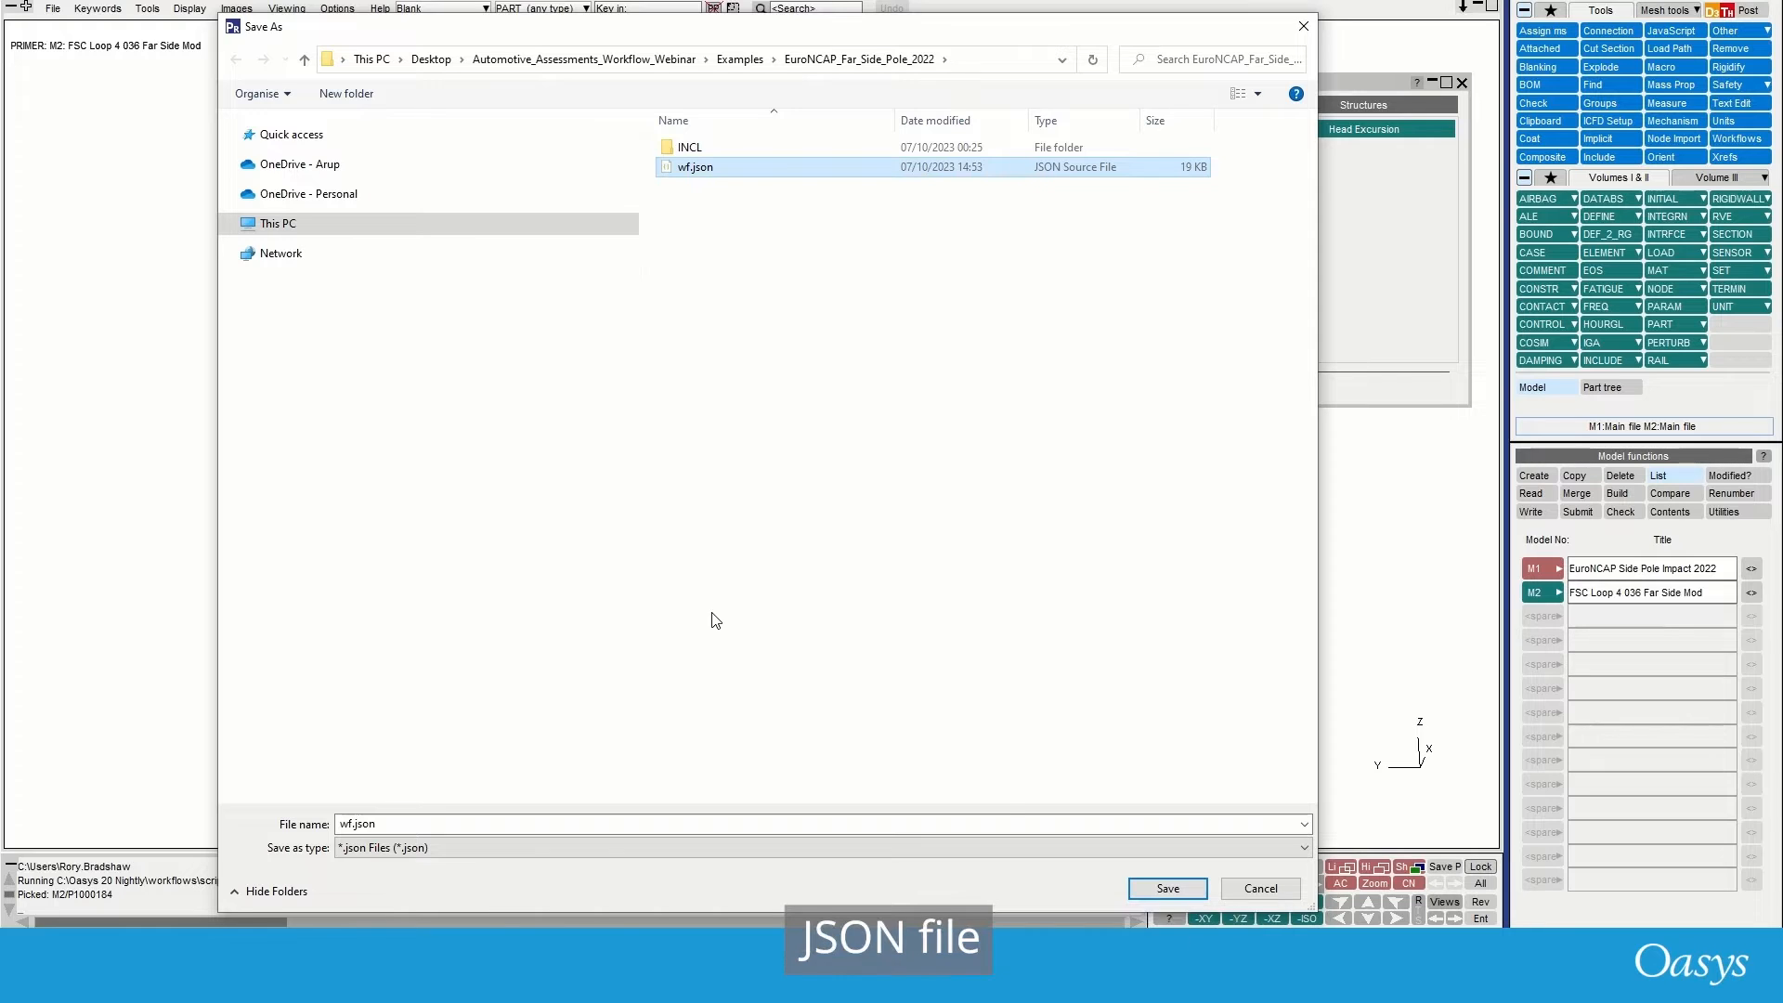
pyautogui.click(1167, 889)
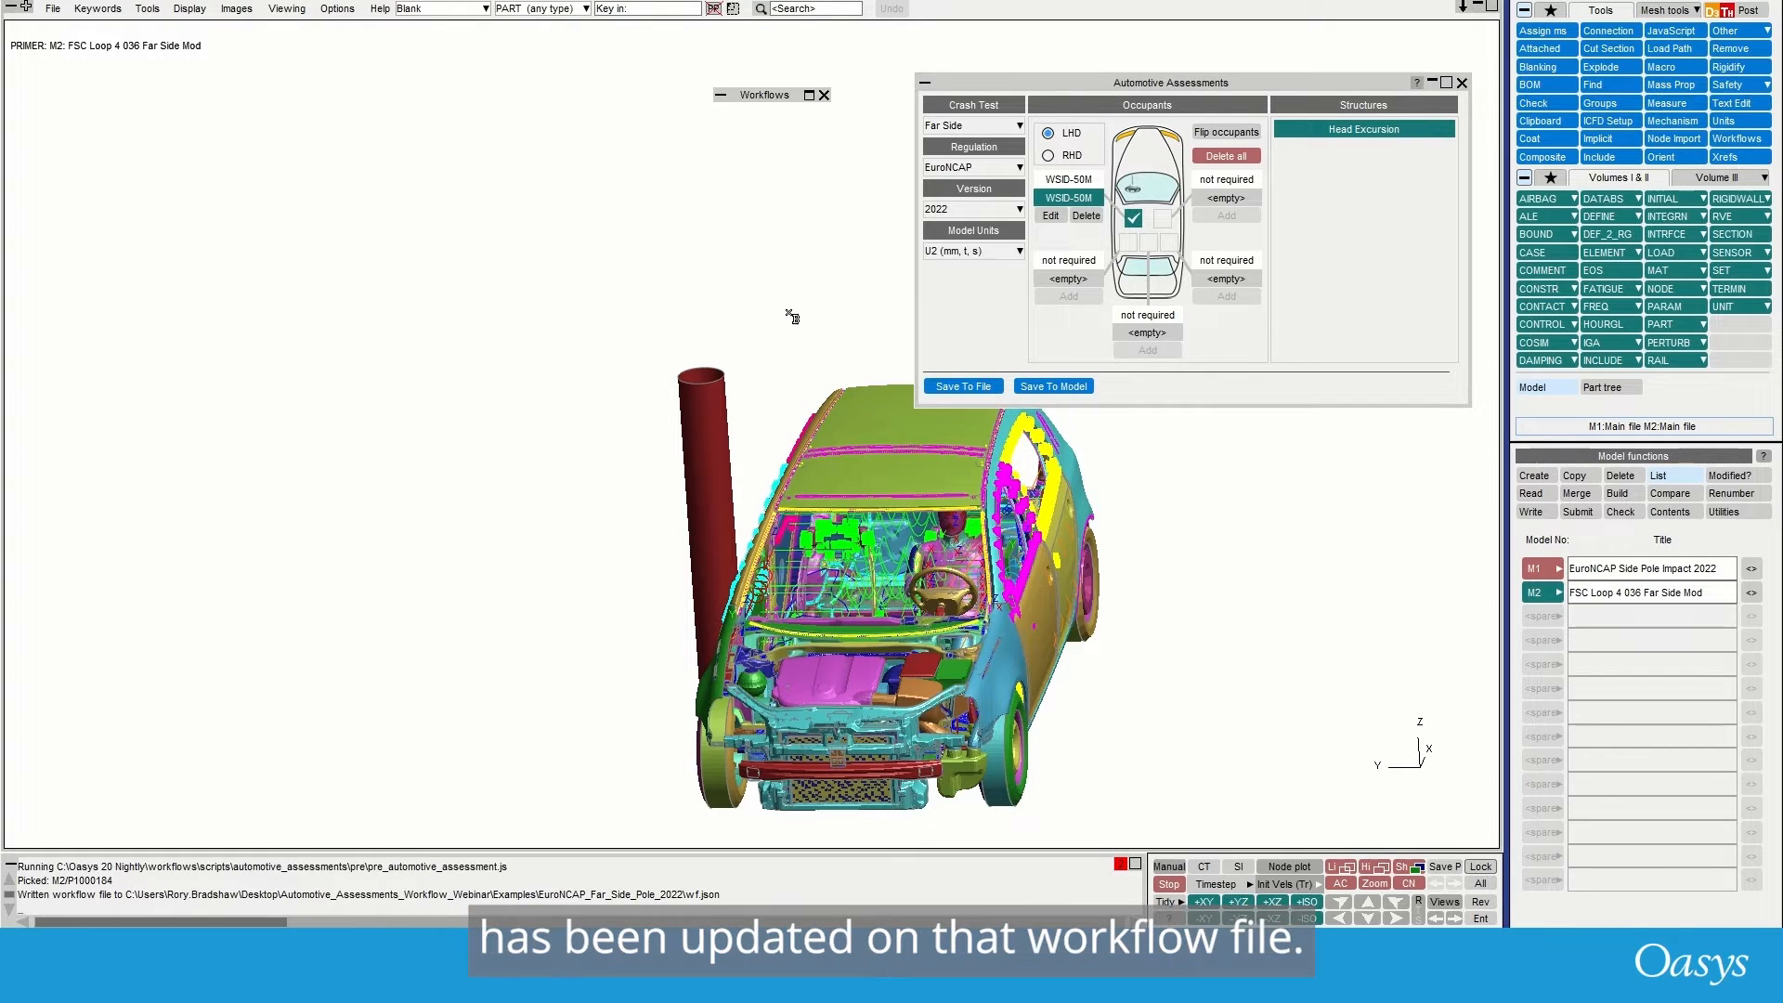
# - Start T/HIS for model M2 from PRIMER's post-processing options and open the Automotive Assessments workflow
pyautogui.click(1736, 13)
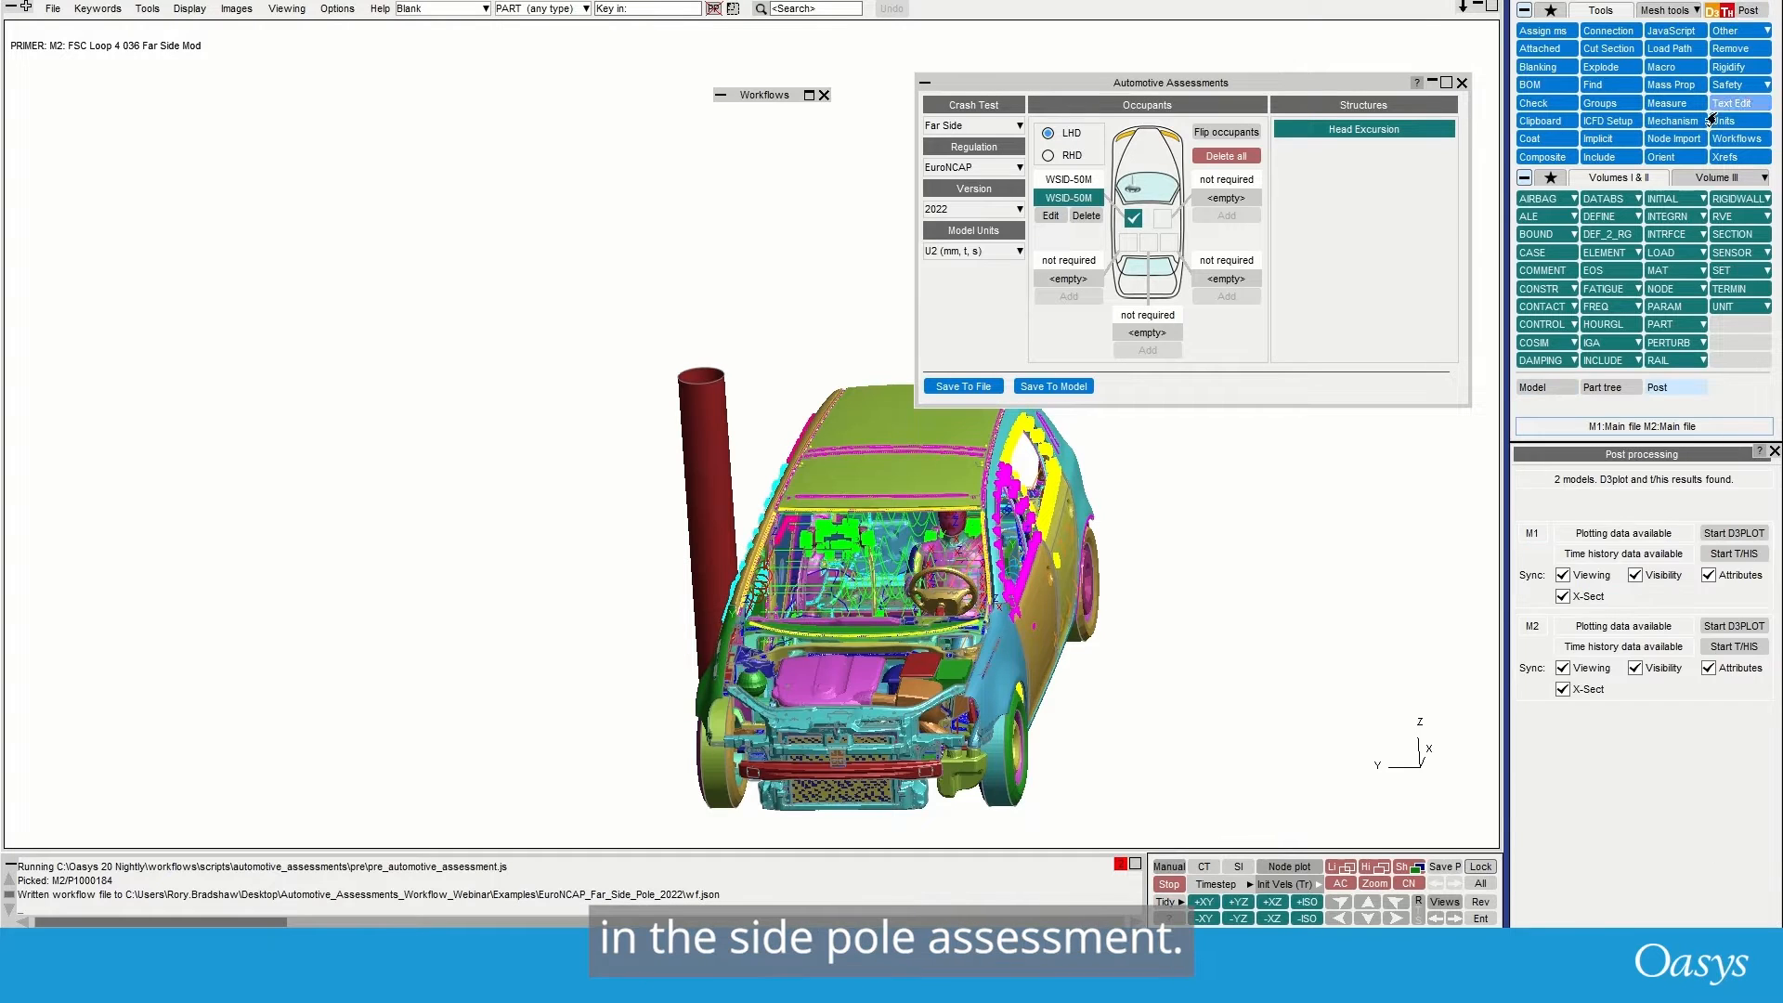
pyautogui.click(1730, 650)
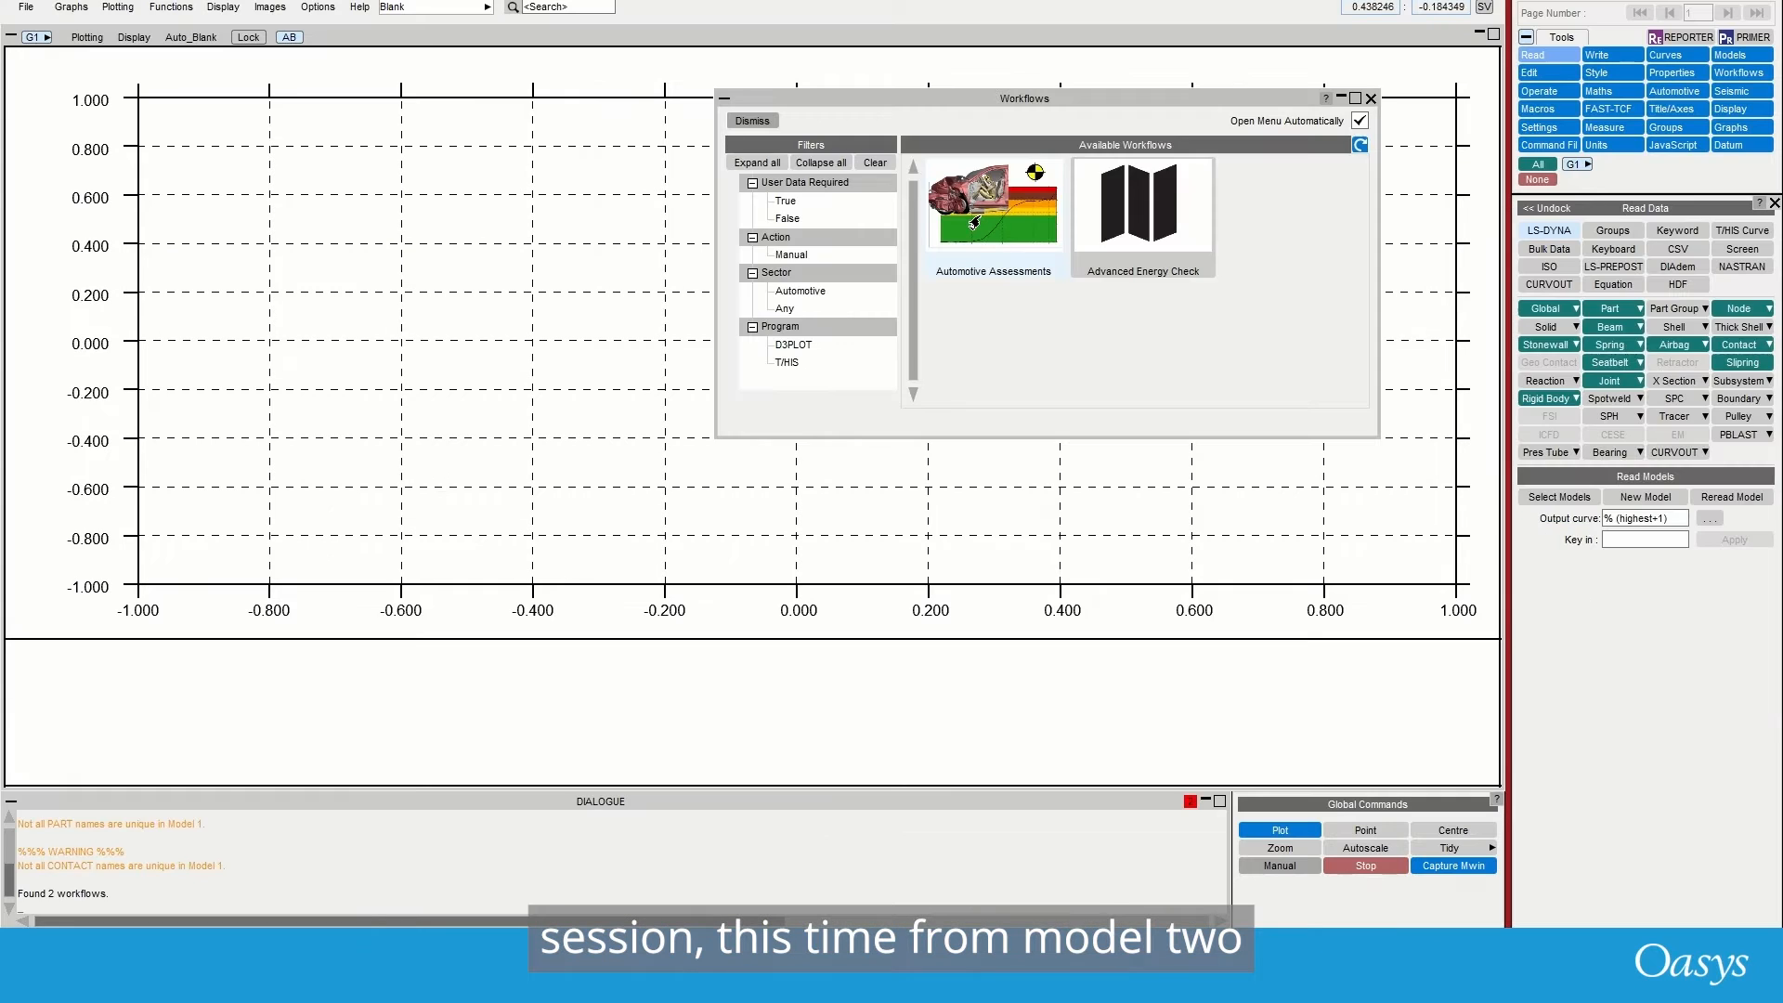
pyautogui.click(981, 238)
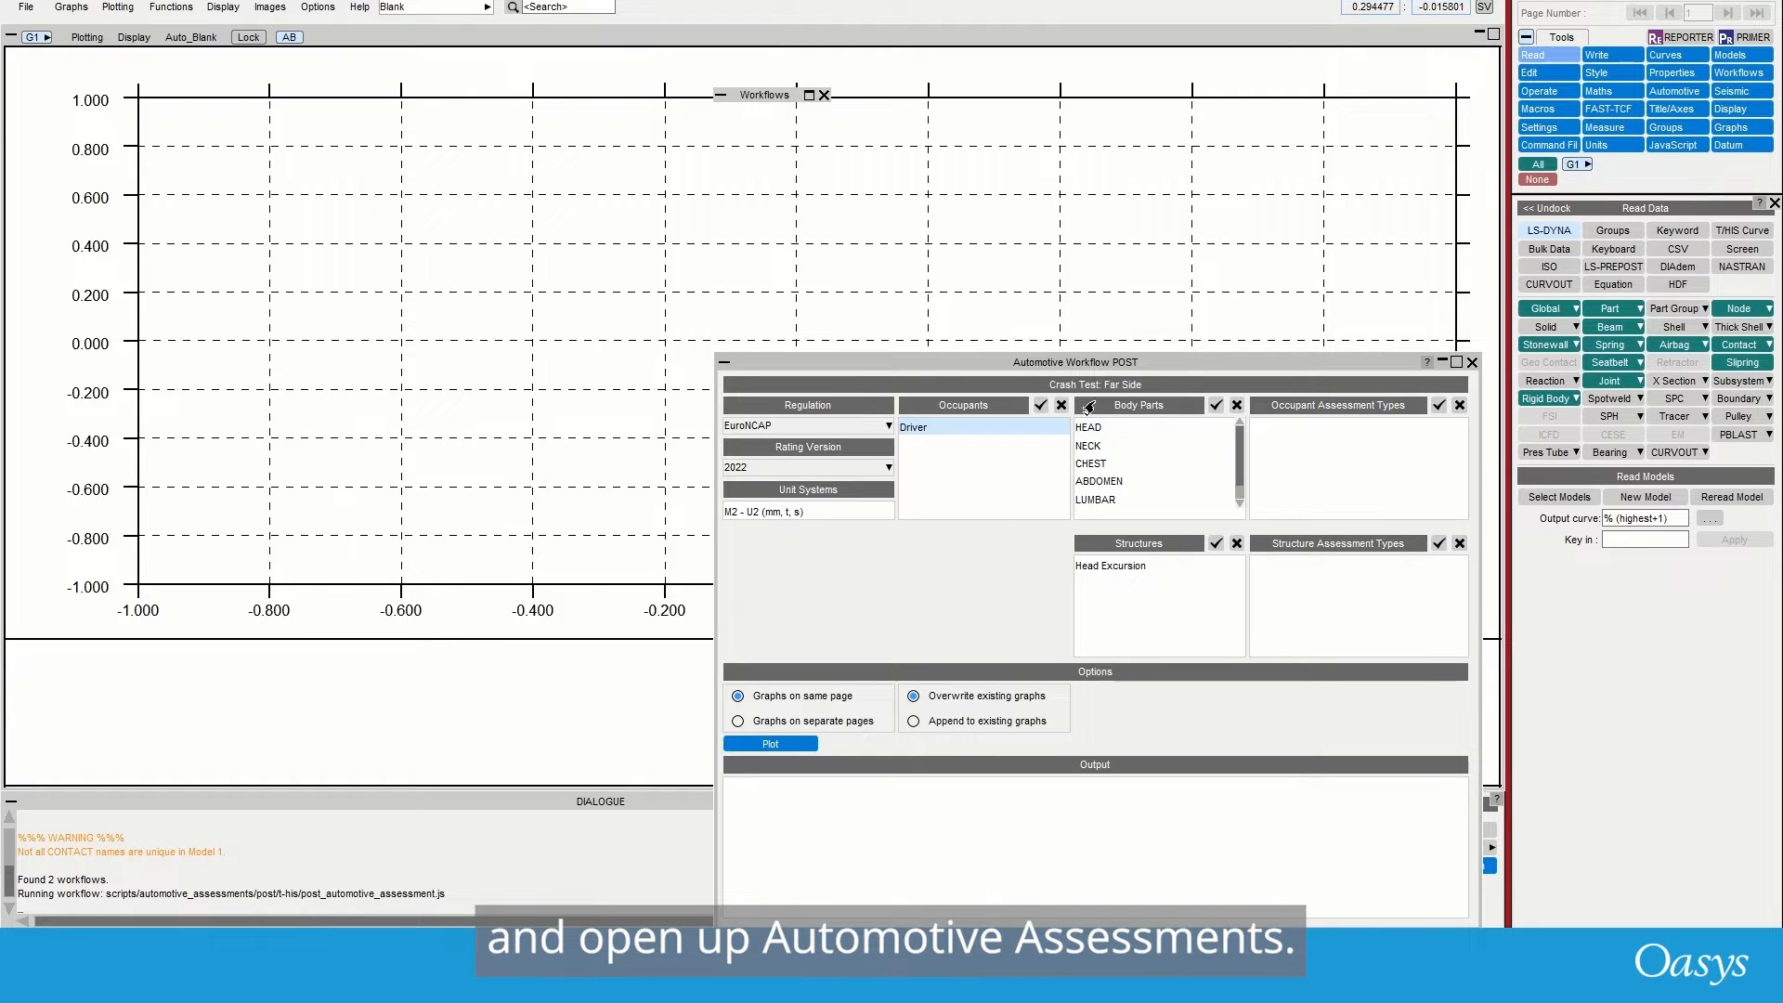
# - Plot all occupant assessments for every body part of the driver, continuing past the HIC and 3 ms clip listings
pyautogui.click(1216, 406)
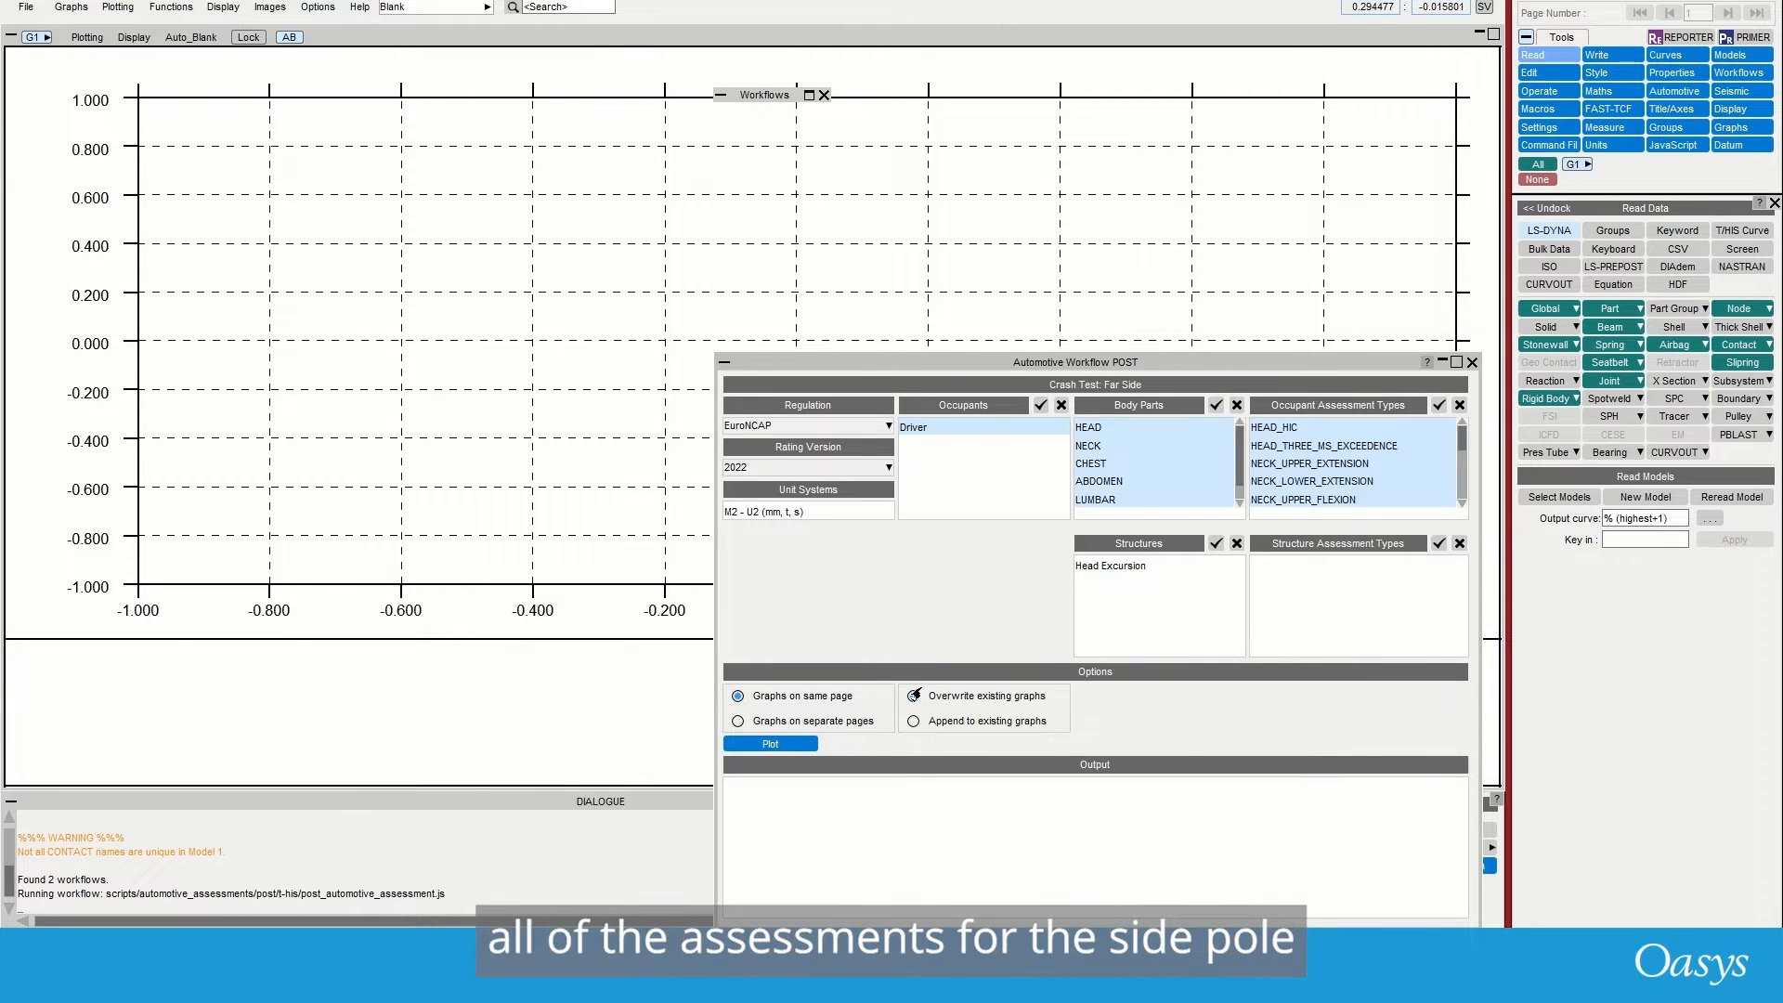
pyautogui.click(792, 746)
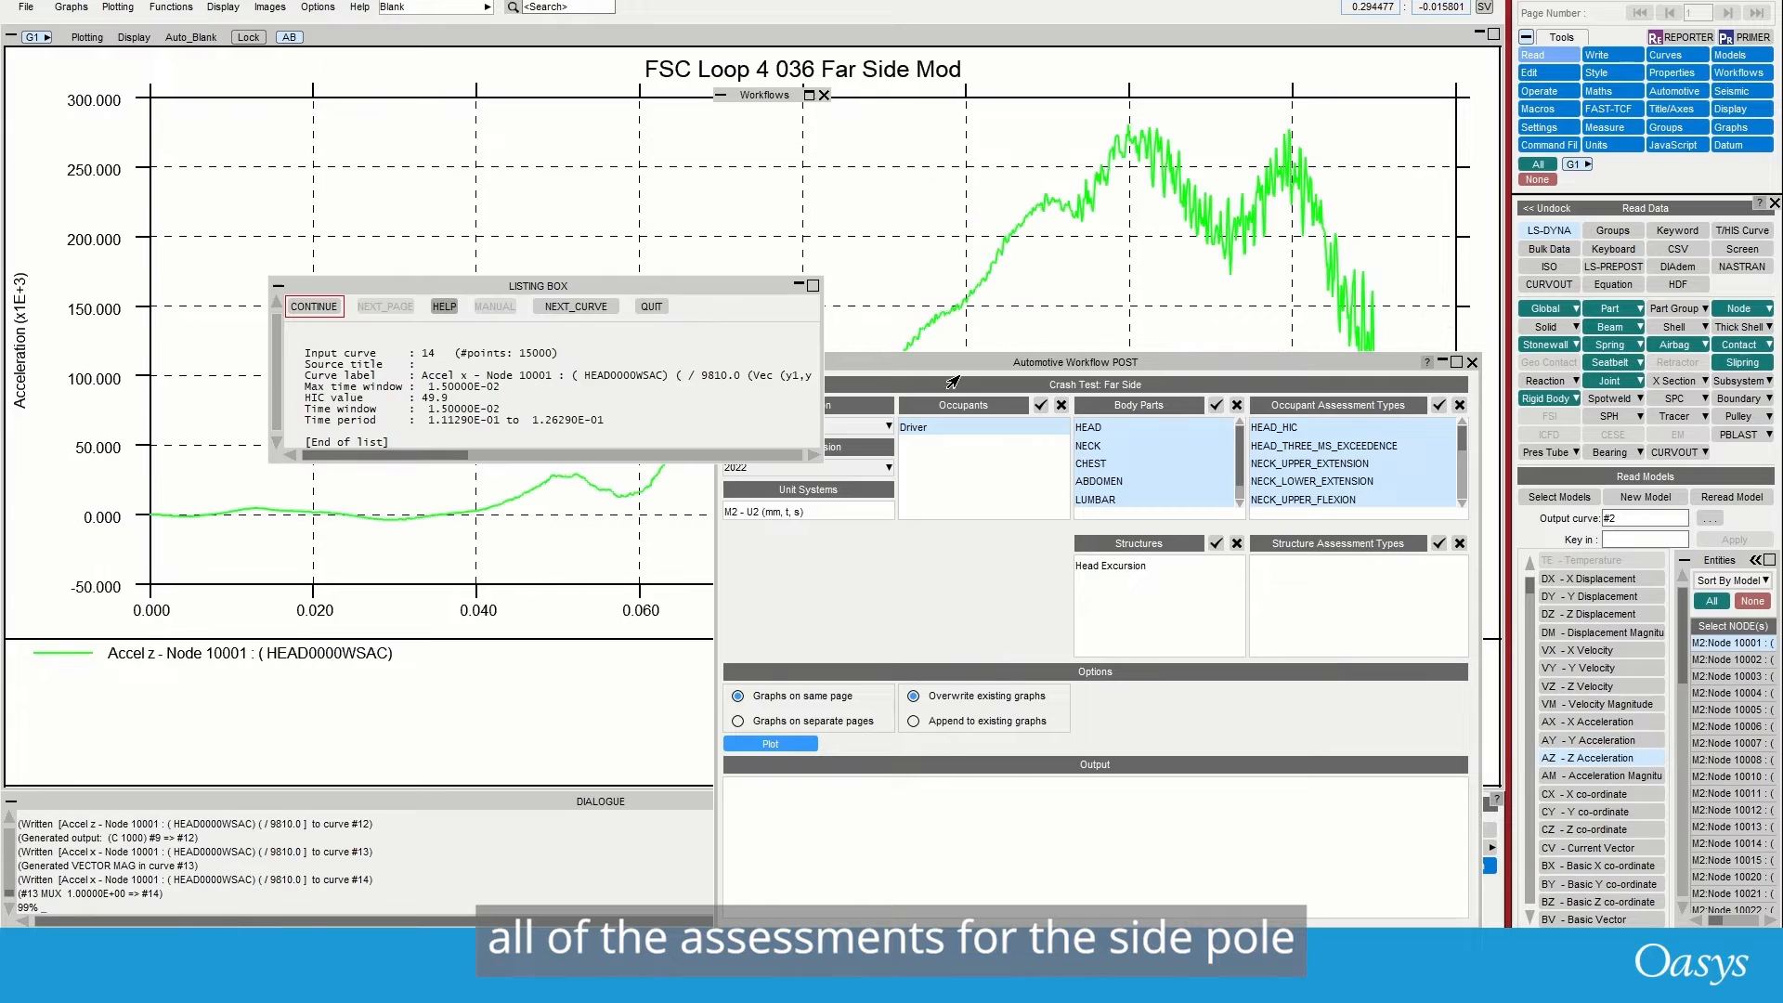
pyautogui.click(296, 313)
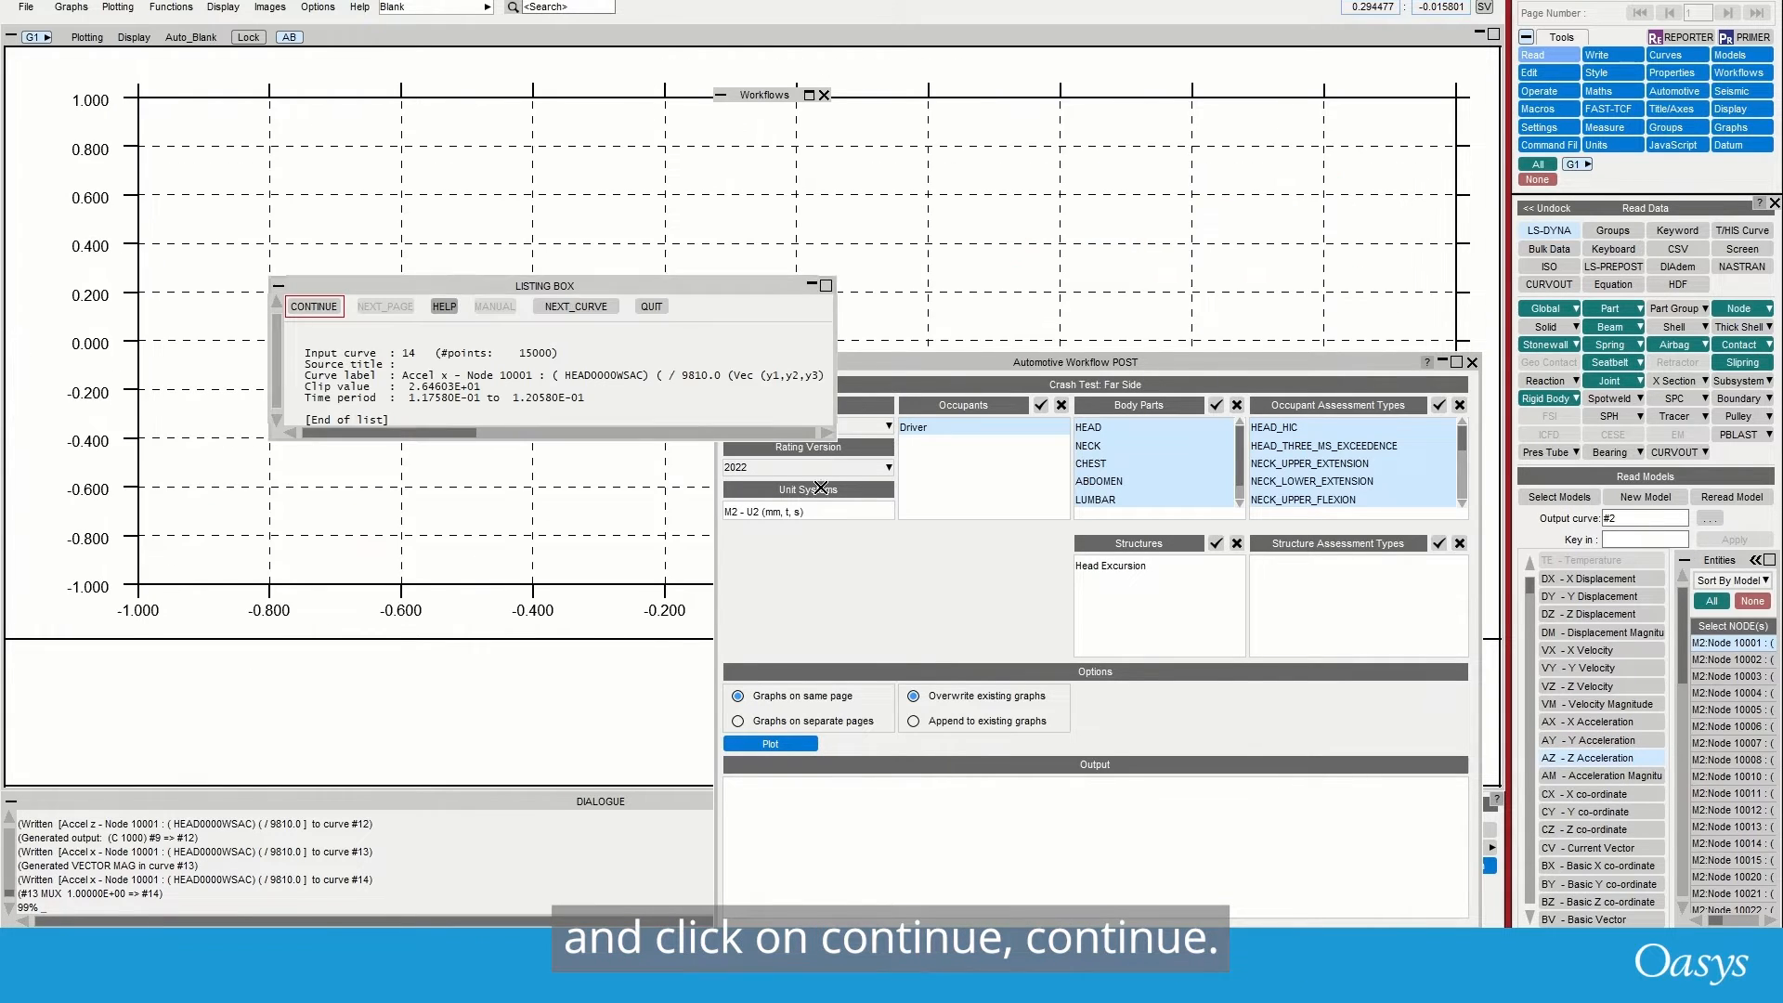
pyautogui.click(296, 309)
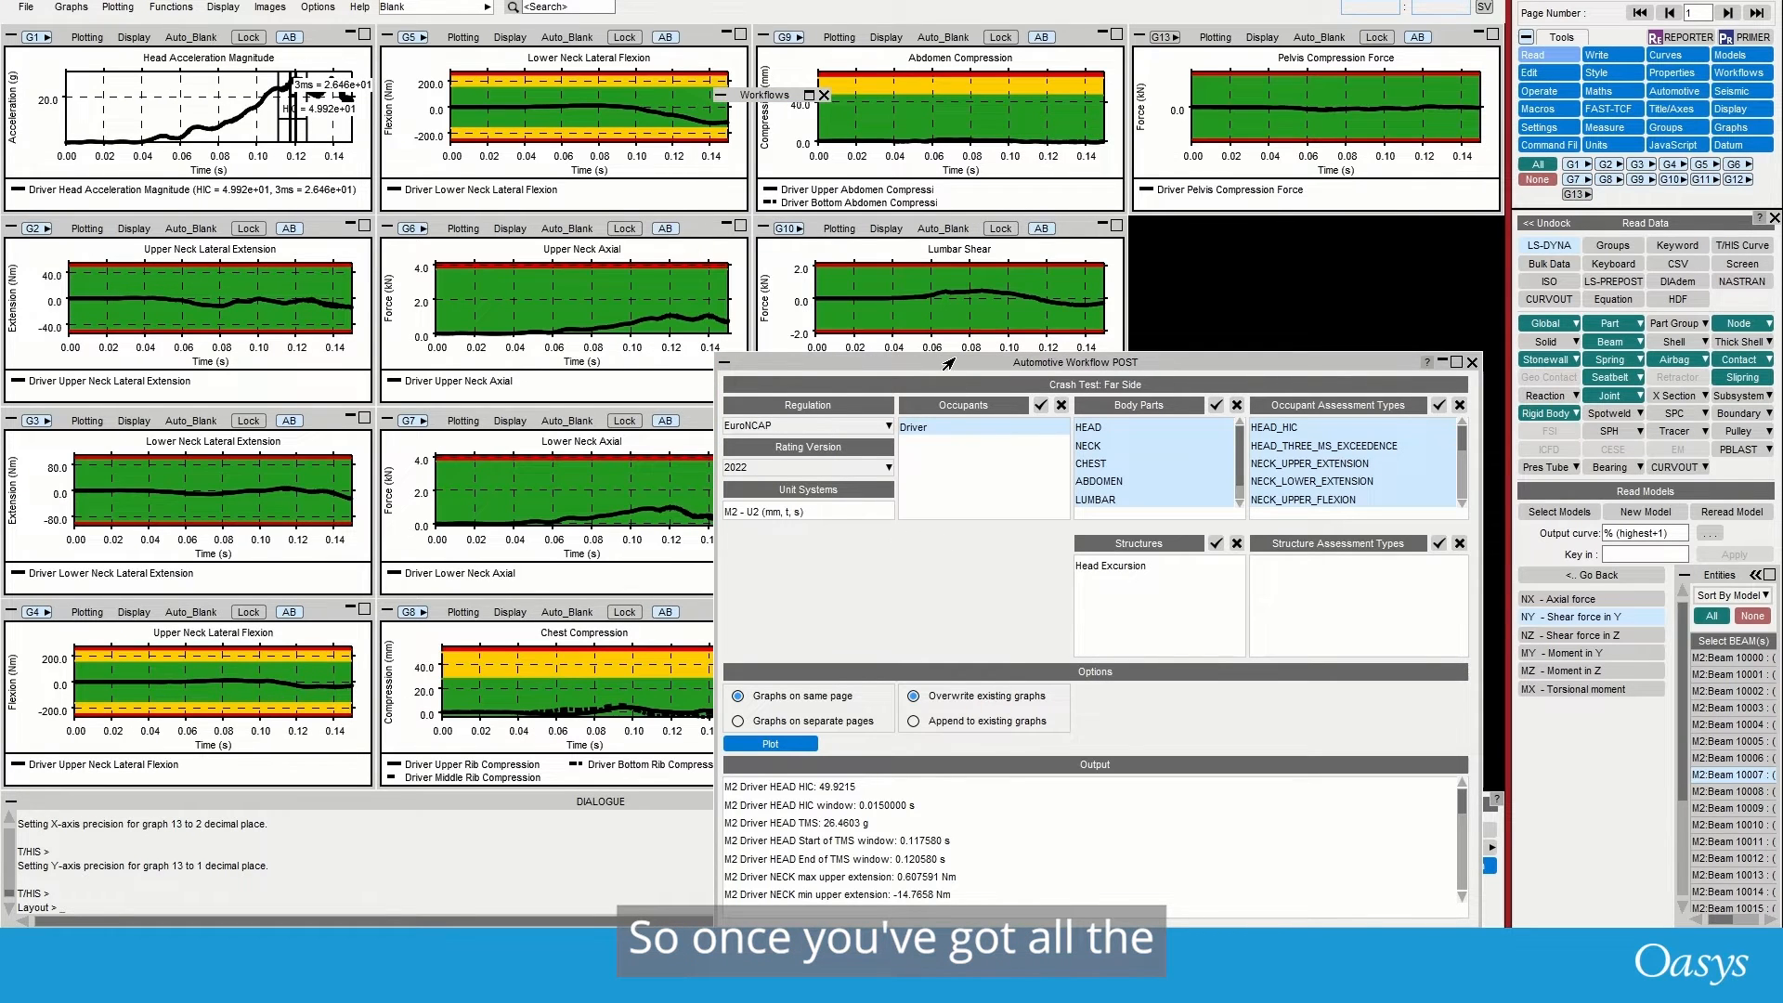
# - Select the Head Excursion structure in the Automotive Workflow POST window and reposition the window over the graphs
pyautogui.moveTo(948, 363); pyautogui.dragTo(1080, 200)
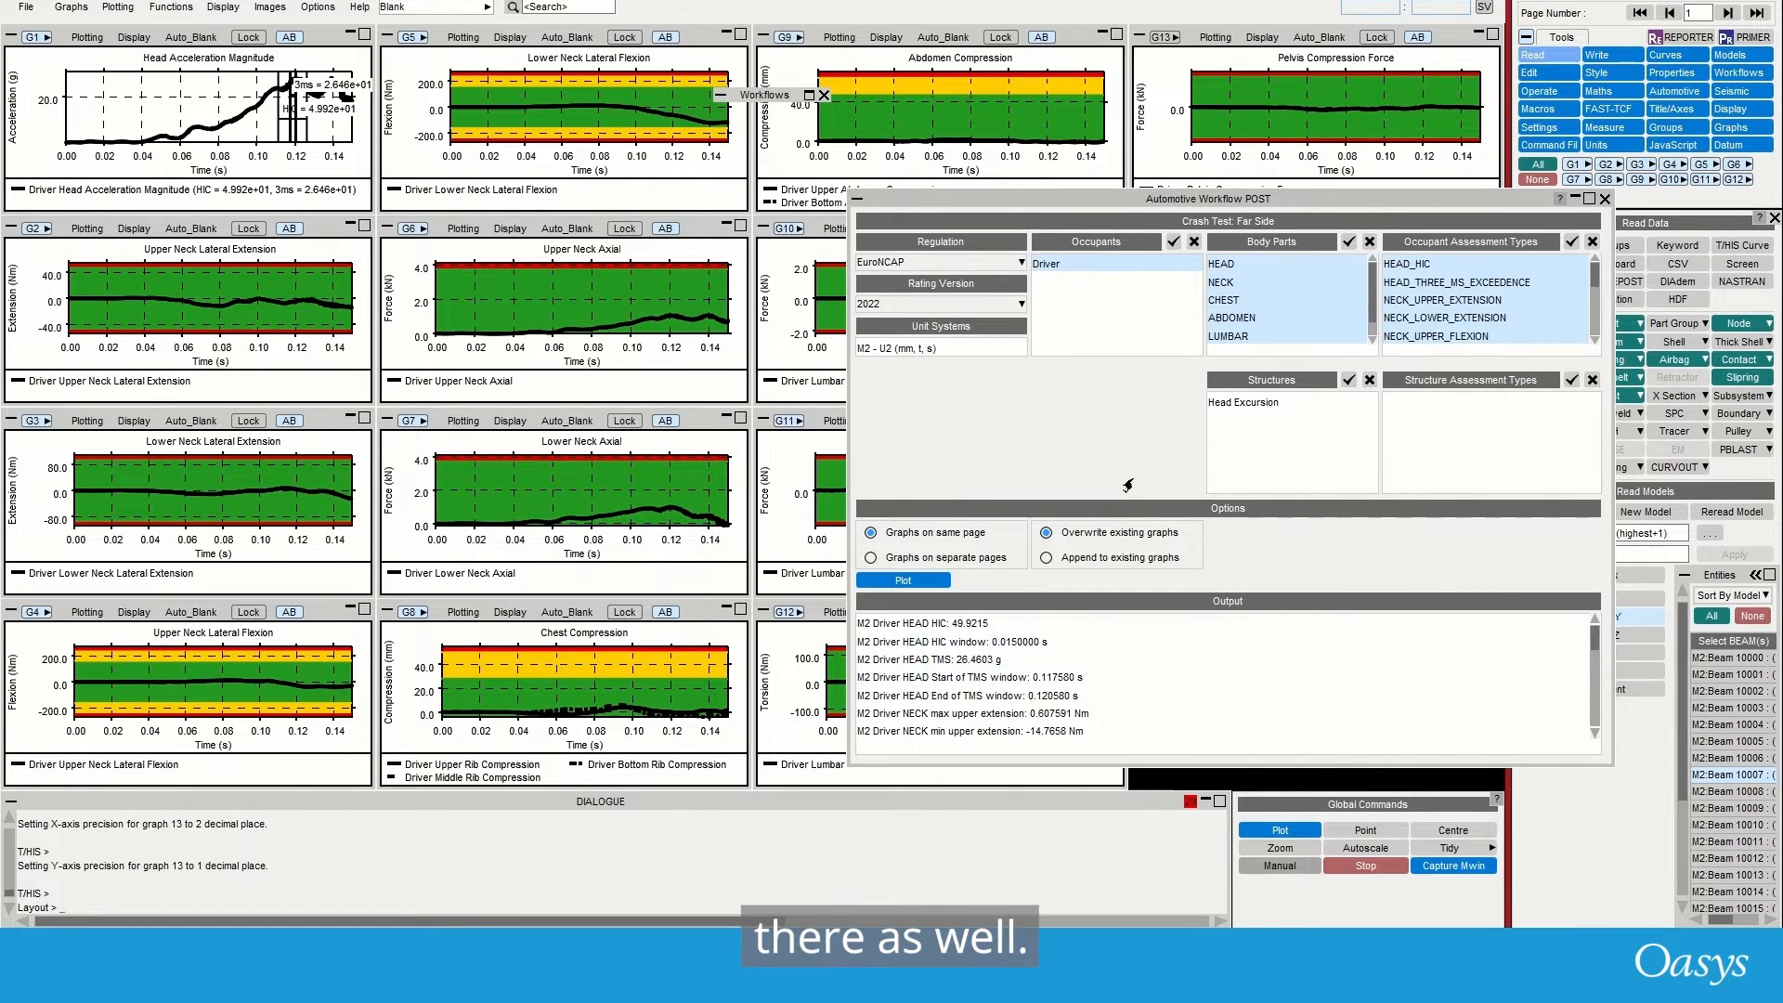
pyautogui.click(1245, 403)
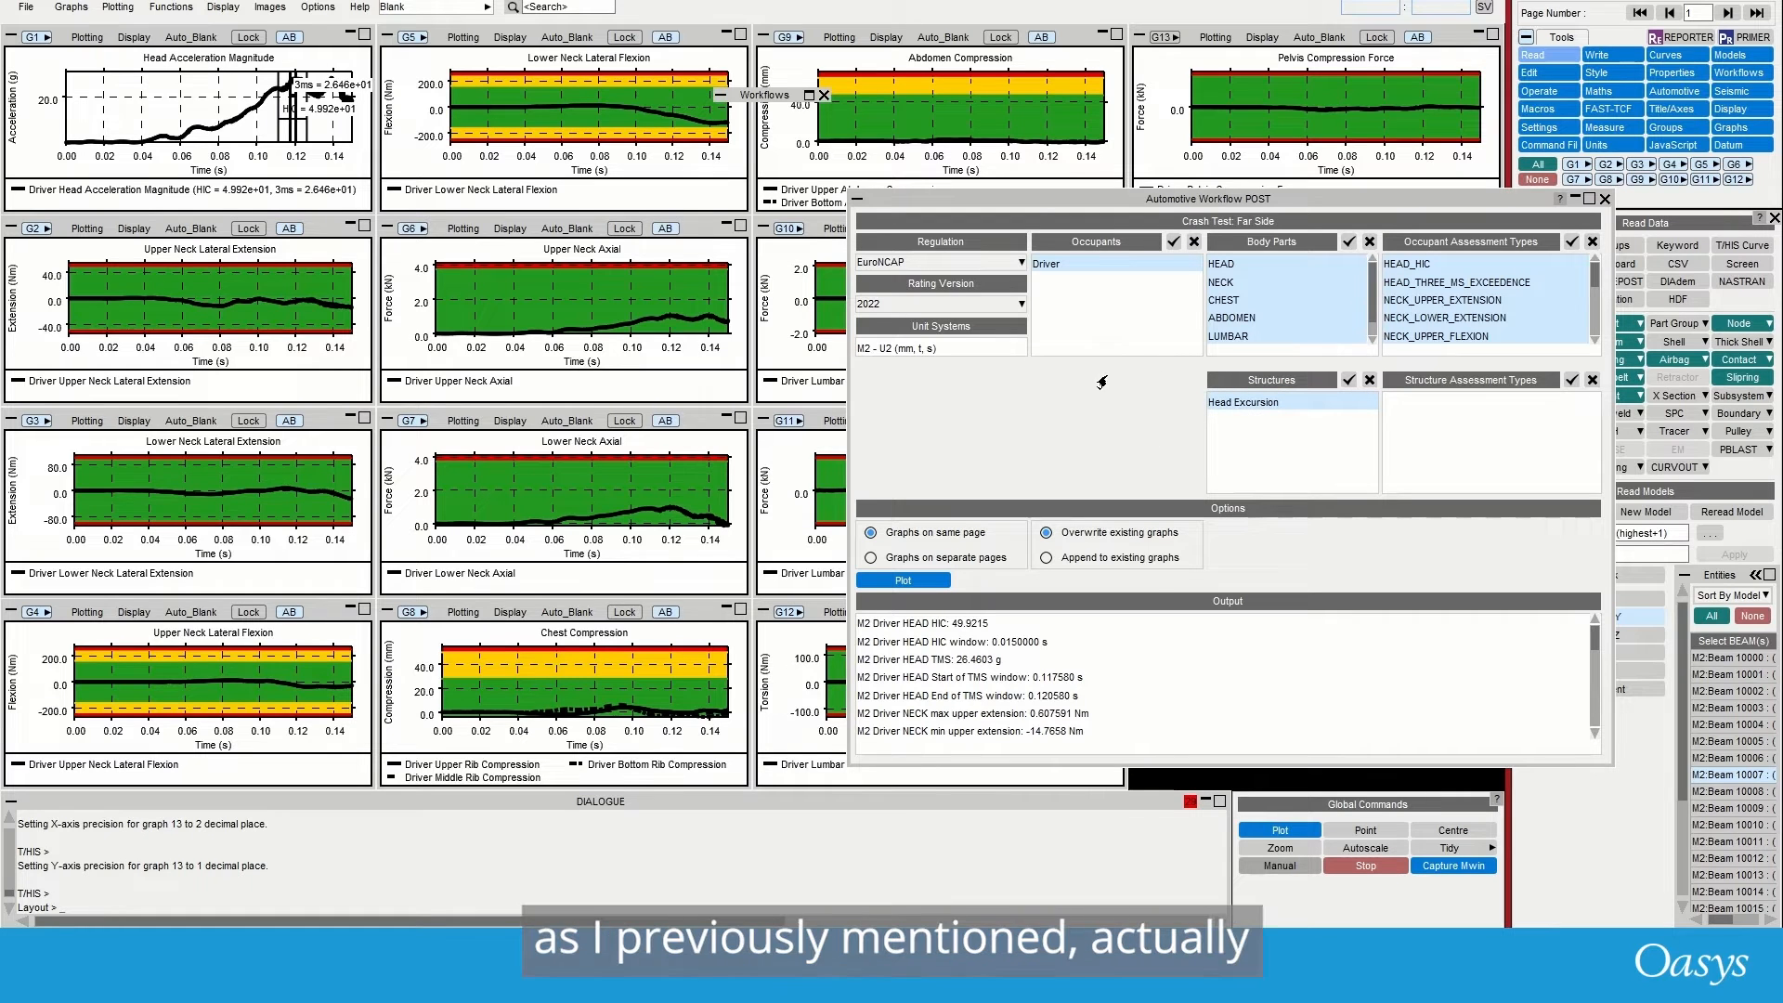
pyautogui.moveTo(1128, 202); pyautogui.dragTo(743, 189)
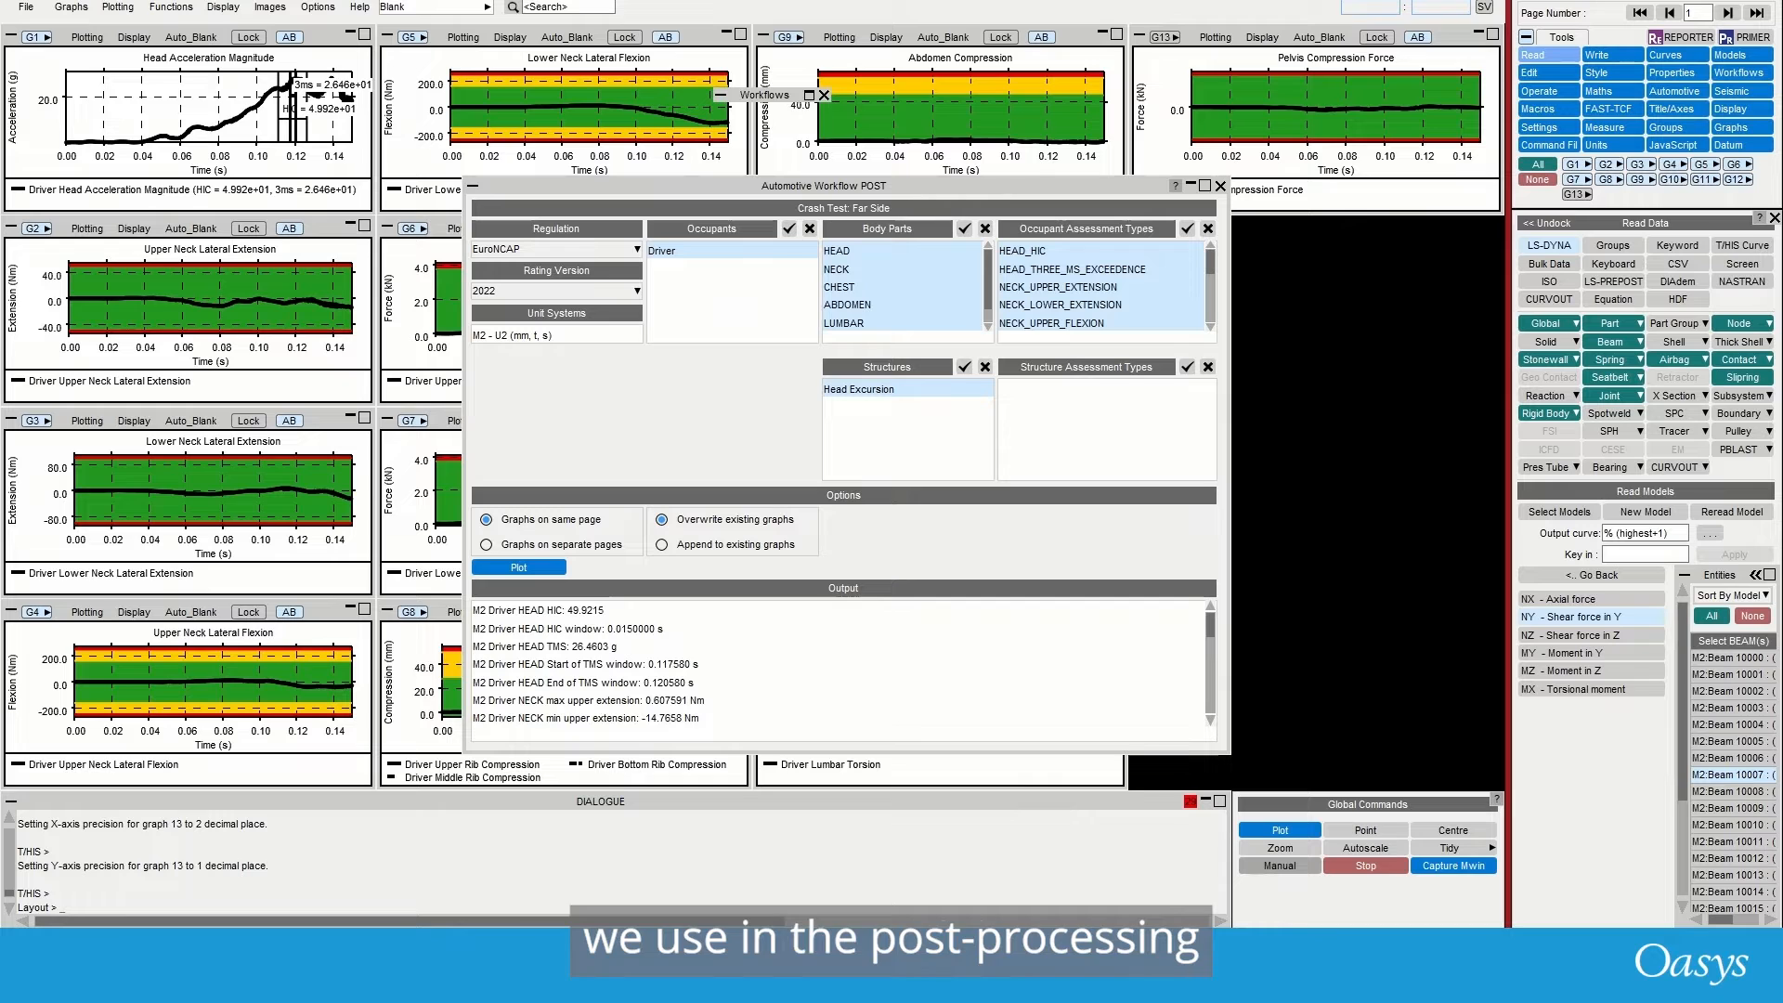
# - Exit T/HIS without saving the session
pyautogui.click(1769, 10)
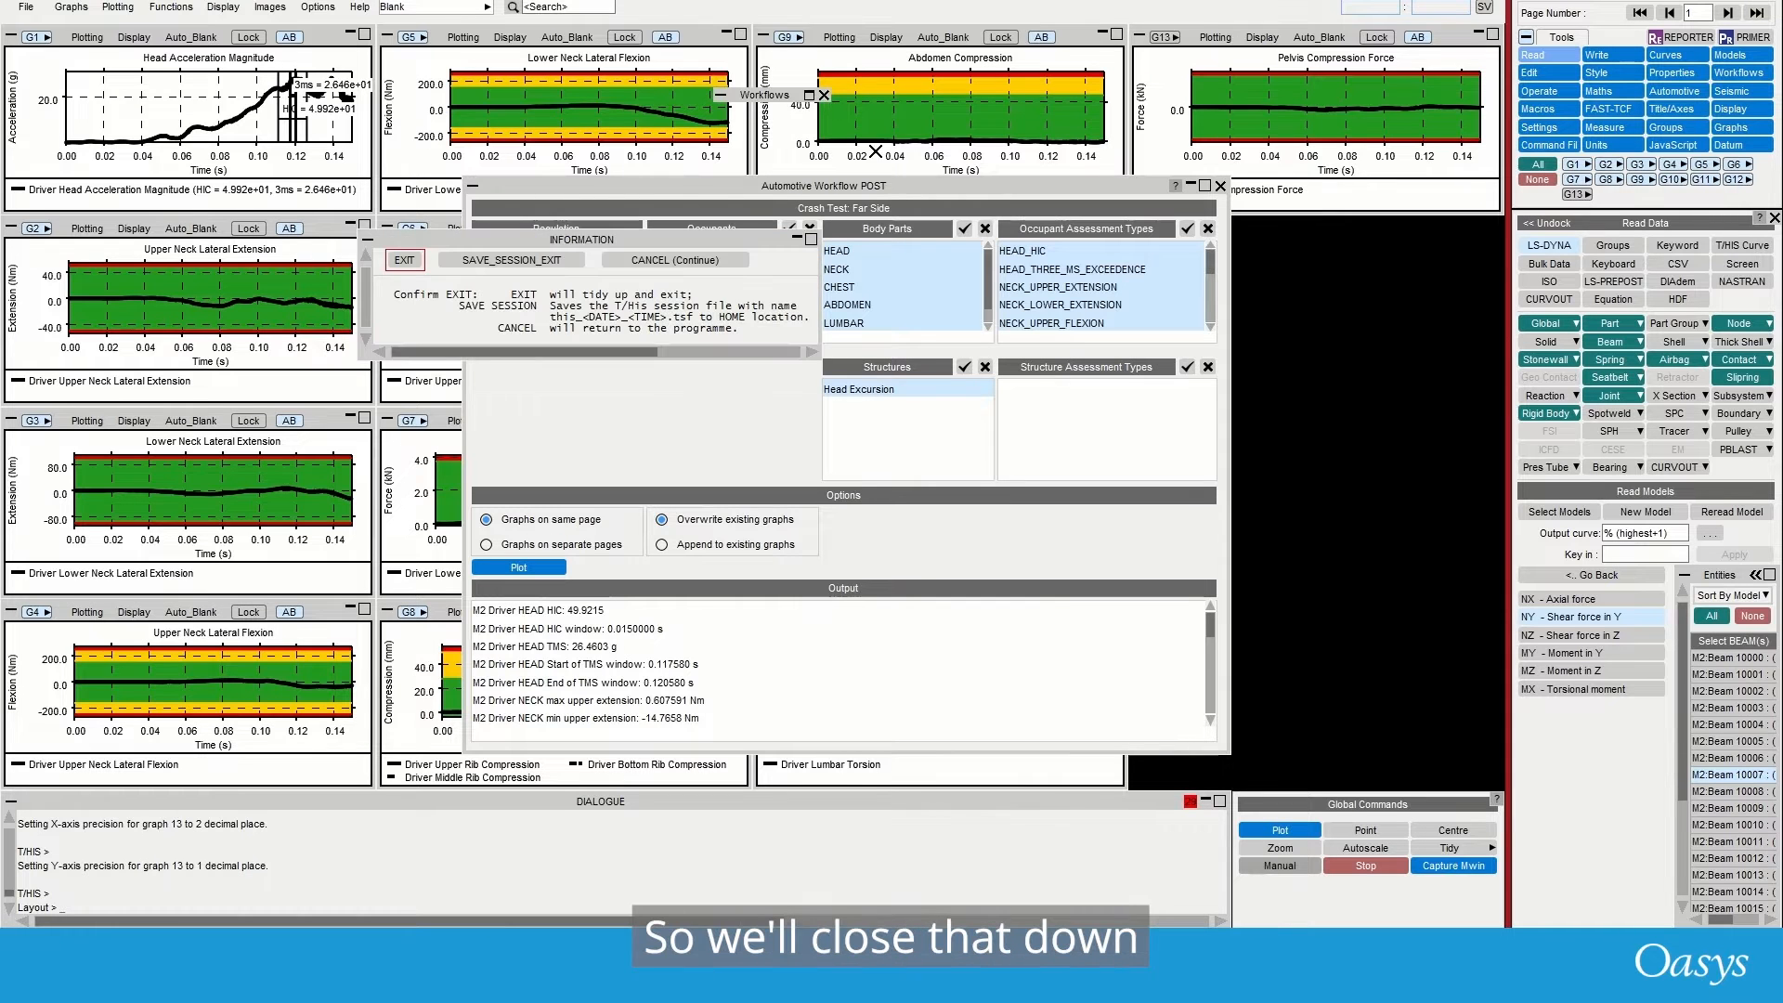
pyautogui.click(399, 262)
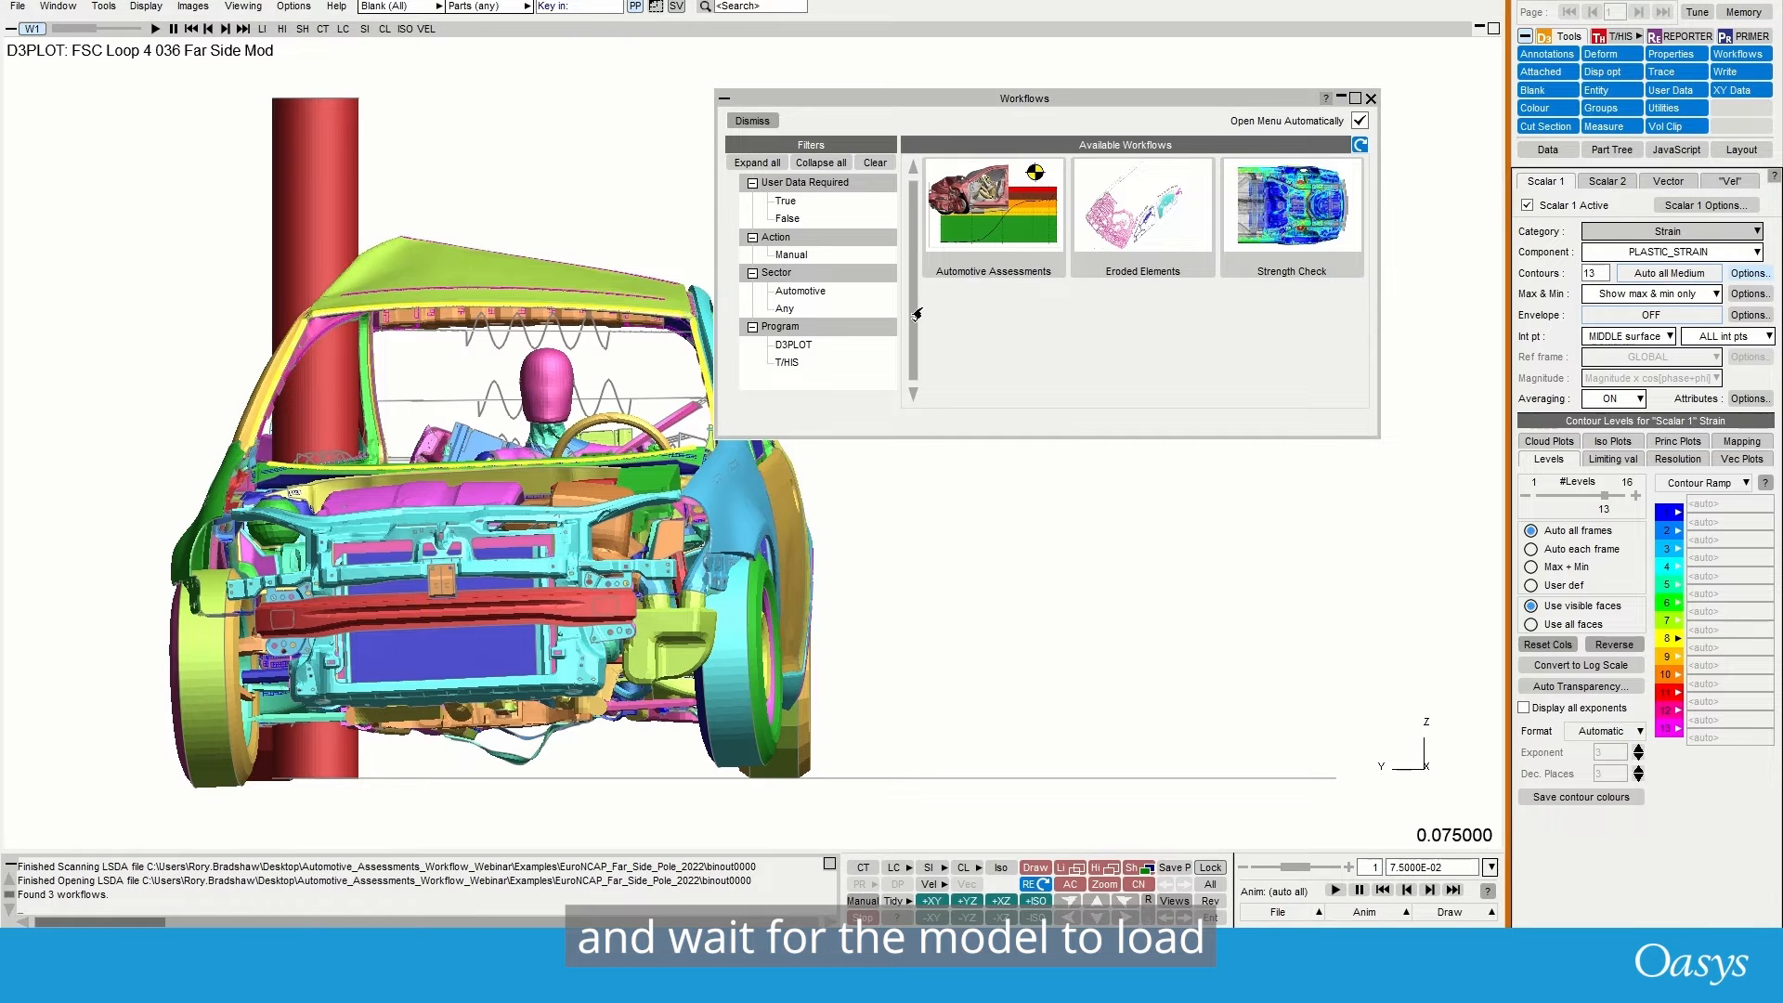
# - Run the EuroNCAP 2022 Head Excursion assessment with D3PLOT's Automotive Assessments workflow, and exit D3PLOT once it has been reviewed
pyautogui.click(974, 213)
pyautogui.click(920, 185)
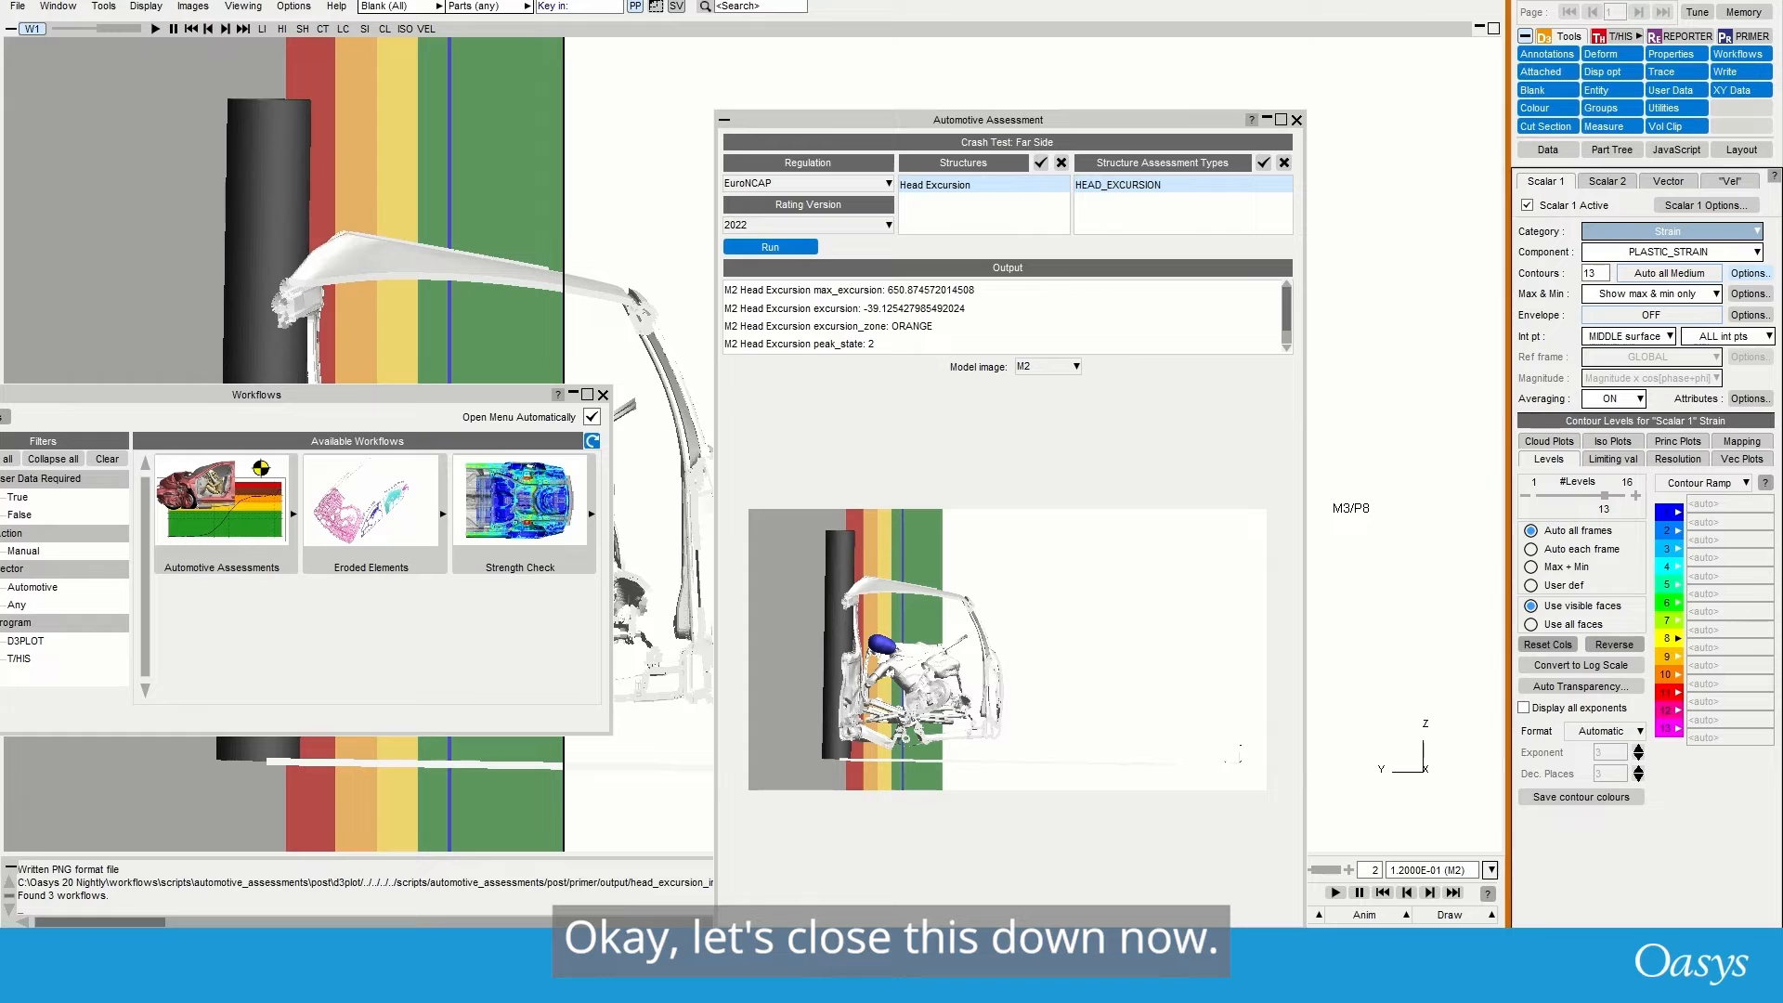
pyautogui.click(423, 259)
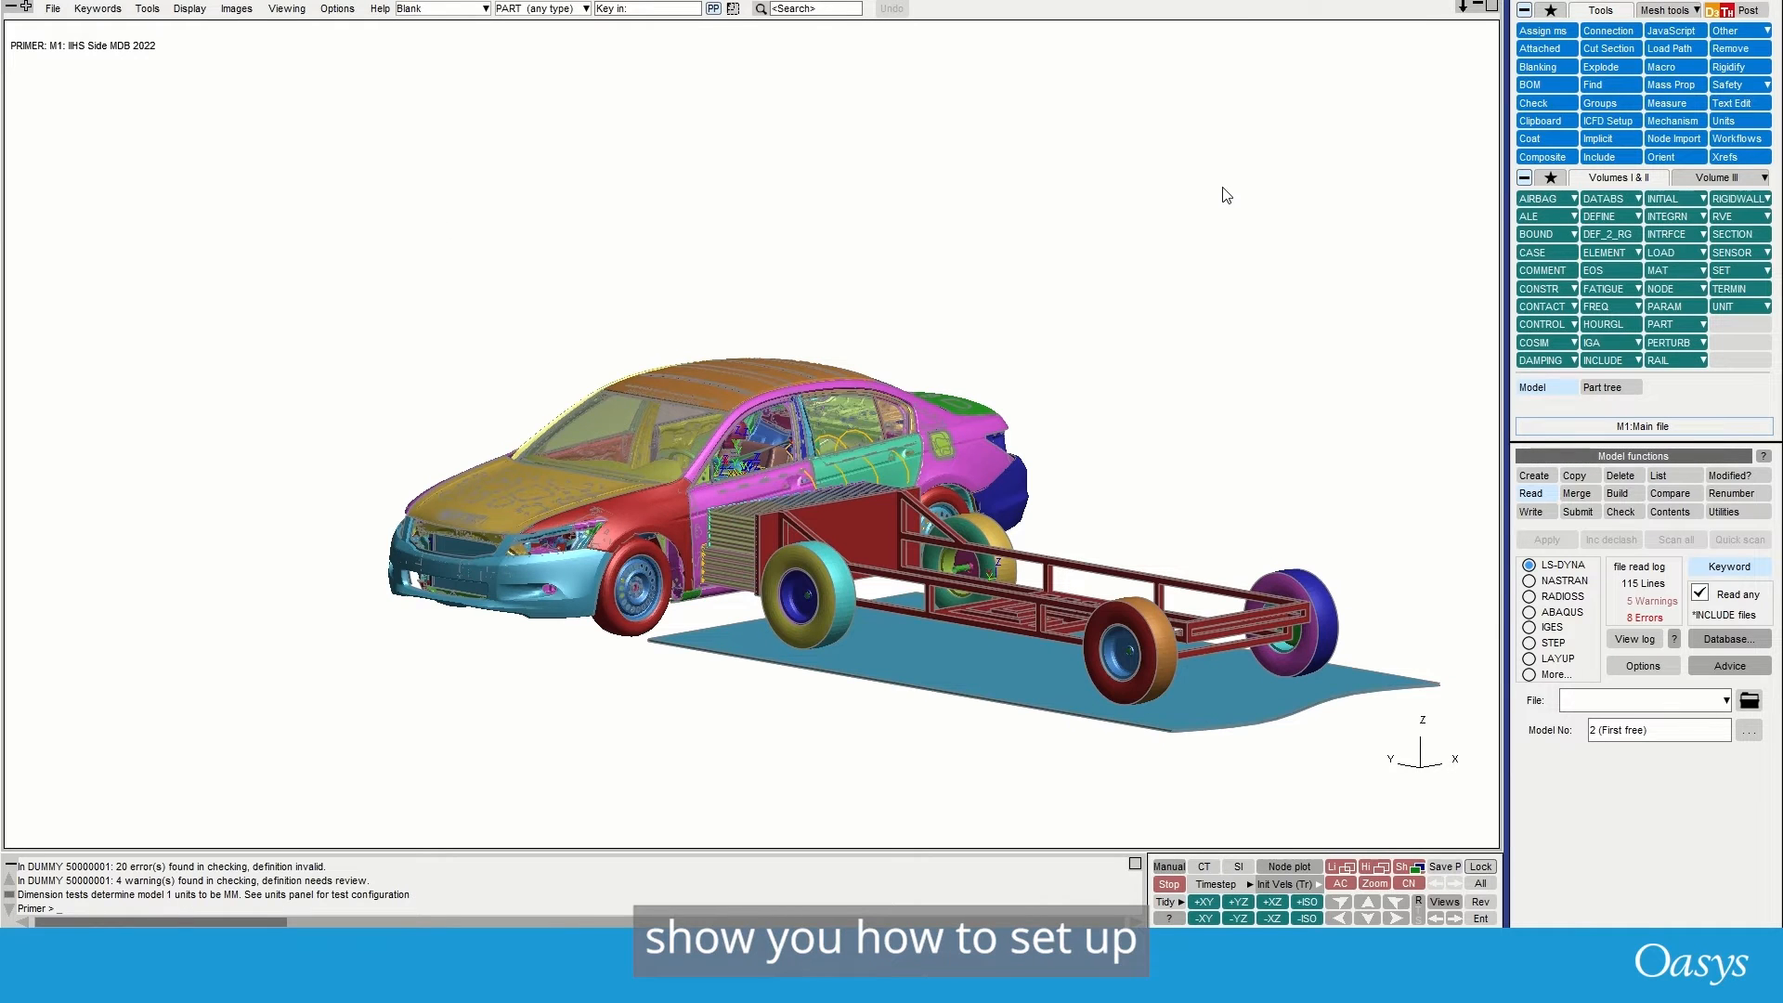
# - Open the Automotive Assessments workflow in PRIMER and set crash test MDB, regulation IIHS, version 2021 and model units U2 (mm, t, s)
pyautogui.click(1737, 139)
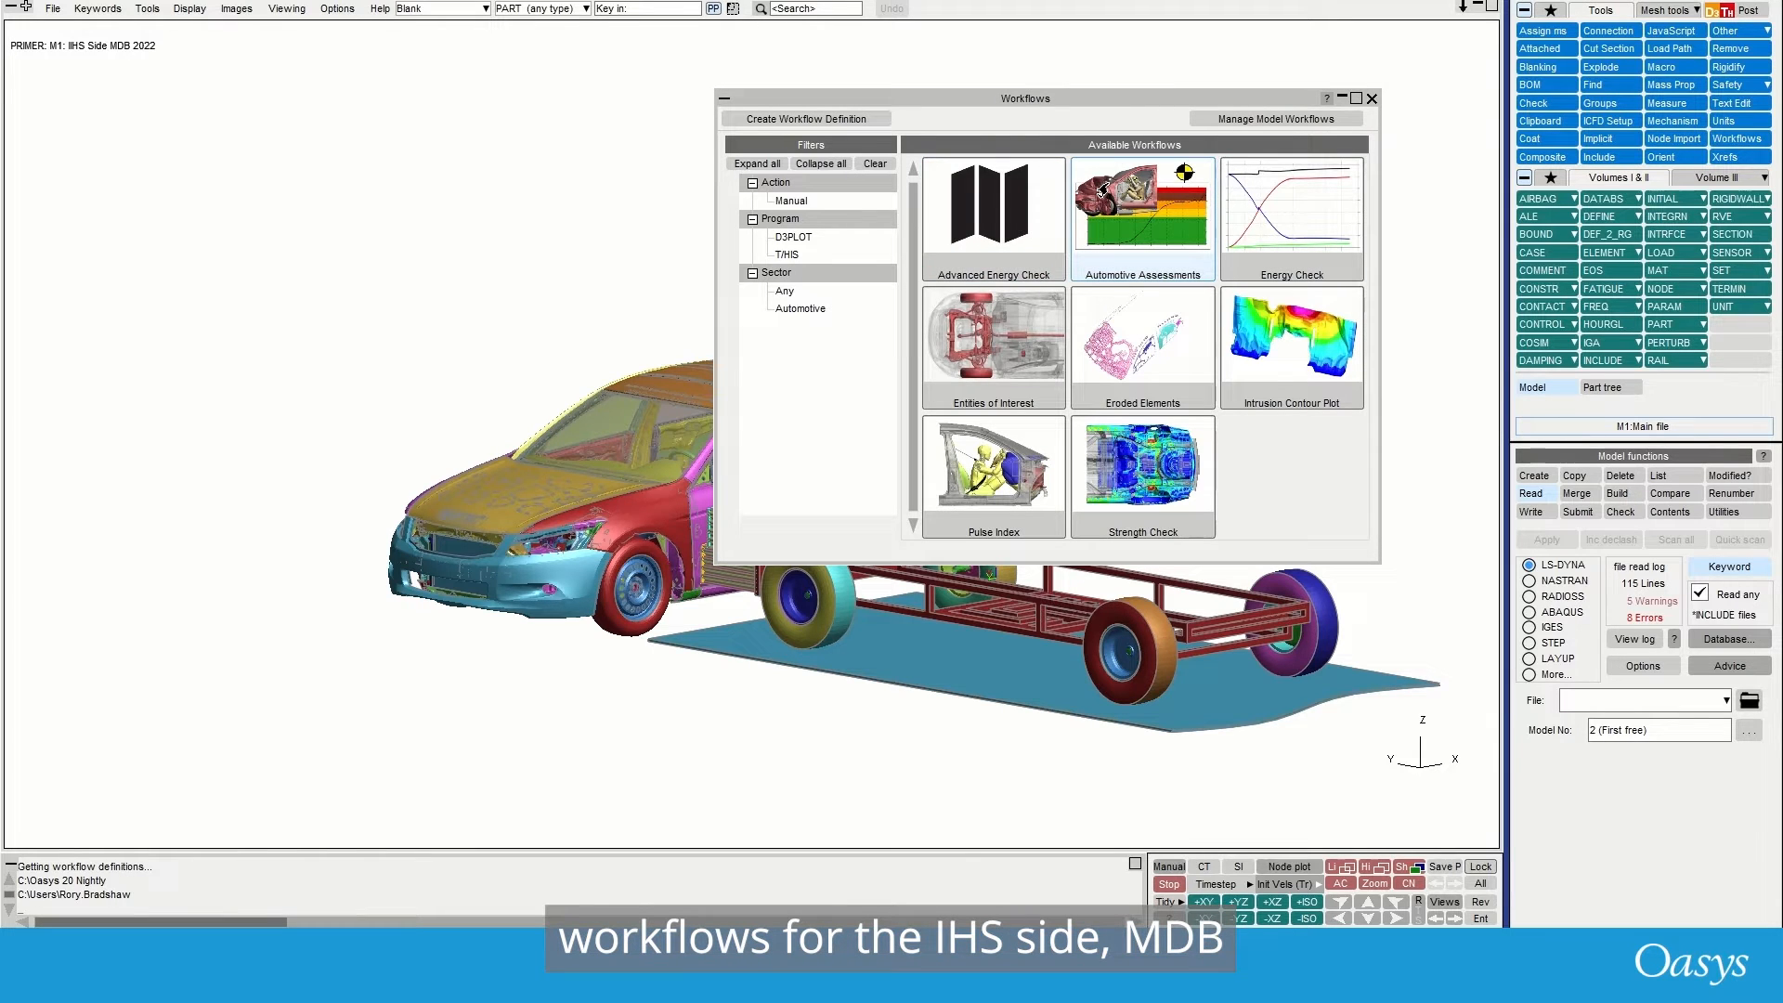
pyautogui.click(1116, 199)
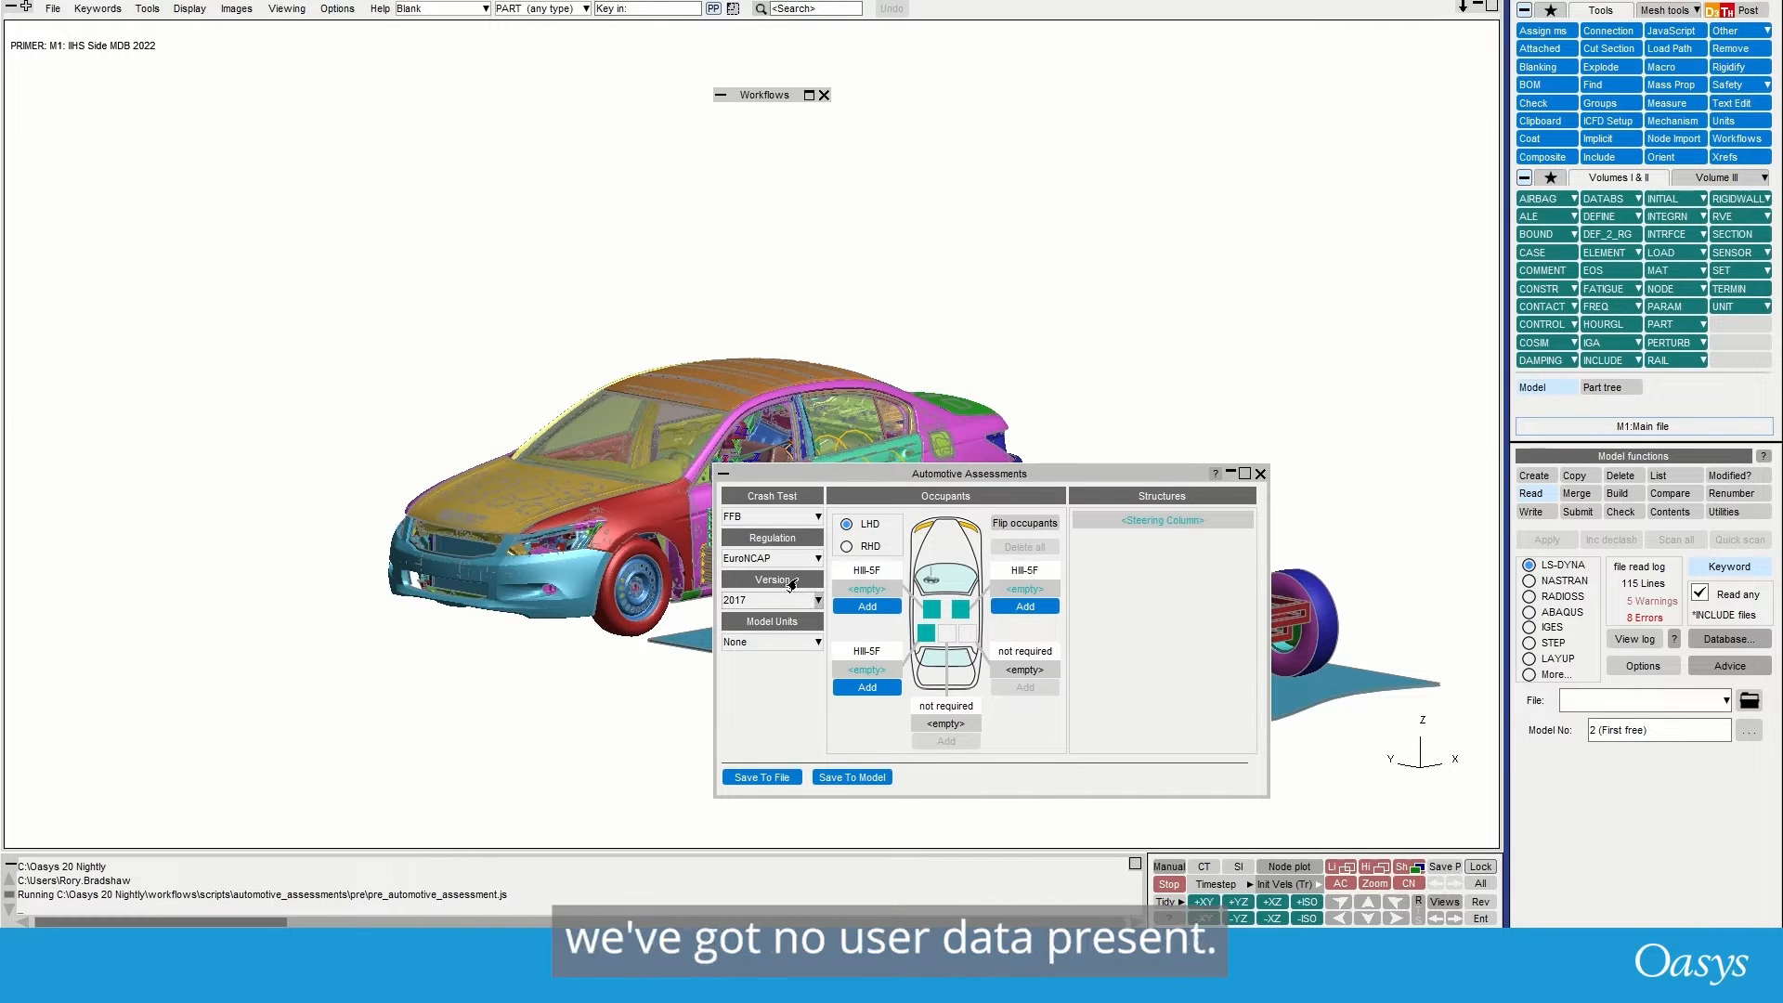
pyautogui.click(814, 518)
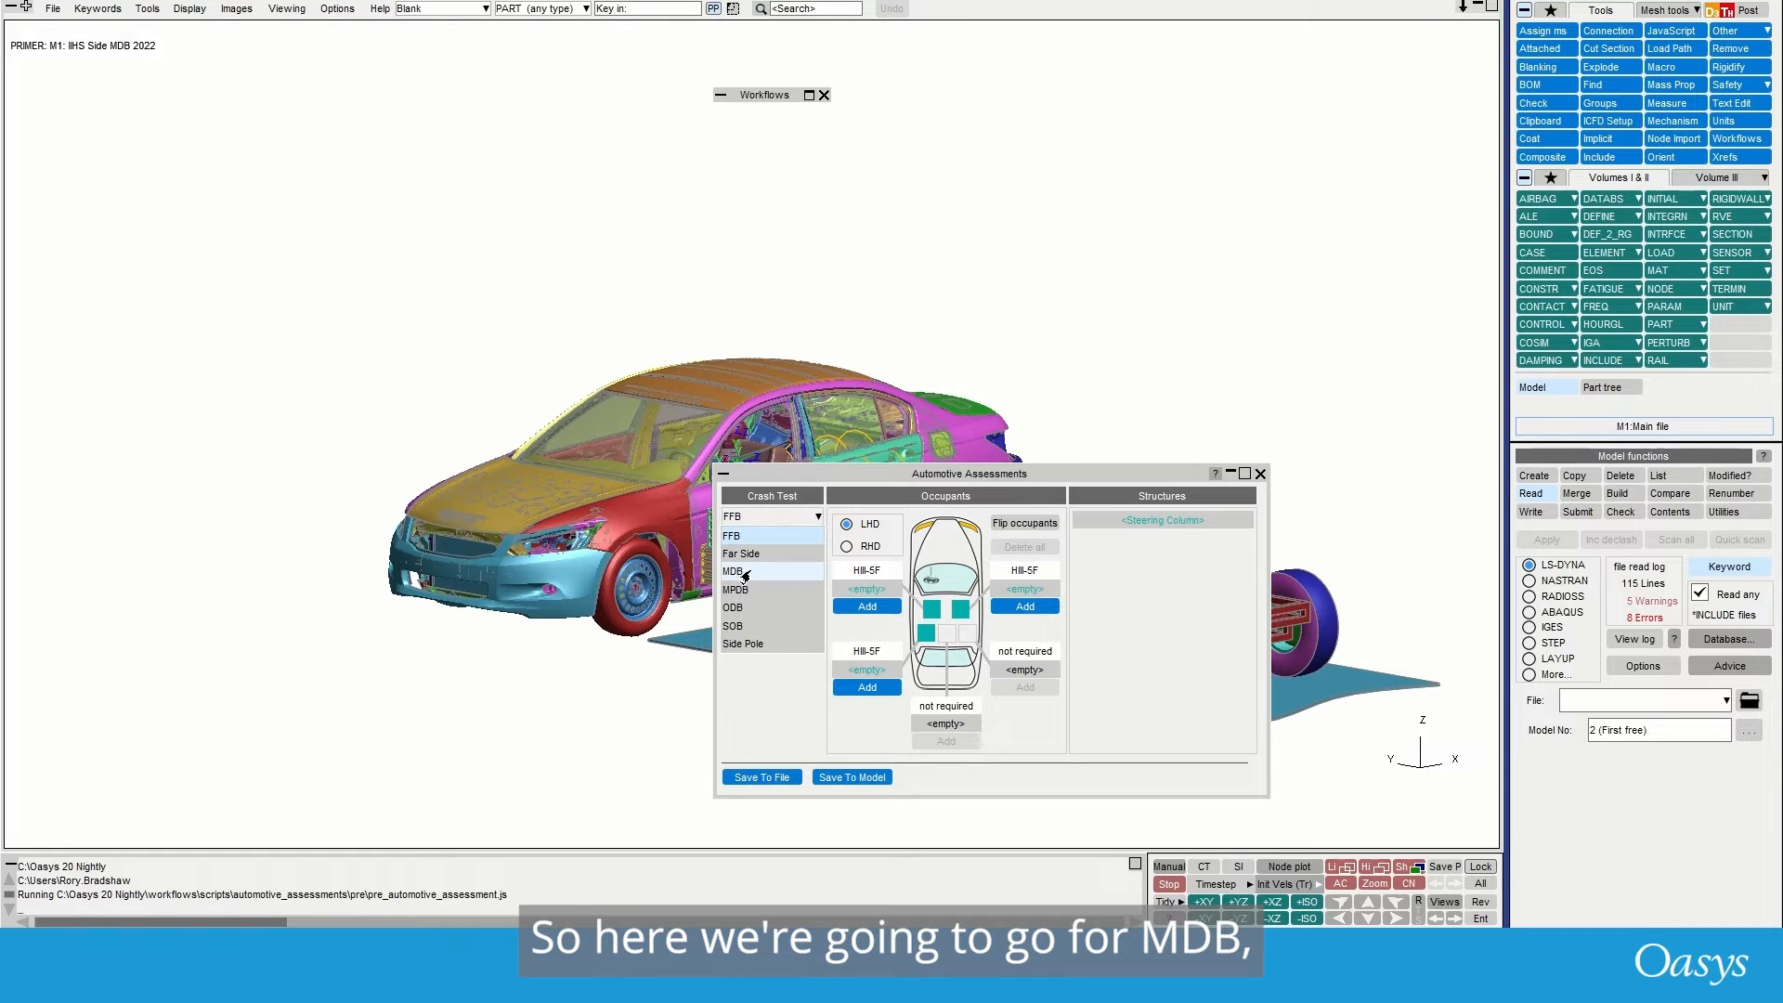
pyautogui.click(744, 573)
pyautogui.click(815, 560)
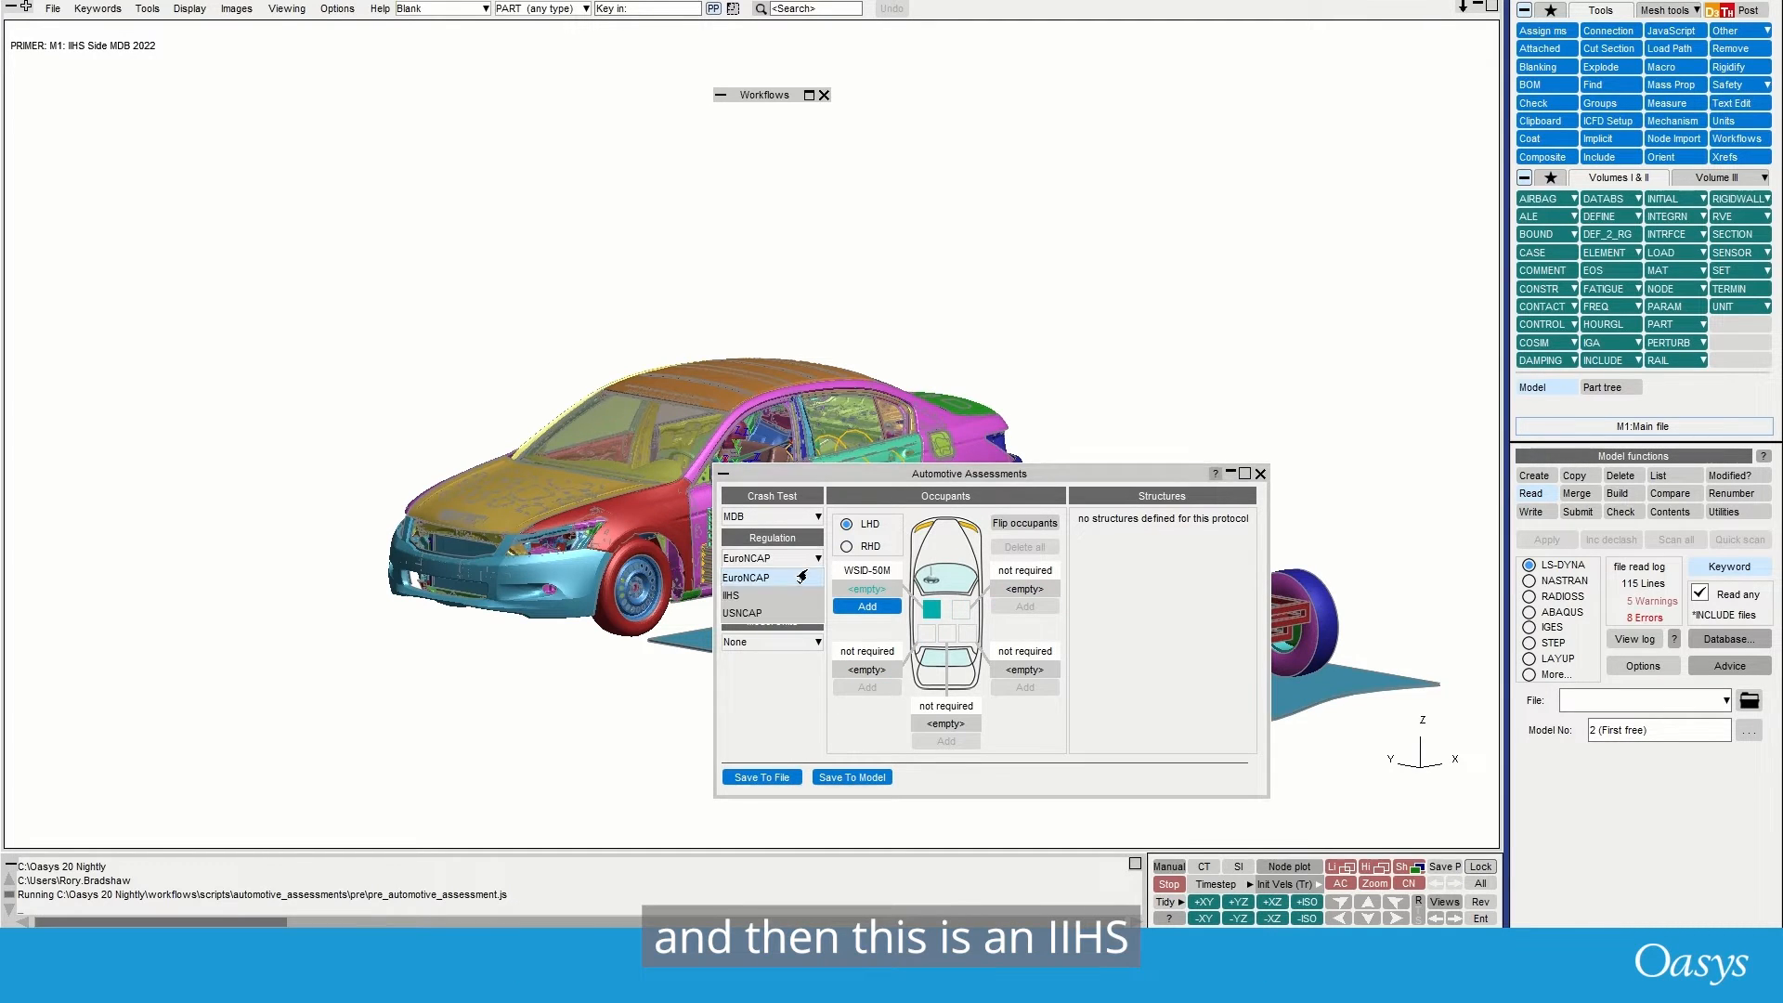
pyautogui.click(782, 595)
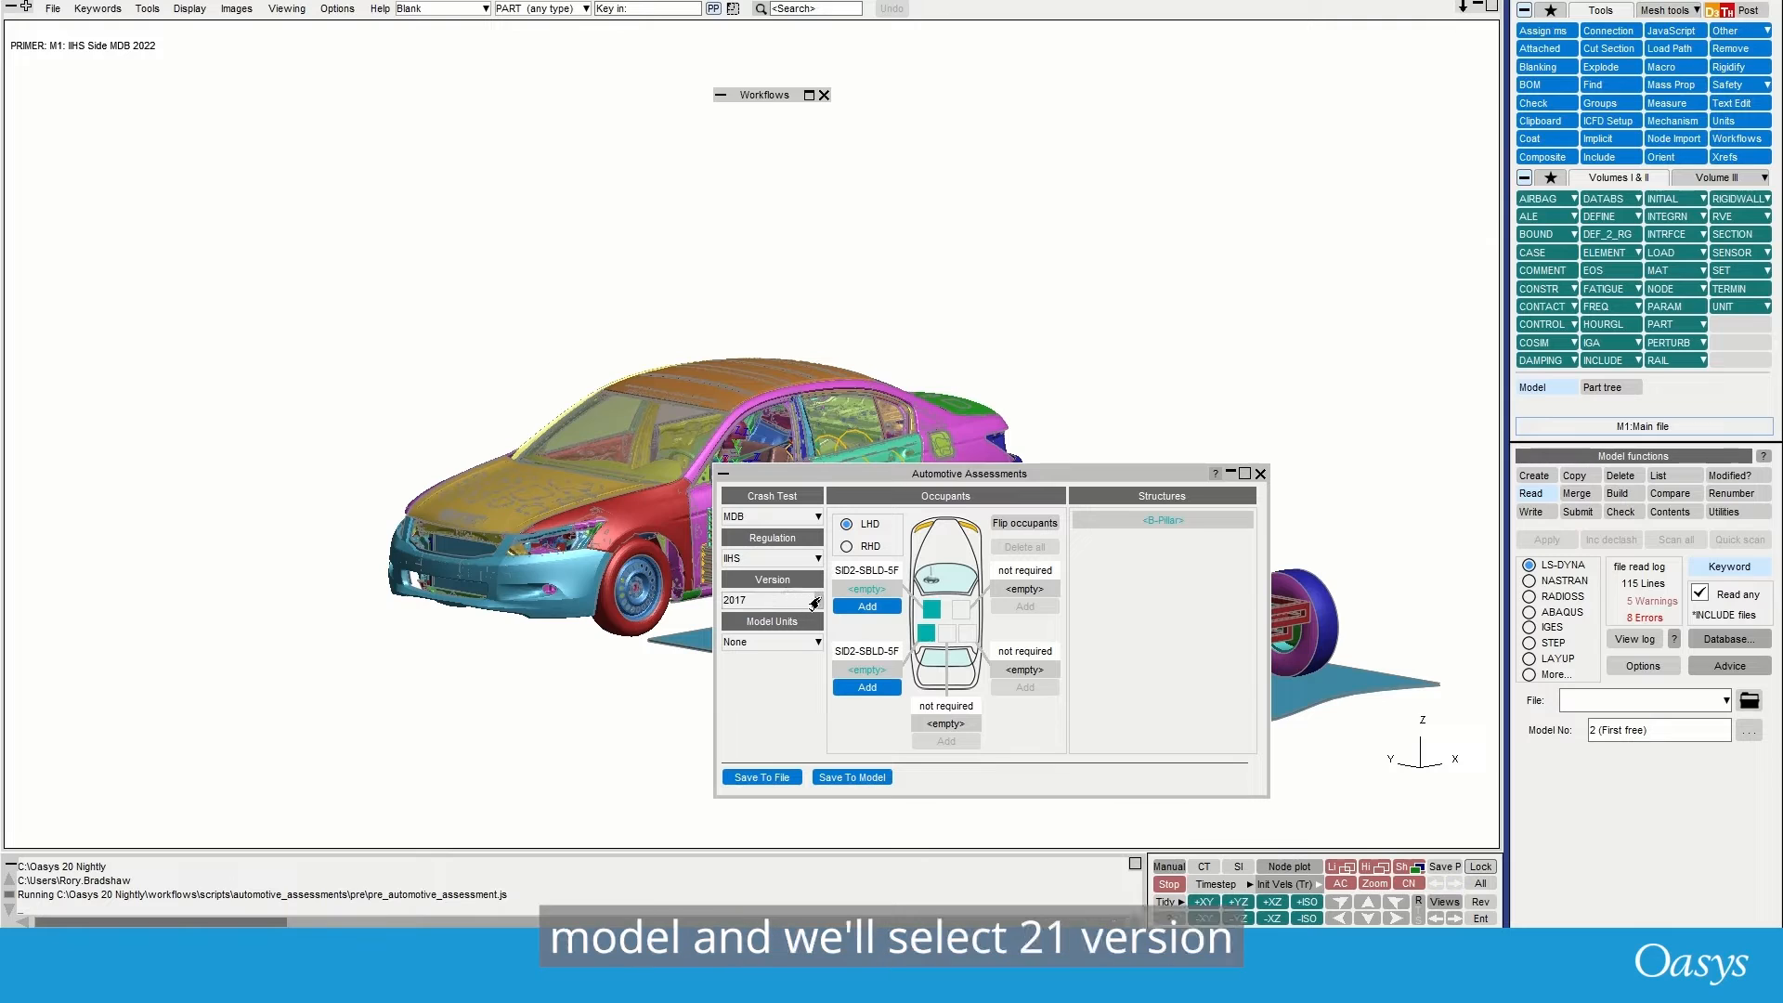
pyautogui.click(815, 602)
pyautogui.click(785, 641)
pyautogui.click(814, 643)
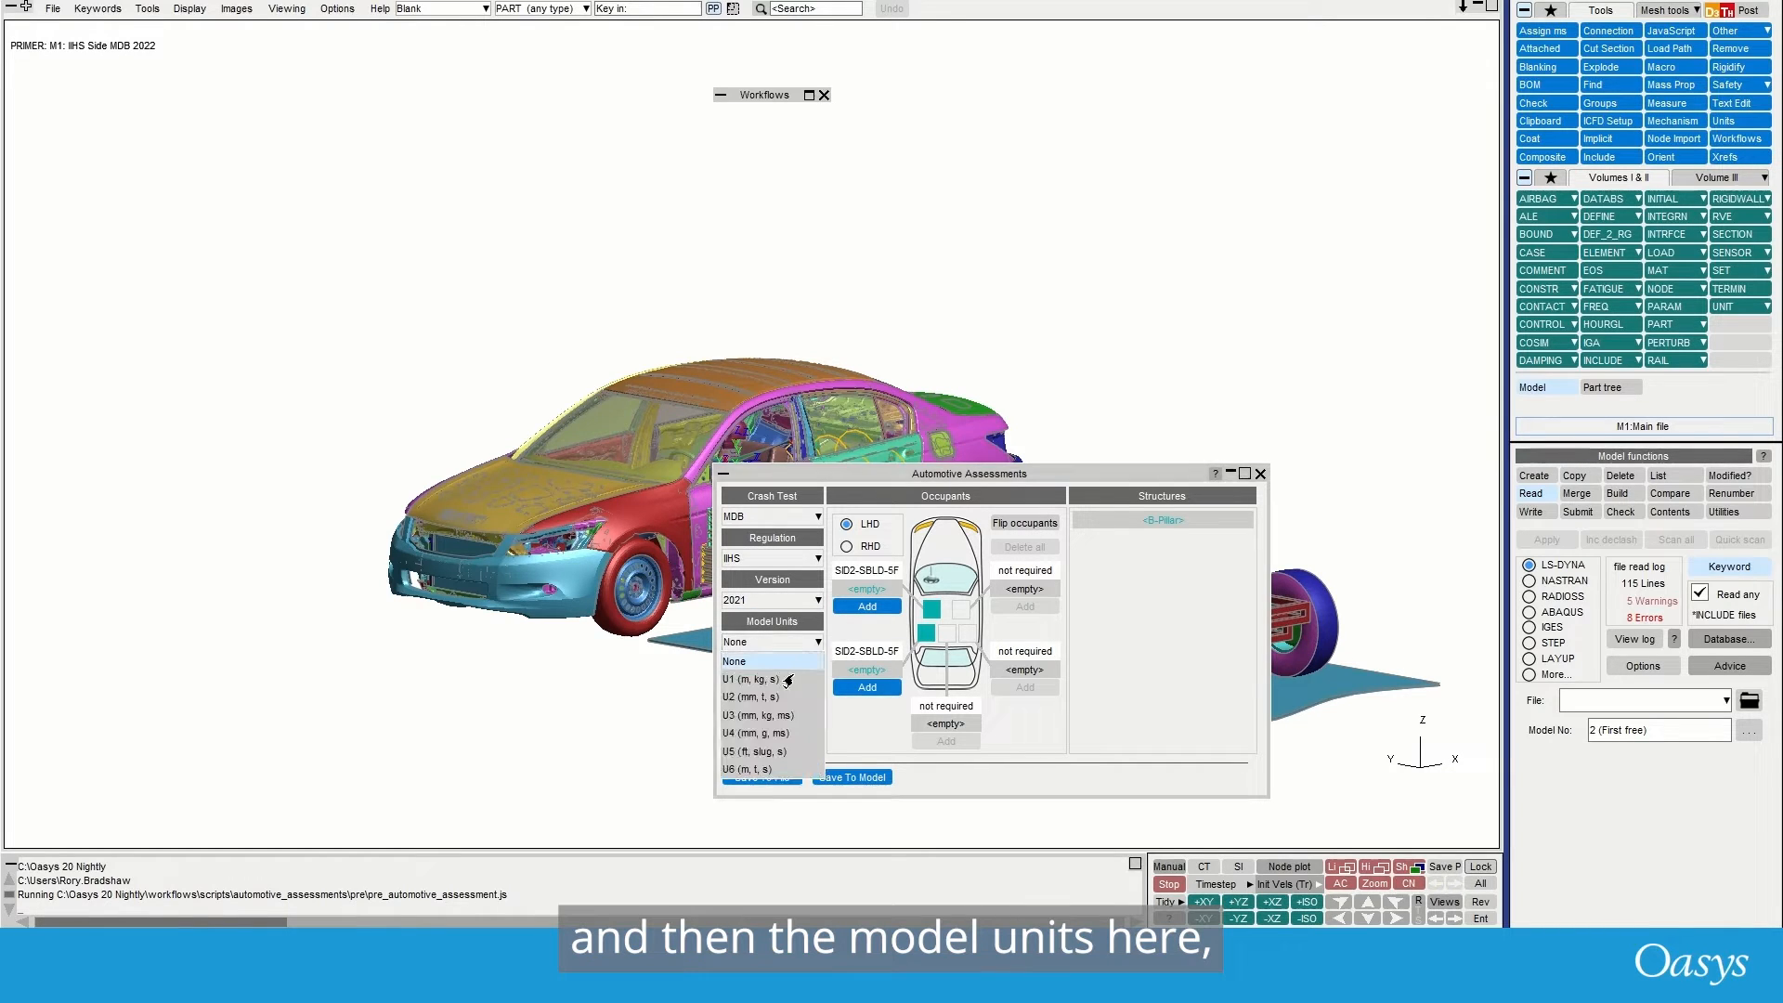
pyautogui.click(763, 698)
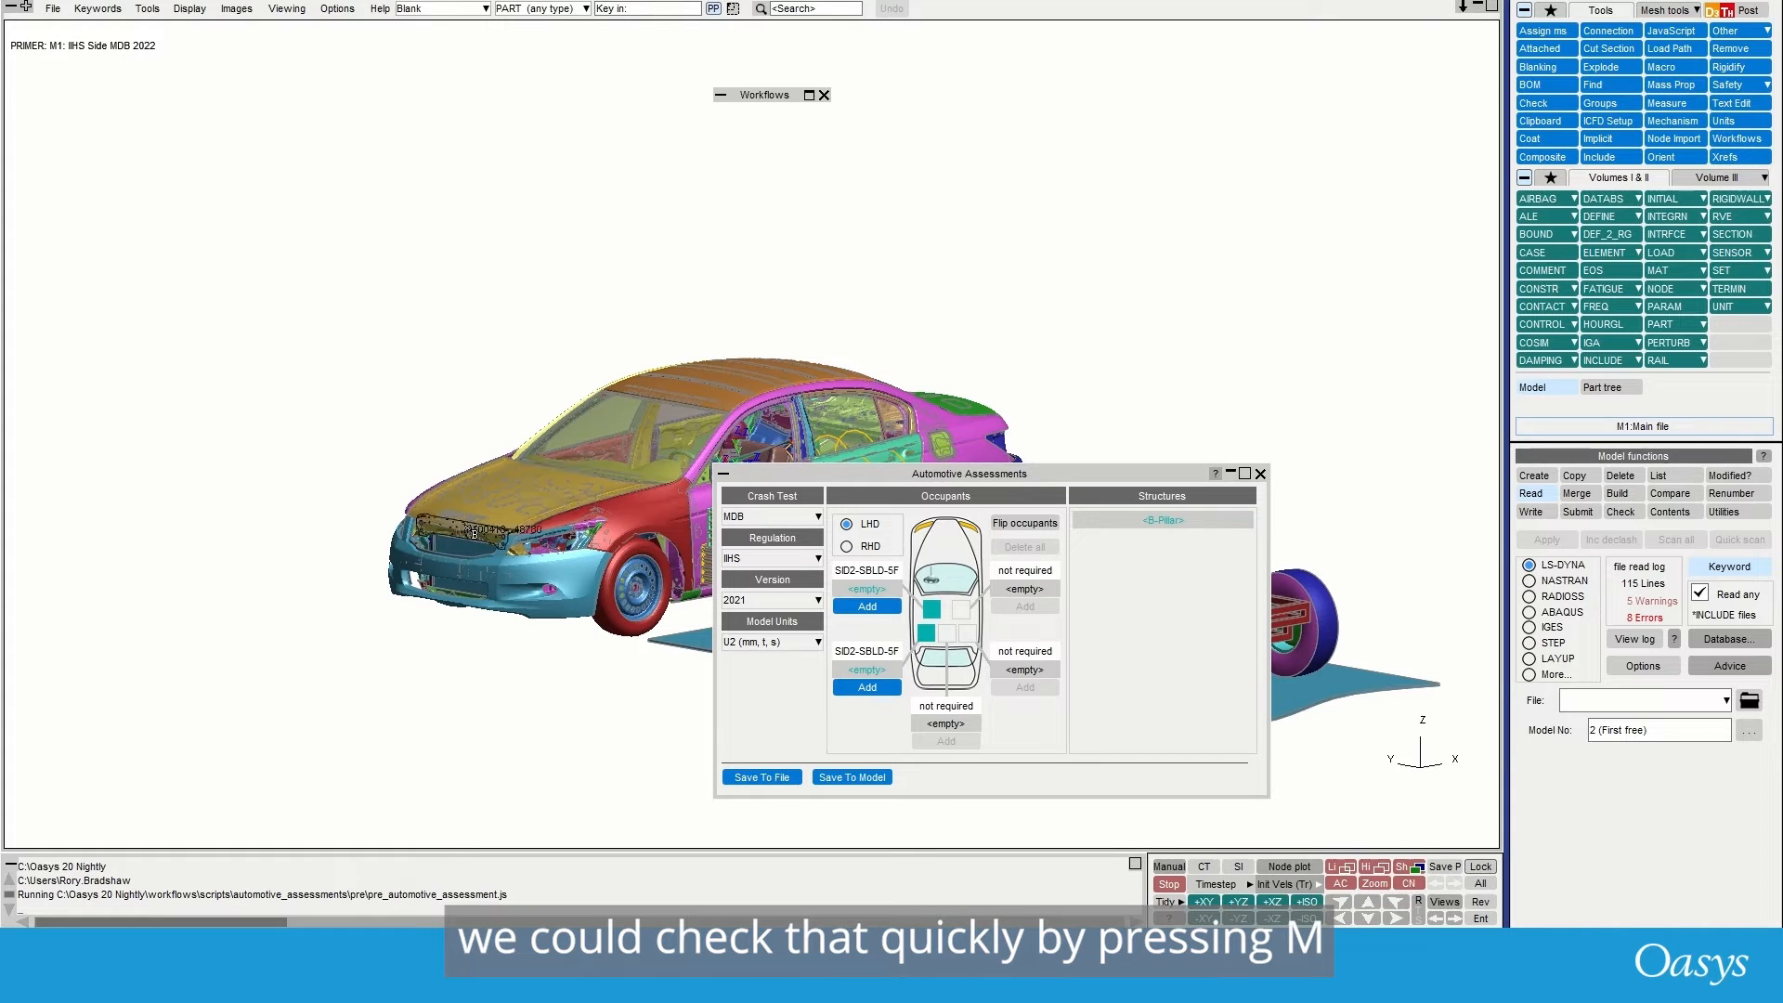
# - Measure the node-to-node distance between two nodes on the car's bonnet to check the length unit, and close the measurement
pyautogui.press('m')
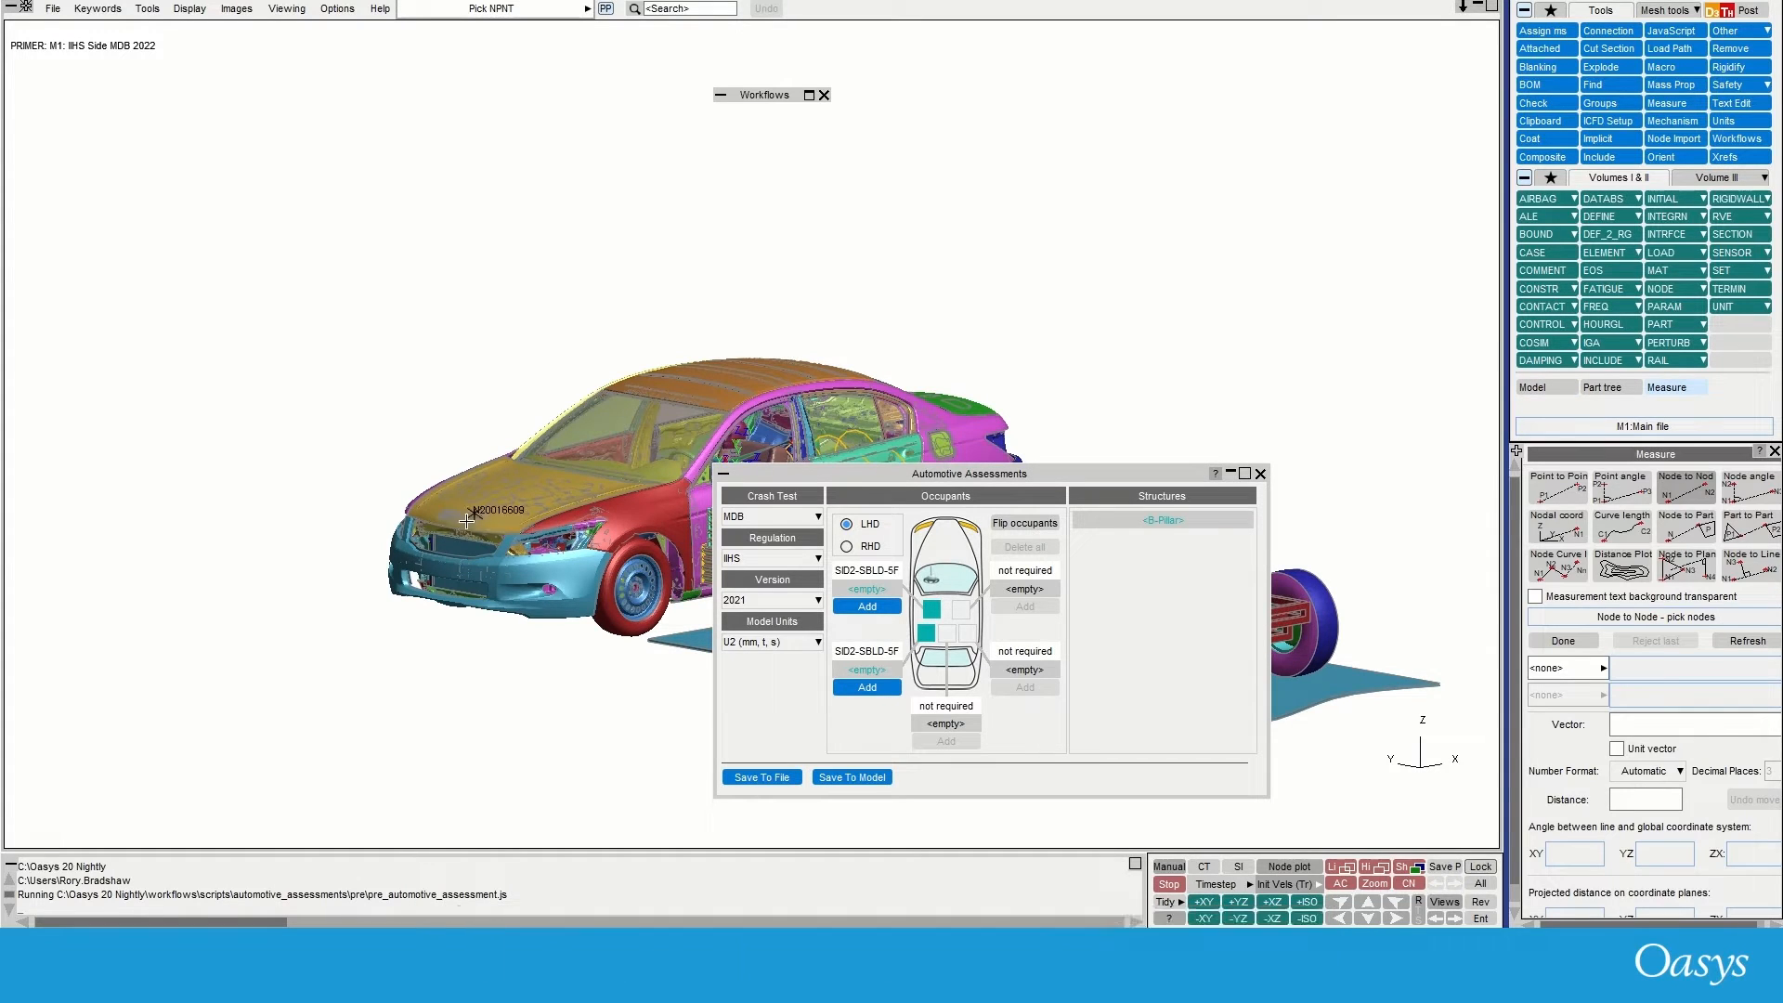
pyautogui.click(462, 522)
pyautogui.click(536, 486)
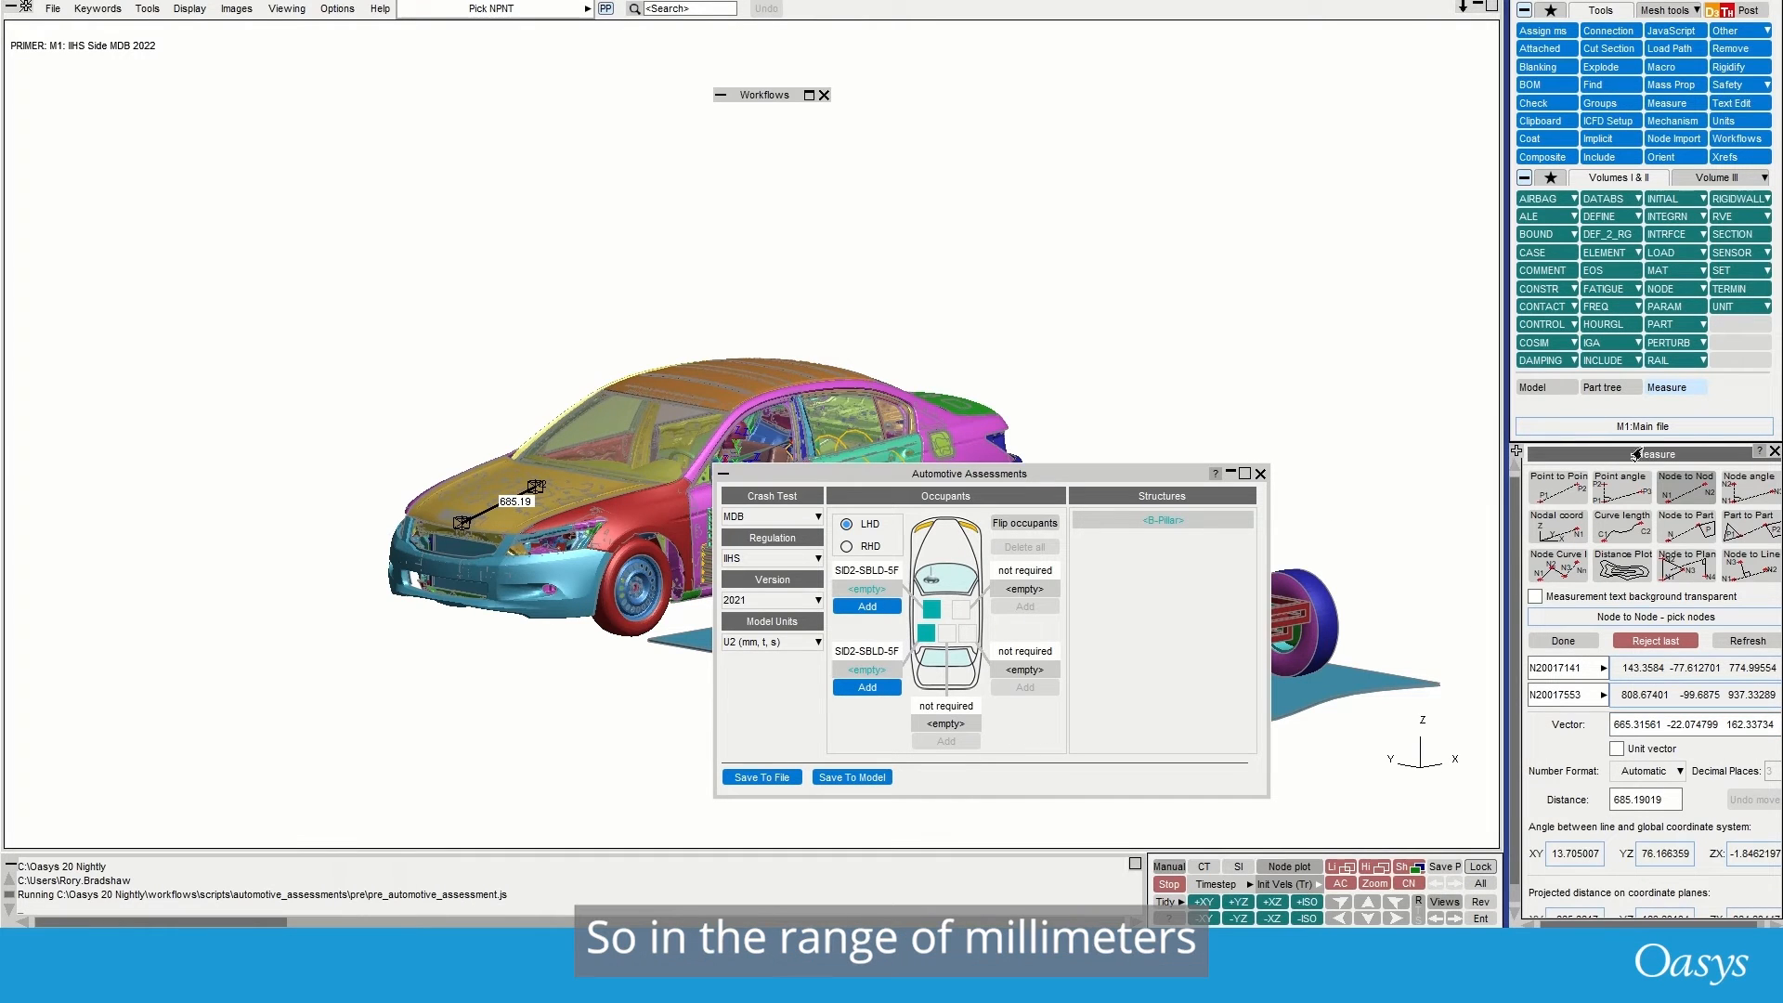
pyautogui.click(1776, 448)
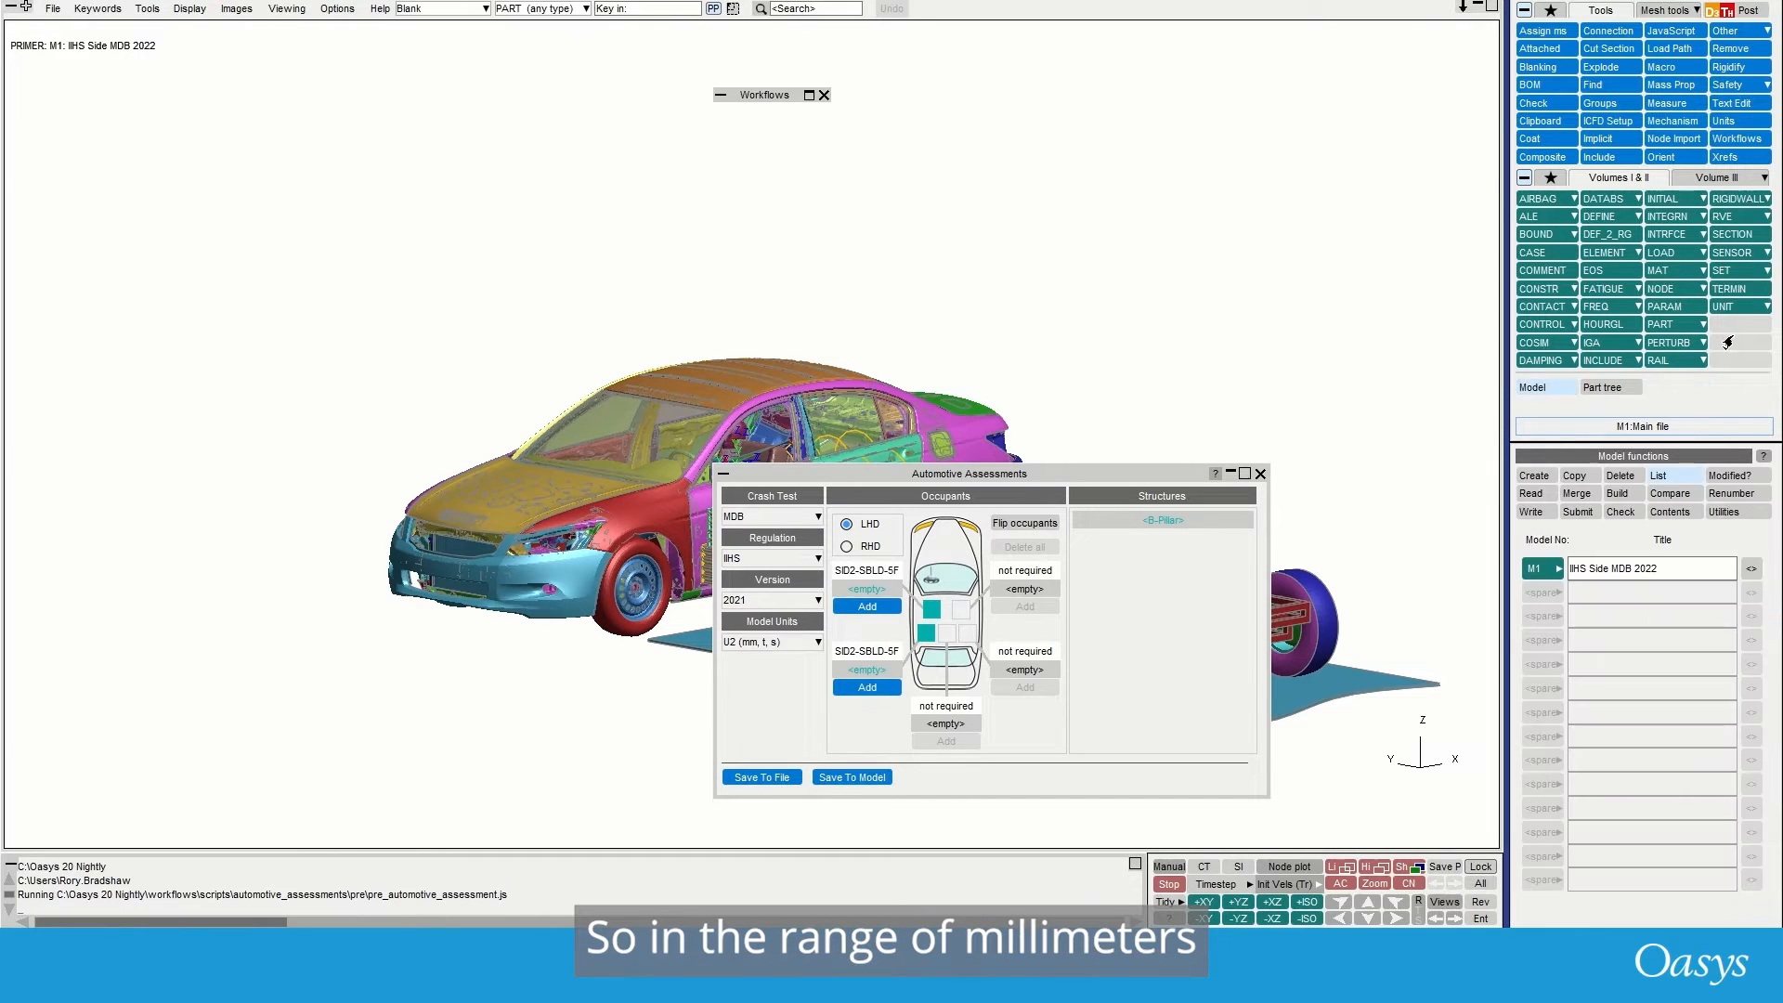
# - Inspect the density of the Carpet material MAT310003 to check the model's mass unit, and close its definition unchanged
pyautogui.click(1675, 271)
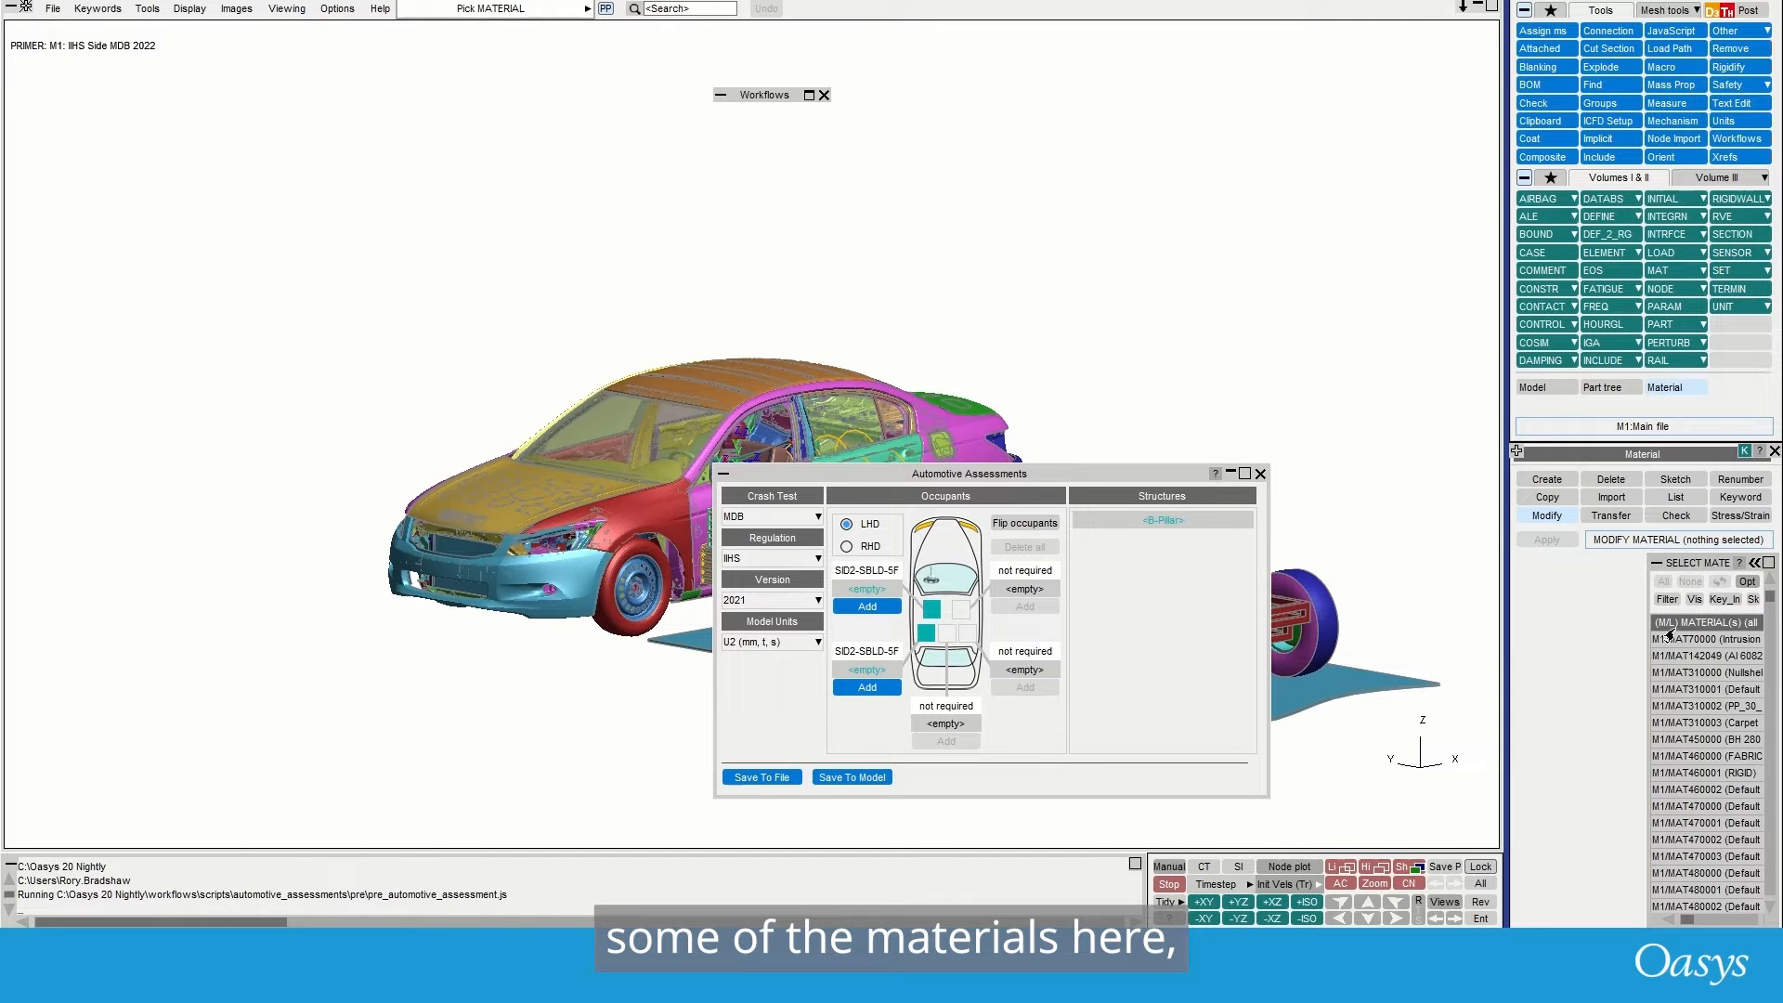
pyautogui.click(1753, 563)
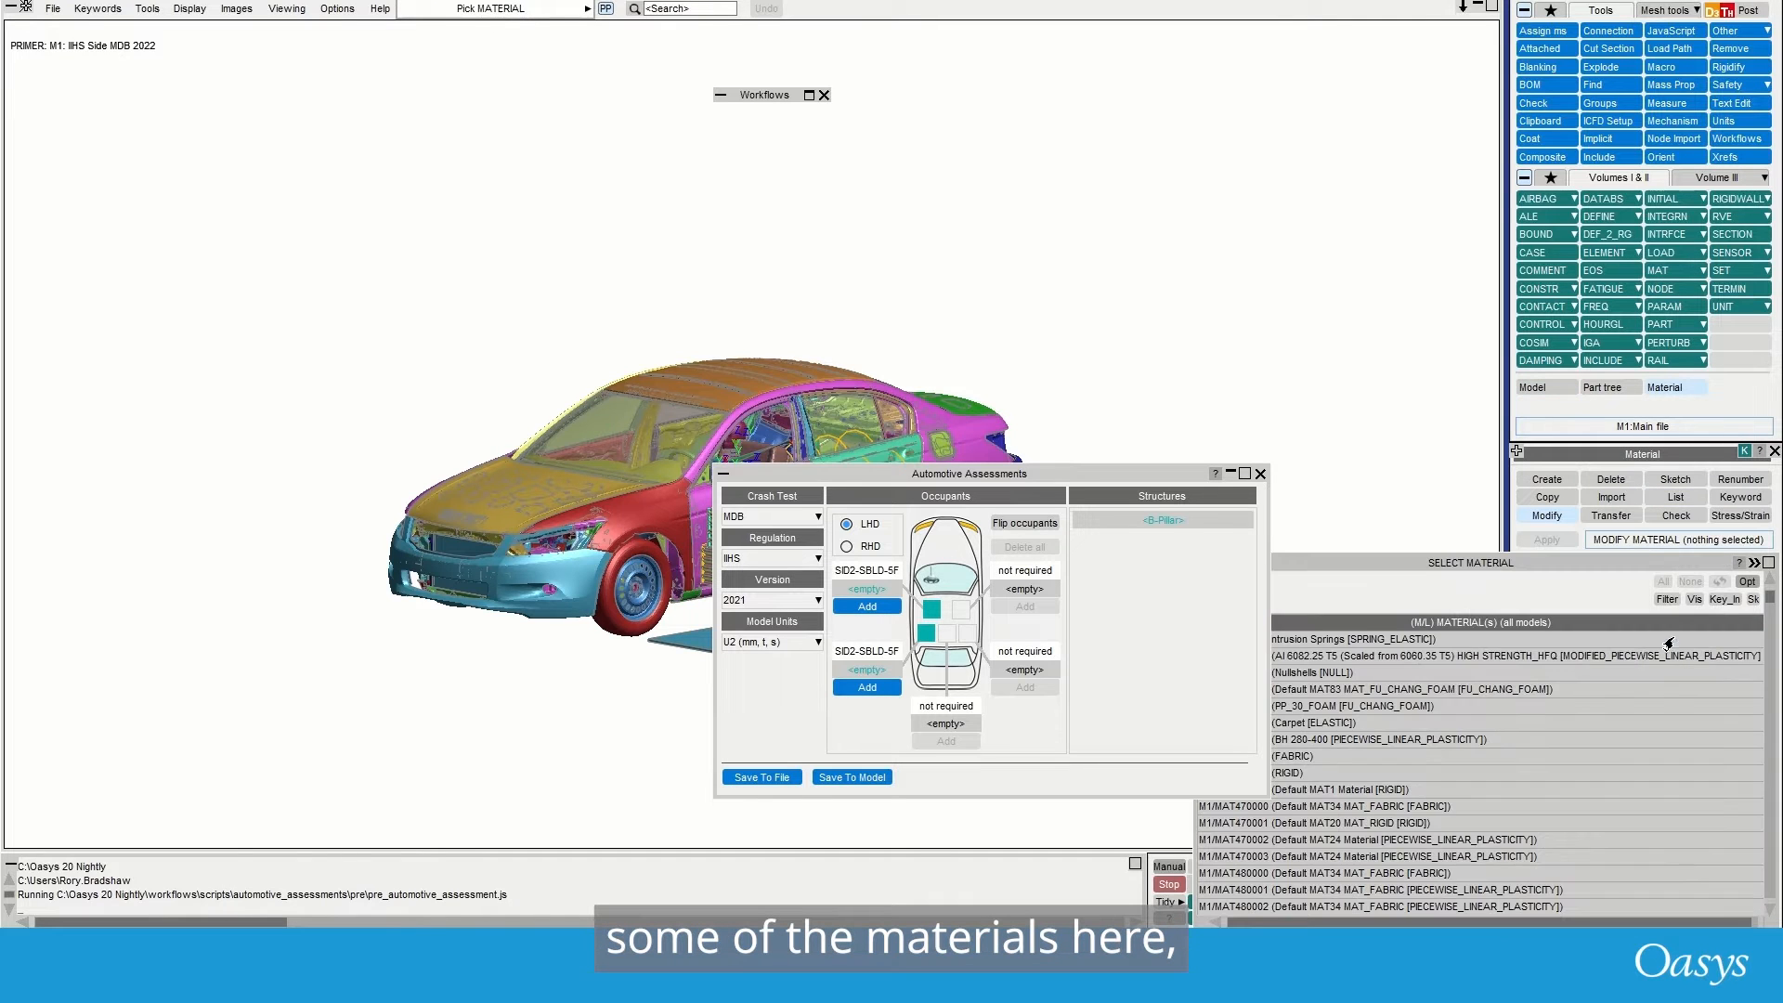
pyautogui.click(1384, 722)
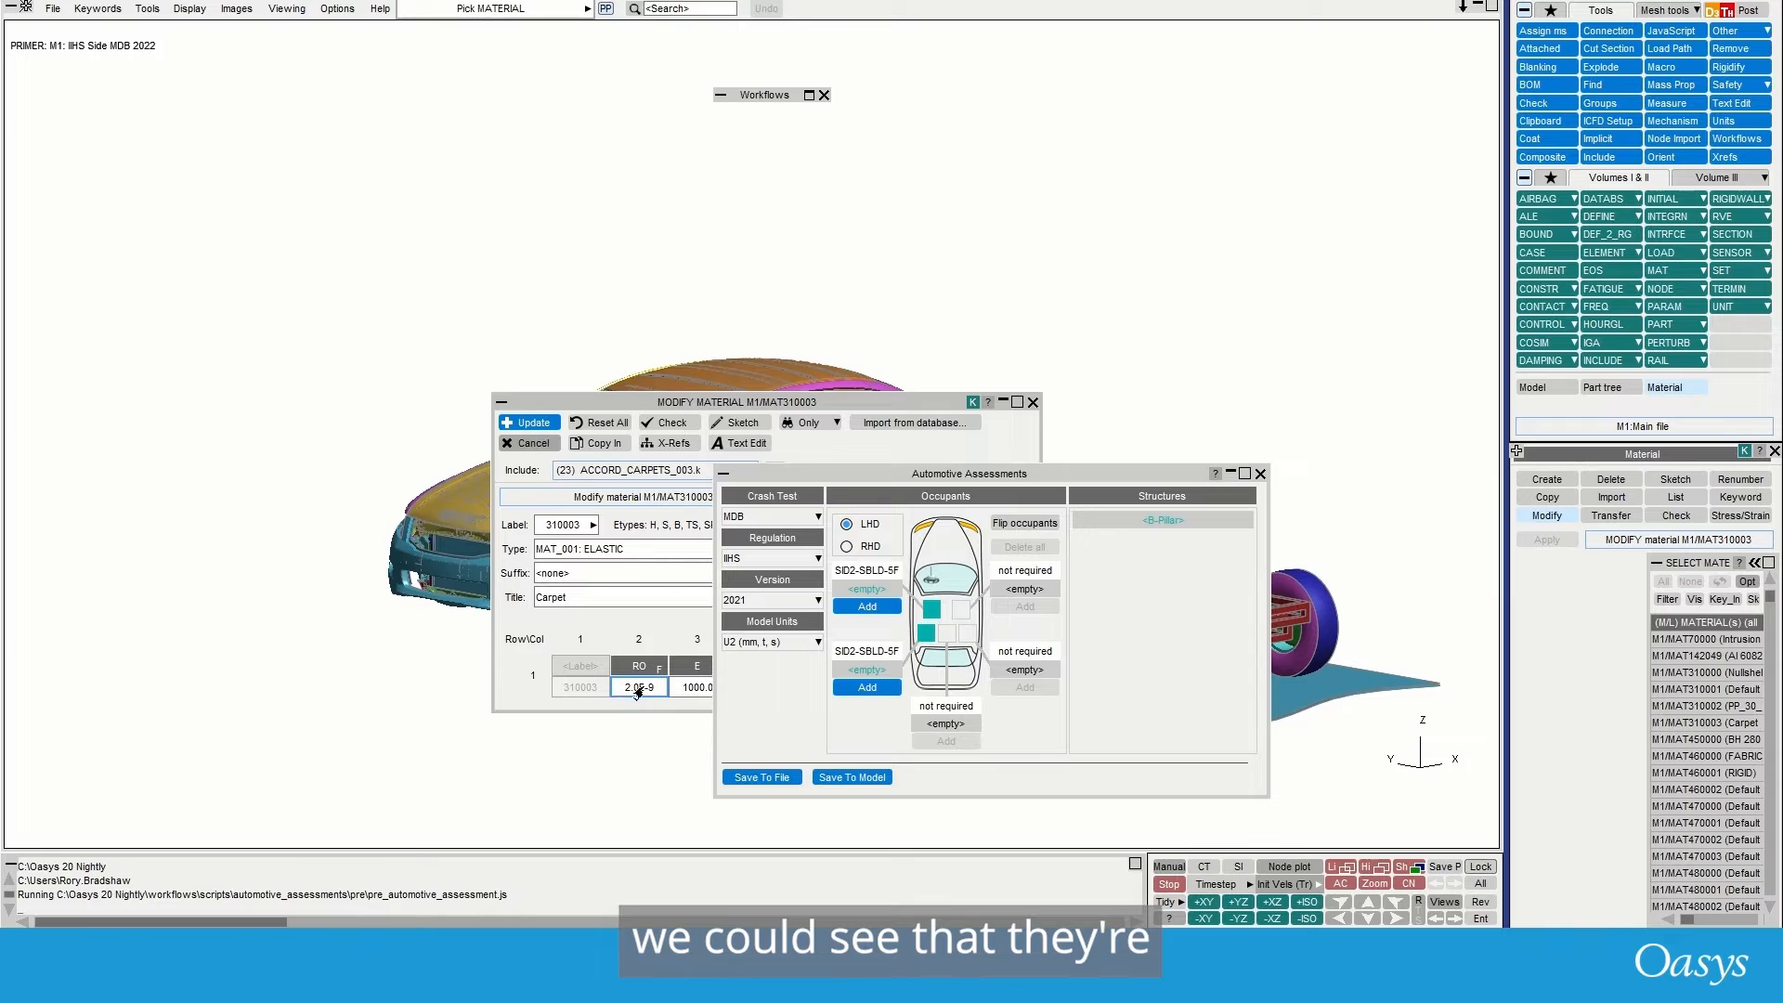
pyautogui.click(1032, 400)
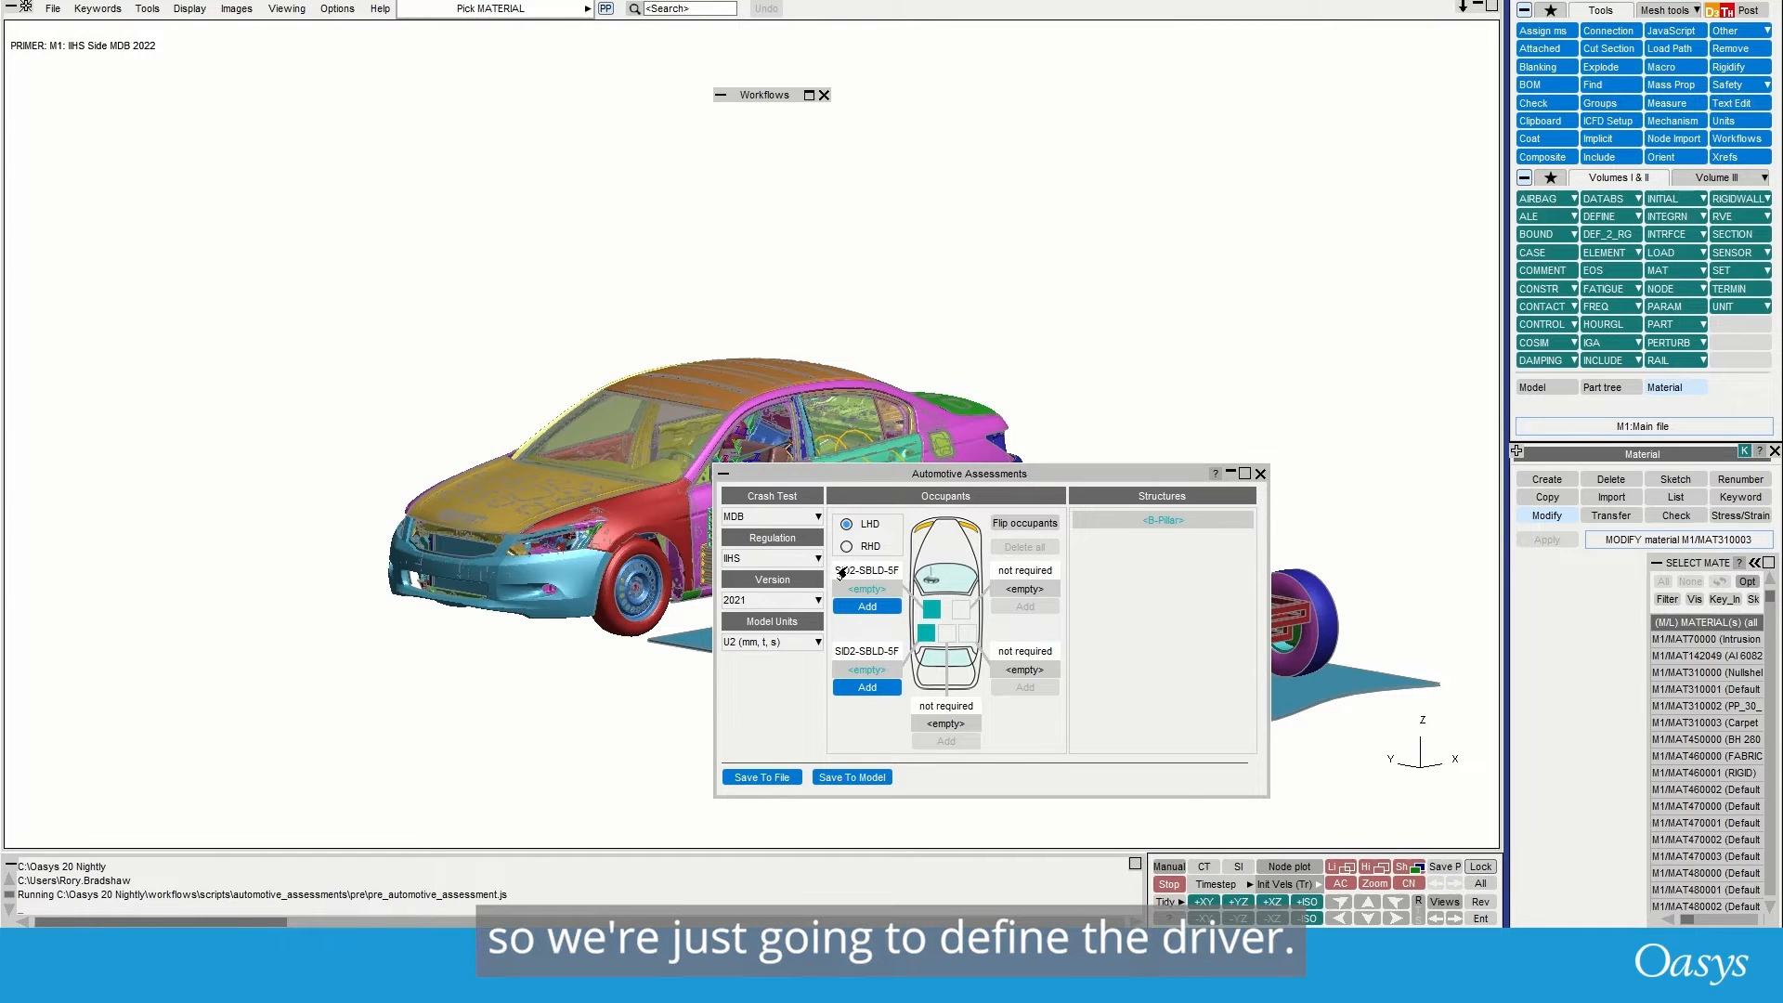
# - Start adding the driver occupant and, with the model's include structure displayed alongside, choose the LSTC SID2-SBLD 5F 0.150.beta dummy
pyautogui.click(864, 606)
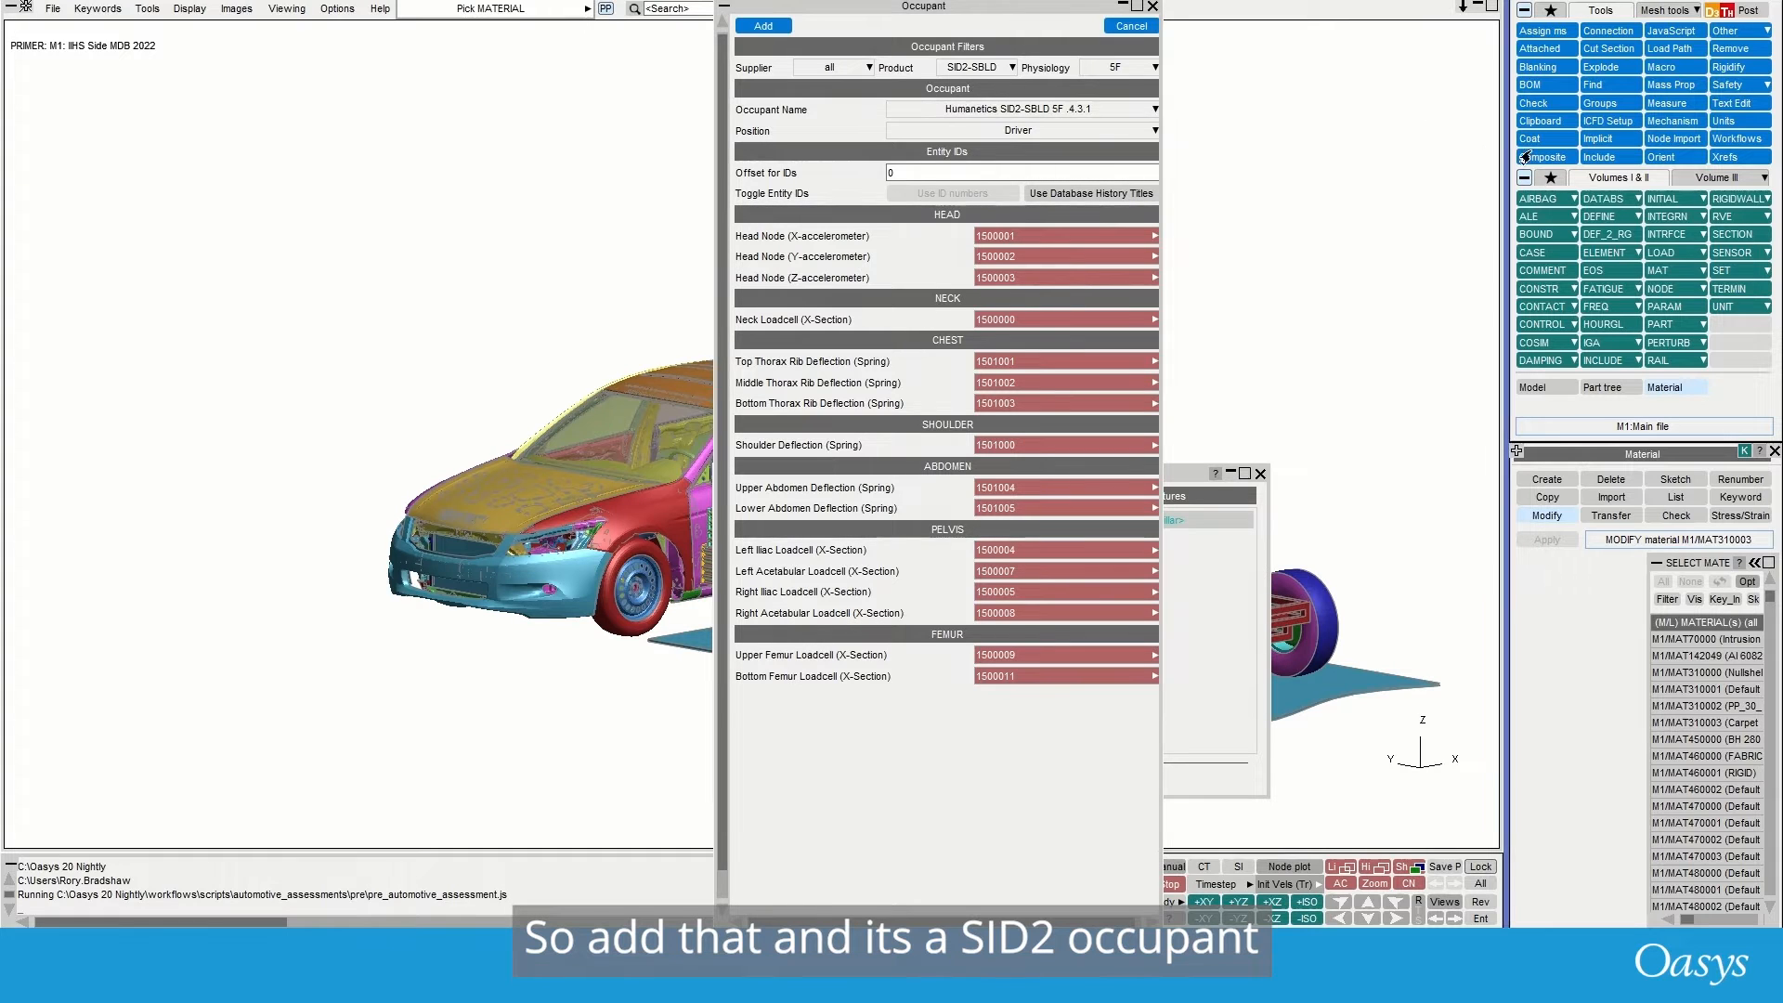
pyautogui.click(1595, 159)
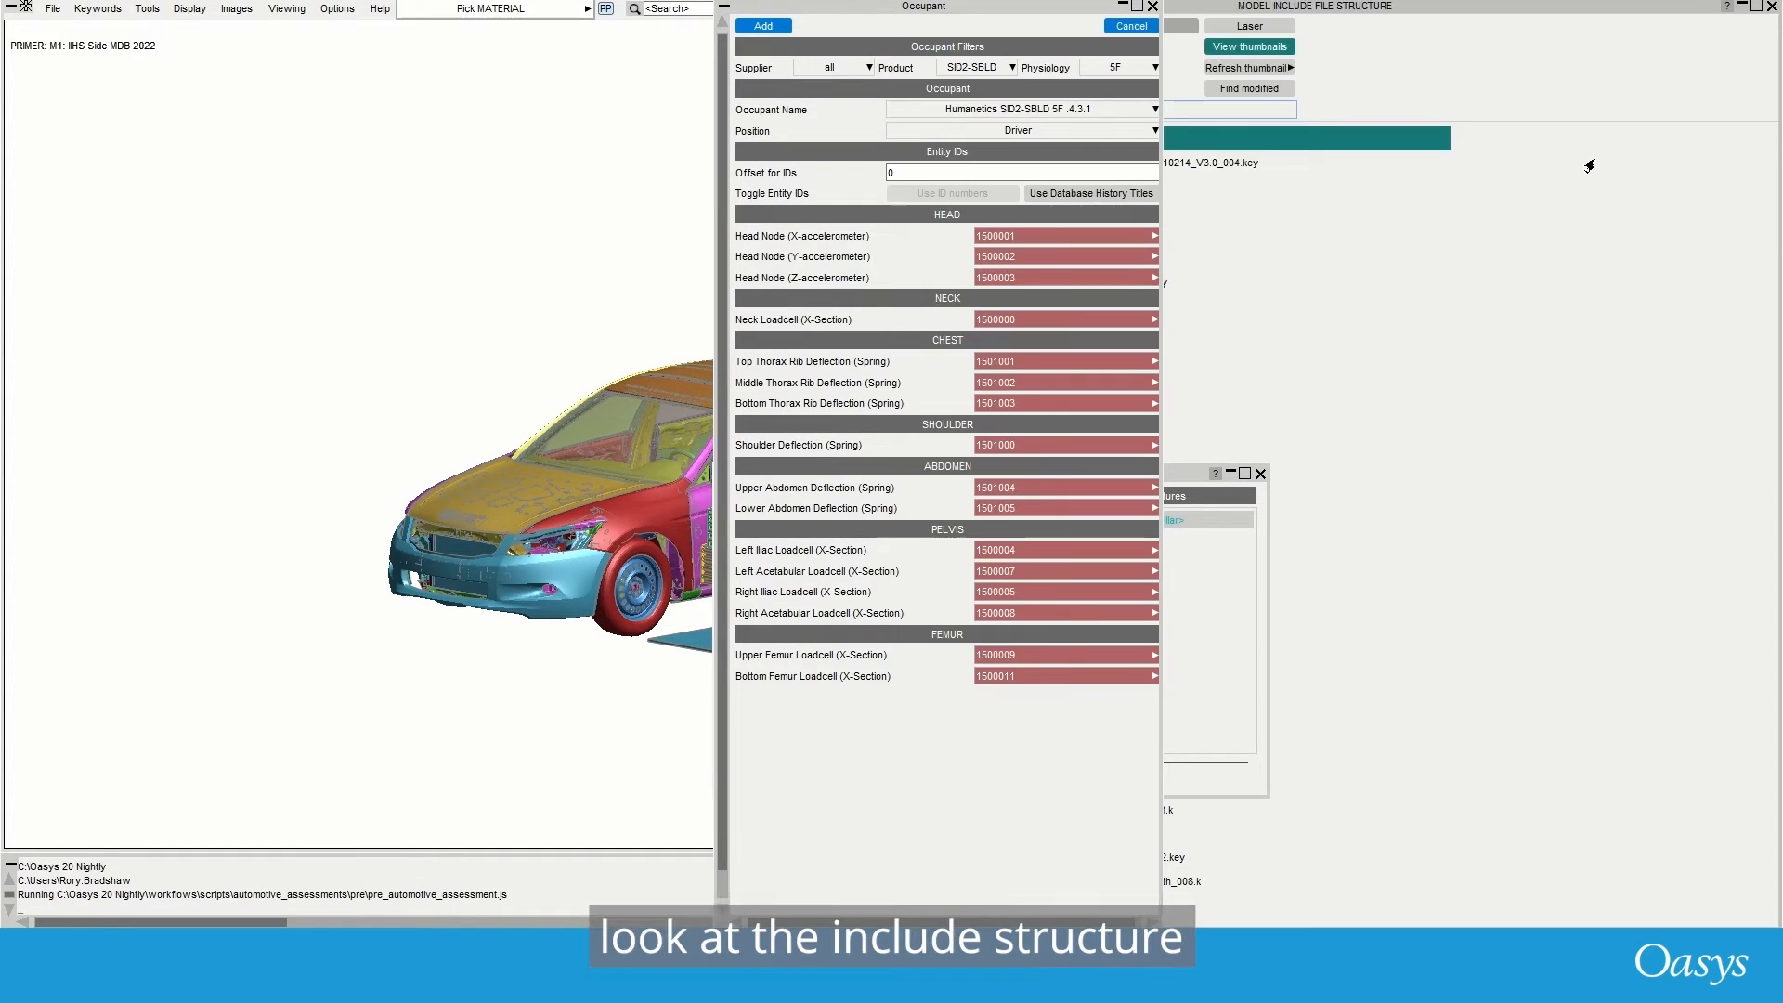
pyautogui.moveTo(1070, 9); pyautogui.dragTo(596, 60)
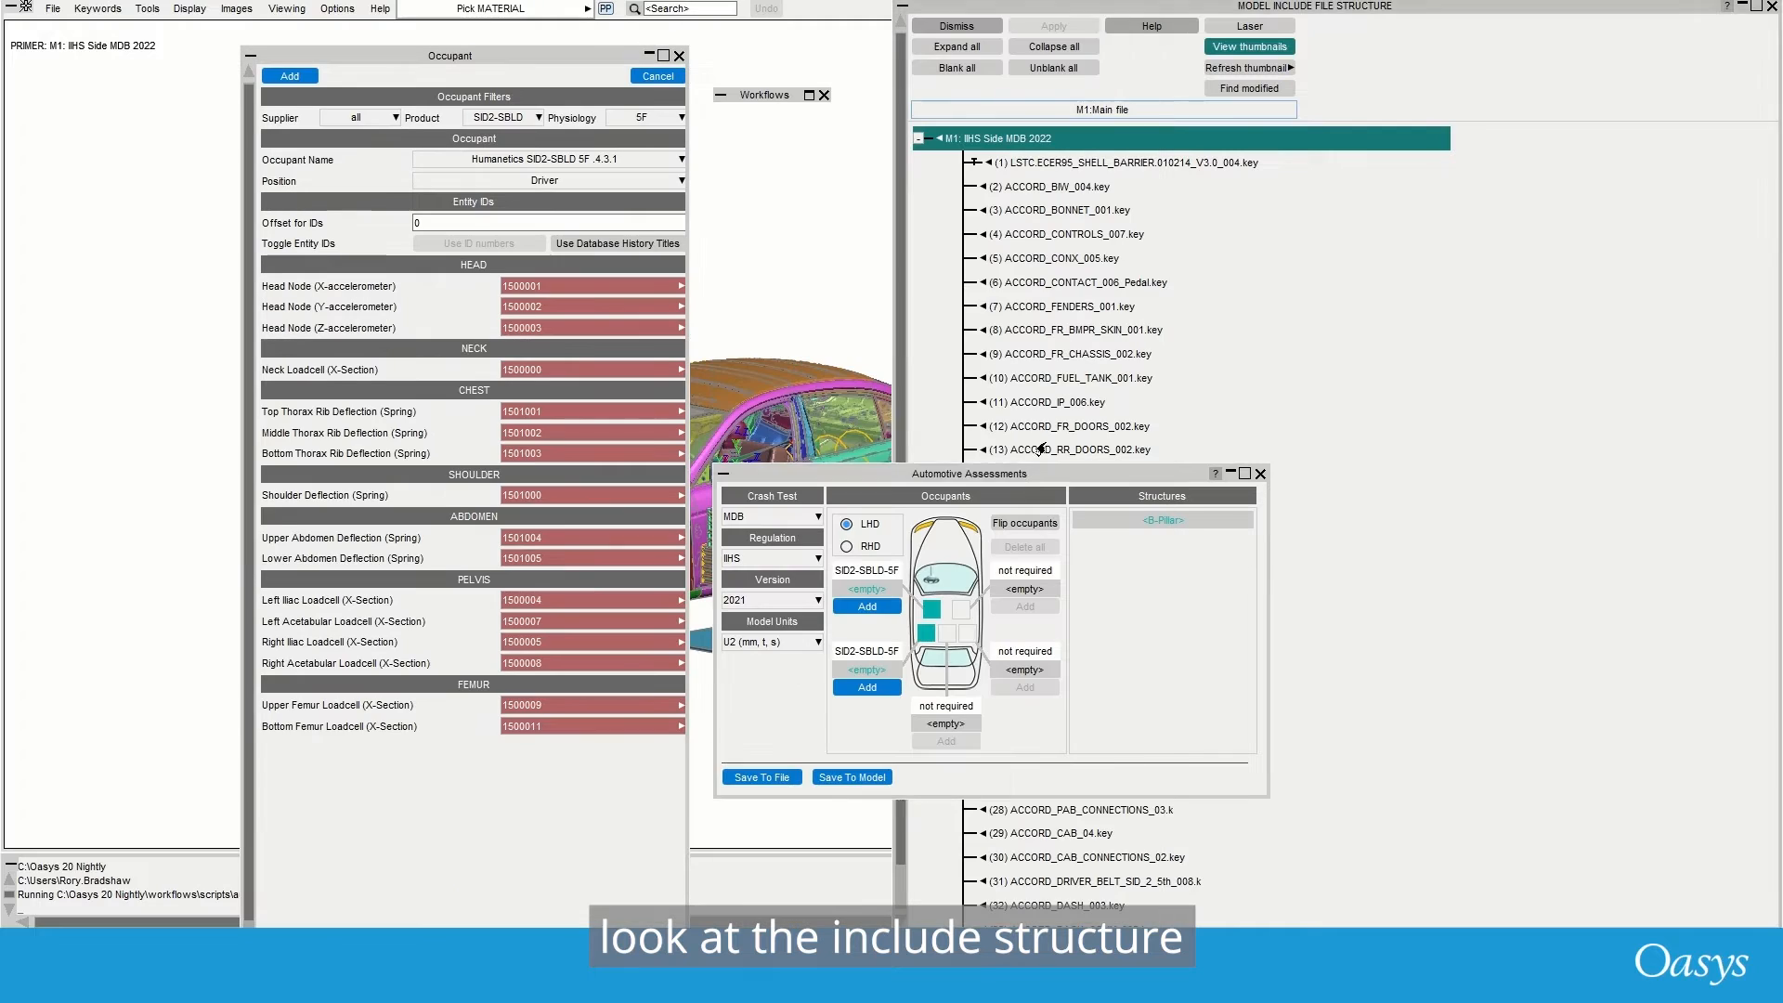
pyautogui.moveTo(1412, 246); pyautogui.dragTo(1389, 199)
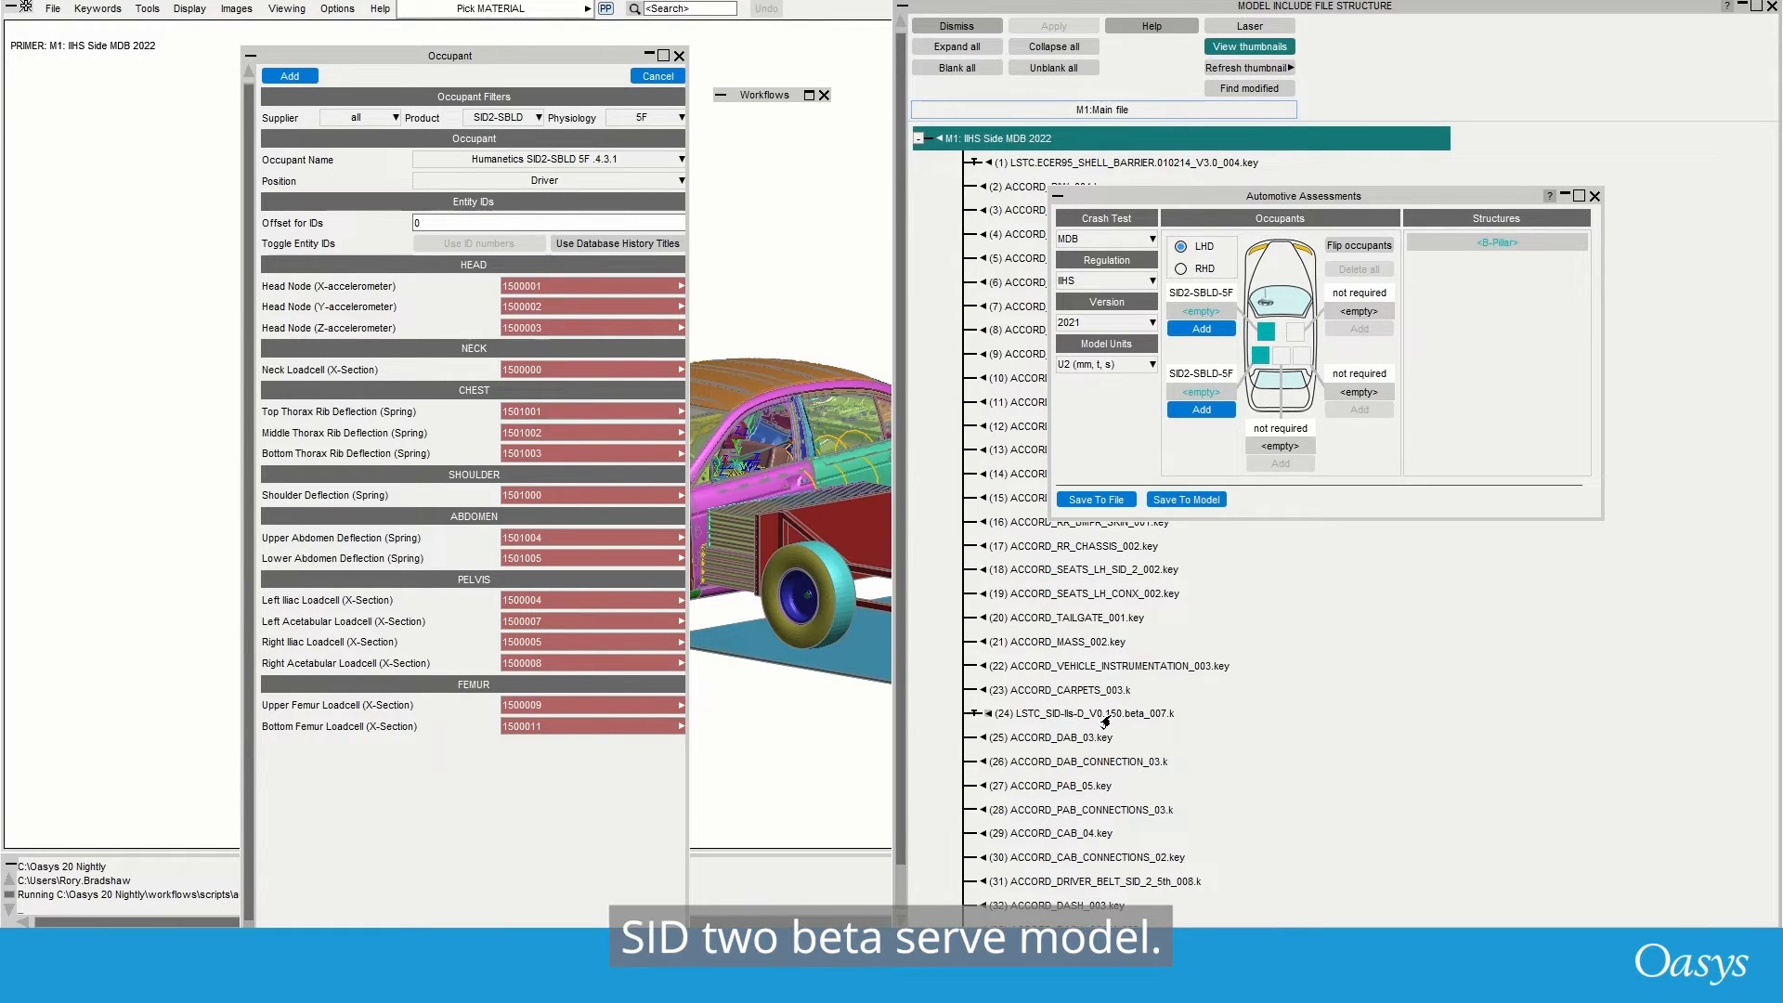
pyautogui.click(595, 159)
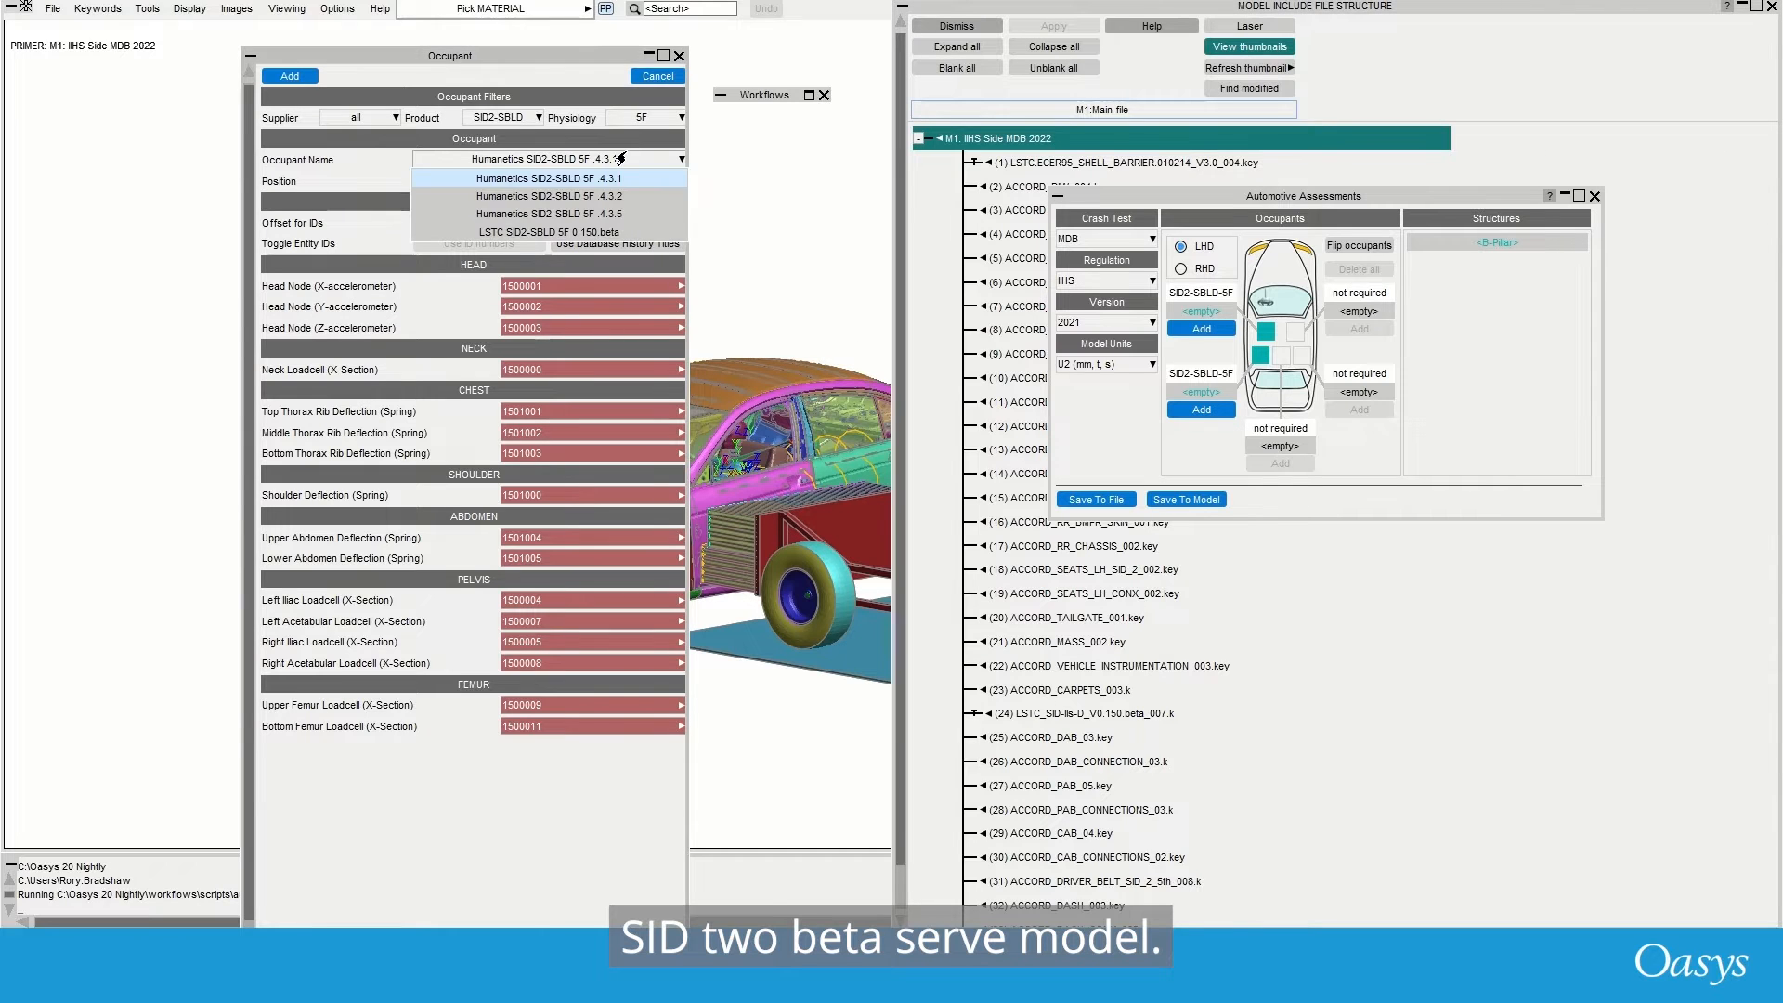
pyautogui.click(549, 232)
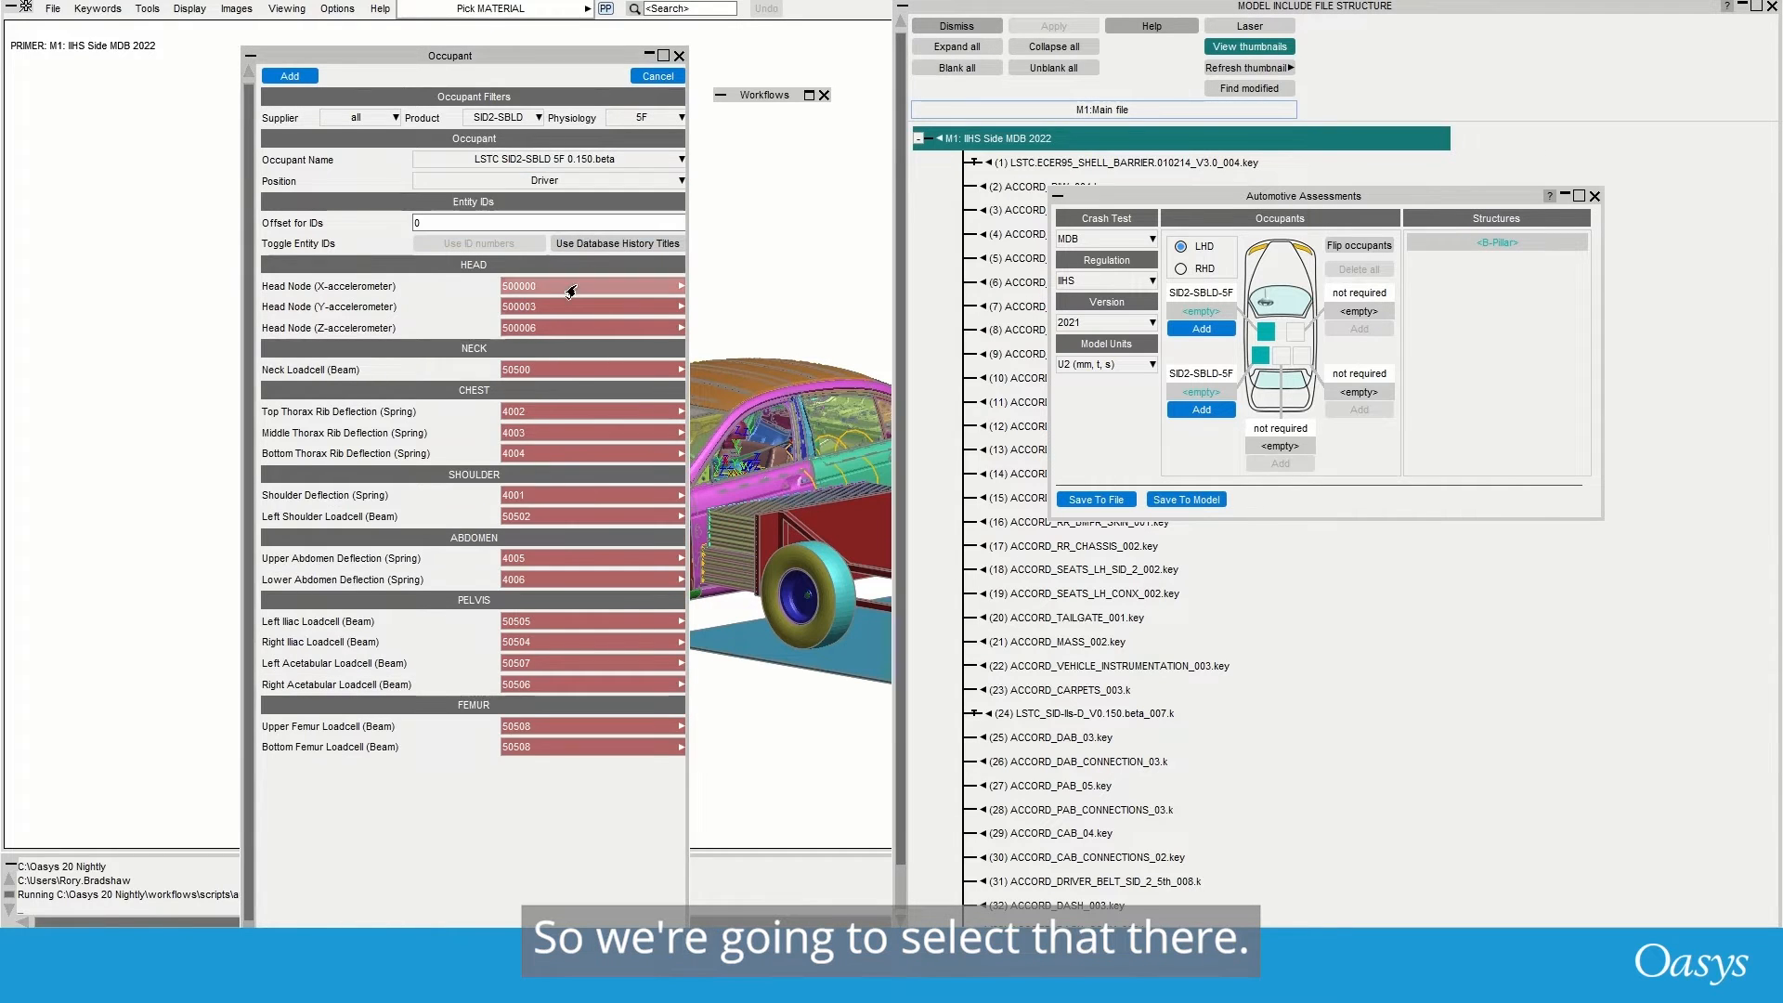
# - Copy the 50000000 ID offset from the include transform of LSTC_SID-IIs-D_V0.150.beta_007.k into the driver occupant's offset for IDs
pyautogui.rightClick(982, 721)
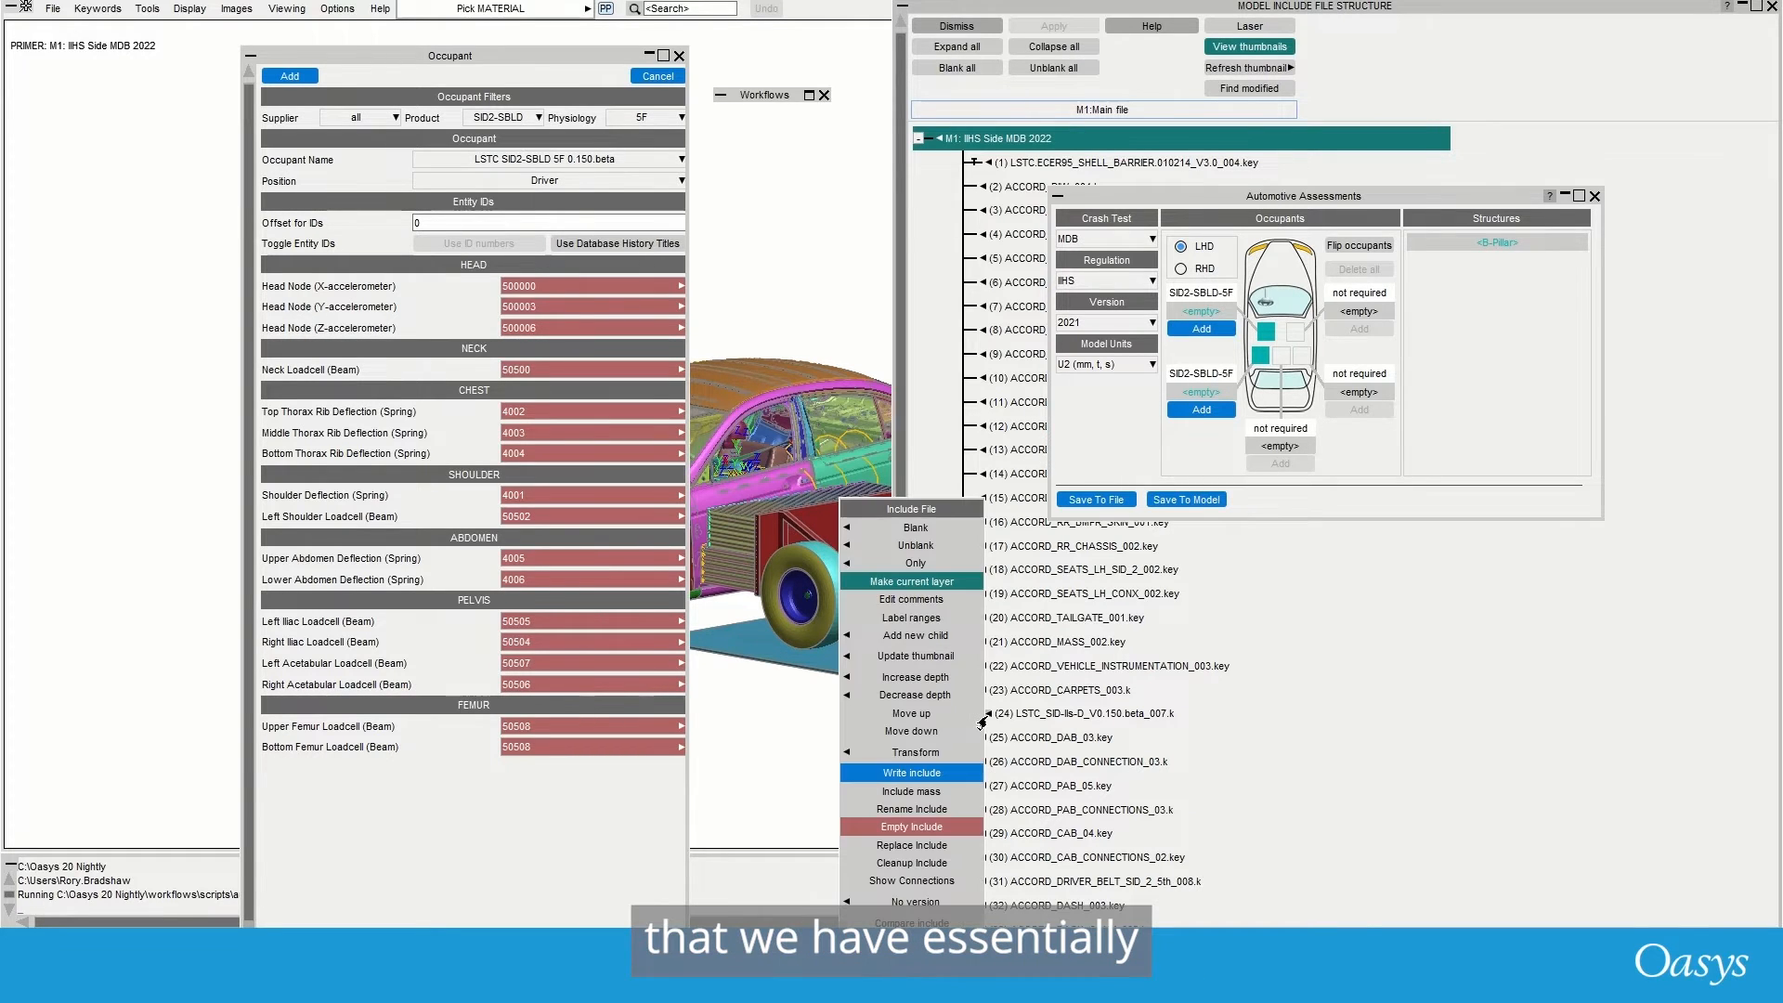
pyautogui.moveTo(918, 753)
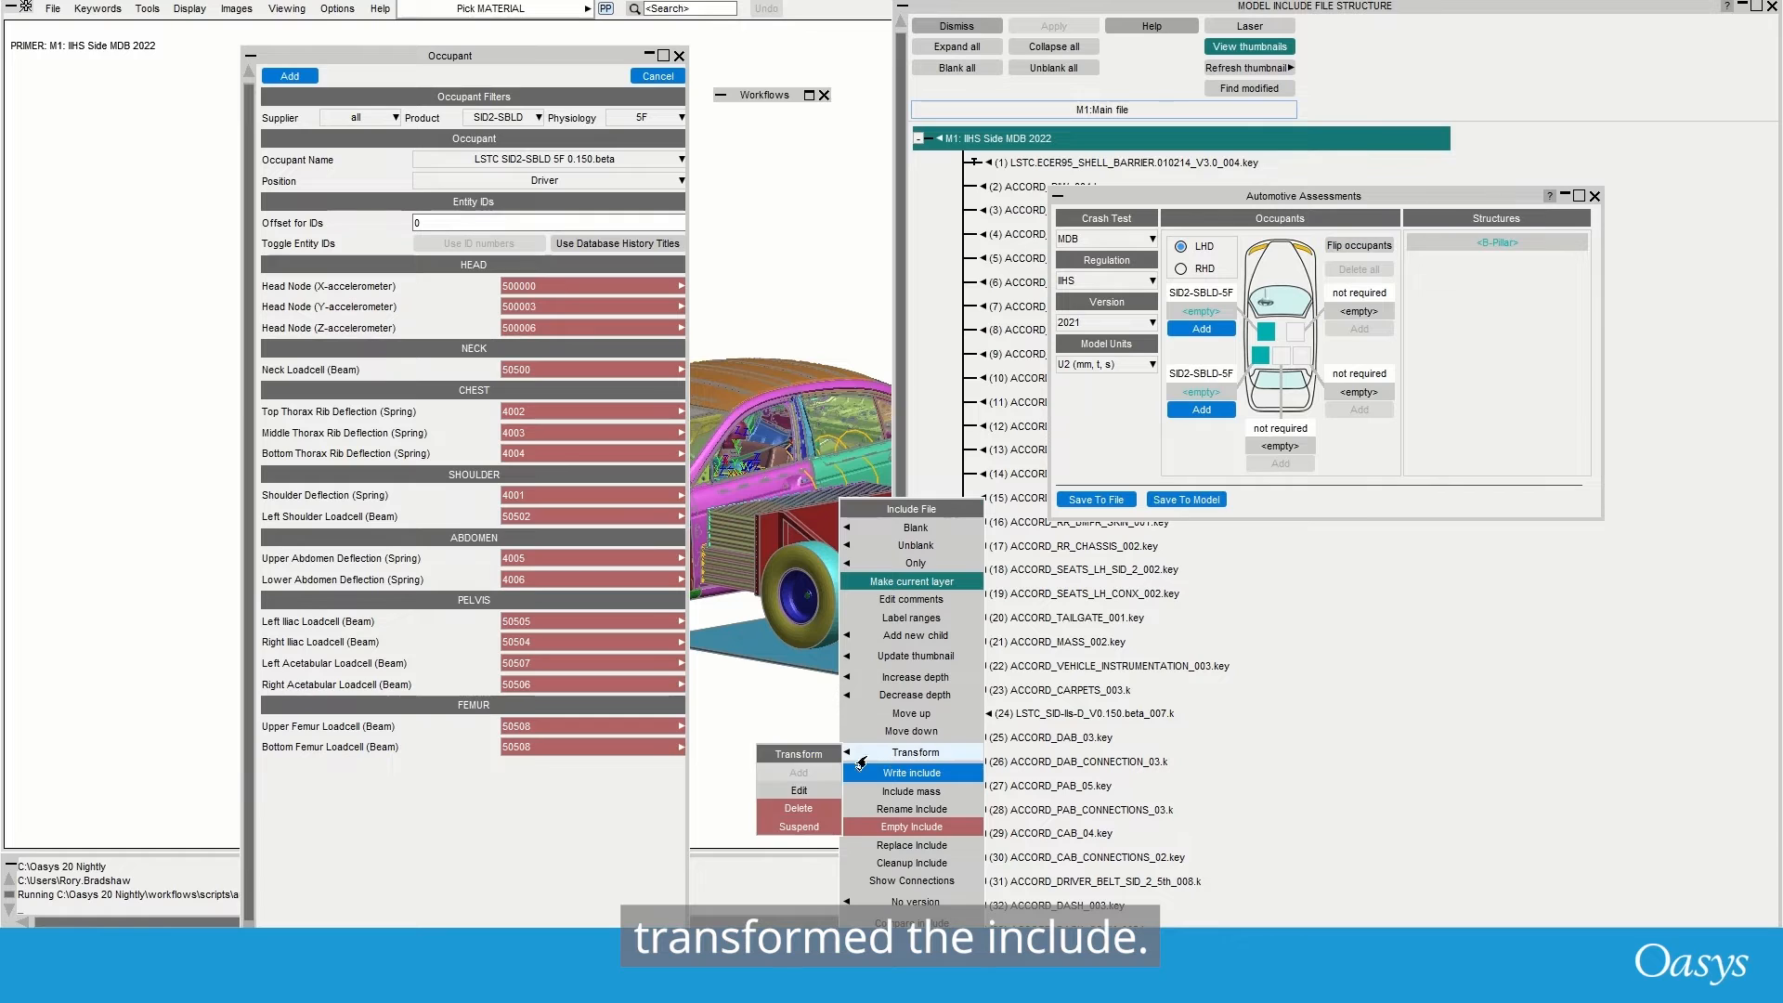
pyautogui.click(799, 788)
pyautogui.moveTo(1460, 188); pyautogui.dragTo(1477, 581)
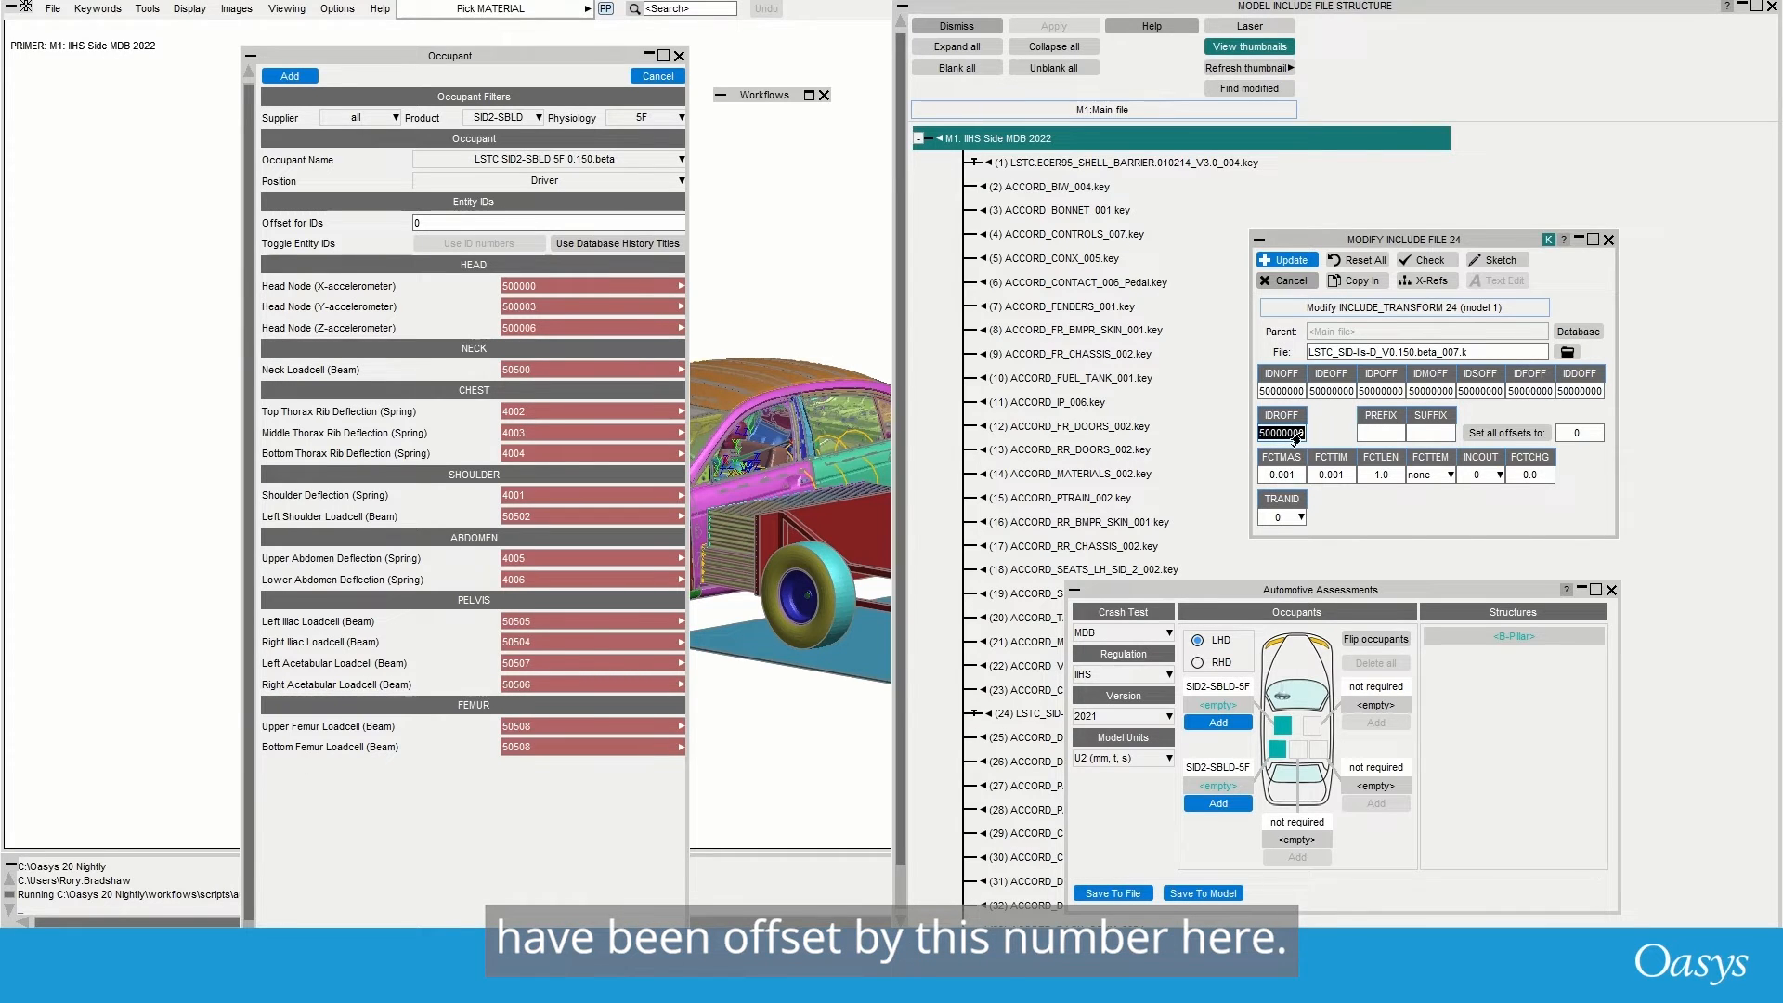
pyautogui.click(416, 224)
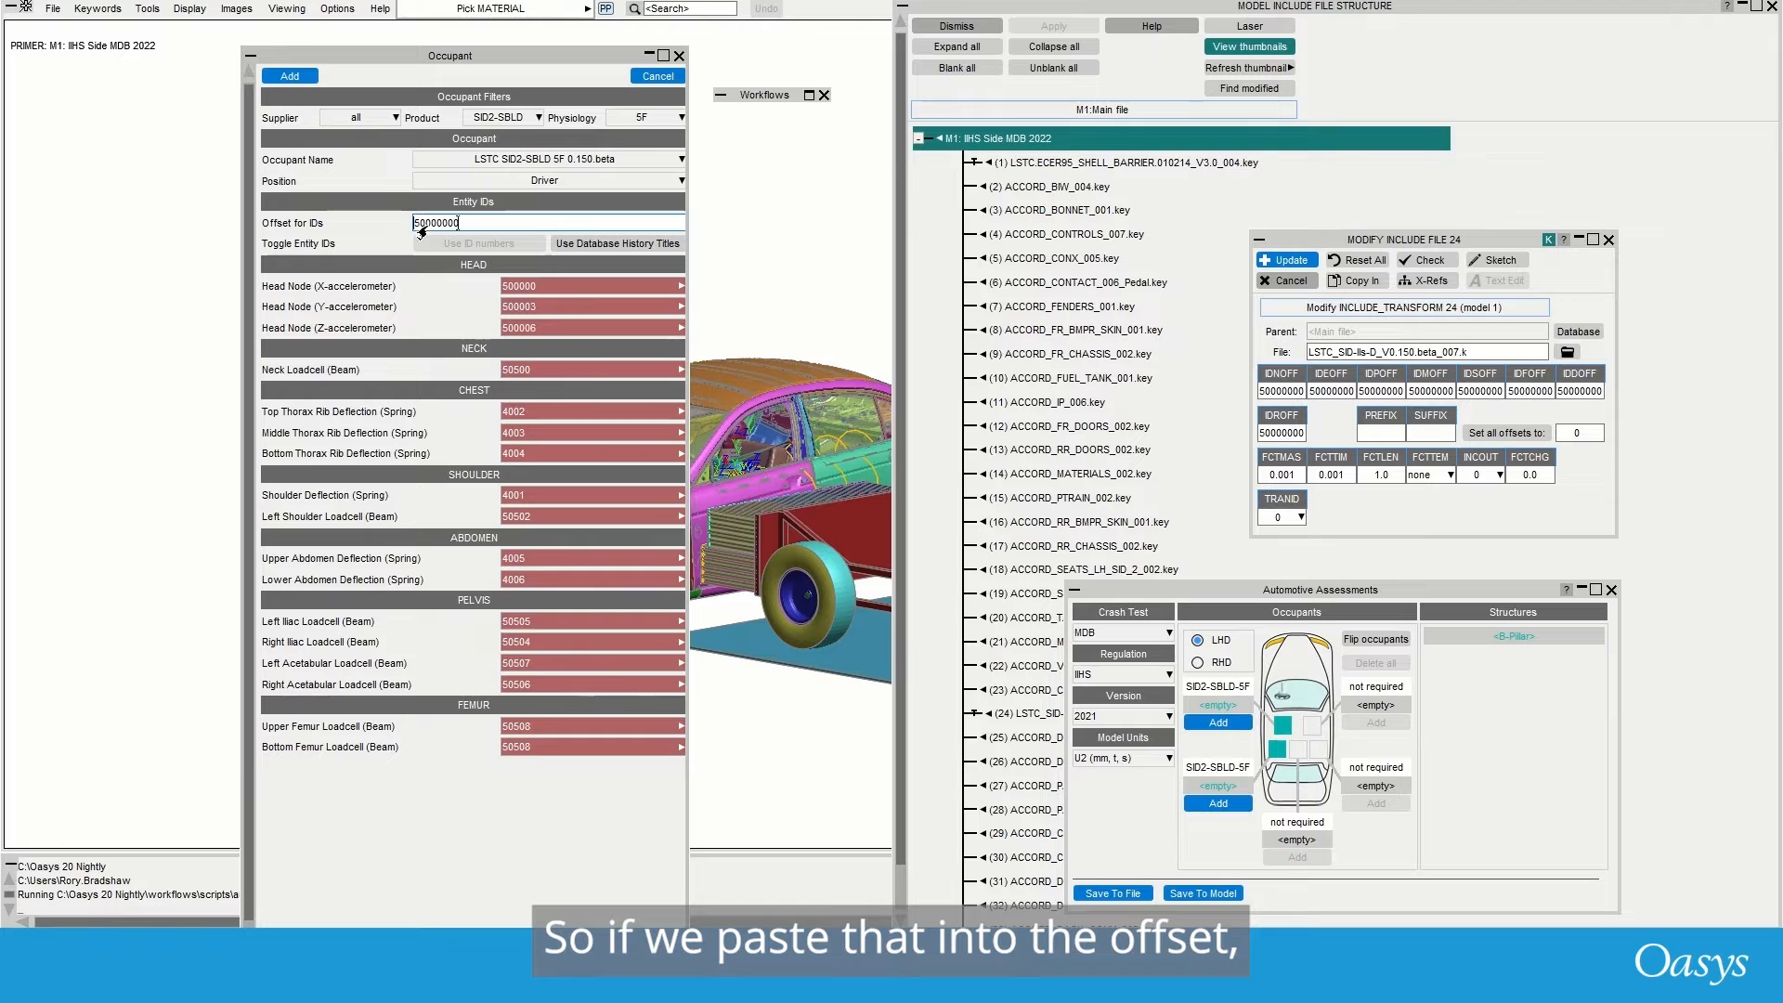
pyautogui.press('Return')
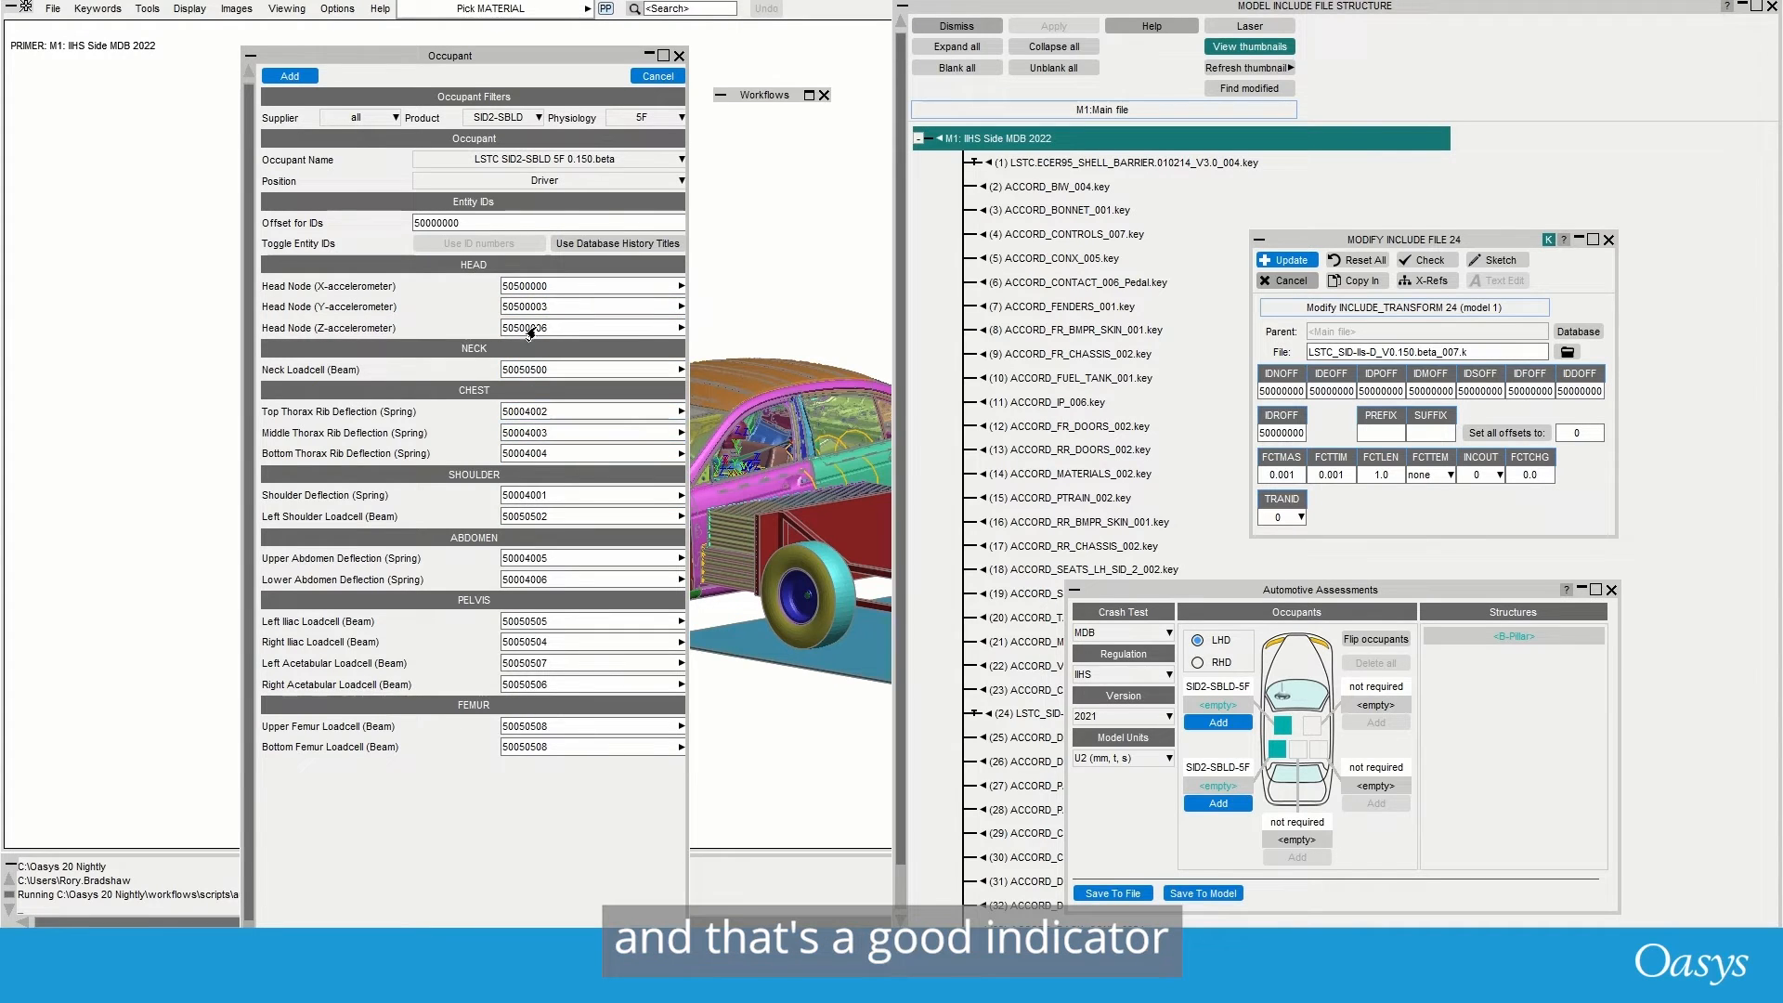
# - Add the configured driver occupant to the assessment, dismiss the include file structure, and reposition the Automotive Assessments window
pyautogui.click(303, 78)
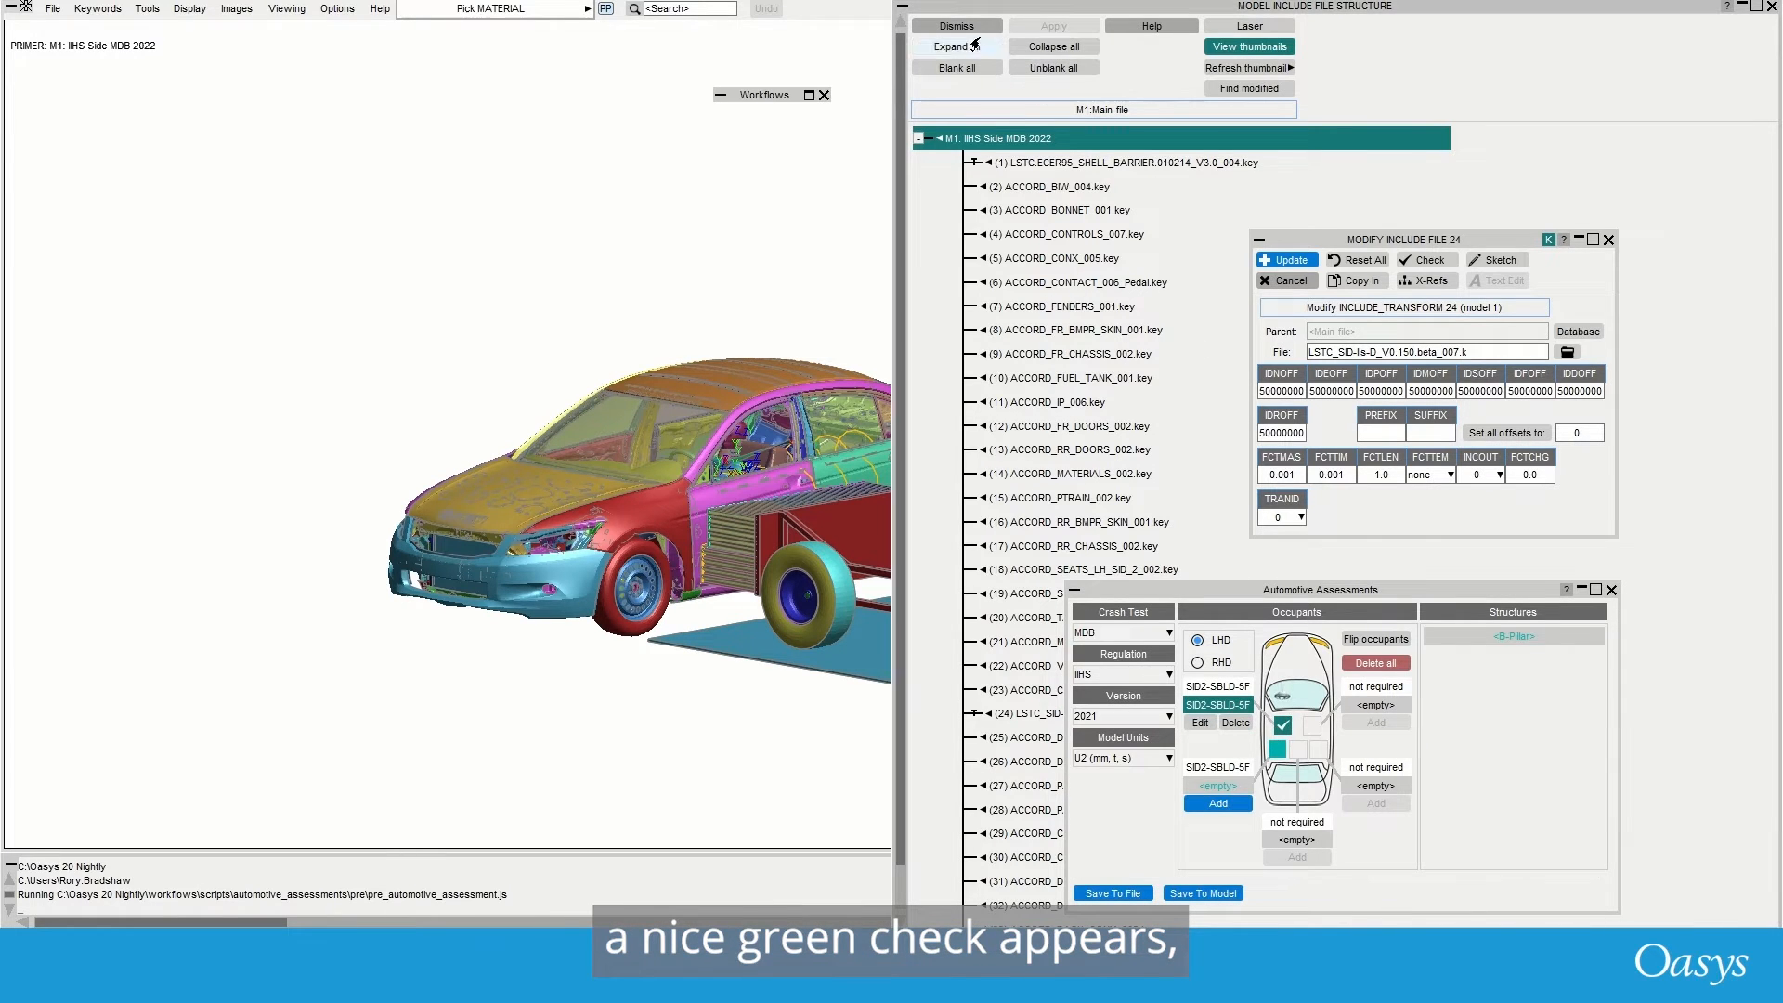
pyautogui.click(957, 26)
pyautogui.moveTo(1293, 601); pyautogui.dragTo(681, 202)
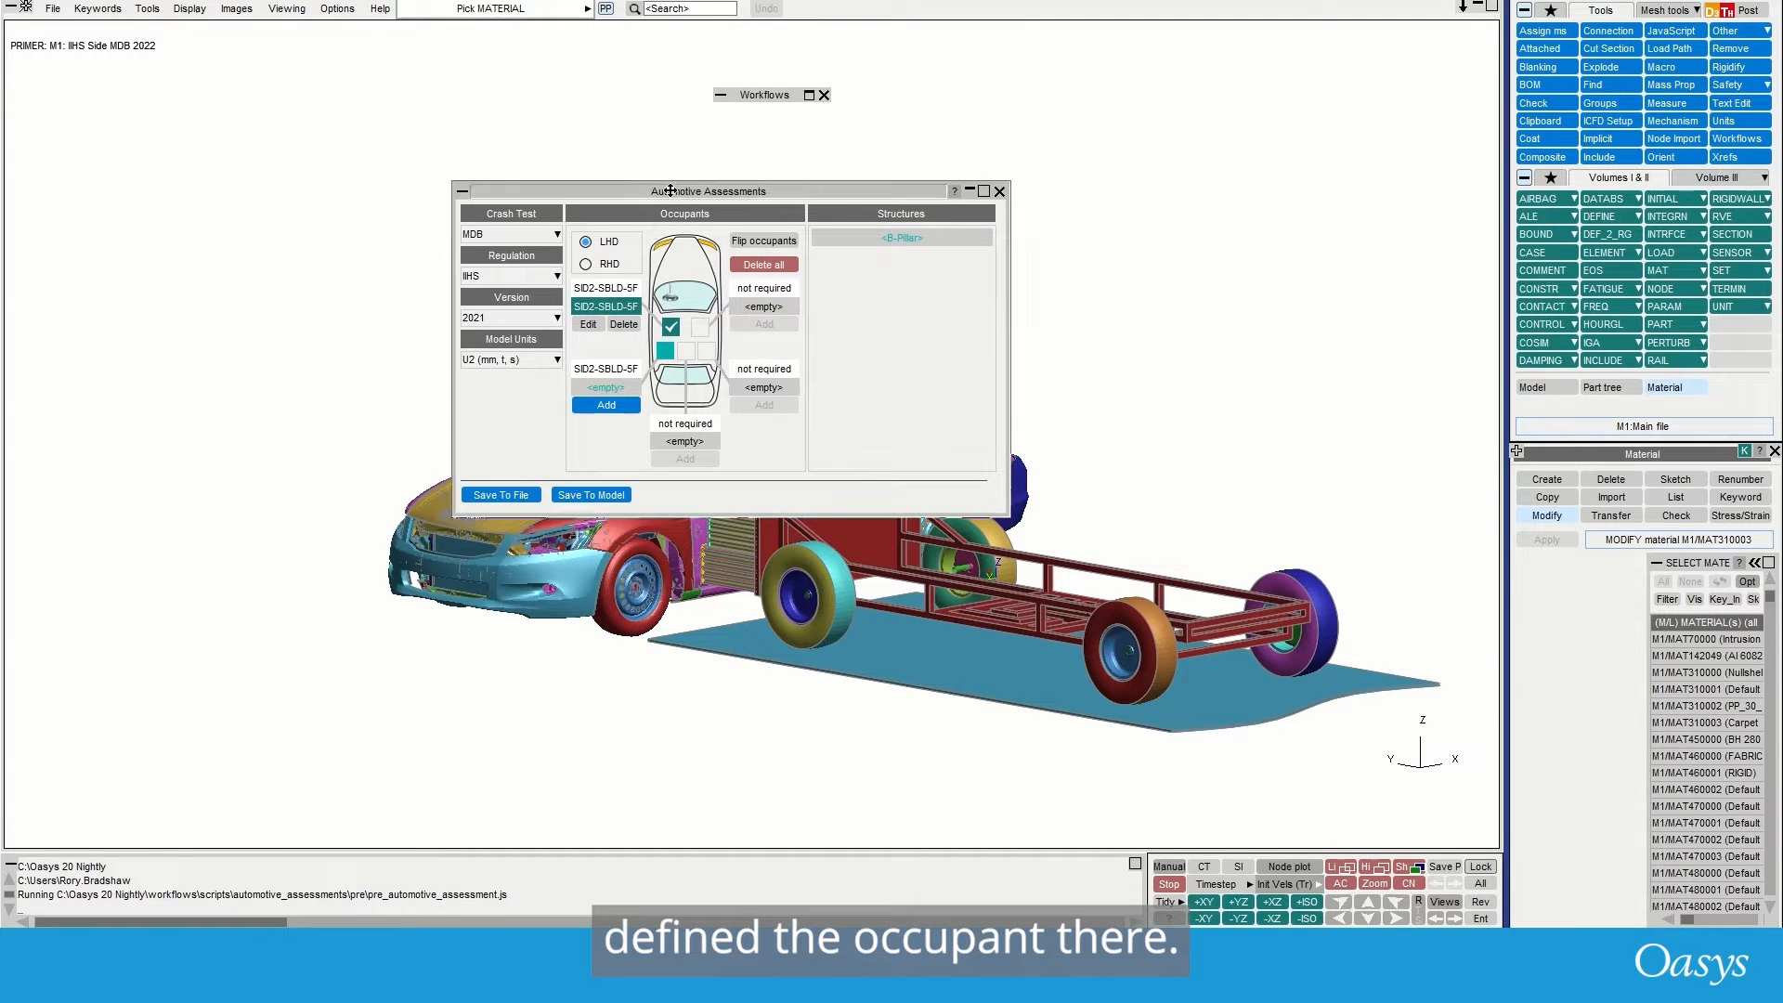
pyautogui.moveTo(663, 195); pyautogui.dragTo(628, 180)
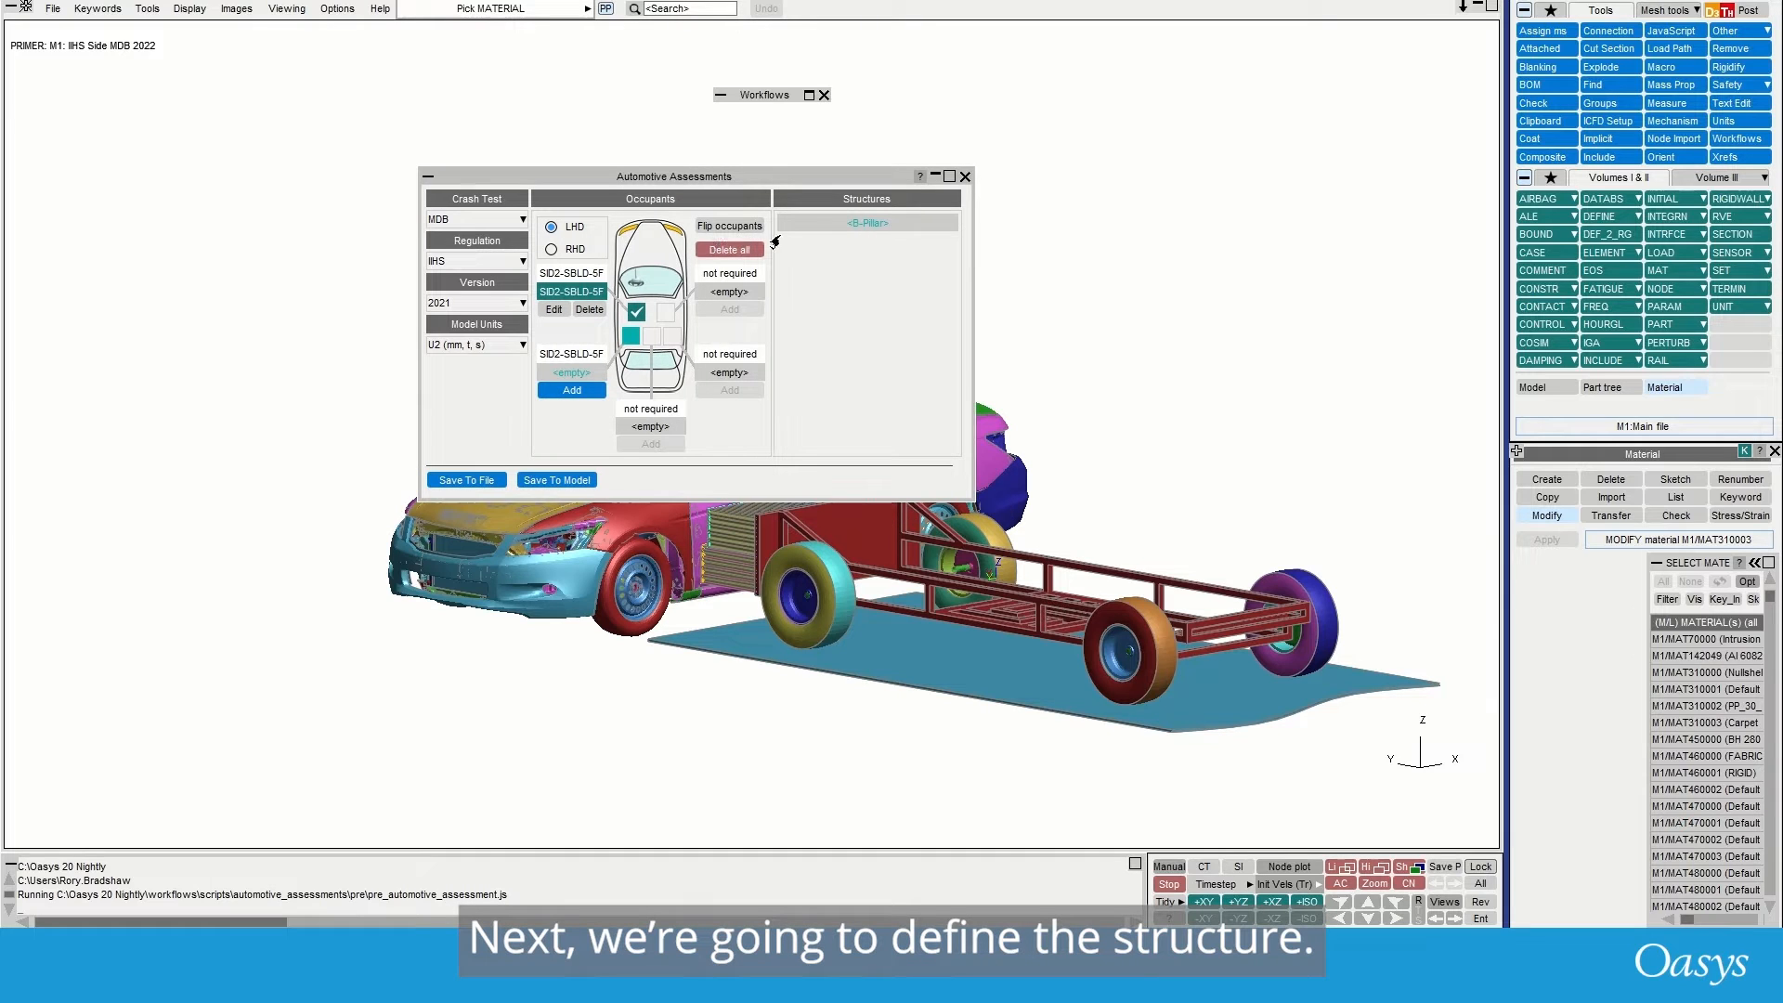
# - Open the B-Pillar structure definition and arrange the Automotive Assessments and Structure windows so the car's B-pillar area stays visible
pyautogui.click(842, 227)
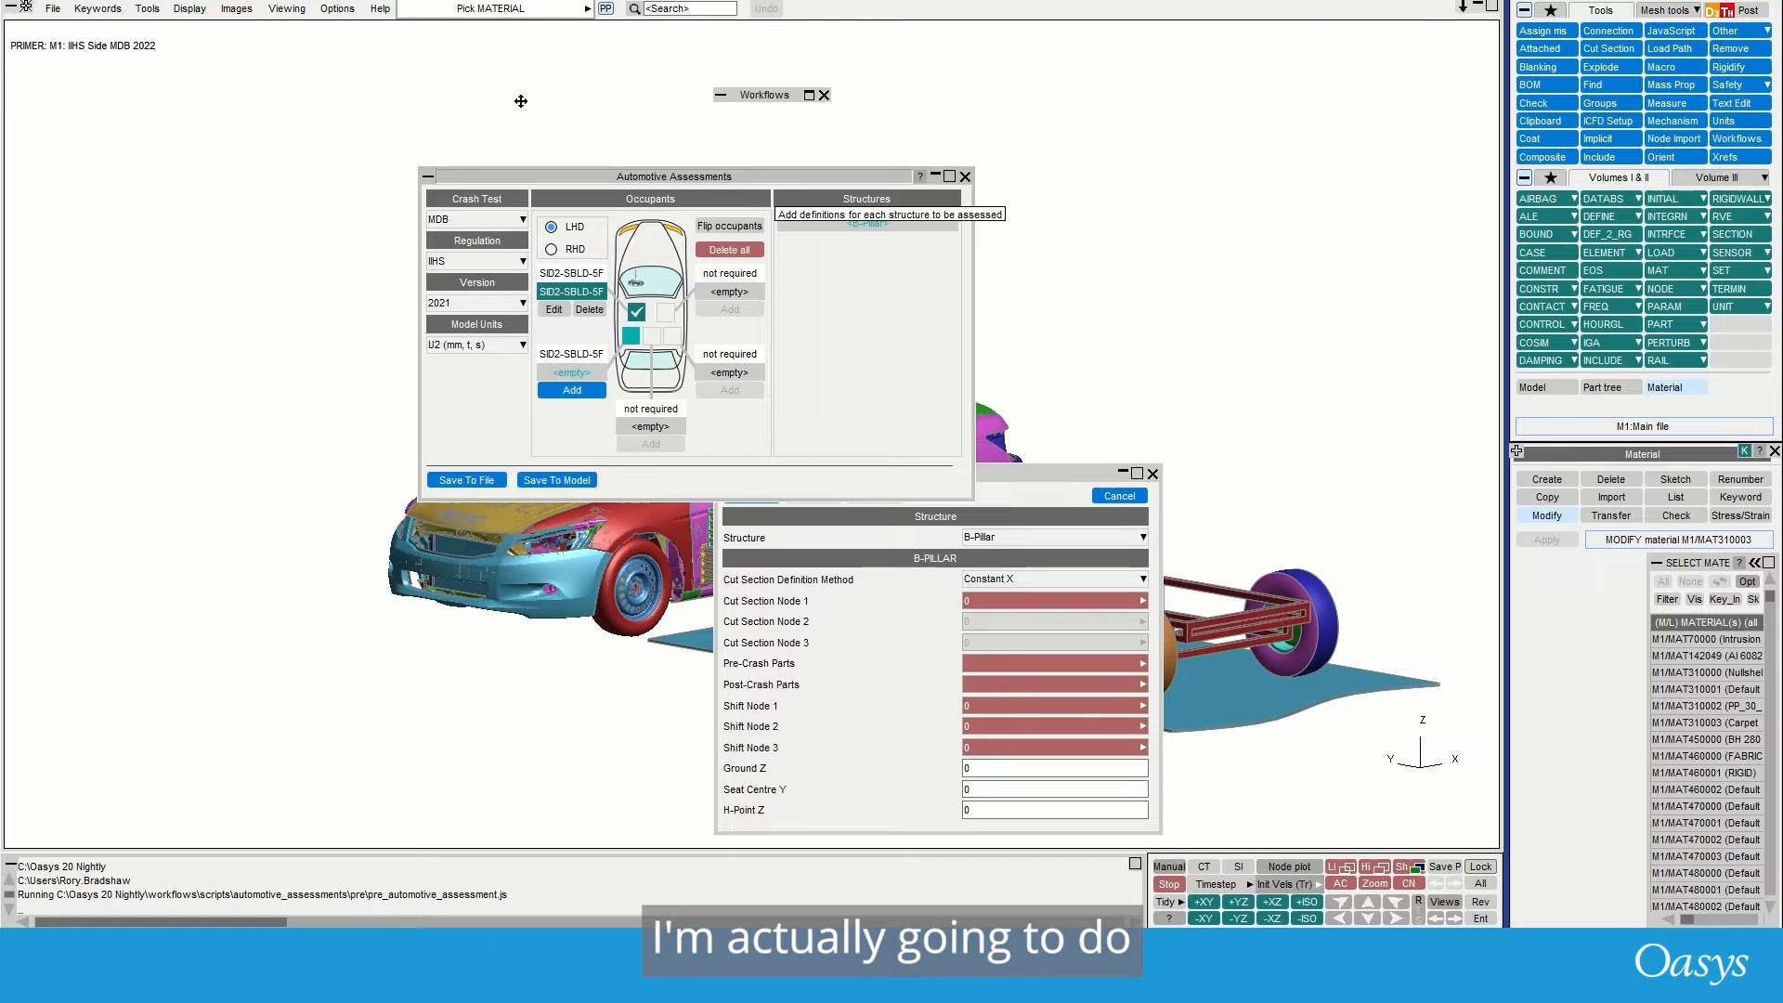
pyautogui.moveTo(816, 177); pyautogui.dragTo(405, 81)
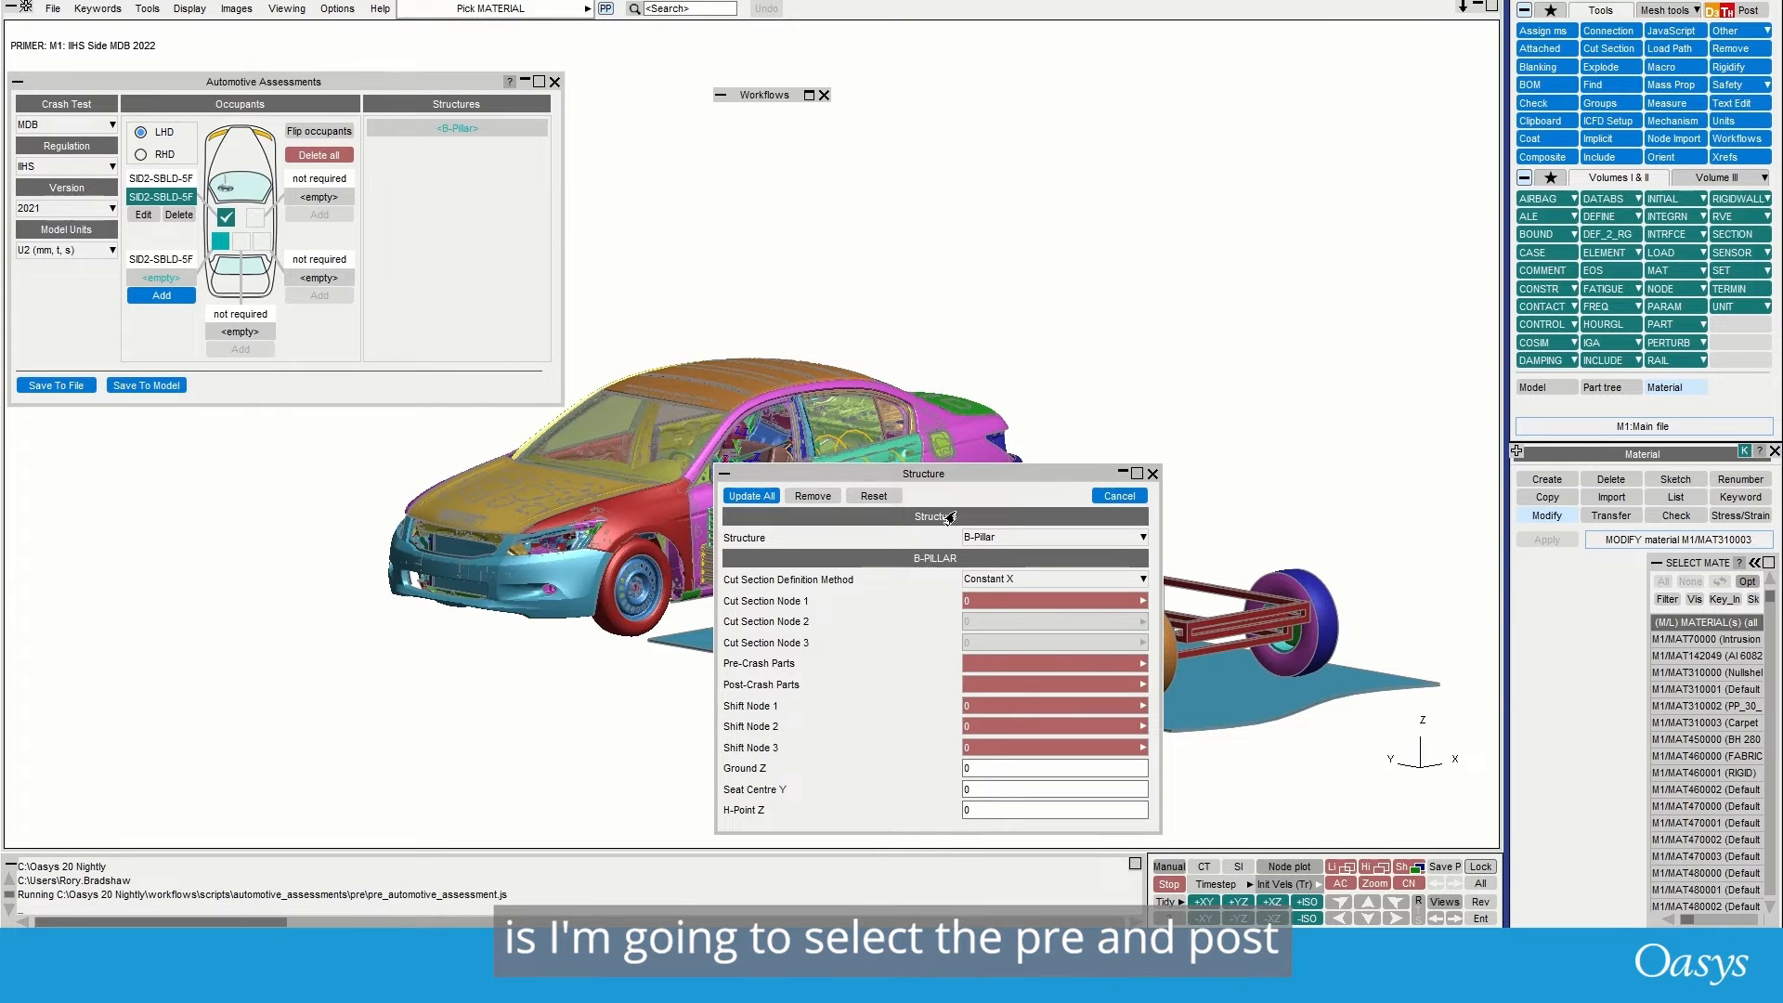
pyautogui.moveTo(968, 479); pyautogui.dragTo(1192, 362)
pyautogui.scroll(5, 778, 476)
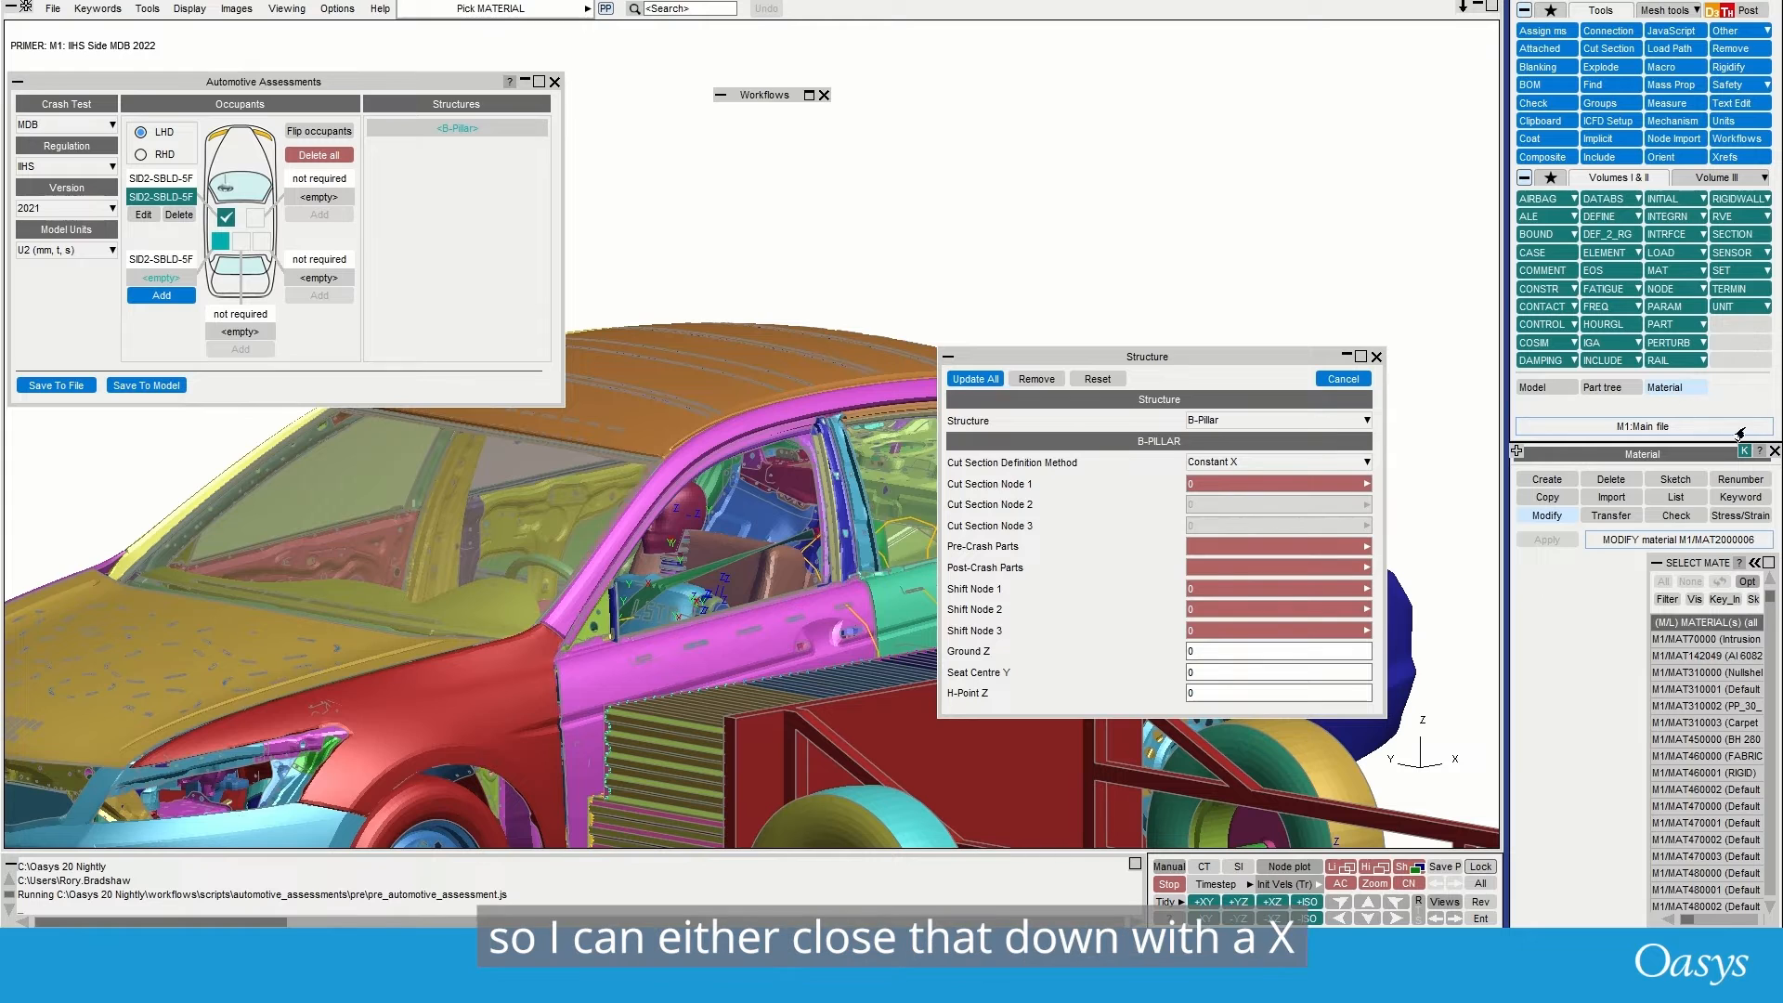
# - Close the Material panel and isolate both bodyside outer panels, the roof and its cross member by blanking them and reversing visibility
pyautogui.click(1776, 451)
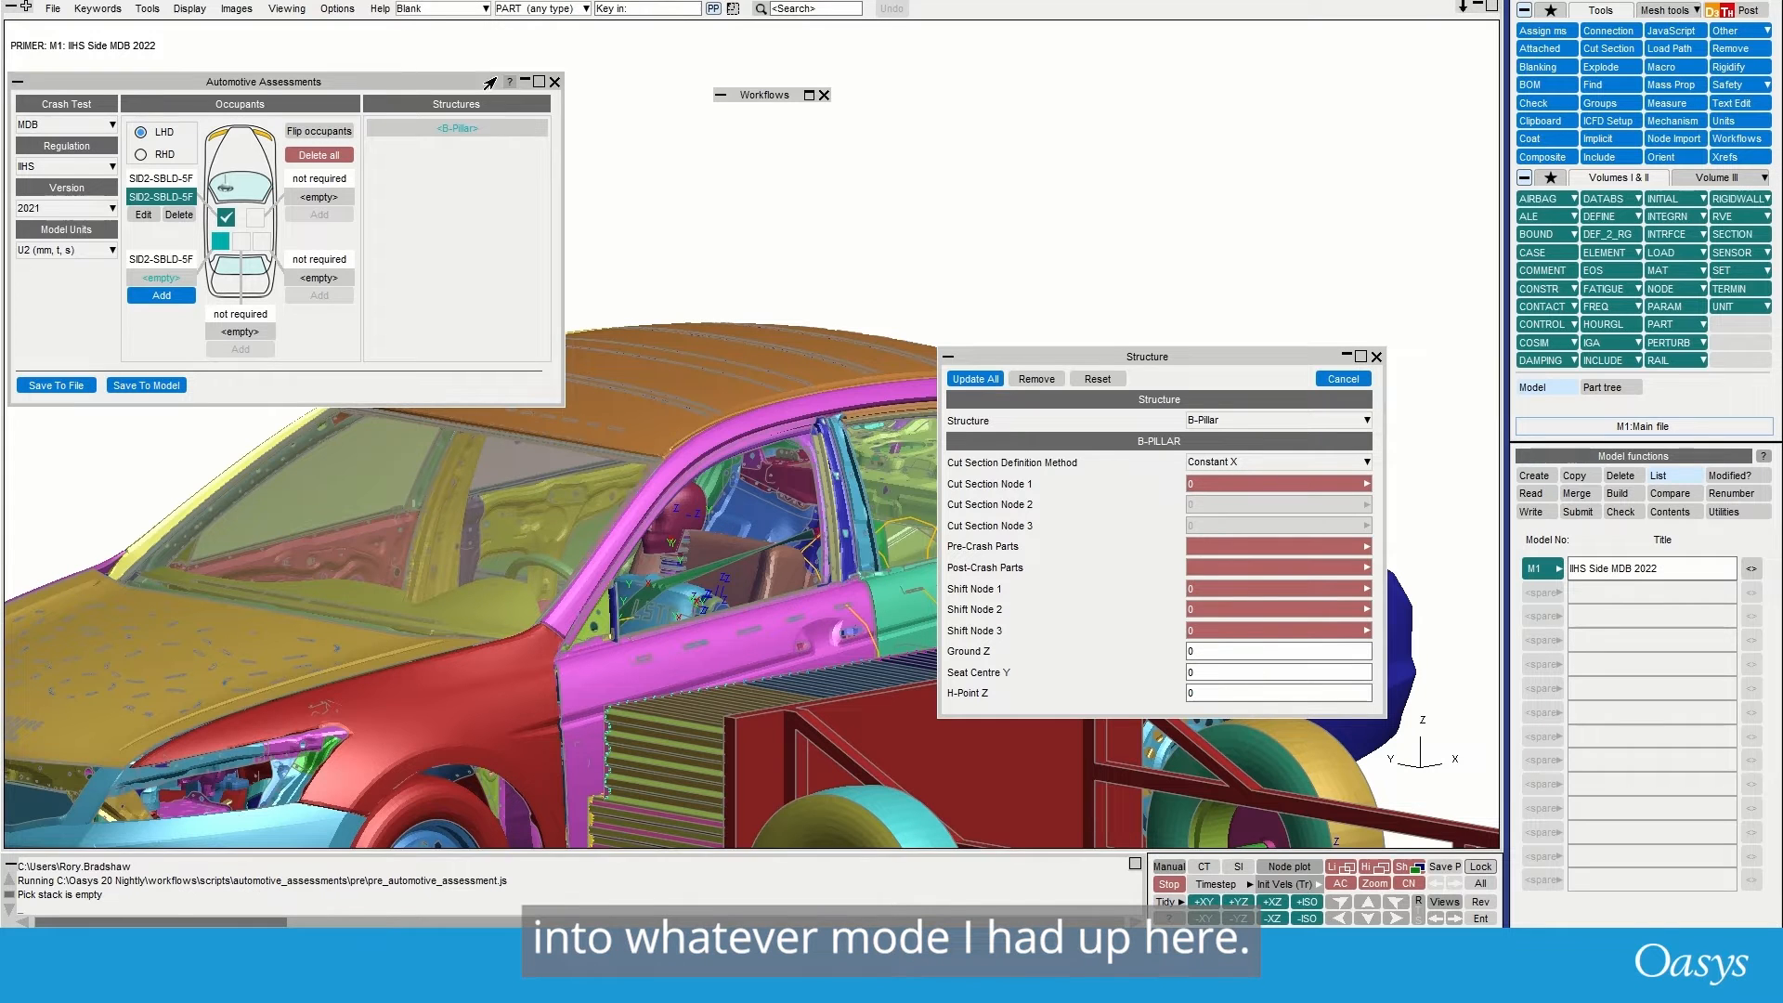
pyautogui.click(716, 446)
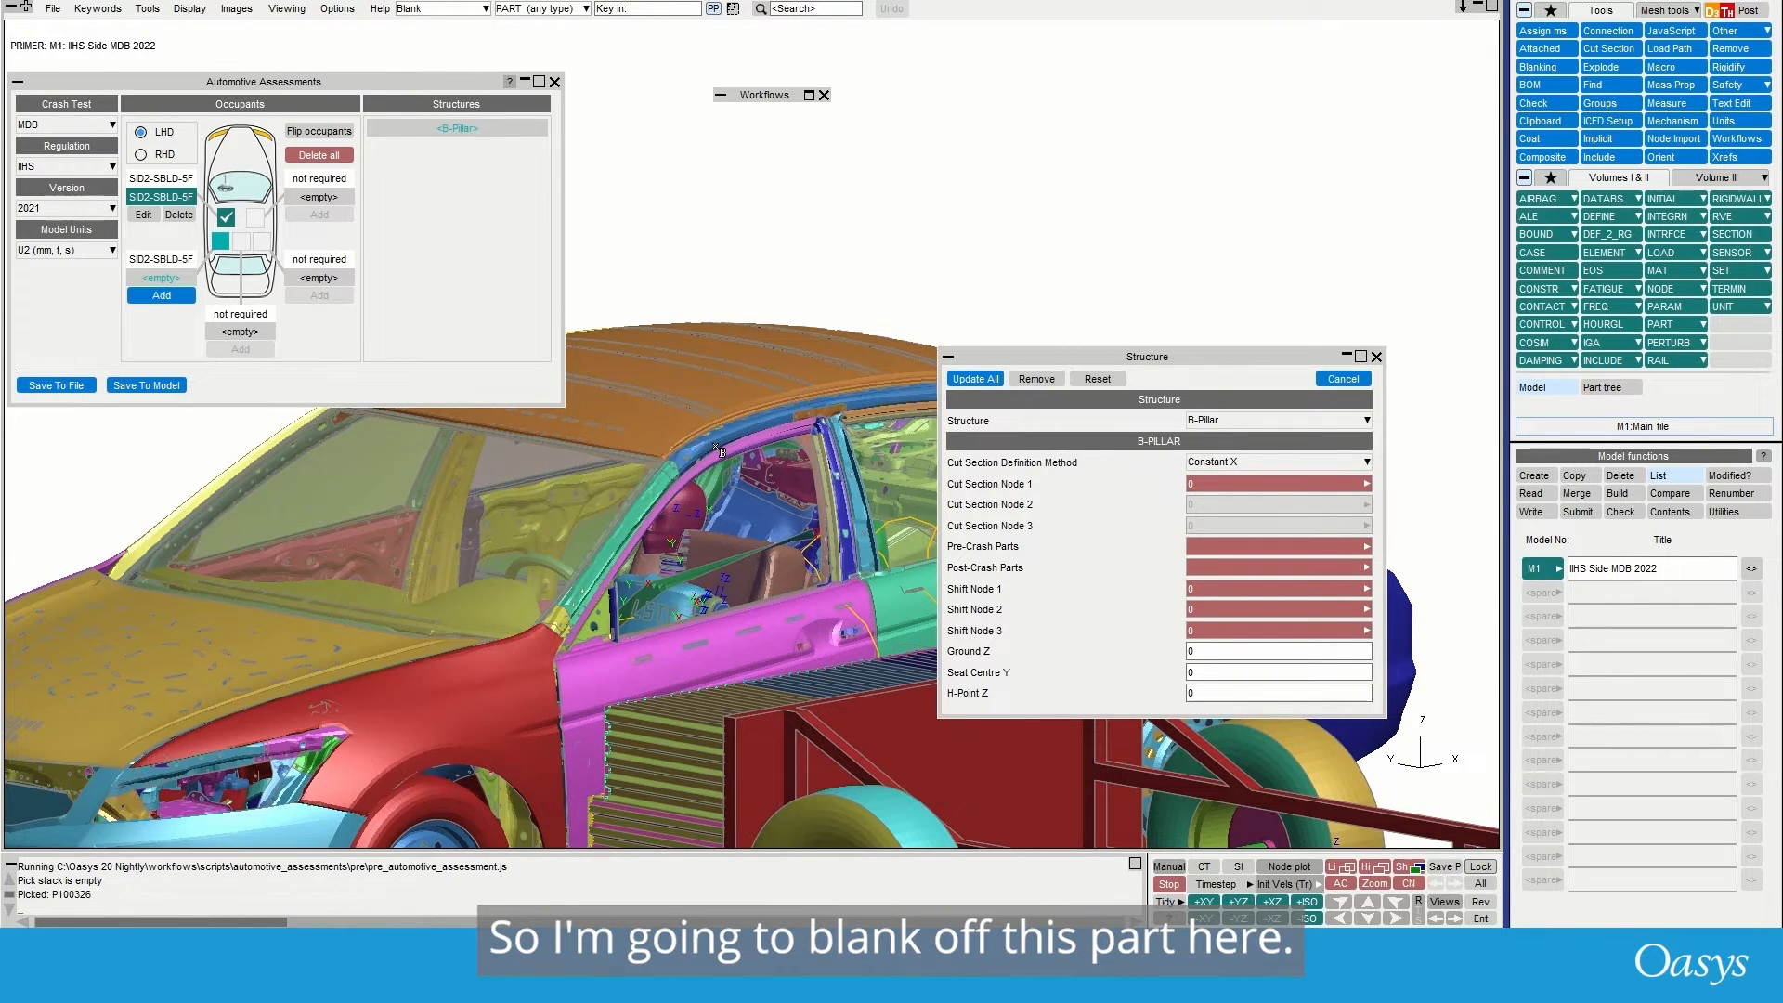
pyautogui.click(734, 381)
pyautogui.click(746, 376)
pyautogui.keyDown('shift'); pyautogui.moveTo(746, 375); pyautogui.dragTo(769, 267); pyautogui.keyUp('shift')
pyautogui.scroll(-5, 772, 268)
pyautogui.keyDown('shift'); pyautogui.moveTo(711, 406); pyautogui.dragTo(1189, 757); pyautogui.keyUp('shift')
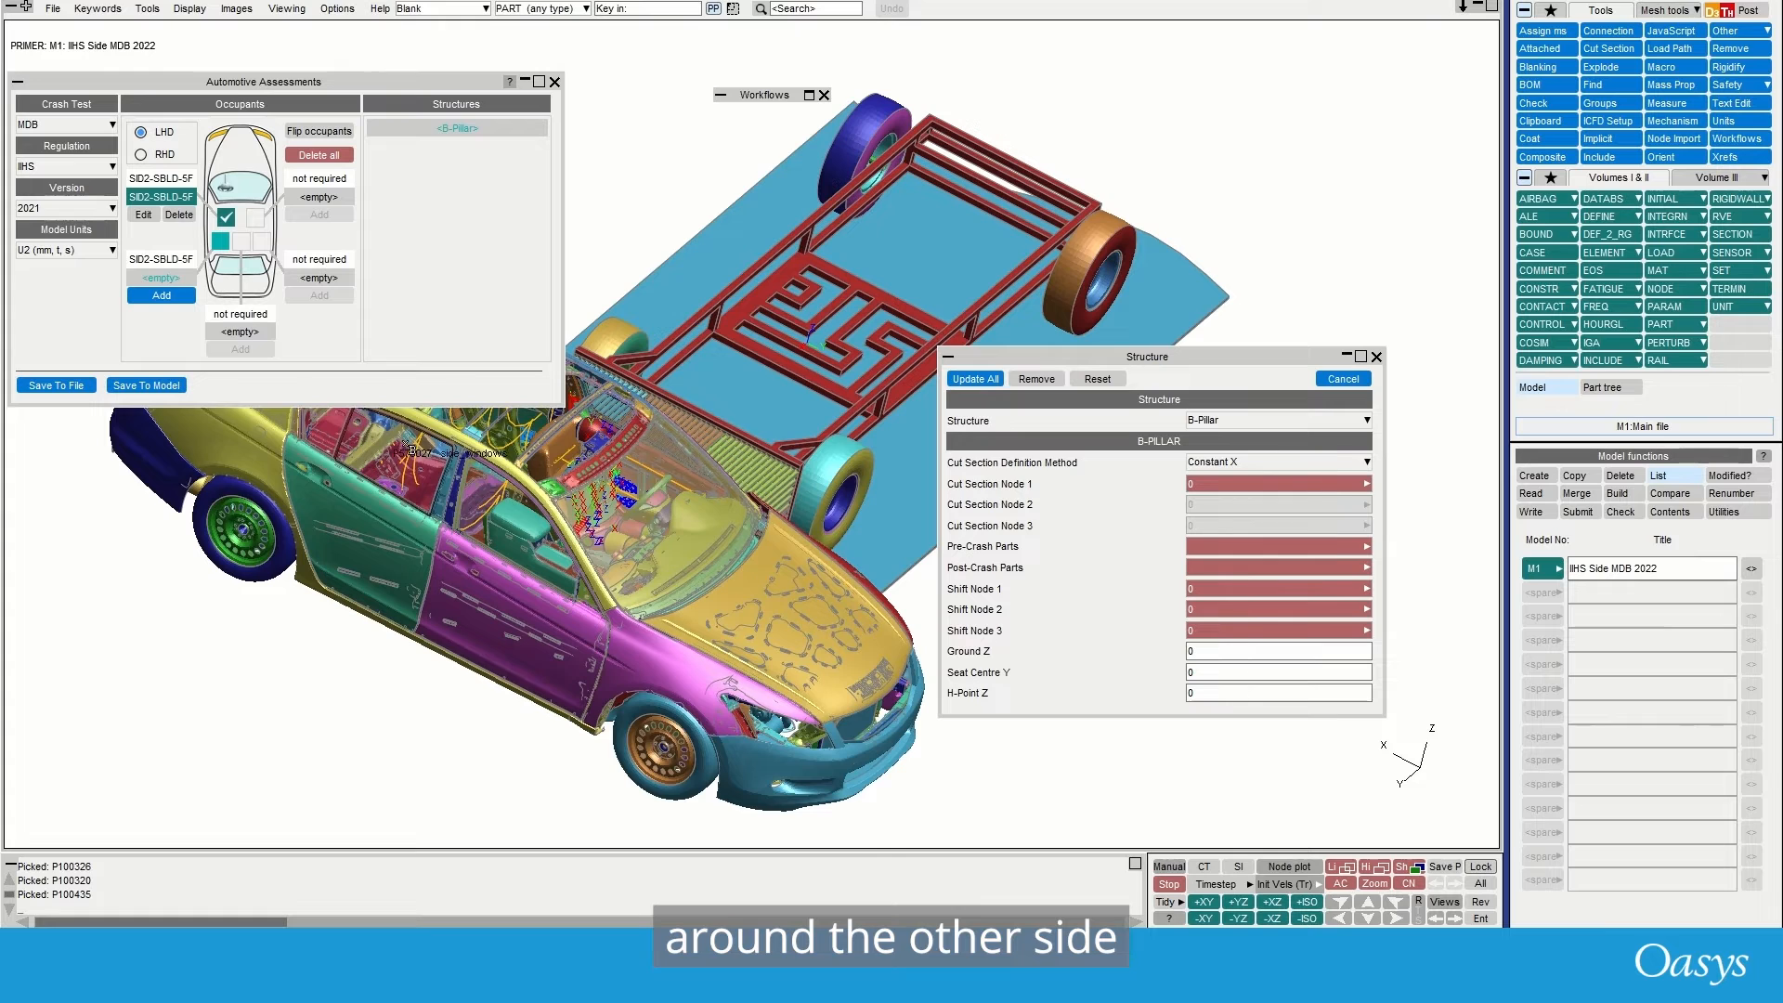
pyautogui.click(466, 442)
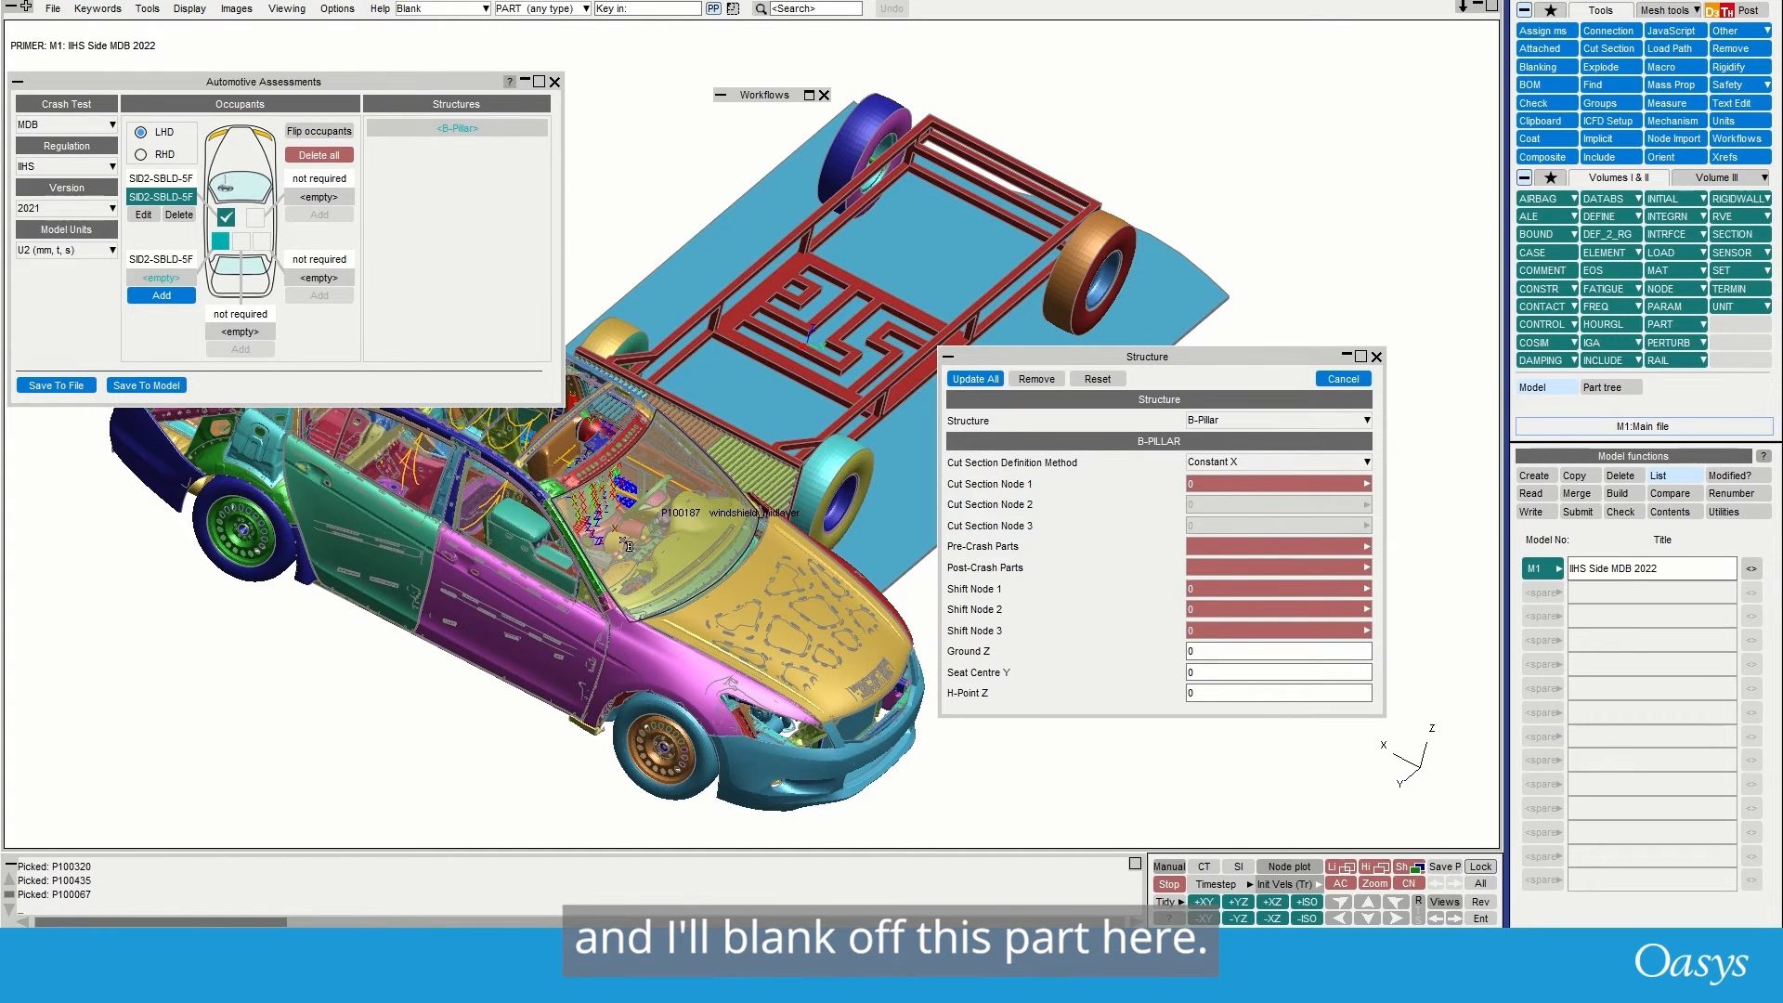
pyautogui.press('r')
# - Blank the roof panel so only the two bodyside outer panels and the roof cross member stay displayed
pyautogui.keyDown('shift'); pyautogui.moveTo(646, 461); pyautogui.dragTo(715, 508); pyautogui.keyUp('shift')
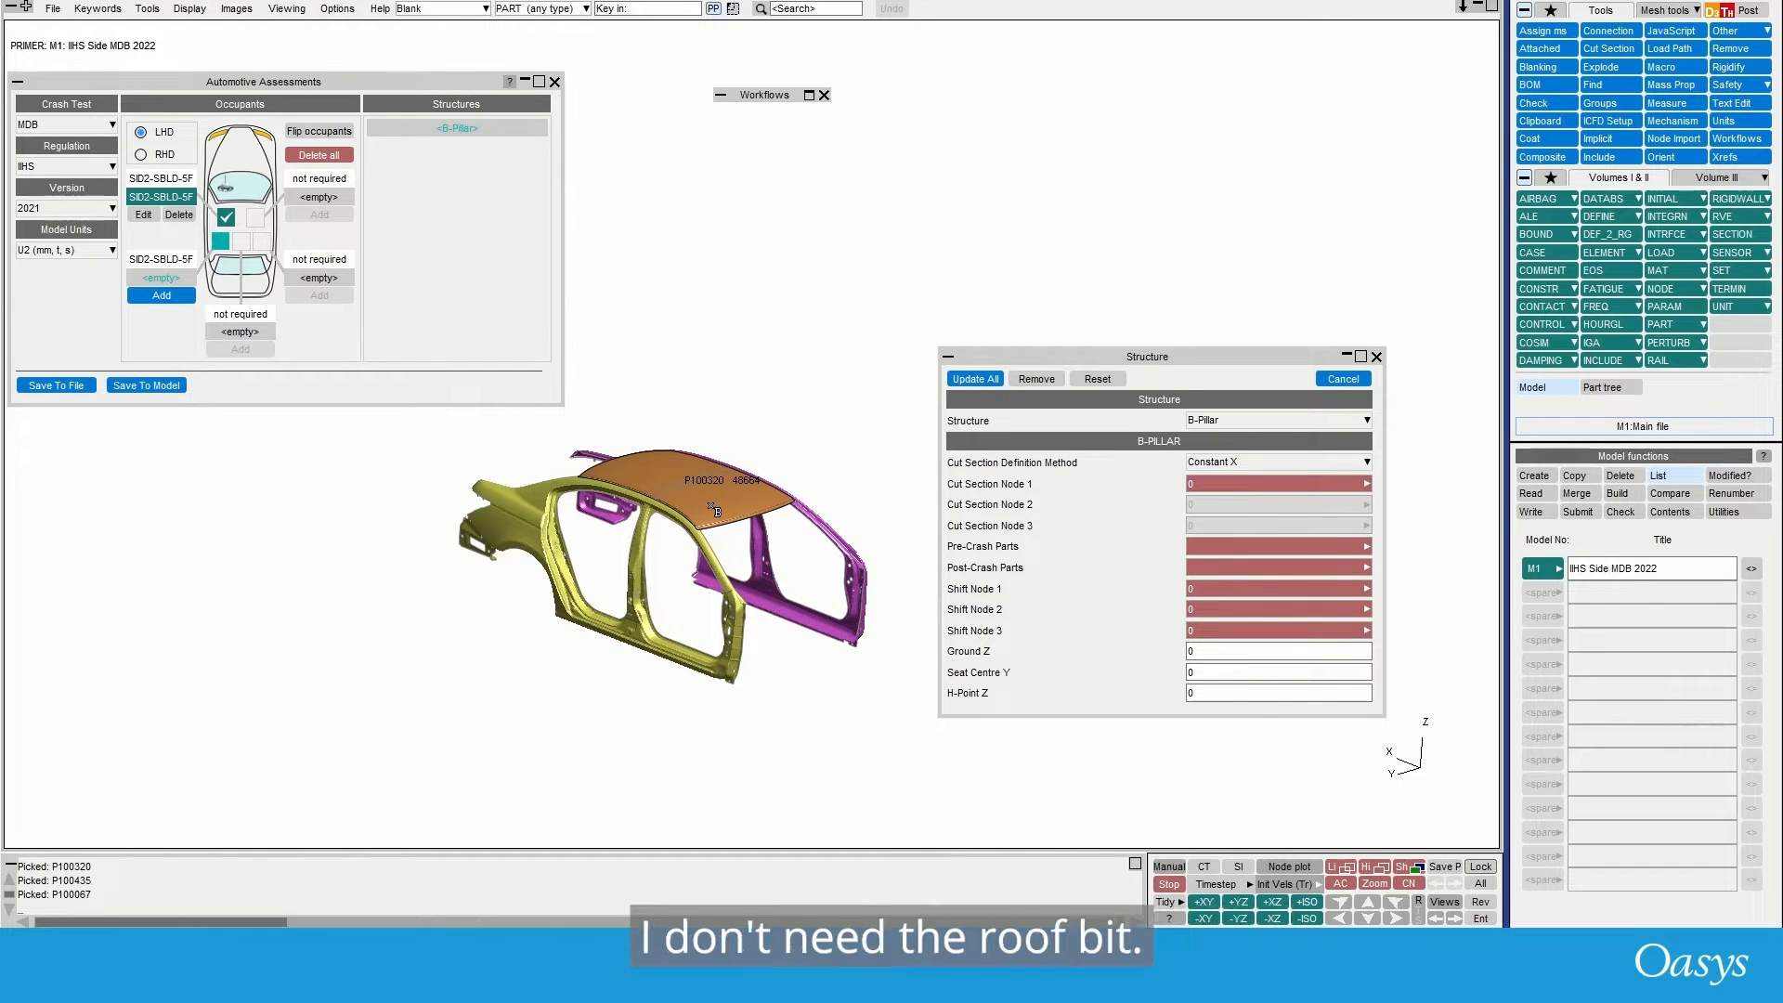
pyautogui.click(713, 508)
pyautogui.keyDown('shift'); pyautogui.moveTo(713, 508); pyautogui.dragTo(753, 449); pyautogui.keyUp('shift')
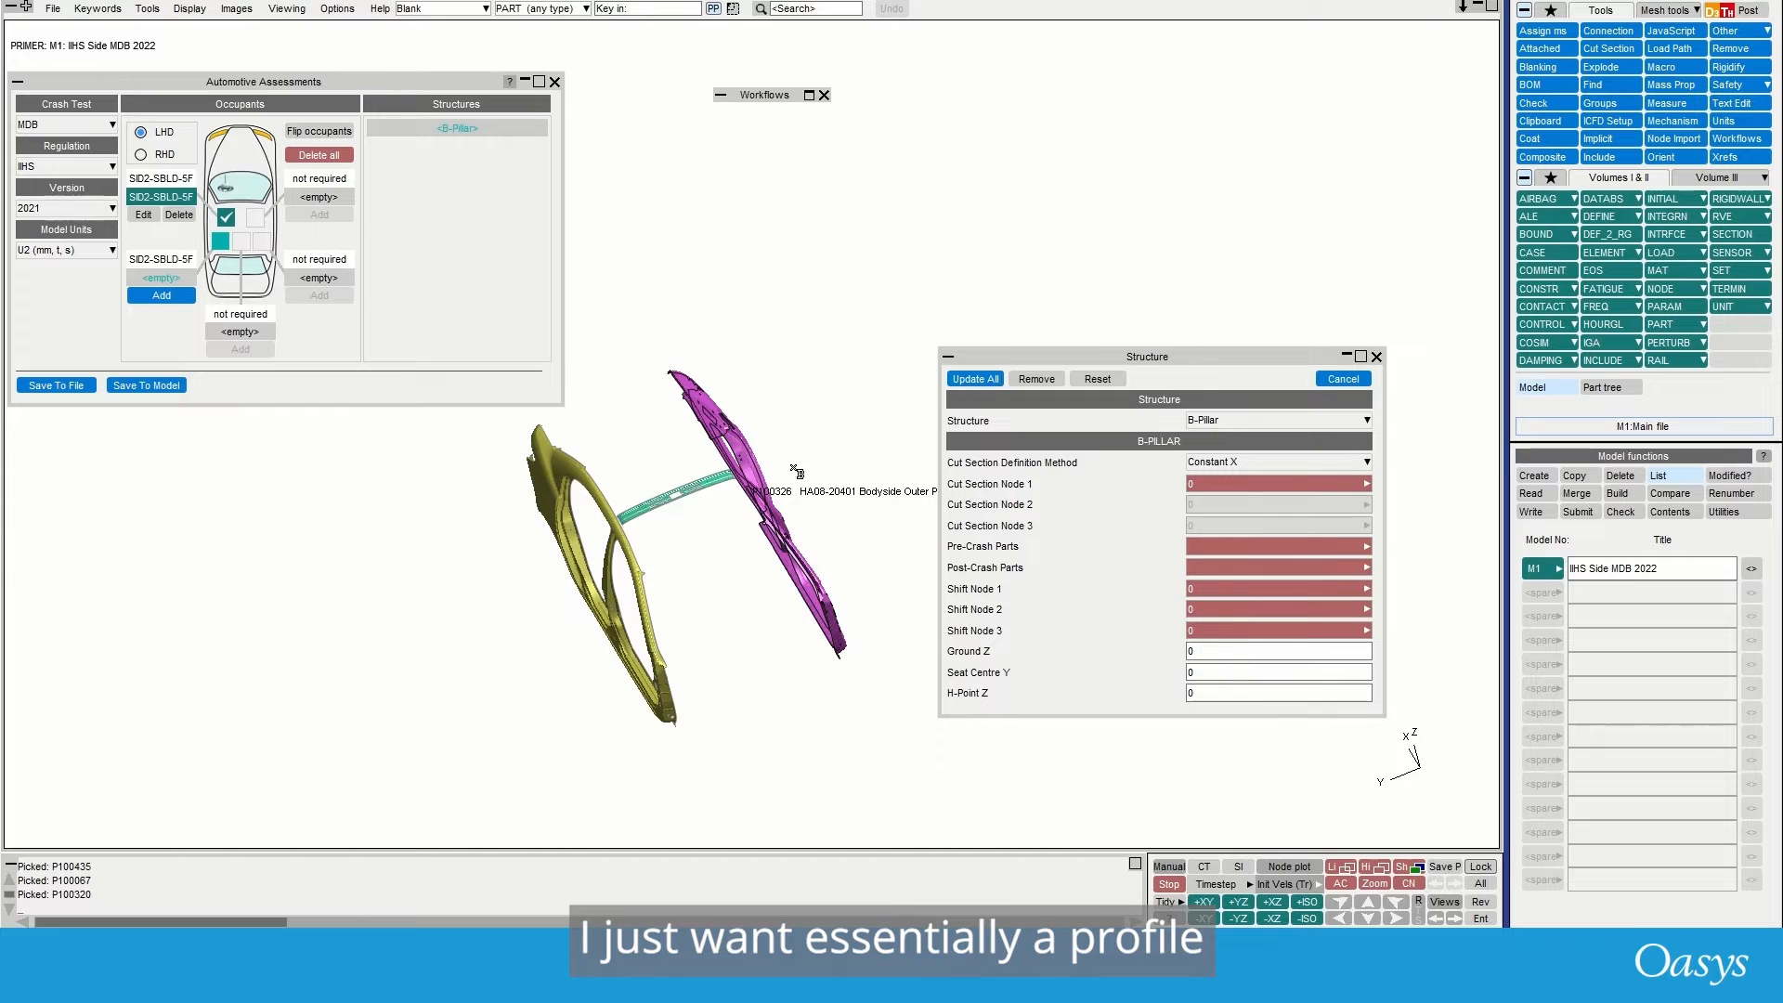
pyautogui.keyDown('shift'); pyautogui.moveTo(804, 633); pyautogui.dragTo(798, 507); pyautogui.keyUp('shift')
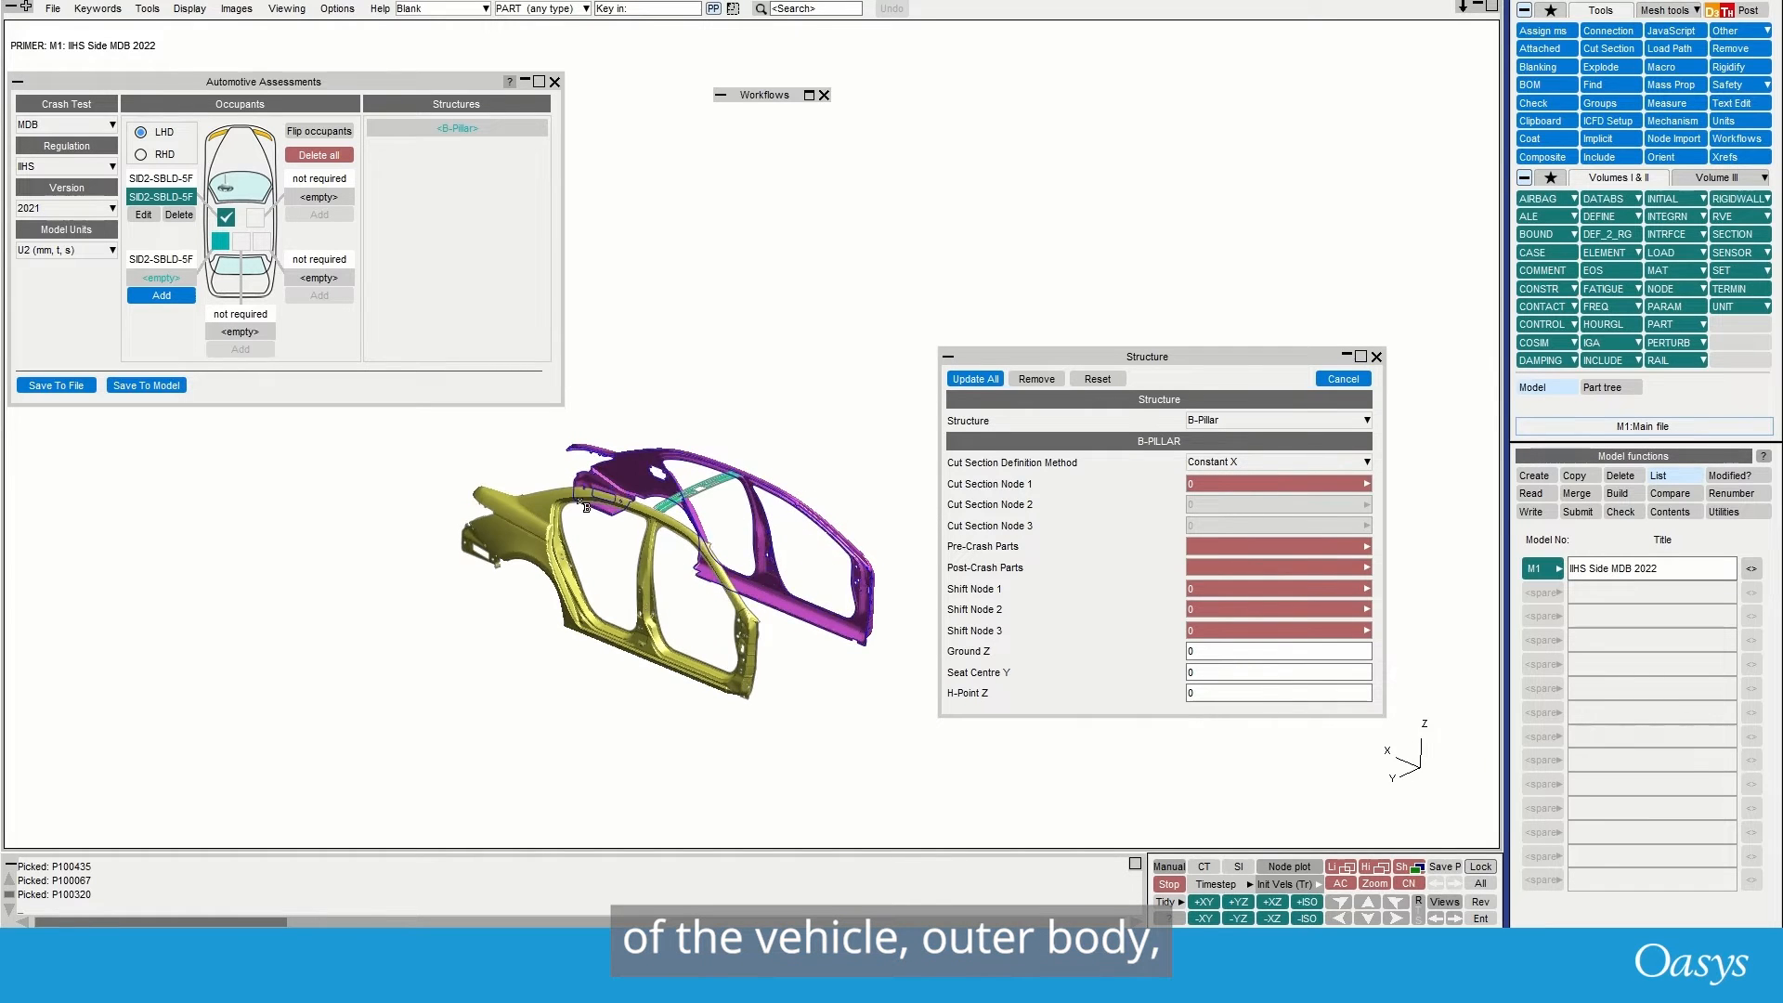
pyautogui.scroll(-4, 431, 490)
pyautogui.scroll(2, 648, 462)
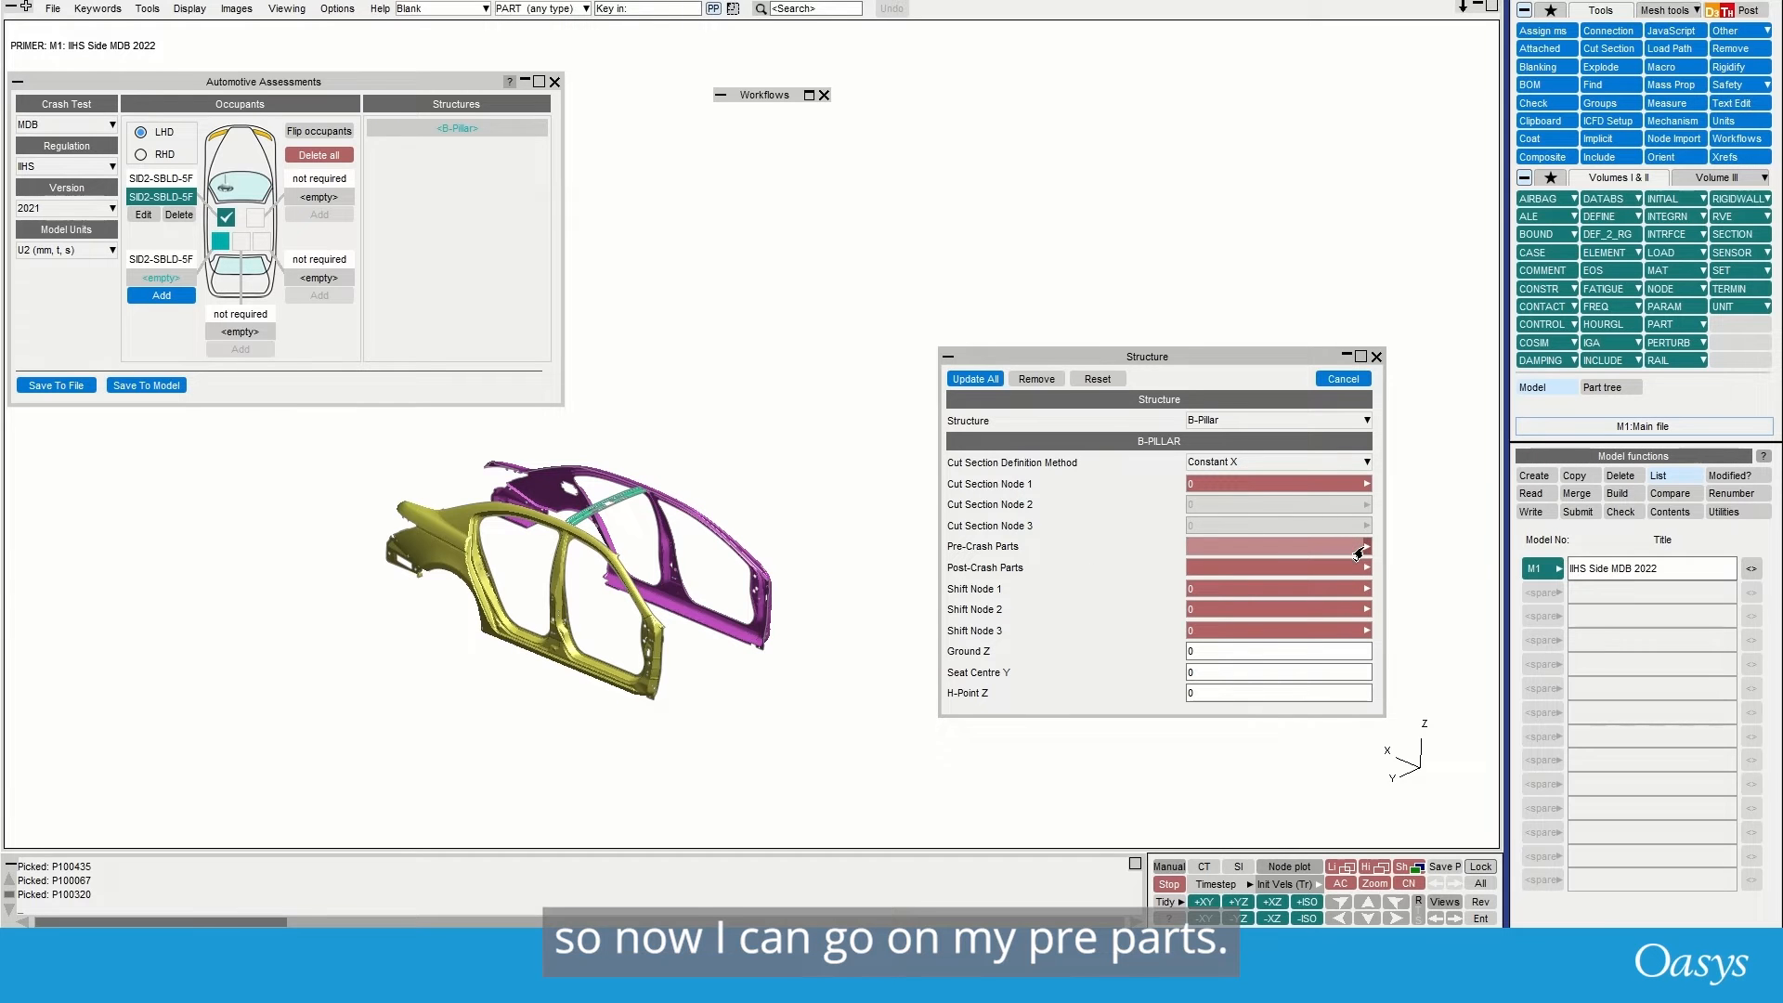
# - Assign the three displayed parts, 100067, 100326 and 100435, as both the pre-crash and post-crash parts of the B-pillar
pyautogui.click(1366, 547)
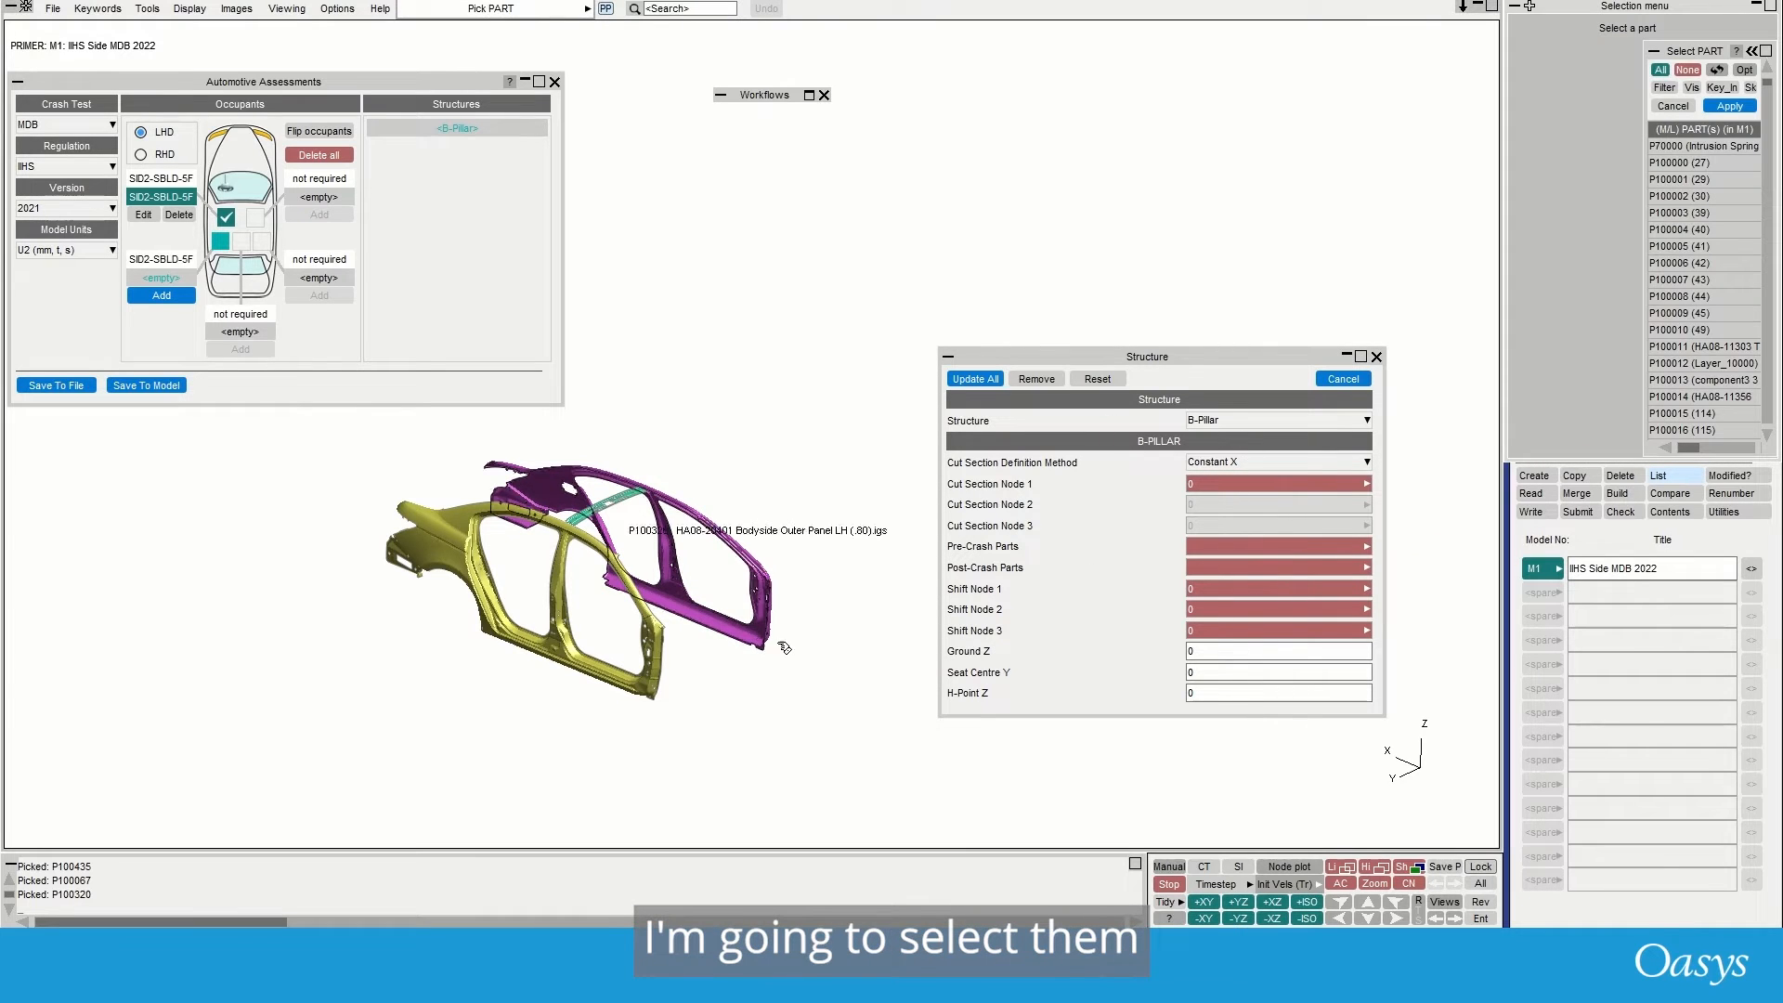
pyautogui.moveTo(836, 768); pyautogui.dragTo(344, 449)
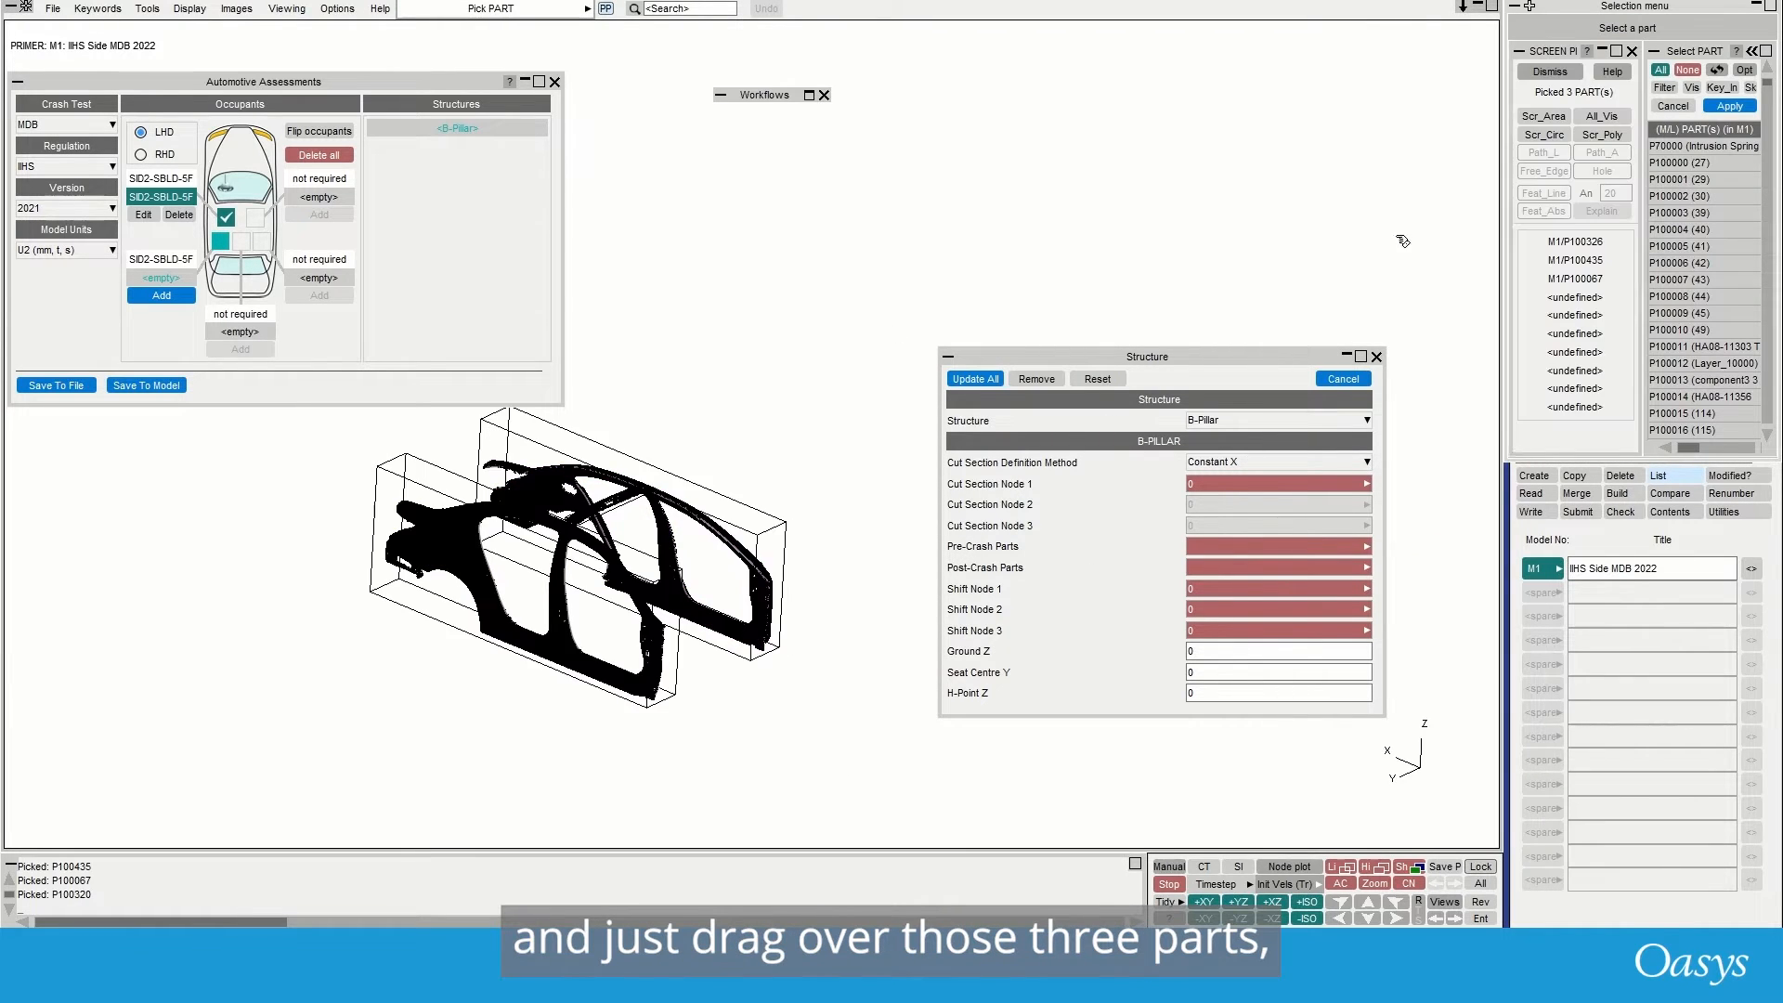
pyautogui.click(1723, 107)
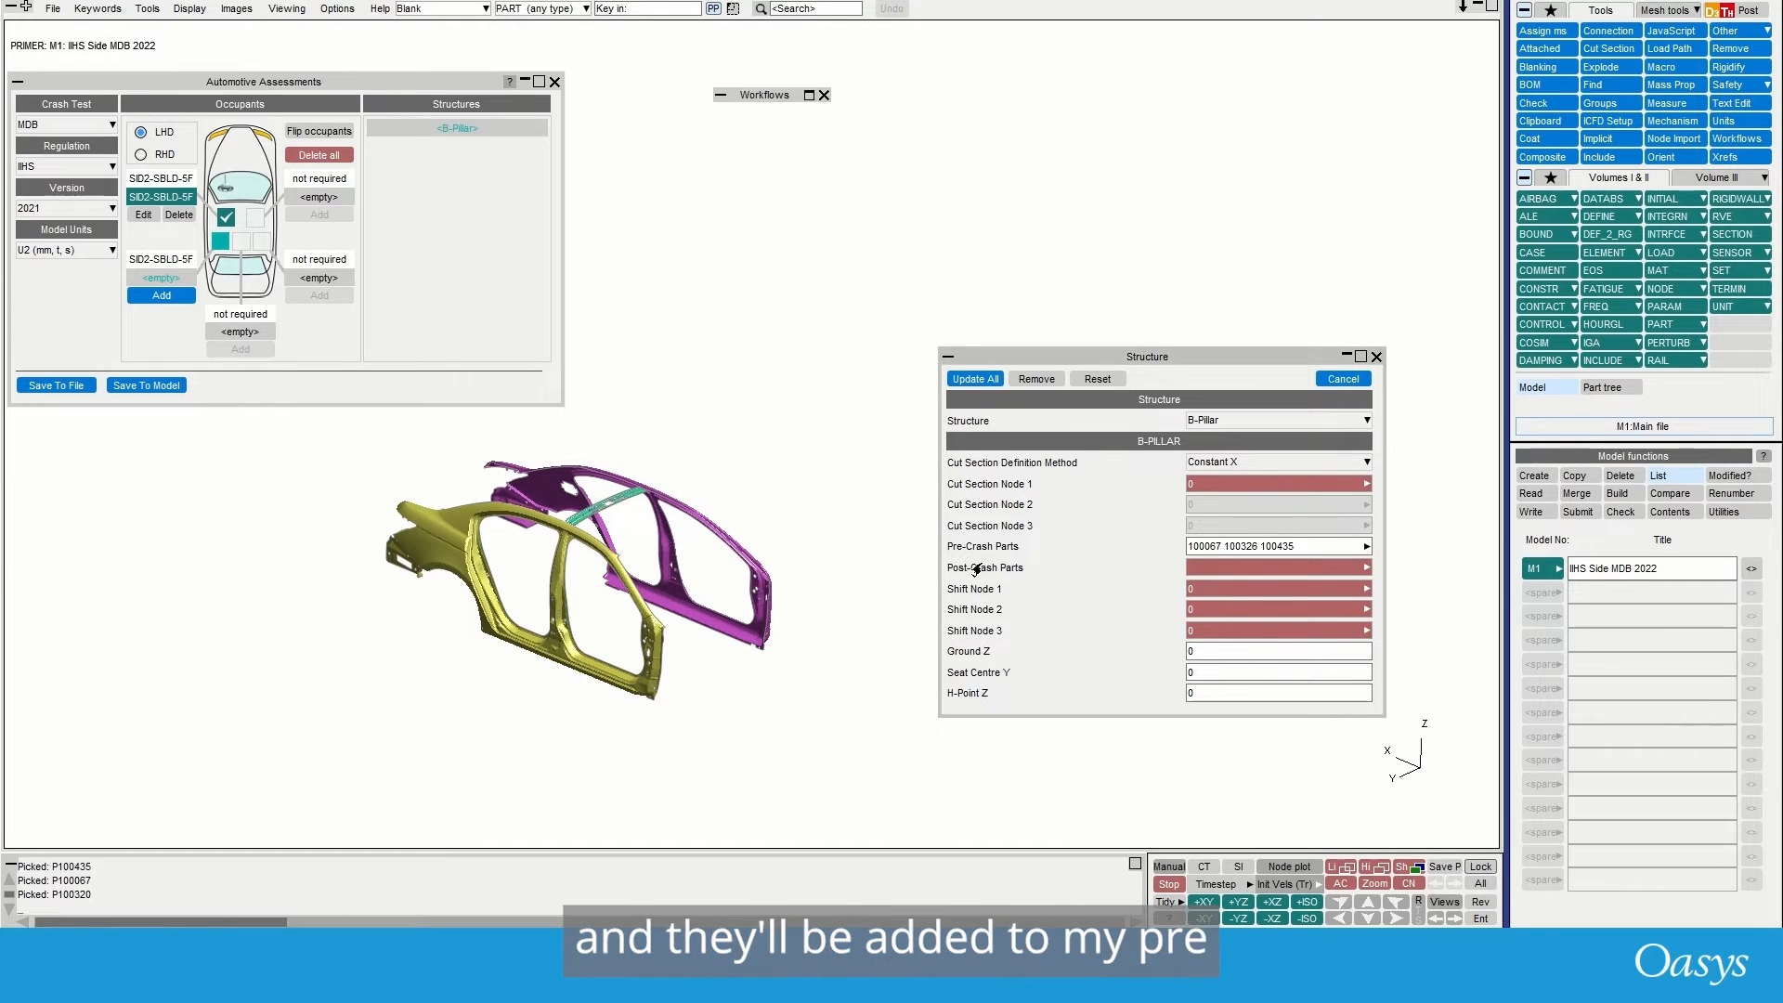
pyautogui.click(1366, 567)
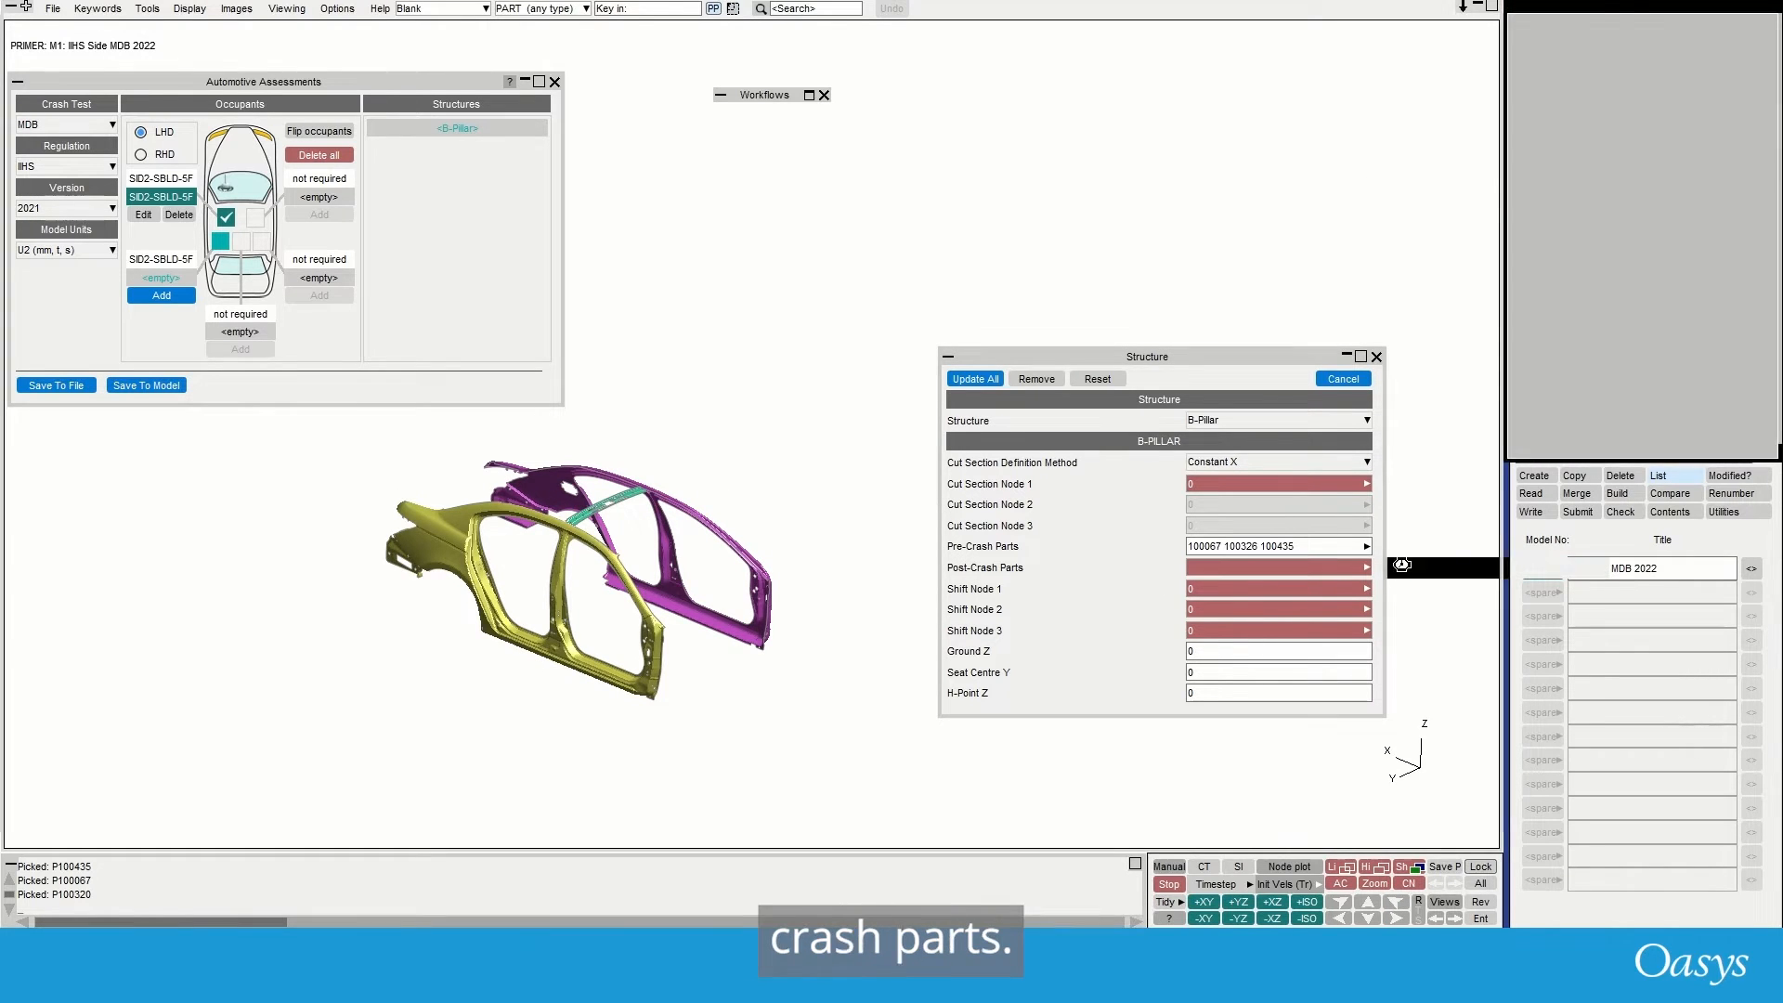
pyautogui.moveTo(791, 714); pyautogui.dragTo(367, 455)
pyautogui.click(1730, 106)
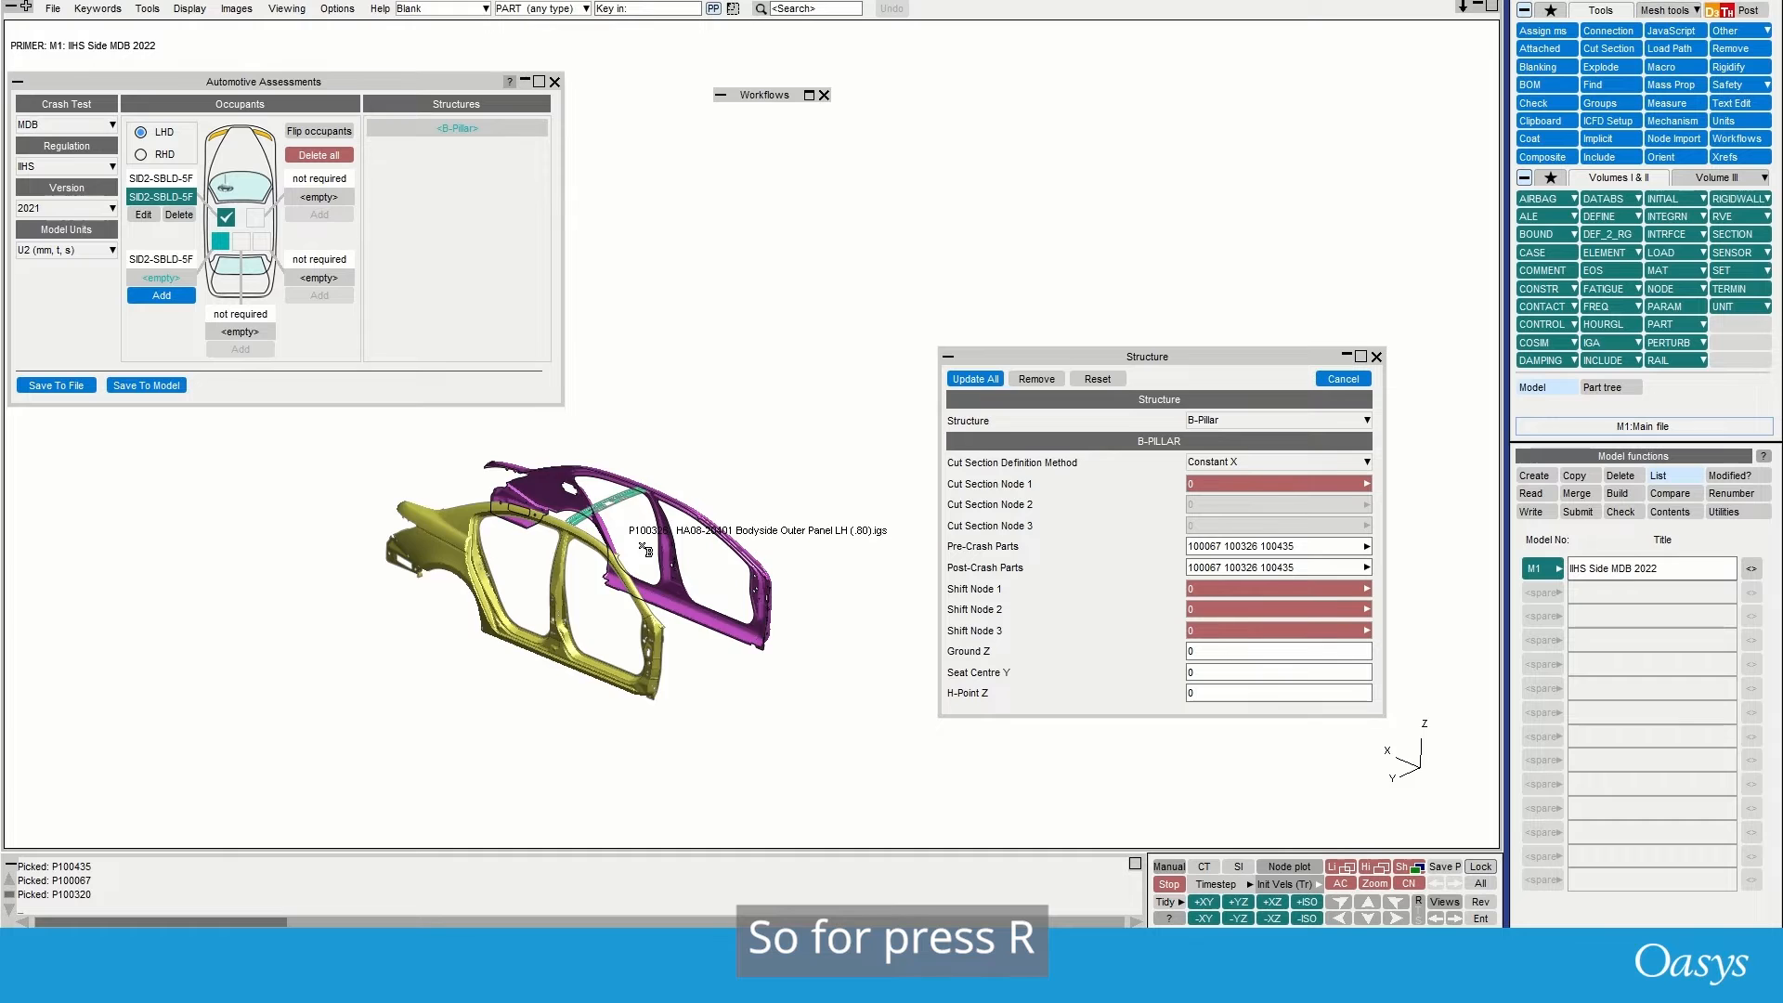
# - Set shift node 1 to node 10611025 on the sill at the base of the yellow bodyside panel's B-pillar
pyautogui.press('r')
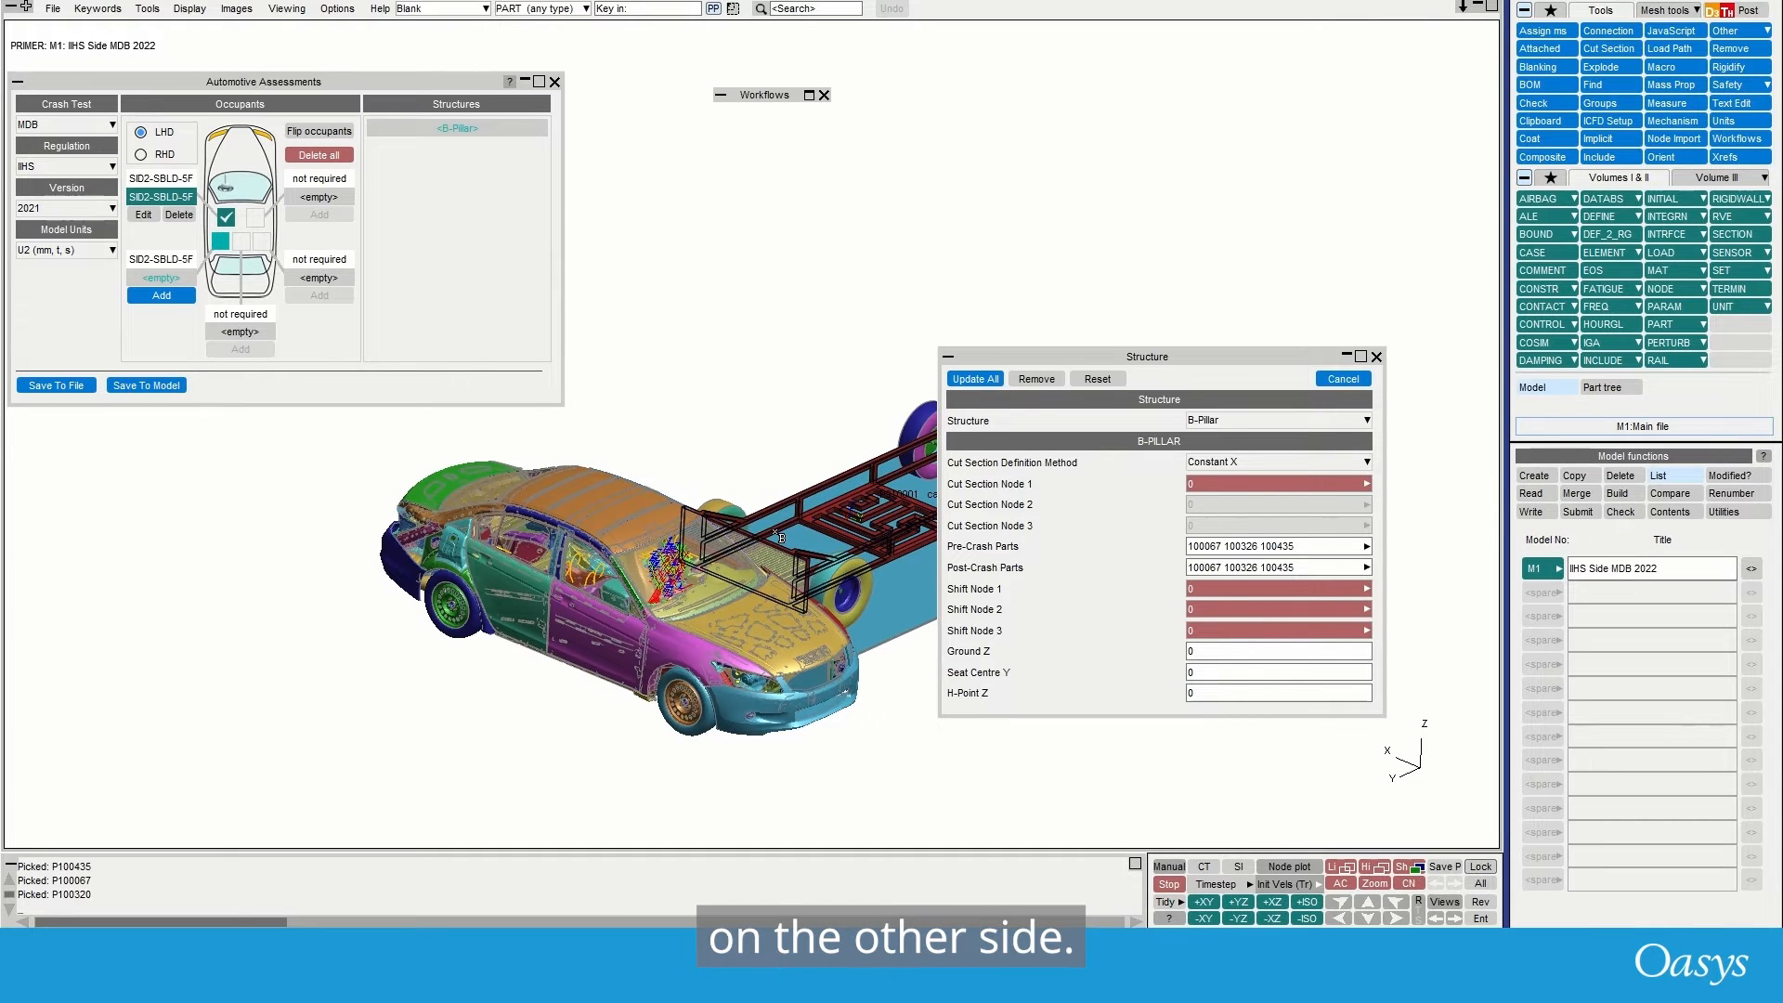
pyautogui.press('r')
pyautogui.scroll(4, 556, 640)
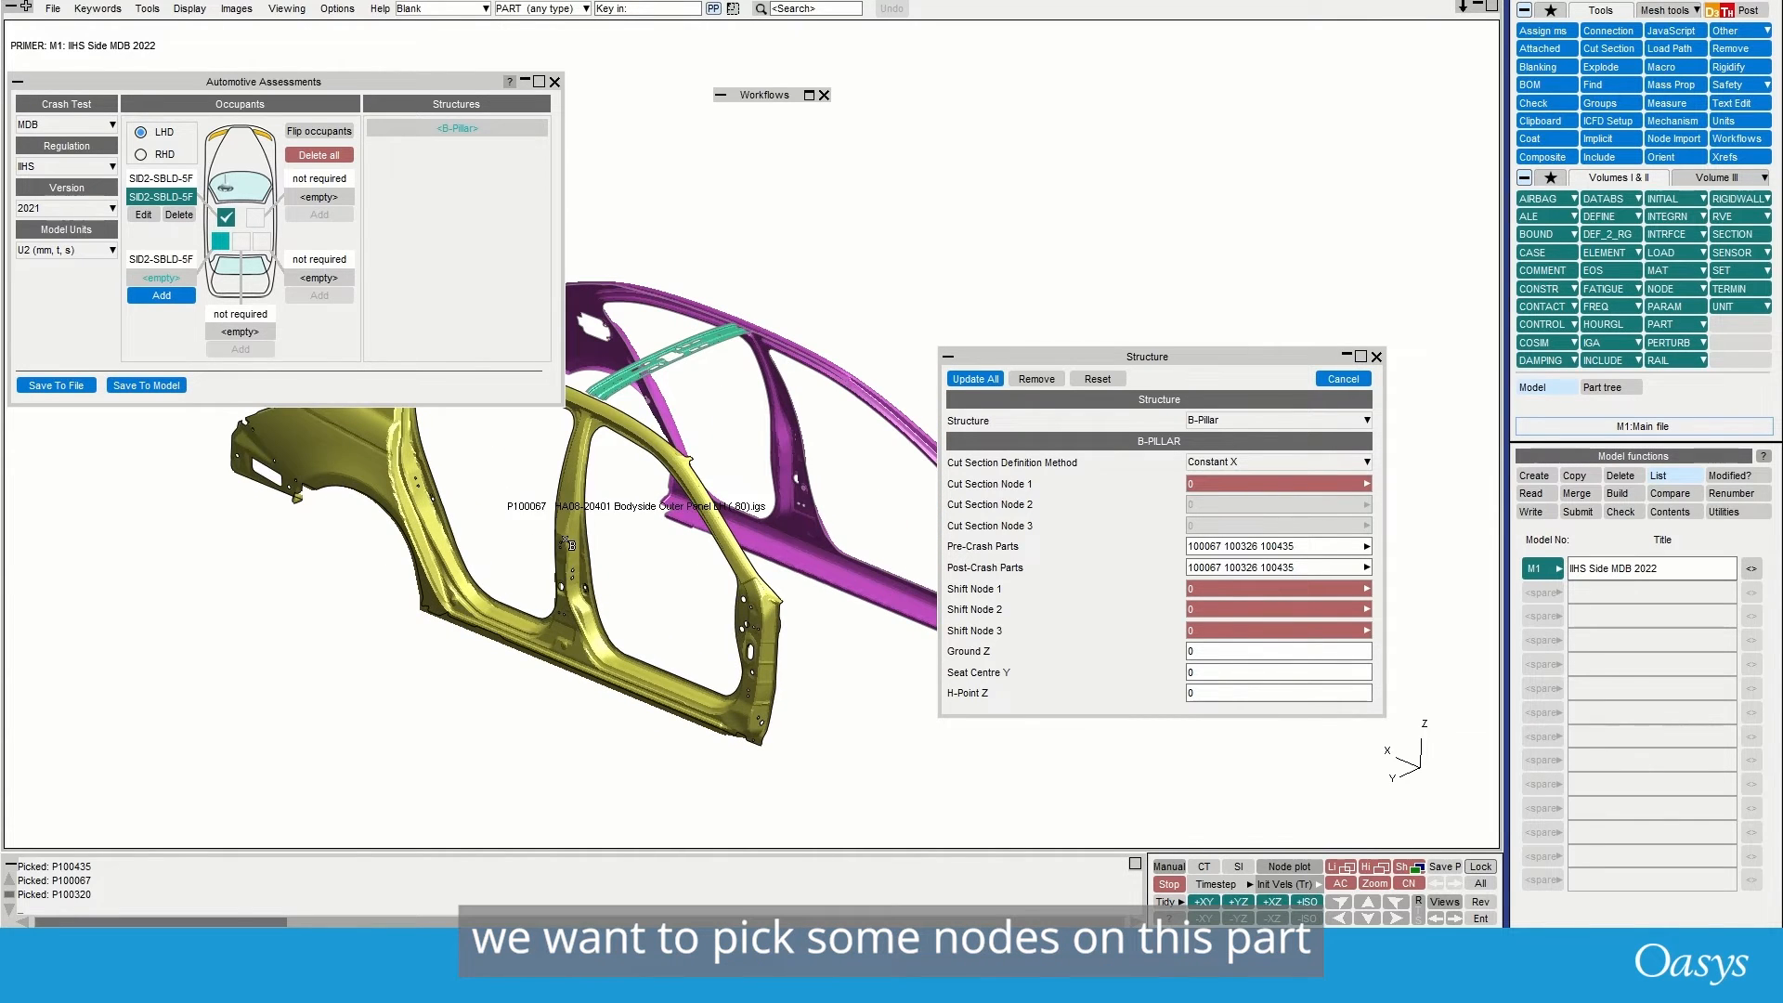
pyautogui.scroll(2, 588, 541)
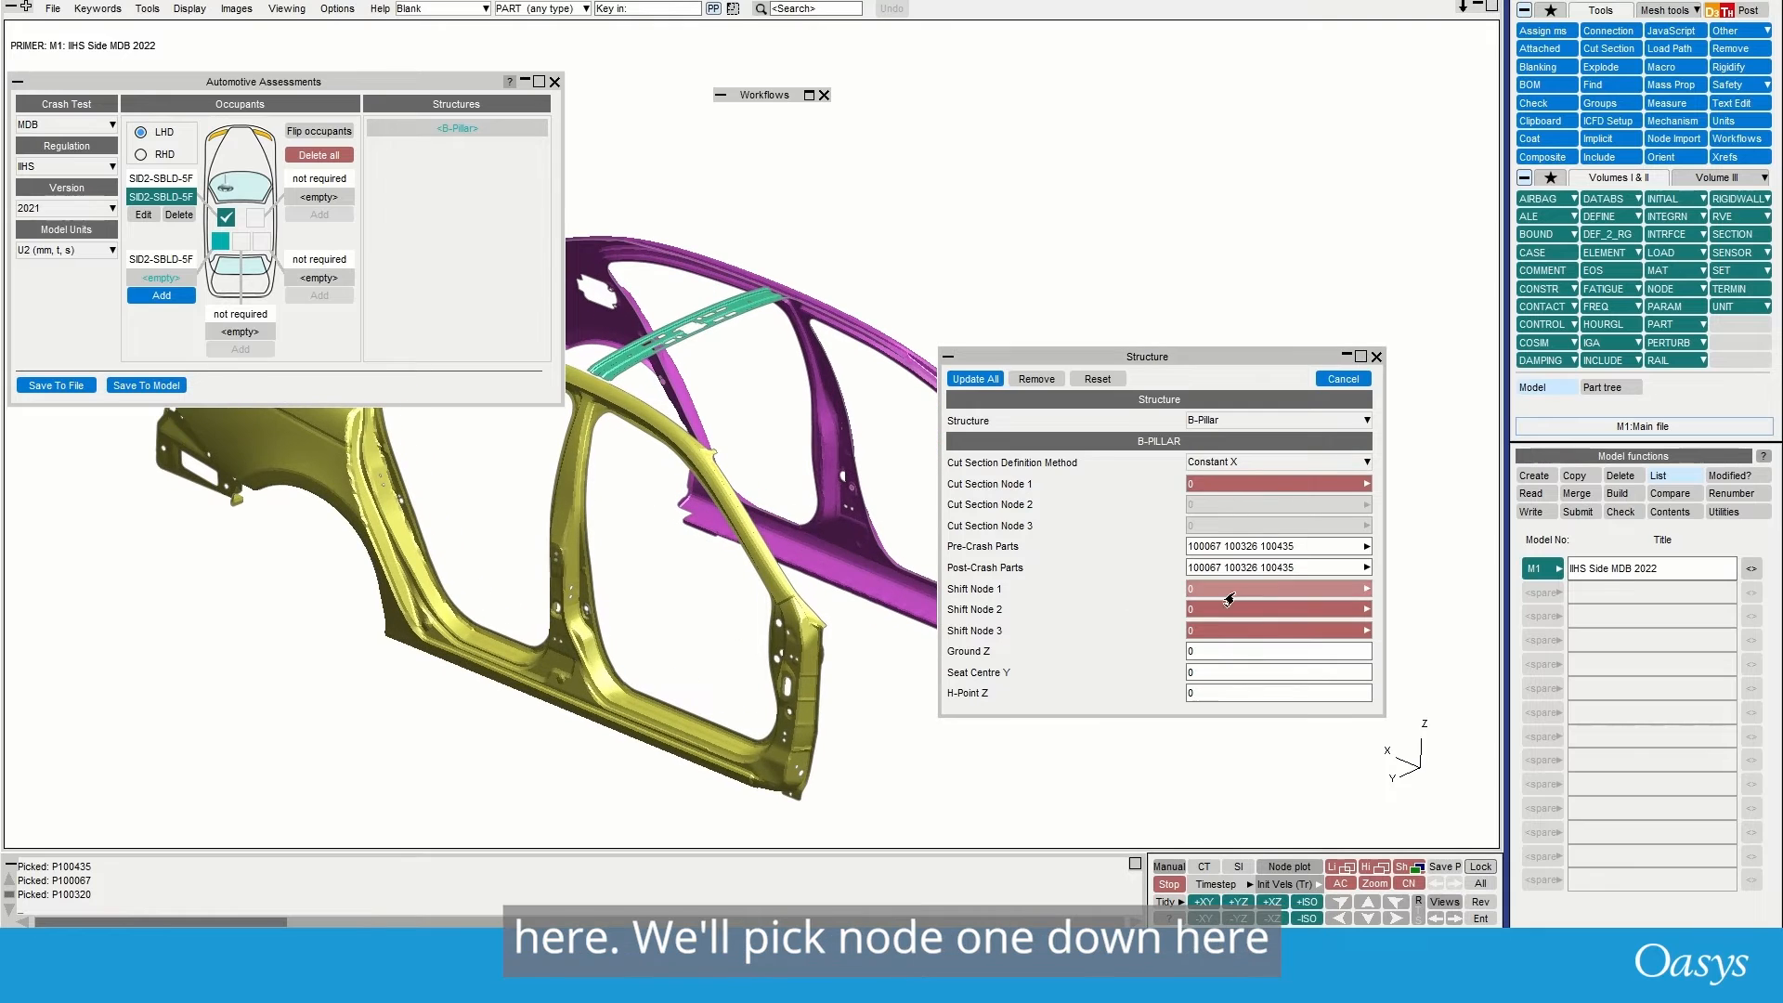
pyautogui.click(1366, 589)
pyautogui.scroll(2, 552, 680)
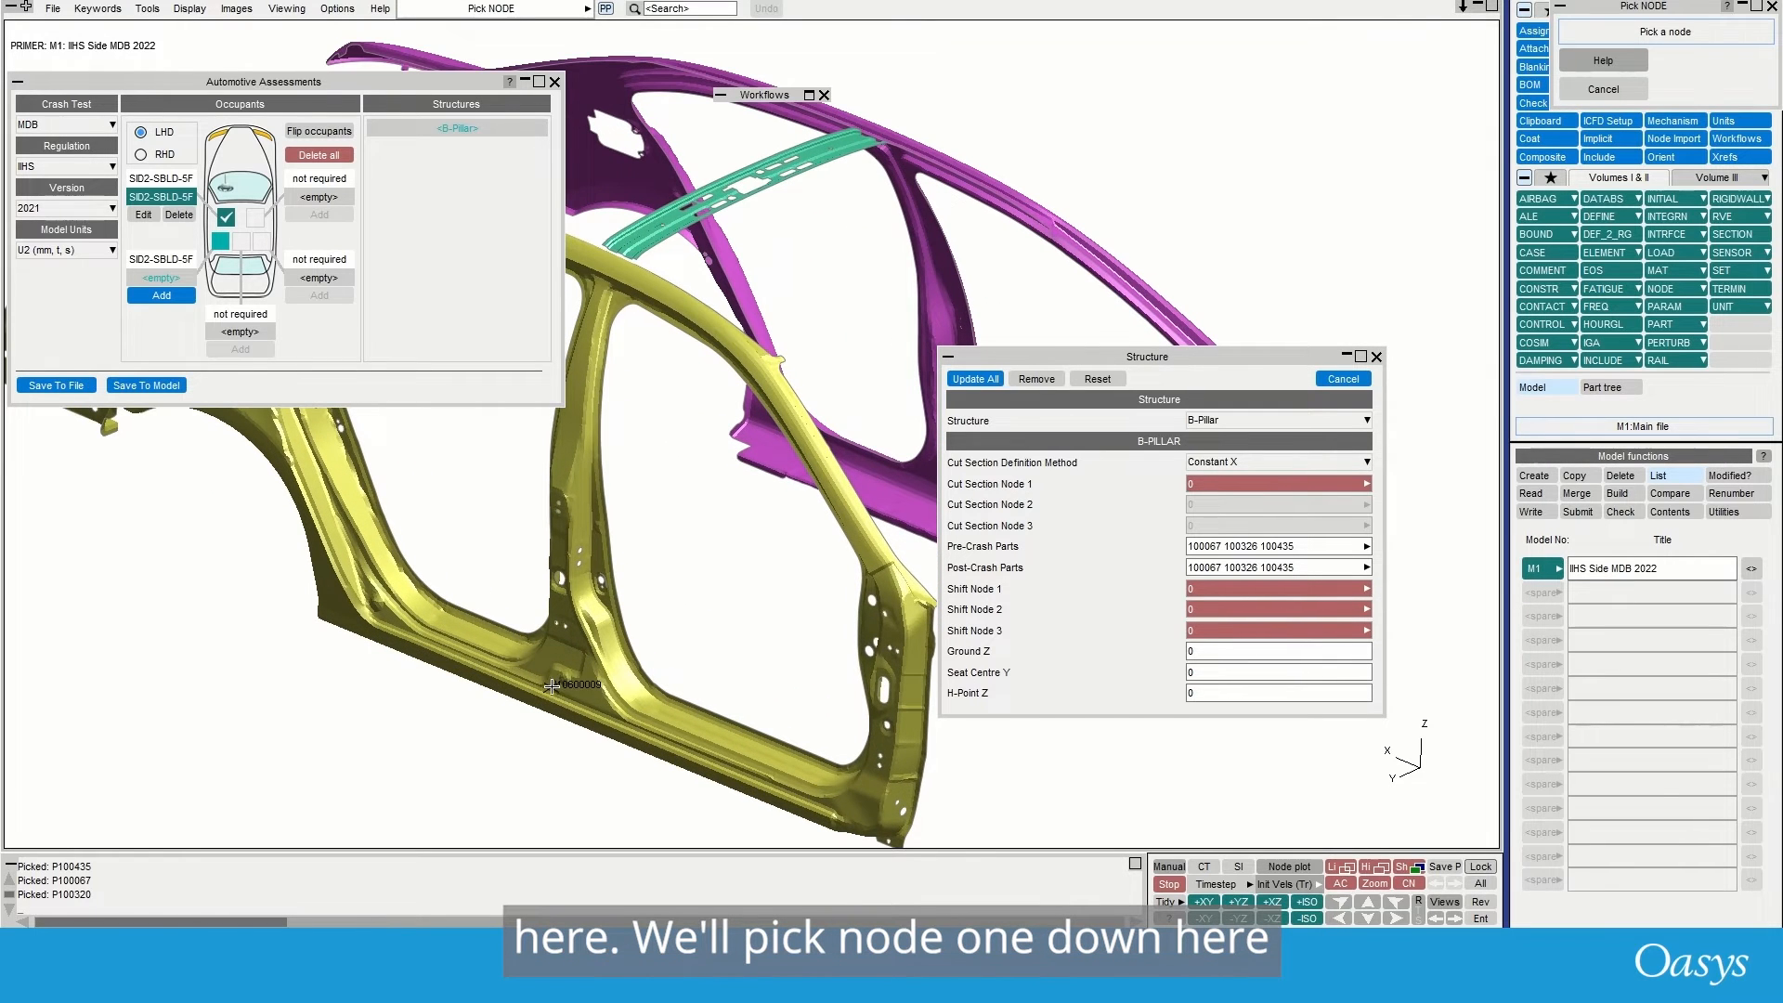
pyautogui.click(552, 681)
pyautogui.click(781, 667)
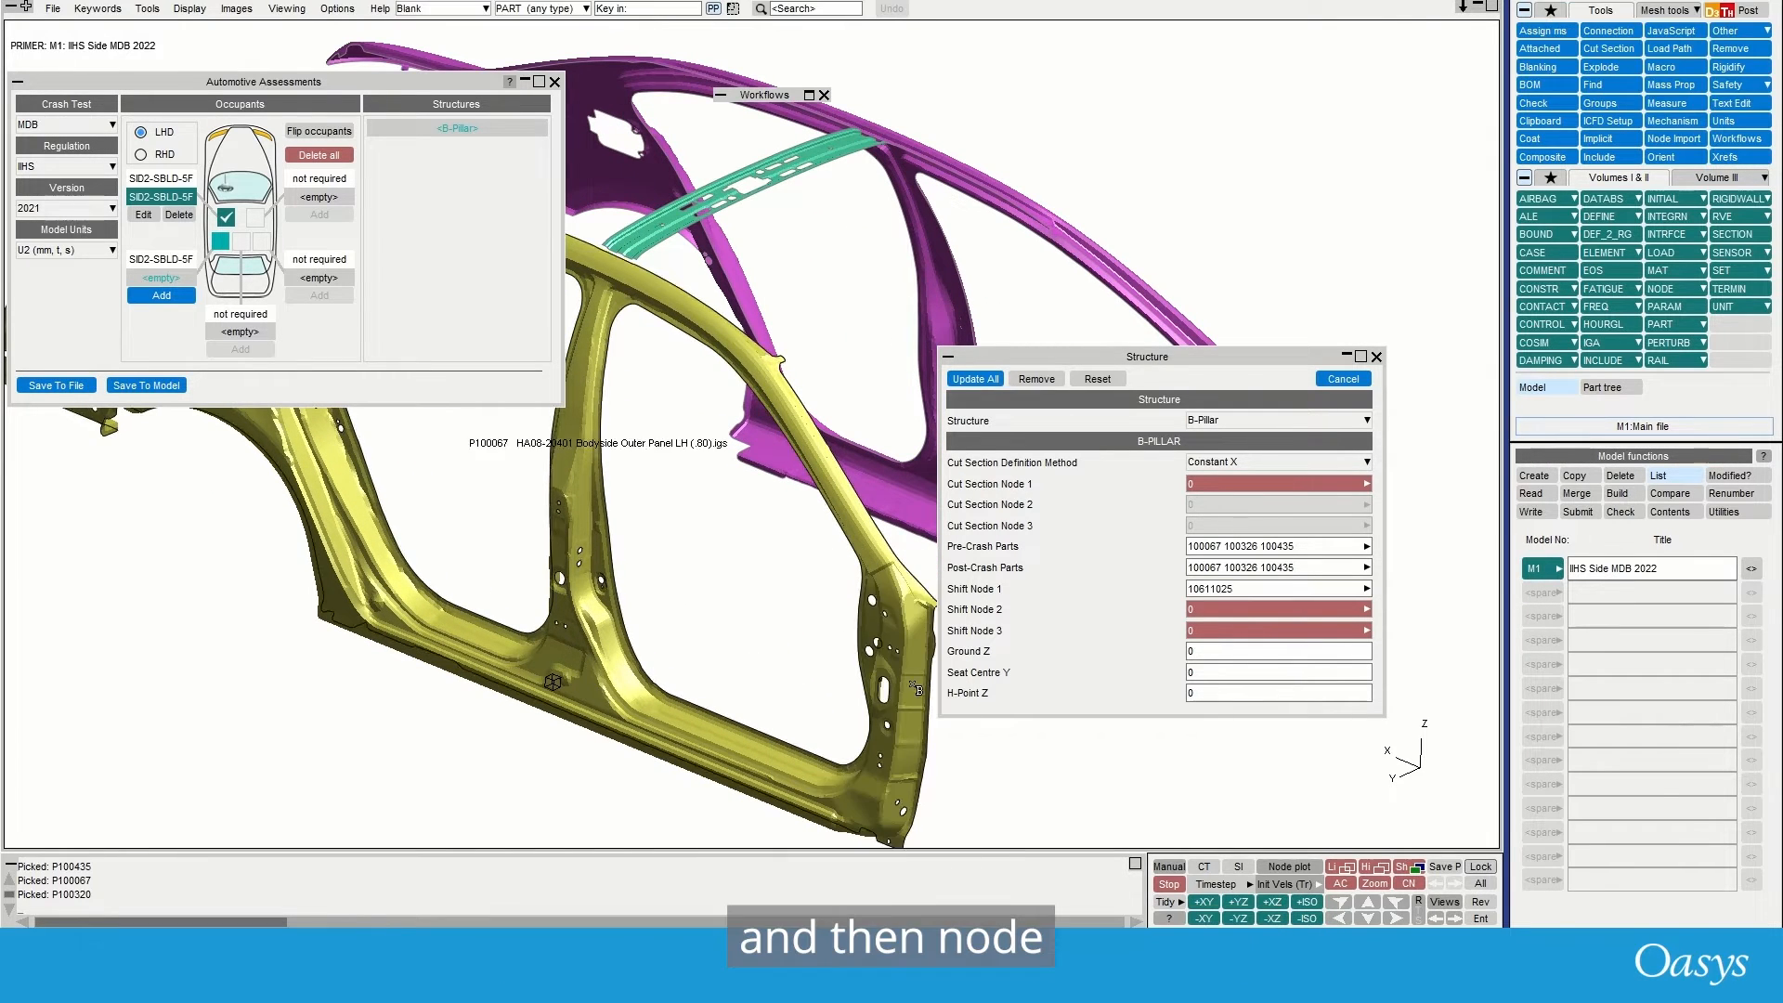
# - Set shift node 2 to 10383903 at the sill's front end and shift node 3 to 10374454 higher on the front pillar
pyautogui.click(1366, 609)
pyautogui.click(1407, 611)
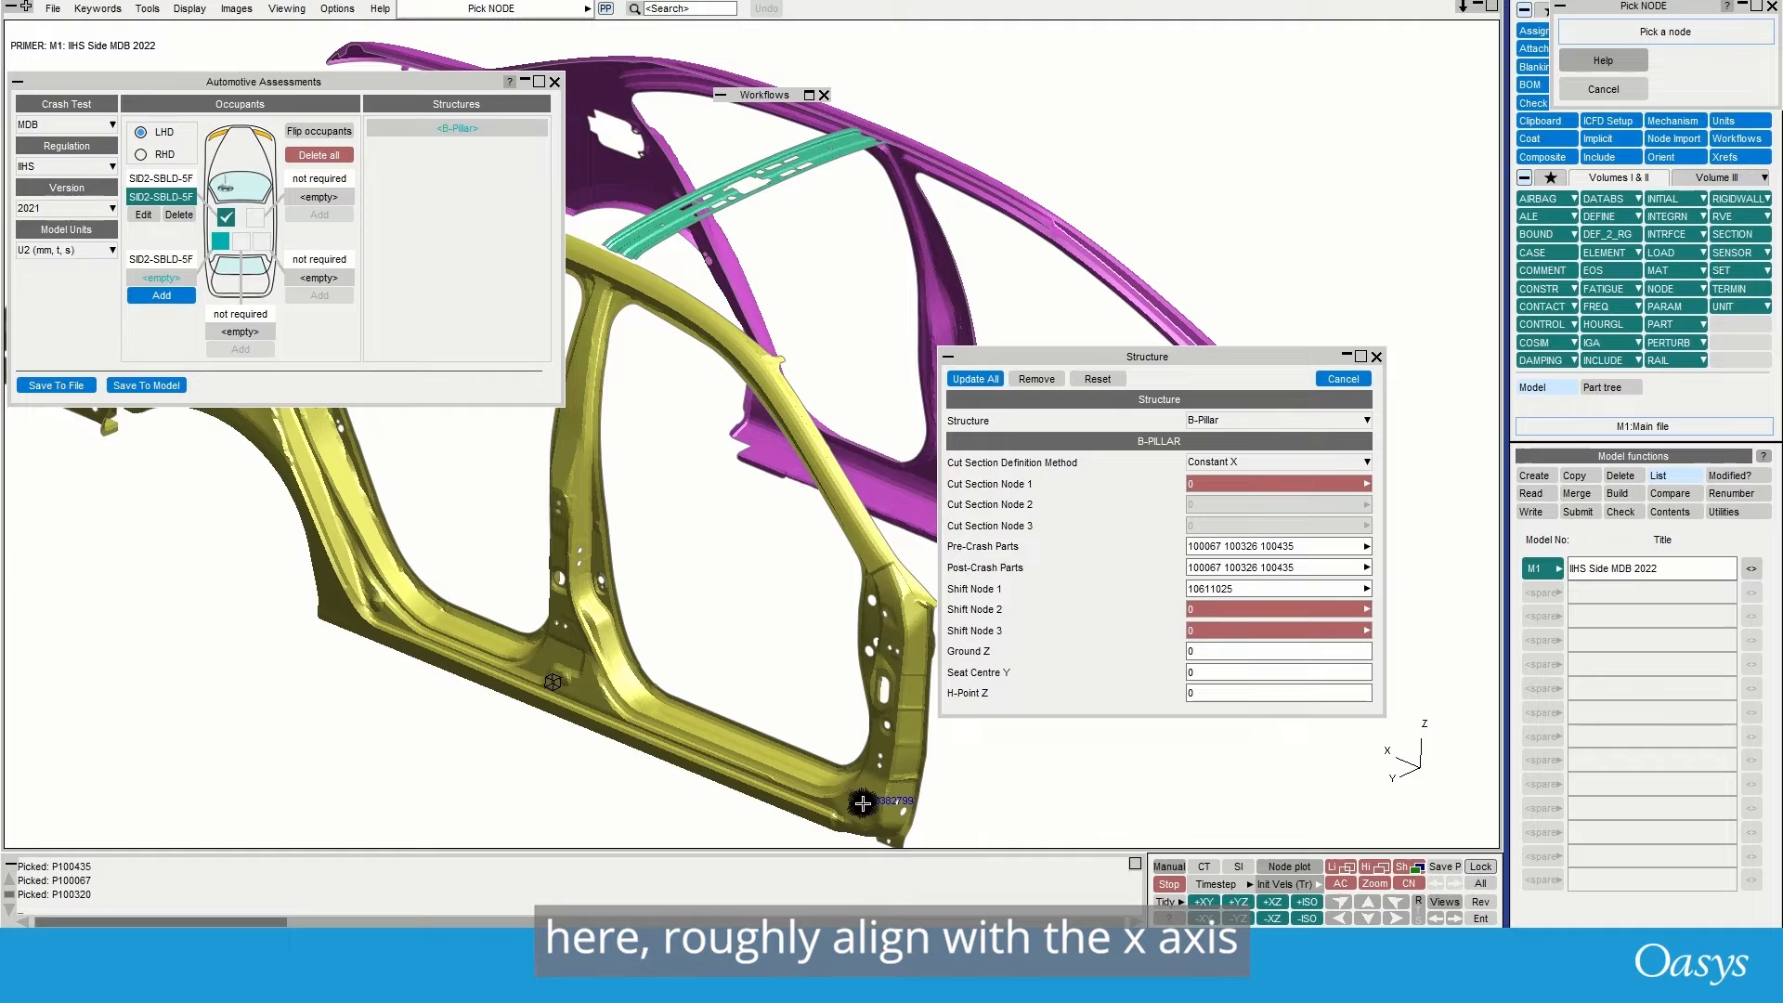
pyautogui.click(863, 804)
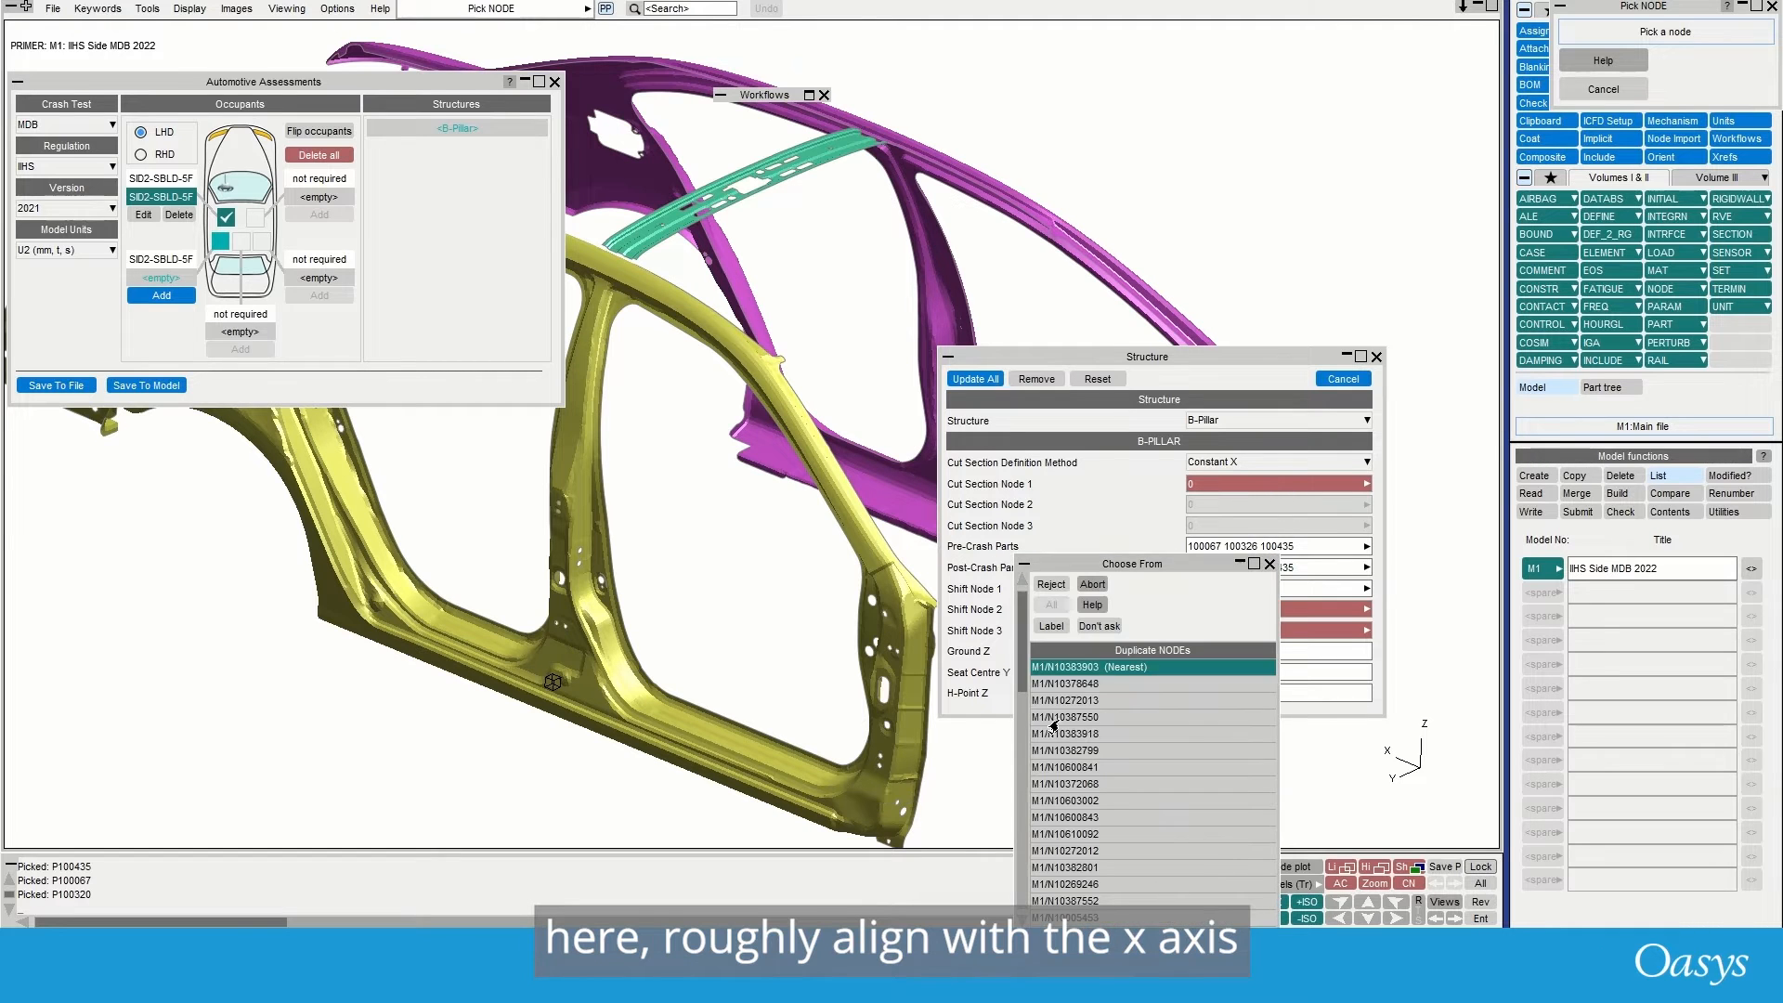
pyautogui.click(1083, 667)
pyautogui.click(1368, 631)
pyautogui.click(1385, 633)
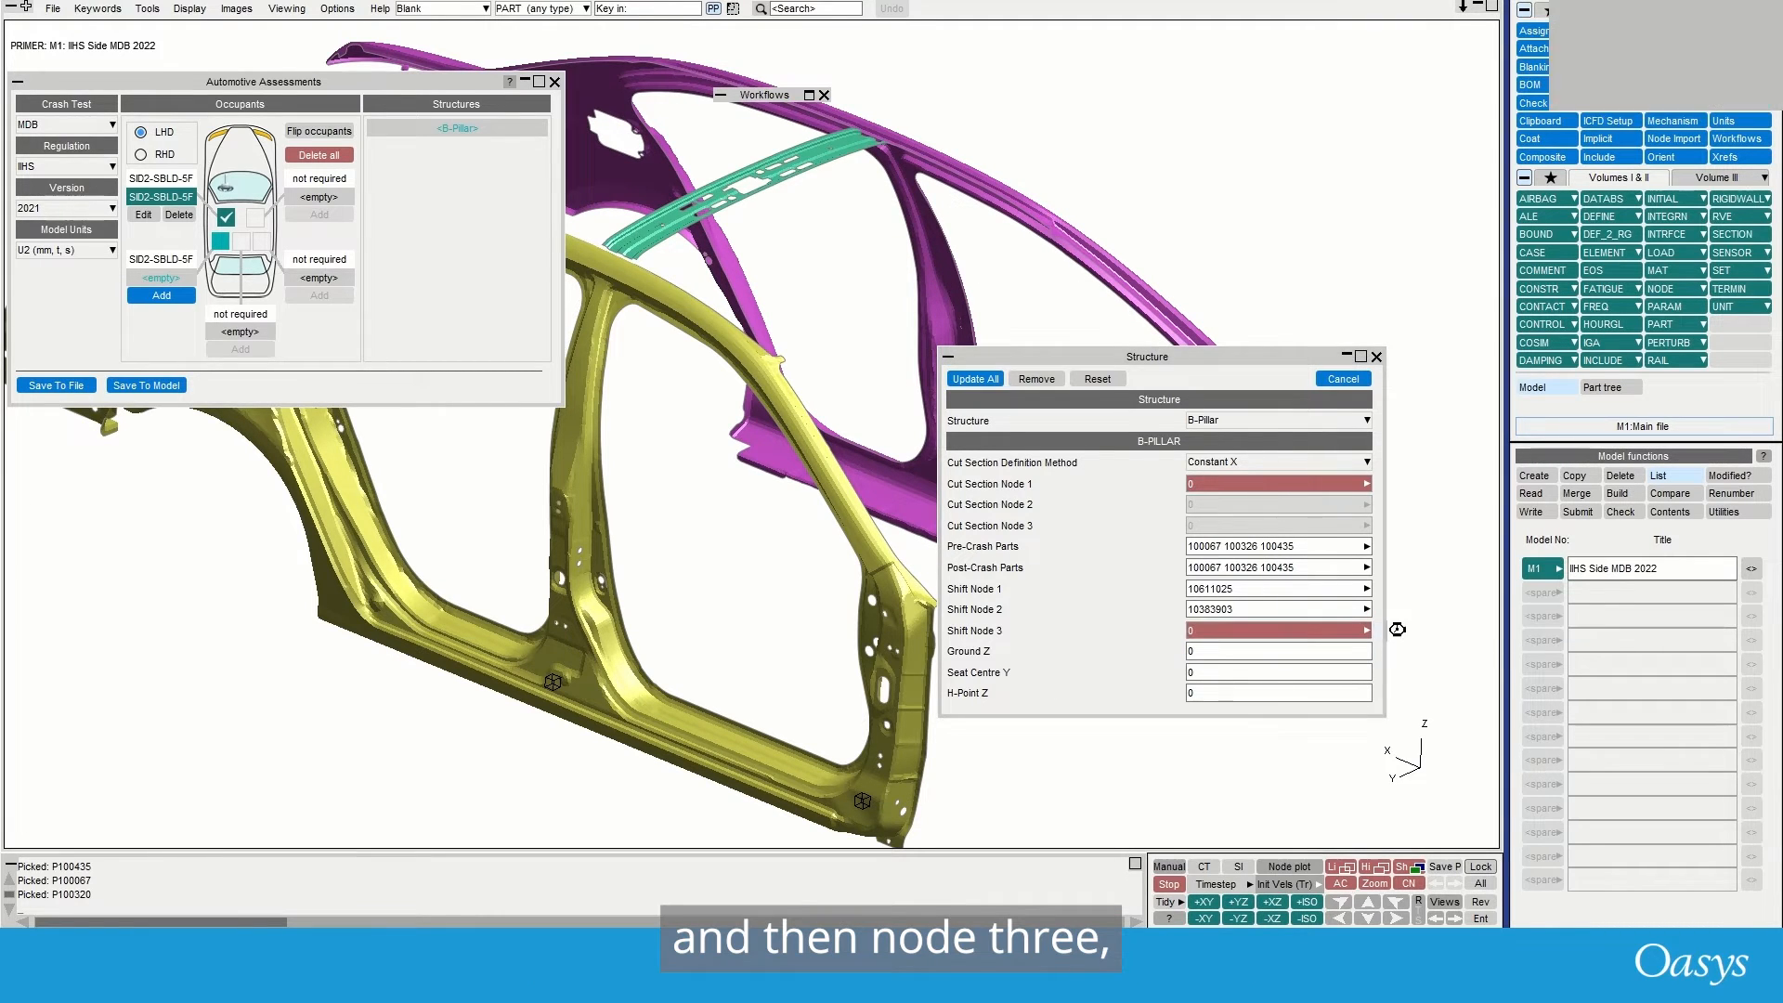
pyautogui.click(894, 632)
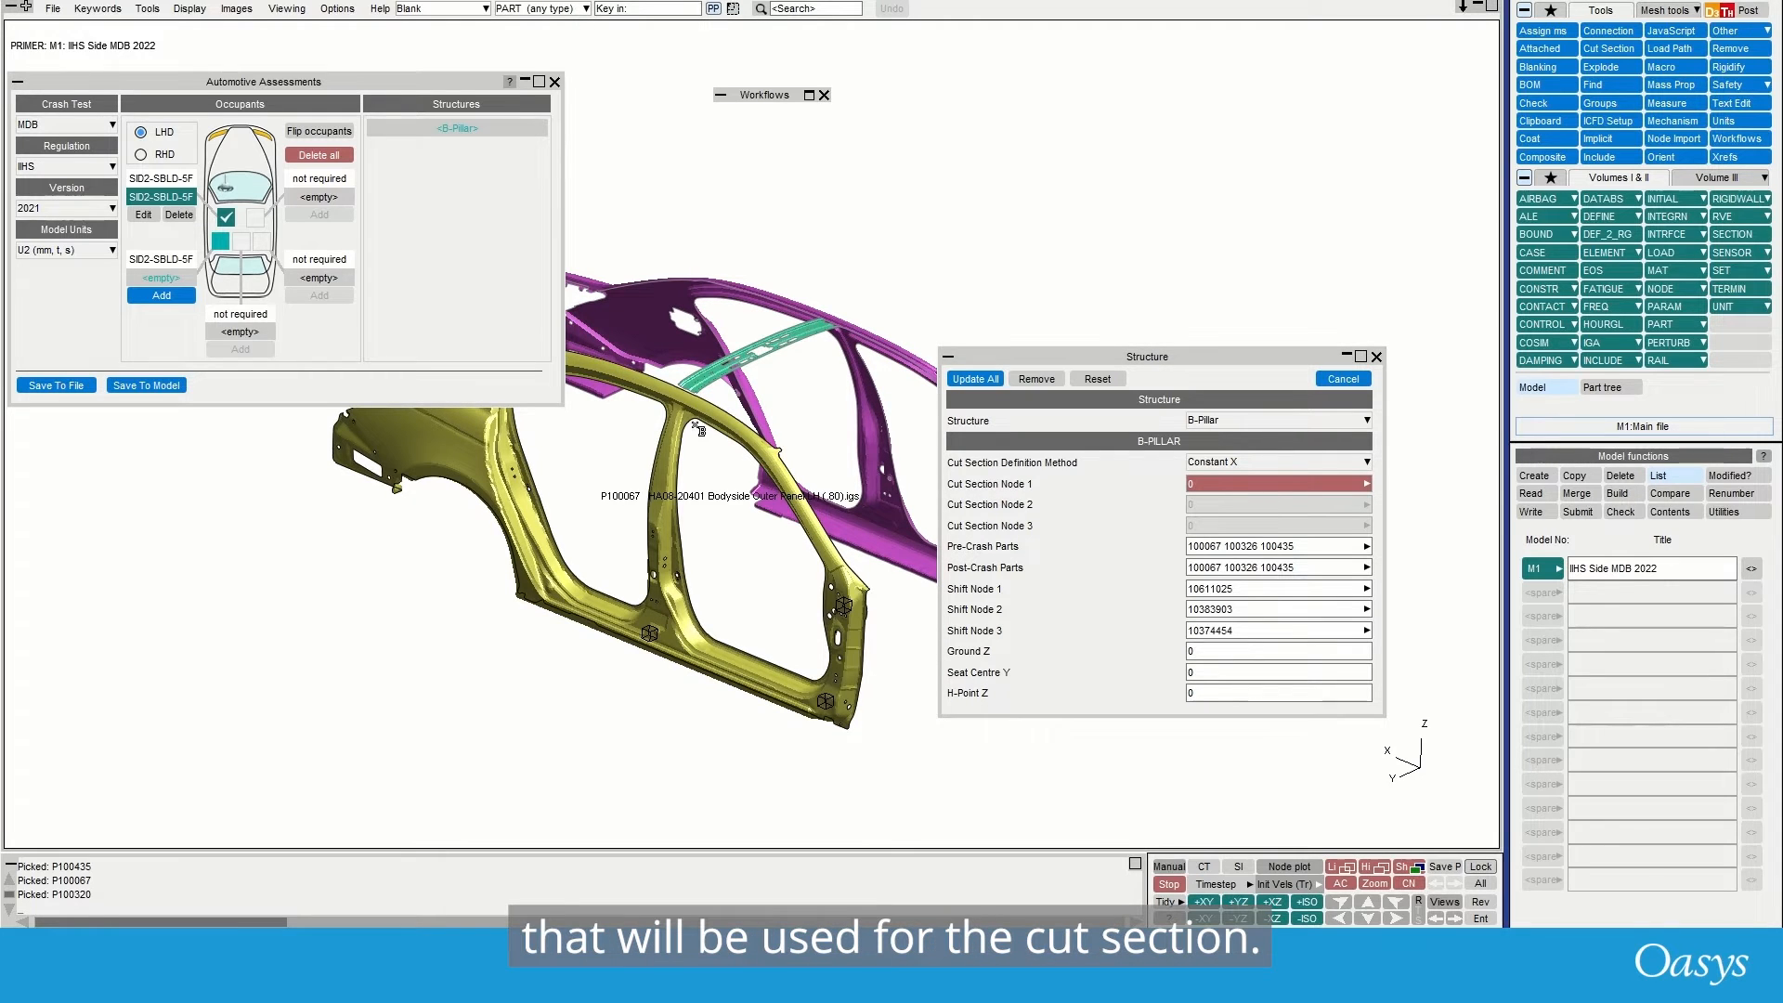
# - In a top-down view, set cut section node 1 to node 10379063 at the top of the yellow panel's B-pillar
pyautogui.press('1')
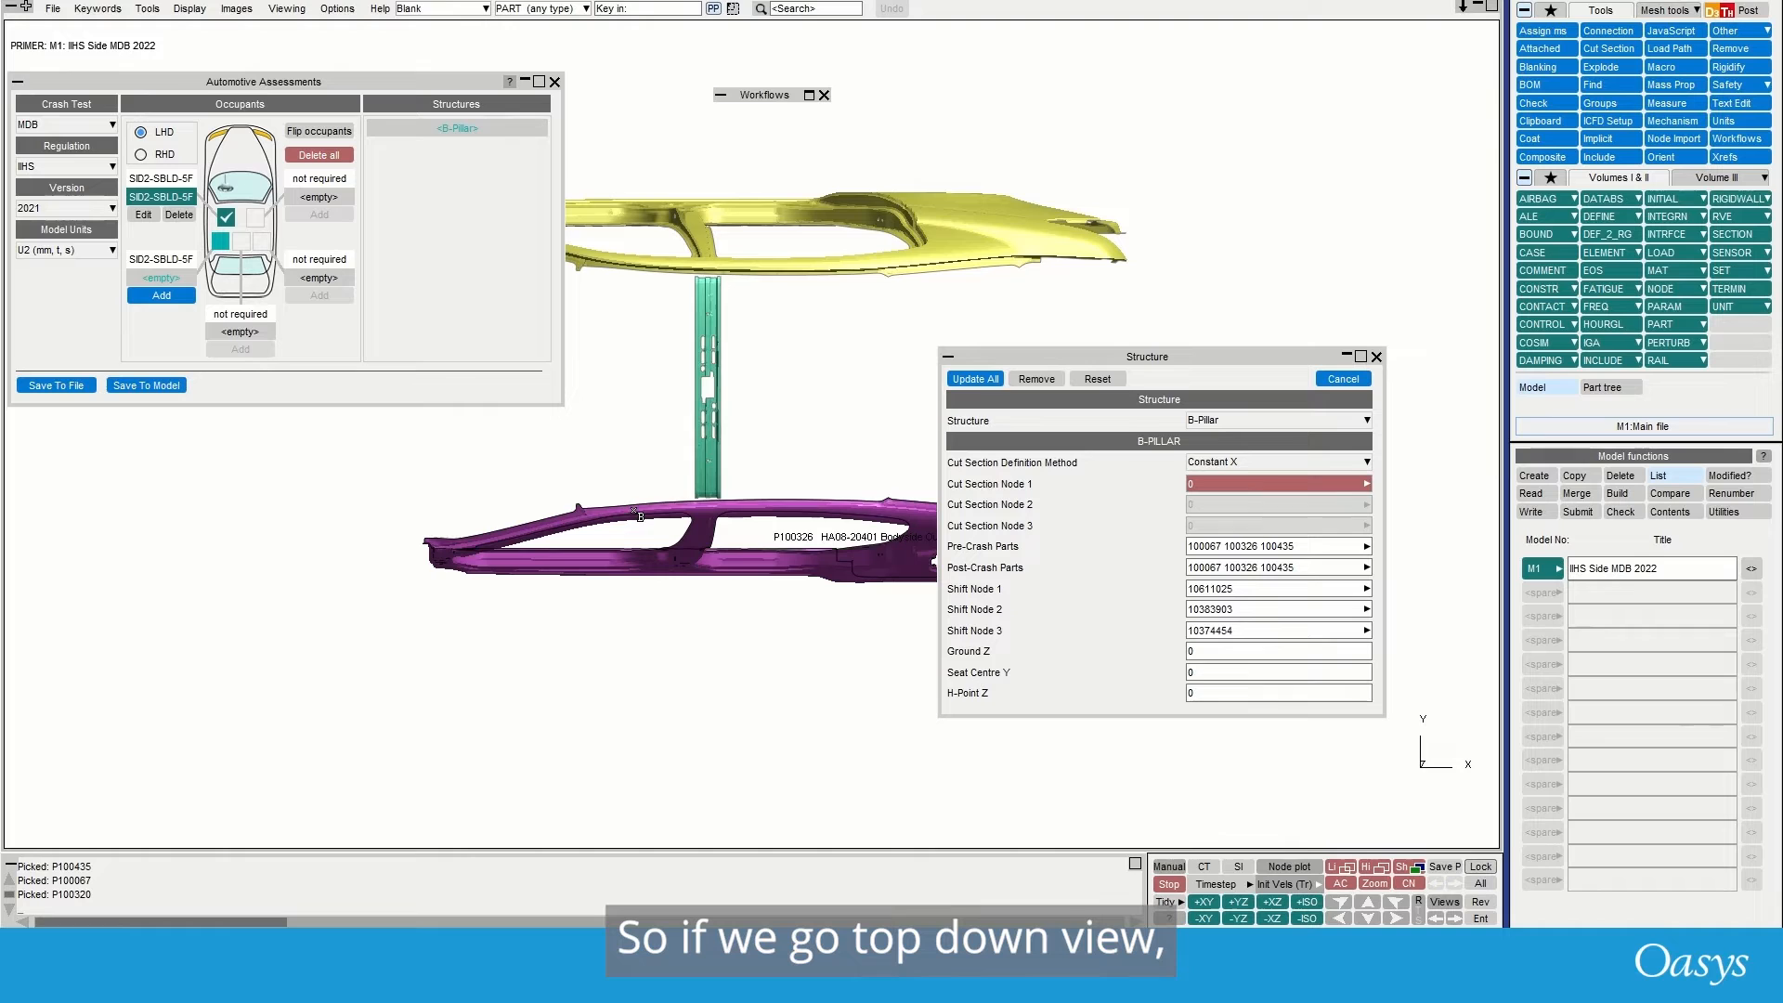
pyautogui.scroll(3, 706, 186)
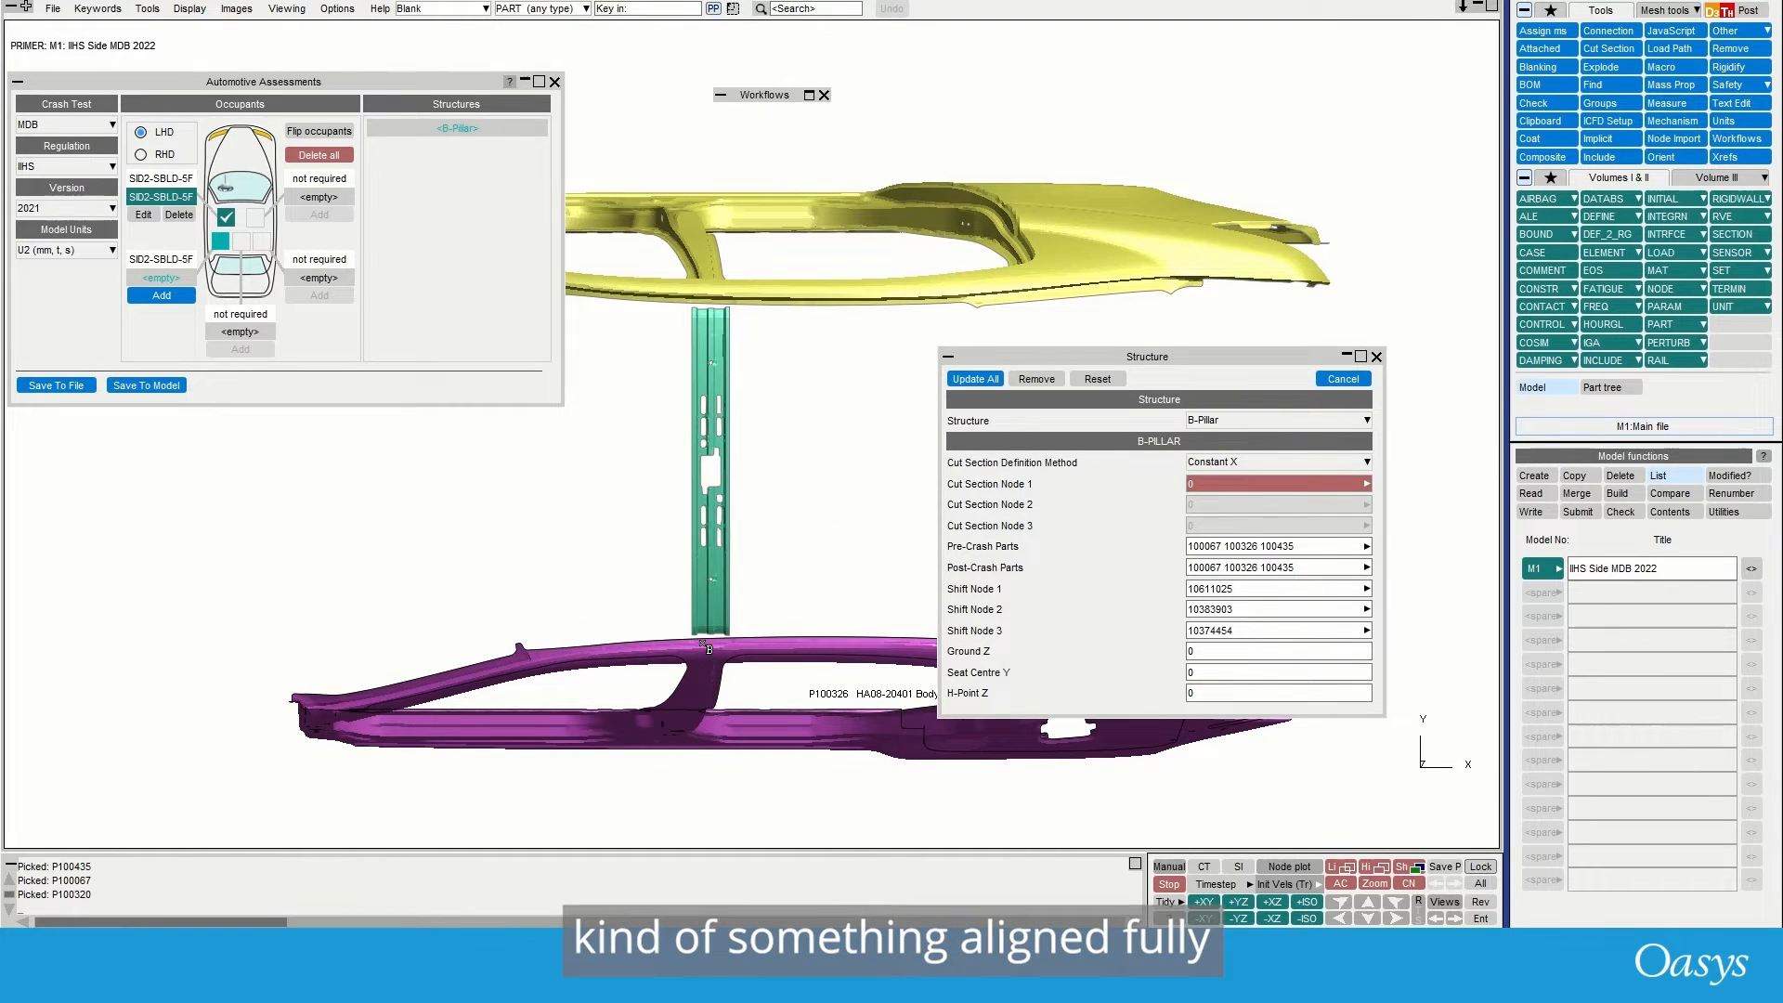
pyautogui.click(1367, 484)
pyautogui.click(1404, 488)
pyautogui.scroll(2, 688, 253)
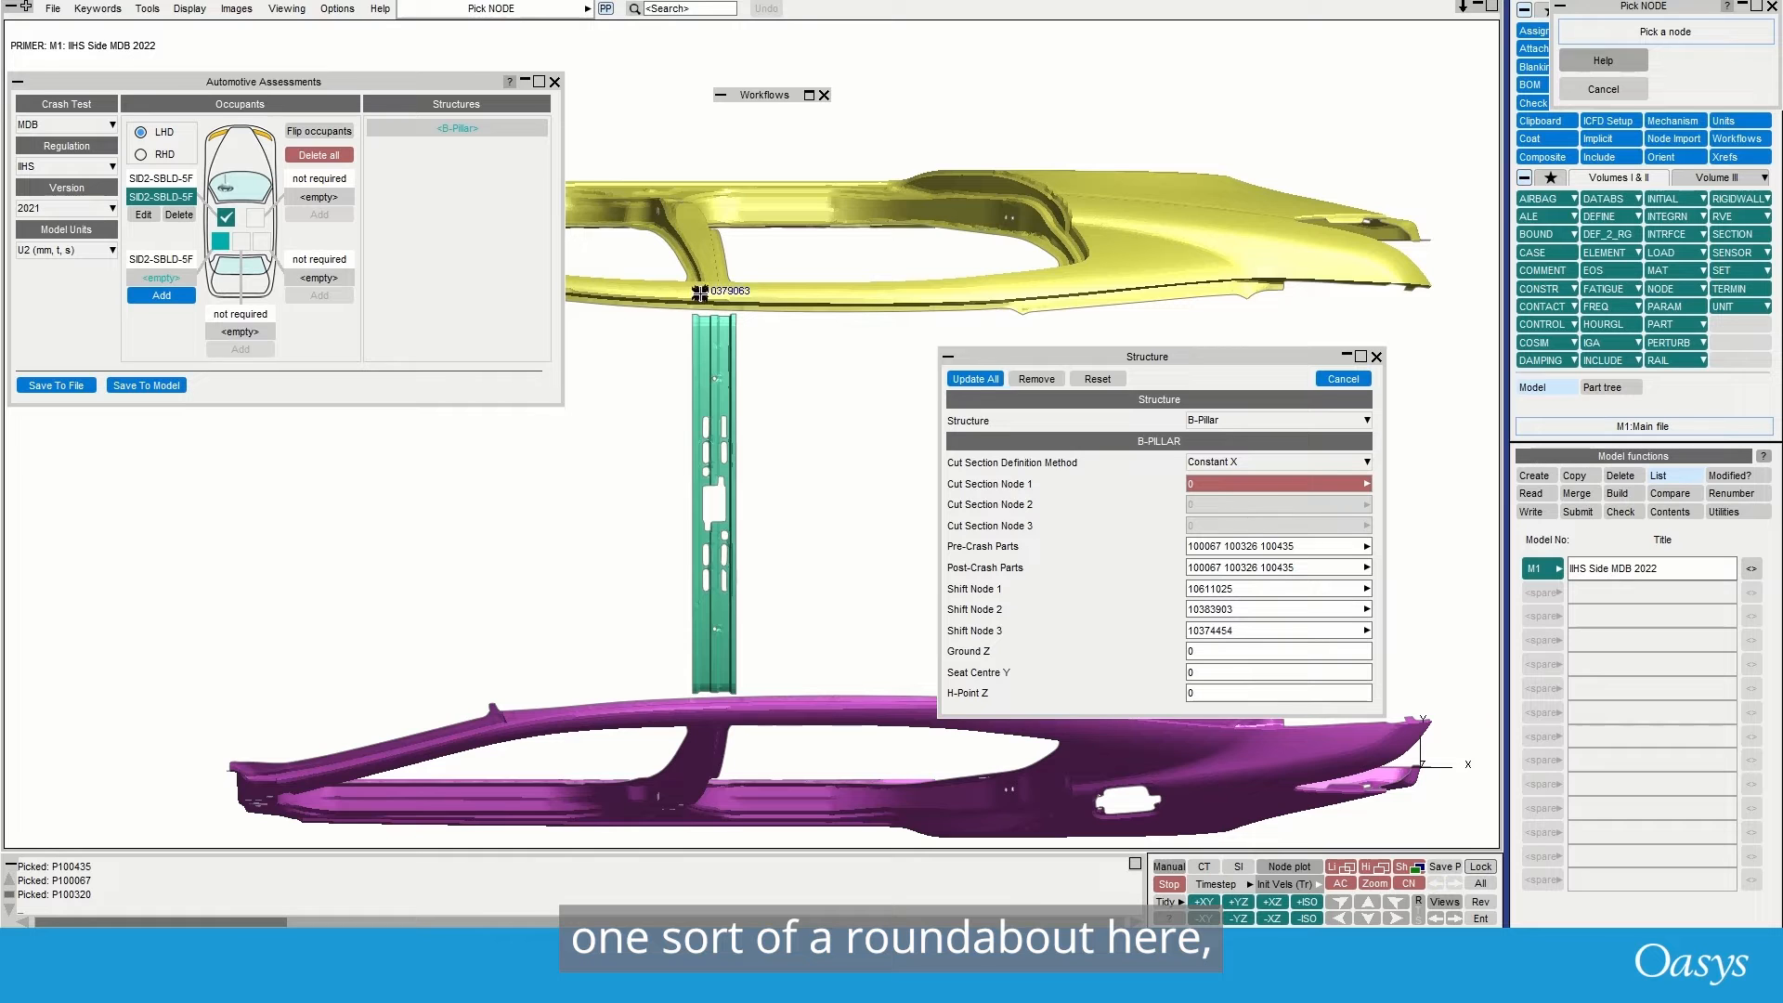
pyautogui.click(699, 291)
pyautogui.click(902, 509)
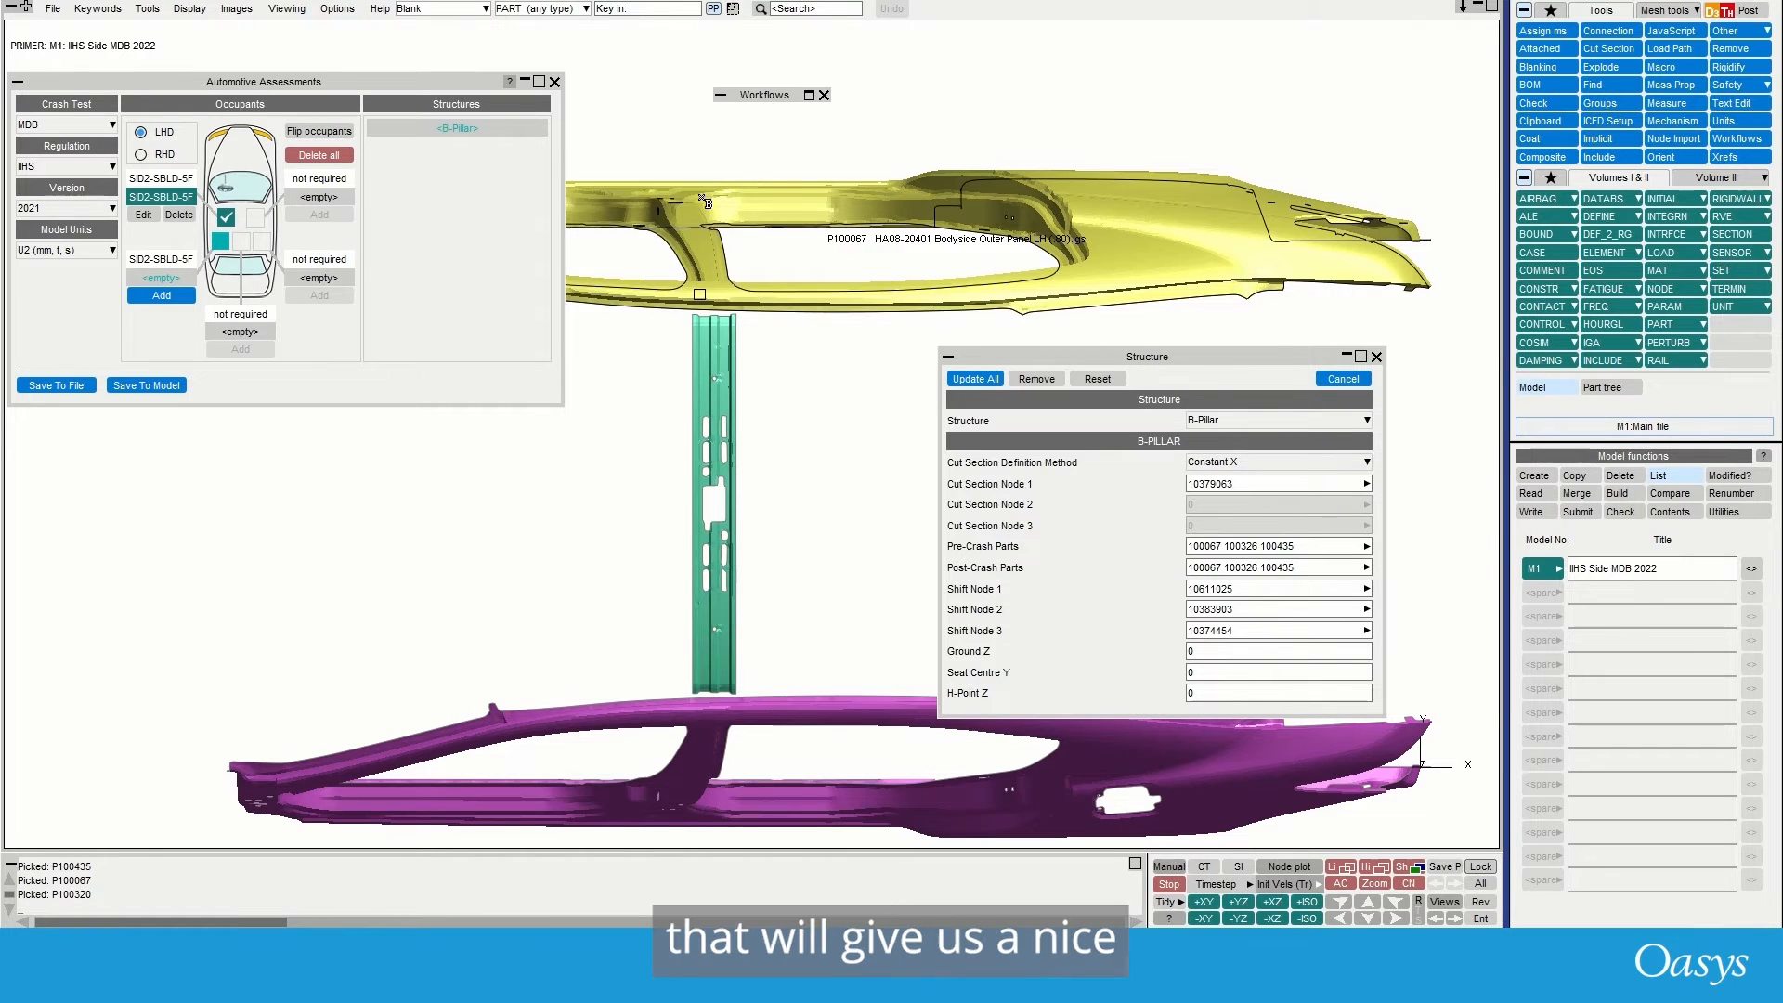
# - Unblank the full model and show the car in the end view along X with the bottoms of its wheels in sight
pyautogui.scroll(-8, 658, 221)
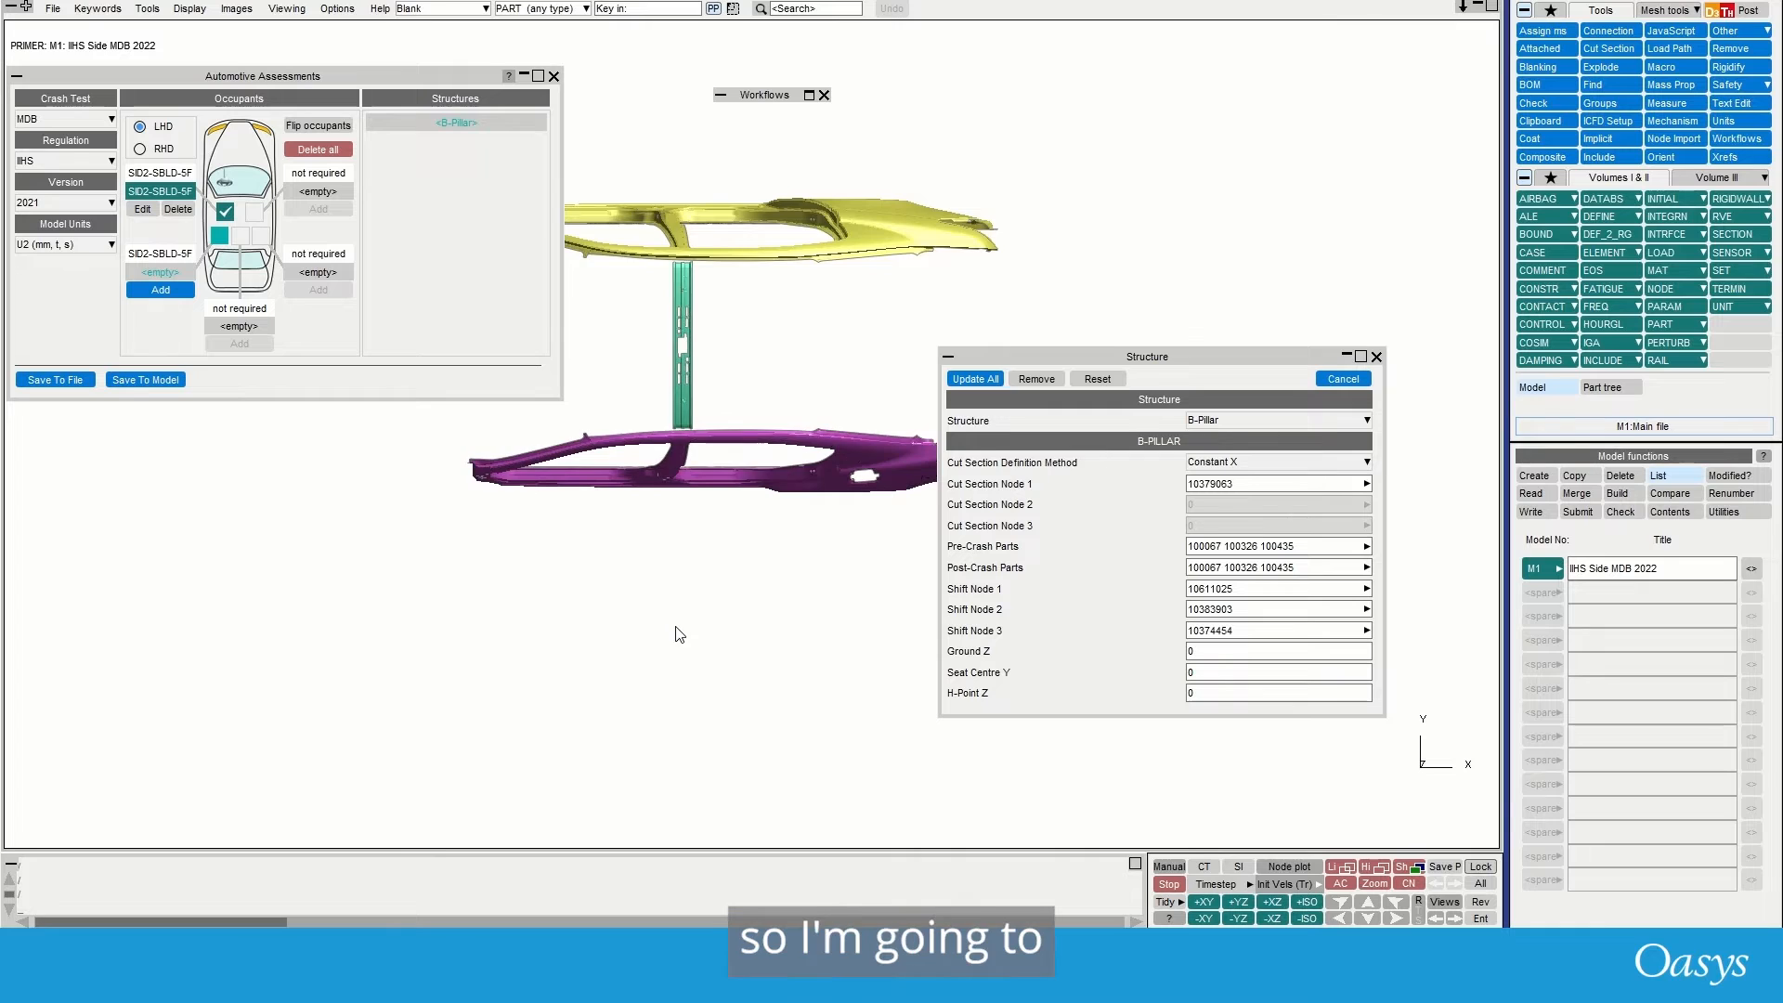
pyautogui.press('u')
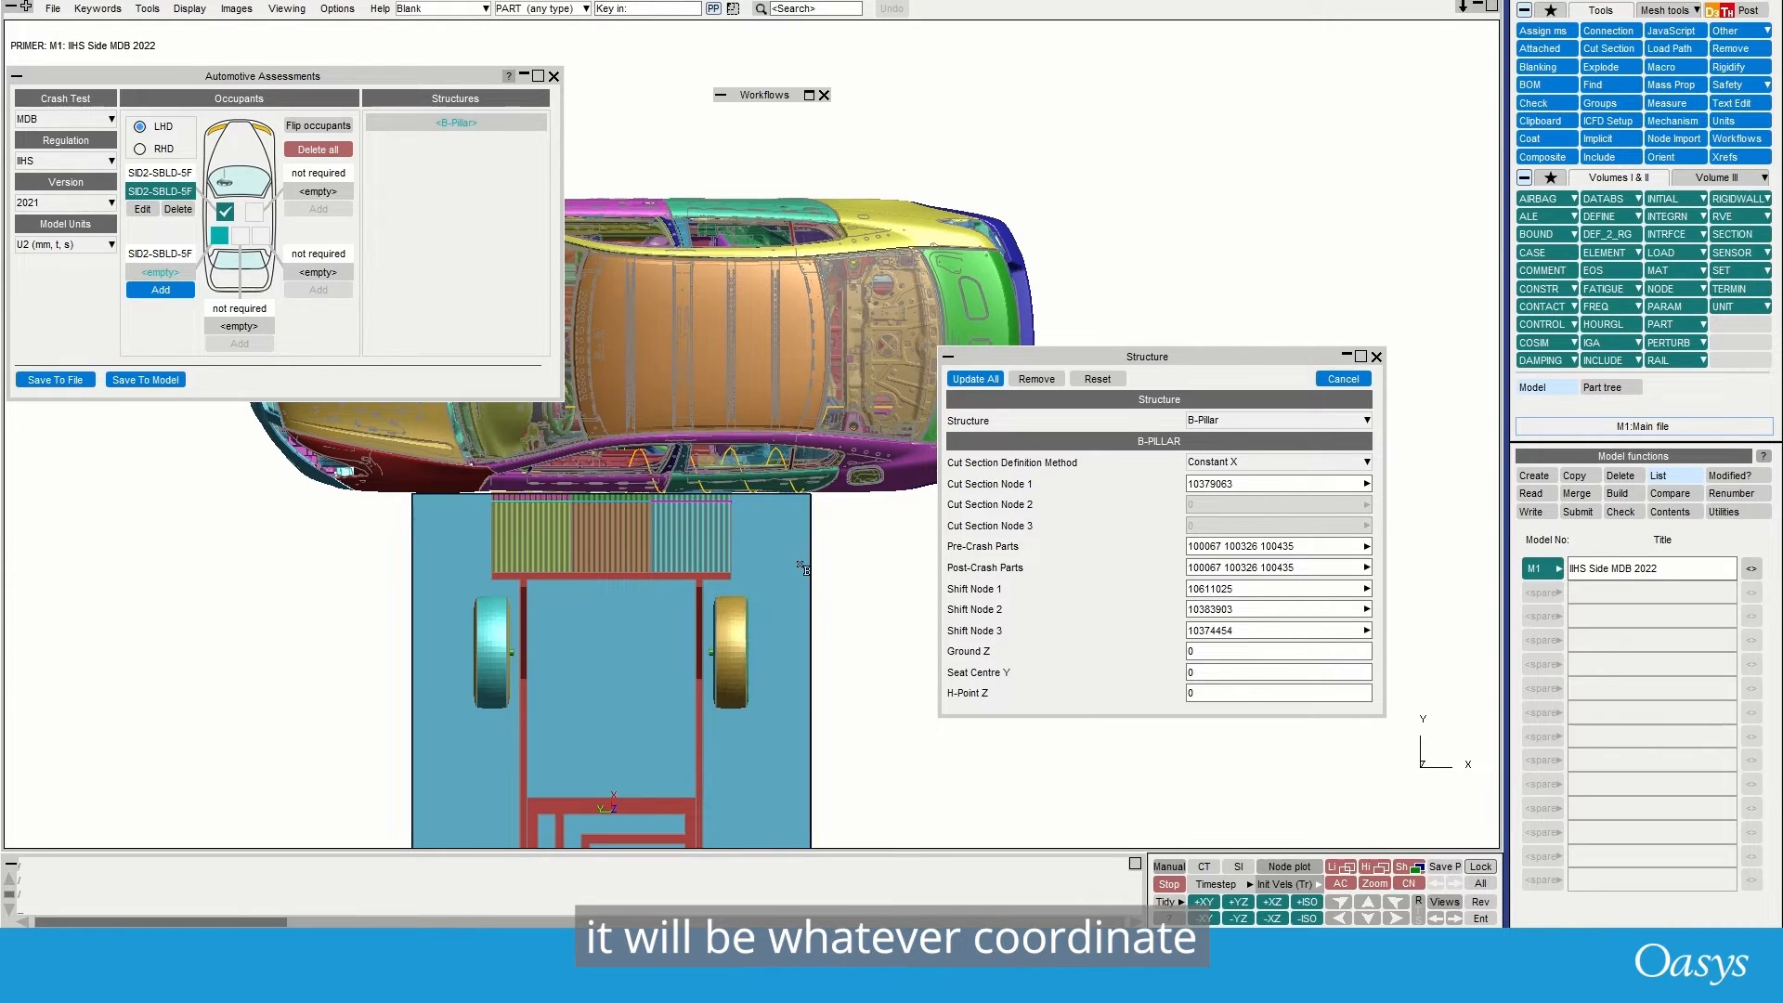
pyautogui.scroll(-6, 762, 562)
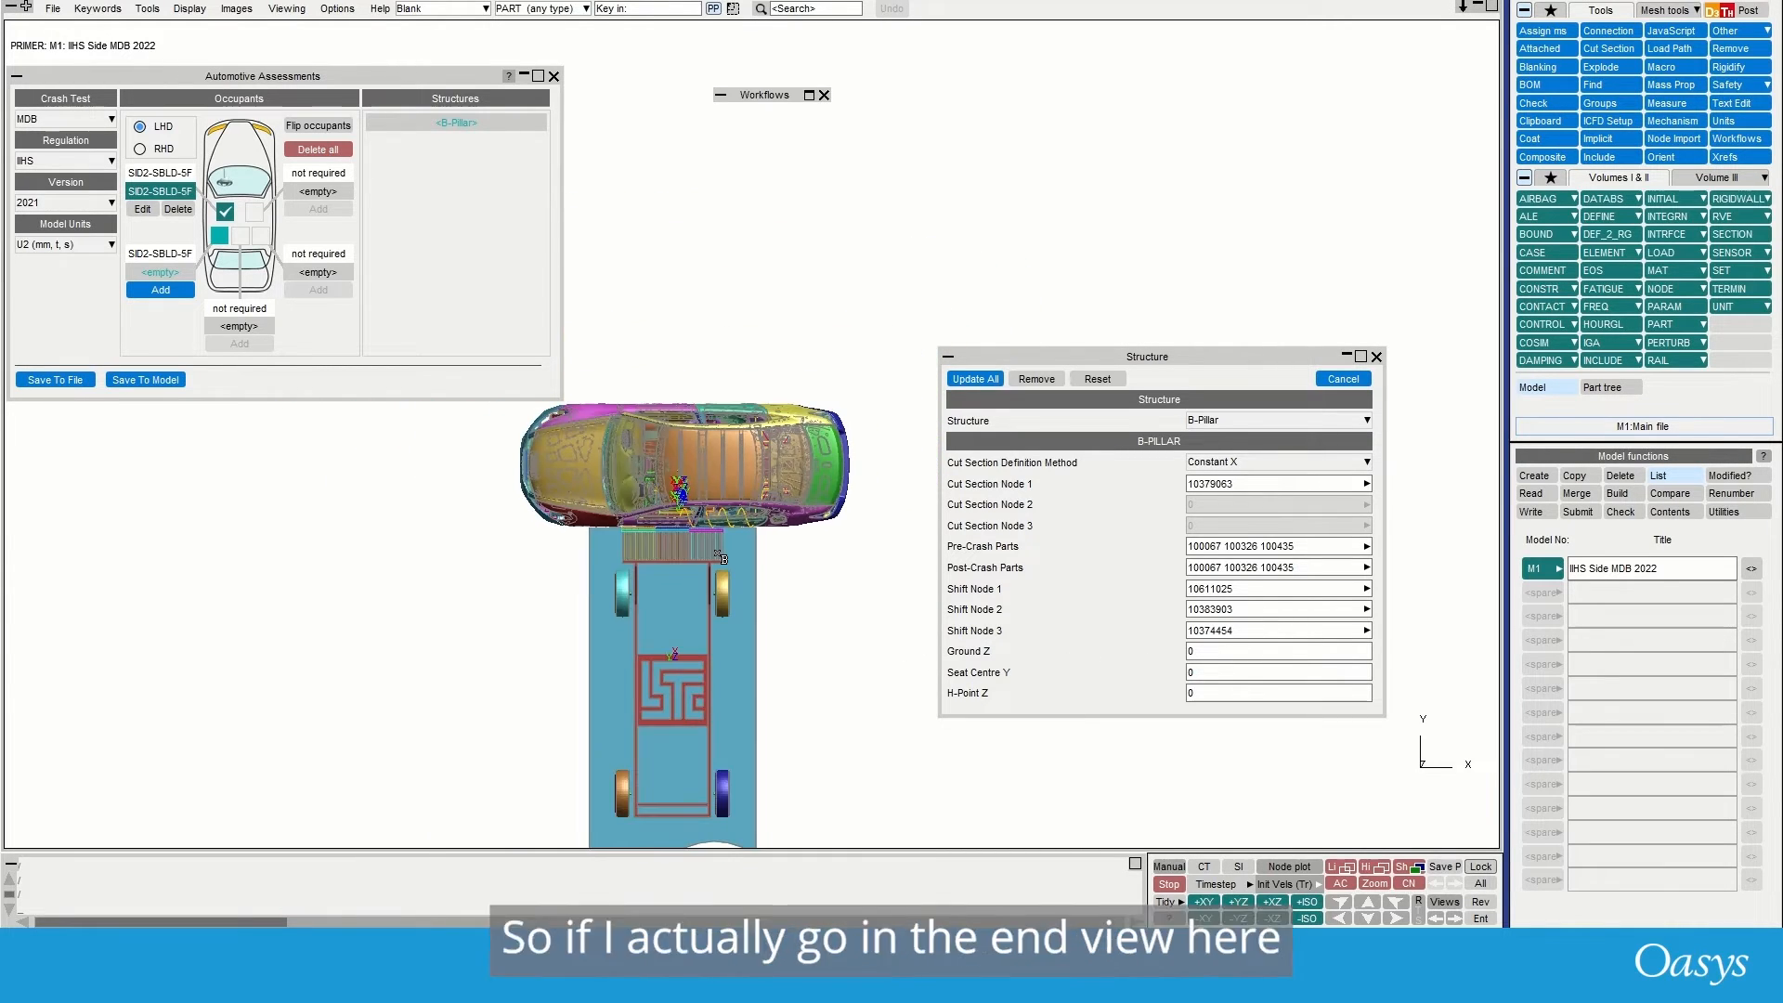
pyautogui.press('F2')
pyautogui.scroll(5, 558, 520)
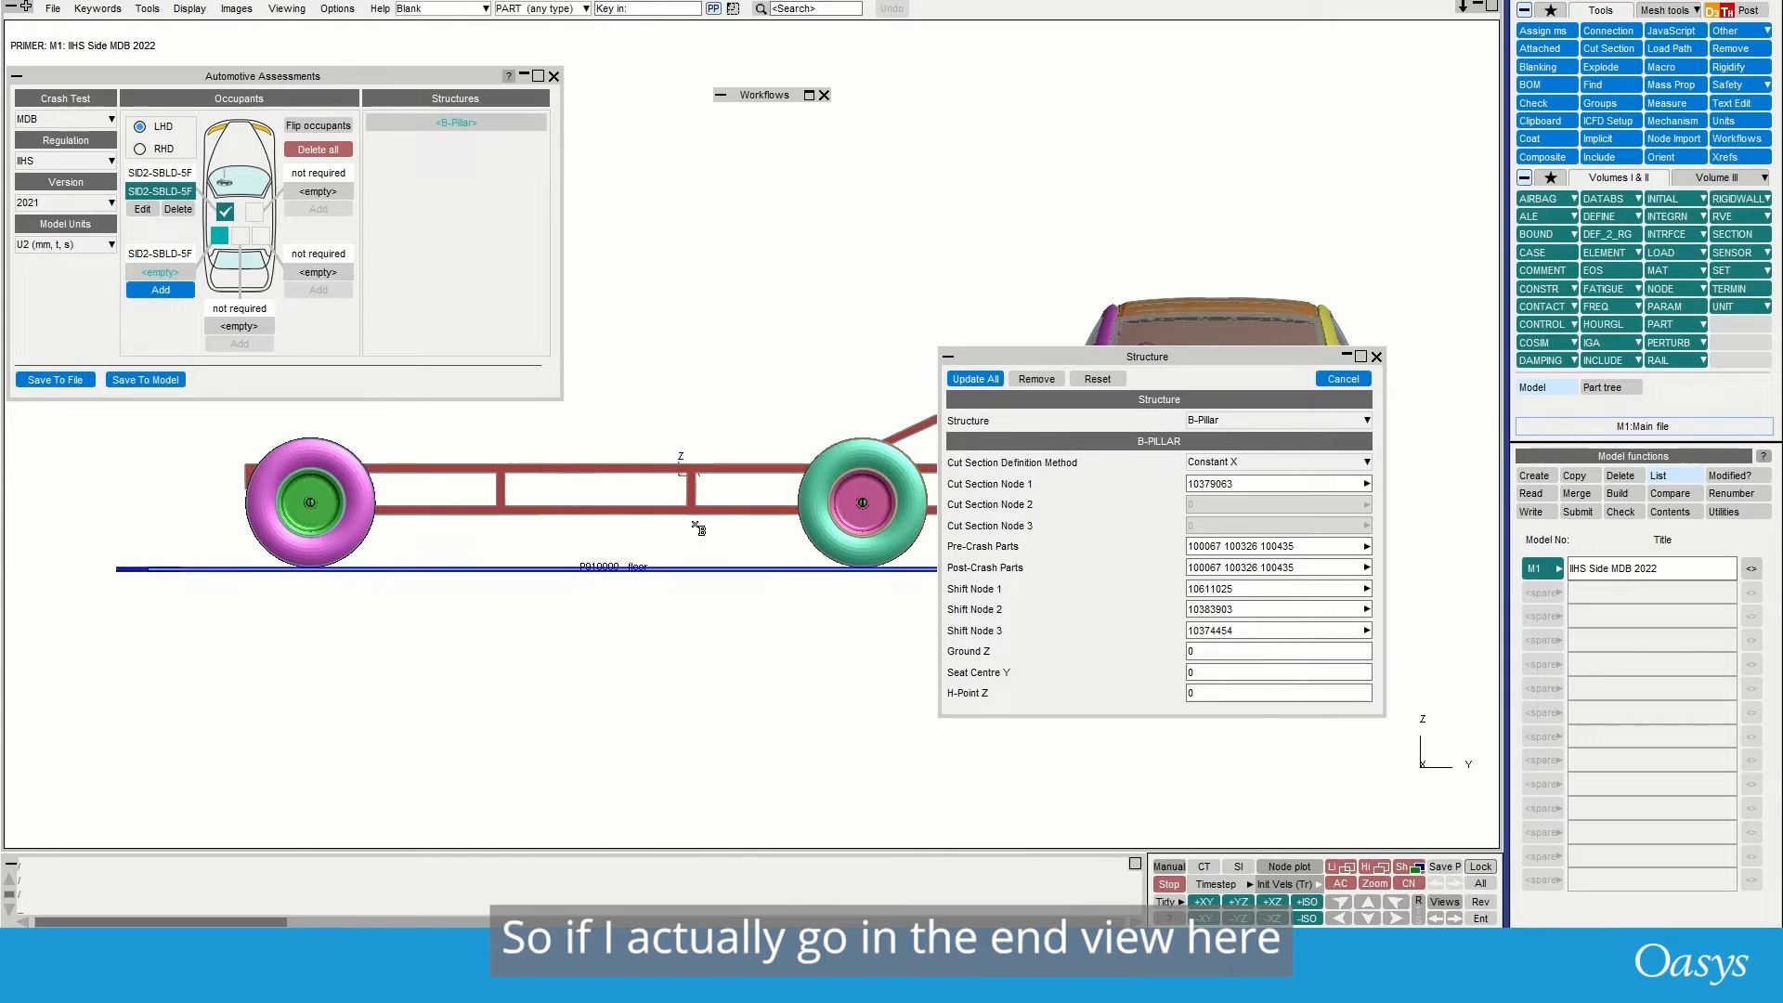
pyautogui.keyDown('shift'); pyautogui.moveTo(779, 495); pyautogui.dragTo(244, 531, button='middle'); pyautogui.keyUp('shift')
pyautogui.scroll(3, 879, 593)
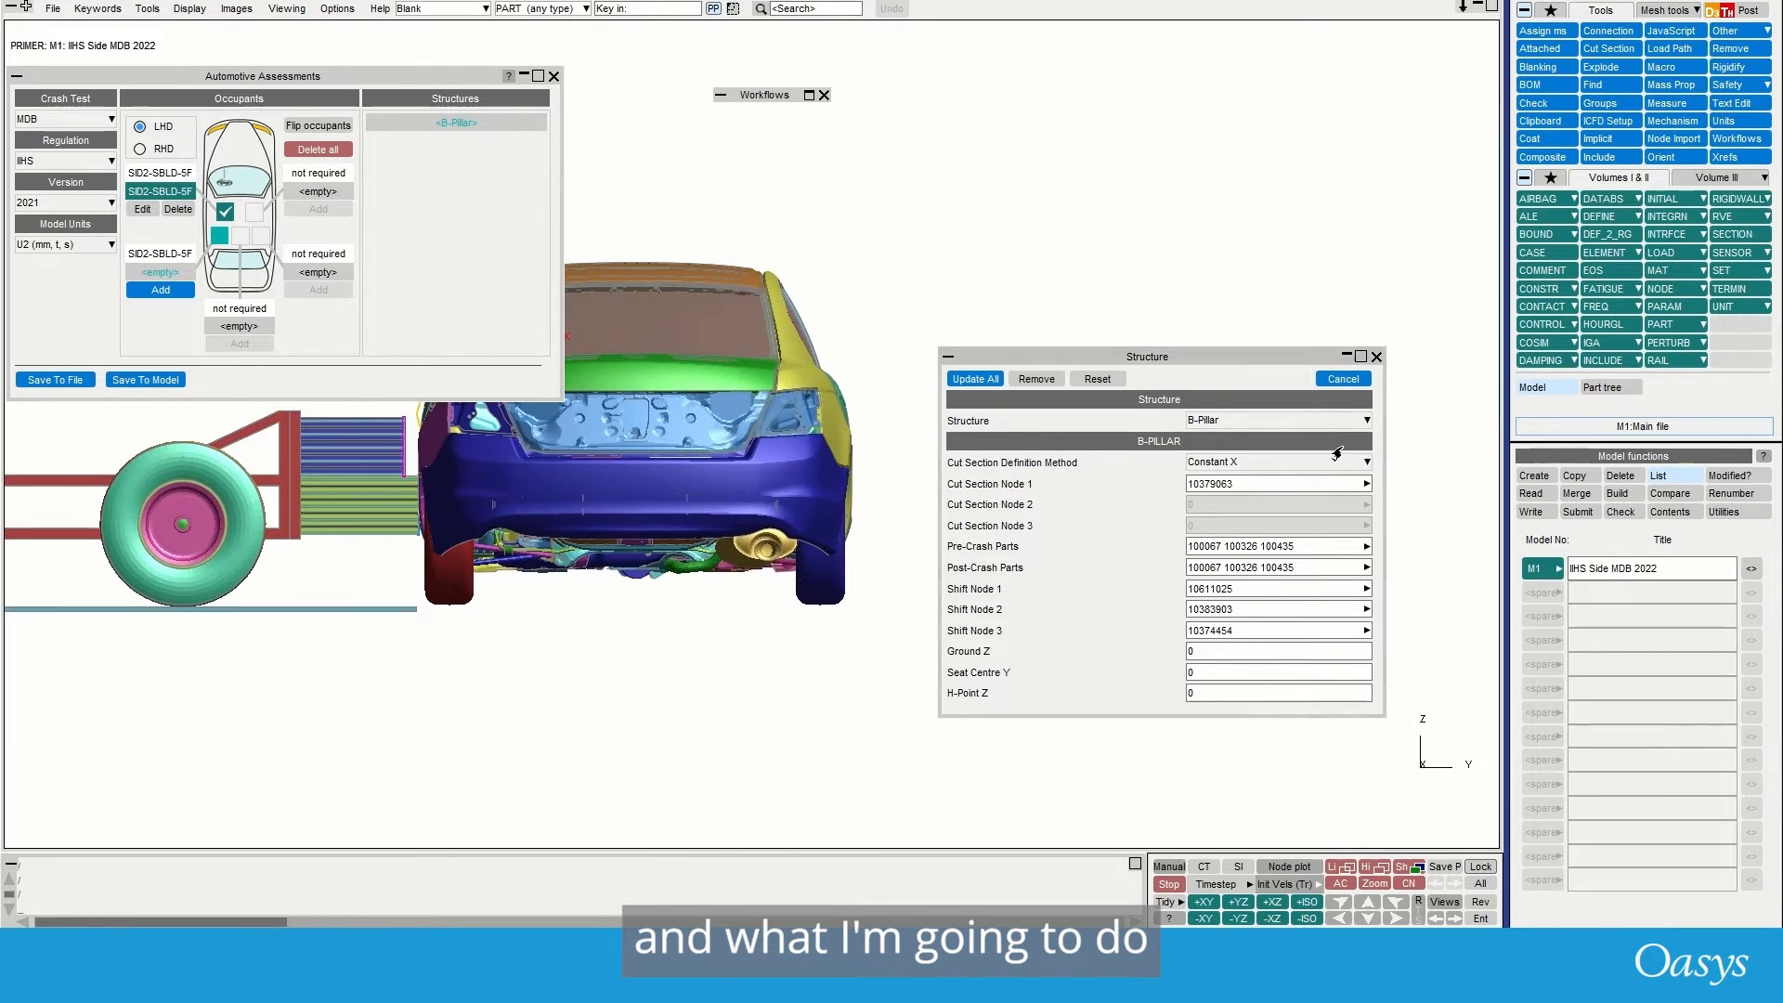
# - Open the node keyword table, pick the nodes at the bottoms of the car's wheels and list only those
pyautogui.click(1663, 289)
pyautogui.click(1611, 497)
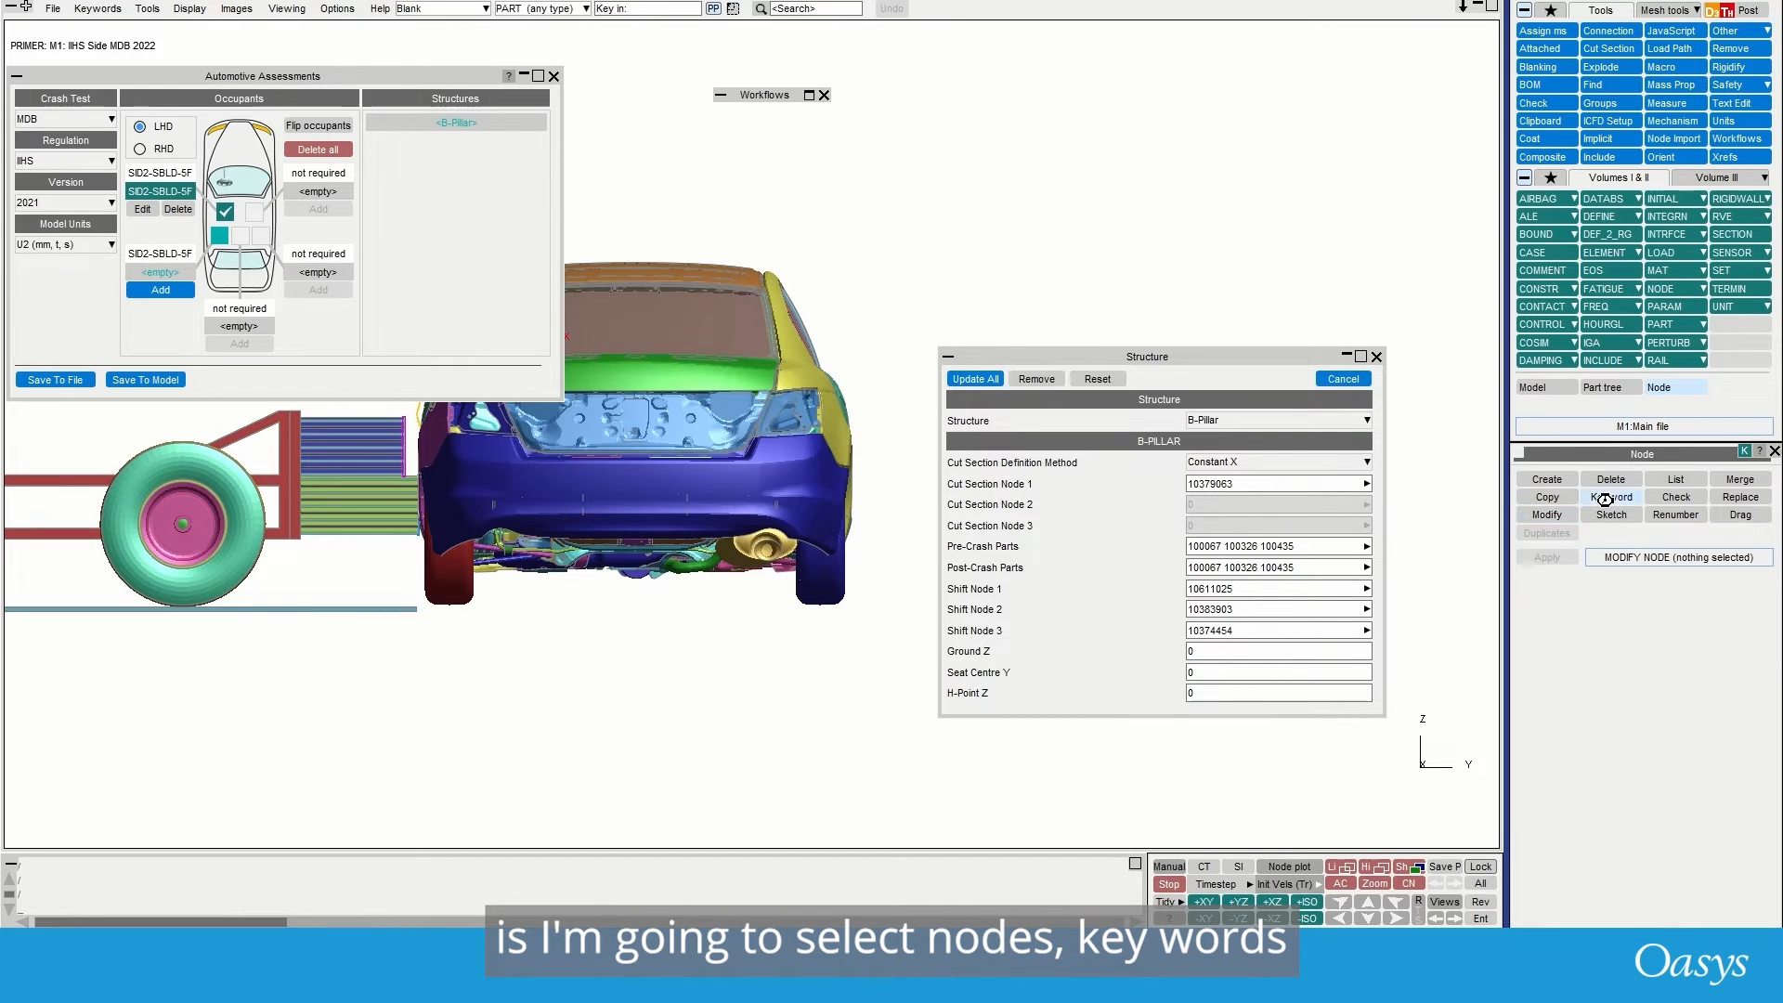
pyautogui.moveTo(920, 287); pyautogui.dragTo(938, 118)
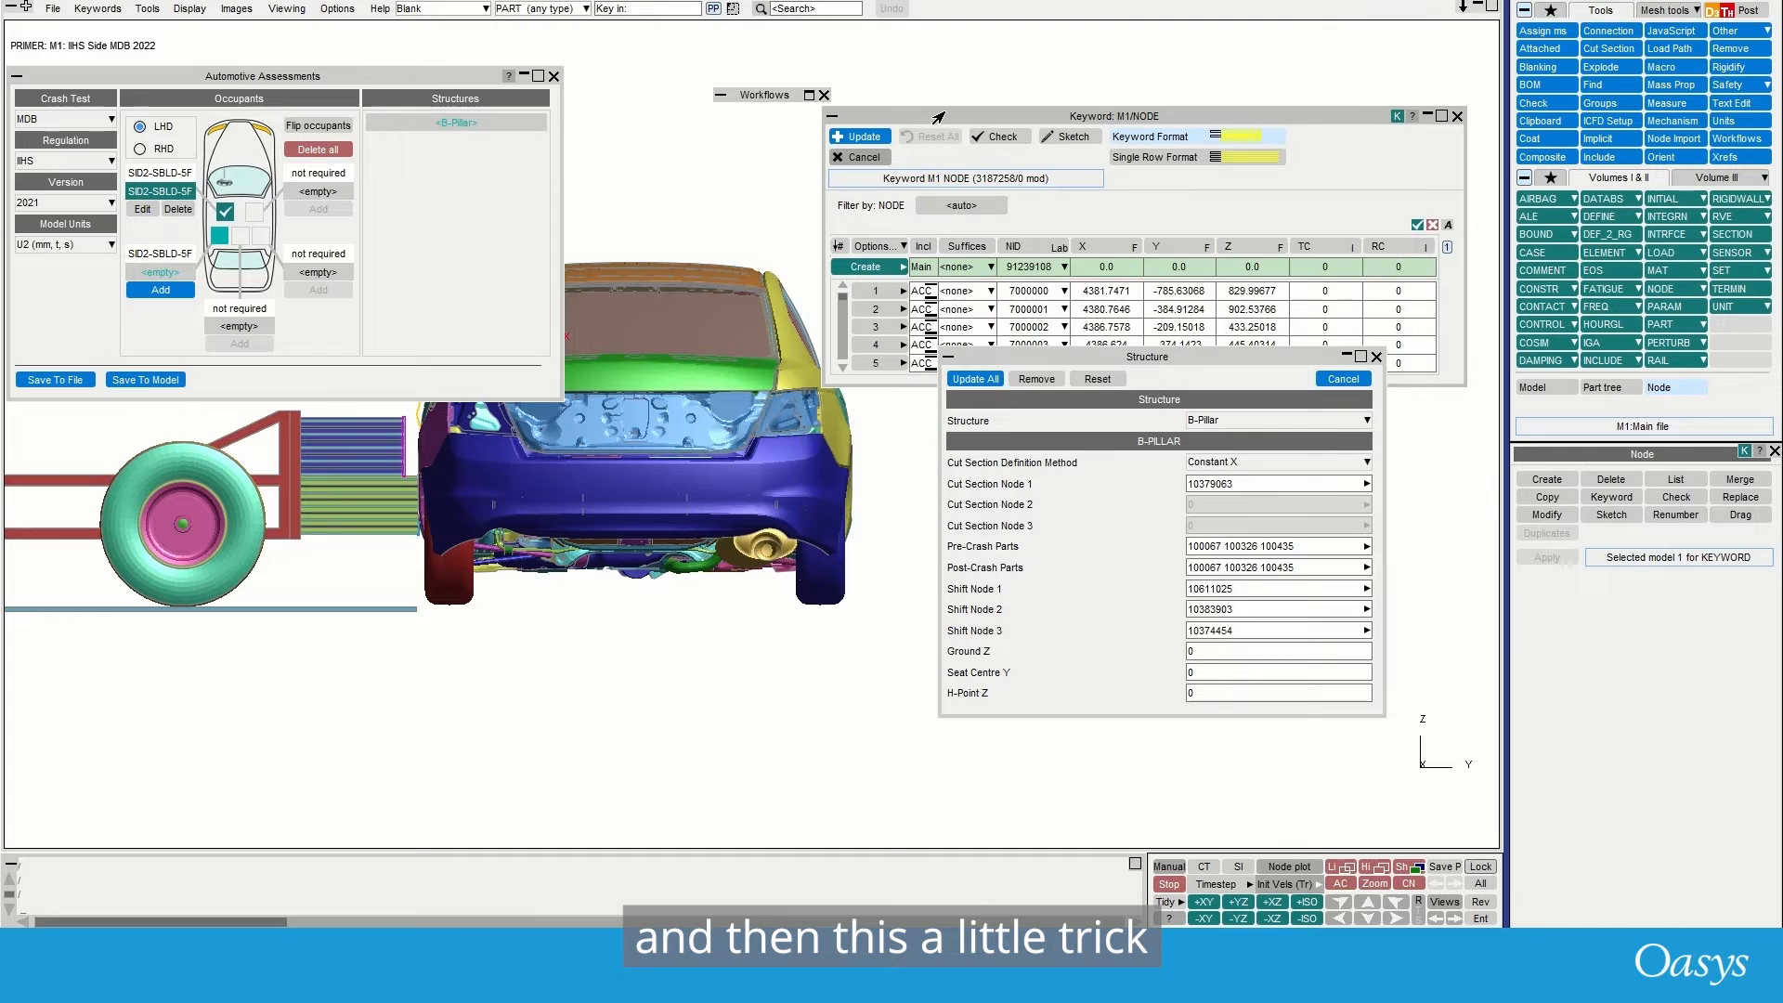
pyautogui.click(878, 246)
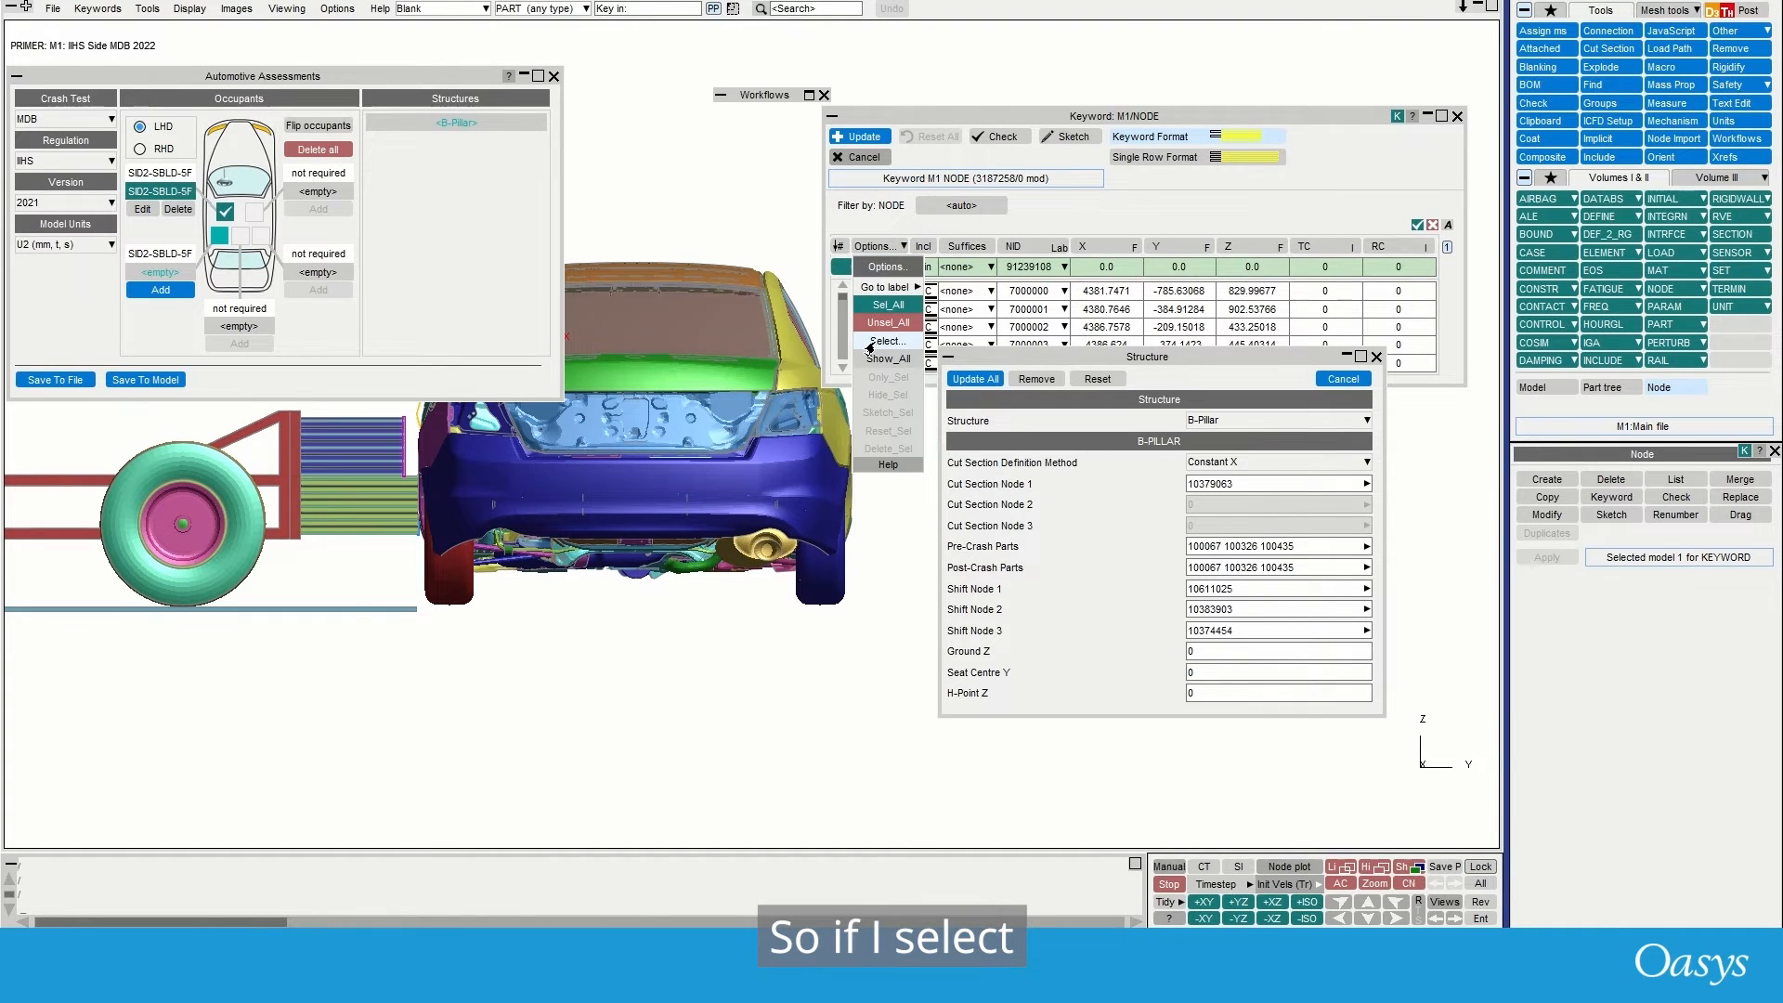
pyautogui.click(866, 345)
pyautogui.moveTo(892, 644); pyautogui.dragTo(422, 591)
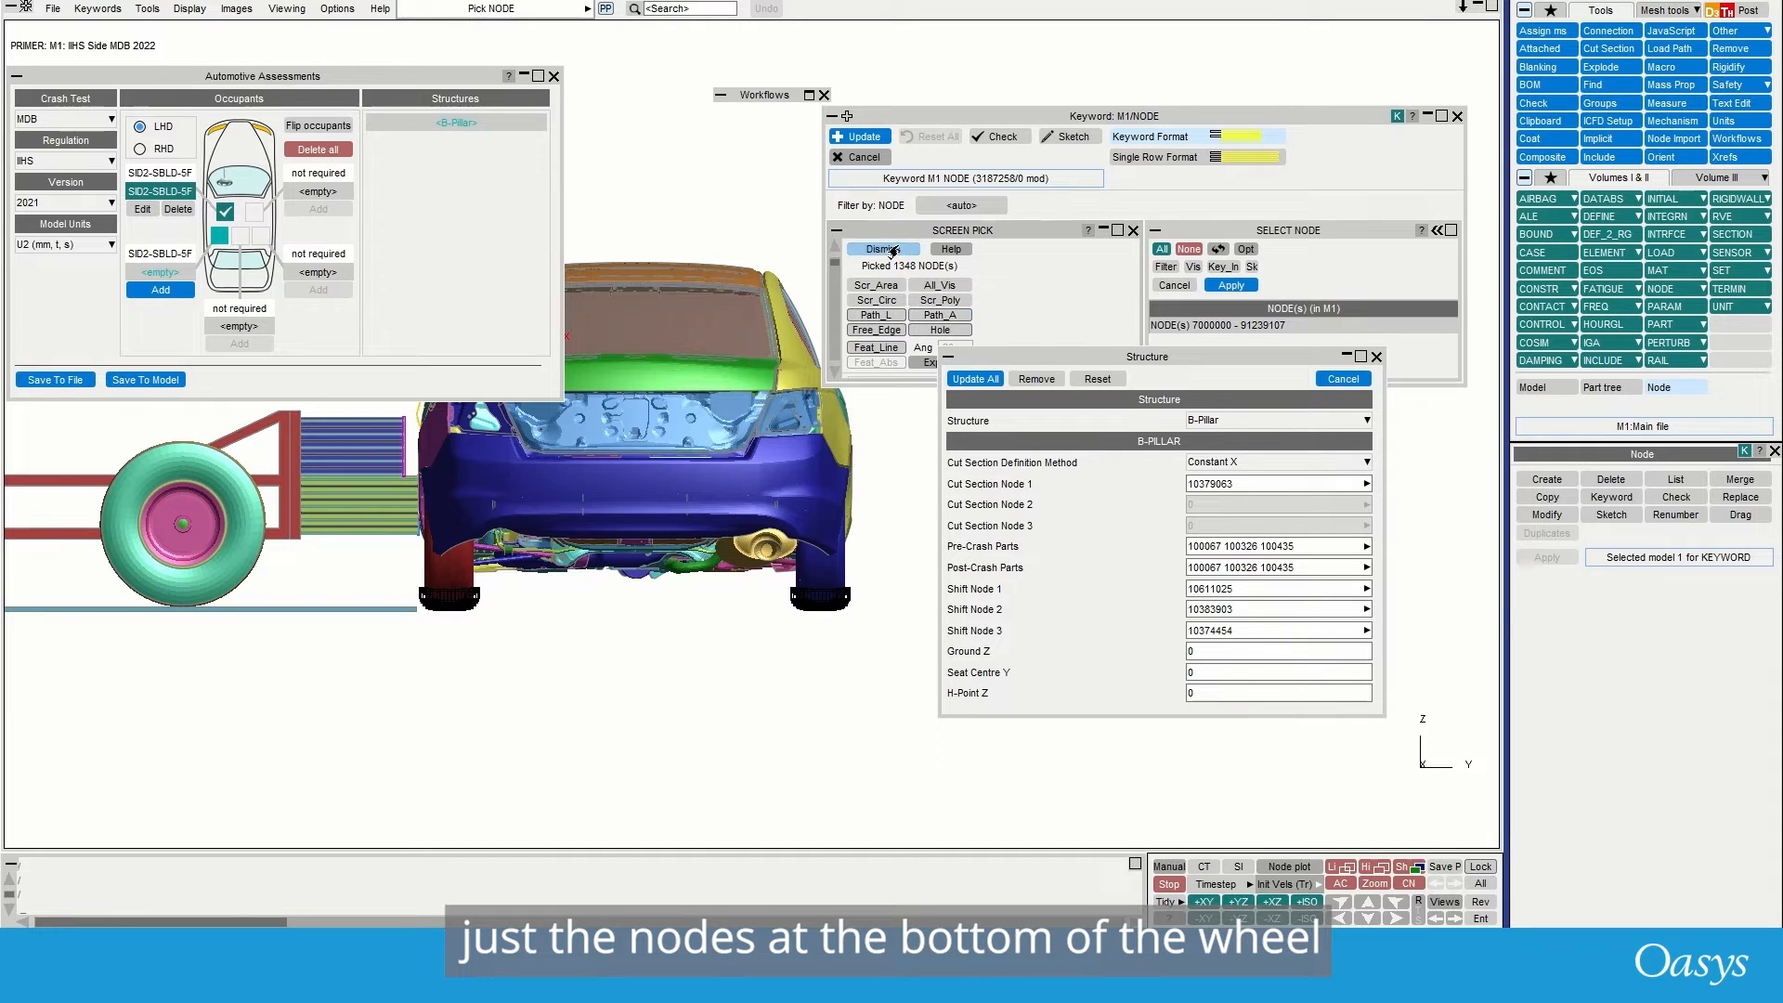
pyautogui.click(1231, 285)
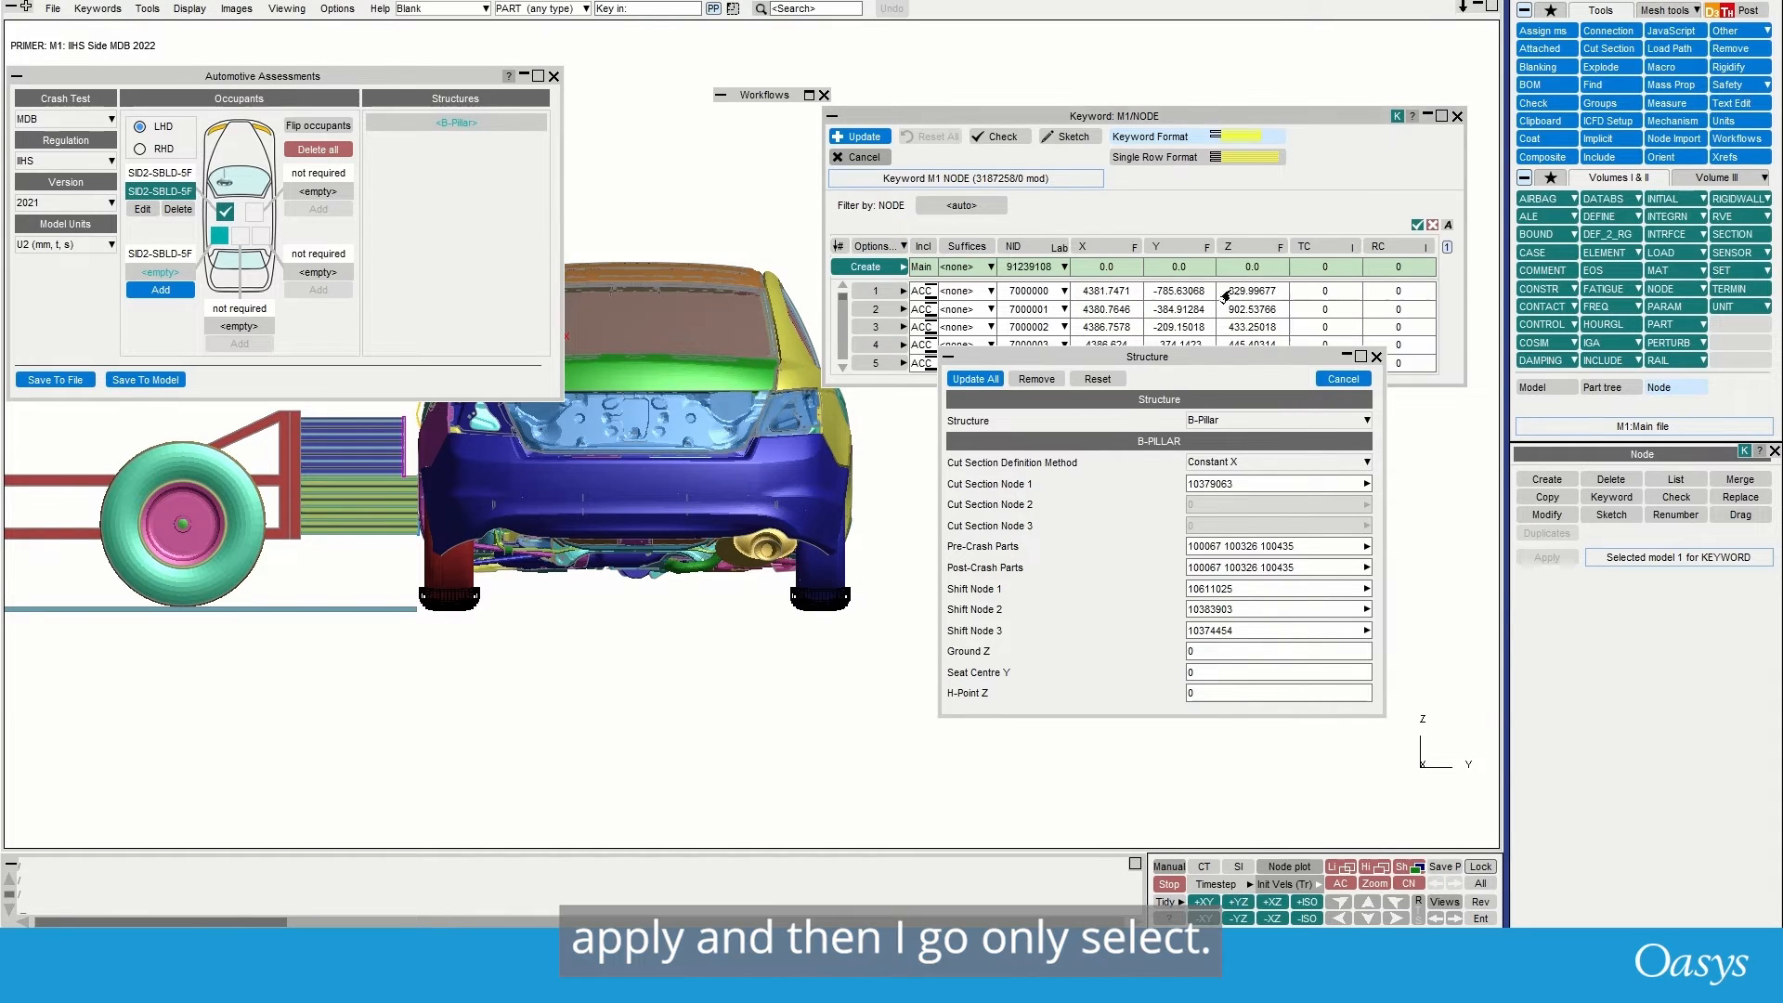
pyautogui.click(903, 248)
pyautogui.click(887, 305)
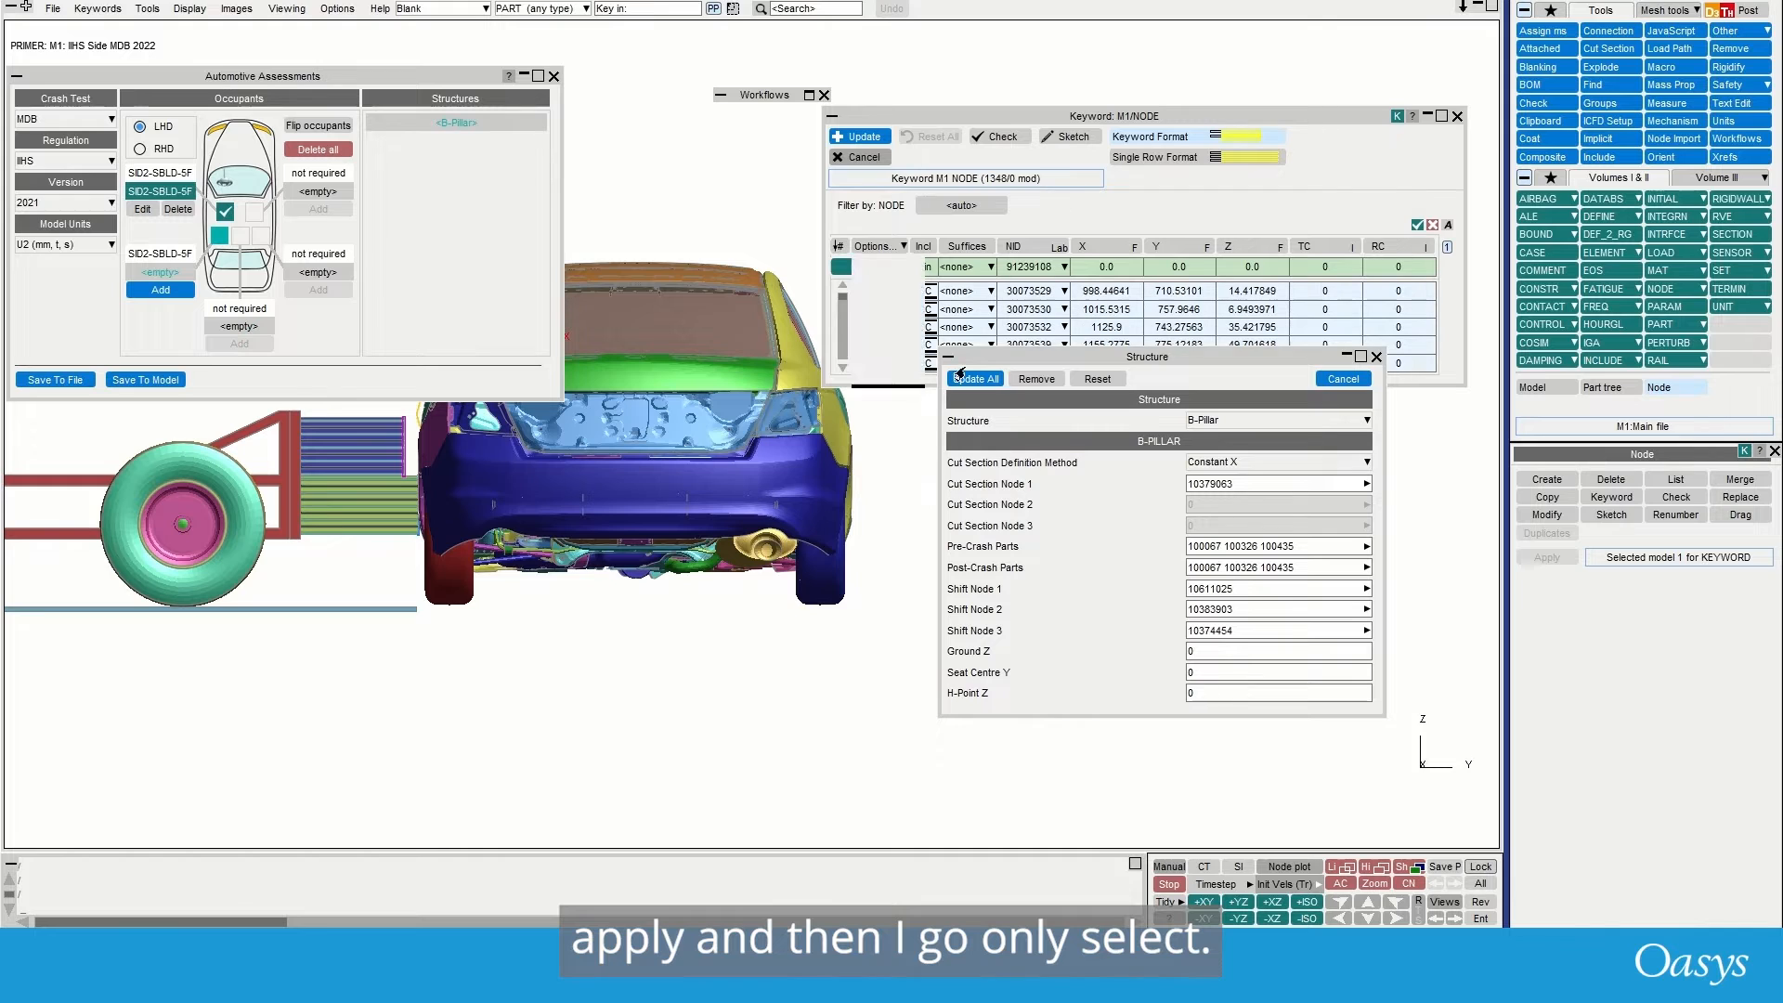
# - Sort the listed wheel nodes by Z and copy the lowest coordinate, 4.8337932, into the B-pillar's Ground Z
pyautogui.moveTo(995, 361); pyautogui.dragTo(980, 491)
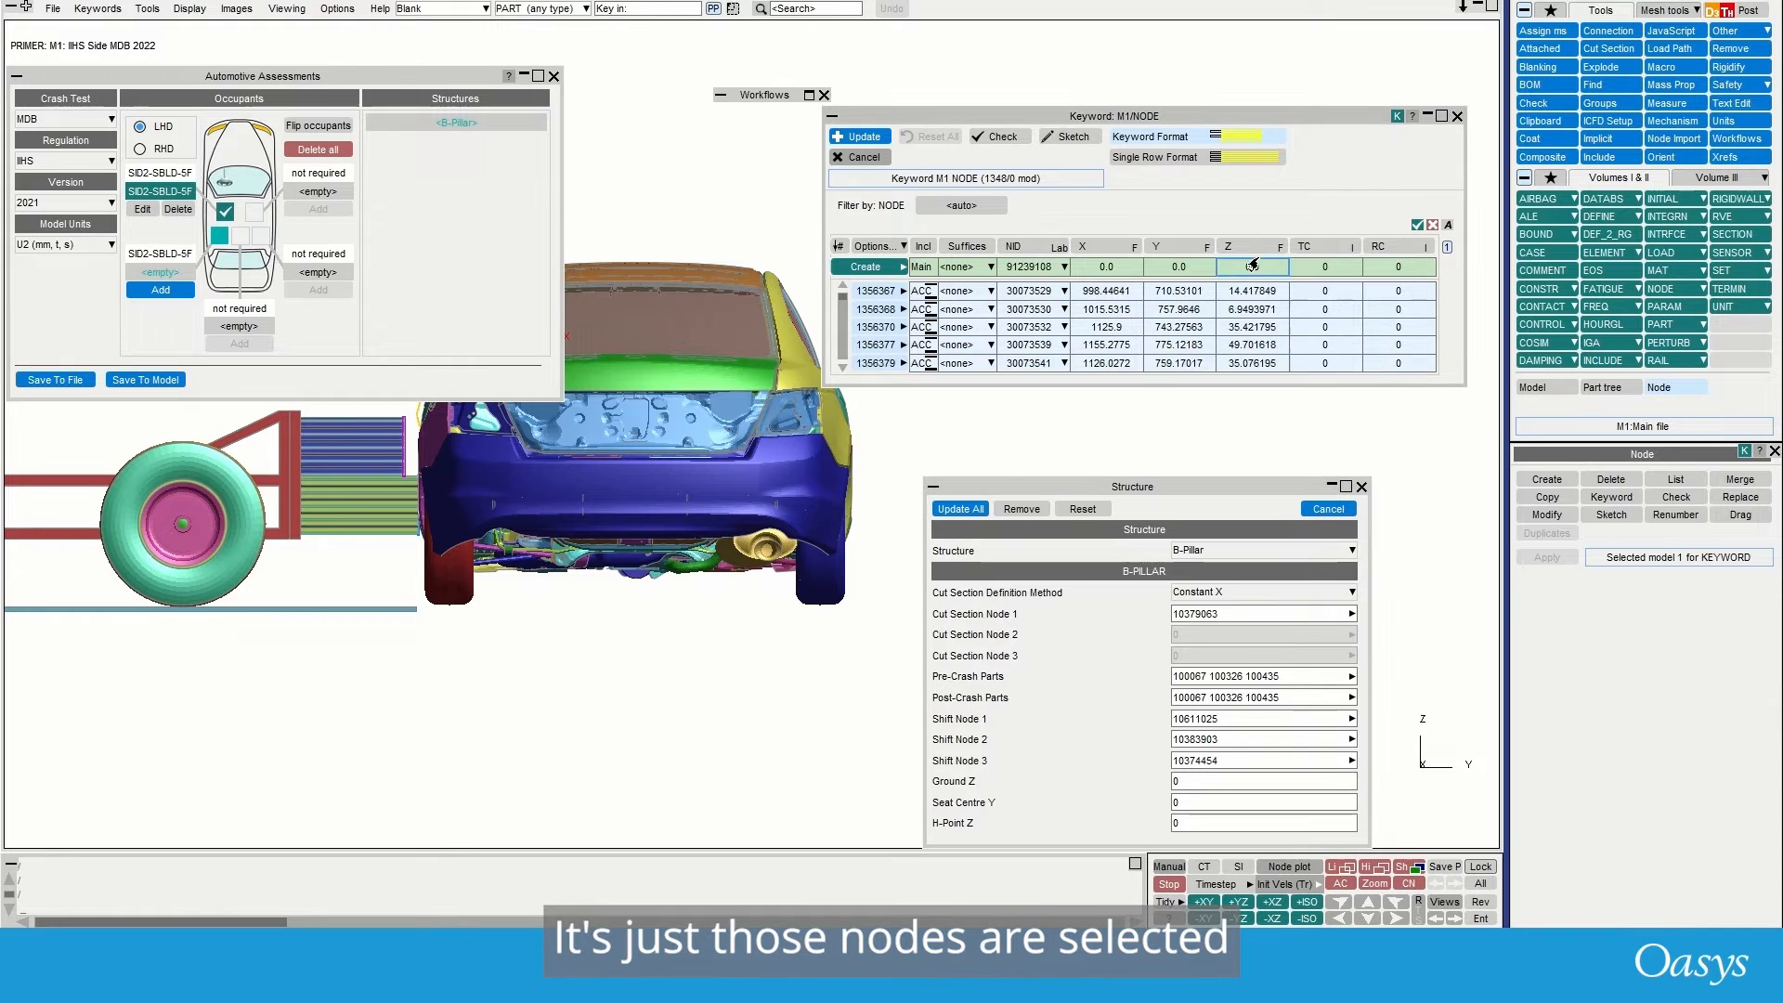
pyautogui.click(1234, 245)
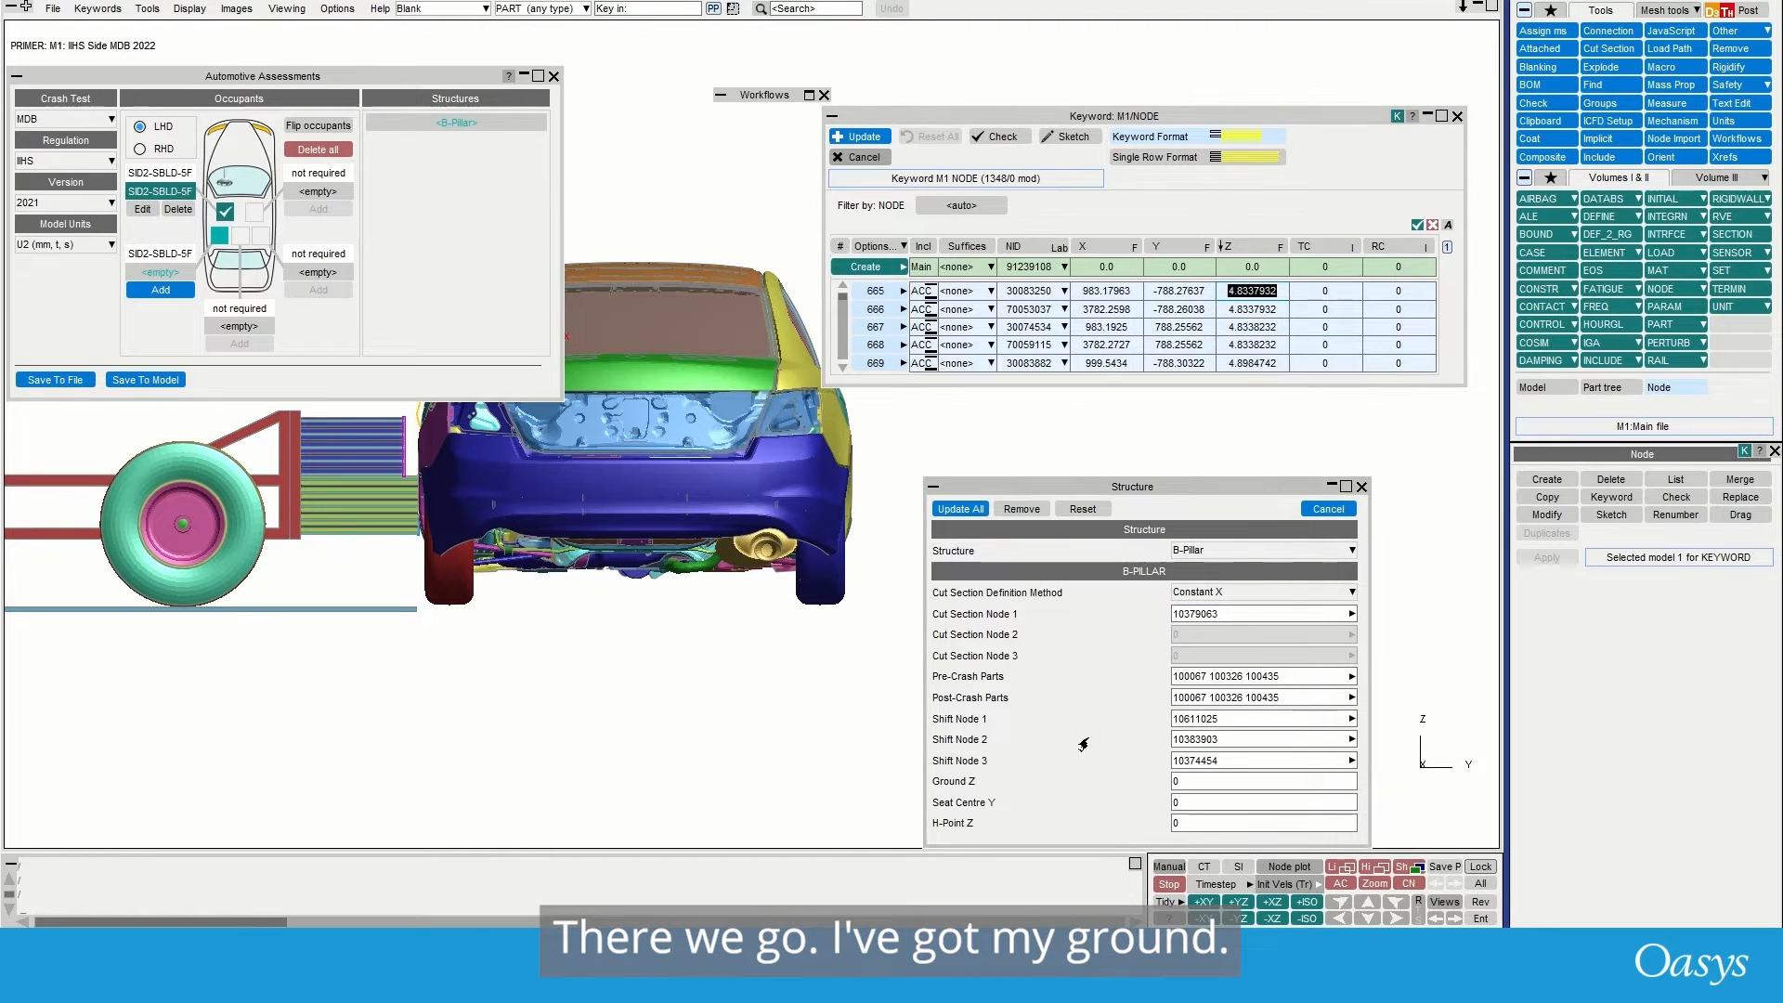
pyautogui.click(1189, 785)
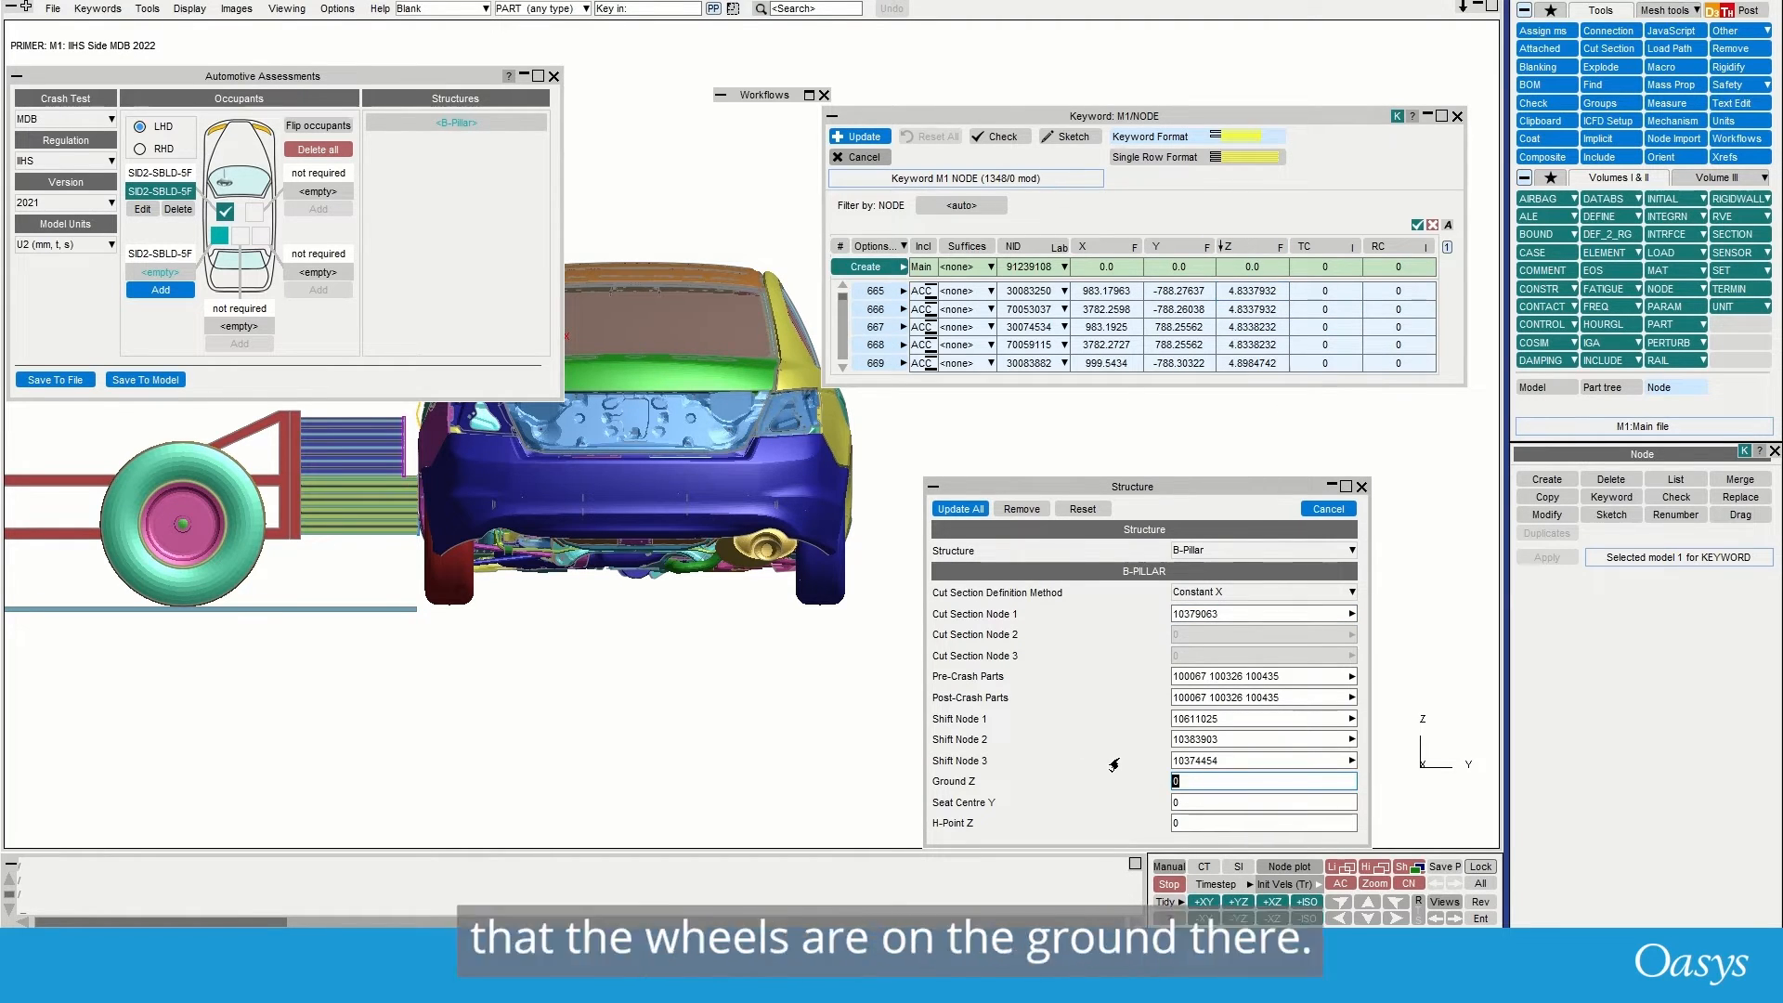
pyautogui.press('Tab')
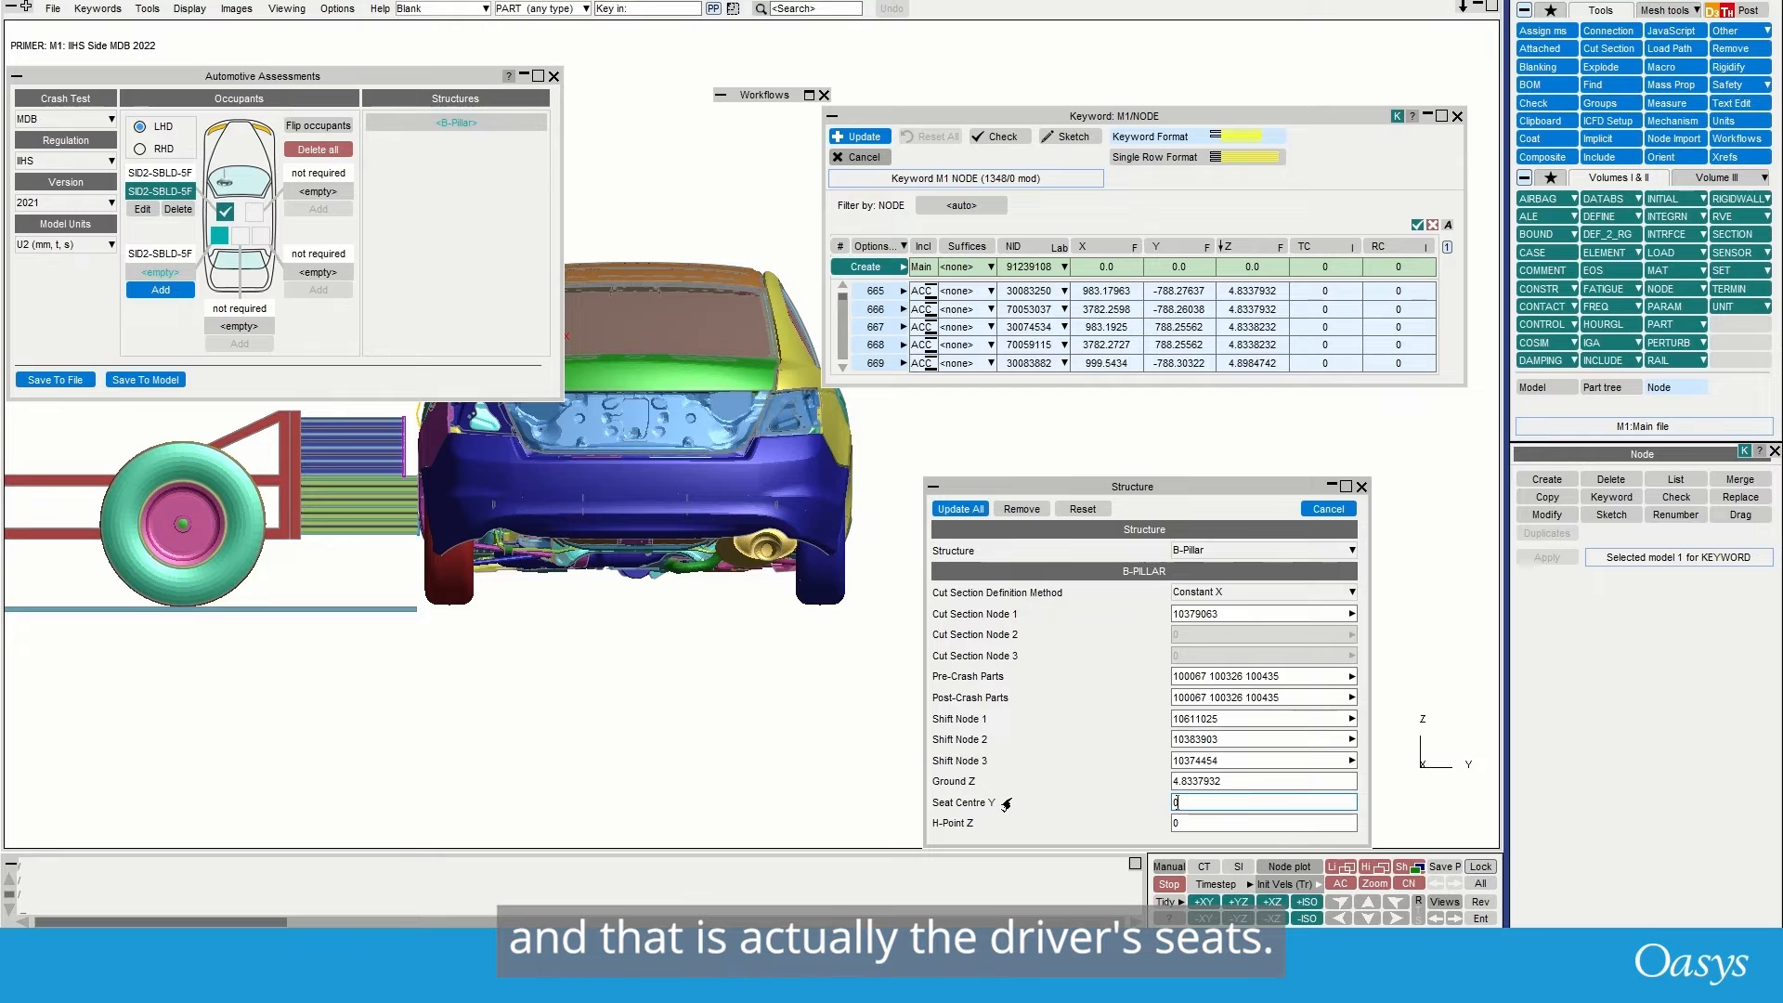
# - Set the B-pillar's Seat Centre Y to -345 for the driver's seat and close the node keyword table
pyautogui.scroll(-3, 600, 394)
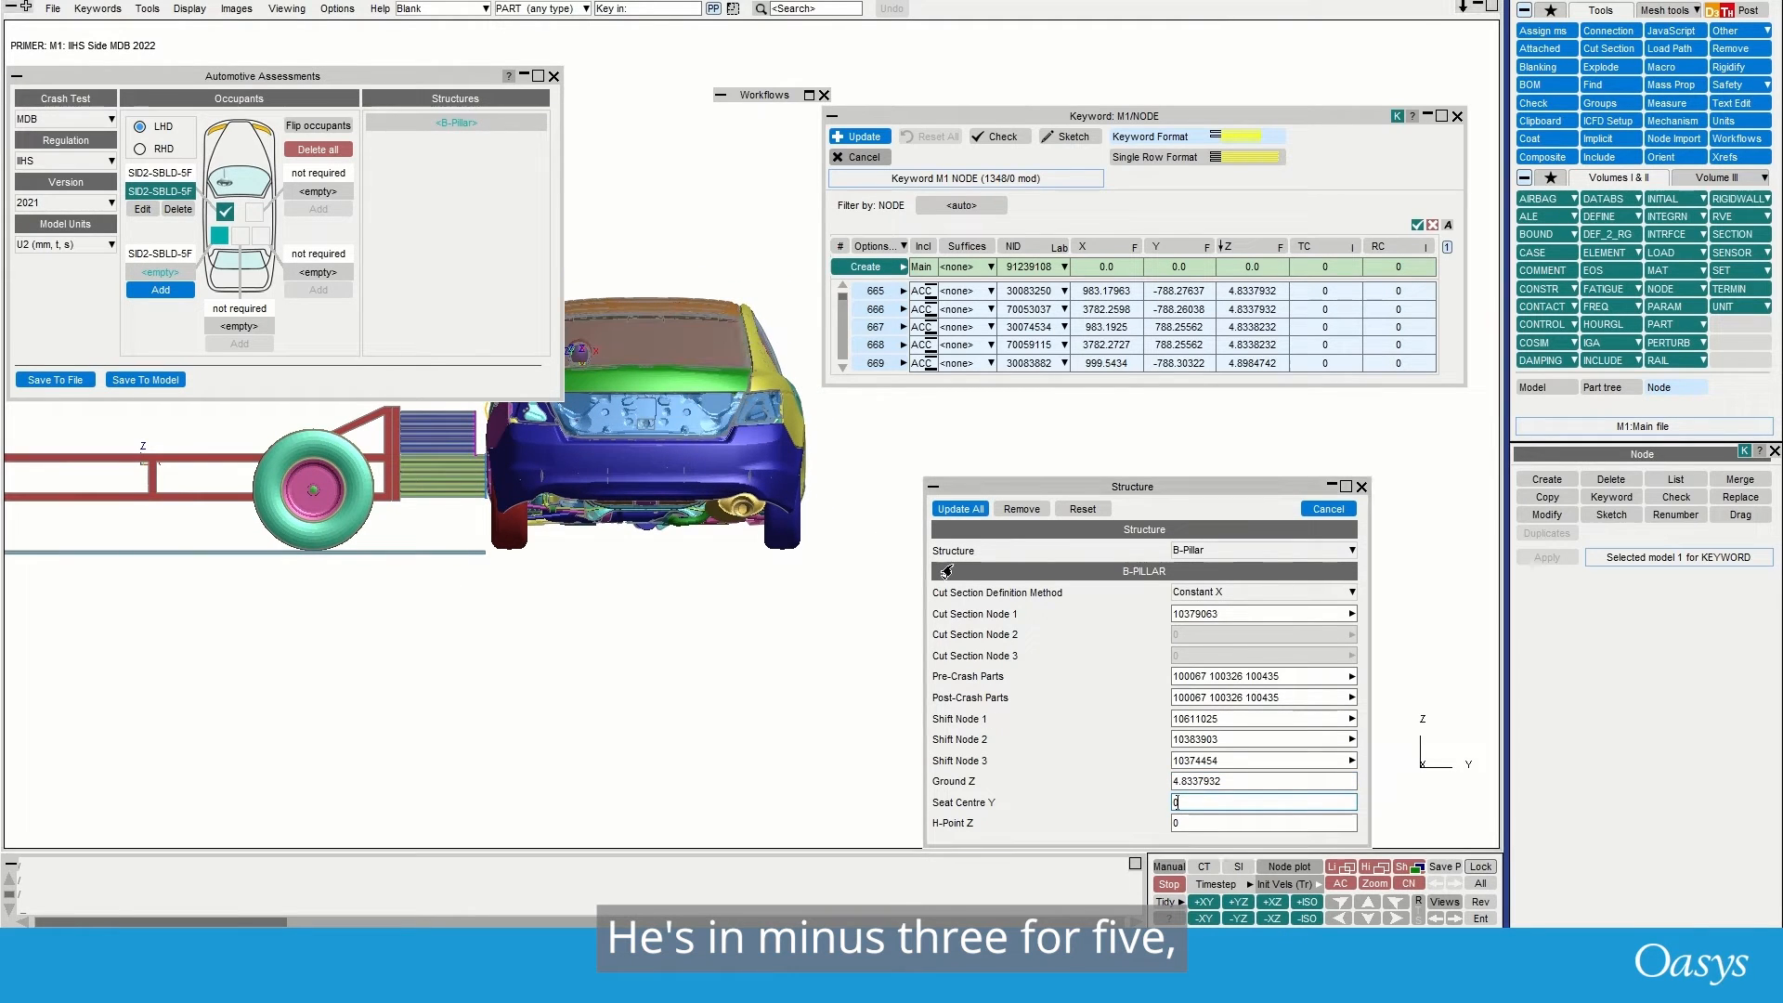
pyautogui.write('45')
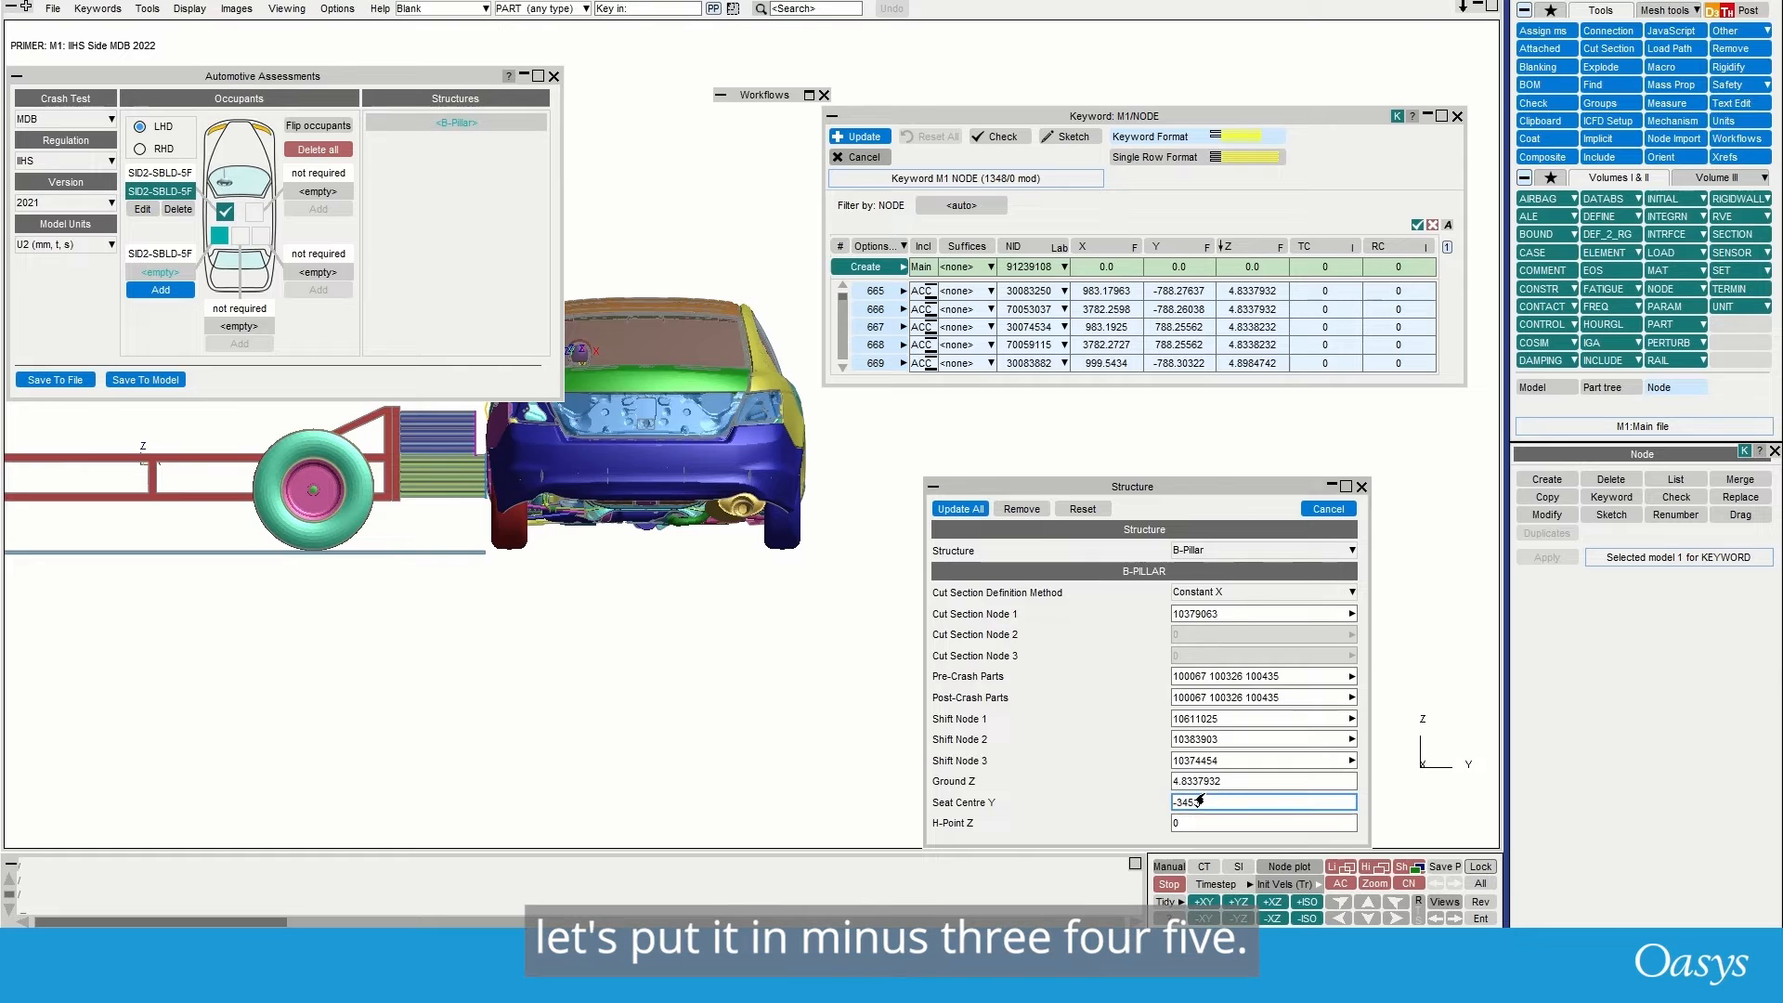
pyautogui.click(1457, 116)
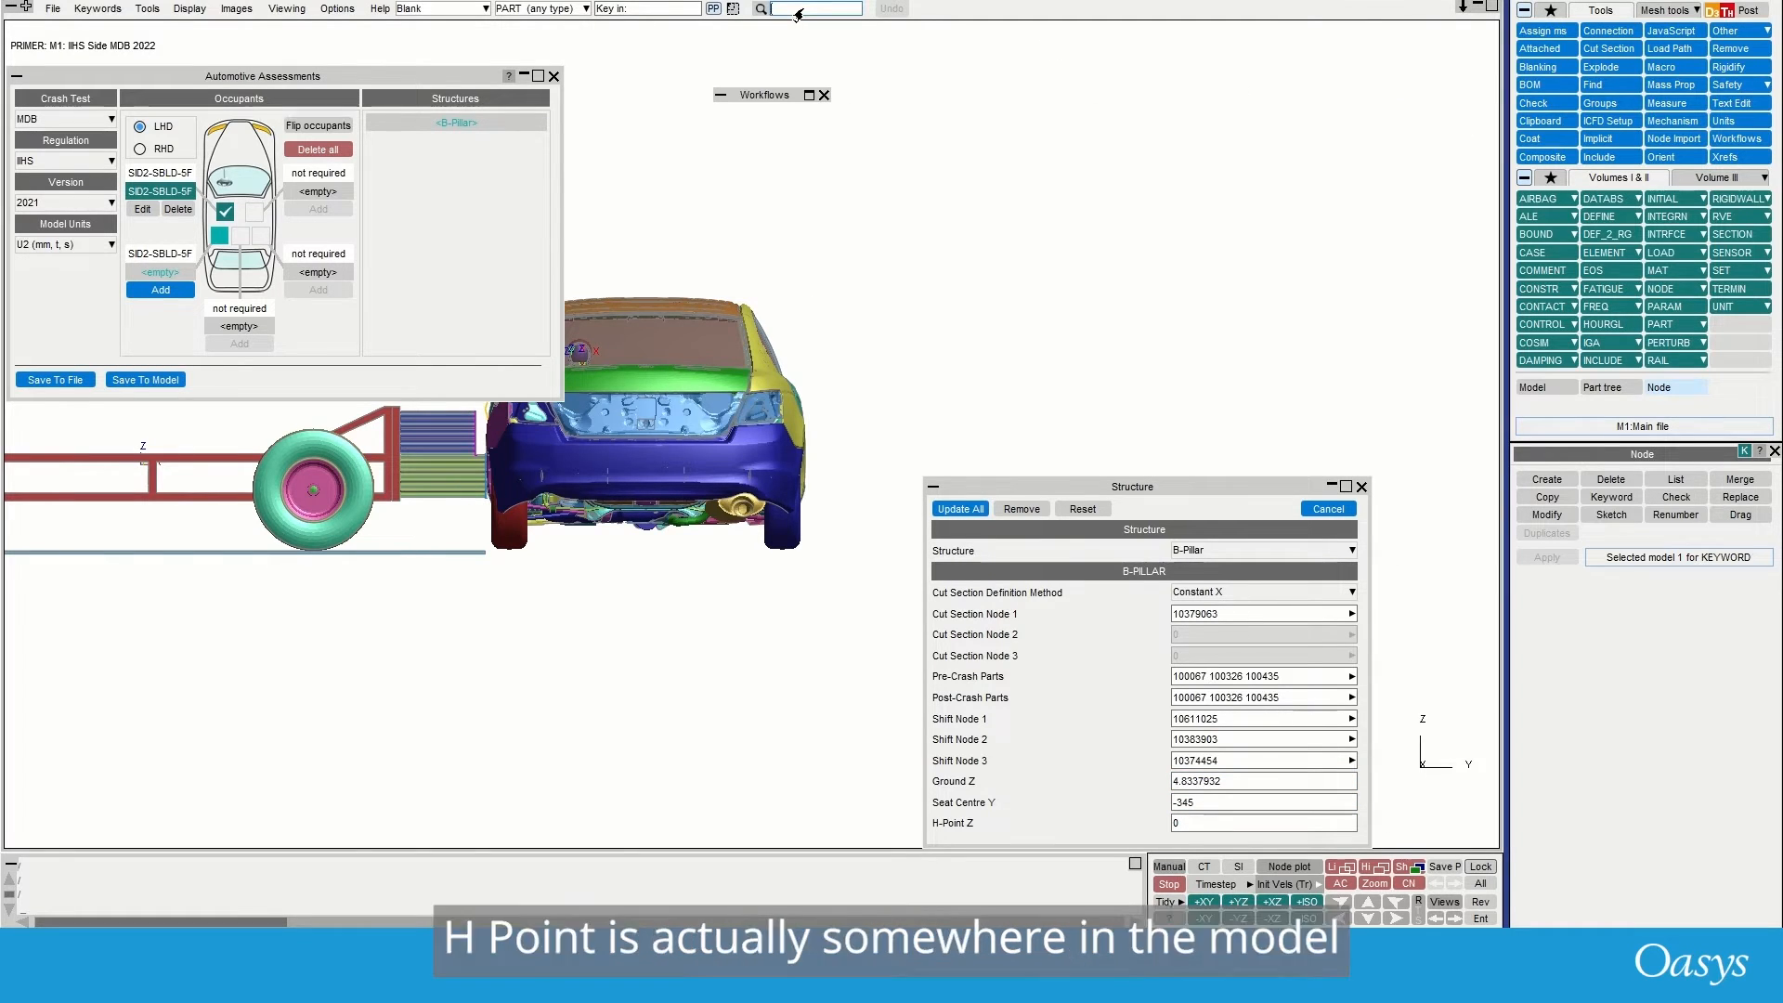
# - Search for h-point, open the H - Point node set and sketch it to inspect its location on the occupant
pyautogui.write('h')
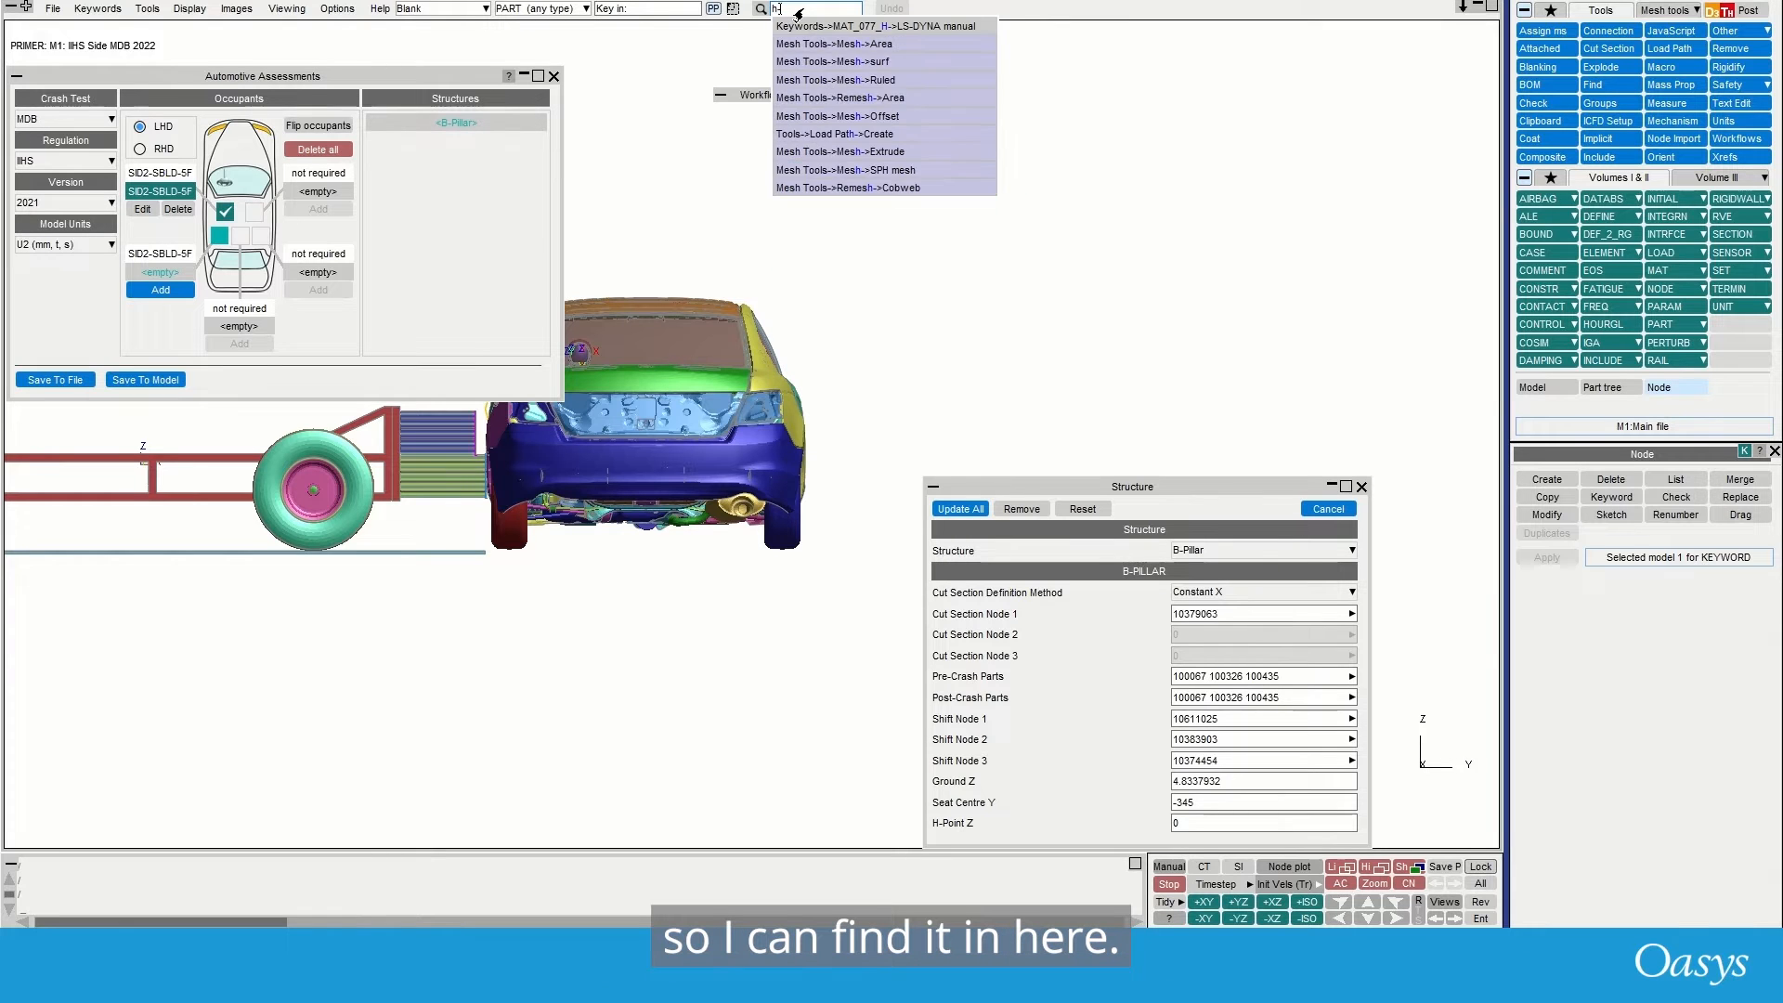
pyautogui.write('-poin')
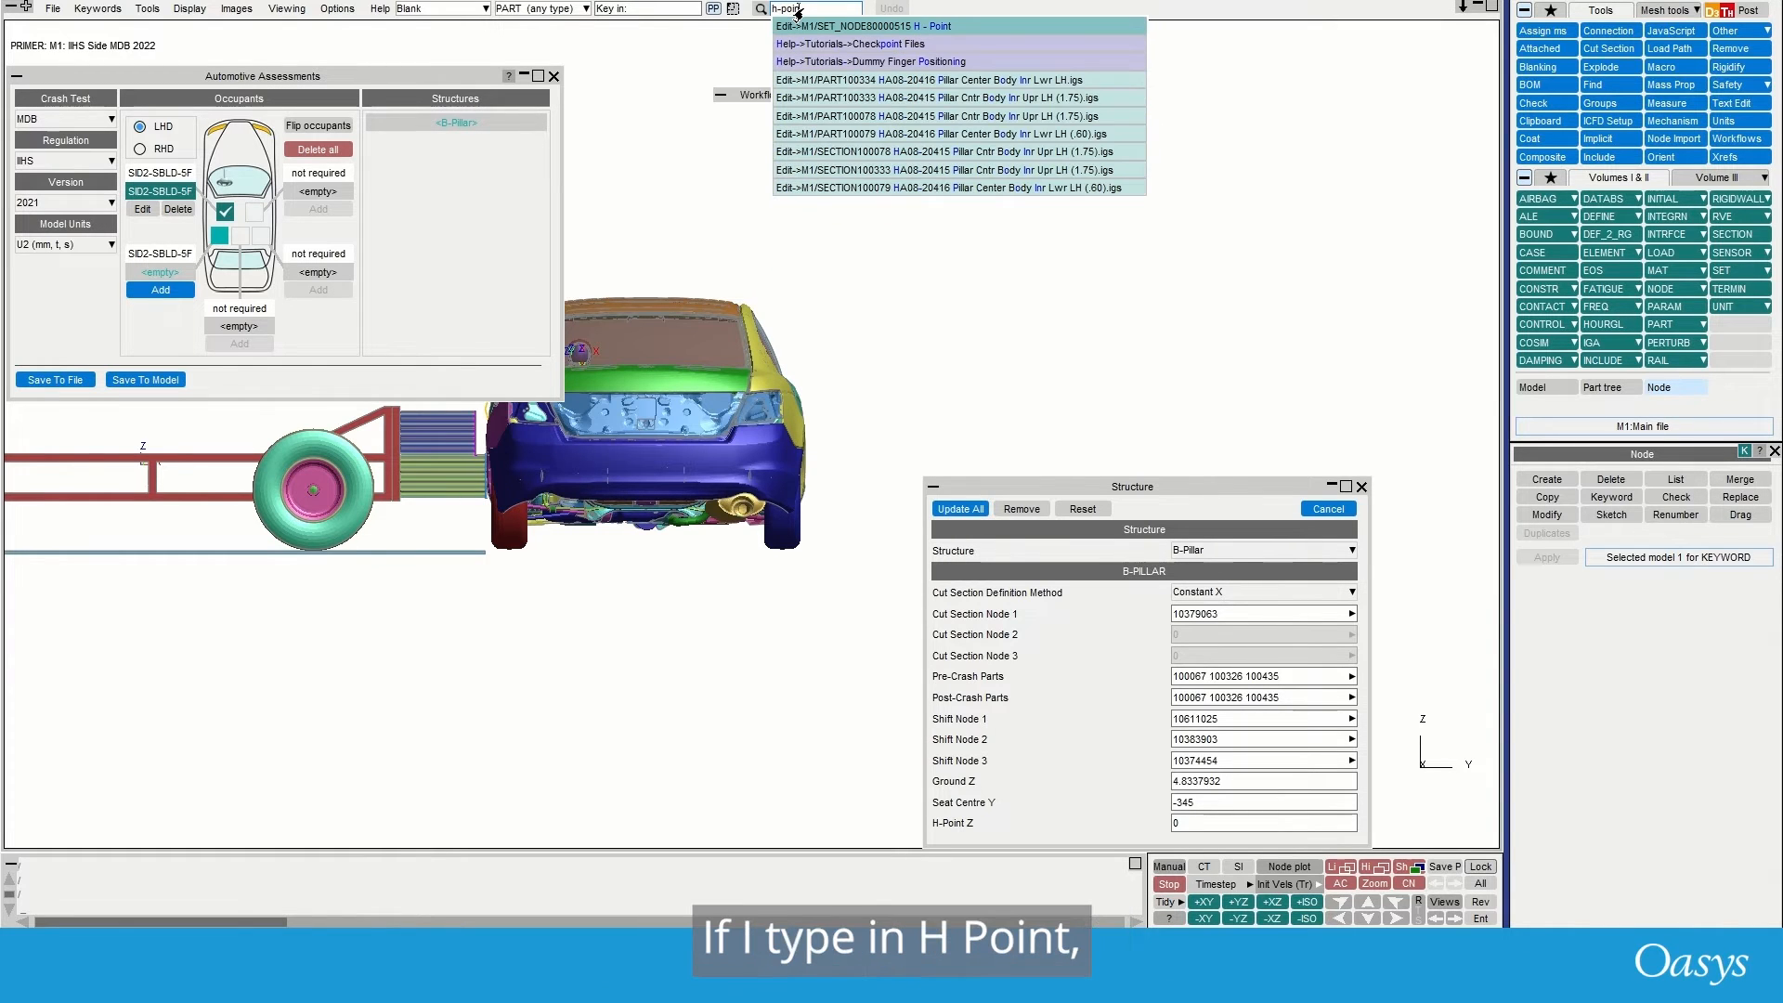
pyautogui.click(827, 26)
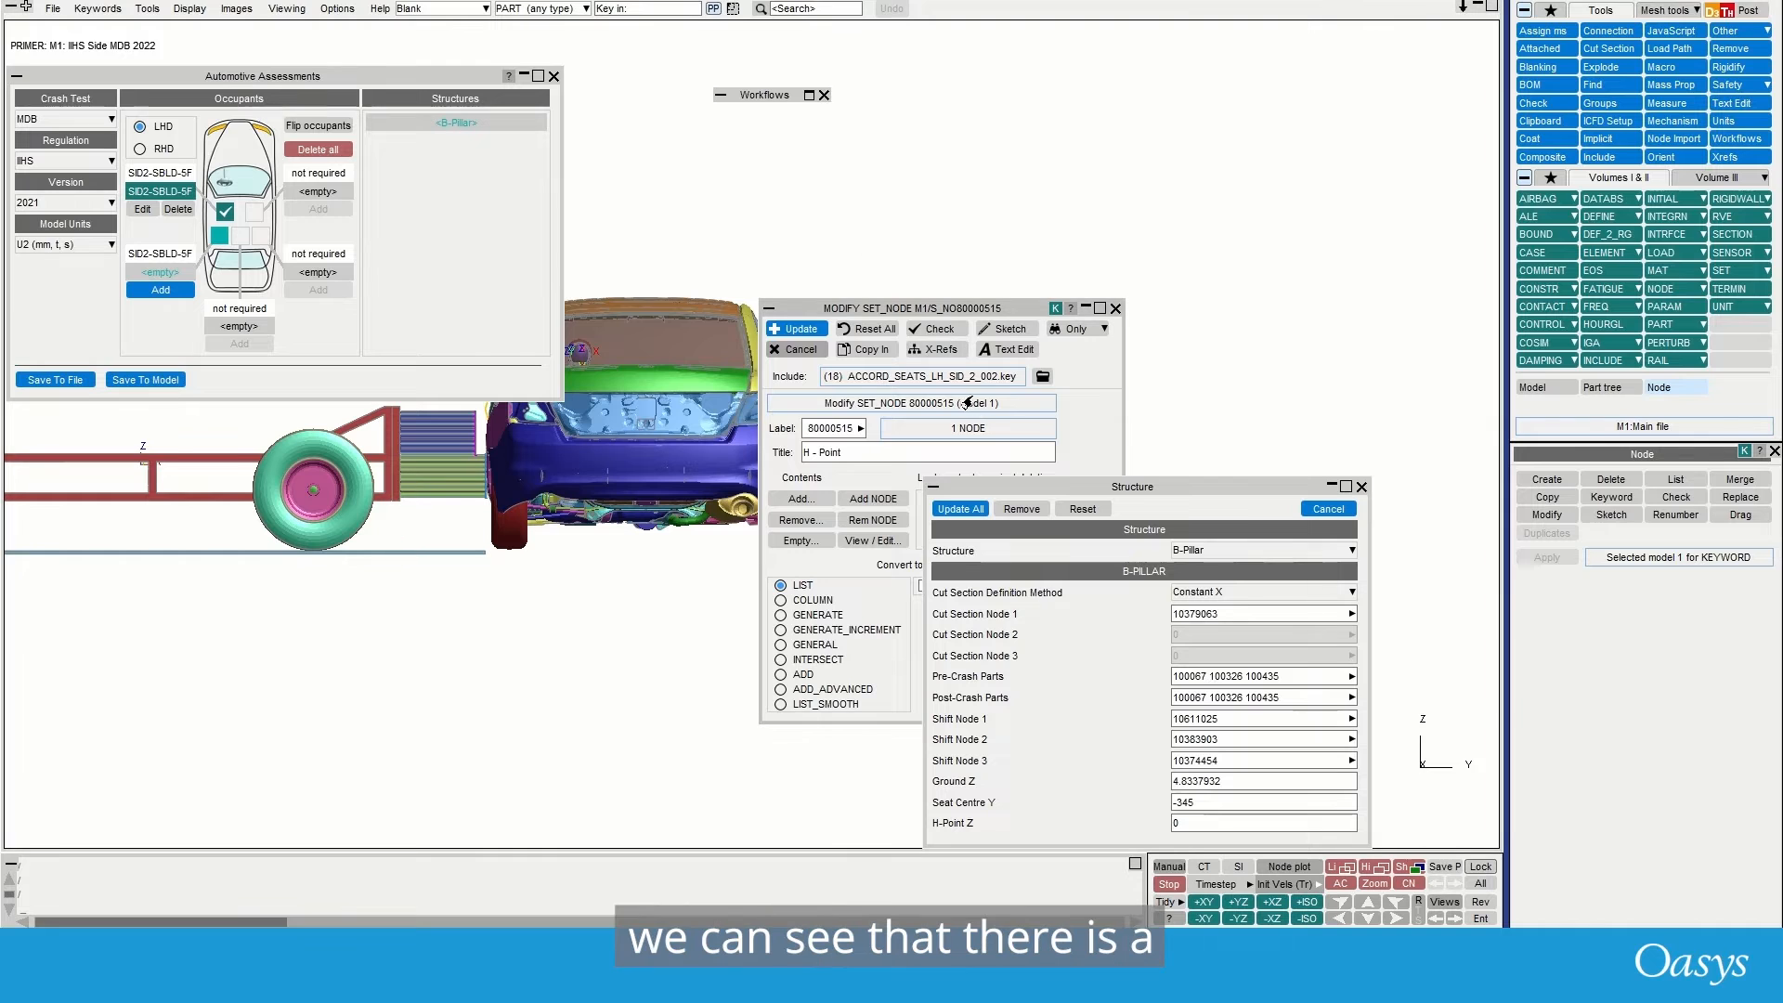
pyautogui.moveTo(965, 307); pyautogui.dragTo(1163, 80)
pyautogui.click(1204, 103)
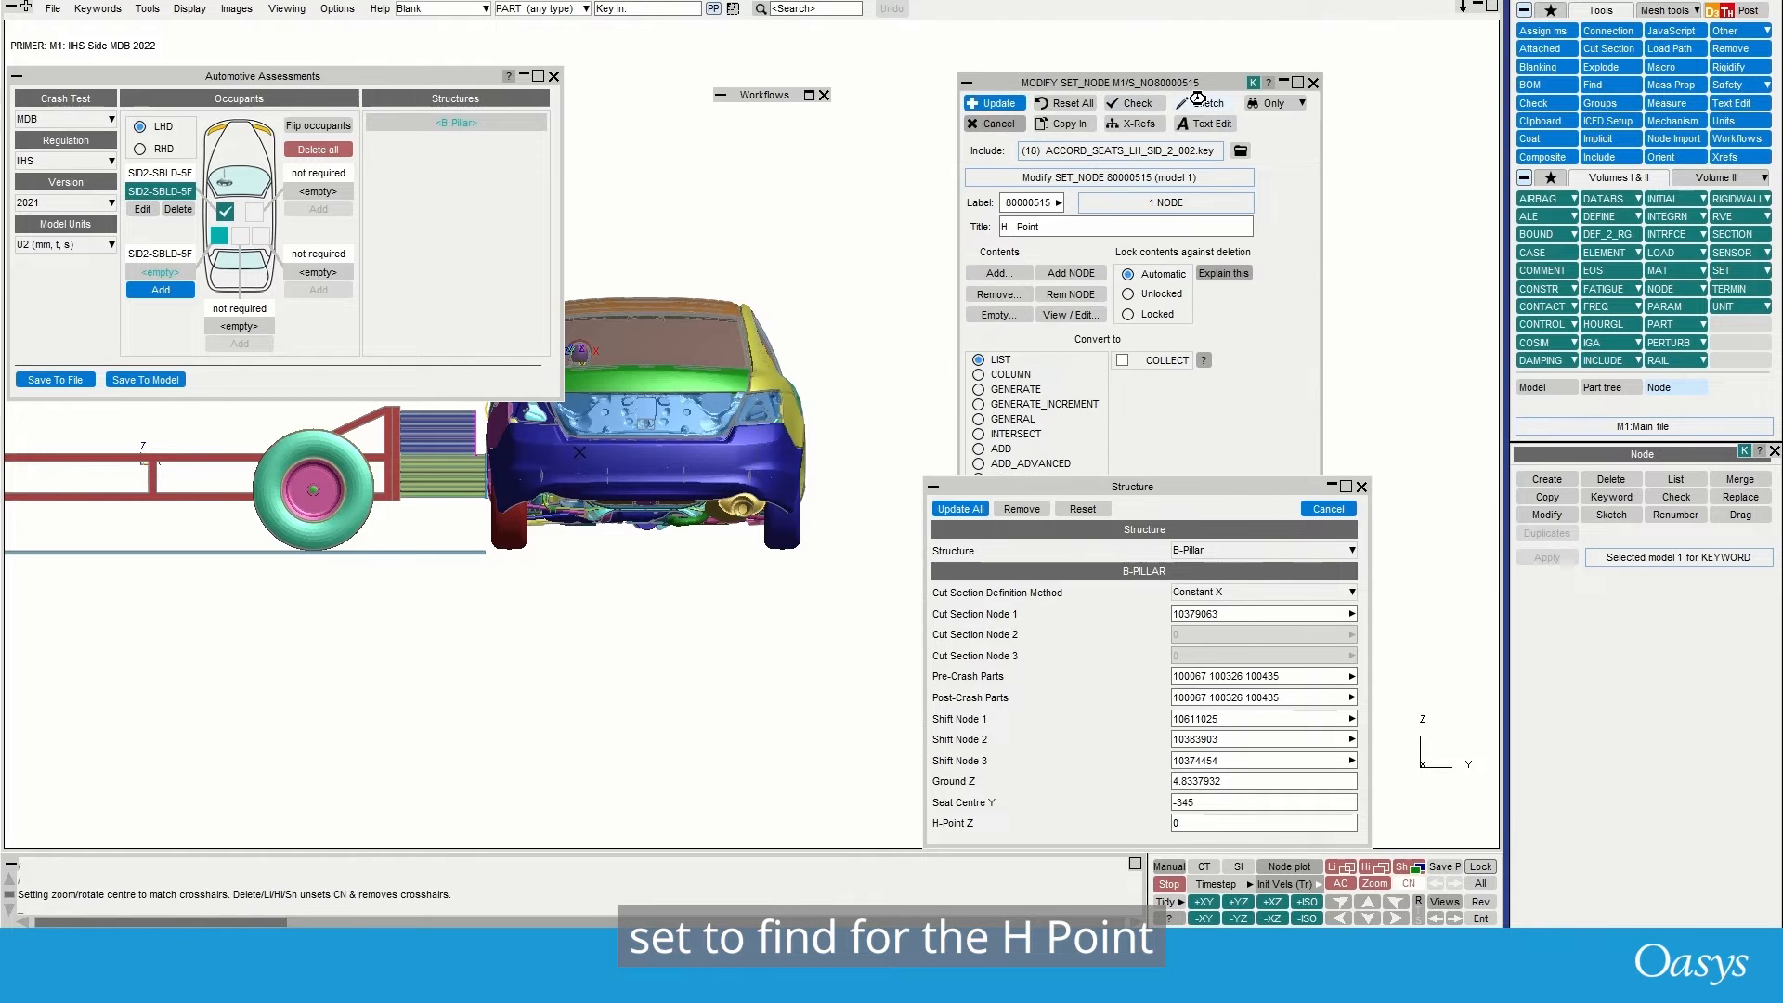
pyautogui.keyDown('shift'); pyautogui.moveTo(723, 489); pyautogui.dragTo(1593, 585); pyautogui.keyUp('shift')
pyautogui.keyDown('shift'); pyautogui.moveTo(535, 462); pyautogui.dragTo(546, 553); pyautogui.keyUp('shift')
pyautogui.scroll(5, 545, 553)
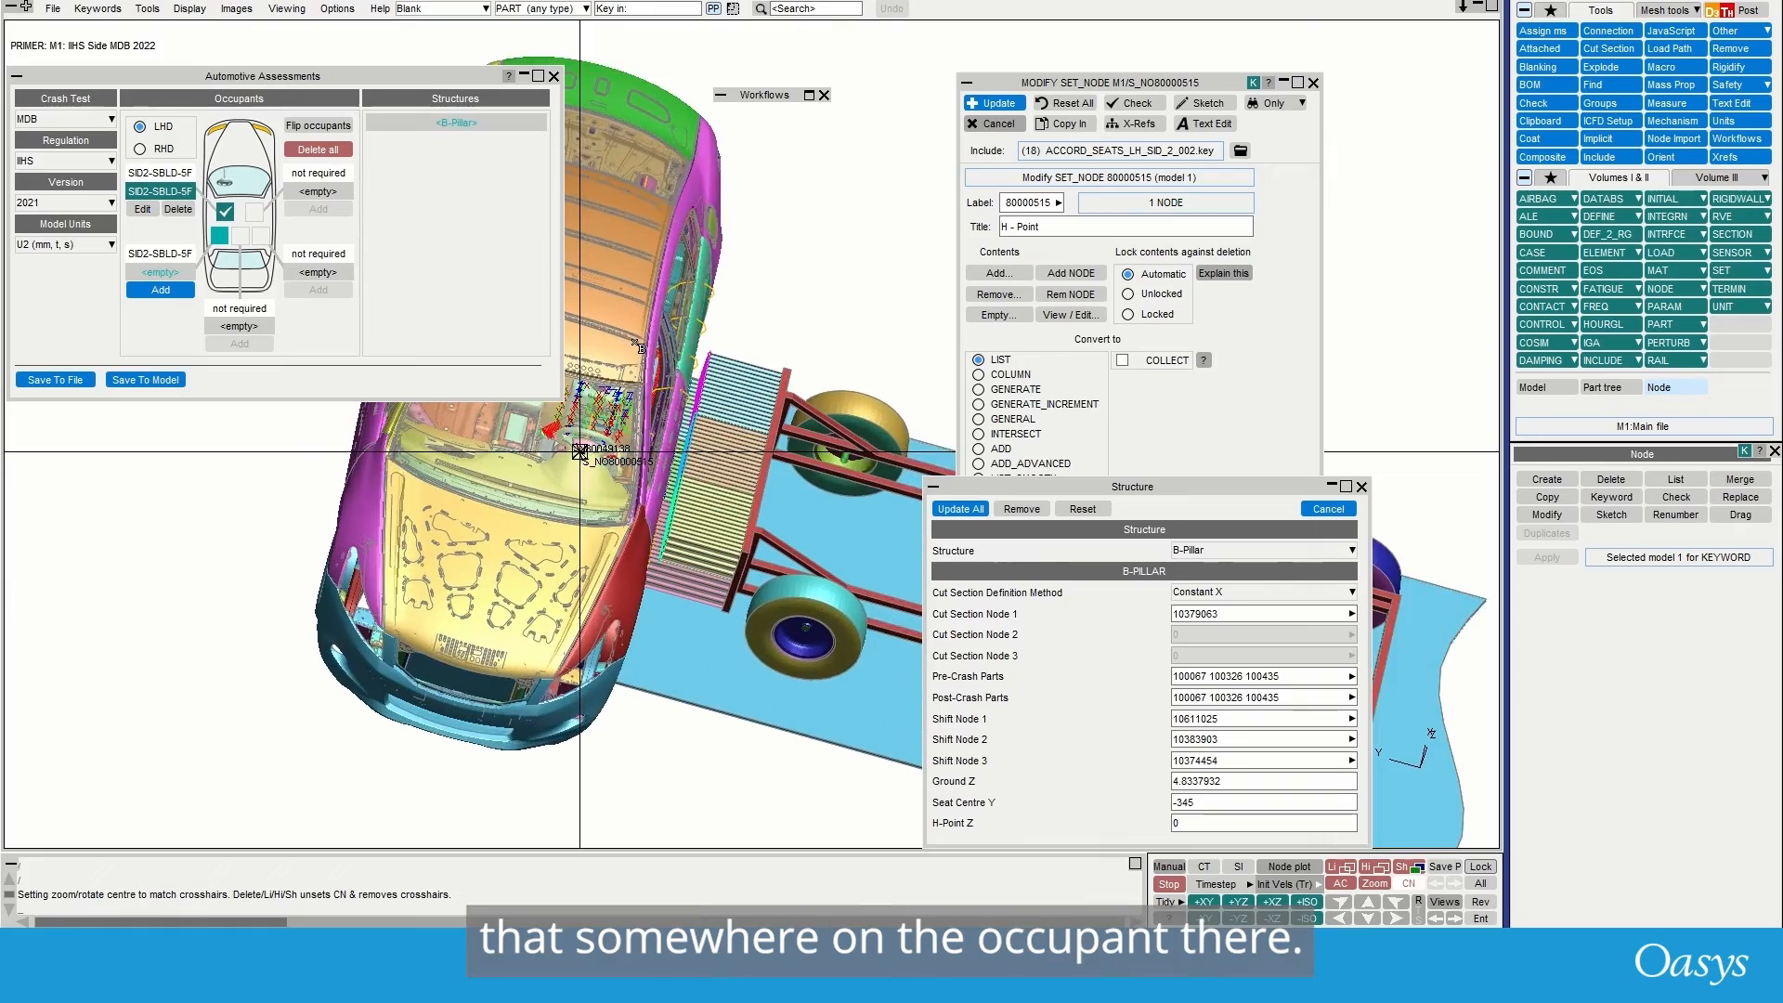
pyautogui.keyDown('shift'); pyautogui.moveTo(546, 553); pyautogui.dragTo(588, 711, button='middle'); pyautogui.keyUp('shift')
pyautogui.keyDown('shift'); pyautogui.moveTo(588, 712); pyautogui.dragTo(437, 618); pyautogui.keyUp('shift')
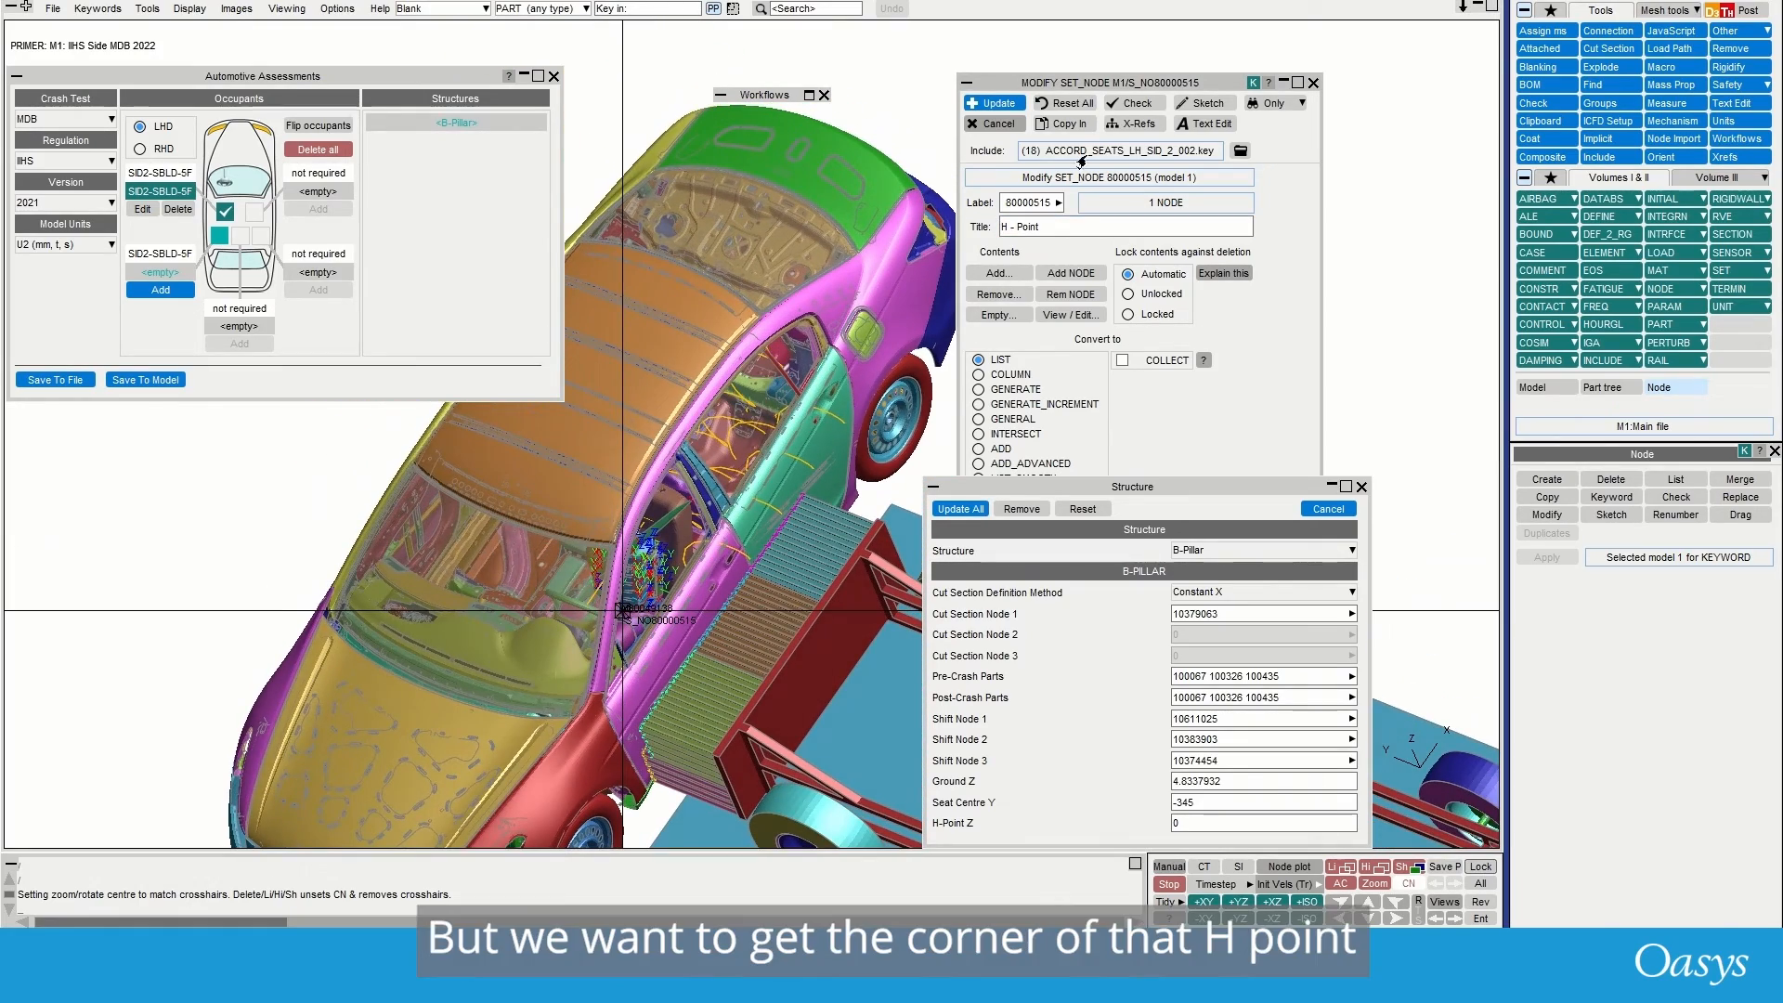
# - Open node 80049138 from the H - Point set's contents and copy its Z coordinate, 567.39709, into H-Point Z
pyautogui.moveTo(1109, 82); pyautogui.dragTo(1108, 45)
pyautogui.click(1054, 281)
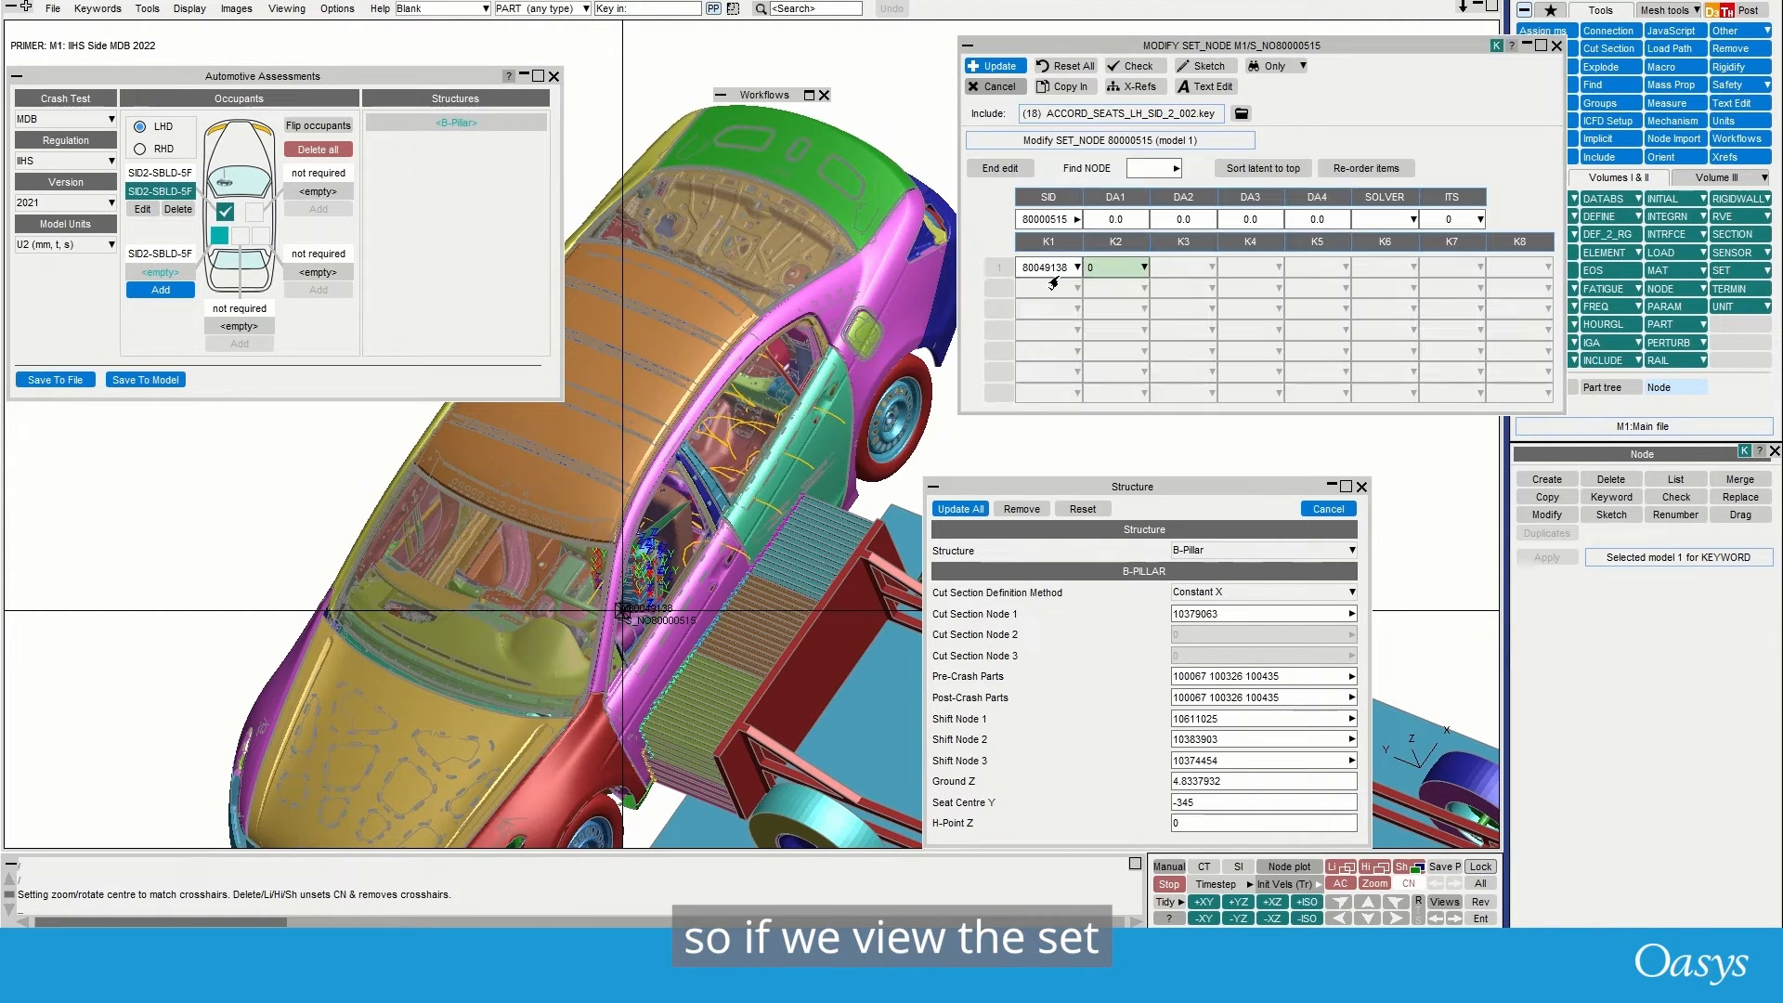
pyautogui.click(1045, 266)
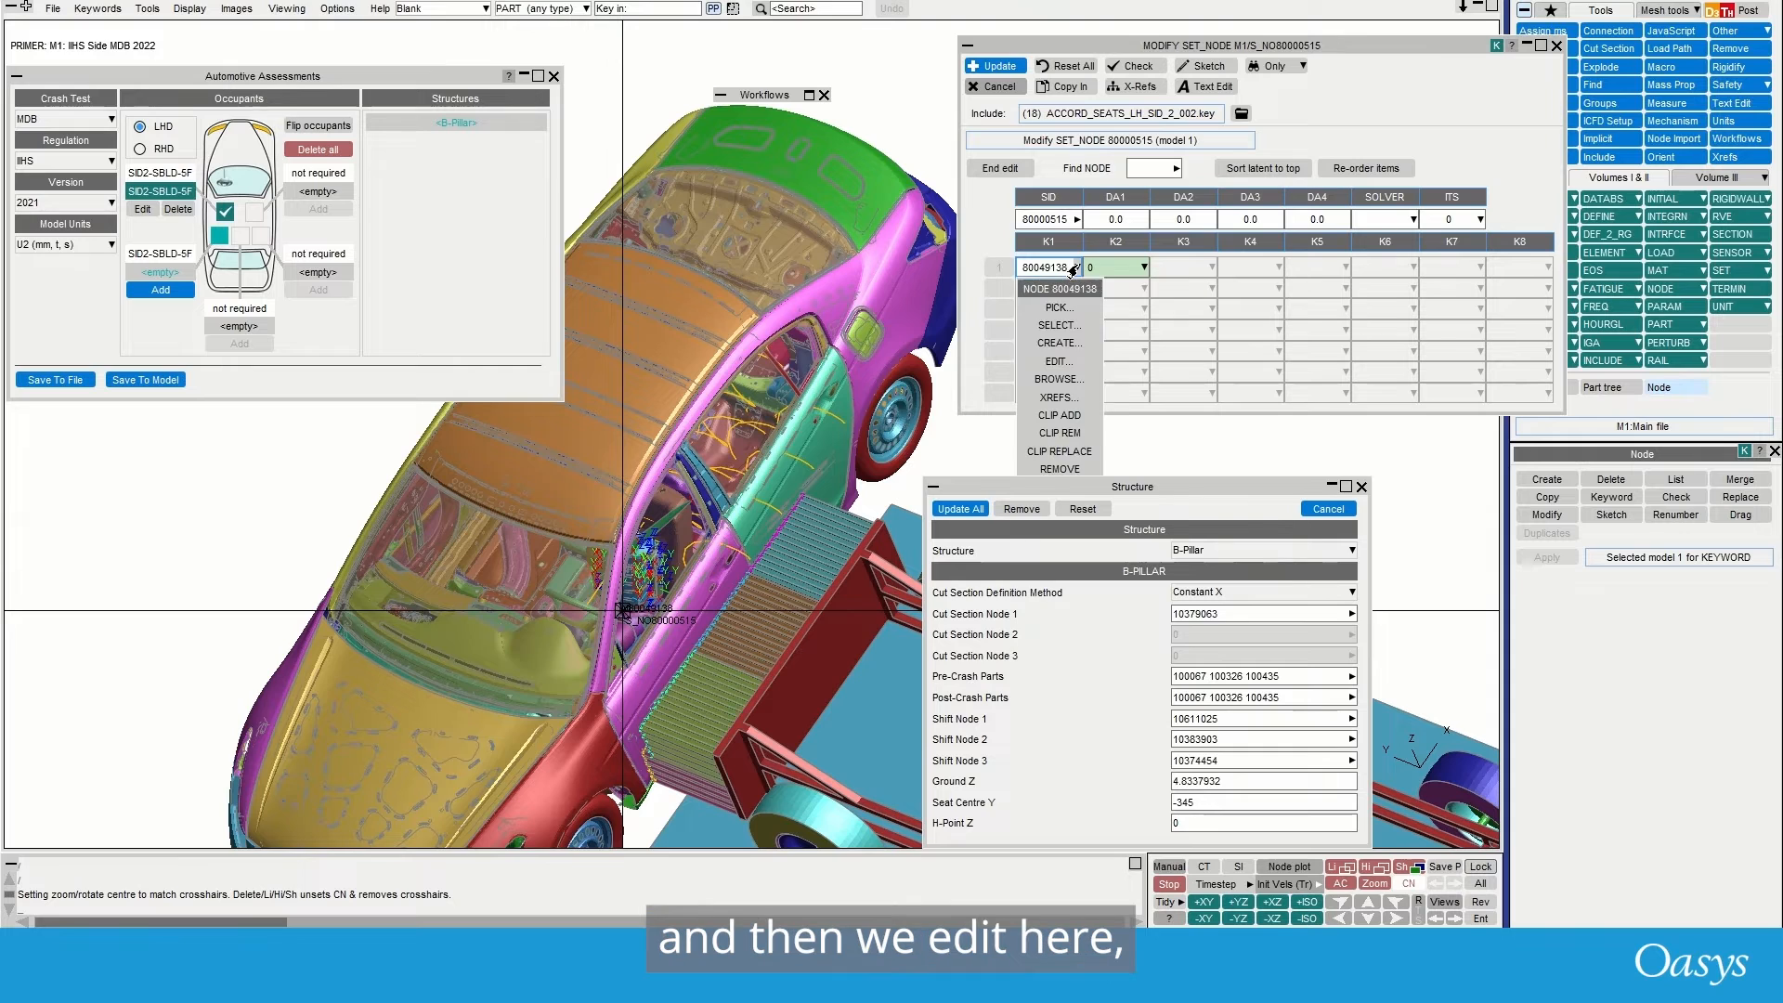
pyautogui.click(1051, 364)
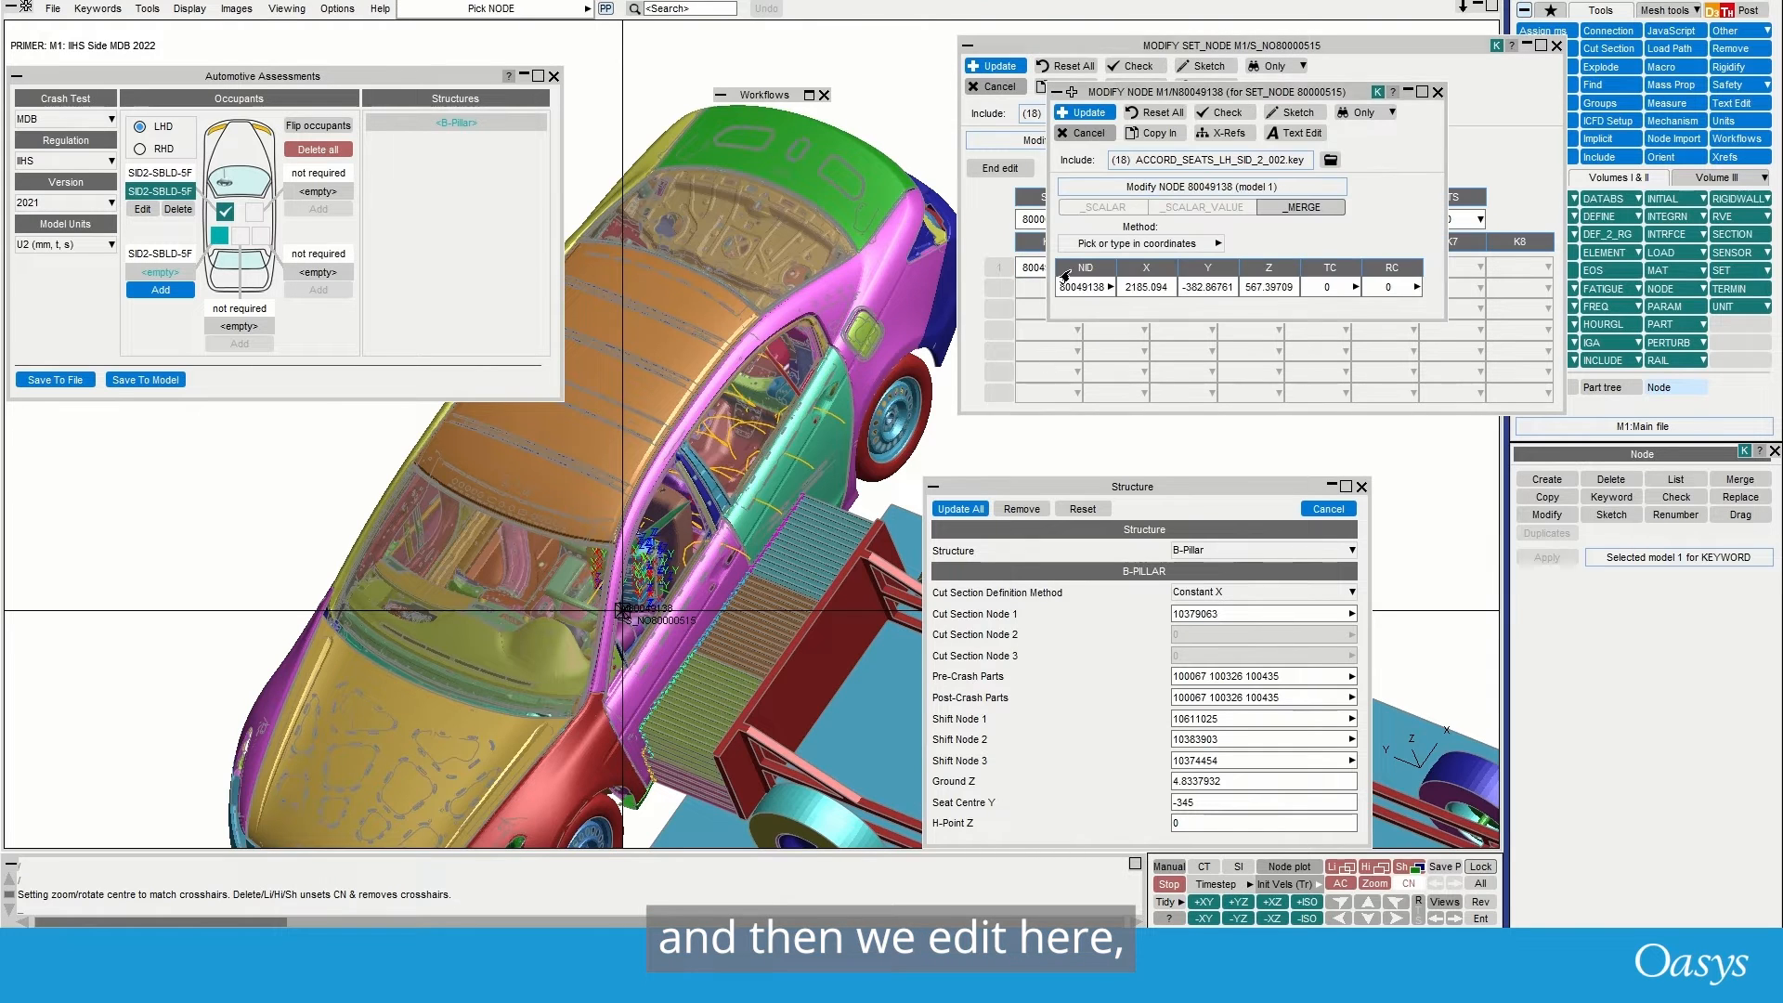
pyautogui.moveTo(1241, 289); pyautogui.dragTo(1293, 290)
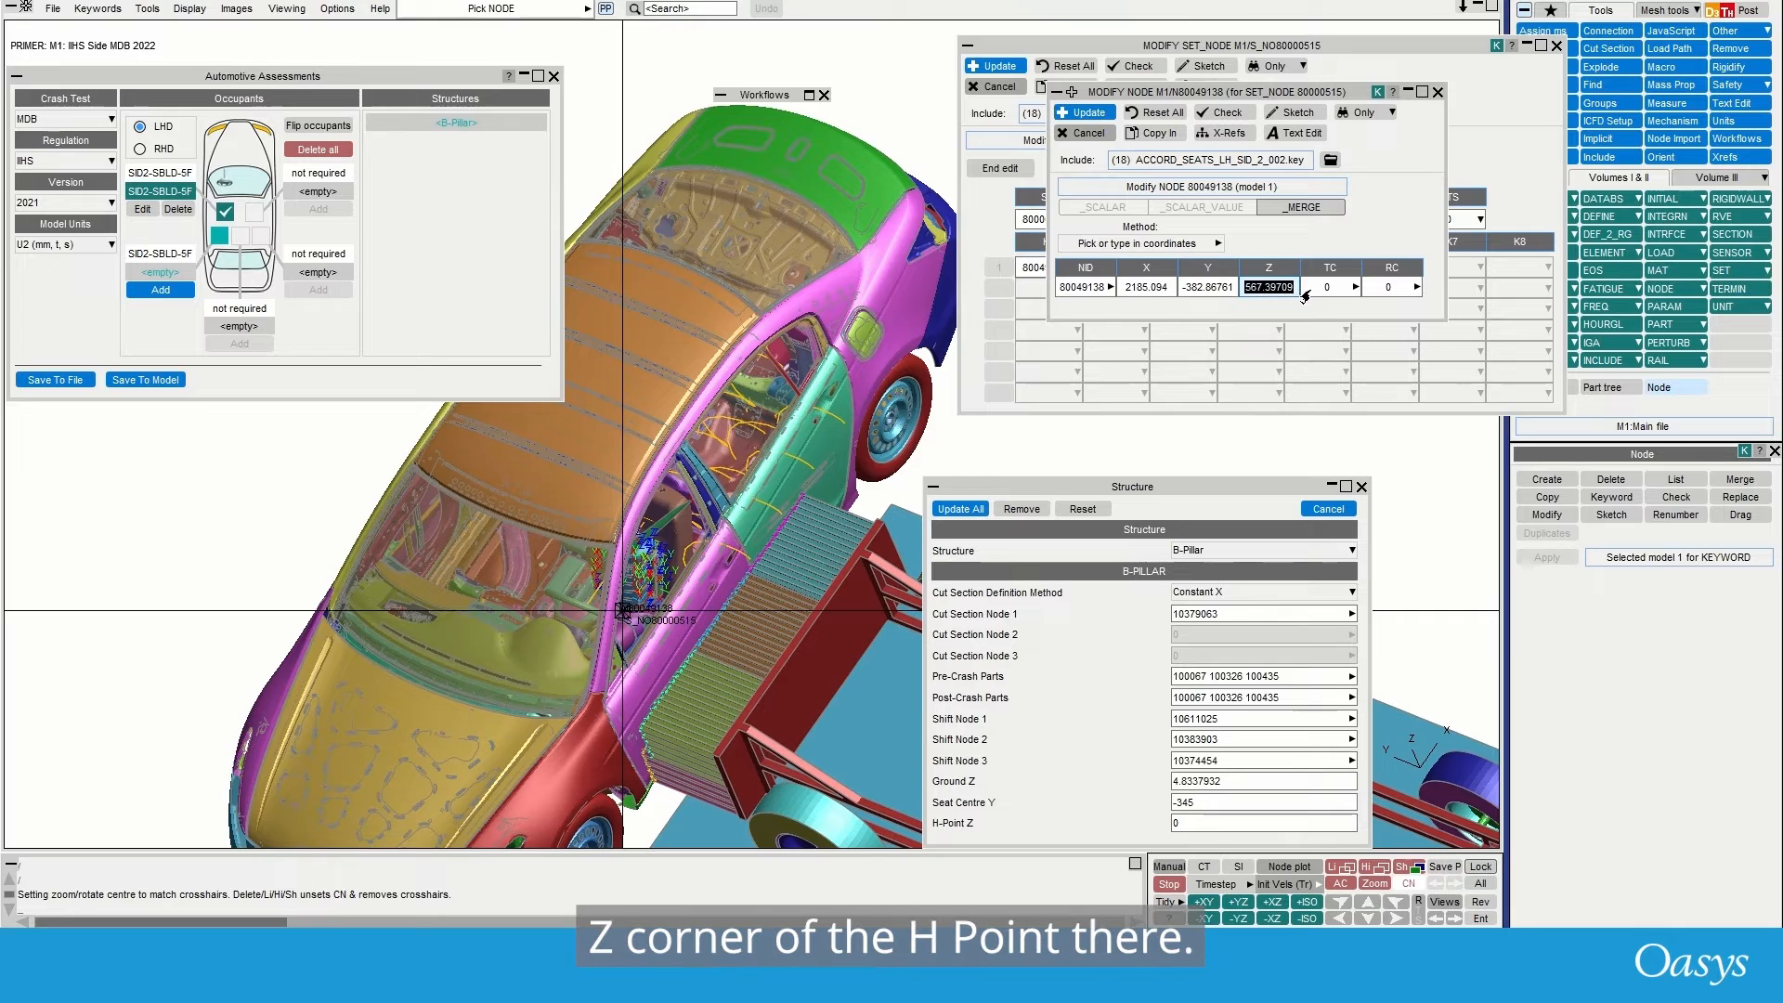
pyautogui.doubleClick(1176, 823)
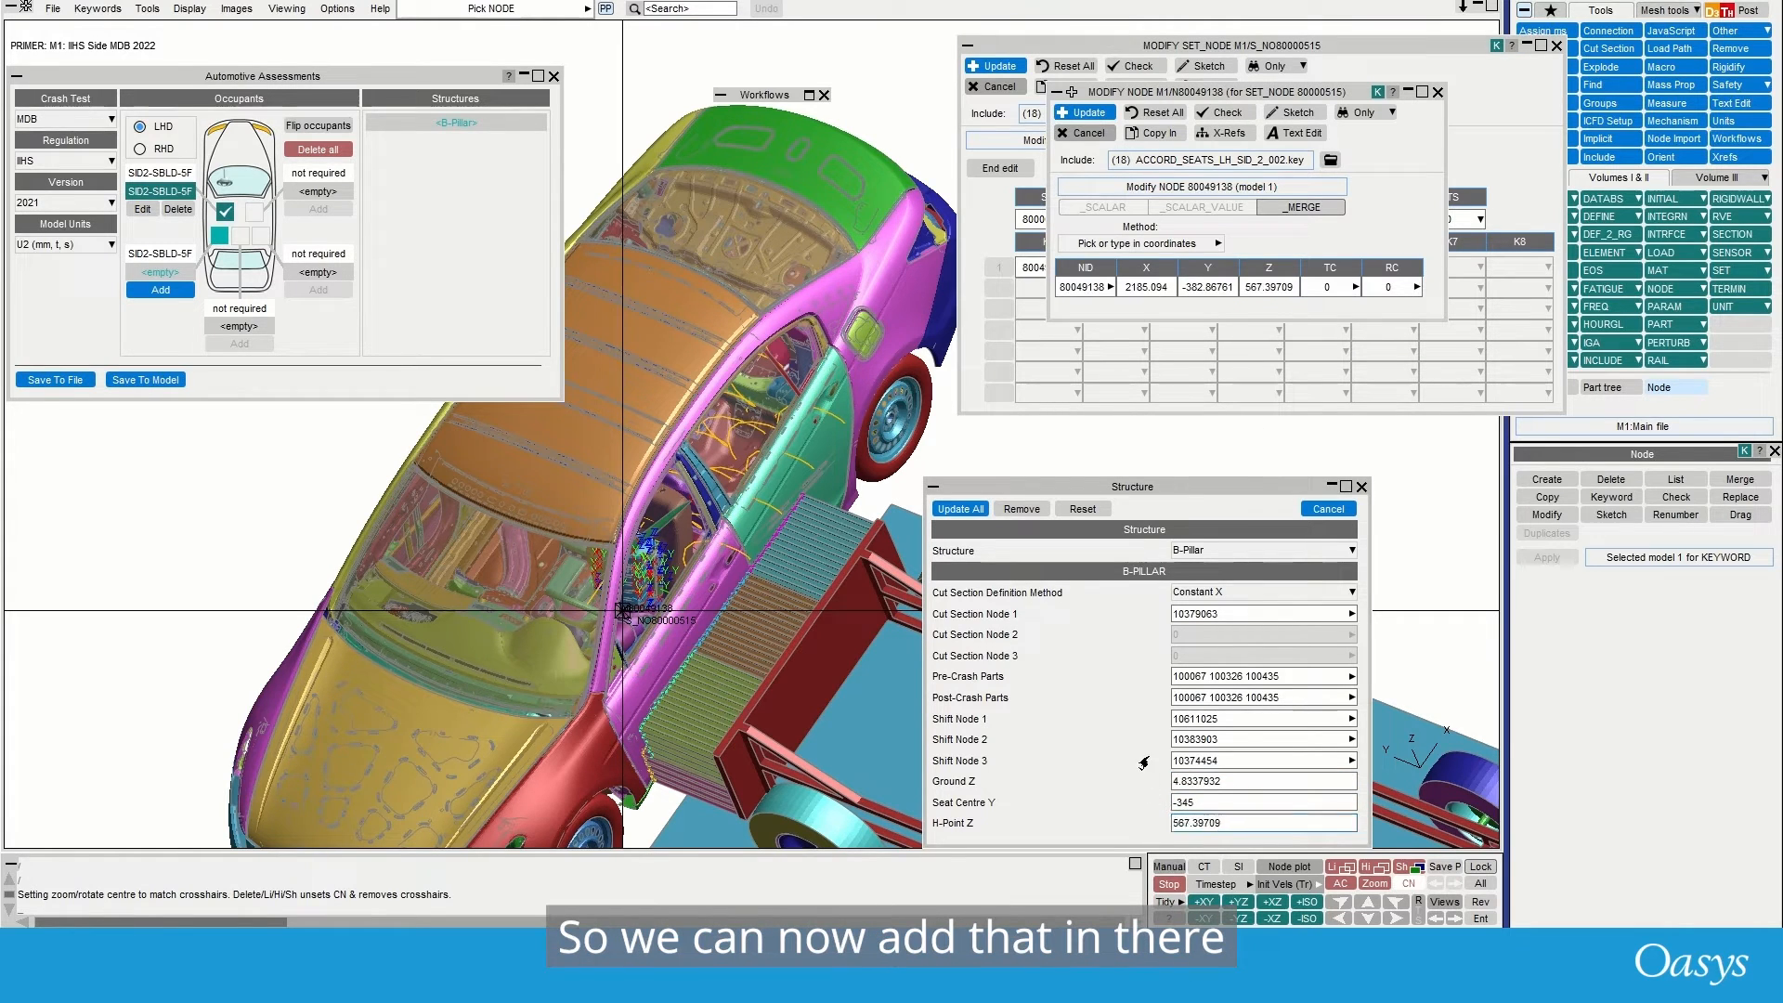
# - Close the node and set editors and update all structures with the completed B-pillar definition
pyautogui.click(1010, 88)
pyautogui.moveTo(1019, 489); pyautogui.dragTo(864, 232)
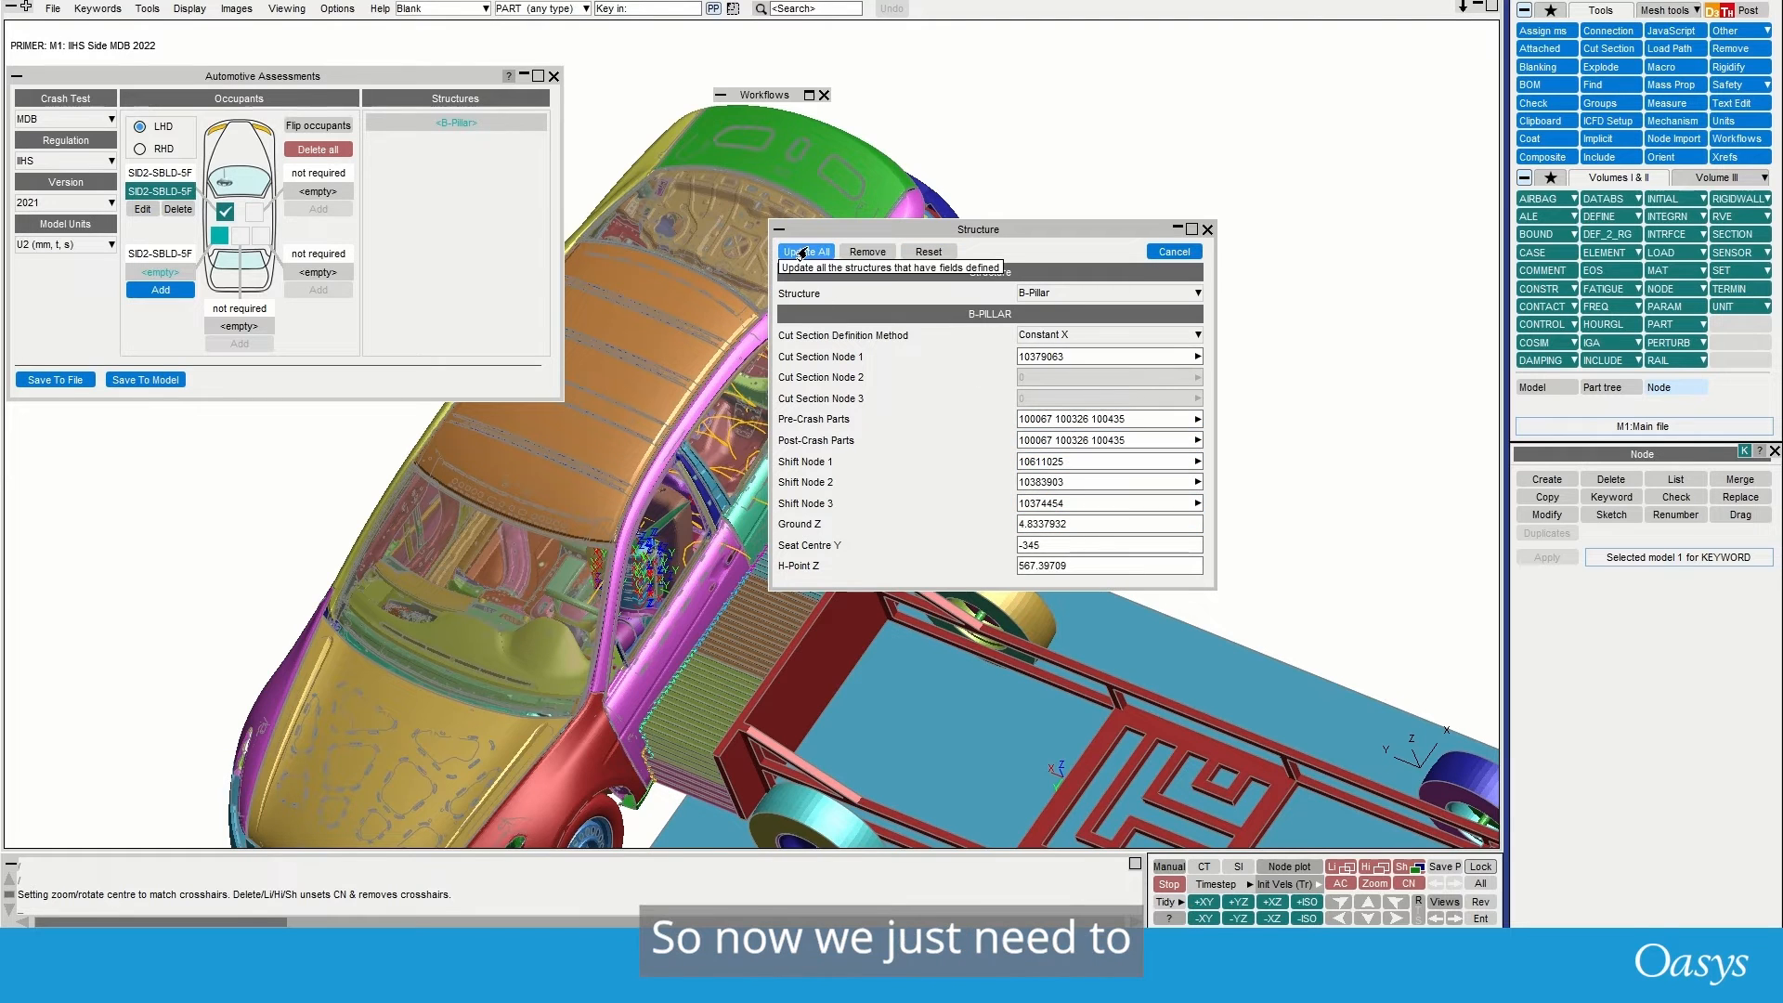
pyautogui.click(805, 255)
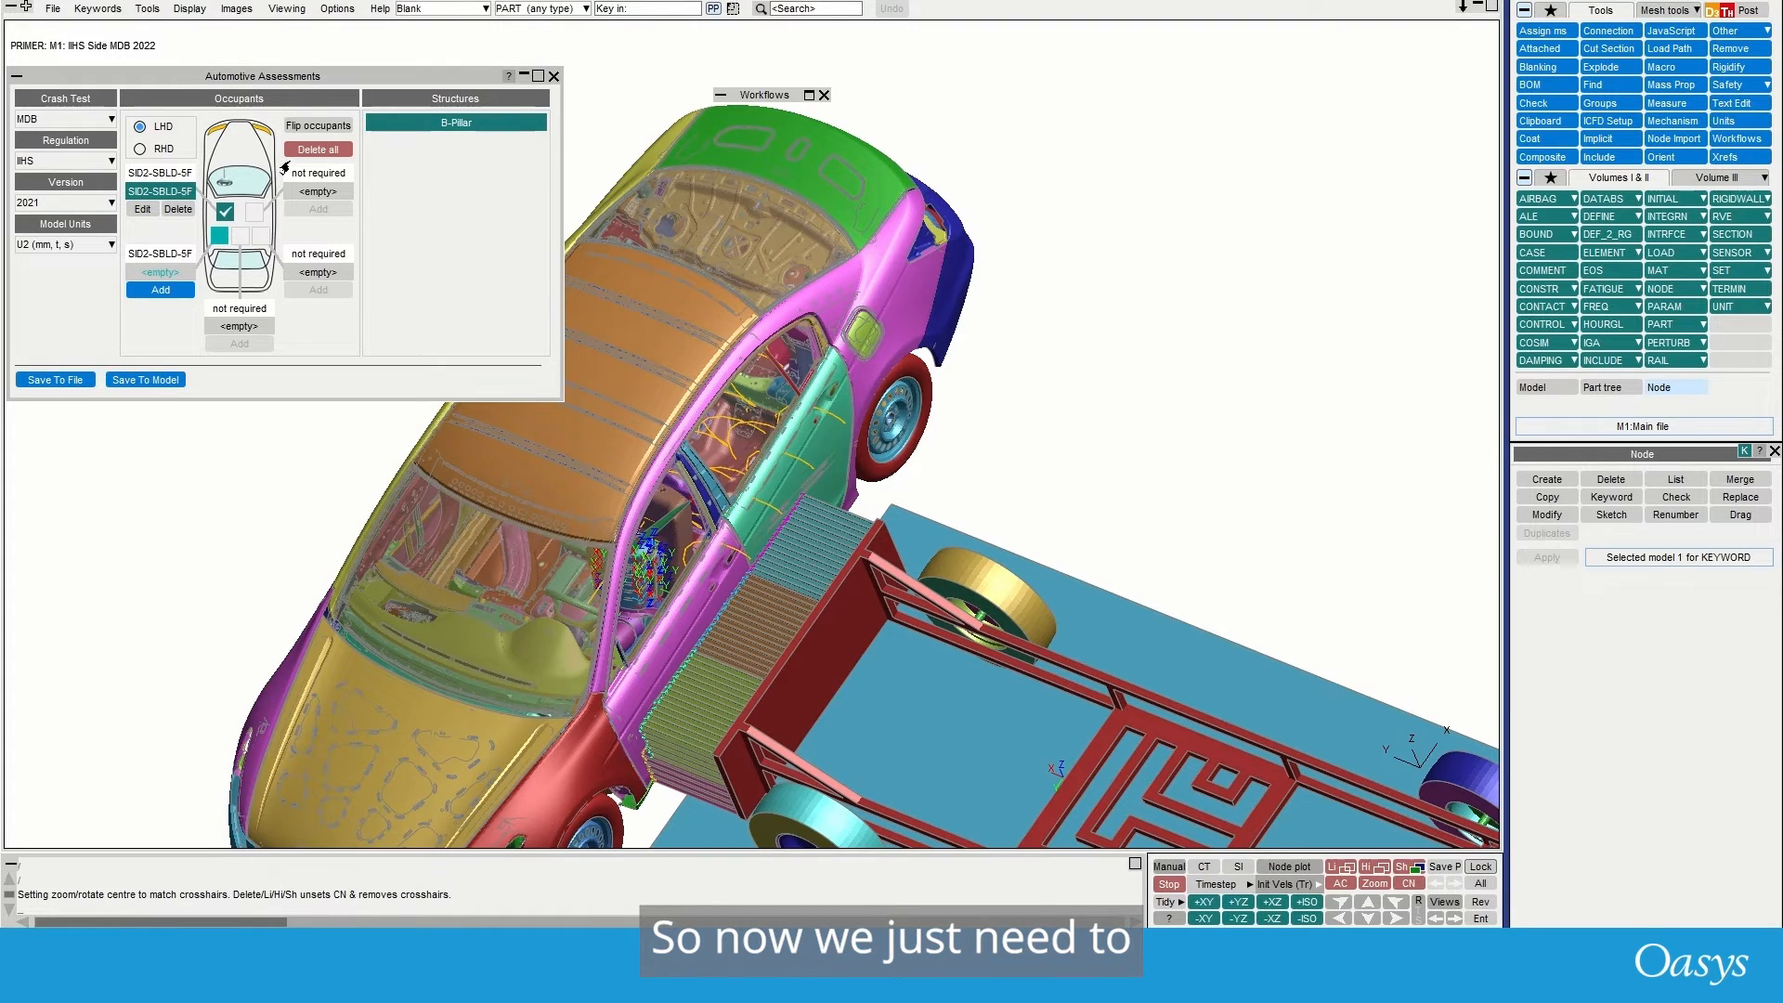
# - Save the workflow data as wf_IIHS_MDB_2021.json in the IIHS_MDB_2021 folder, basing the name on the main keyword file
pyautogui.click(51, 381)
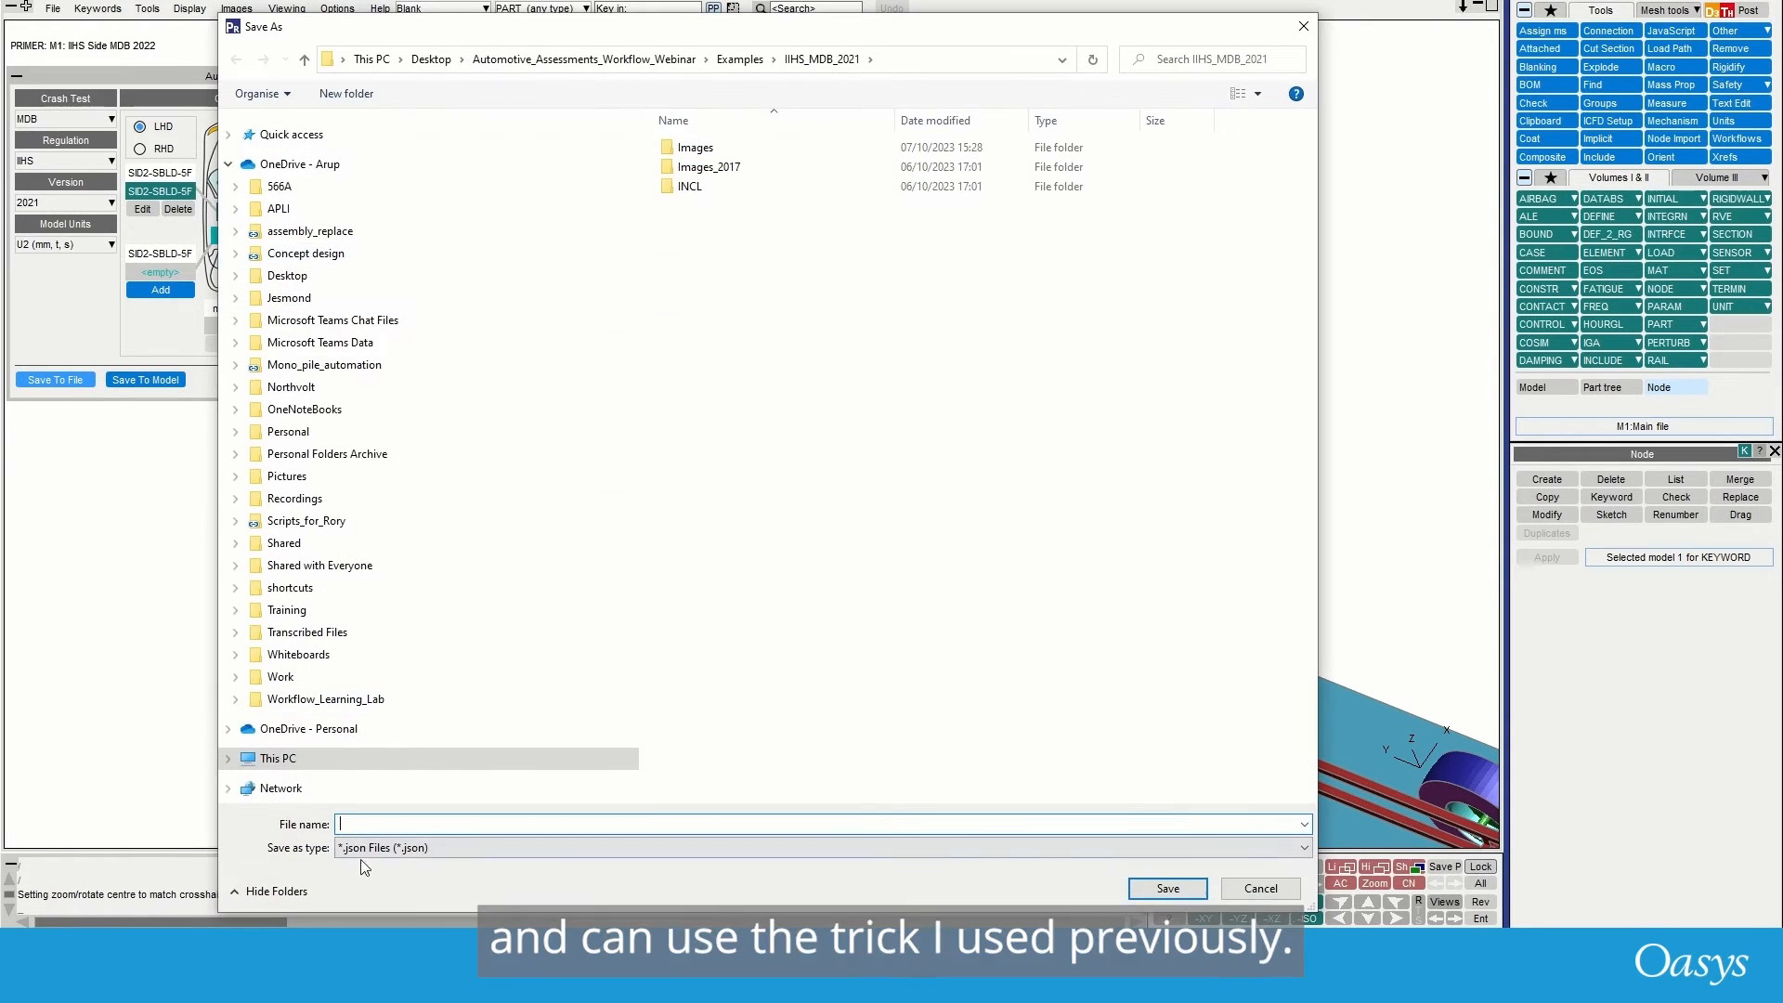
pyautogui.click(390, 850)
pyautogui.click(394, 884)
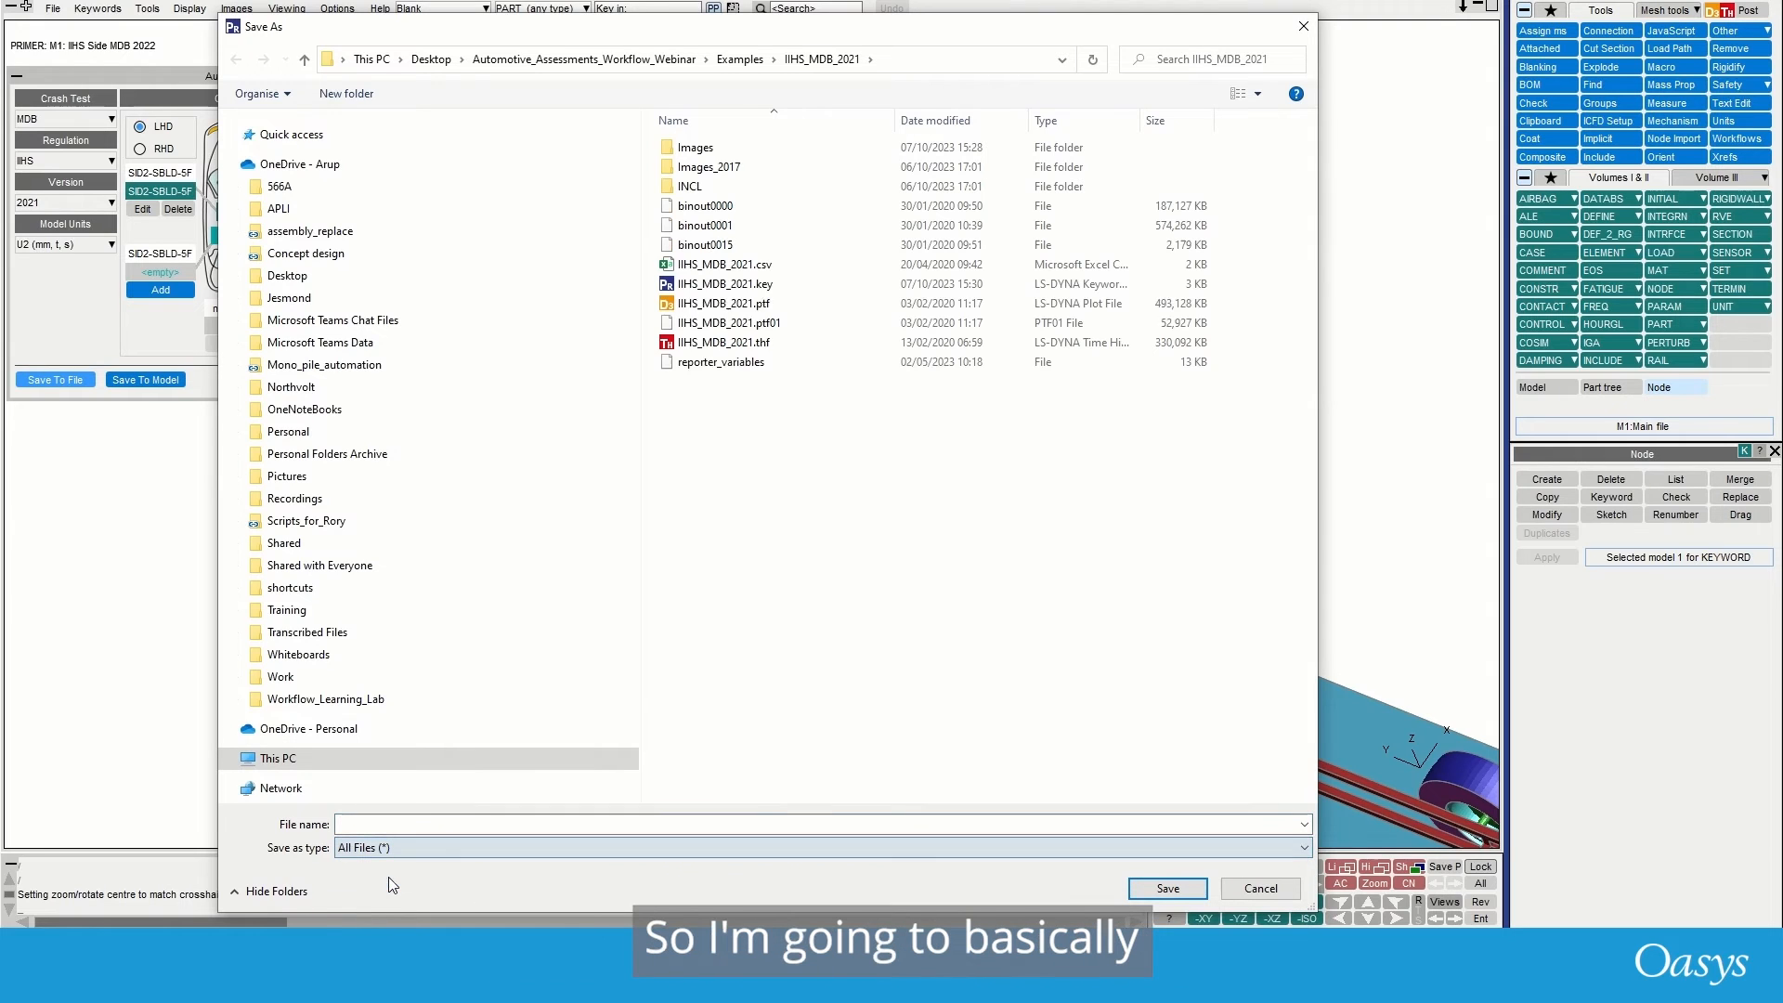
pyautogui.click(710, 286)
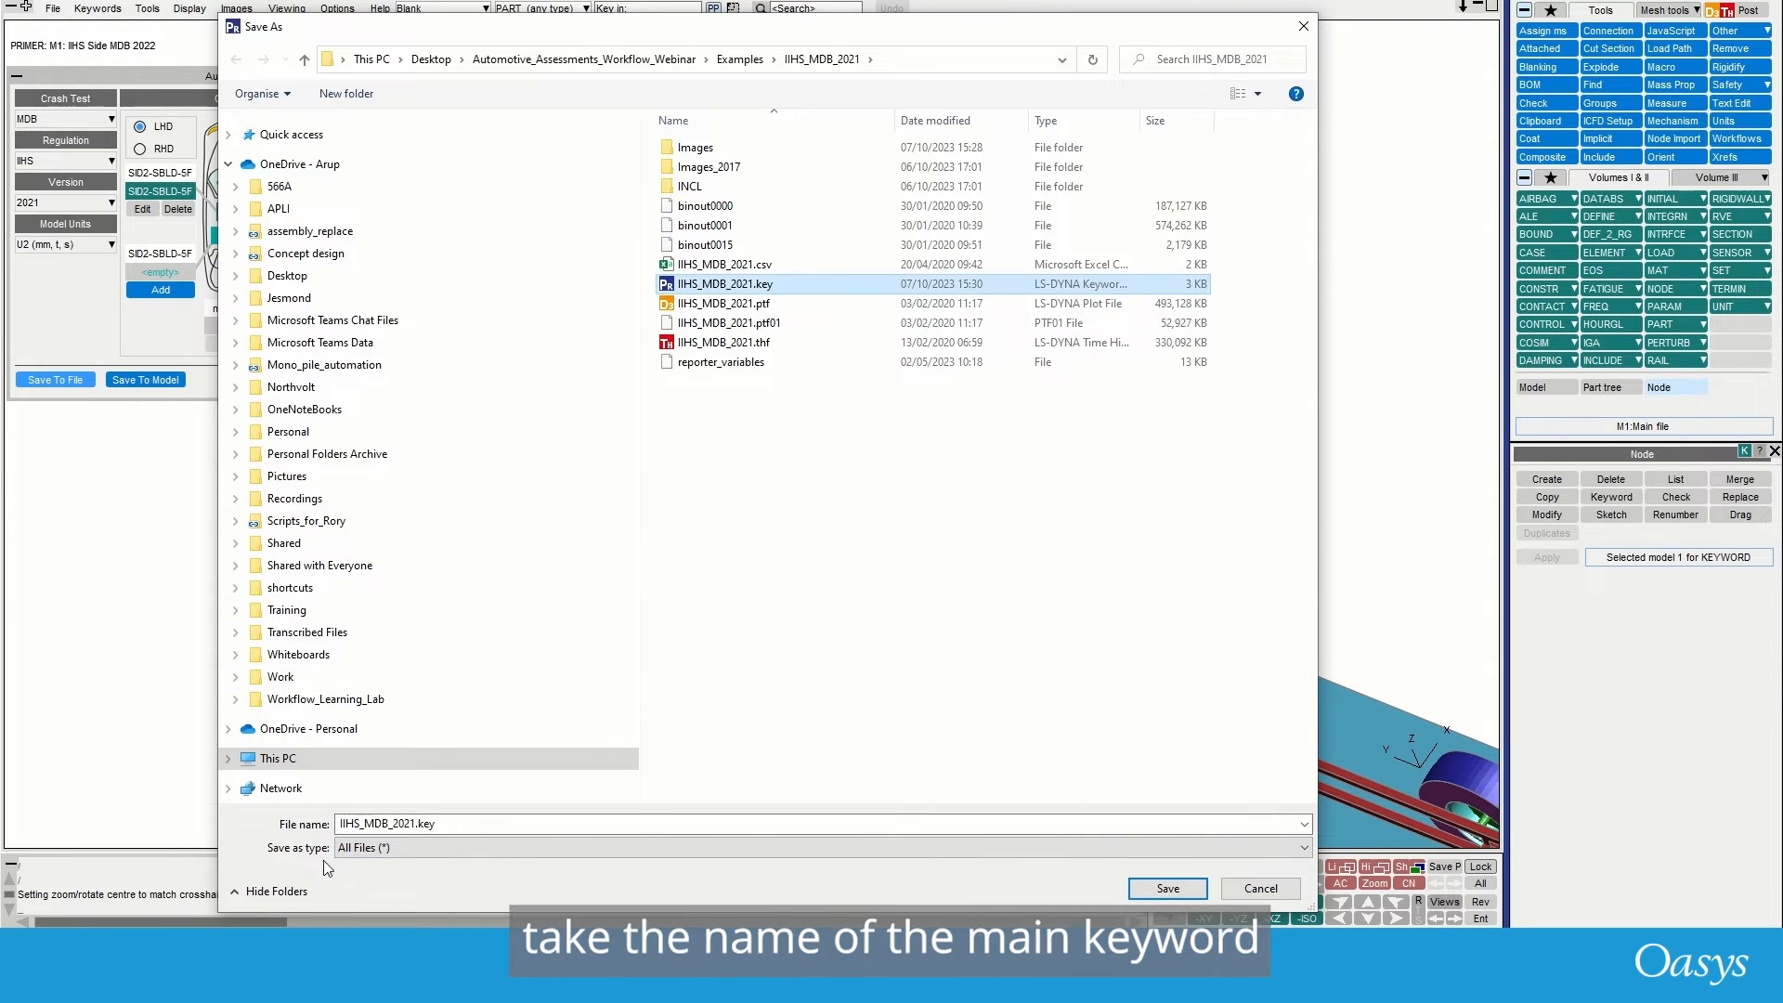
pyautogui.click(353, 826)
pyautogui.press('Home')
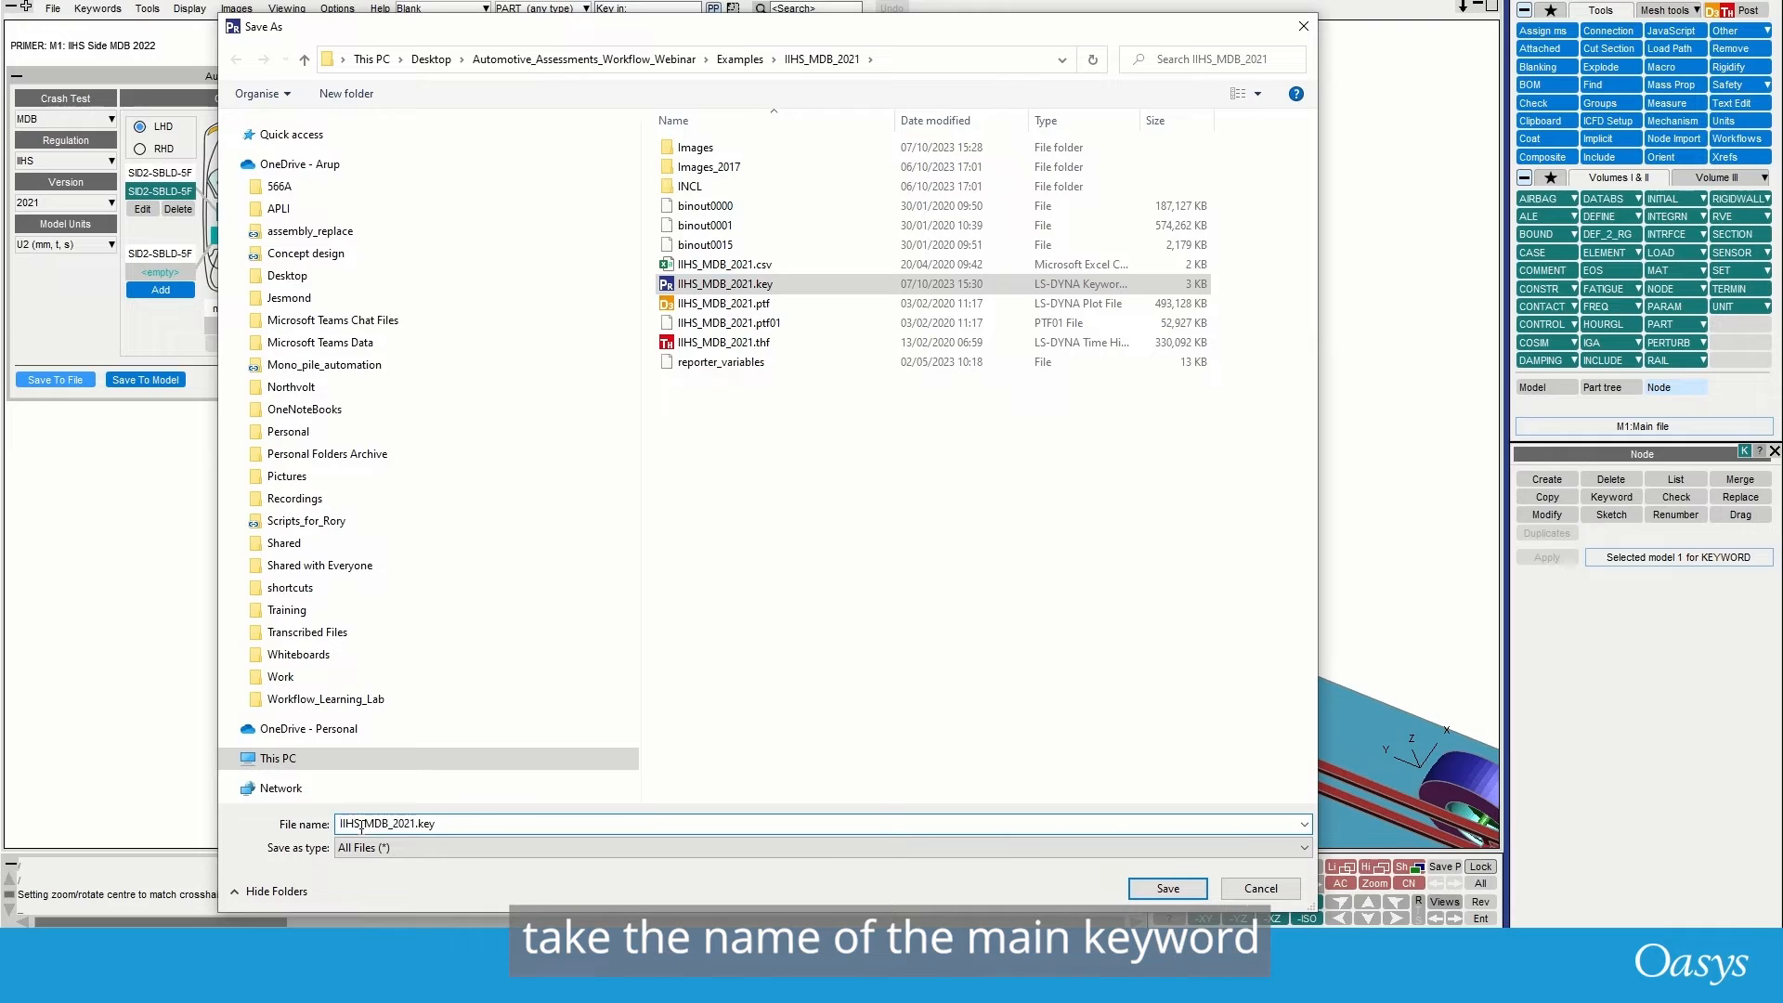
pyautogui.write('wf_')
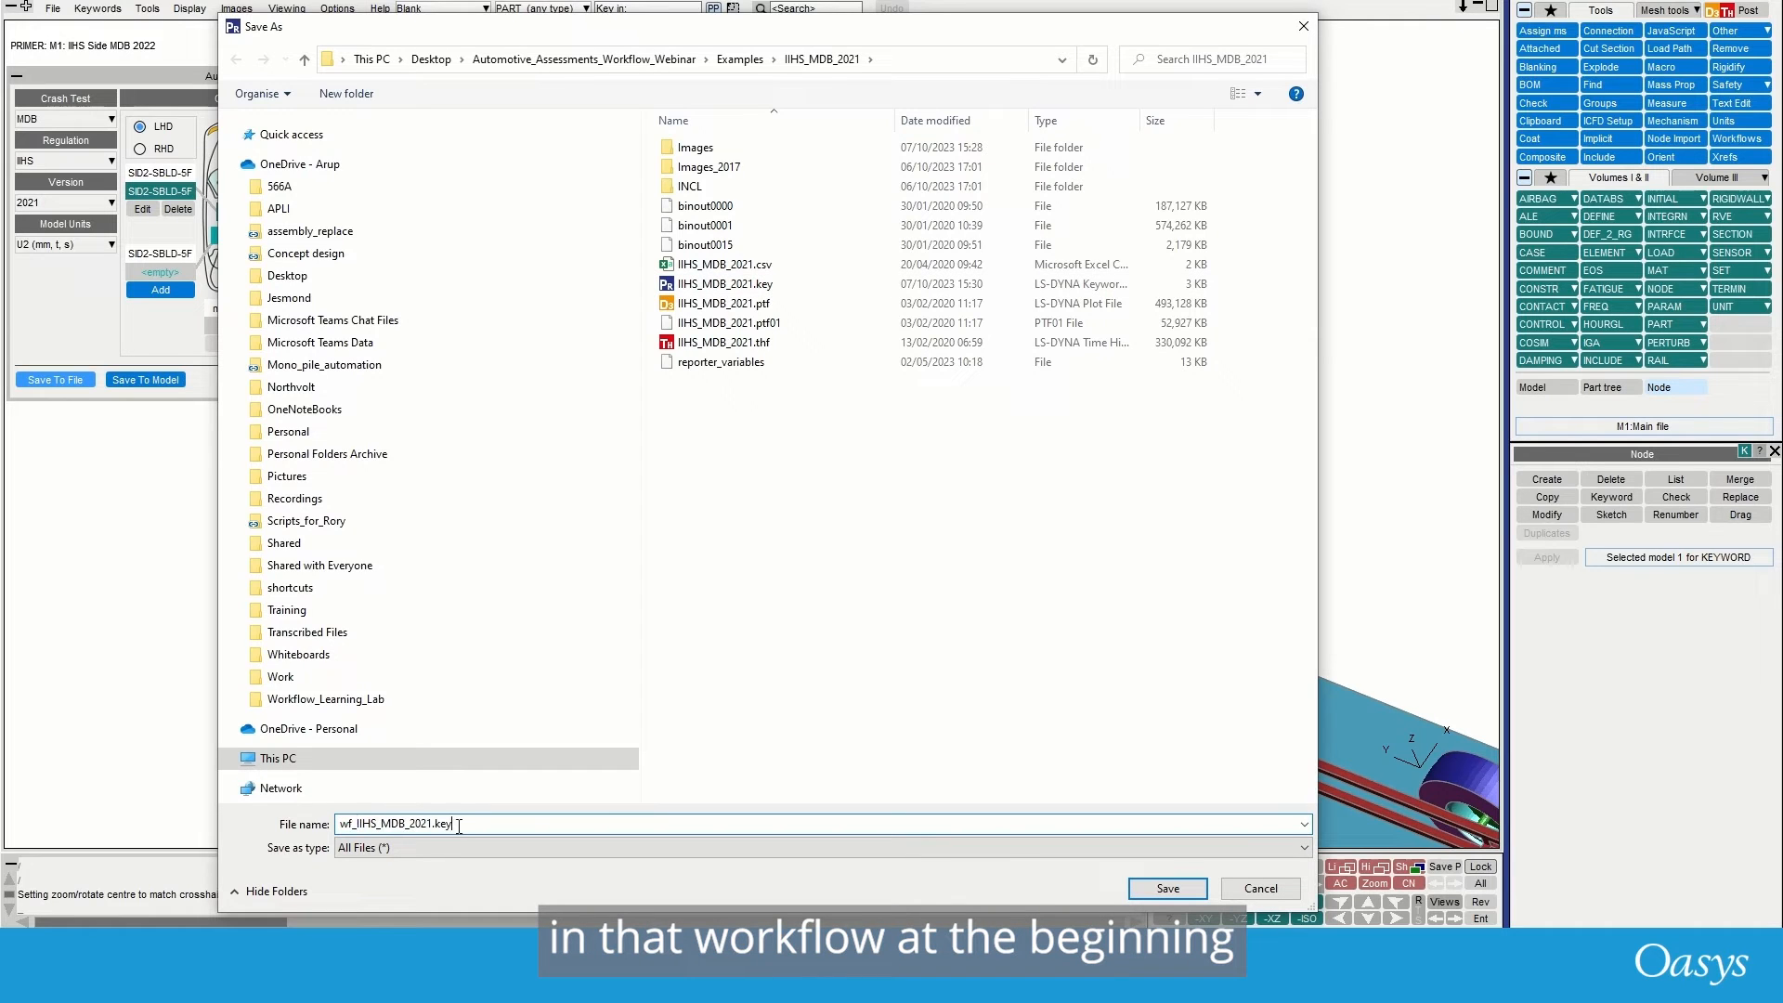
pyautogui.press('BackSpace')
pyautogui.press('BackSpace')
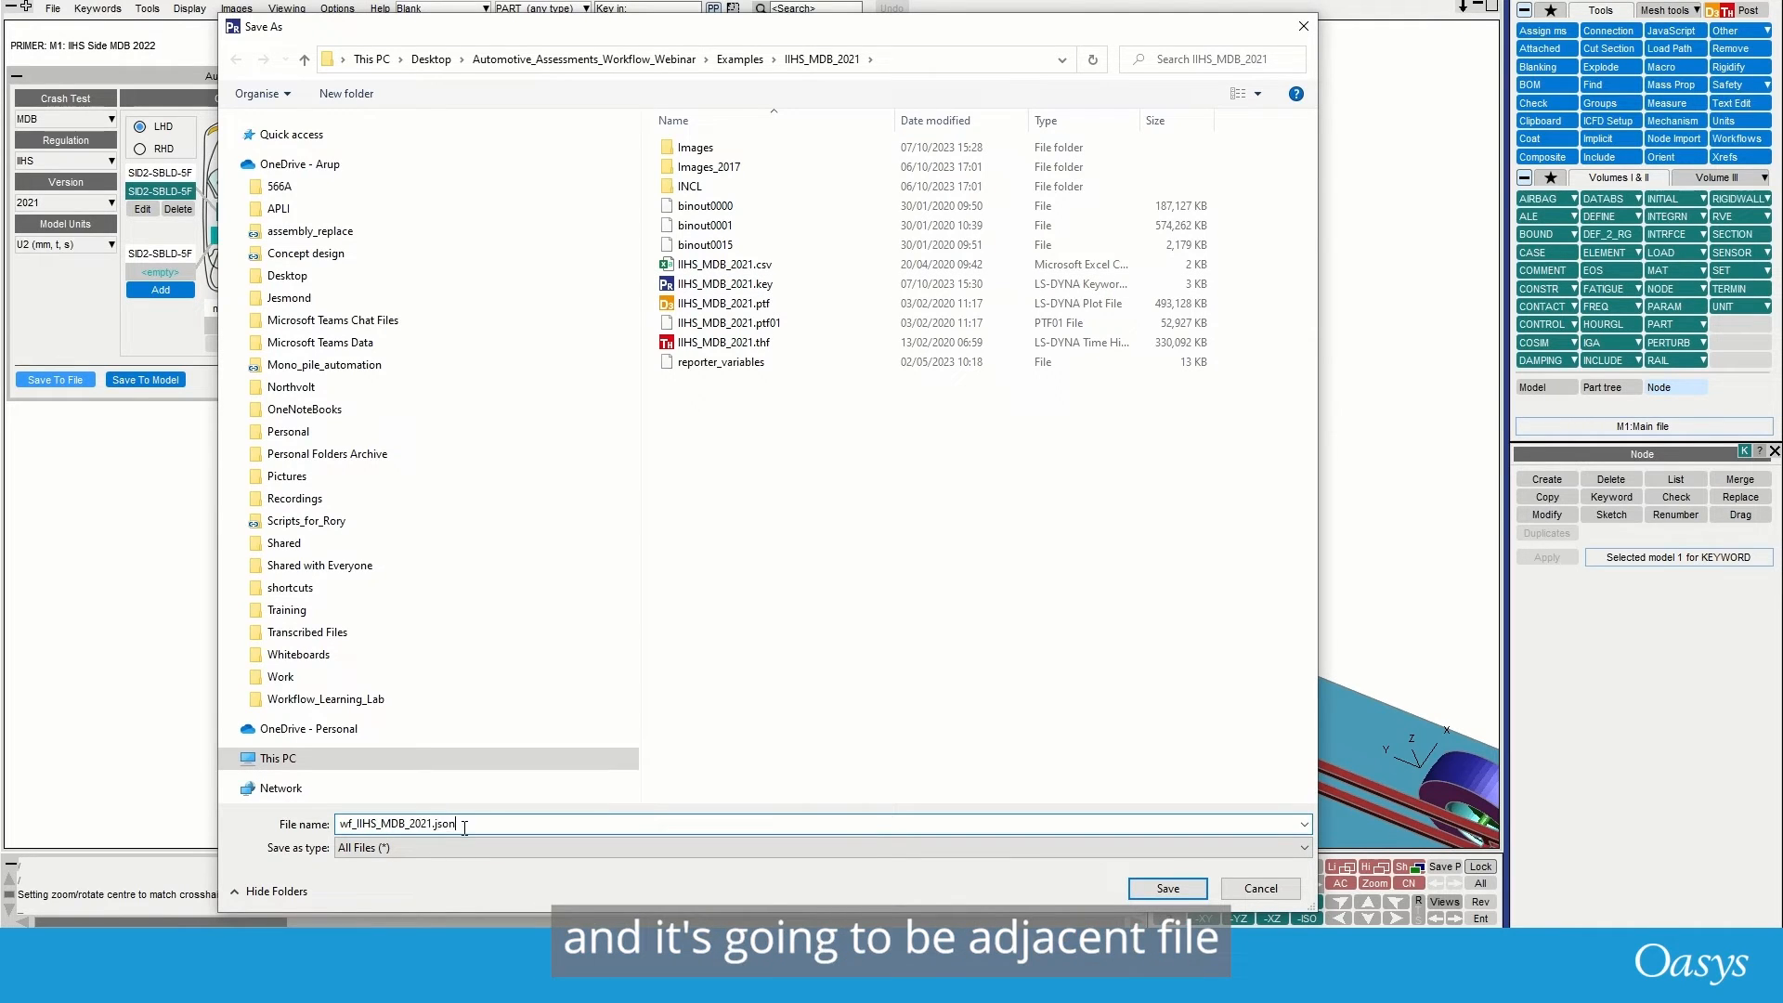
pyautogui.write('json')
pyautogui.press('Return')
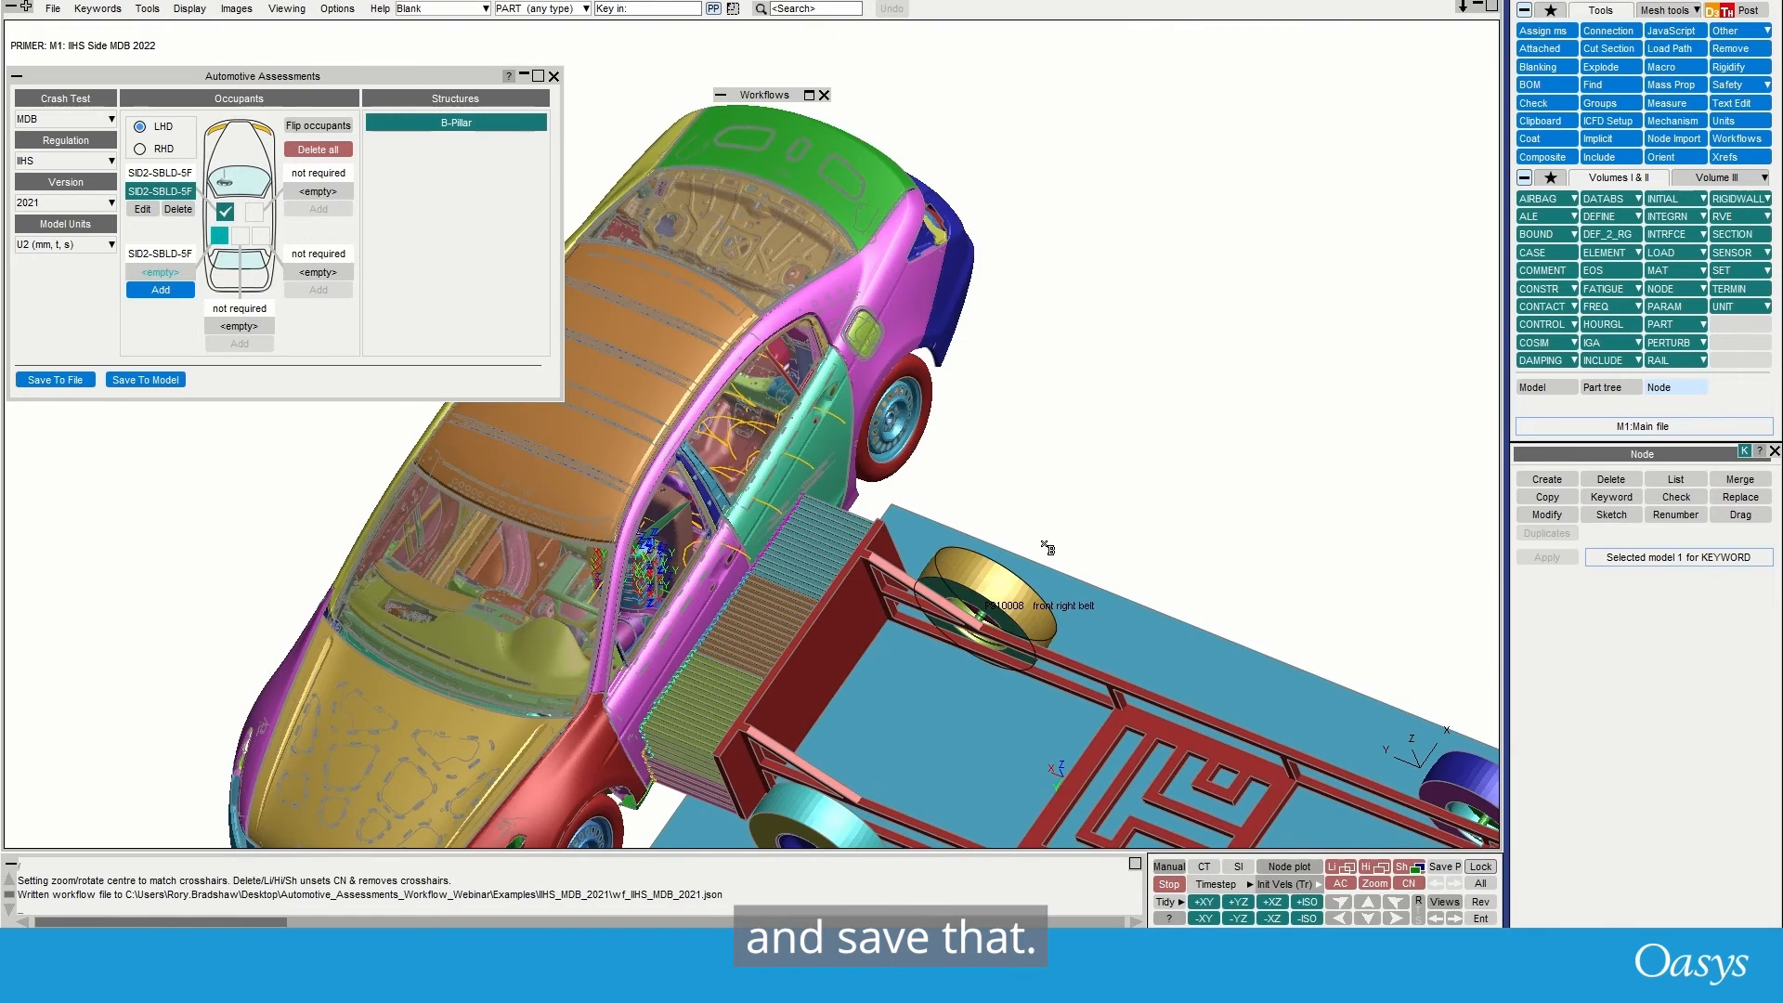
# - Open post-processing for model M1 and start T/HIS
pyautogui.click(1725, 12)
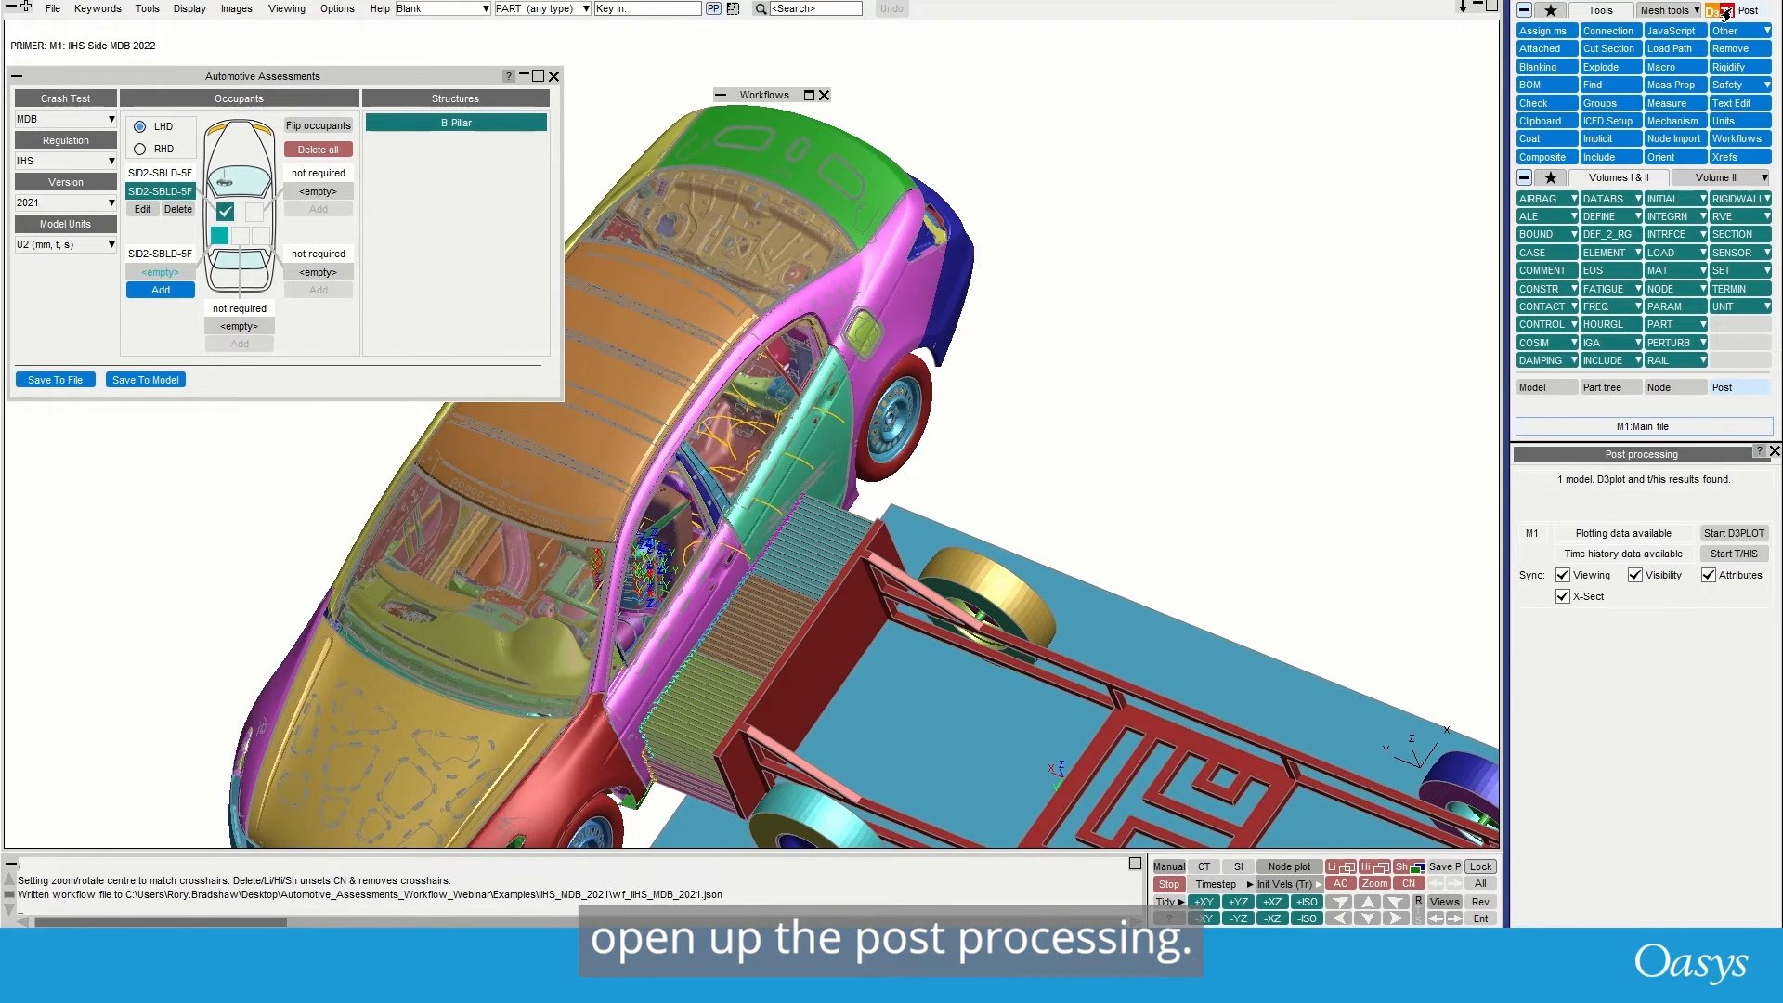
pyautogui.click(1706, 555)
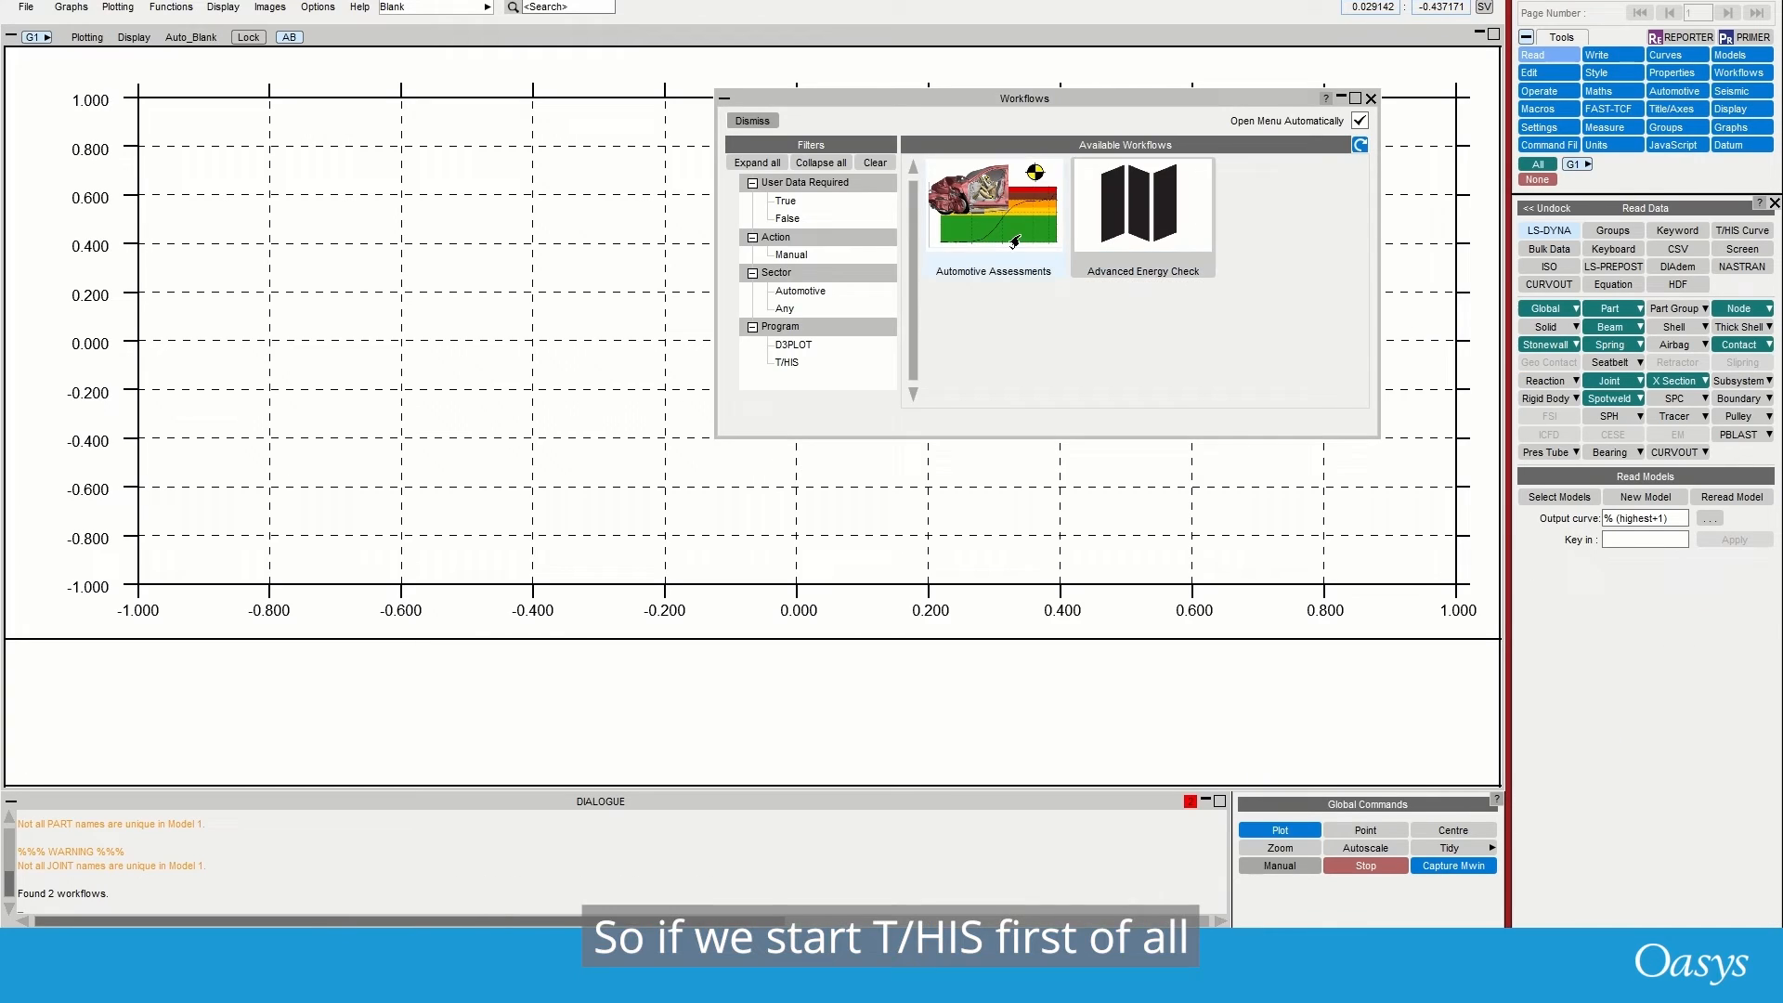
# - Open the Automotive Assessments workflow and plot the driver's SHOULDER and PELVIS assessments with graphs on separate pages
pyautogui.click(998, 234)
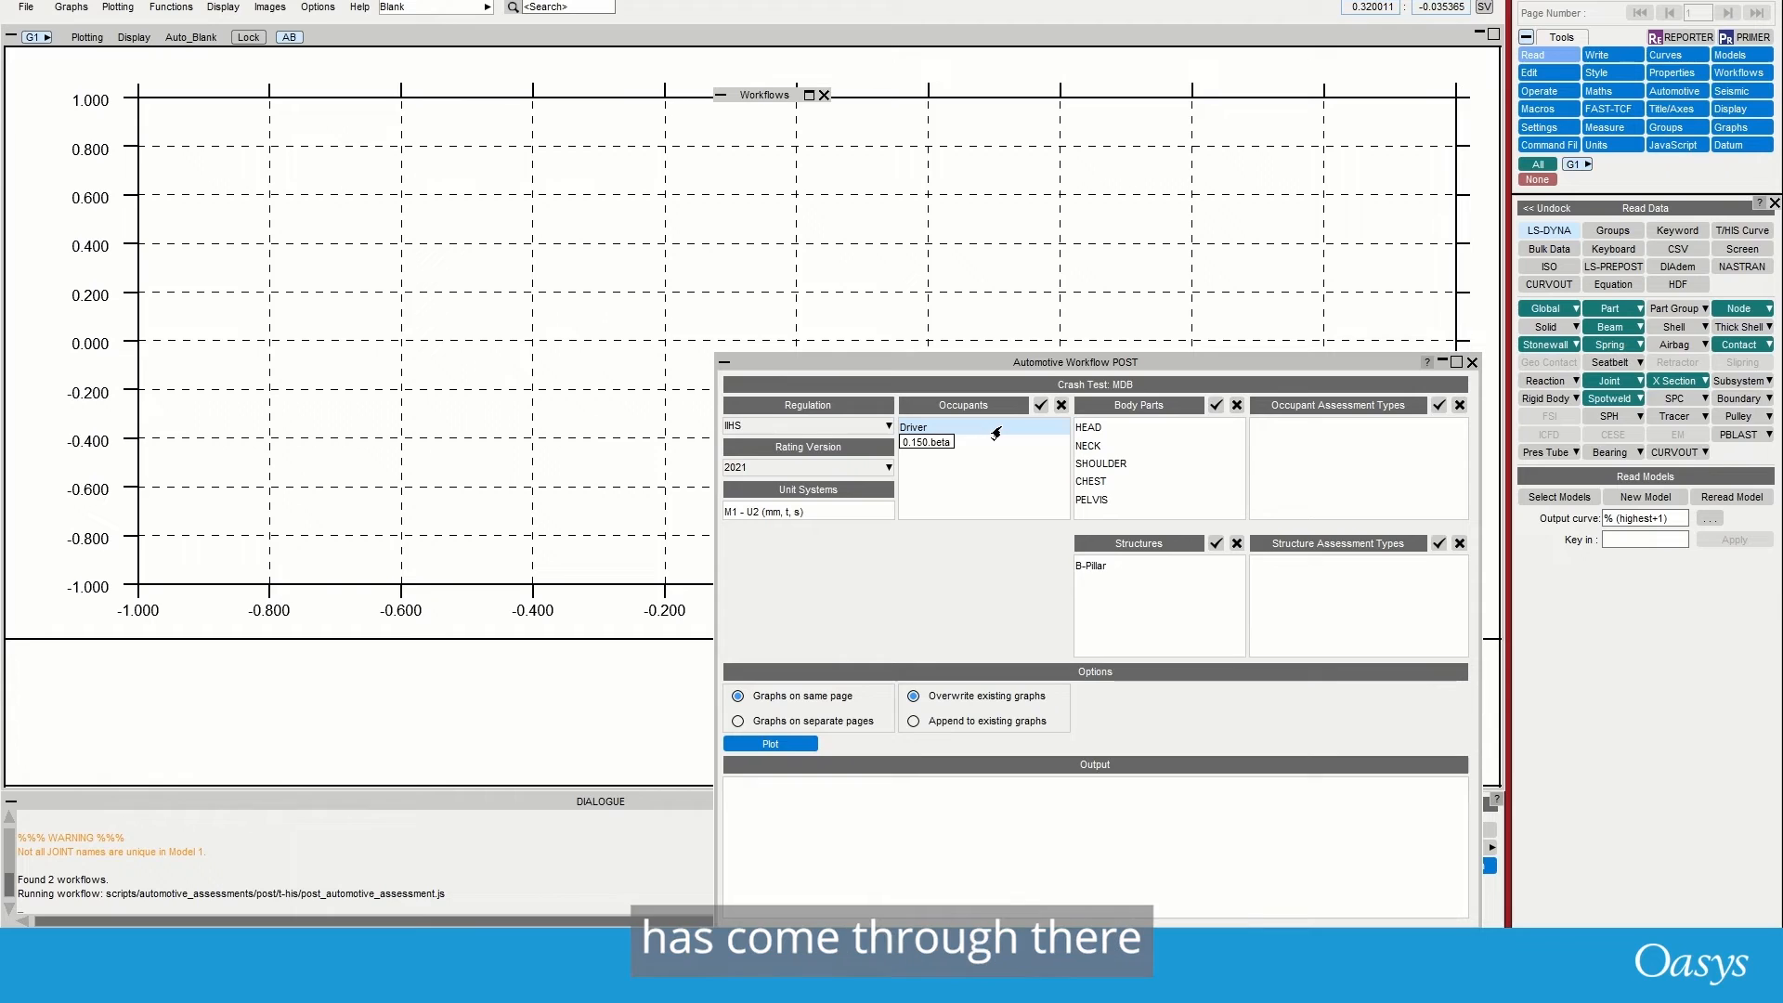
pyautogui.click(1213, 409)
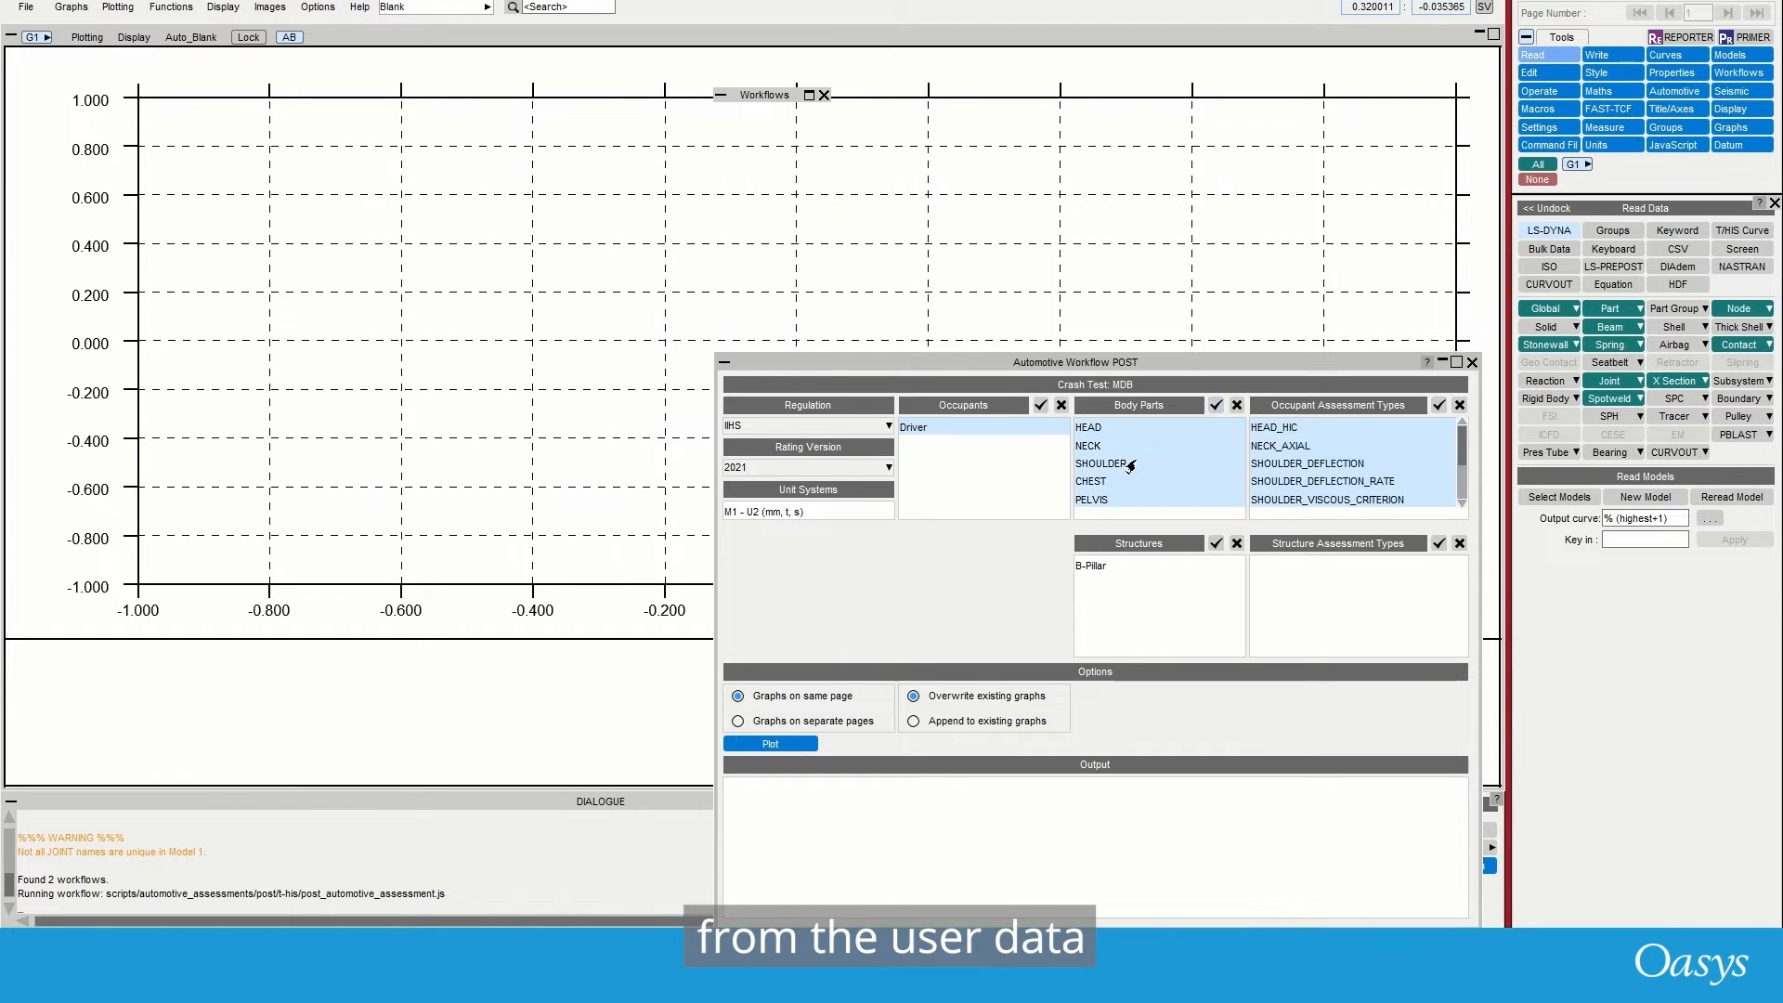
pyautogui.scroll(-3, 1319, 464)
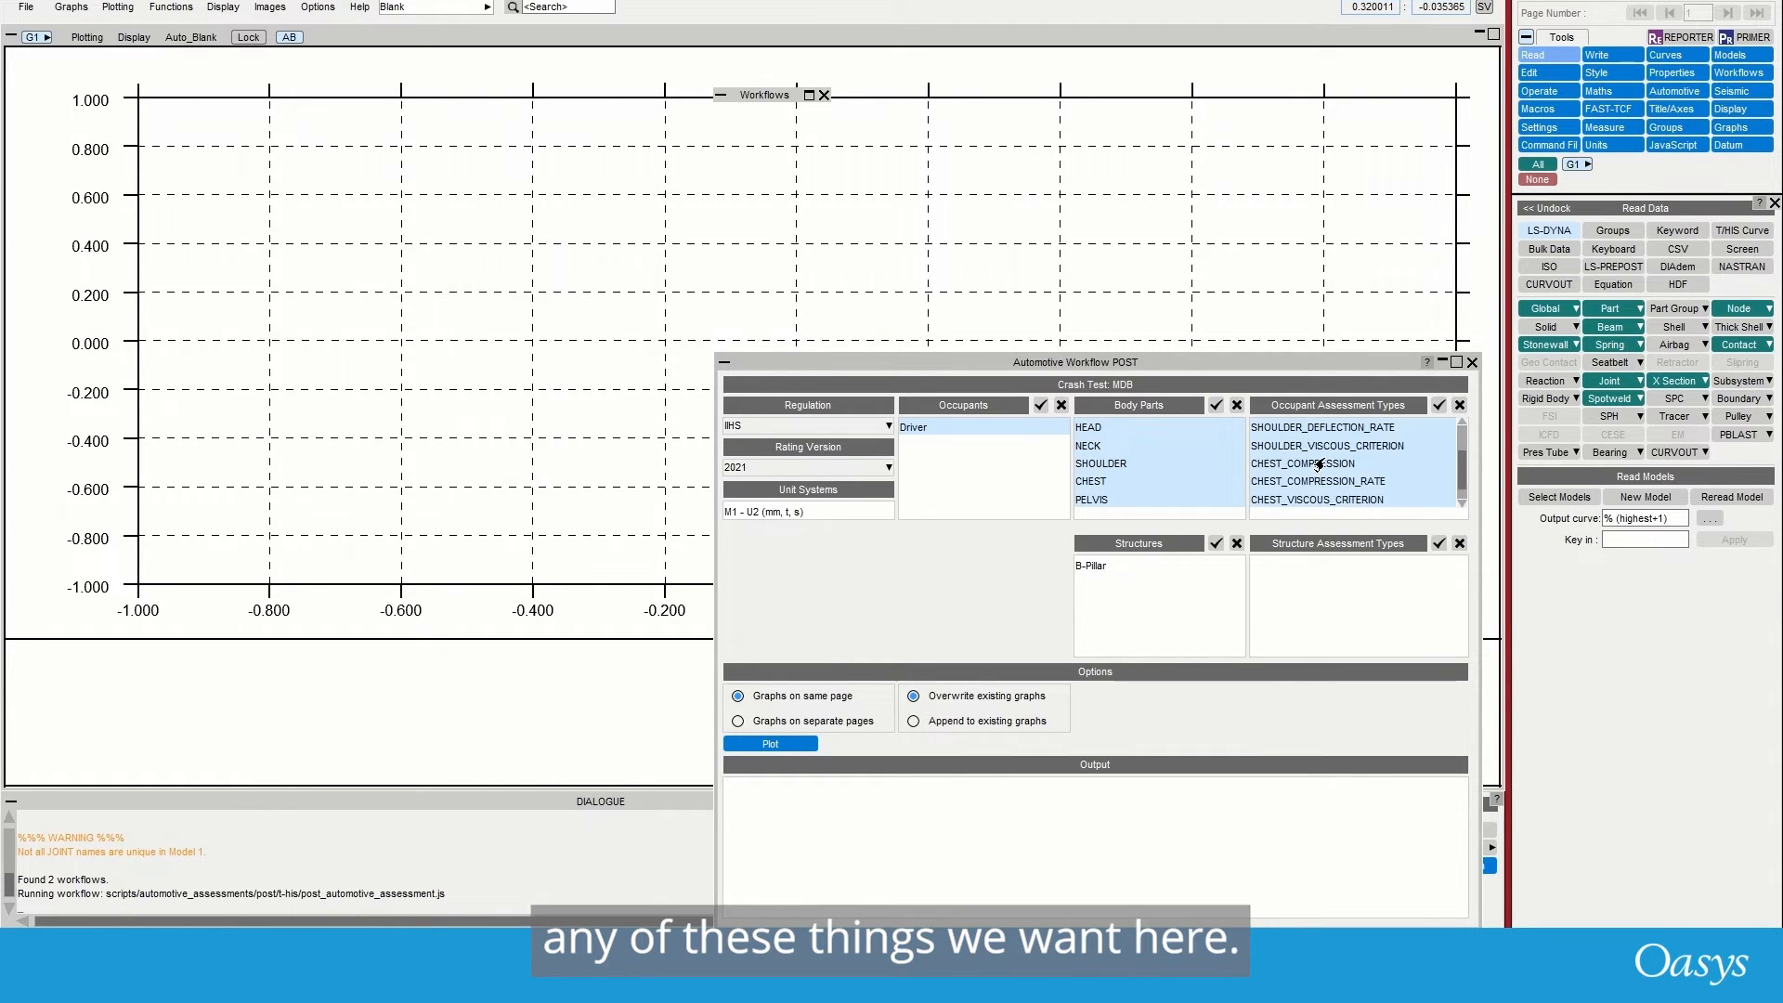
pyautogui.scroll(2, 1319, 465)
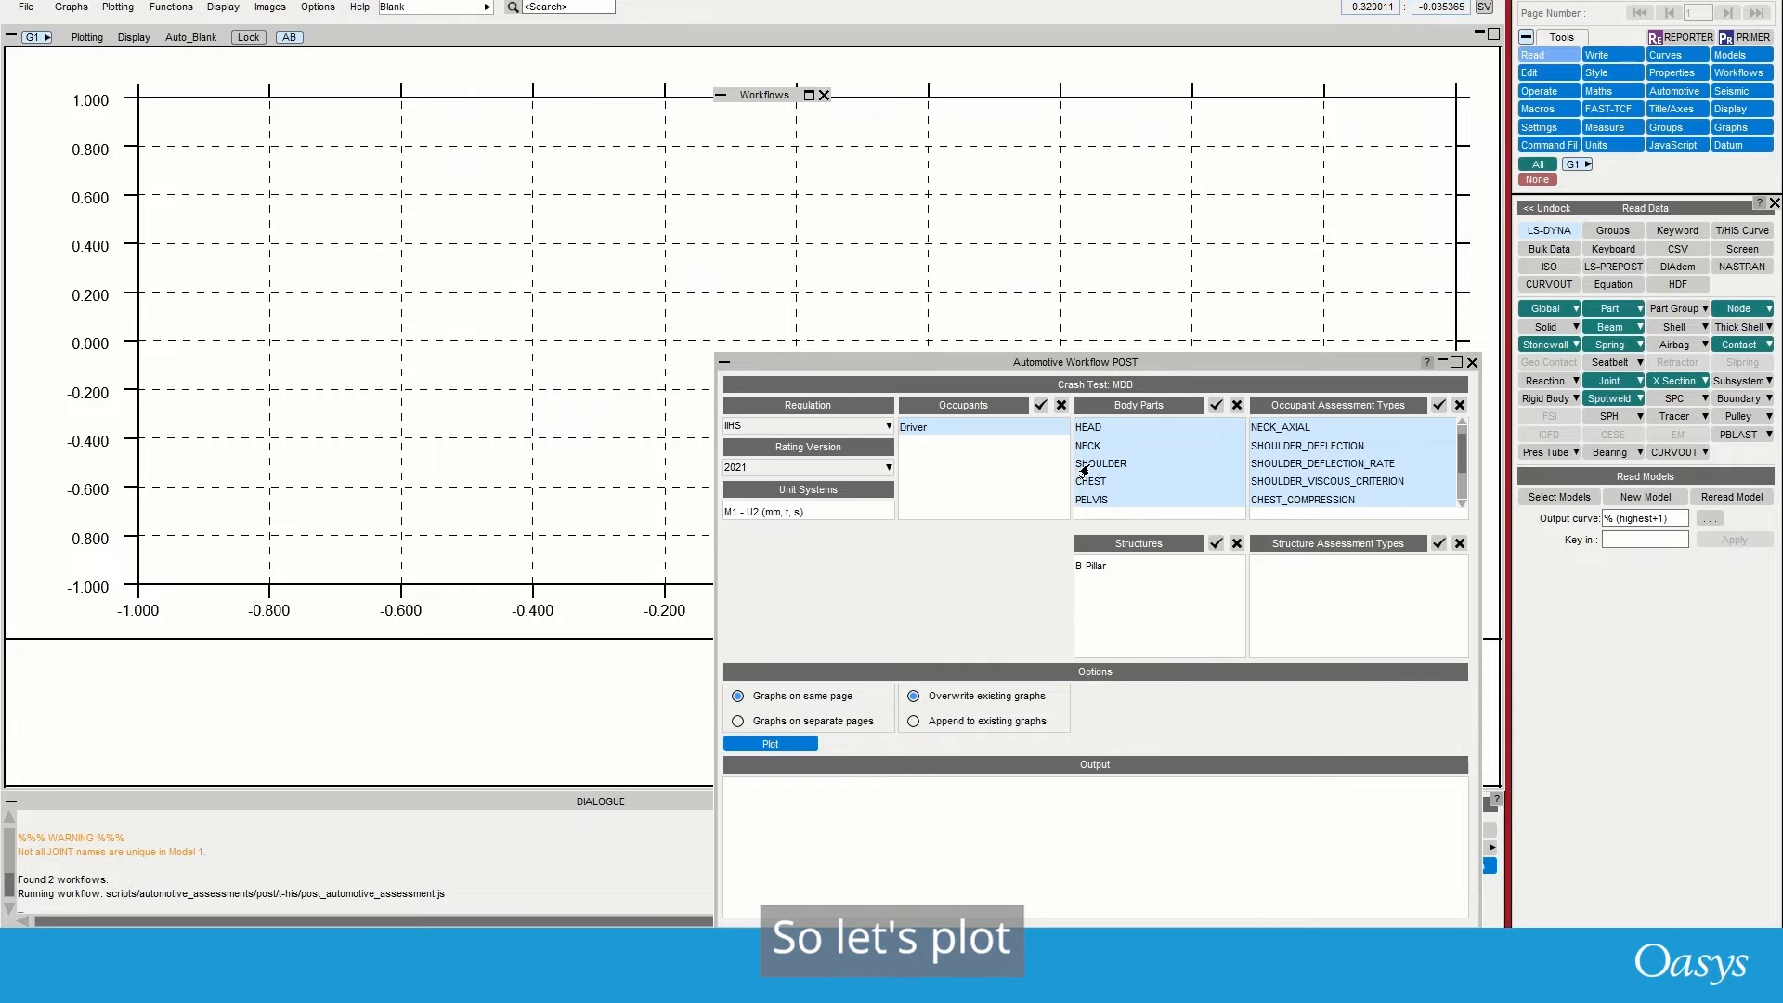
pyautogui.click(1084, 465)
pyautogui.keyDown('ctrl'); pyautogui.click(1093, 500); pyautogui.keyUp('ctrl')
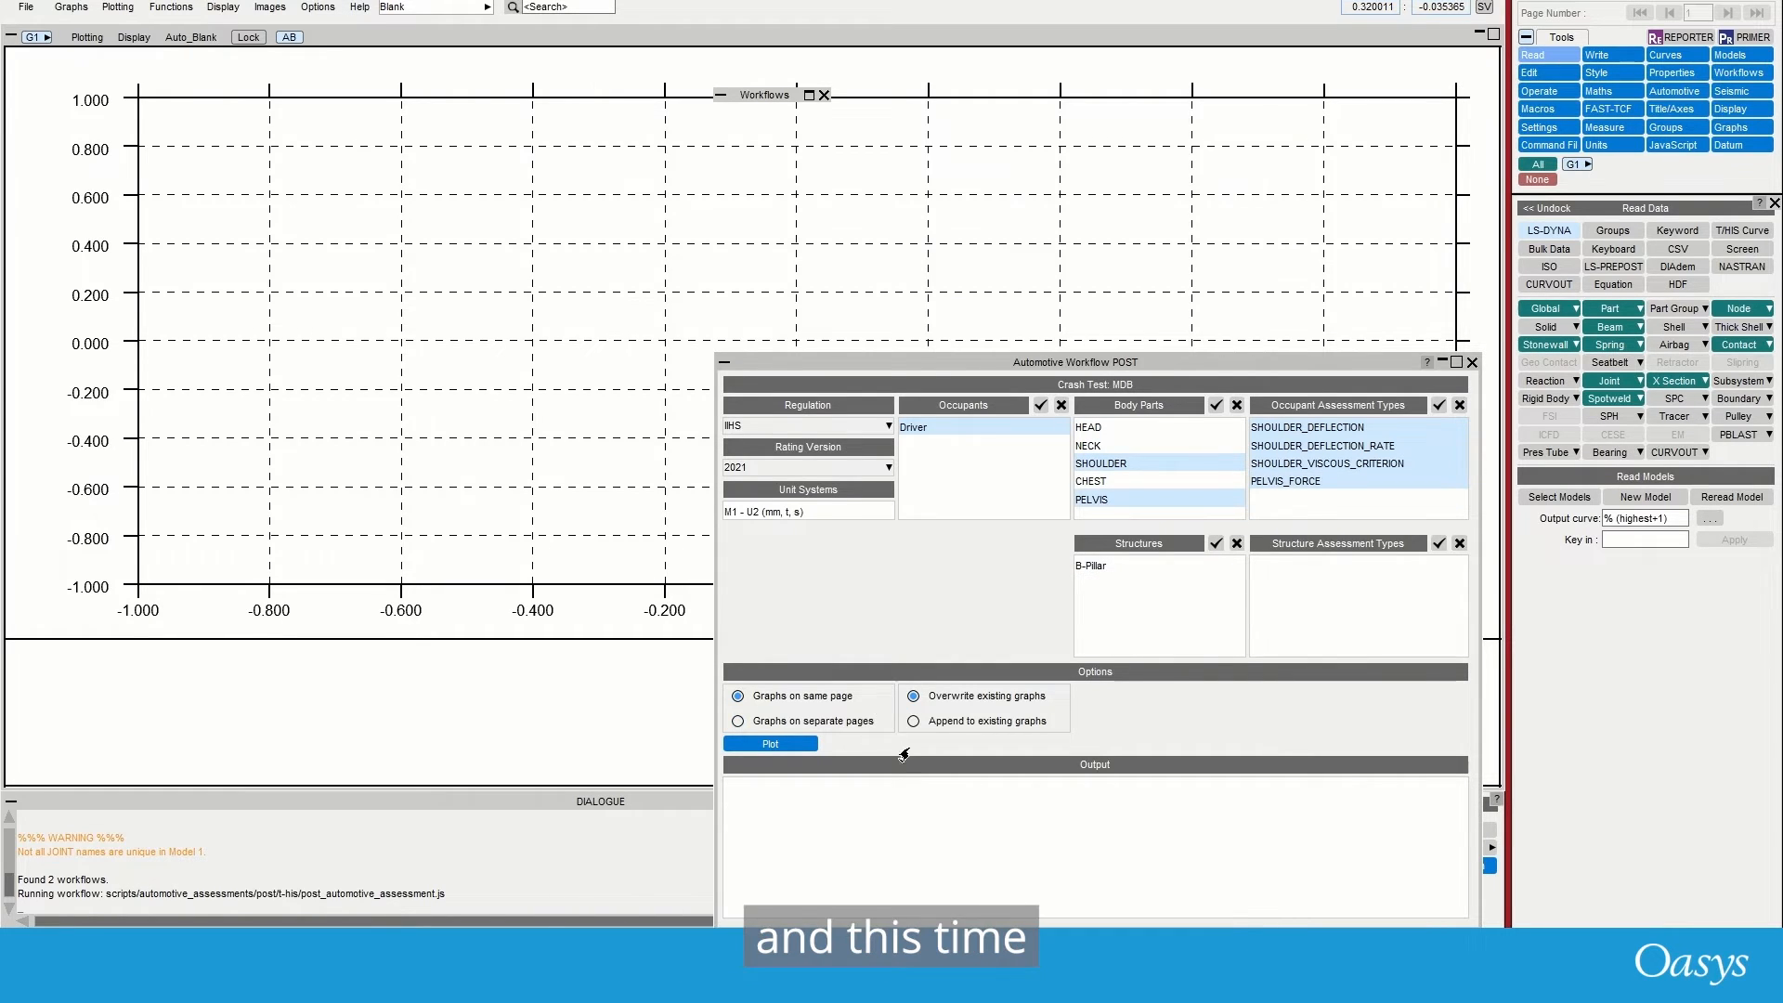
pyautogui.click(797, 723)
pyautogui.click(770, 743)
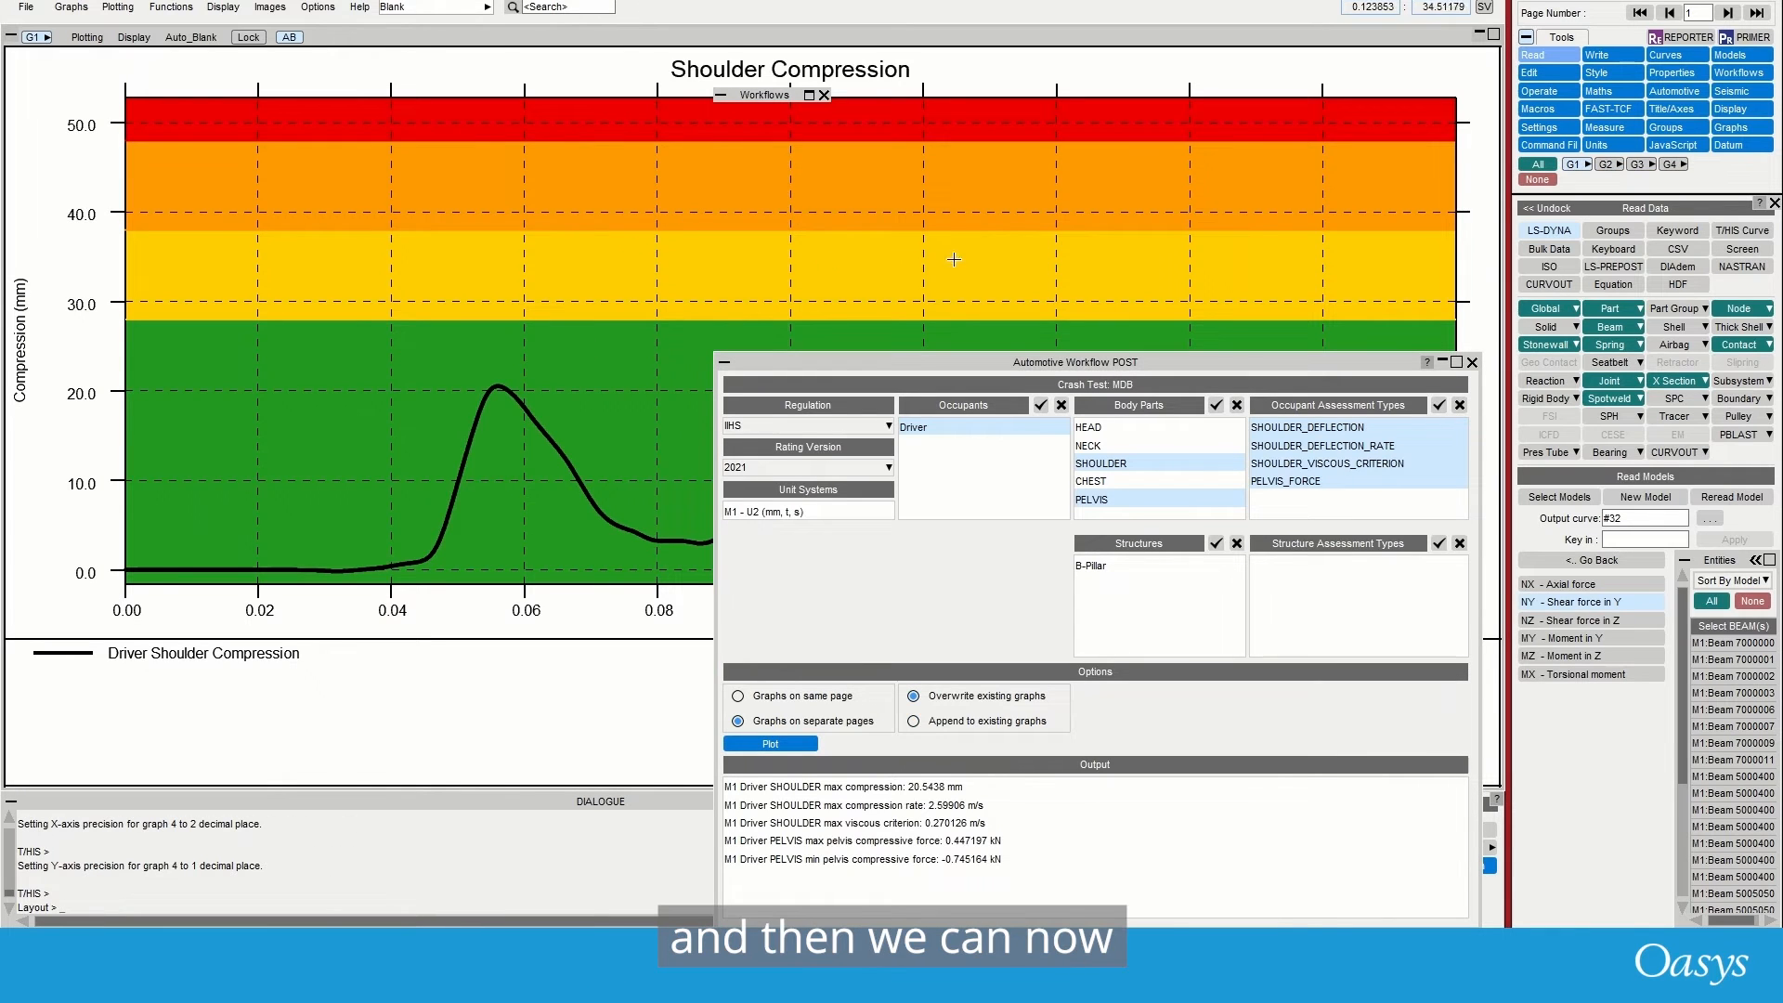
# - Close the assessment and workflow windows and page through the driver's shoulder and pelvis graphs
pyautogui.moveTo(1290, 362); pyautogui.dragTo(994, 231)
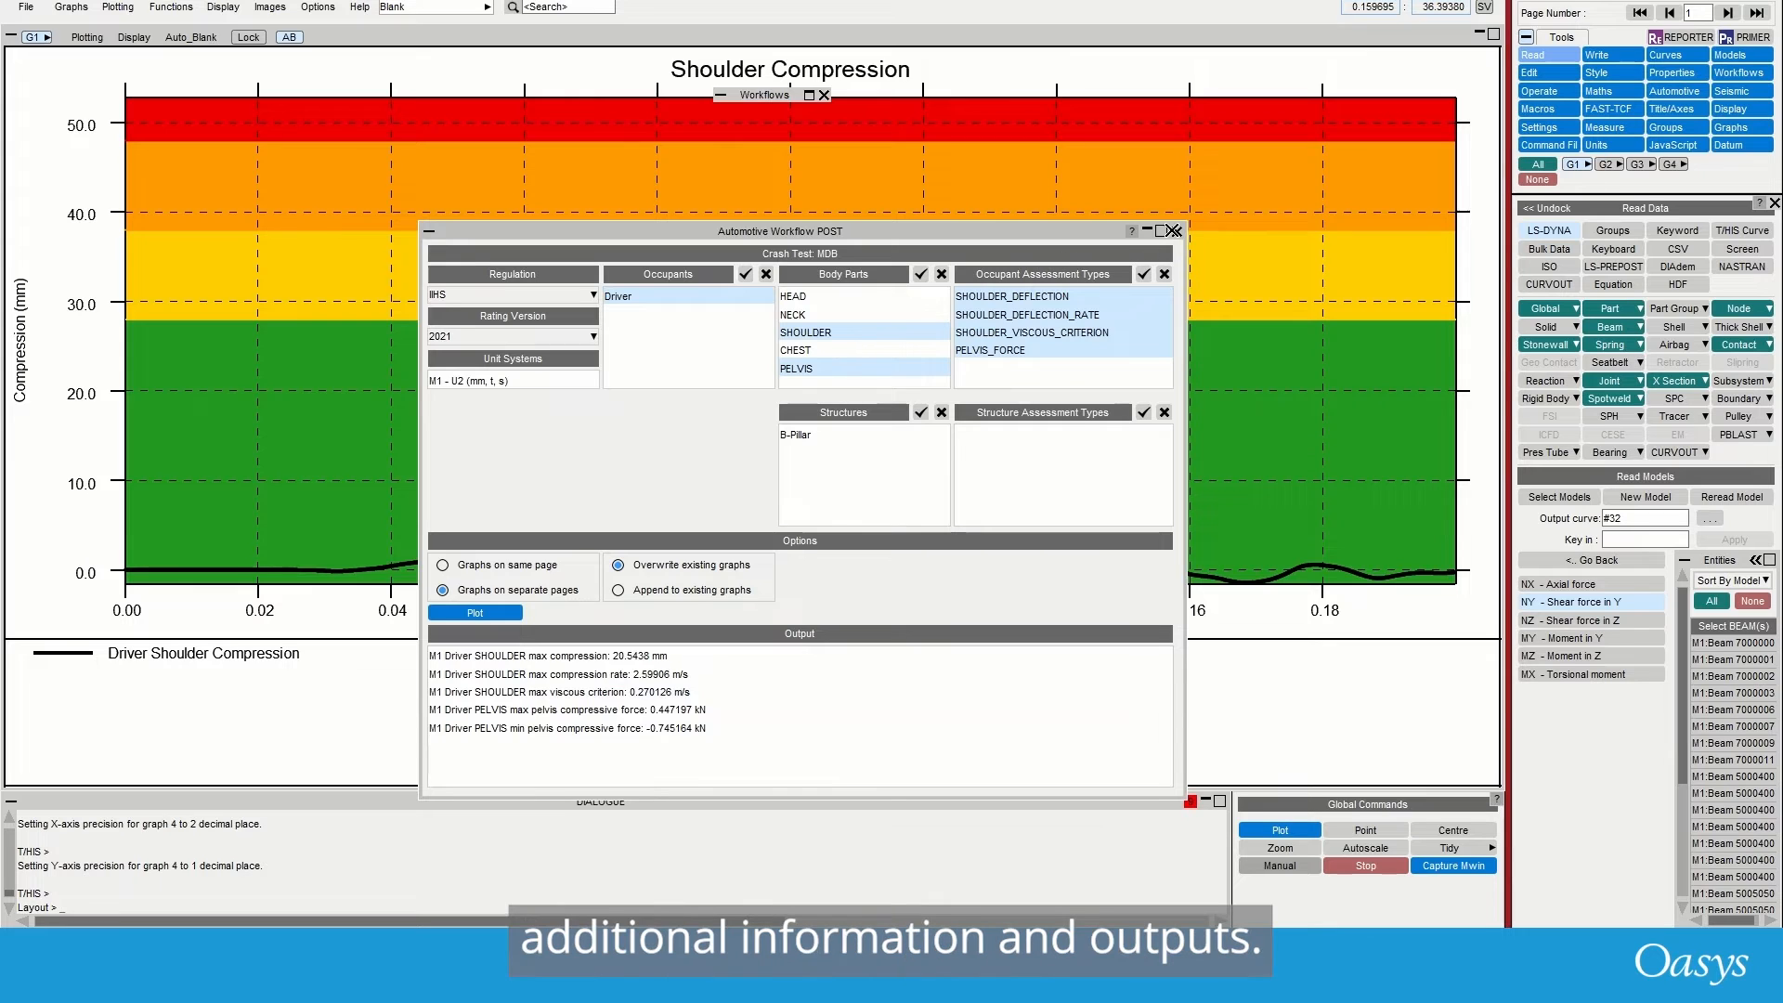
pyautogui.click(1176, 231)
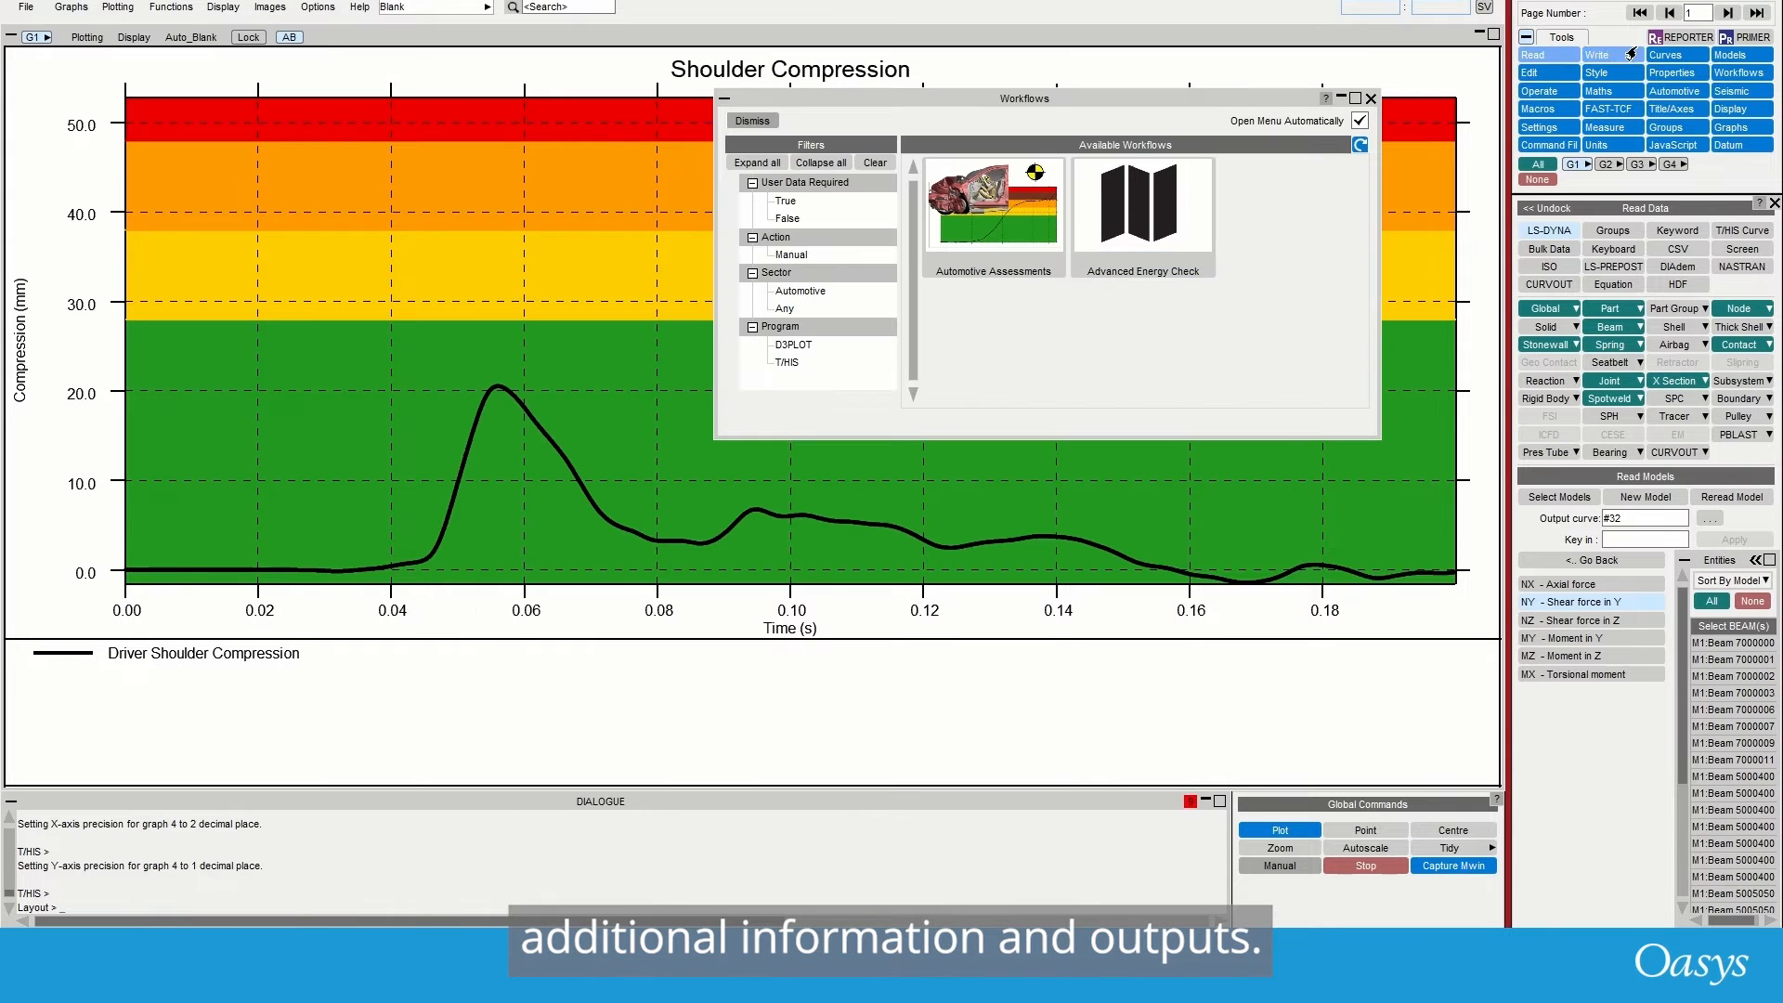
pyautogui.click(1373, 97)
pyautogui.click(1726, 14)
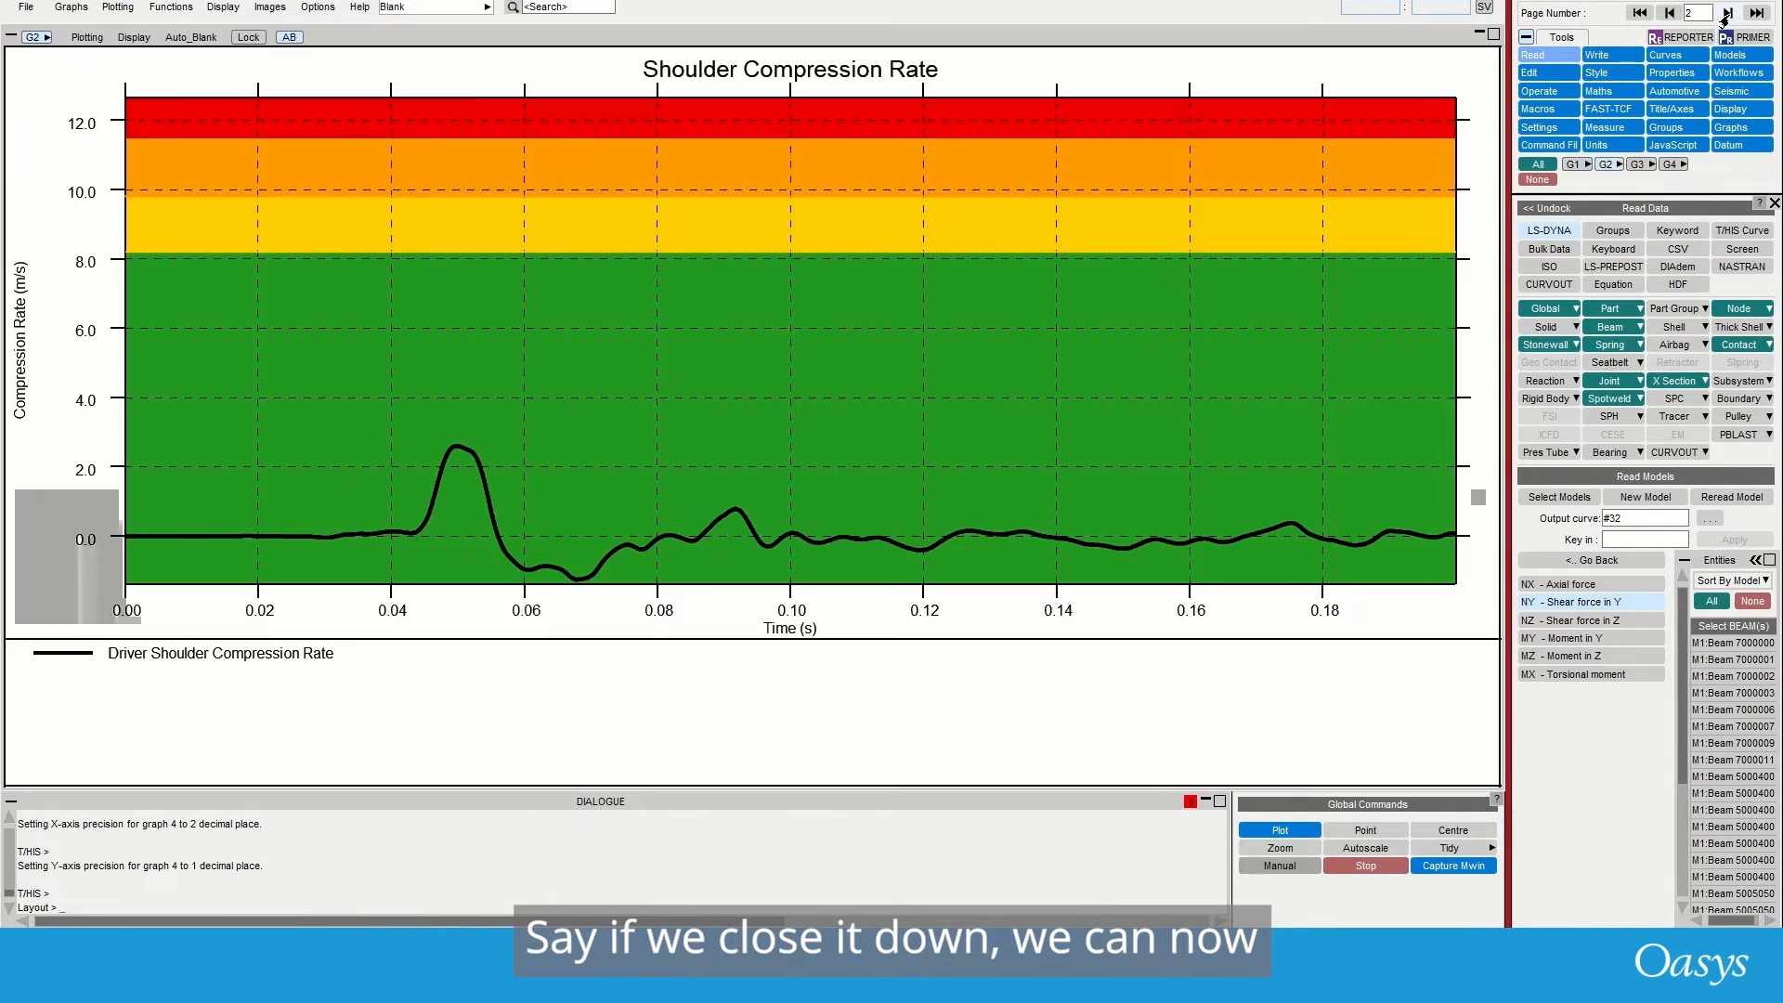
pyautogui.click(1726, 14)
pyautogui.click(1726, 14)
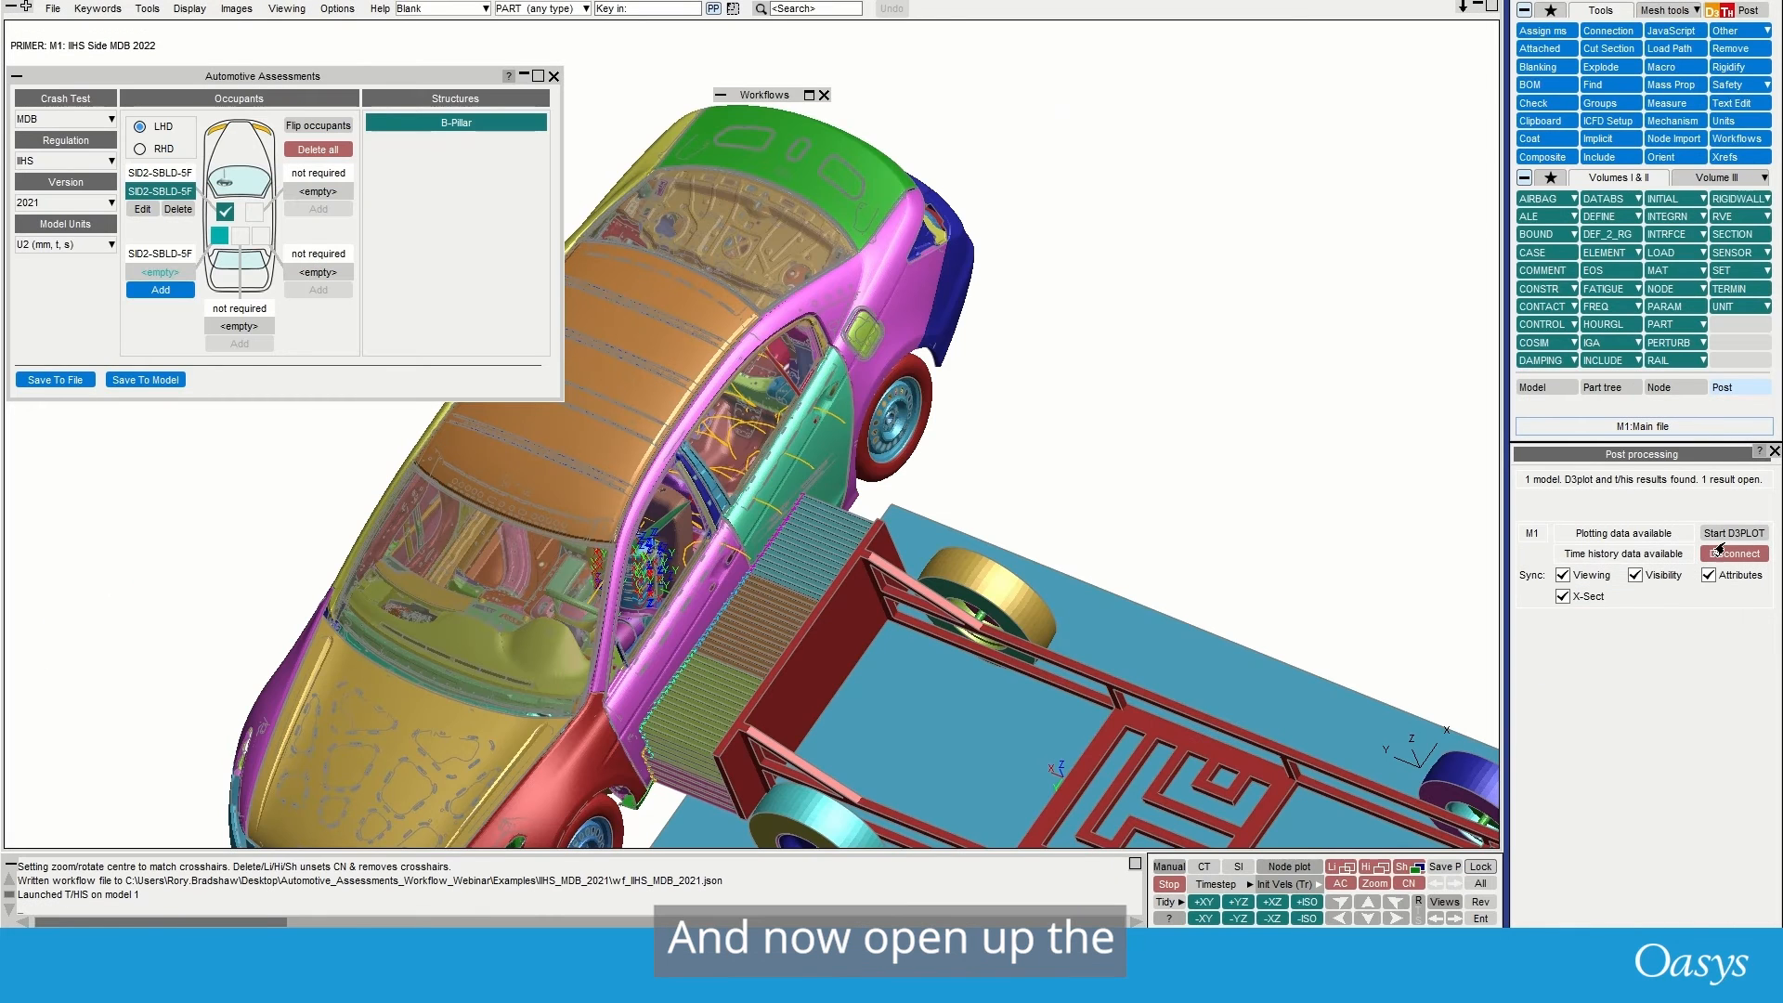
# - Start D3PLOT for model M1 and run the B_PILLAR_INTRUSION assessment on the B-Pillar in the Automotive Assessments workflow
pyautogui.click(1725, 533)
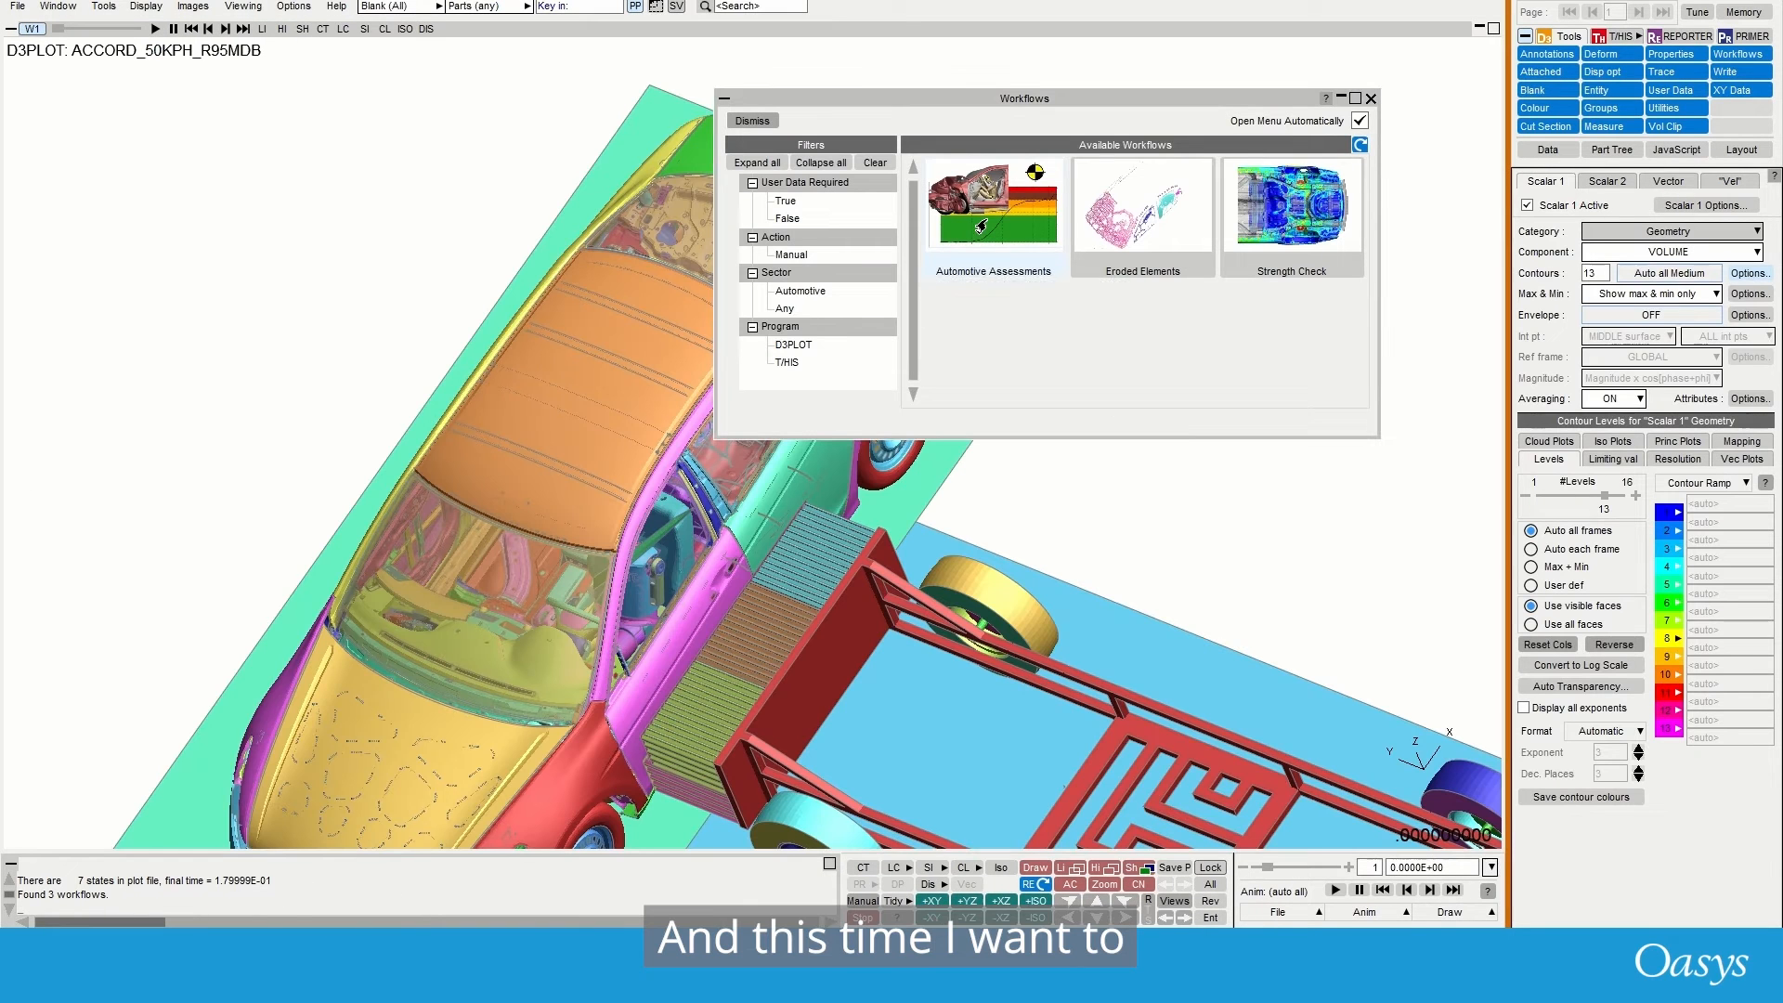
pyautogui.click(980, 226)
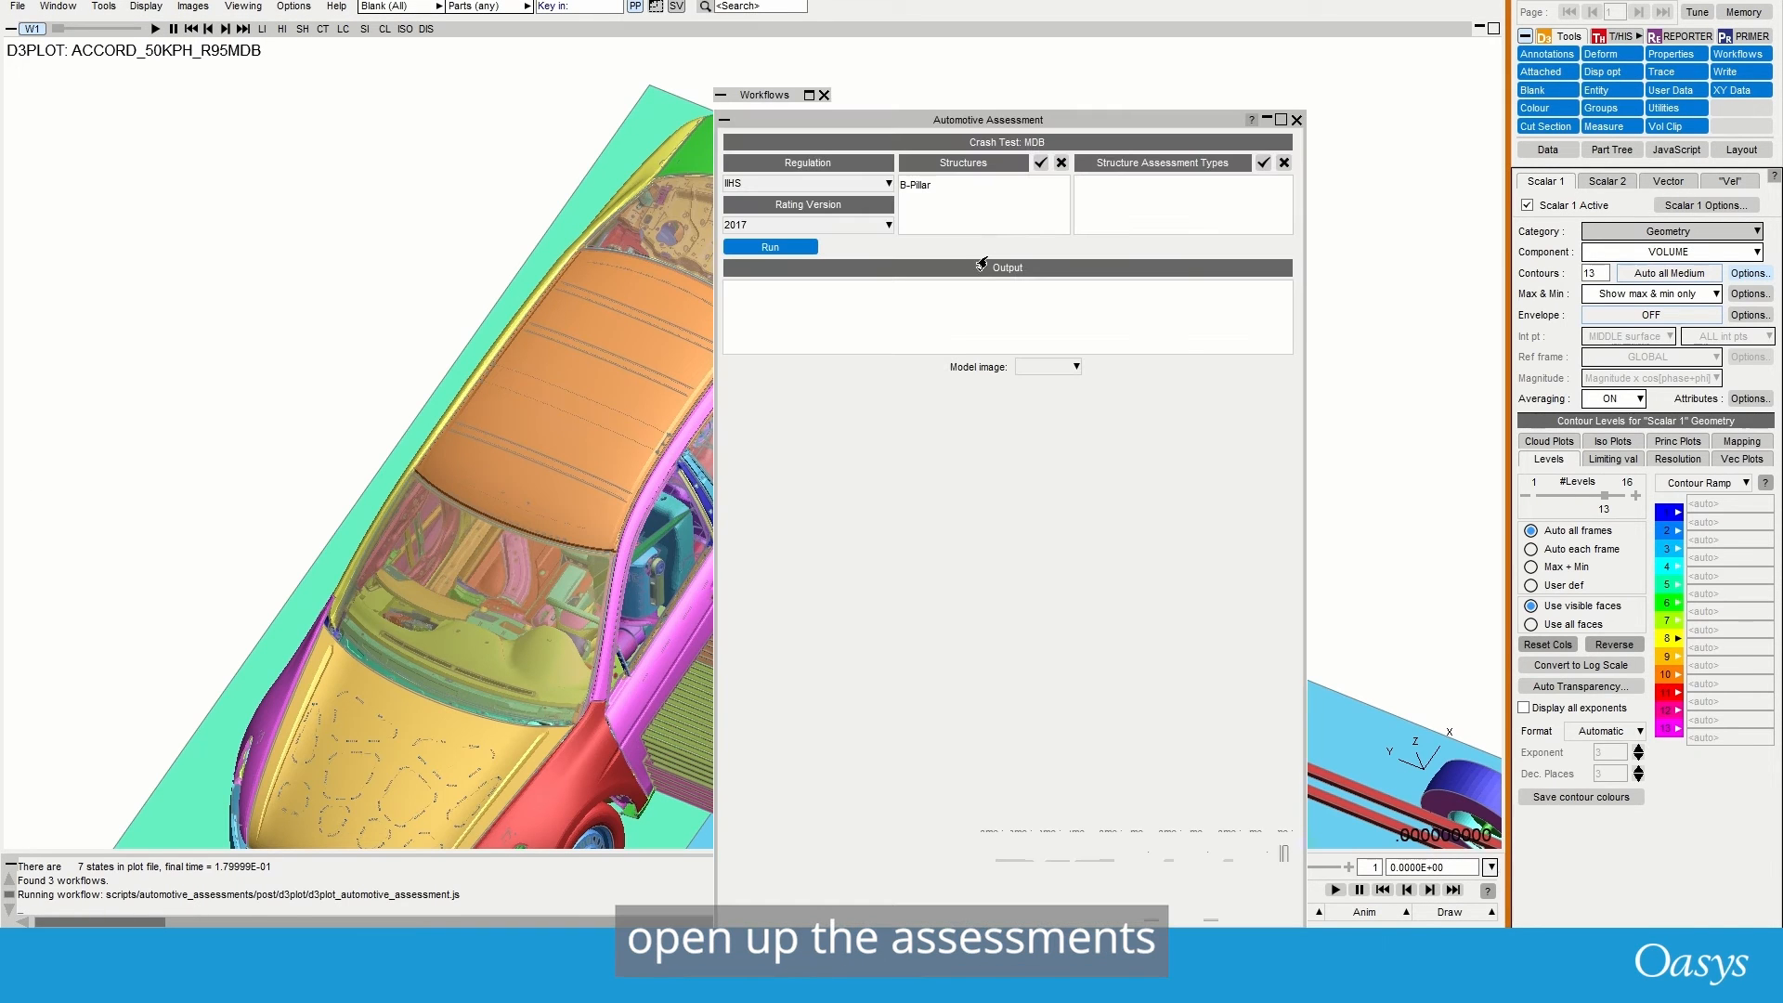
pyautogui.click(911, 186)
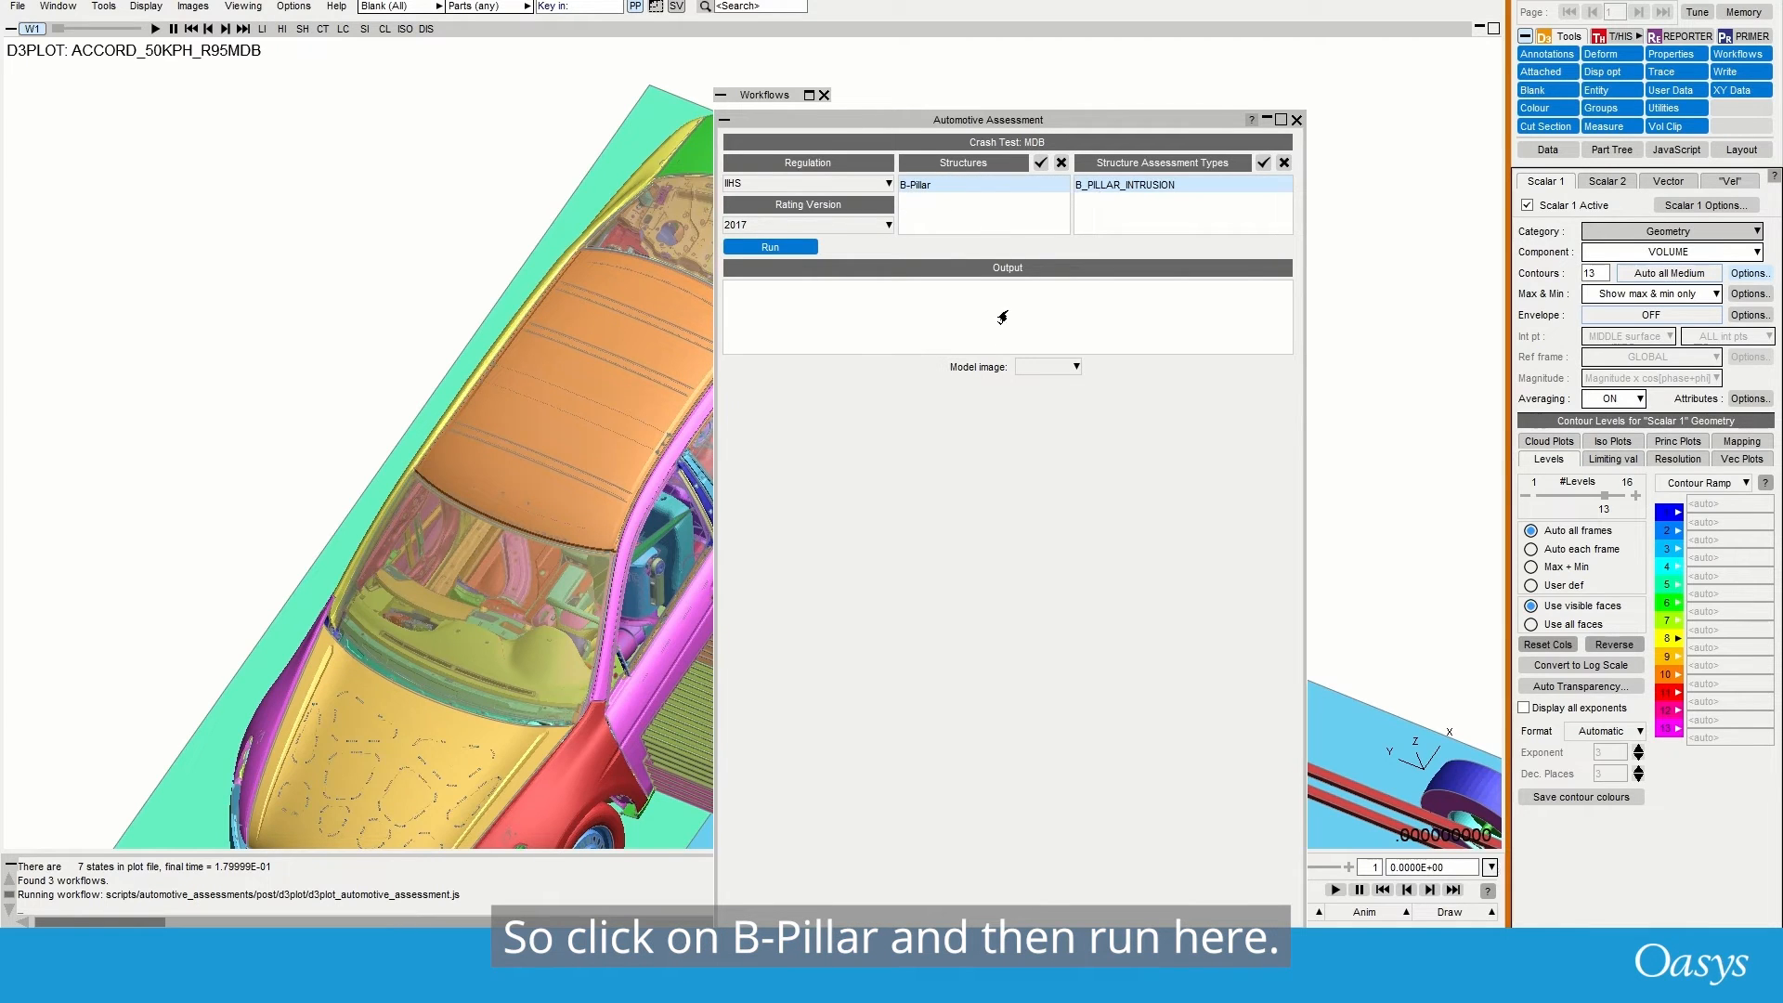
pyautogui.click(778, 247)
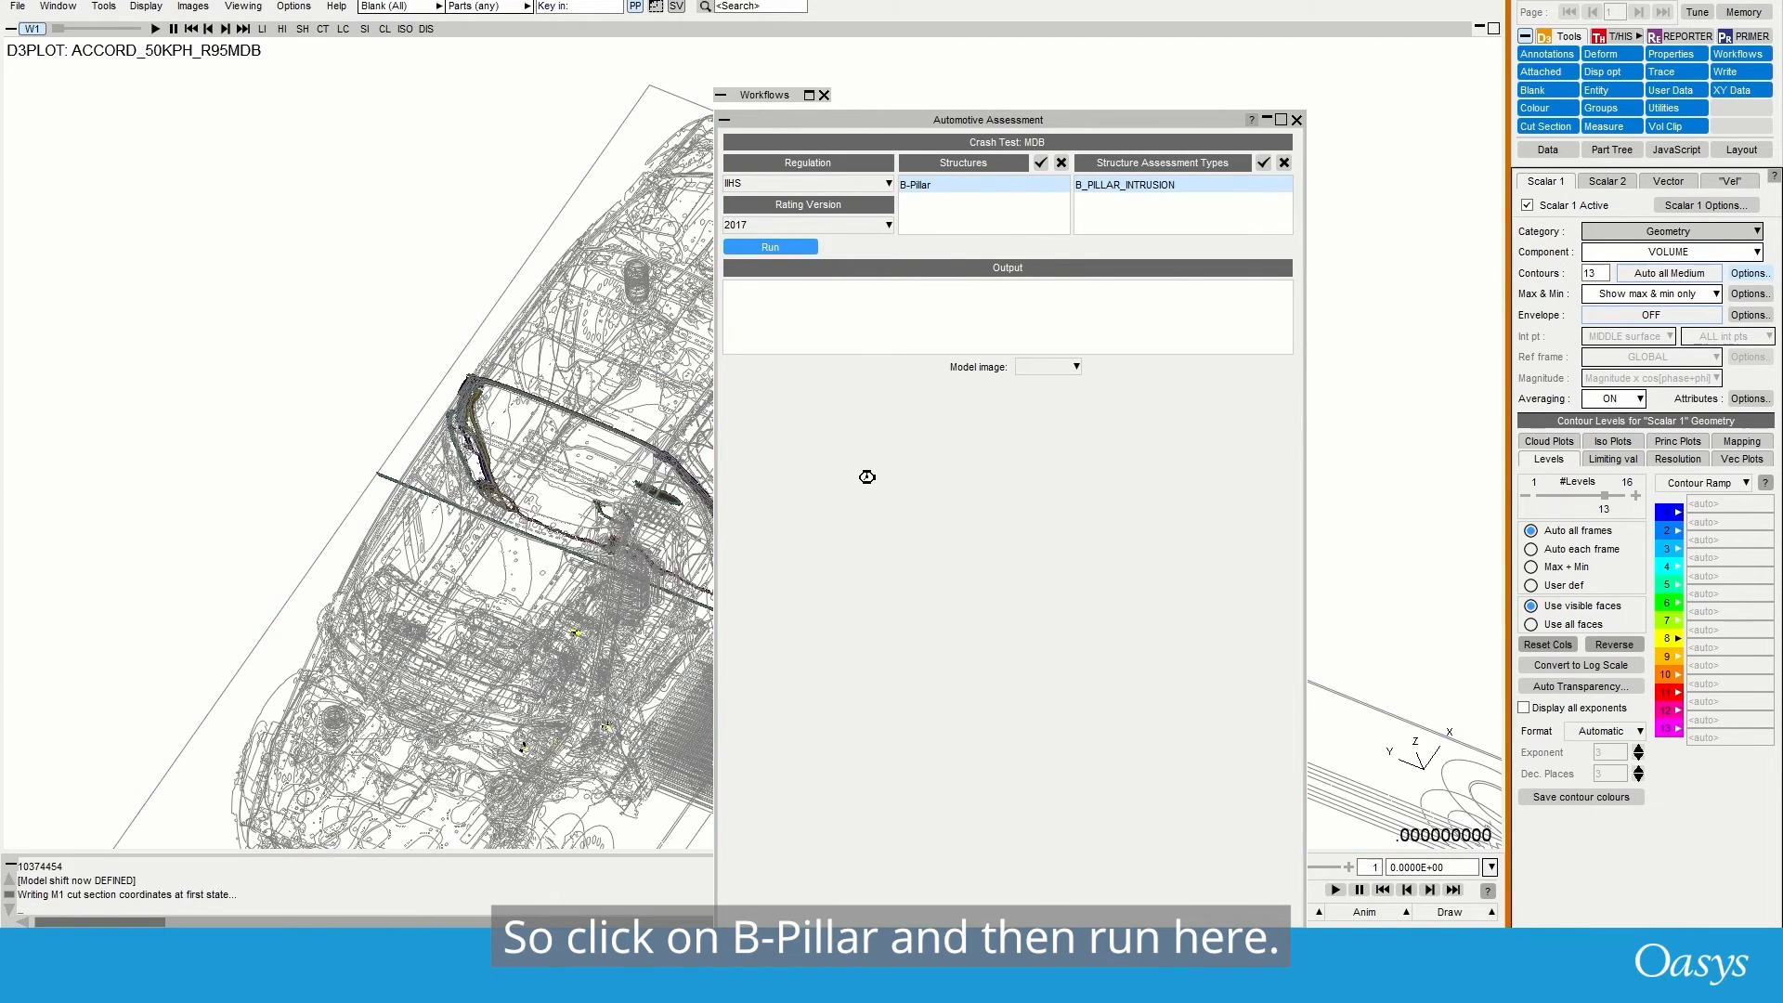
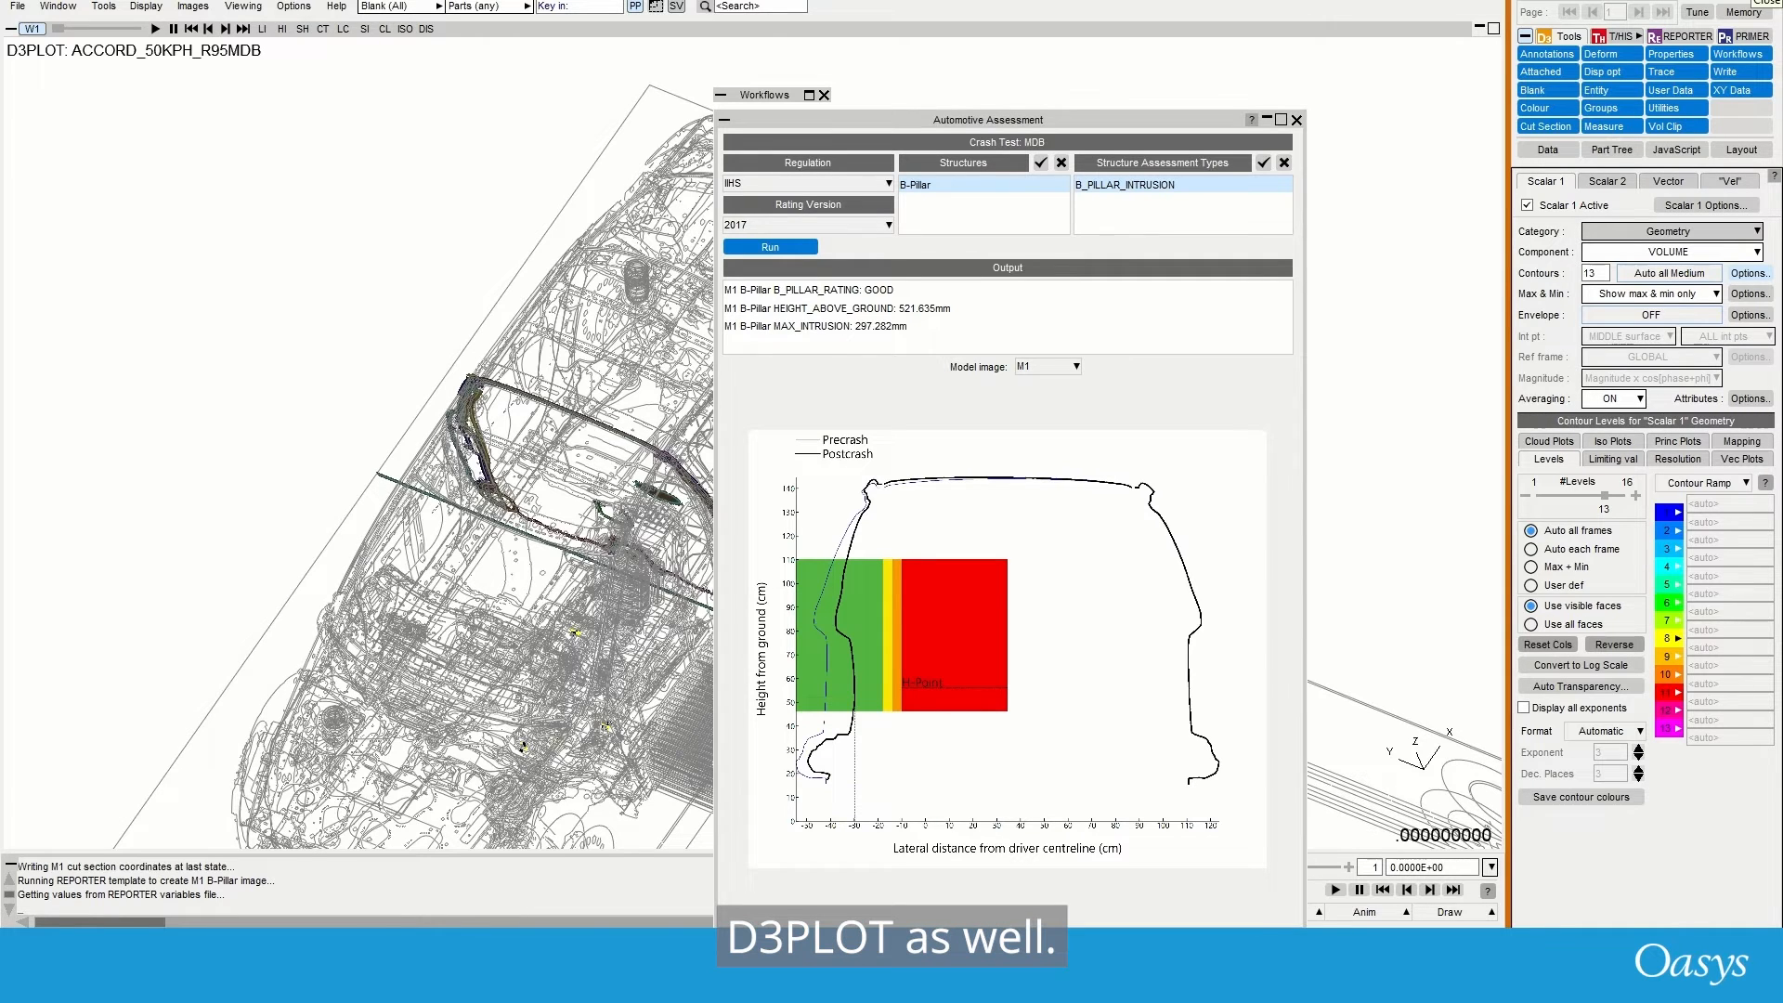
# - Switch to the CNCAP_MPDB_2022 model in PRIMER and open the Automotive Assessments workflow
pyautogui.click(1776, 3)
pyautogui.click(404, 261)
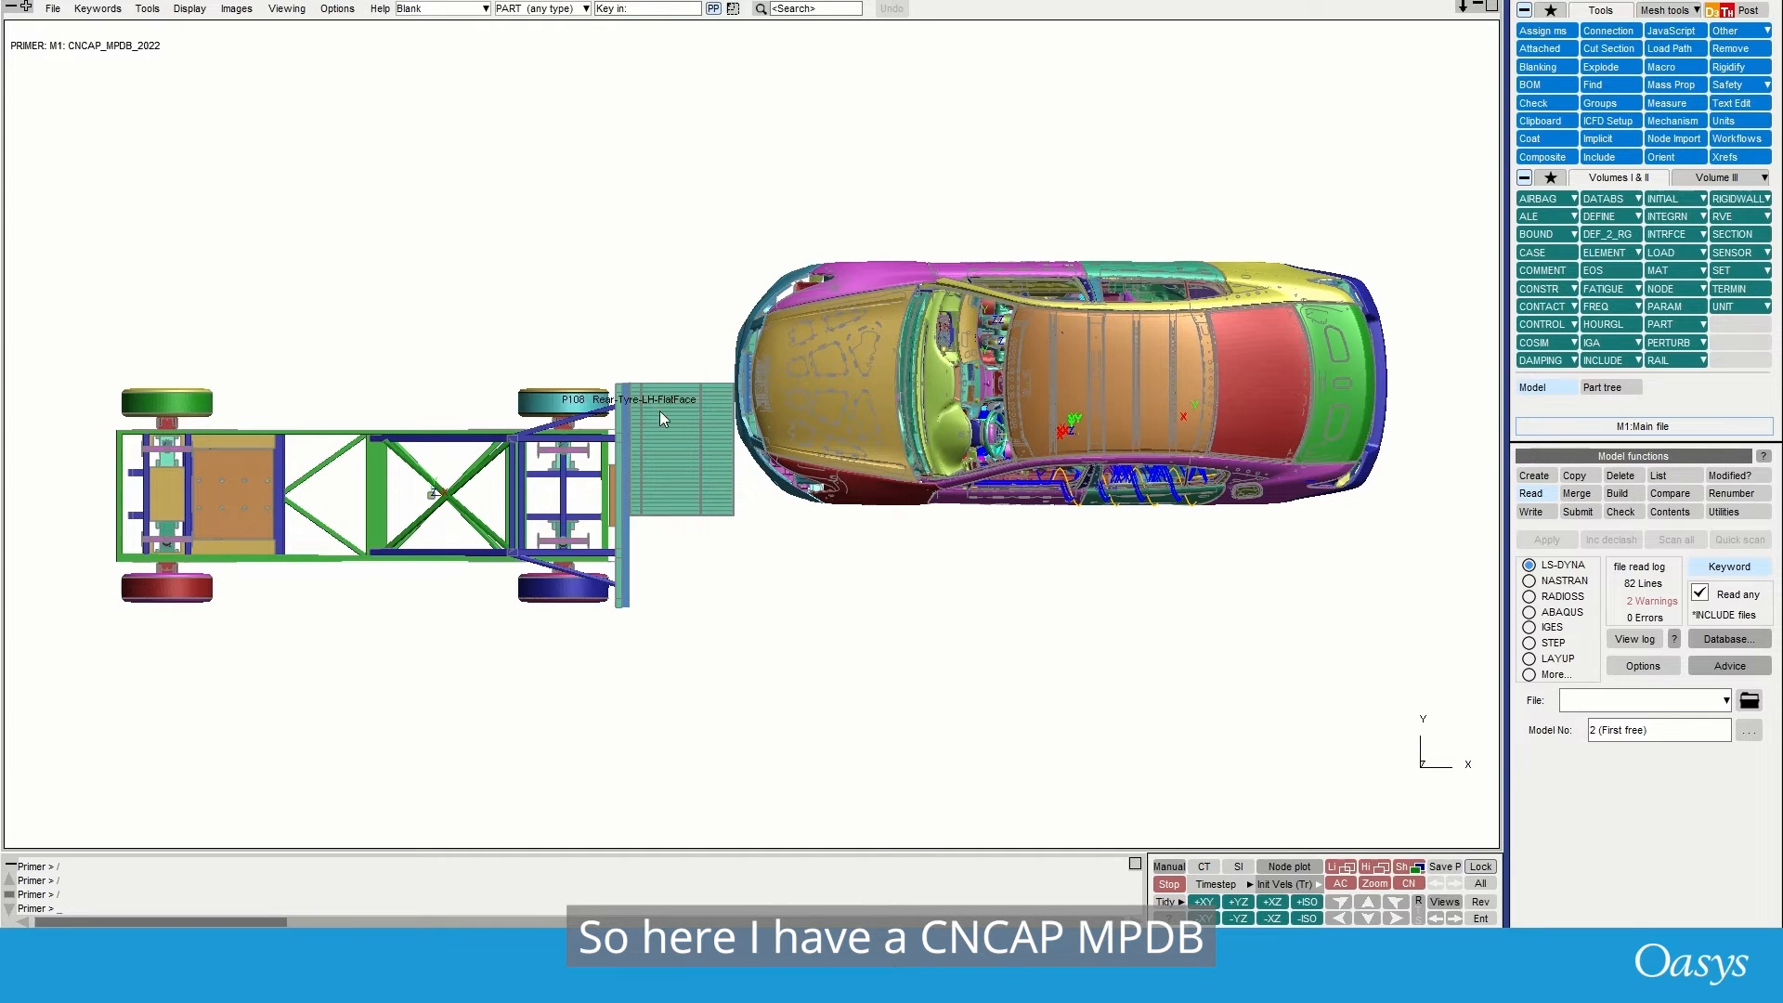
pyautogui.keyDown('shift'); pyautogui.moveTo(953, 621); pyautogui.dragTo(1103, 158); pyautogui.keyUp('shift')
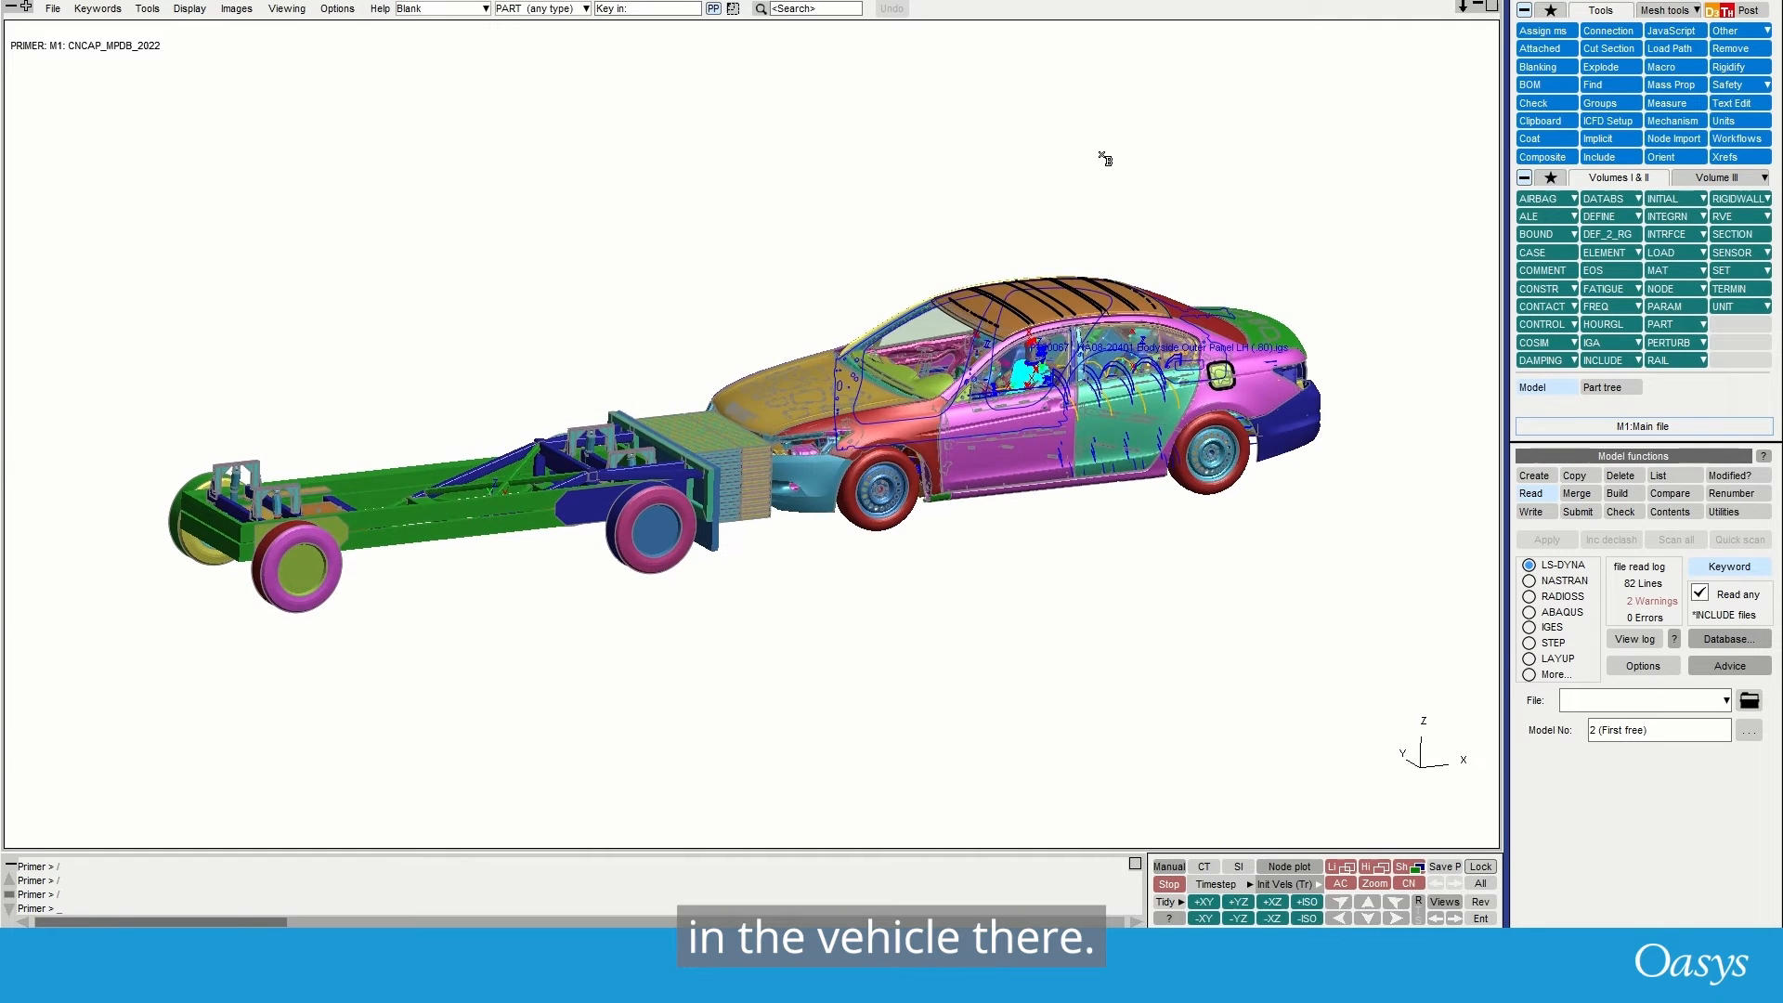
pyautogui.click(1733, 139)
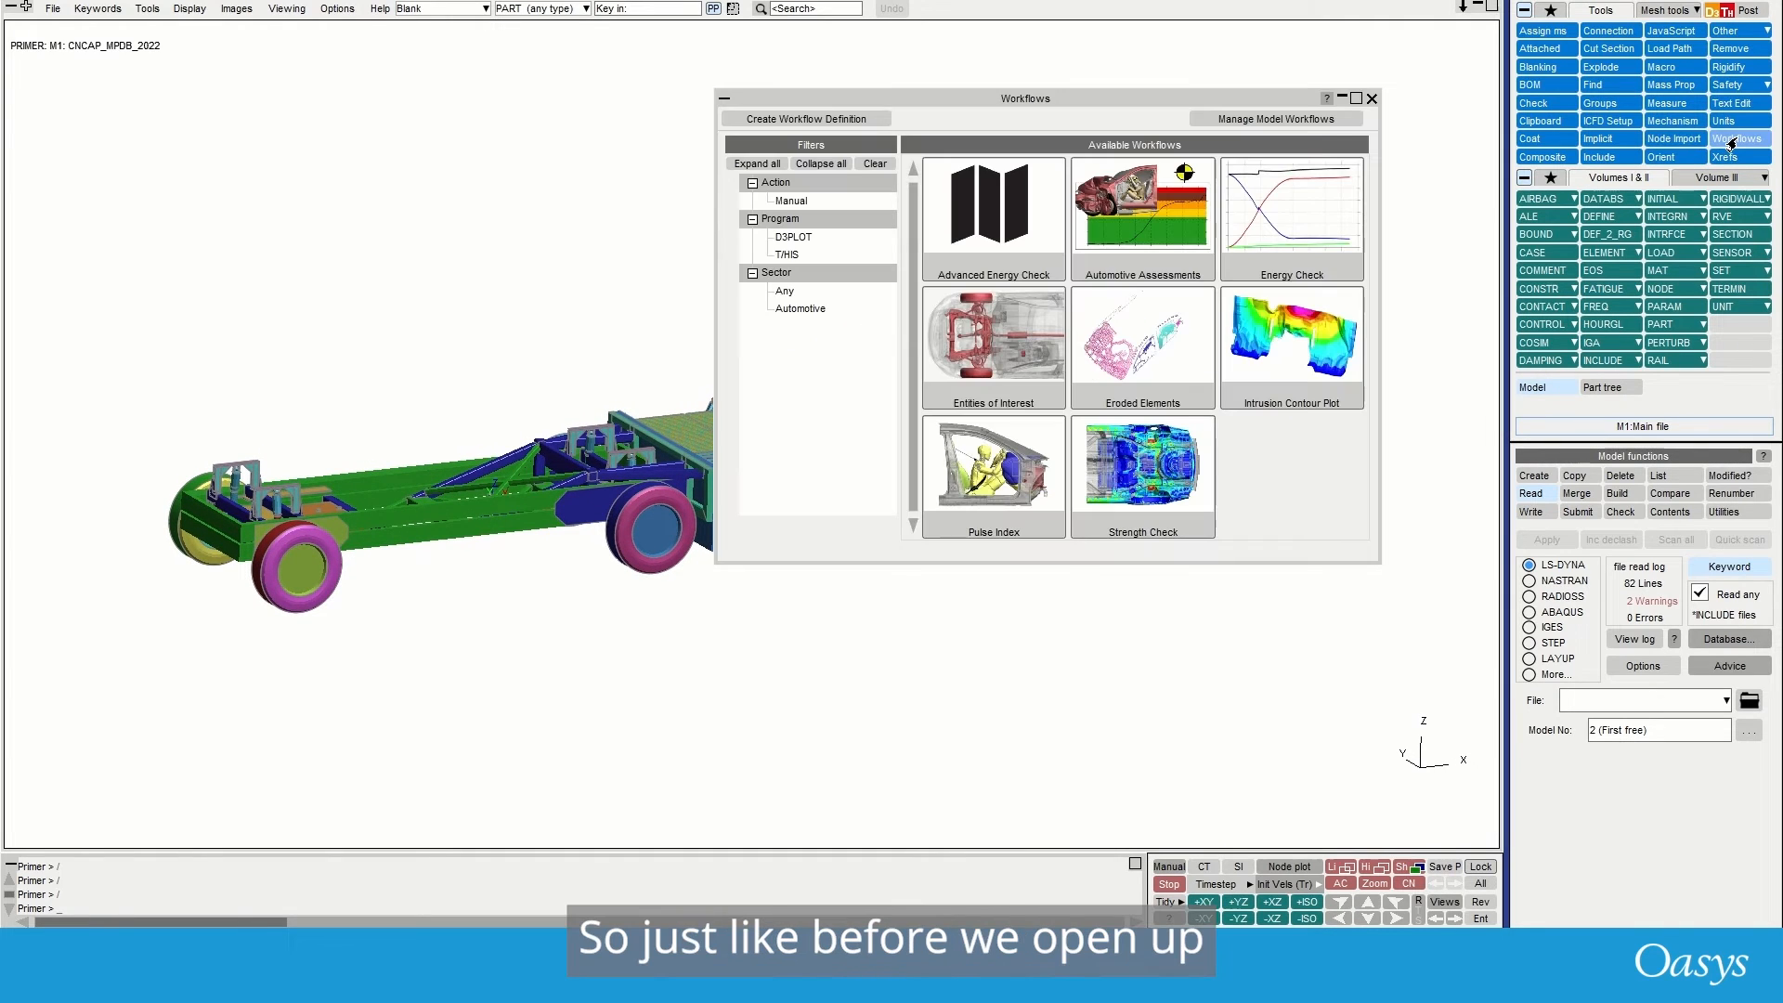
pyautogui.click(1153, 226)
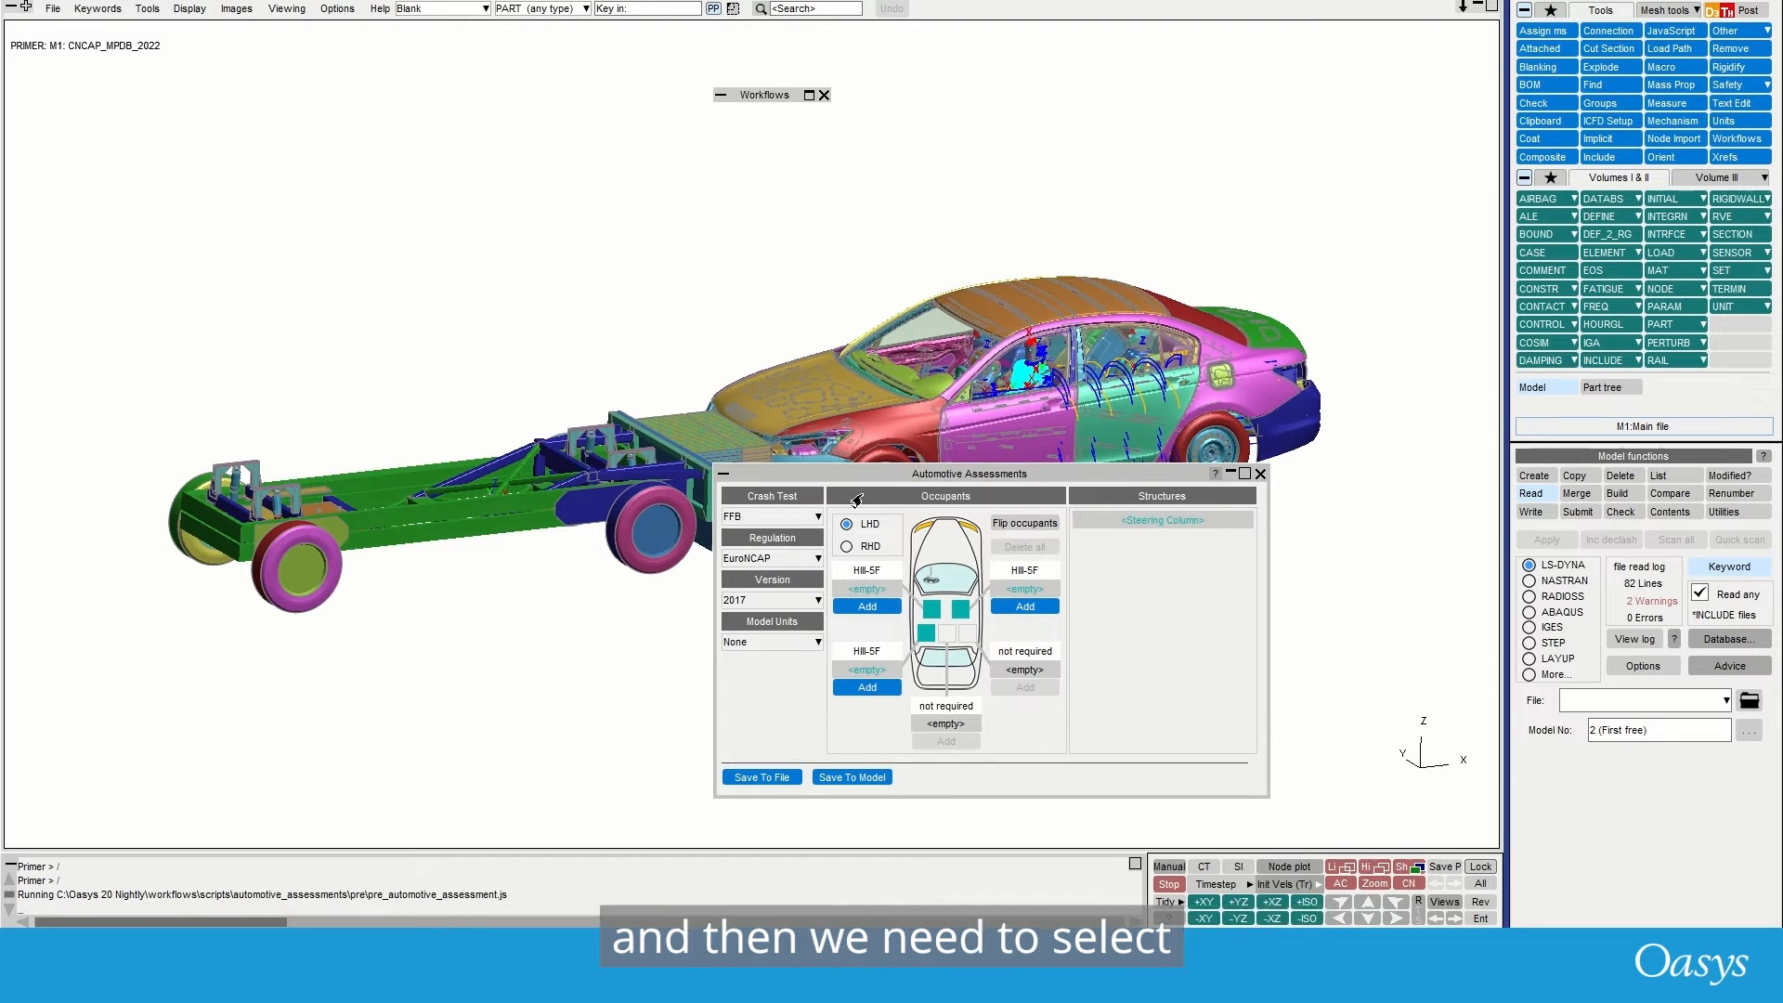
# - Configure the assessment as an MPDB crash test under CNCAP version 2022 with U2 (mm, t, s) model units
pyautogui.click(806, 516)
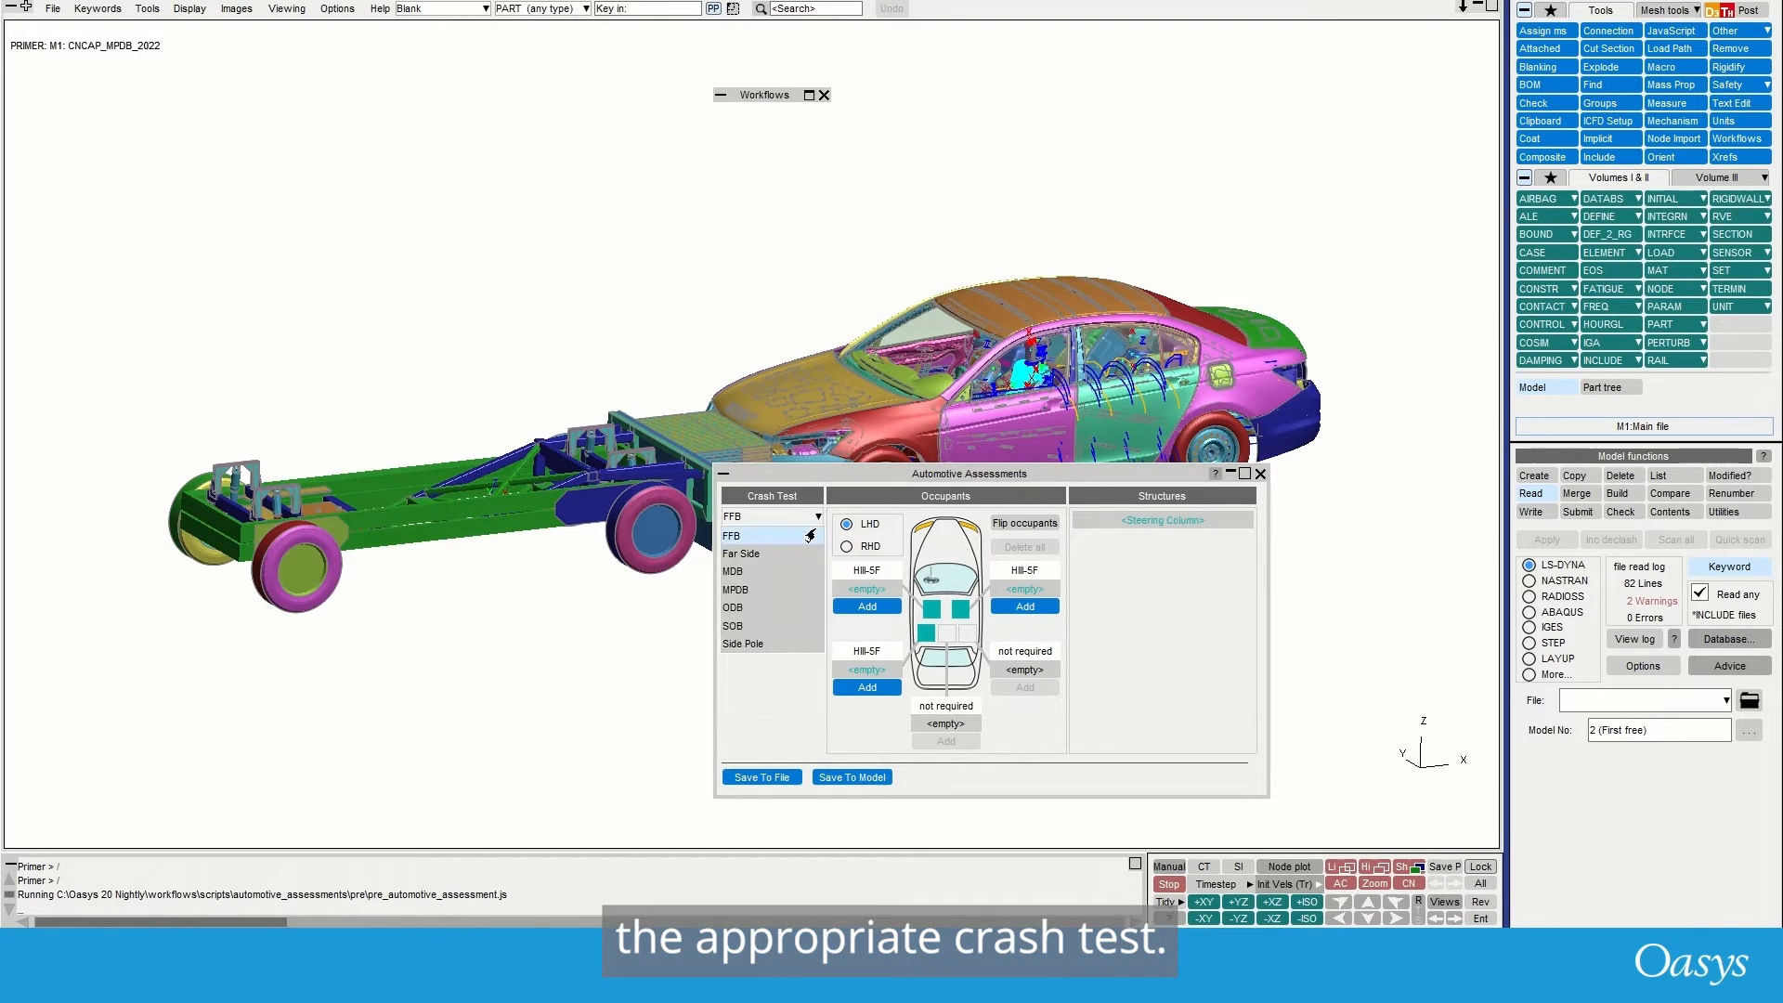
pyautogui.click(758, 591)
pyautogui.click(761, 561)
pyautogui.click(748, 578)
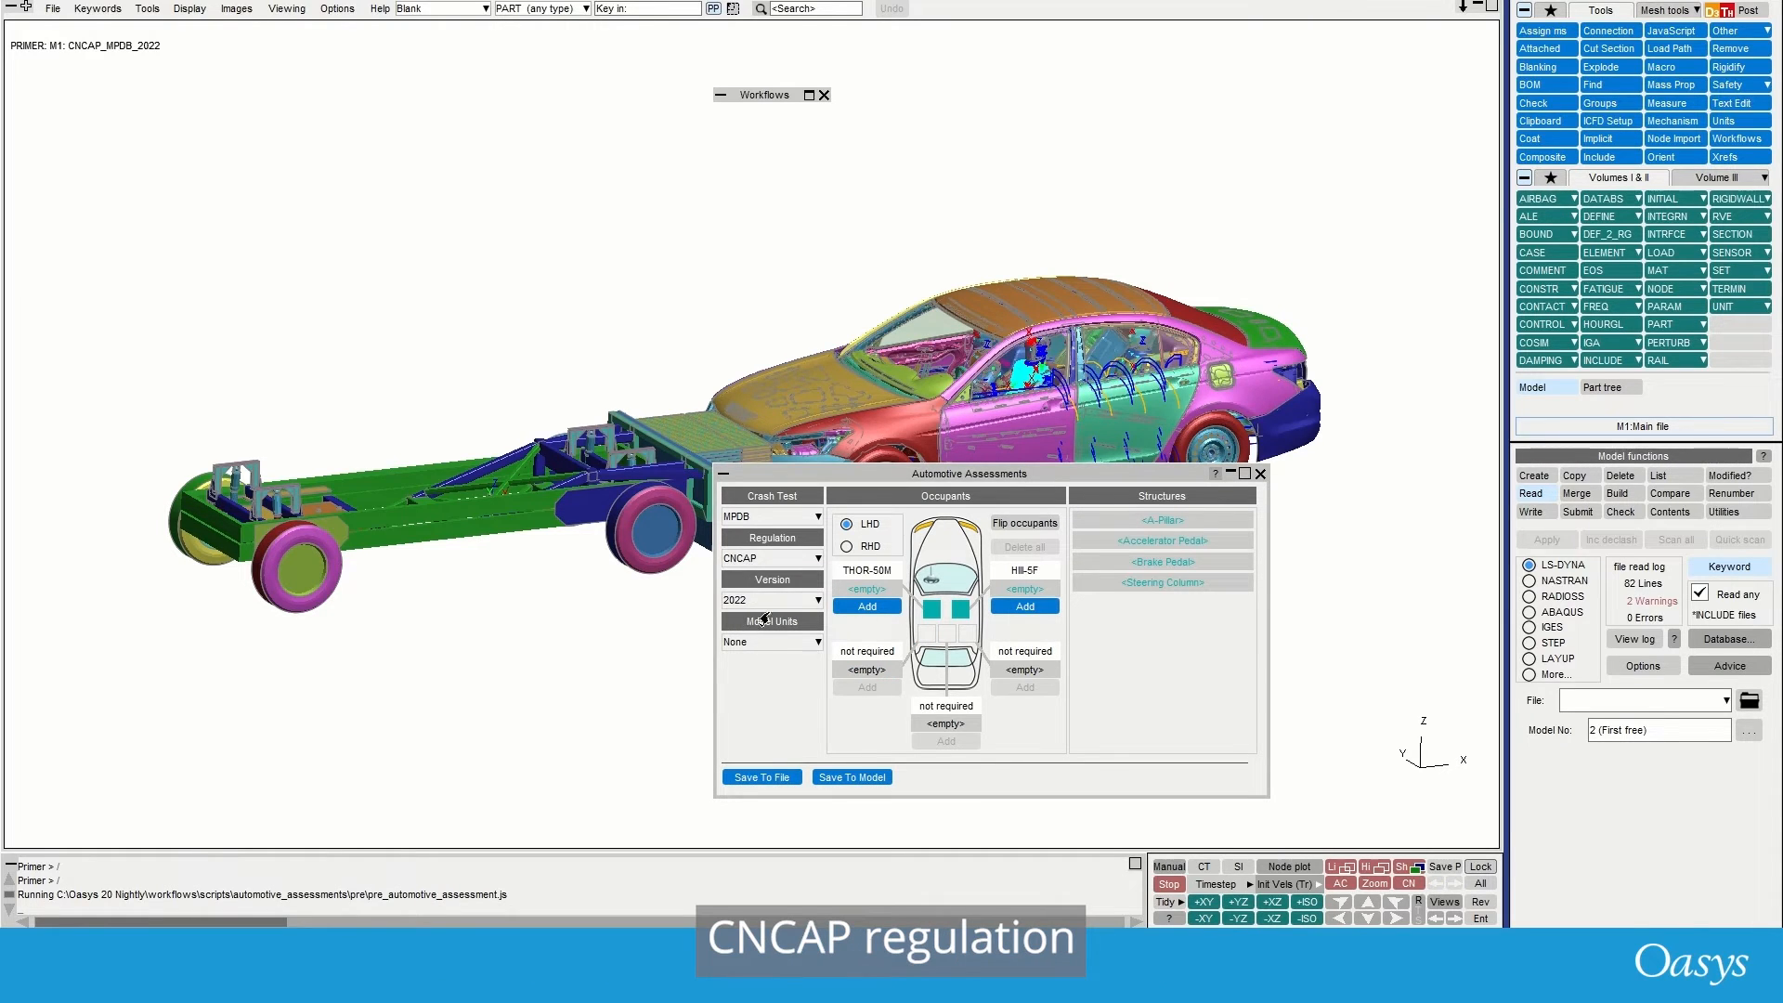
pyautogui.click(764, 643)
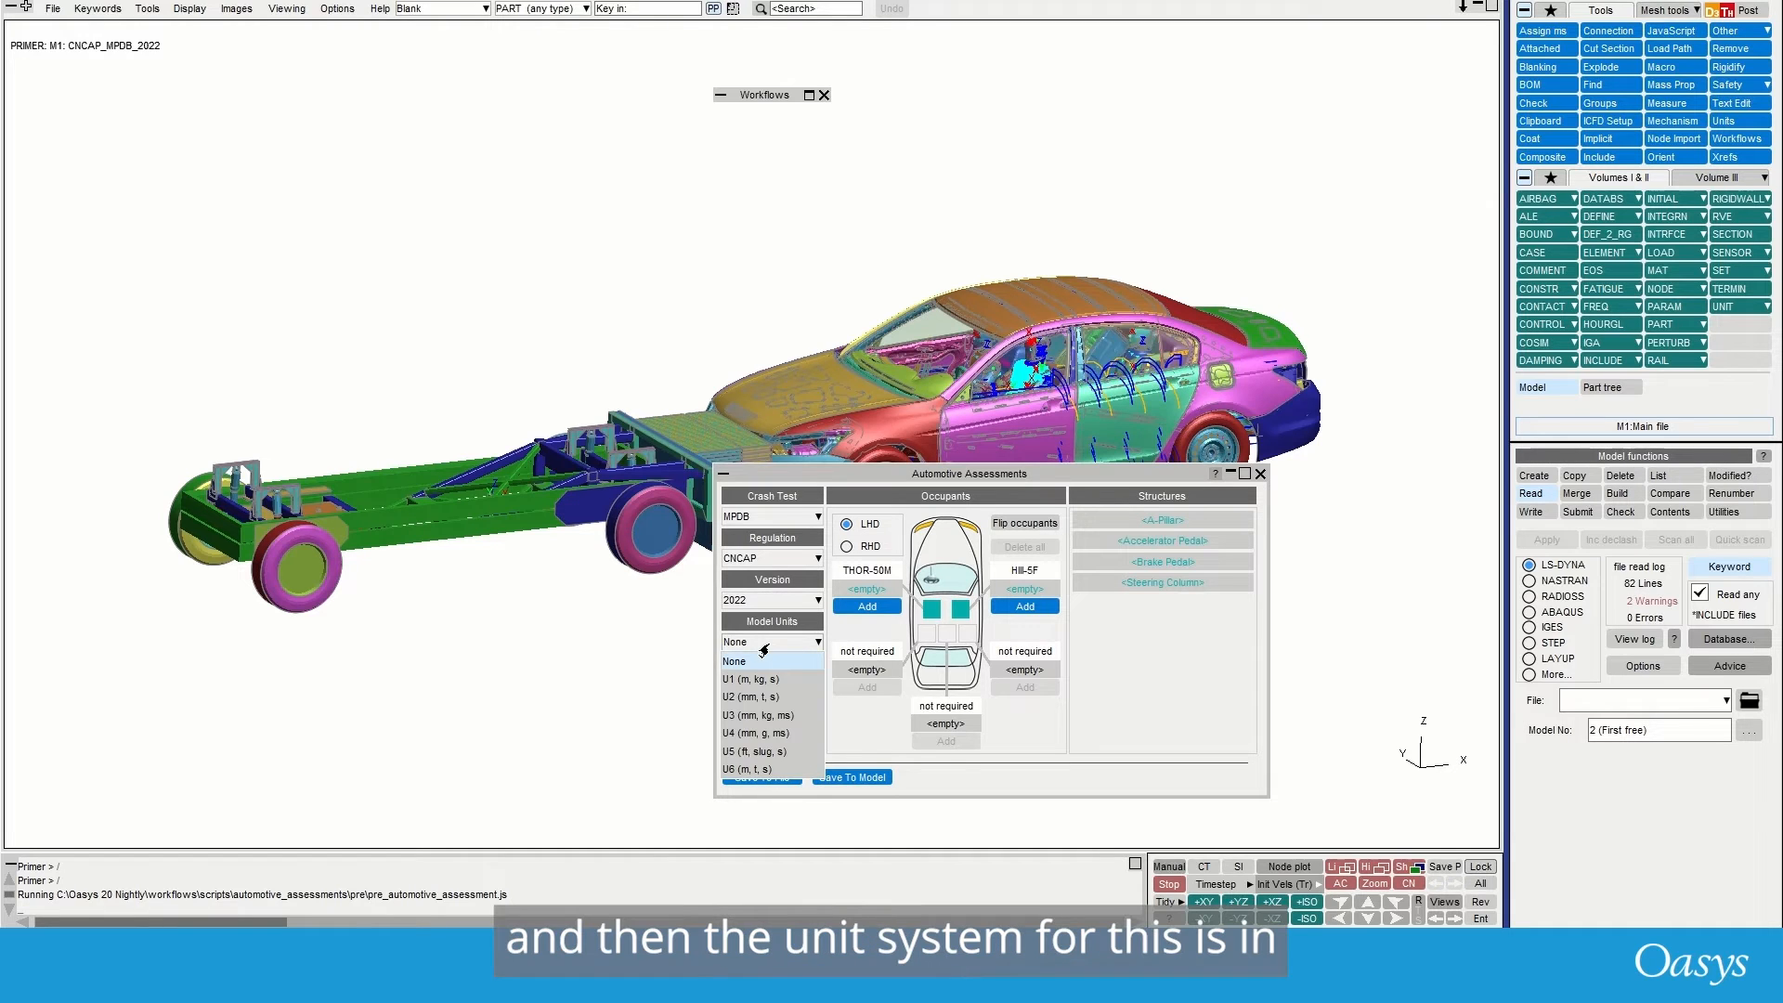
pyautogui.click(742, 699)
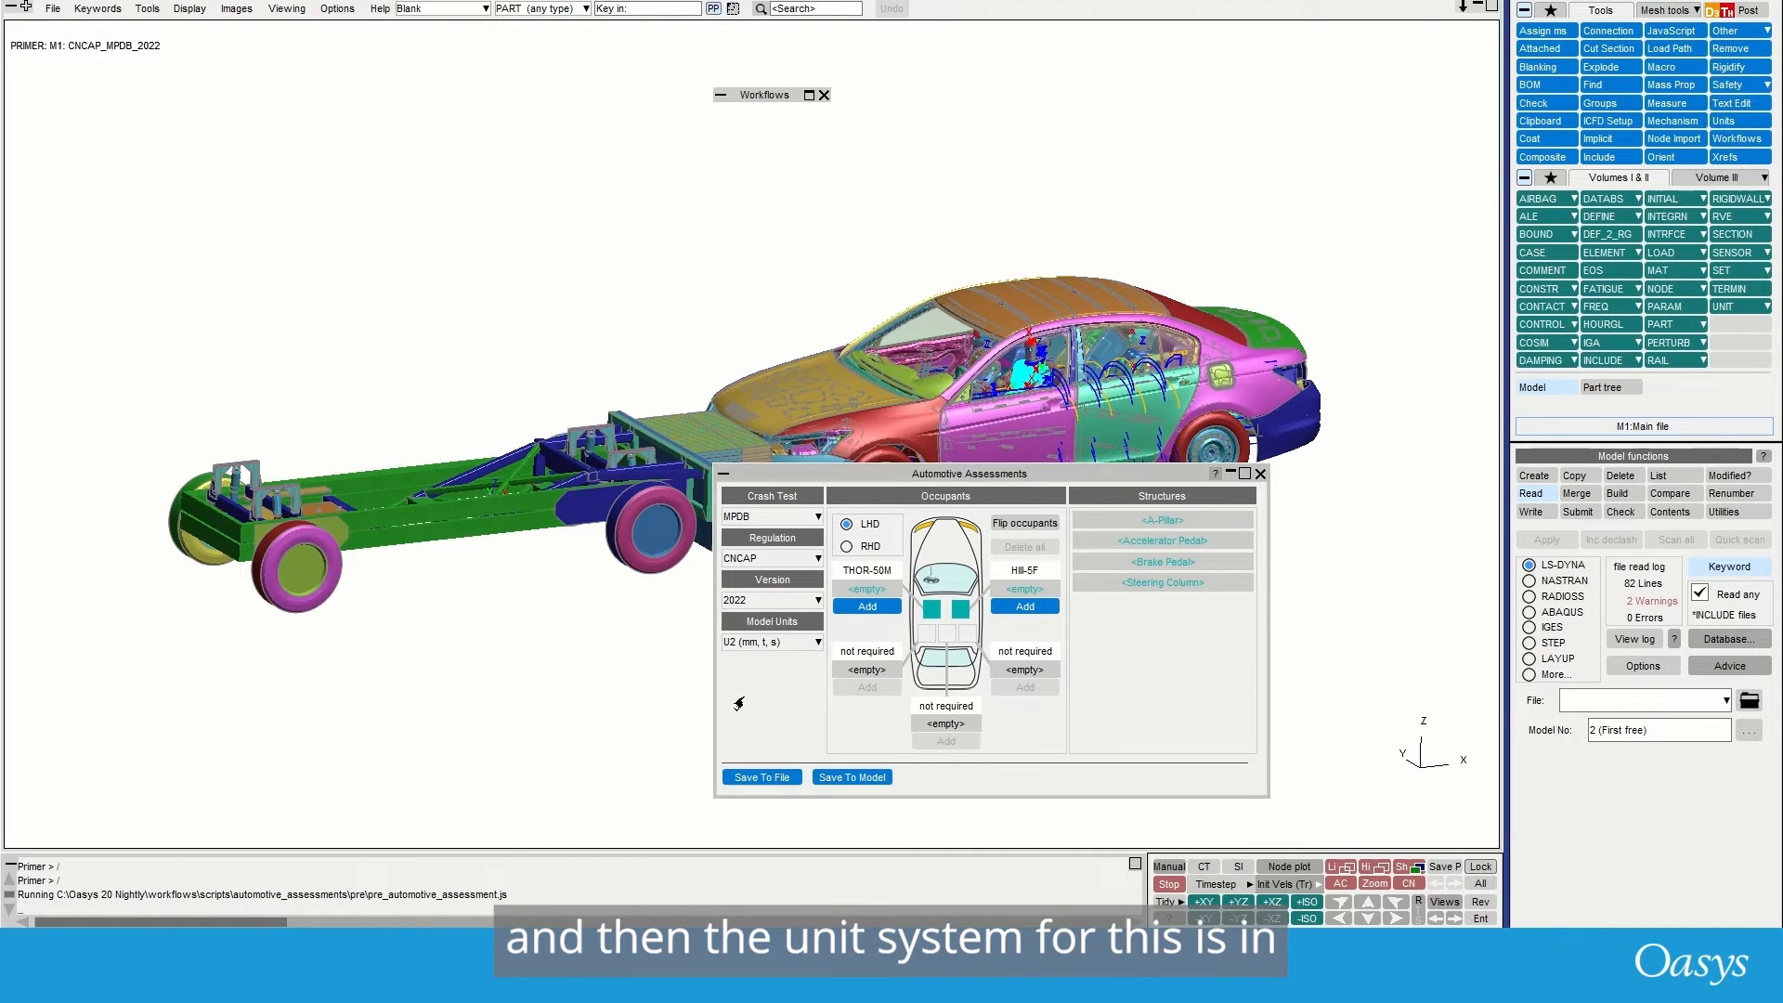
# - Add the Humanetics THOR 50M 1.8 as the driver, keeping its default entity IDs
pyautogui.click(866, 607)
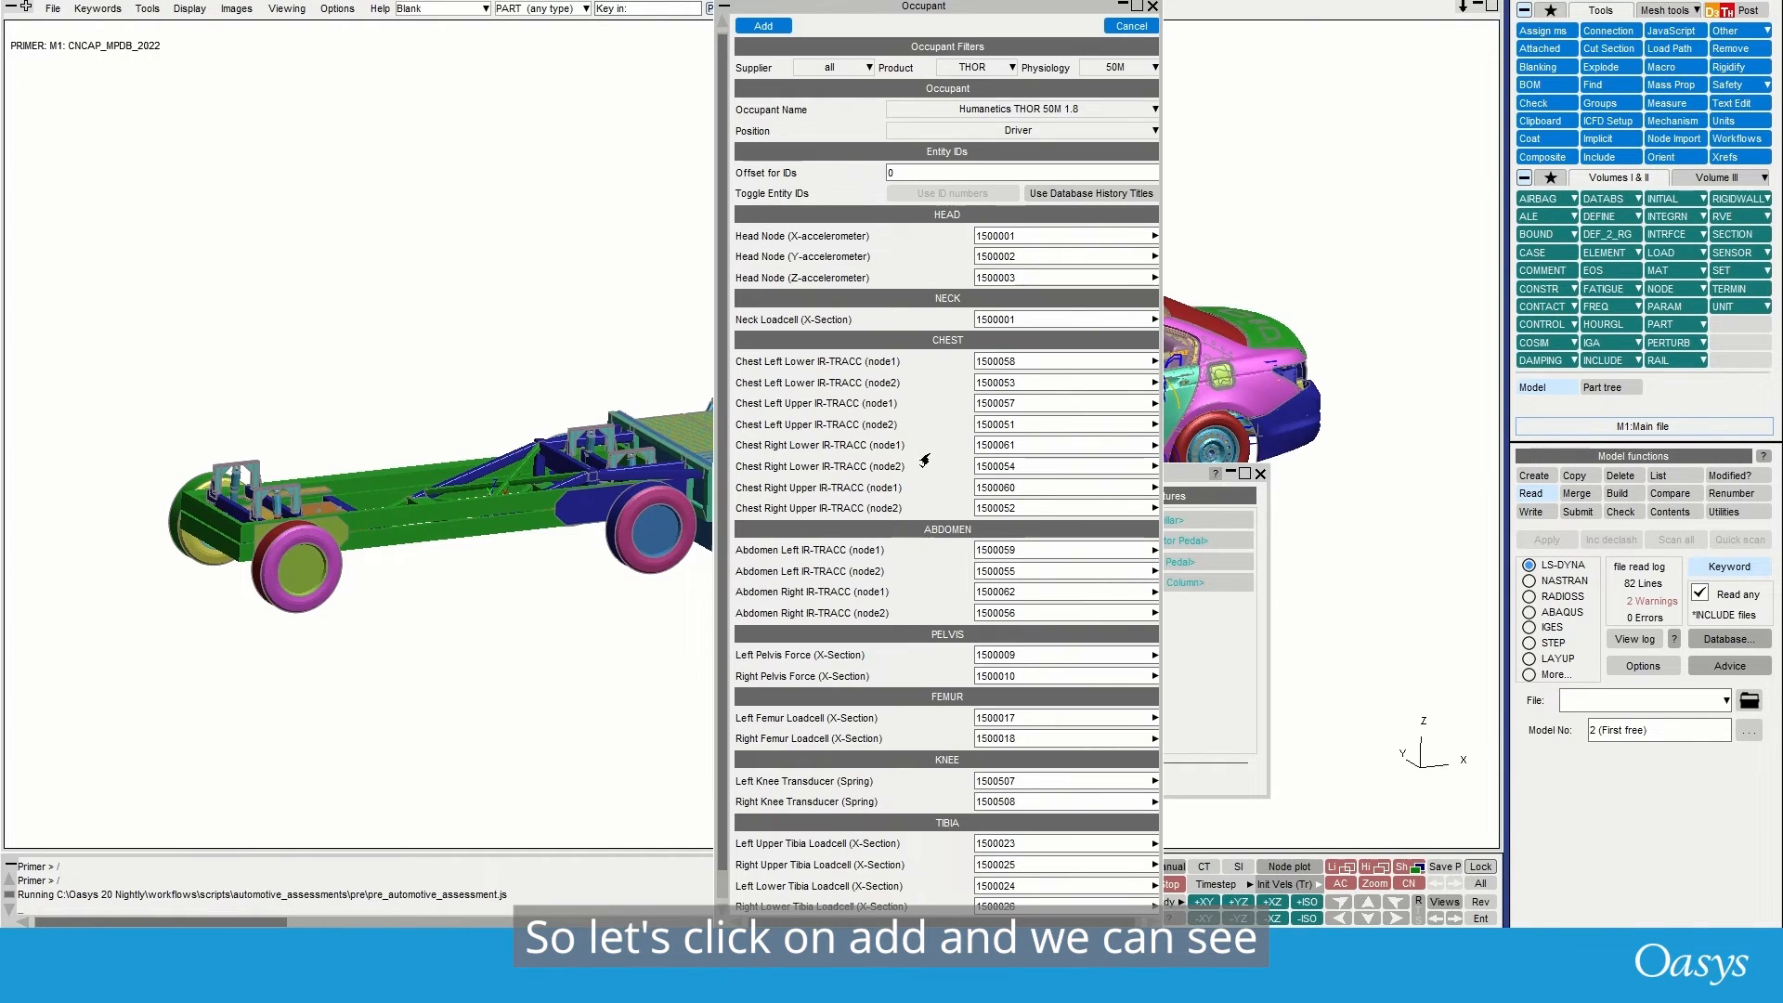
pyautogui.click(1023, 112)
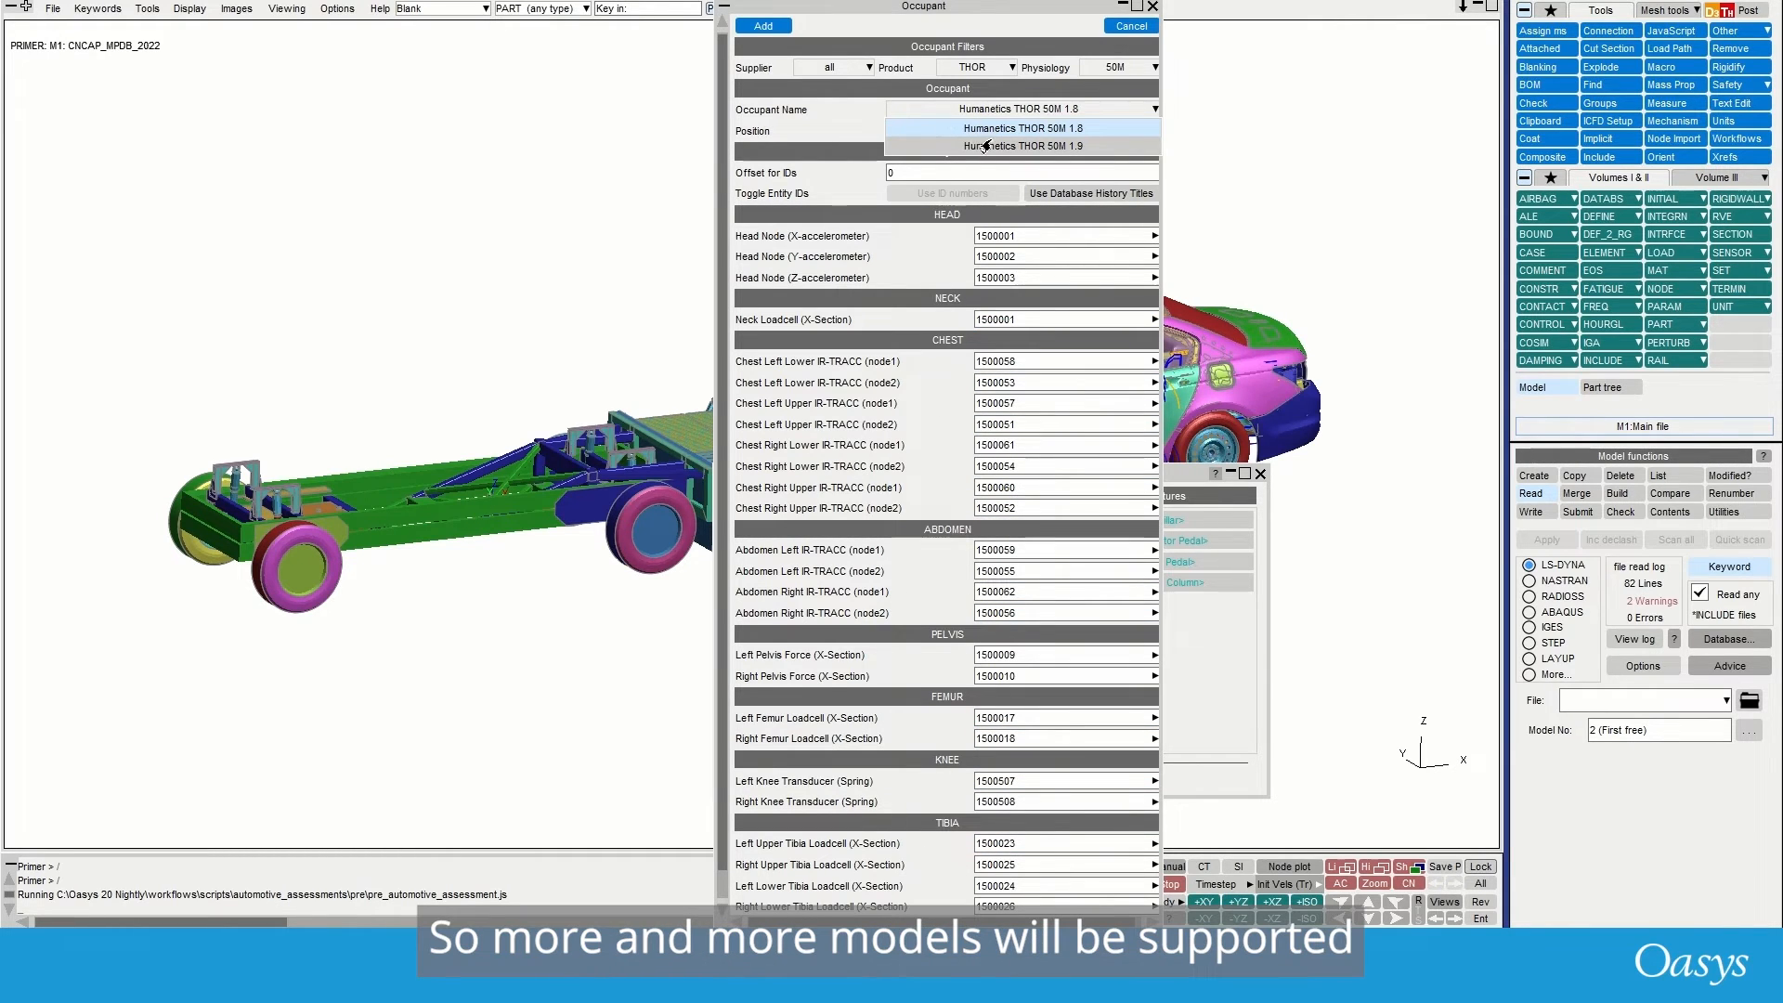
pyautogui.click(847, 127)
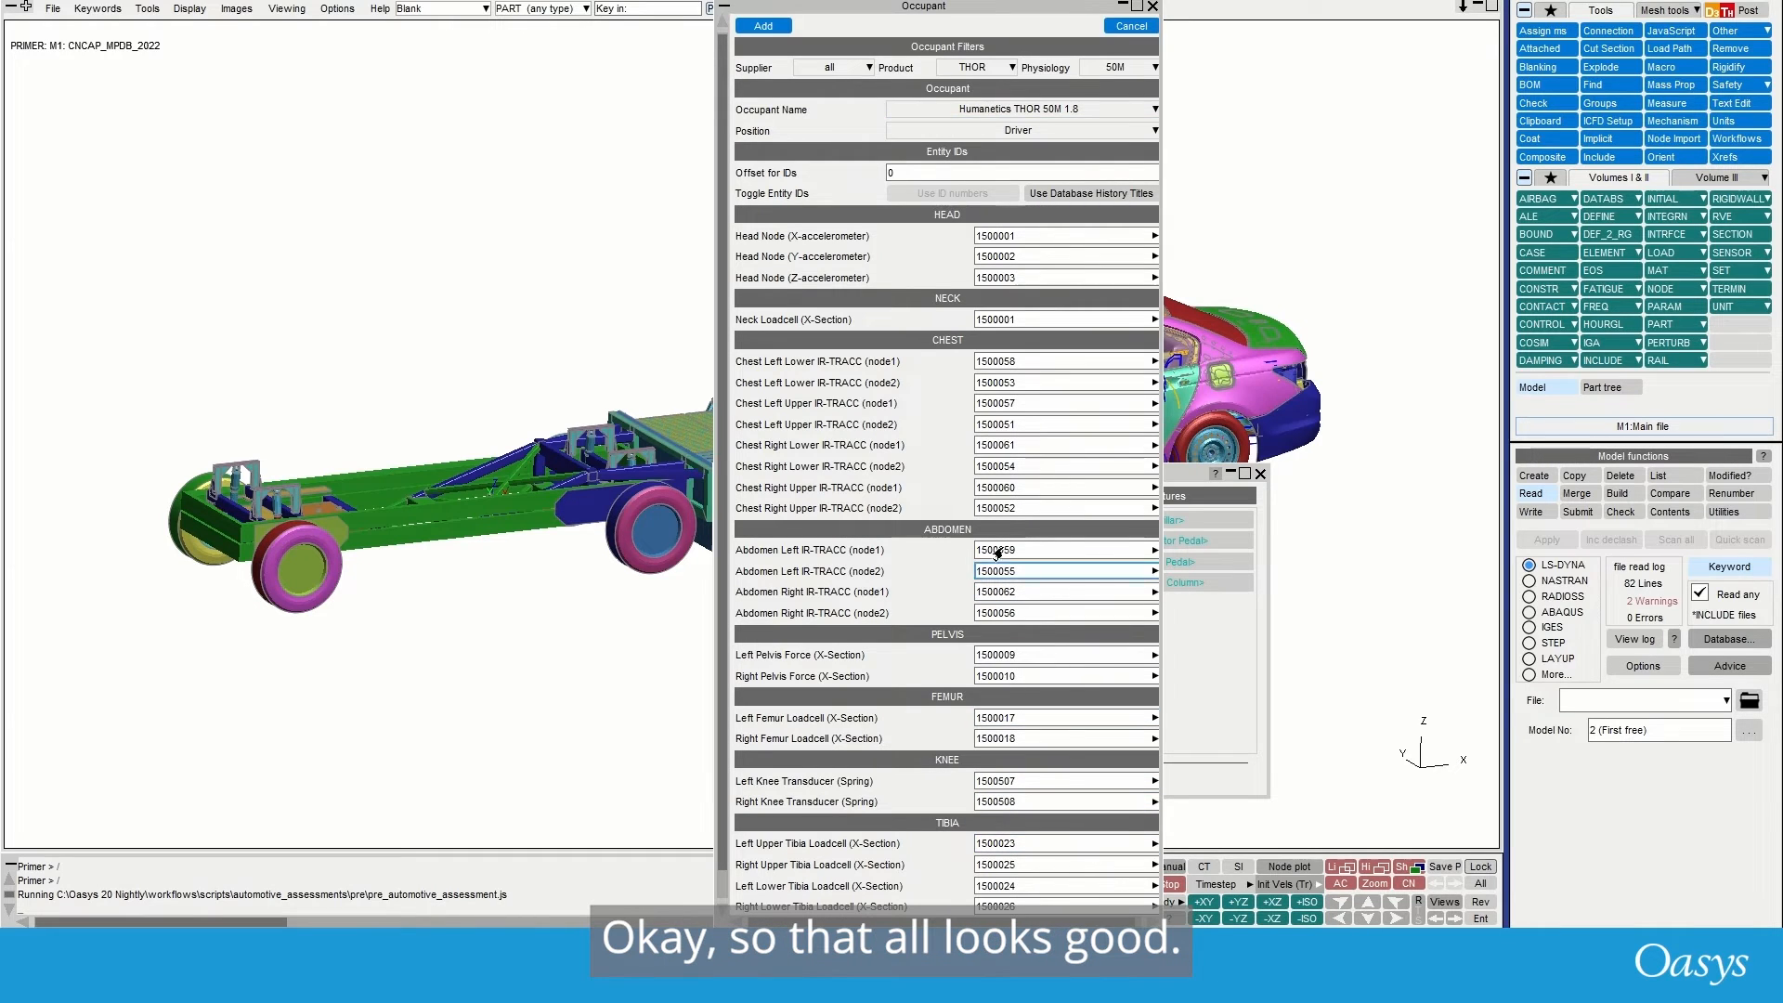
pyautogui.click(754, 26)
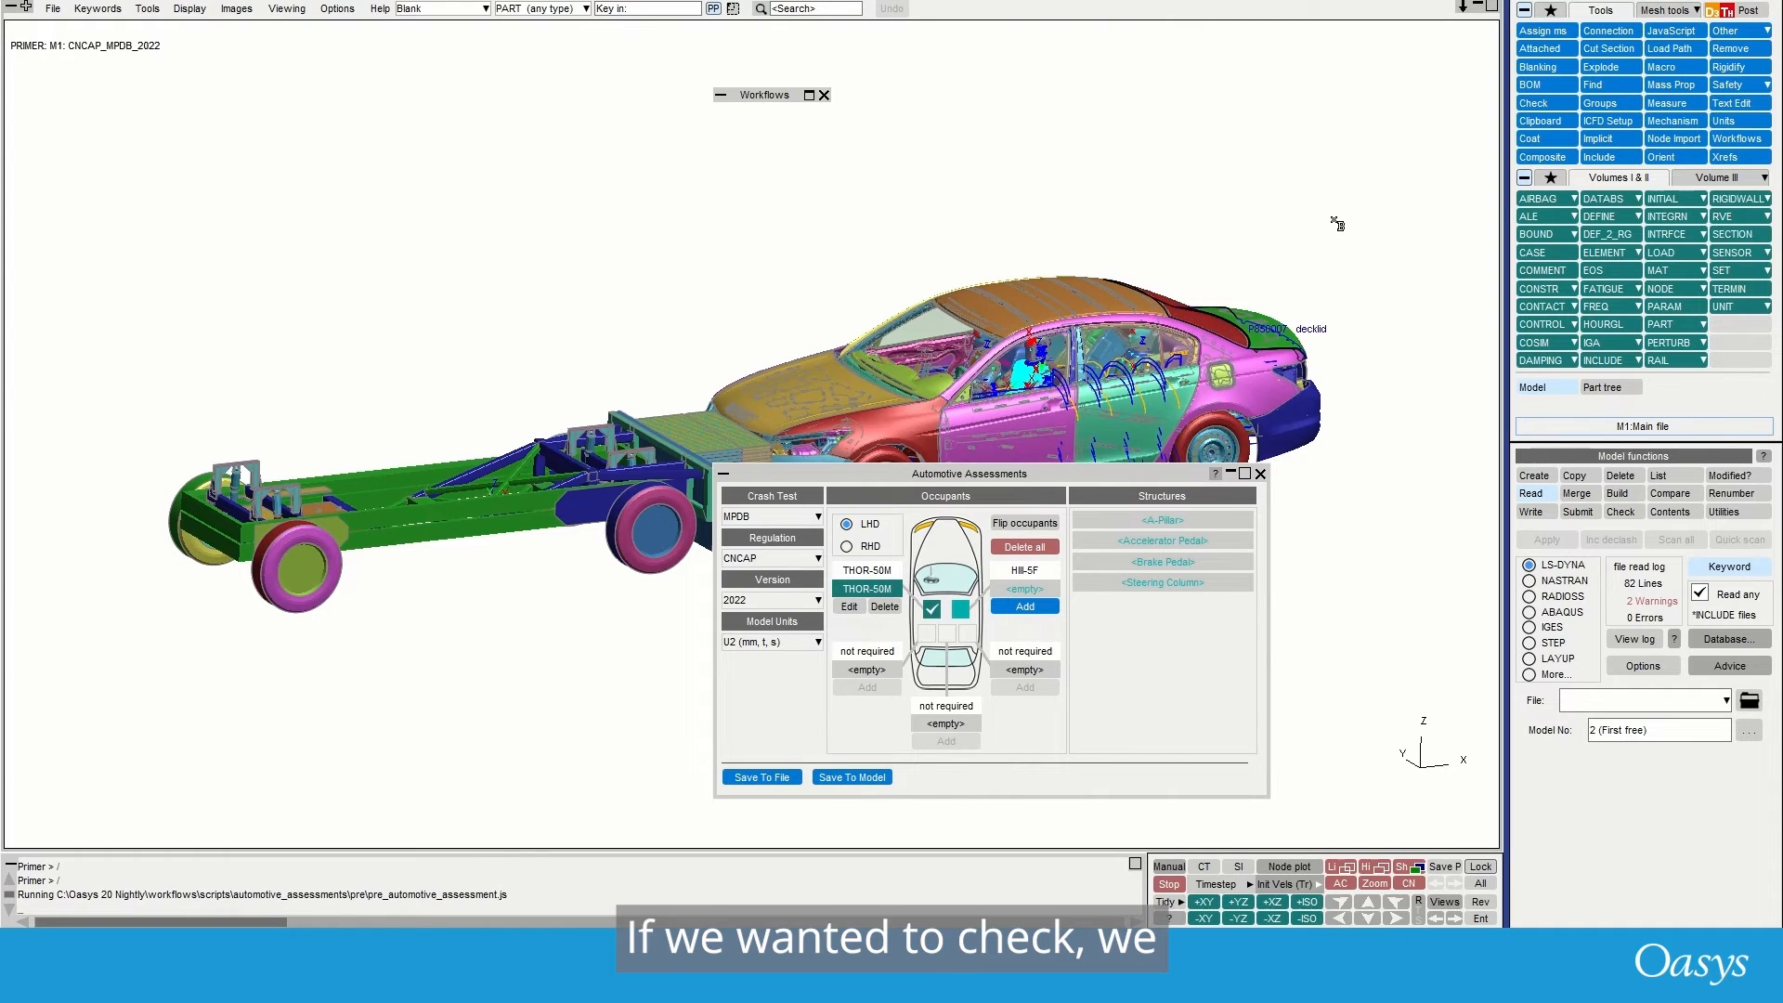
# - Open the model's include file structure and display only include 34, the HUMANETICS_THOR_50M dummy, together with its children
pyautogui.click(1594, 158)
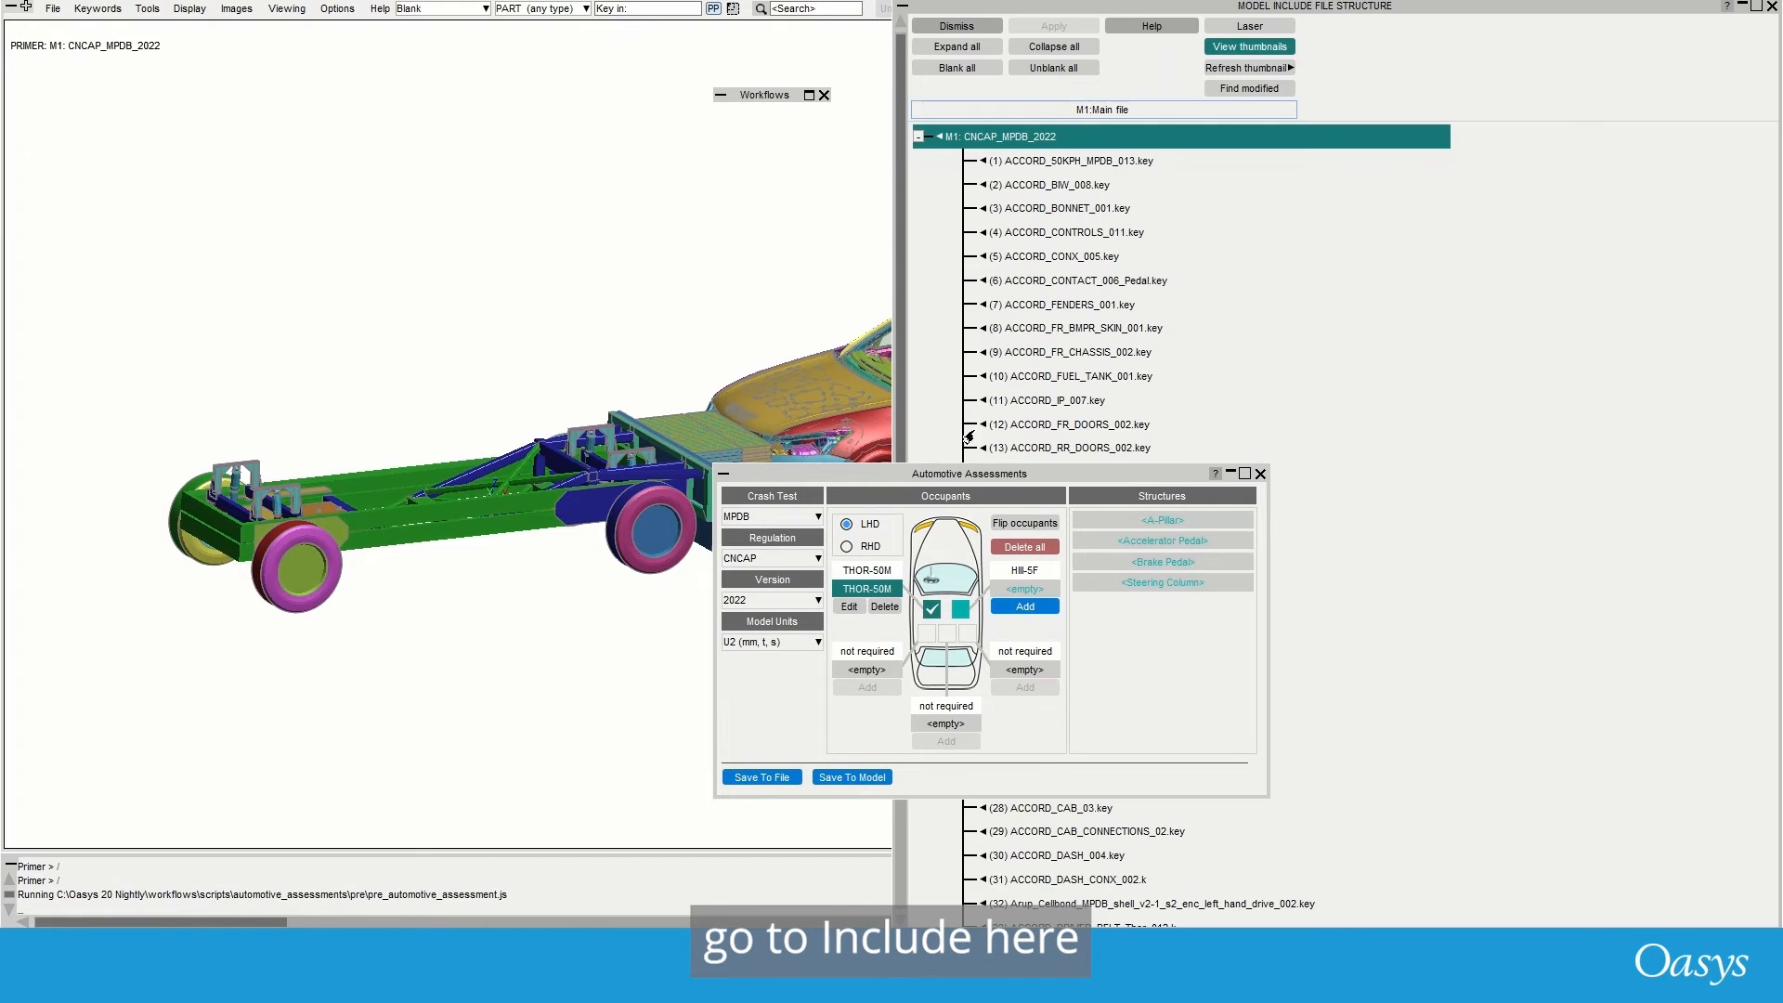
pyautogui.moveTo(947, 475); pyautogui.dragTo(418, 358)
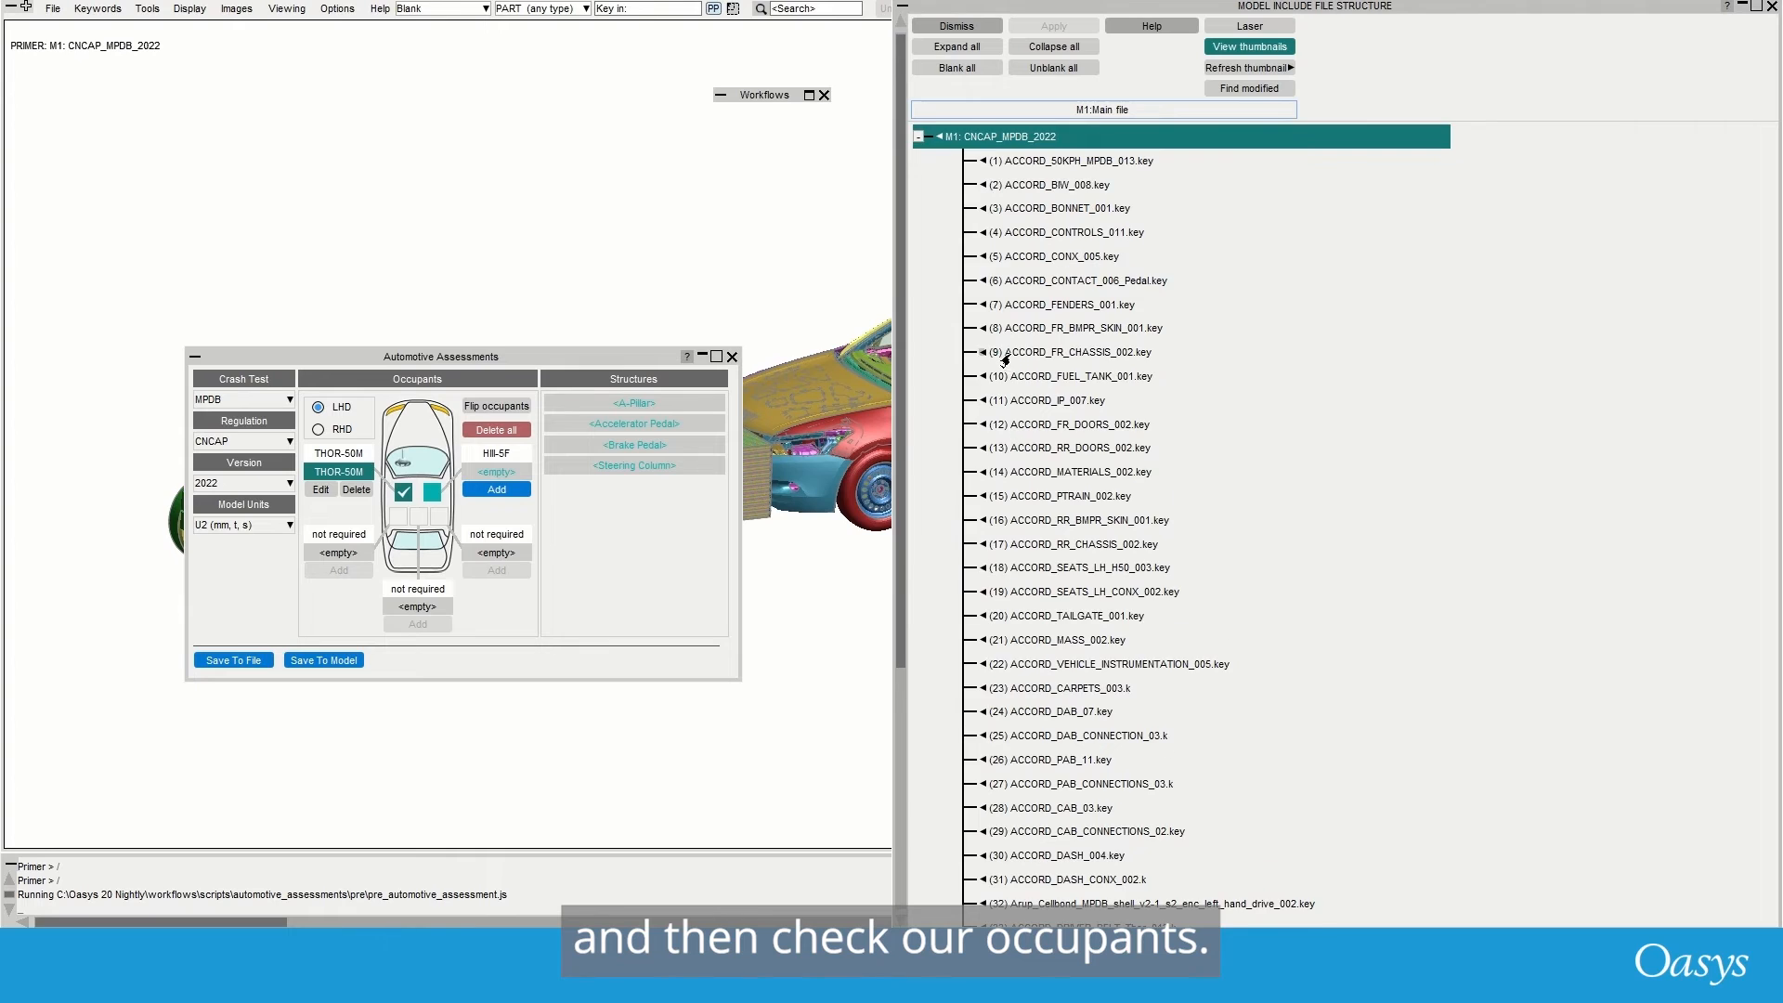
pyautogui.scroll(-5, 1005, 360)
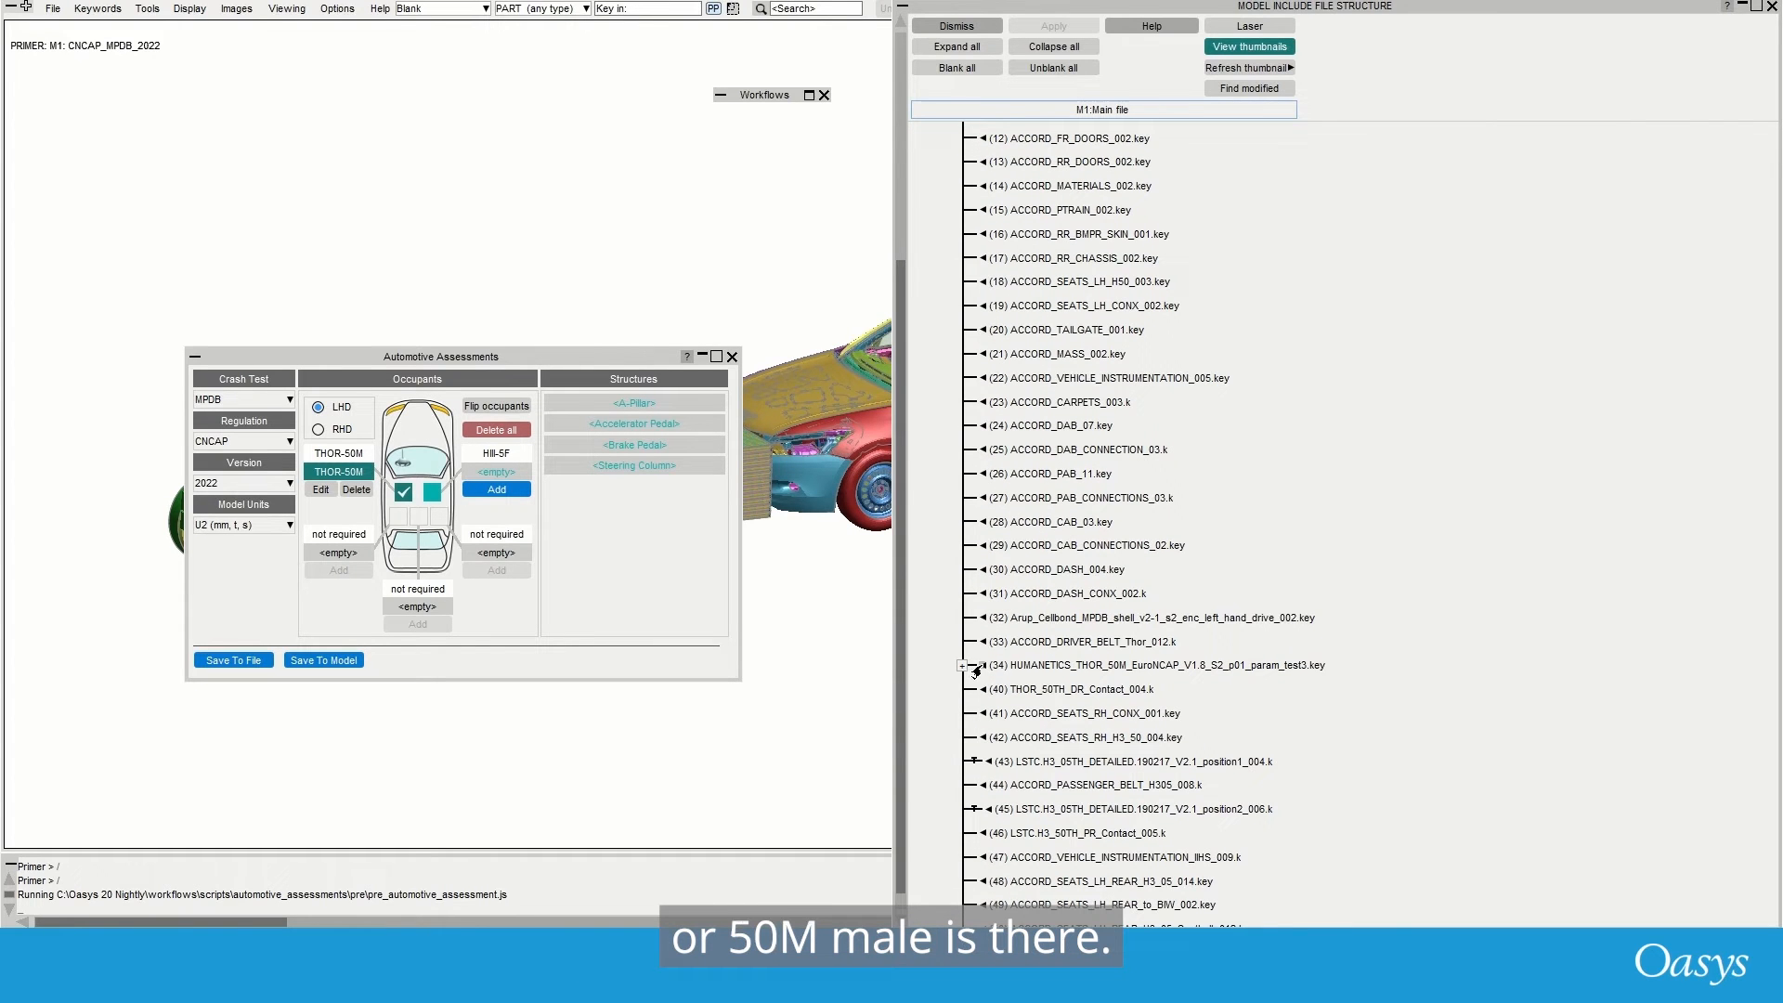
pyautogui.rightClick(975, 669)
pyautogui.moveTo(910, 543)
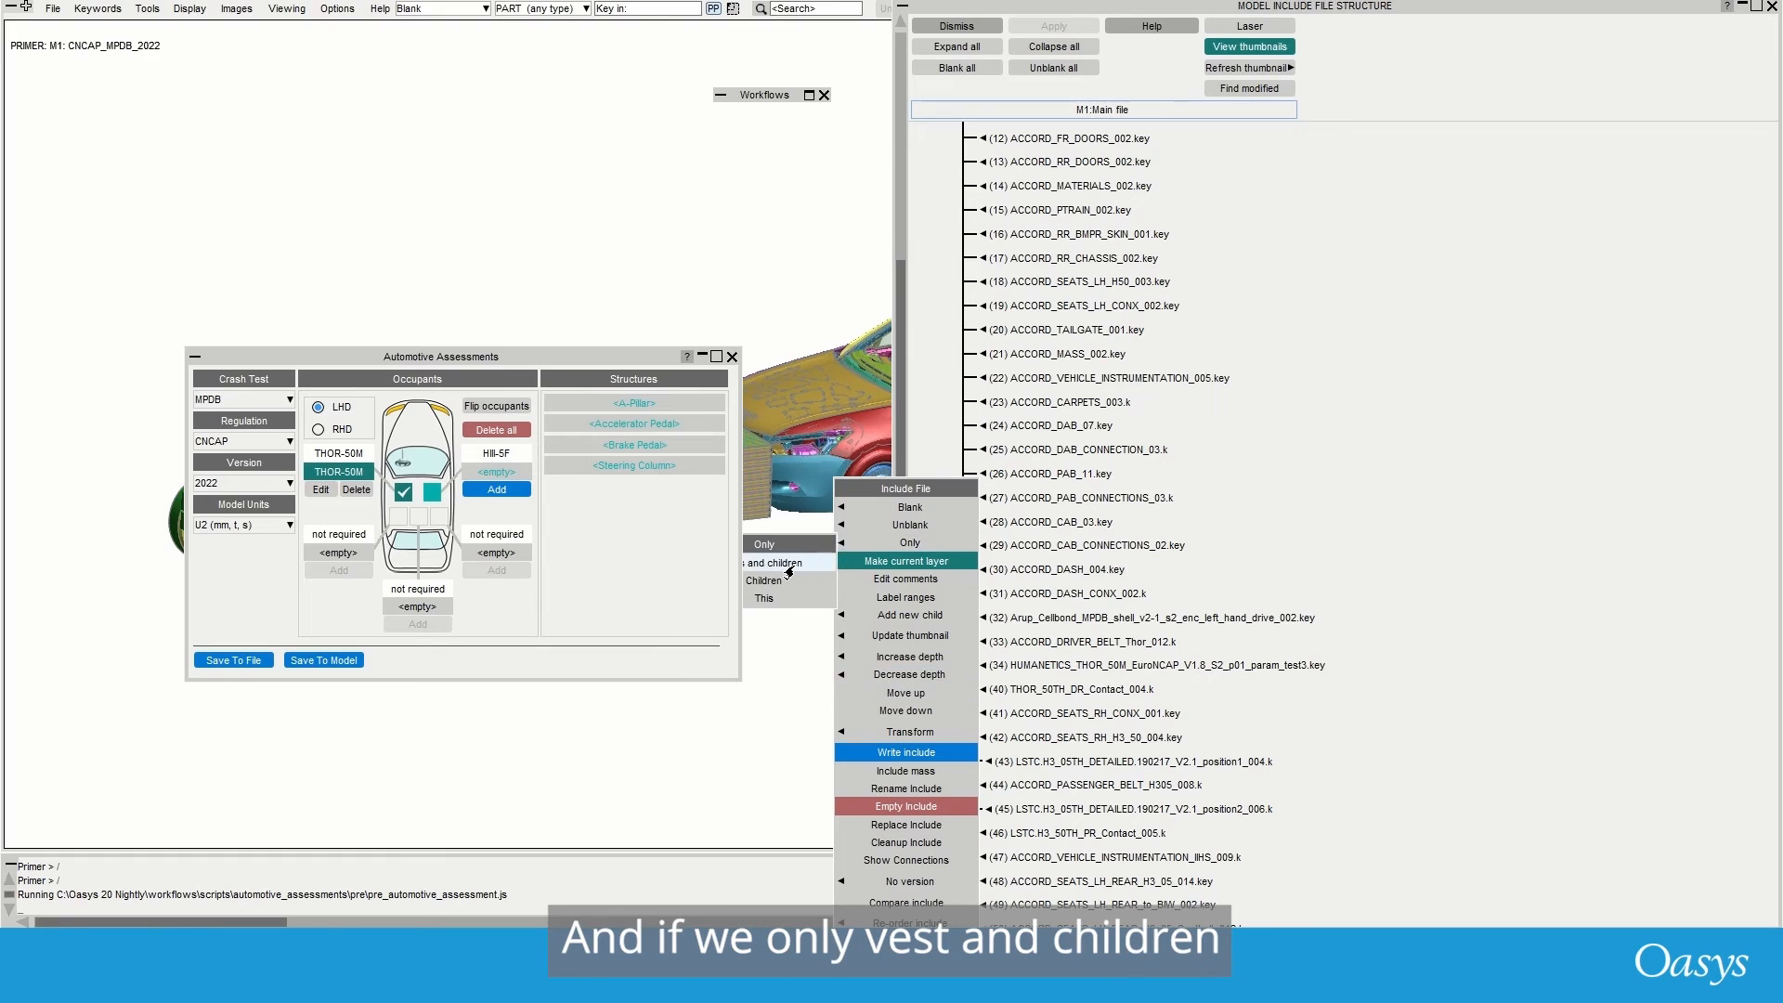
pyautogui.click(788, 568)
pyautogui.press('a')
pyautogui.scroll(-5, 412, 188)
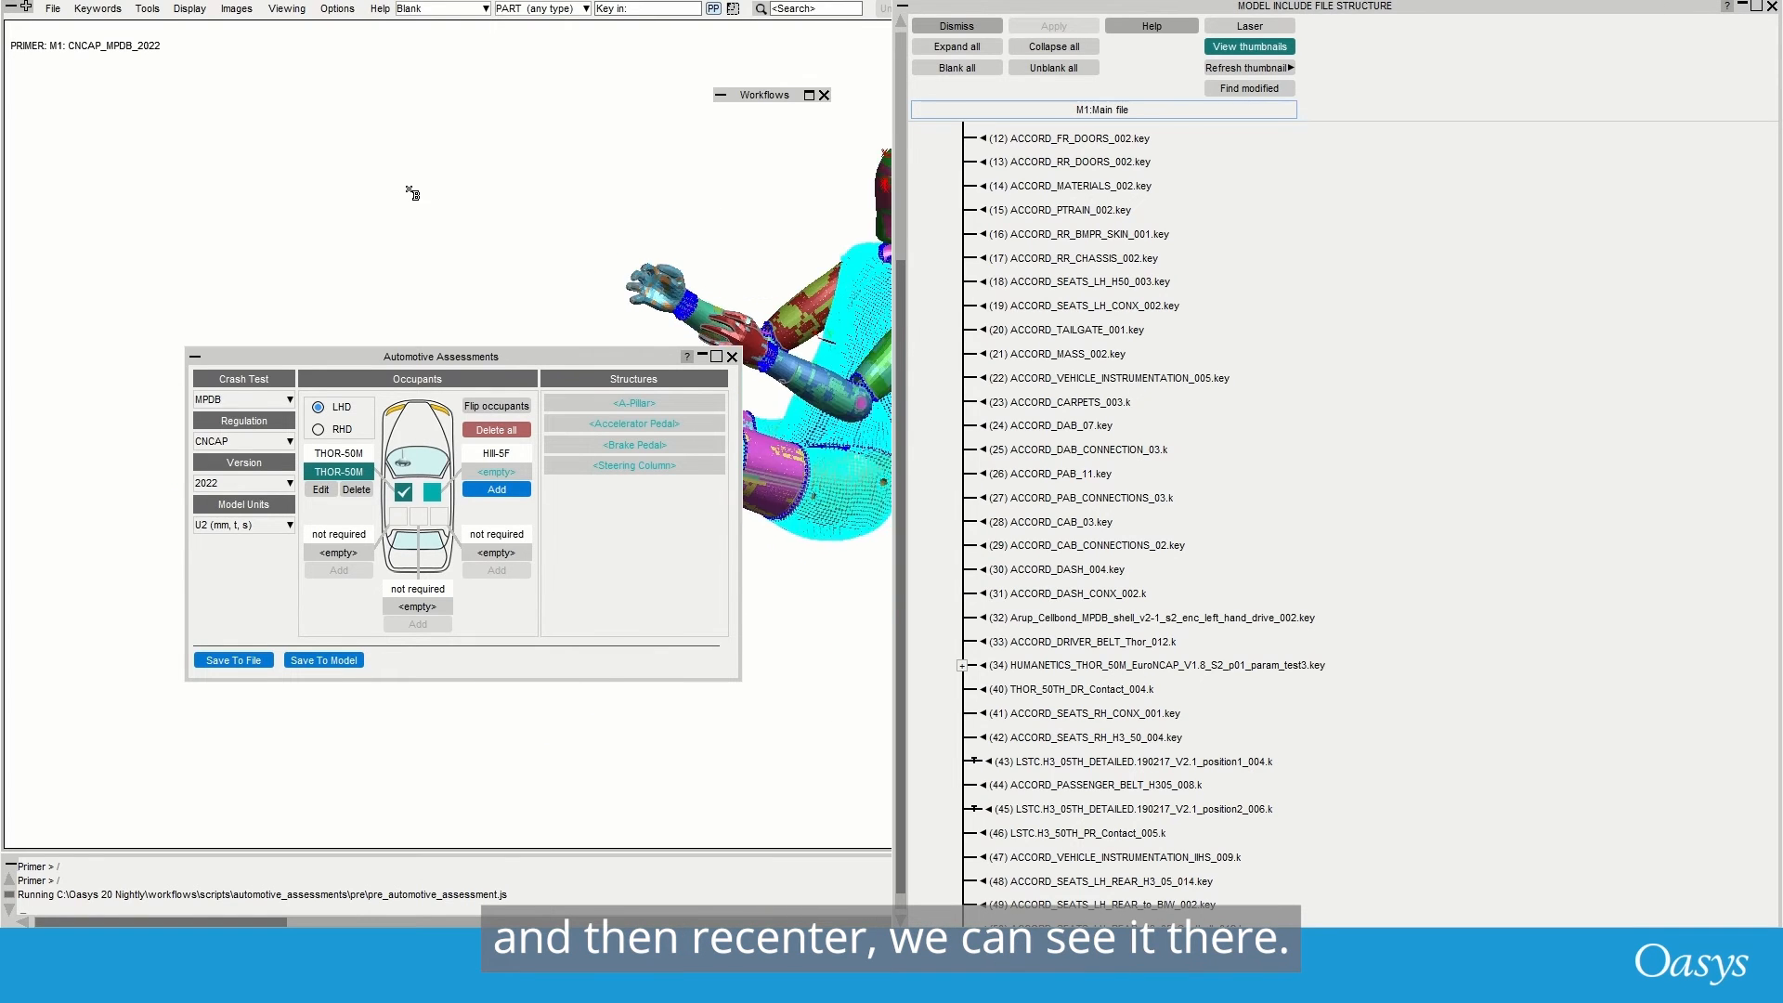
pyautogui.scroll(-3, 414, 178)
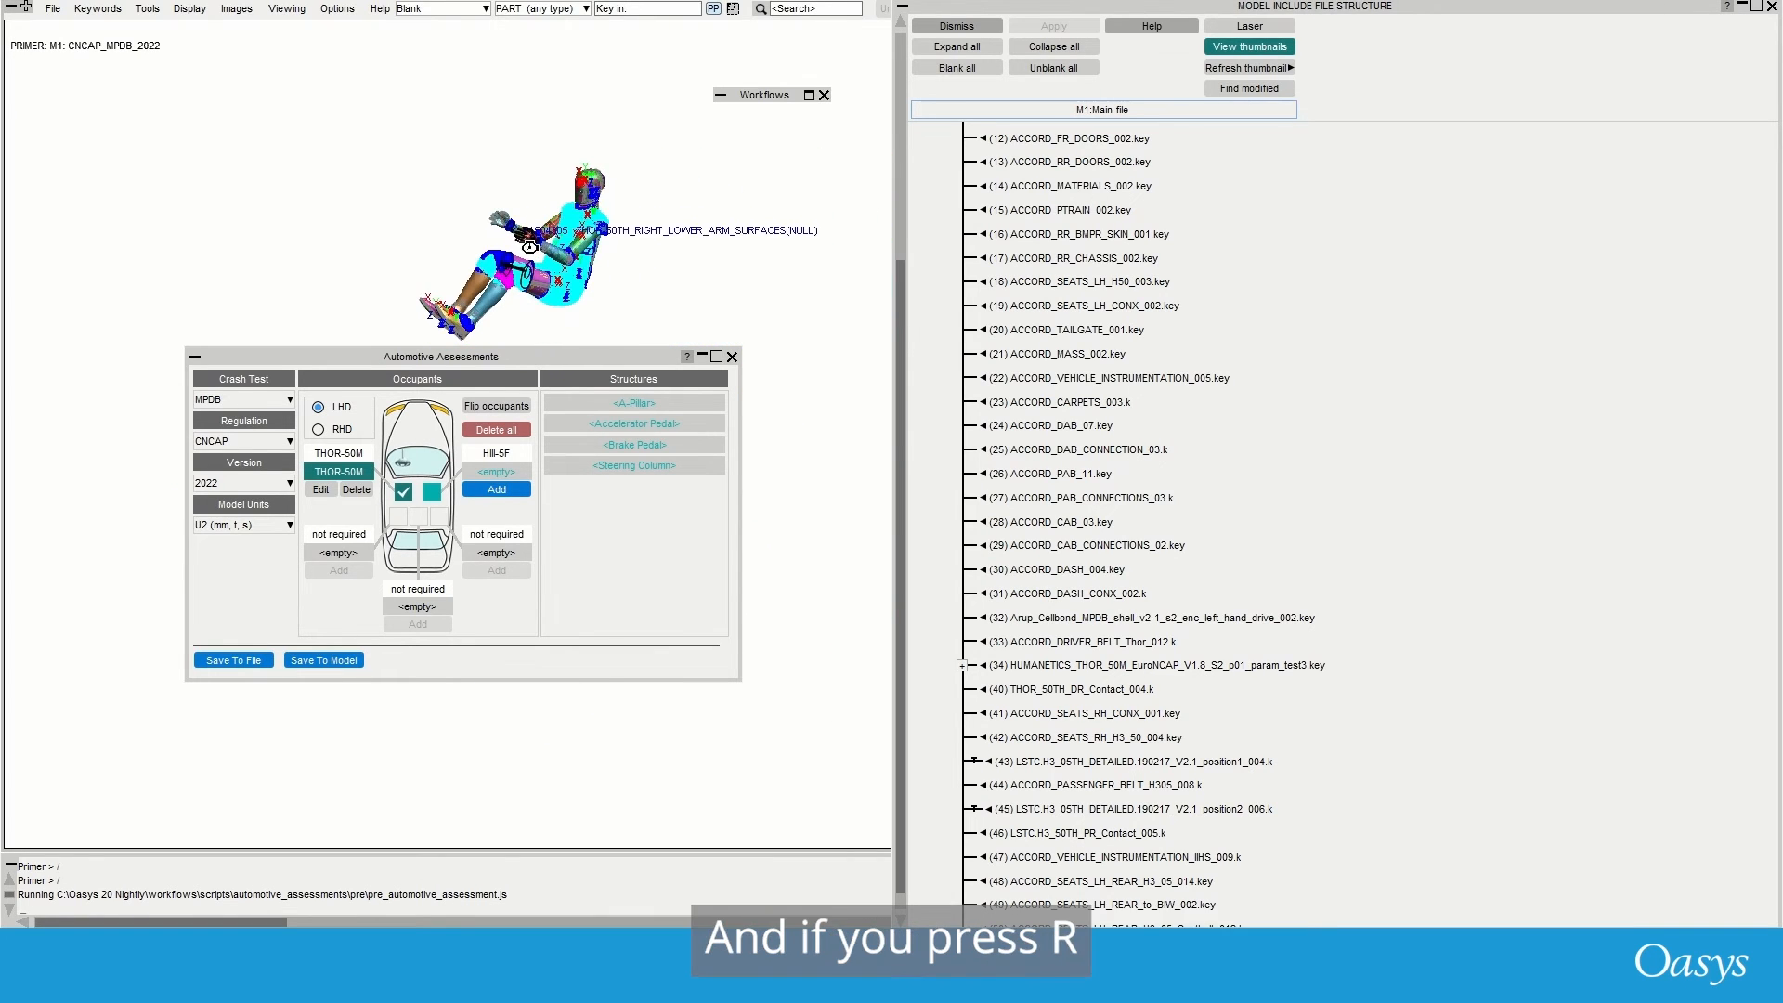
# - Reverse the blanking to alternate between the driver dummy and the rest of the model
pyautogui.press('r')
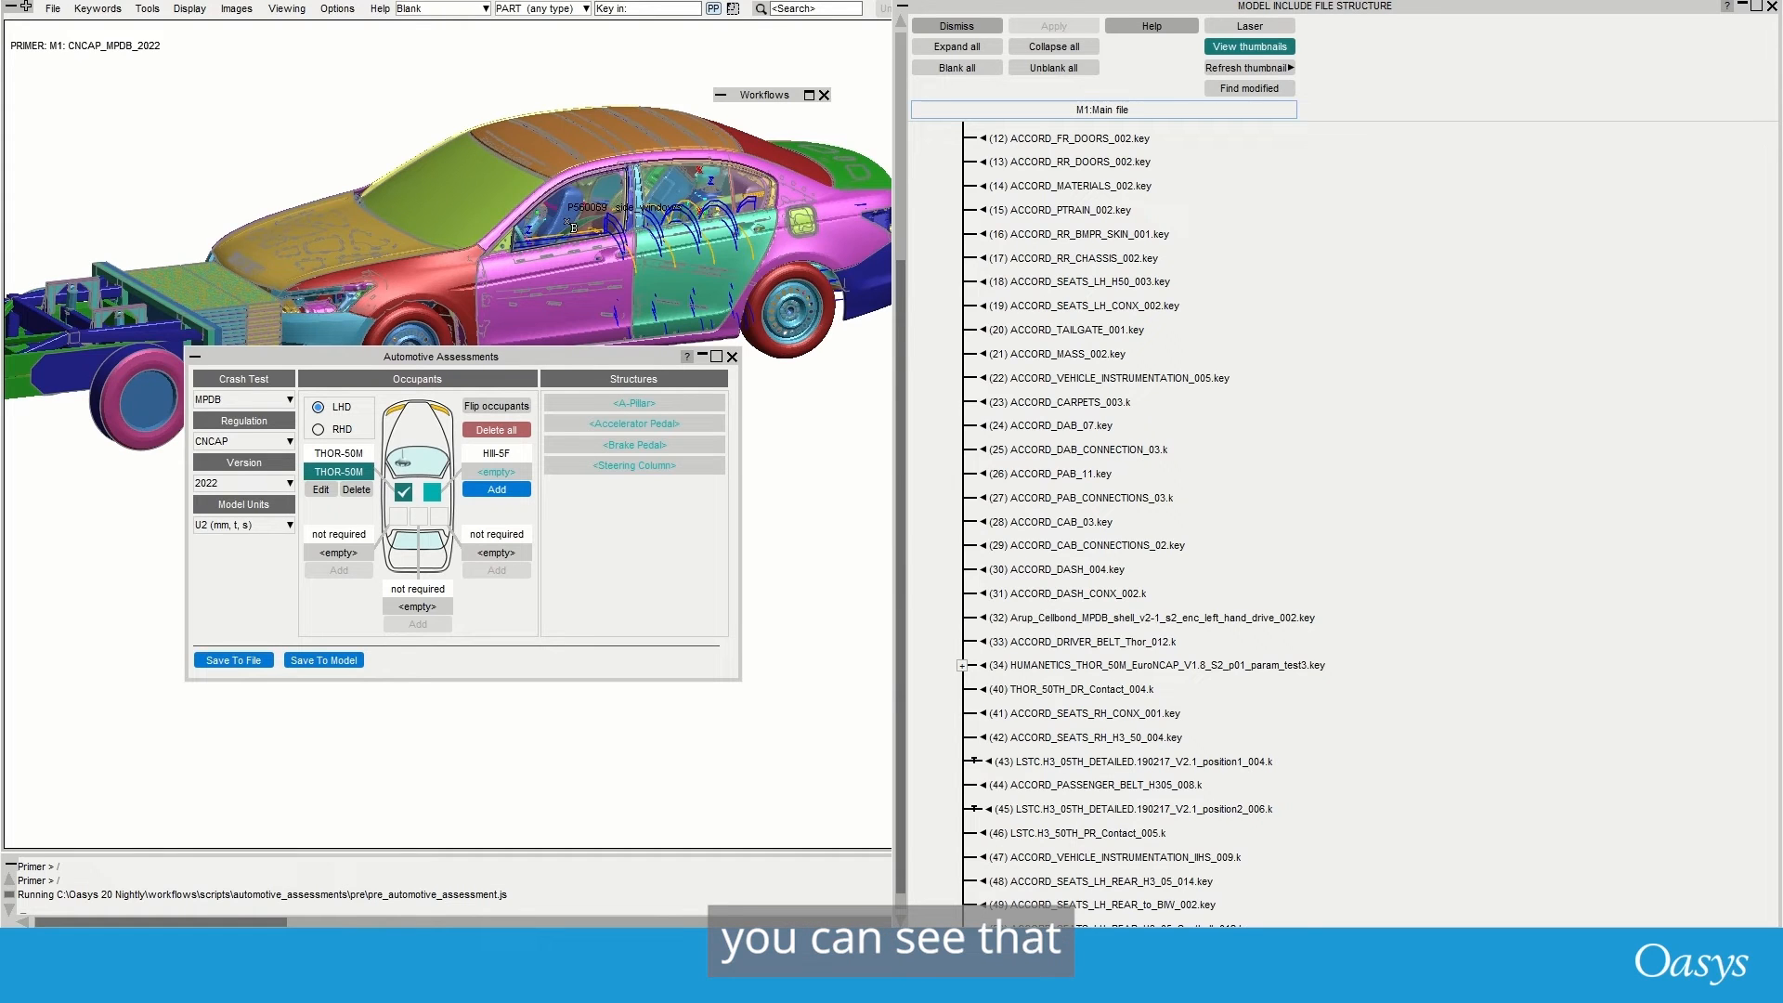
pyautogui.press('r')
pyautogui.press('r')
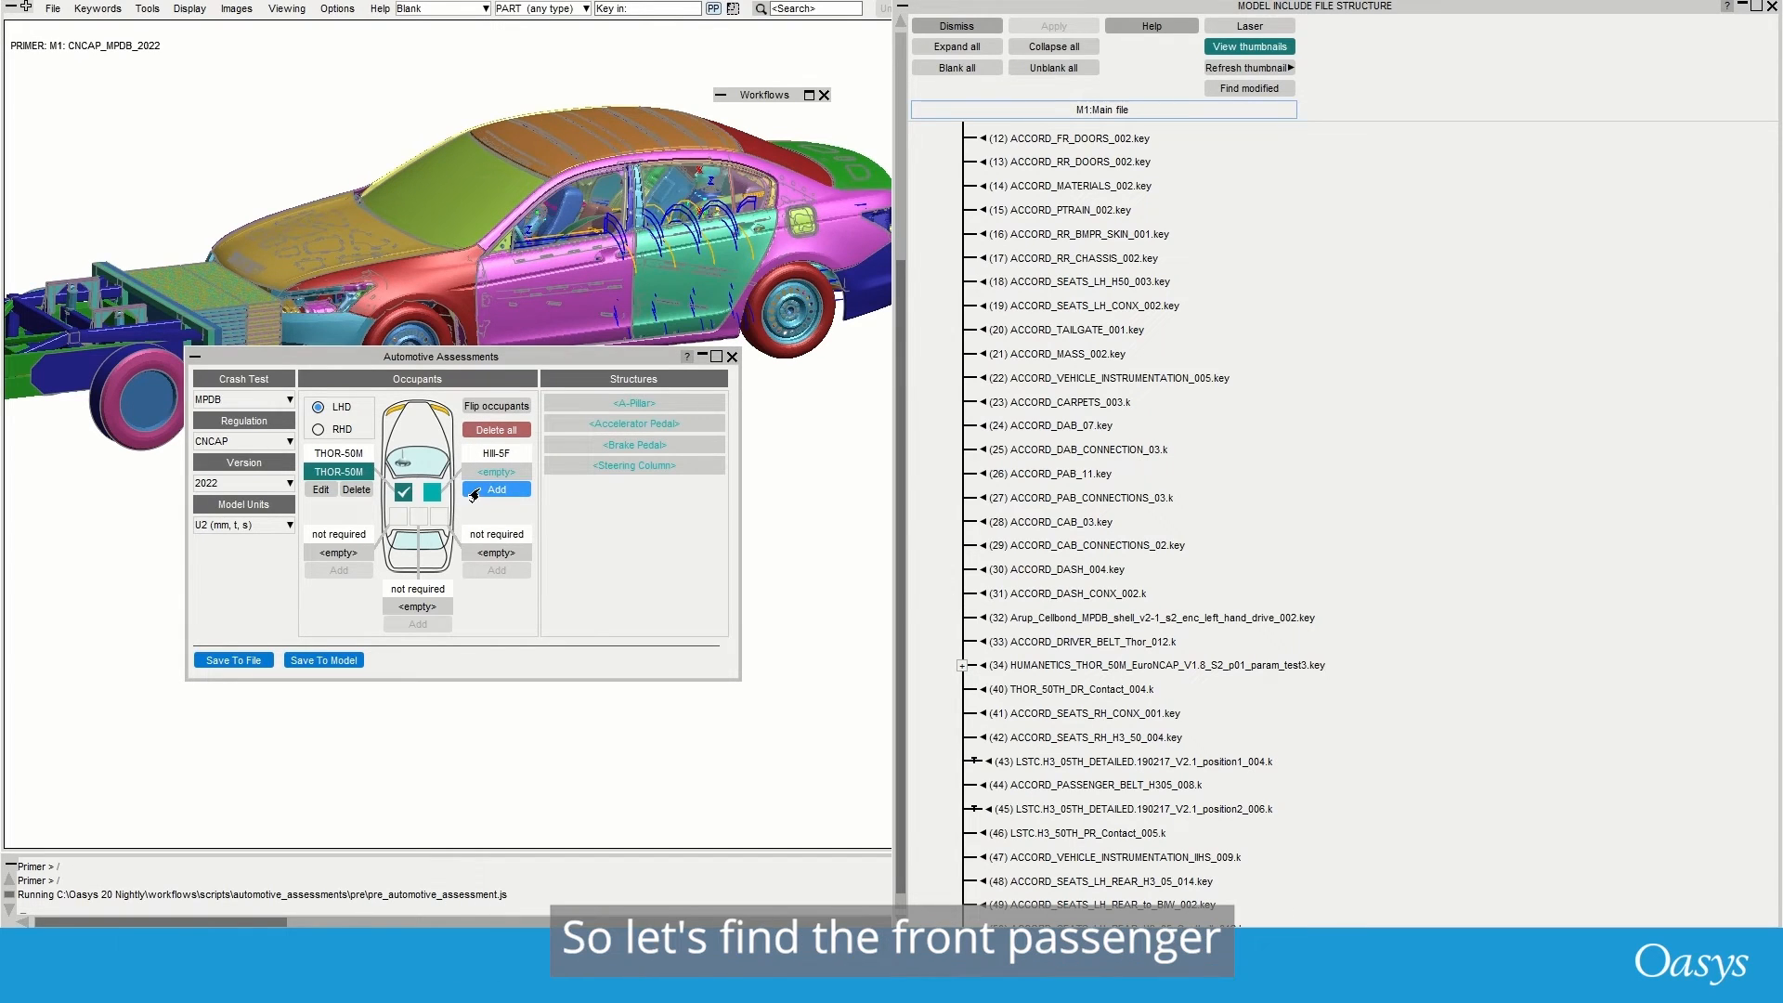
# - Open the transform of include 43, LSTC.H3_05TH_DETAILED.190217_V2.1_position1_004.k, for editing and sketch that dummy on the model
pyautogui.scroll(-1, 1073, 455)
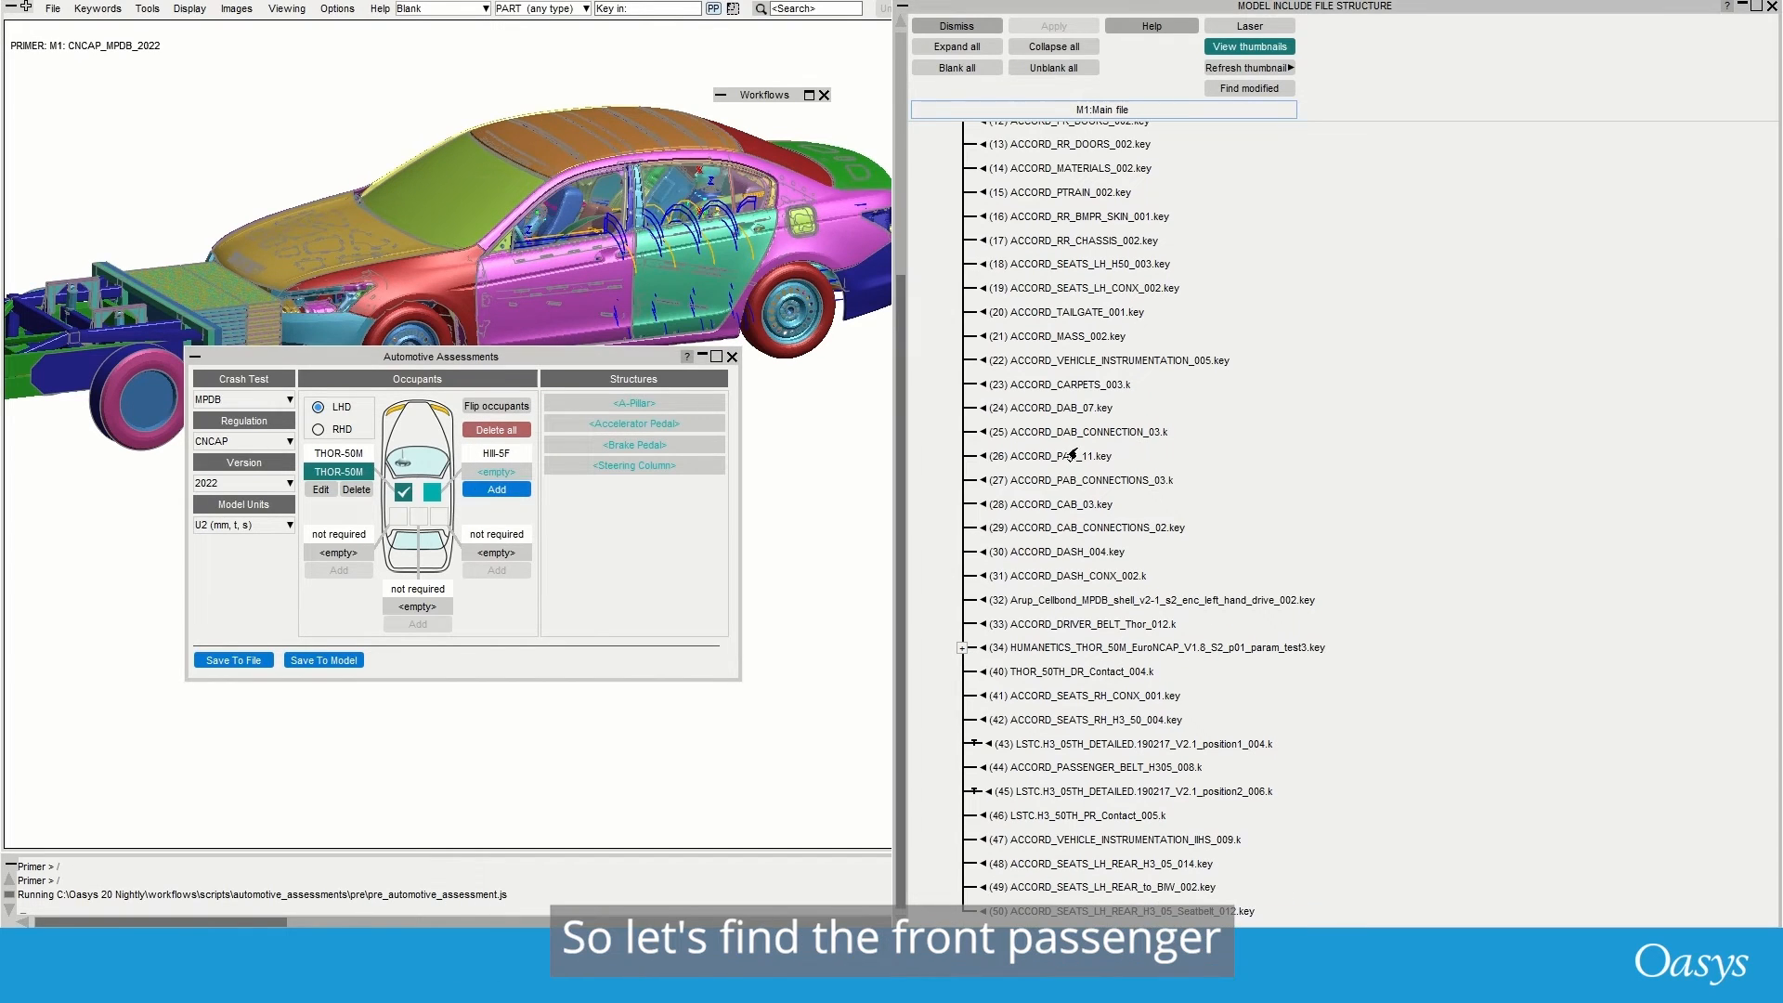
pyautogui.rightClick(988, 749)
pyautogui.moveTo(906, 752)
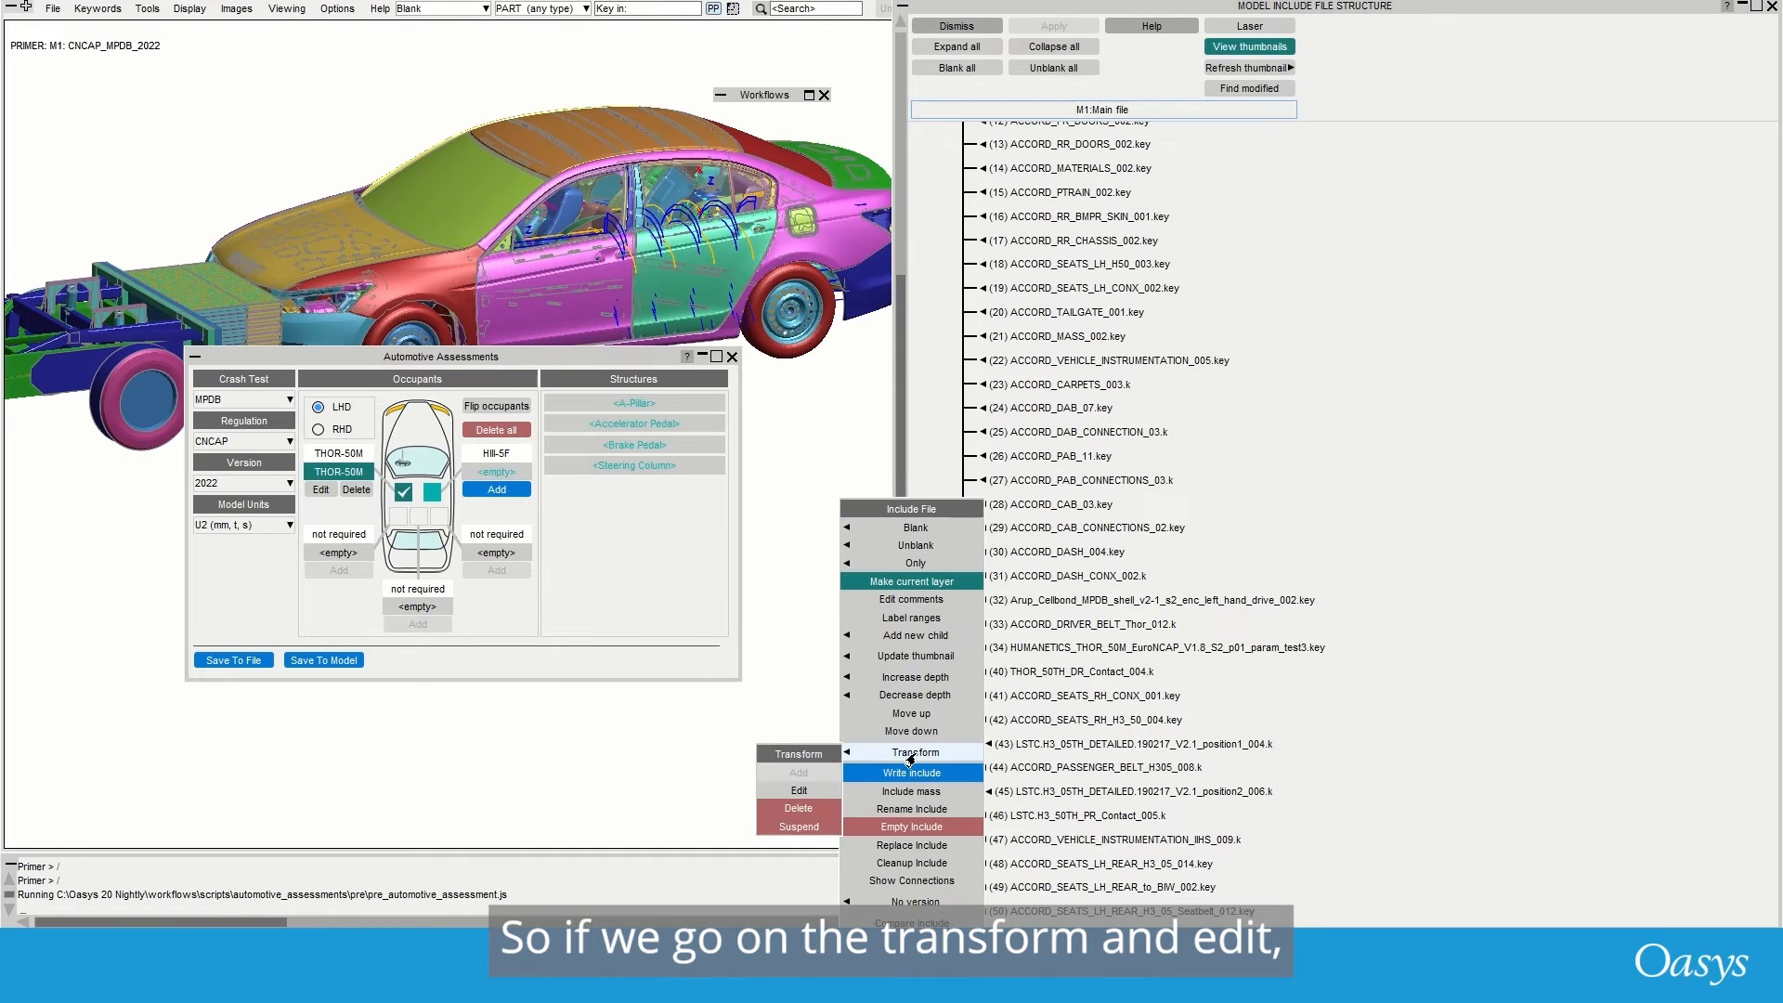
pyautogui.click(792, 791)
pyautogui.click(1540, 237)
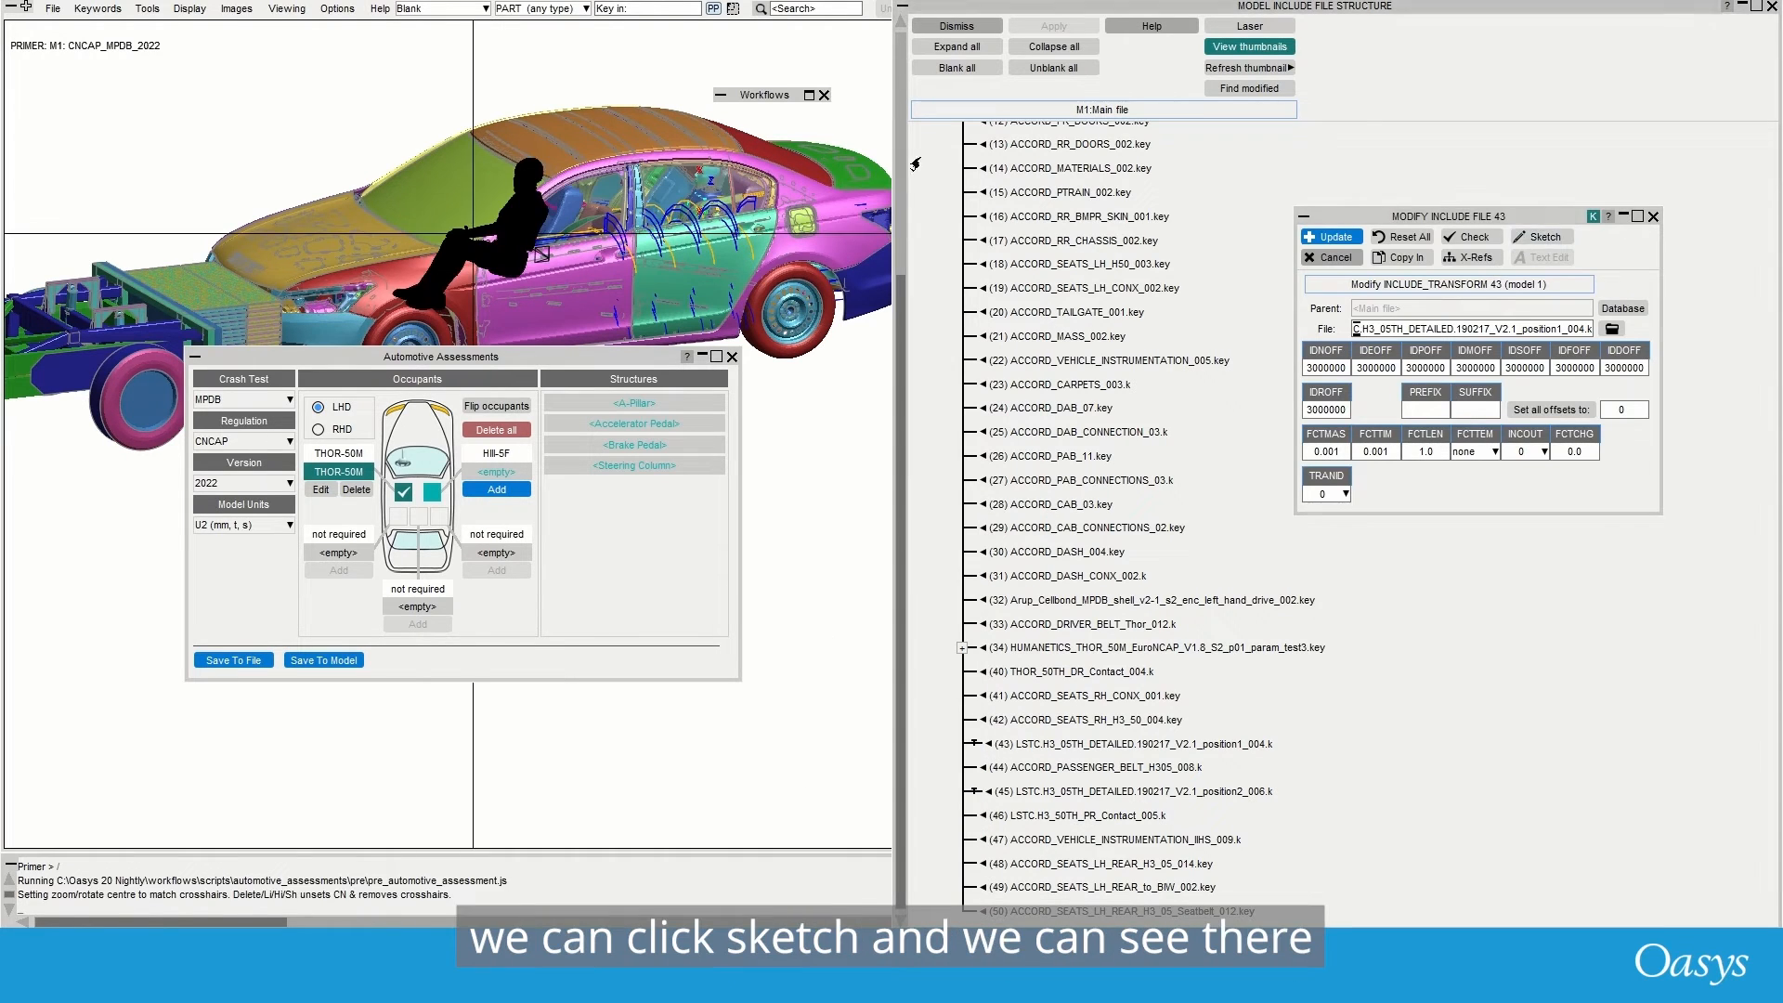
pyautogui.keyDown('shift'); pyautogui.moveTo(557, 191); pyautogui.dragTo(576, 278); pyautogui.keyUp('shift')
# - Add the LSTC HIII 5F 2.0 as front passenger with include 43's ID offset of 3000000, and close the include file structure
pyautogui.click(474, 493)
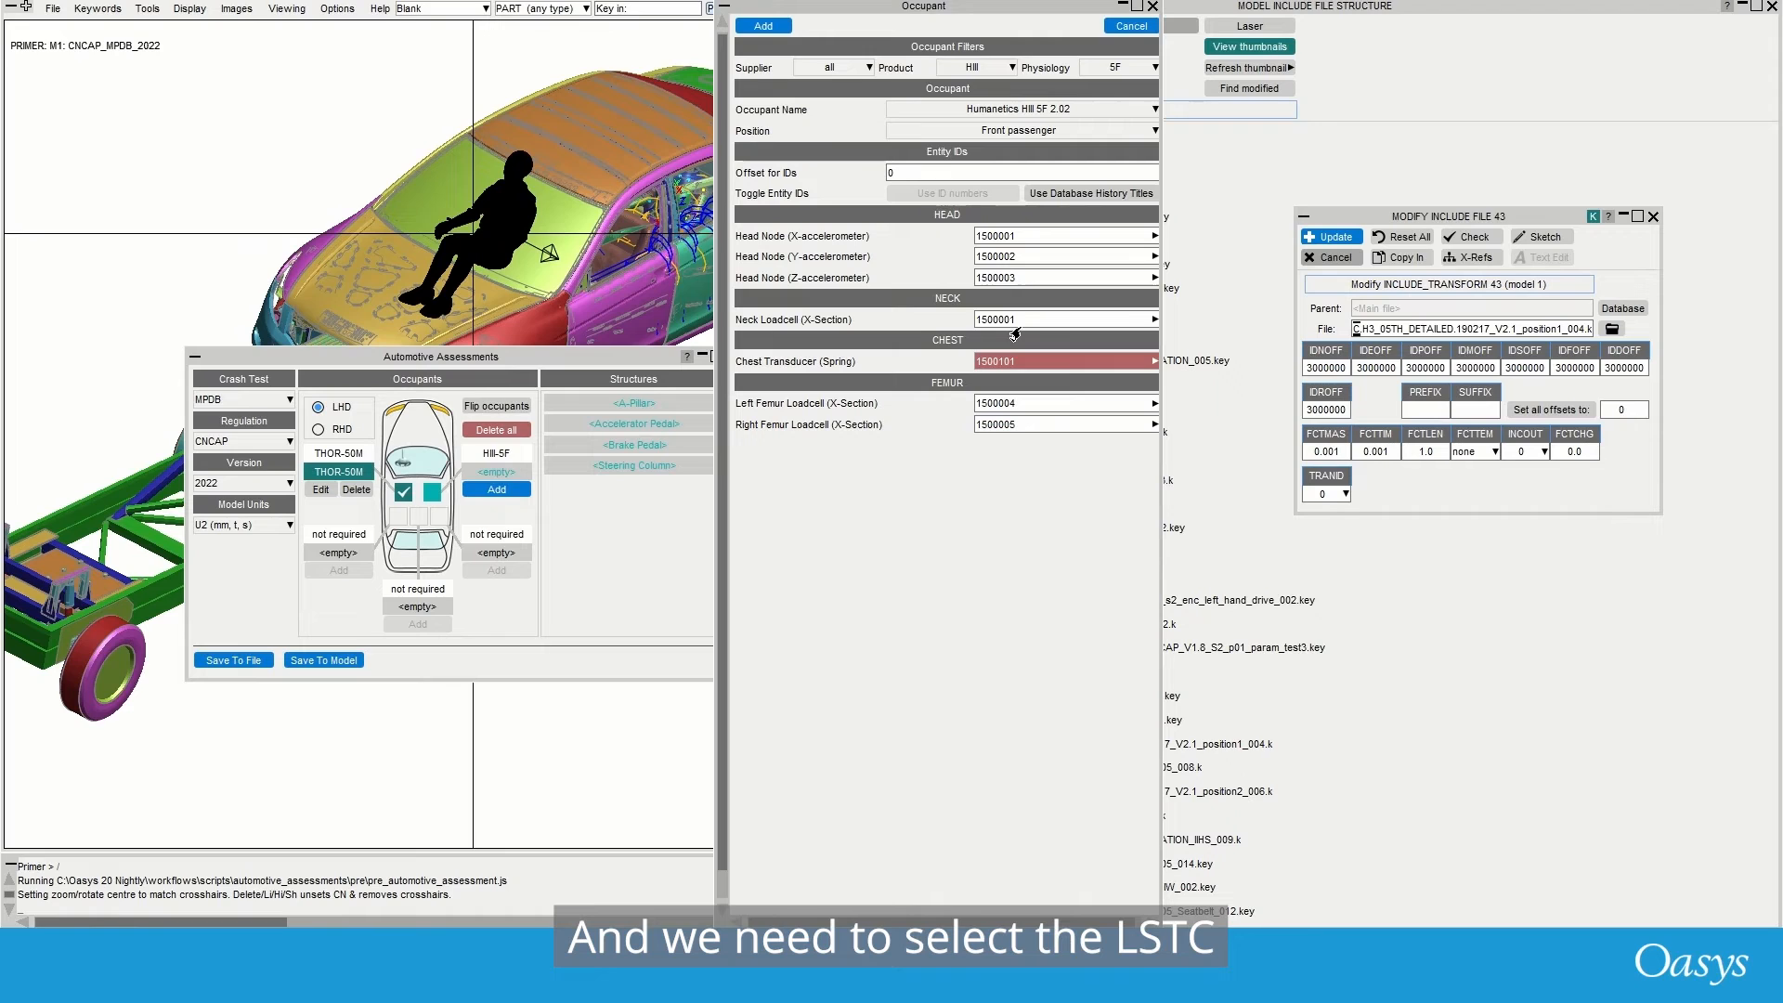
pyautogui.click(1005, 110)
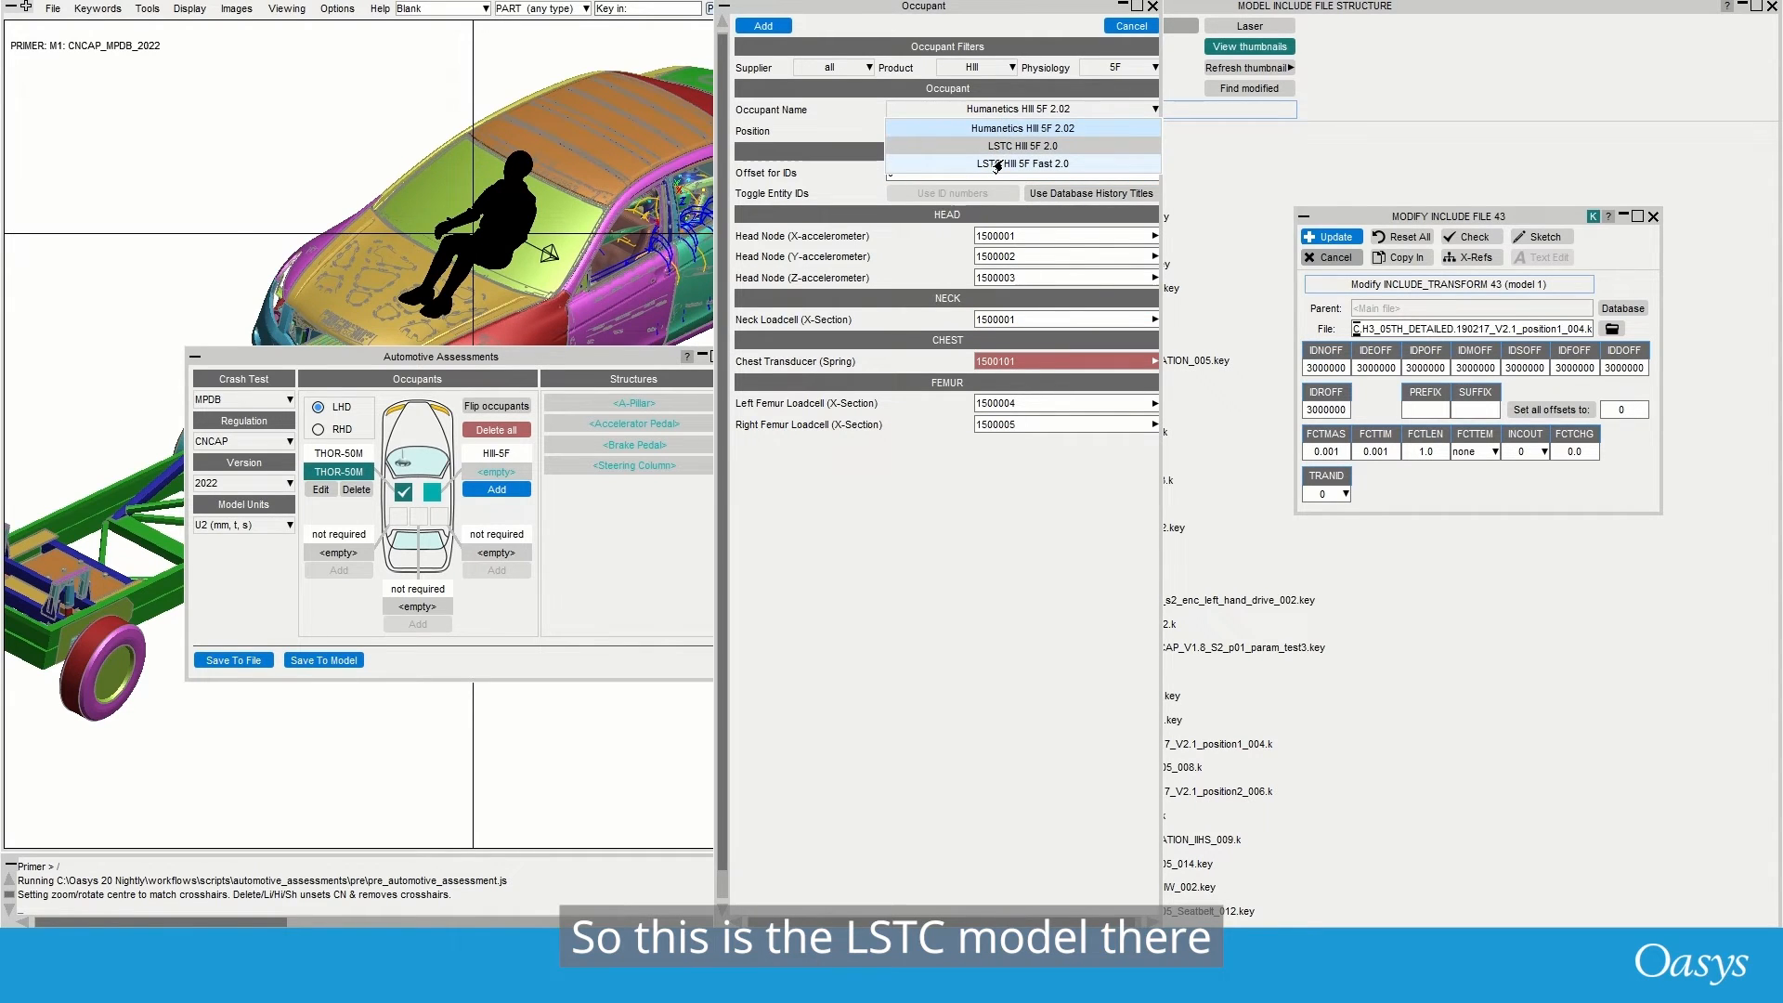
pyautogui.click(1016, 145)
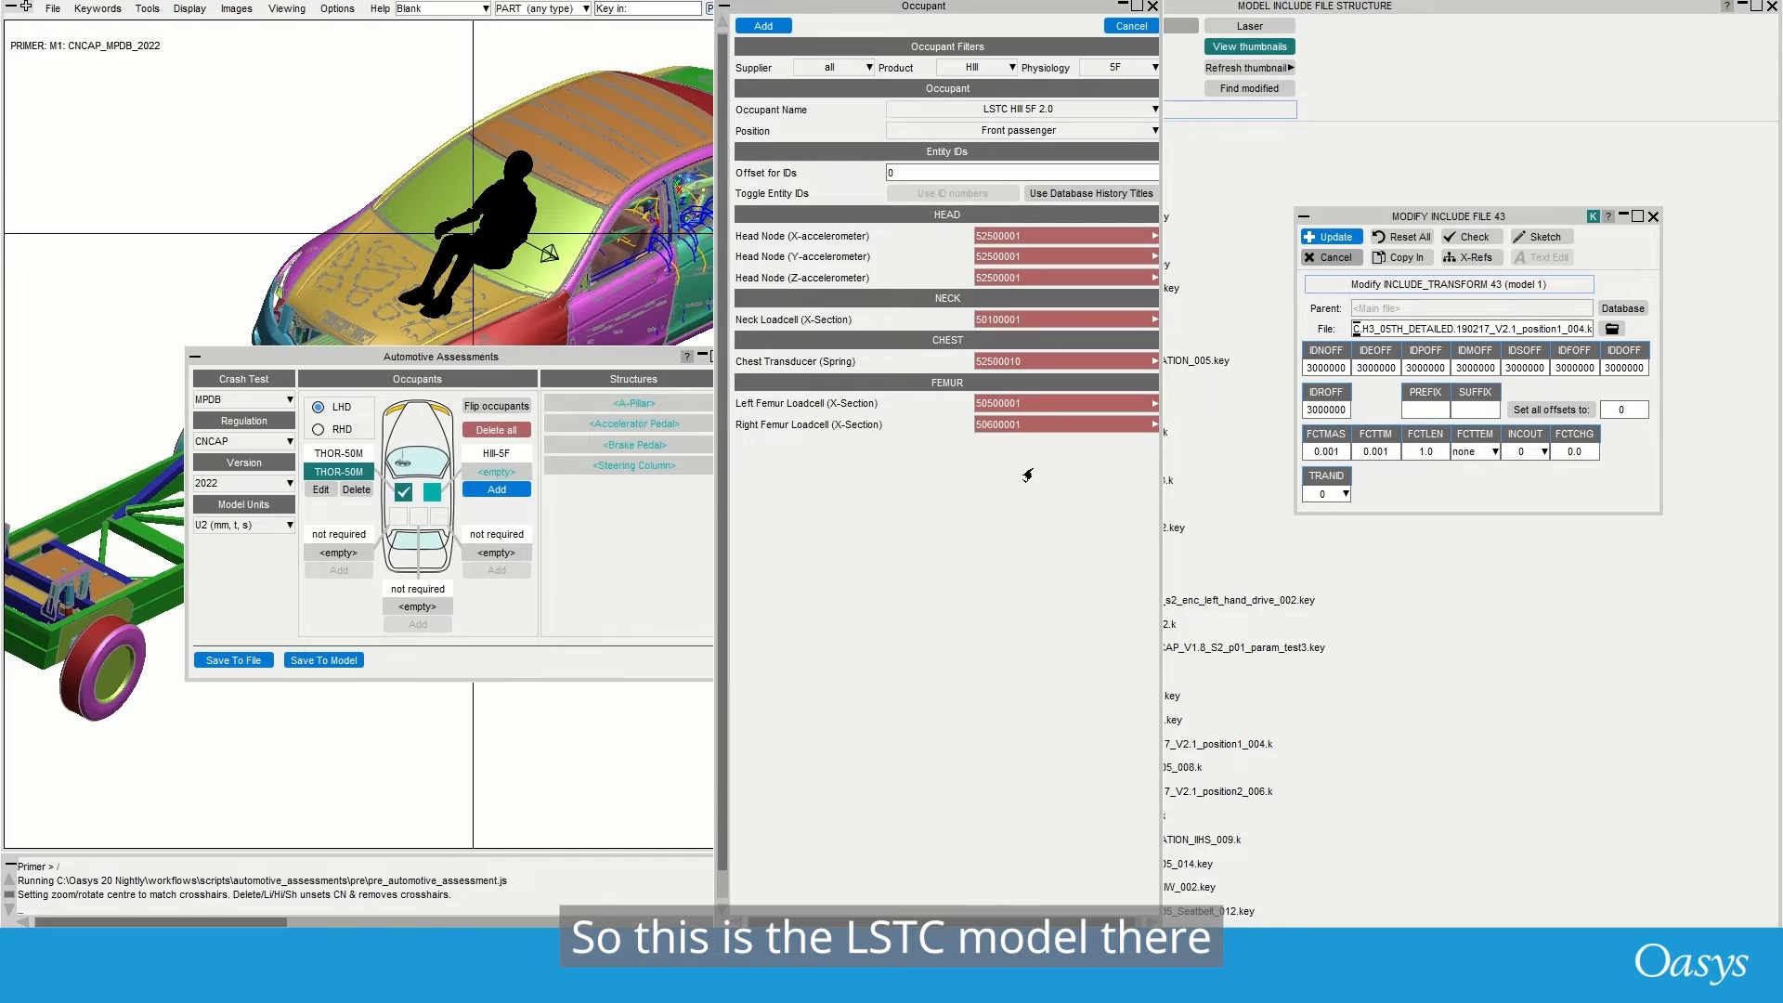
pyautogui.moveTo(1342, 416); pyautogui.dragTo(1300, 419)
pyautogui.hotkey('ctrl', 'c')
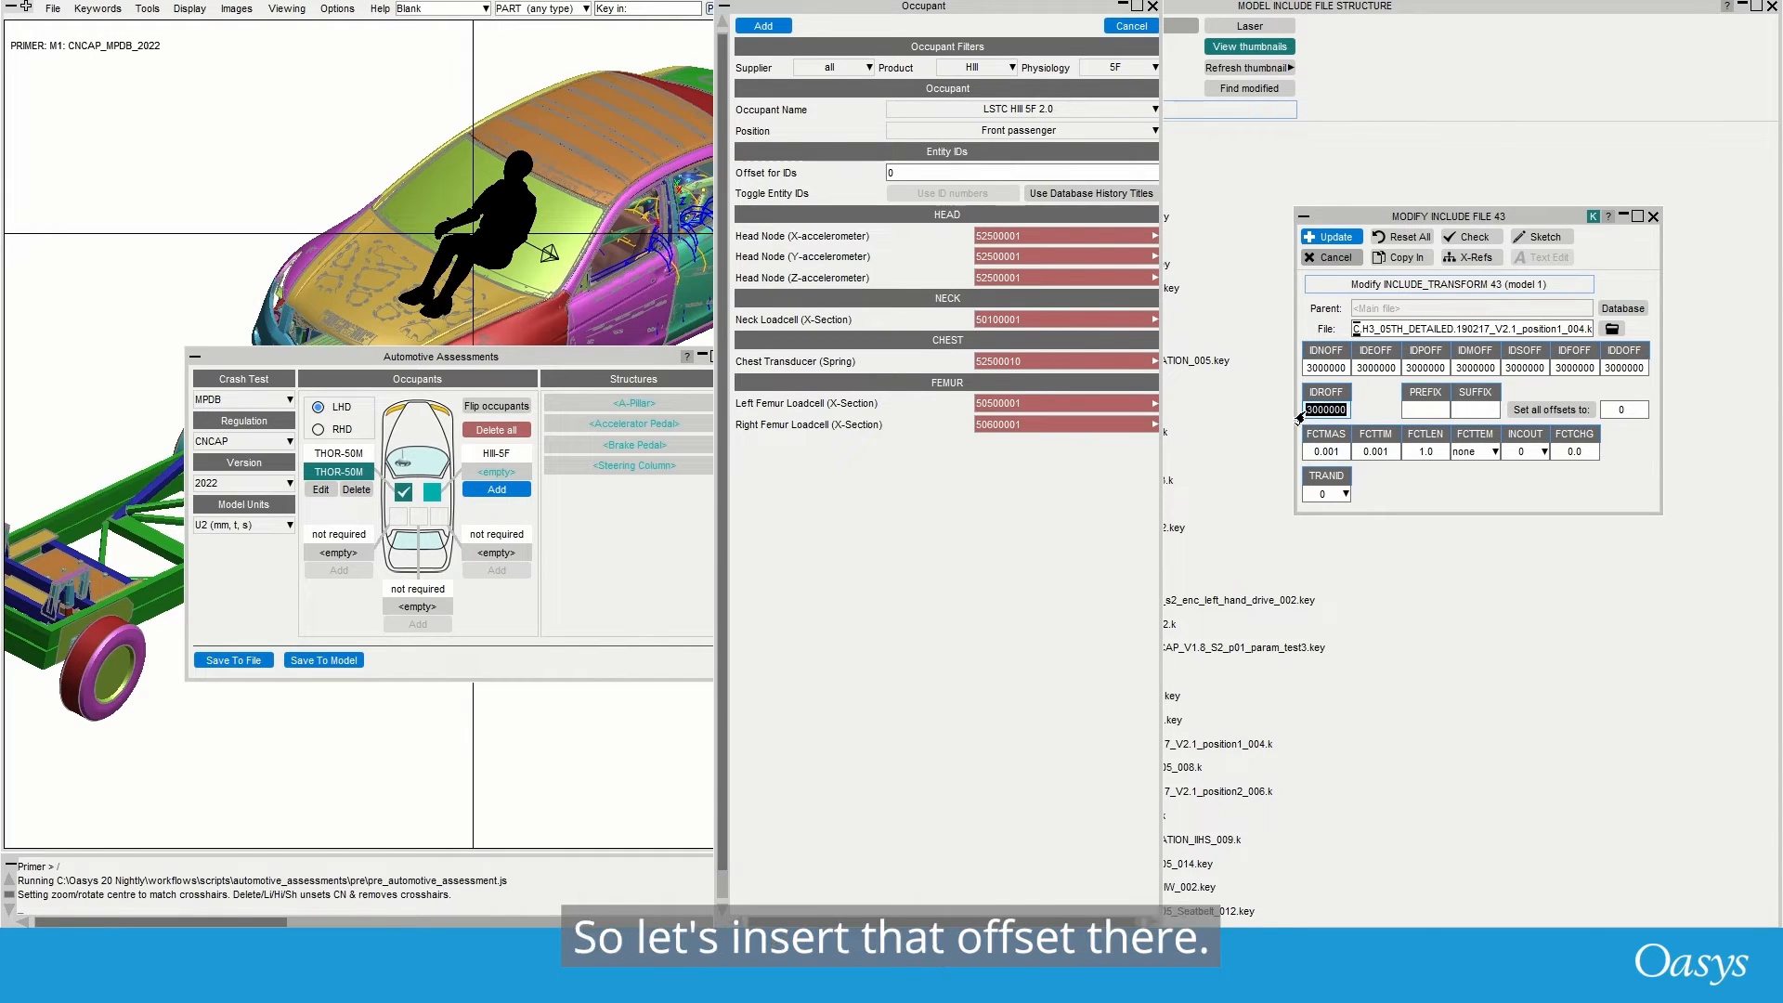
pyautogui.moveTo(897, 175); pyautogui.dragTo(872, 179)
pyautogui.hotkey('ctrl', 'v')
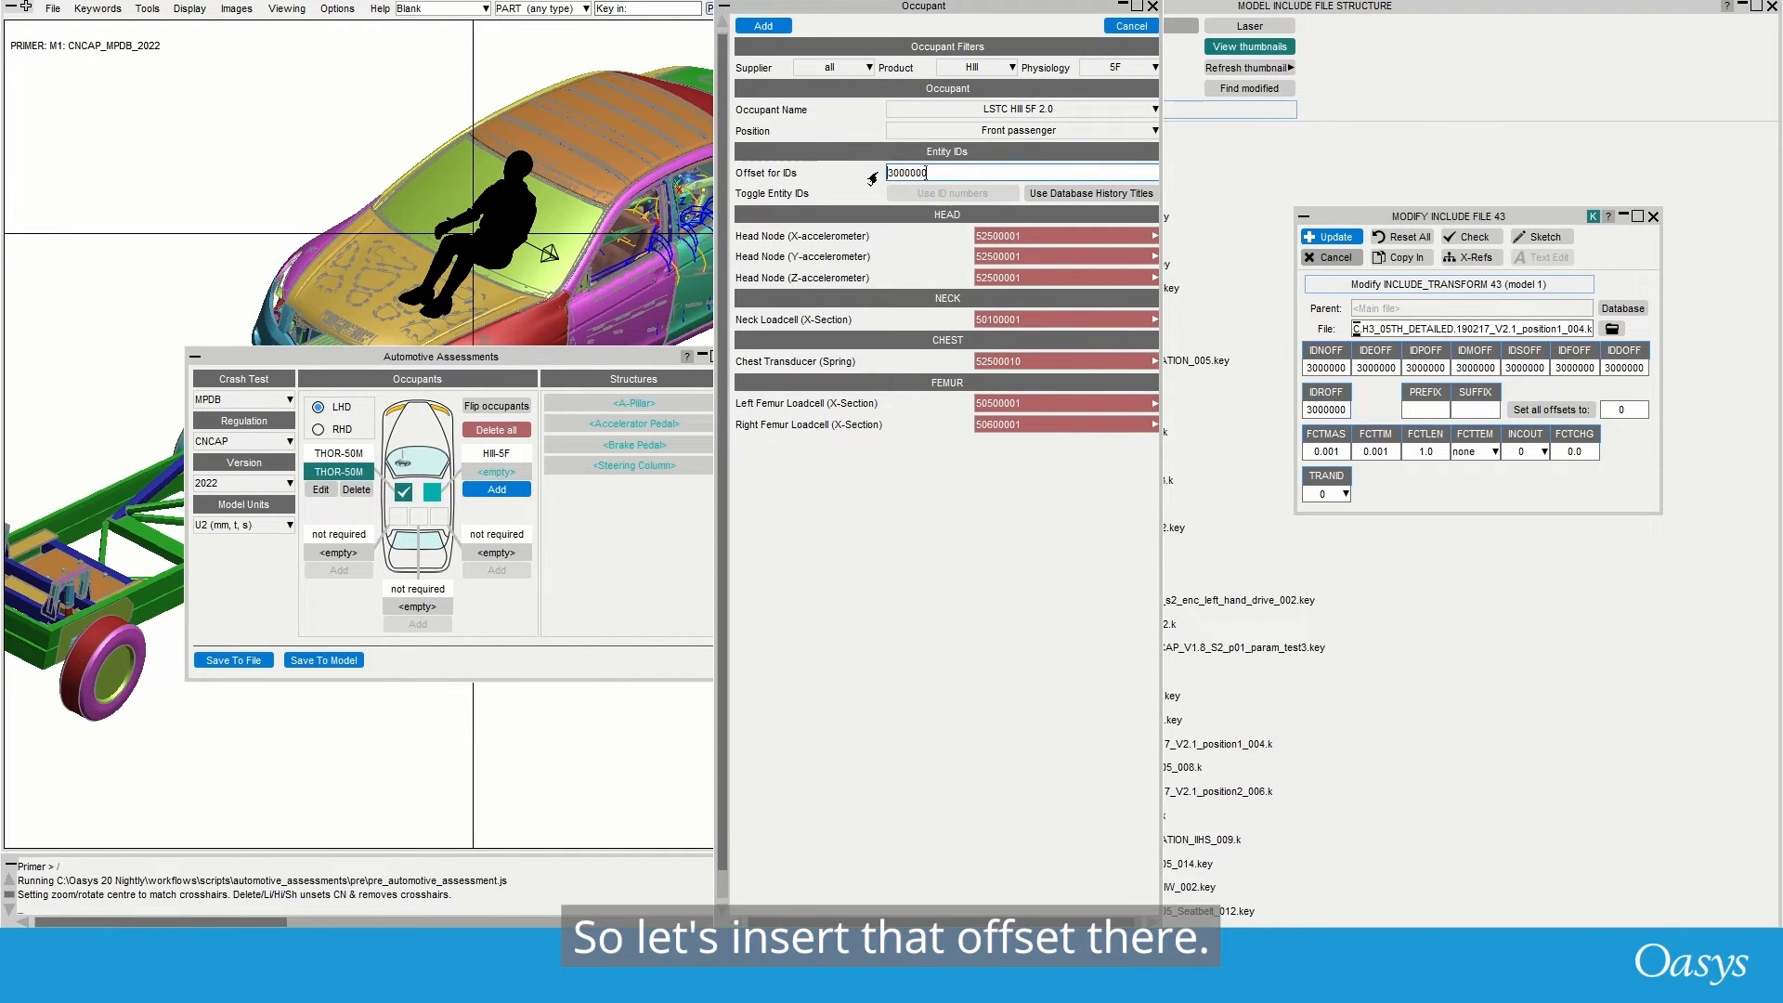
pyautogui.press('Return')
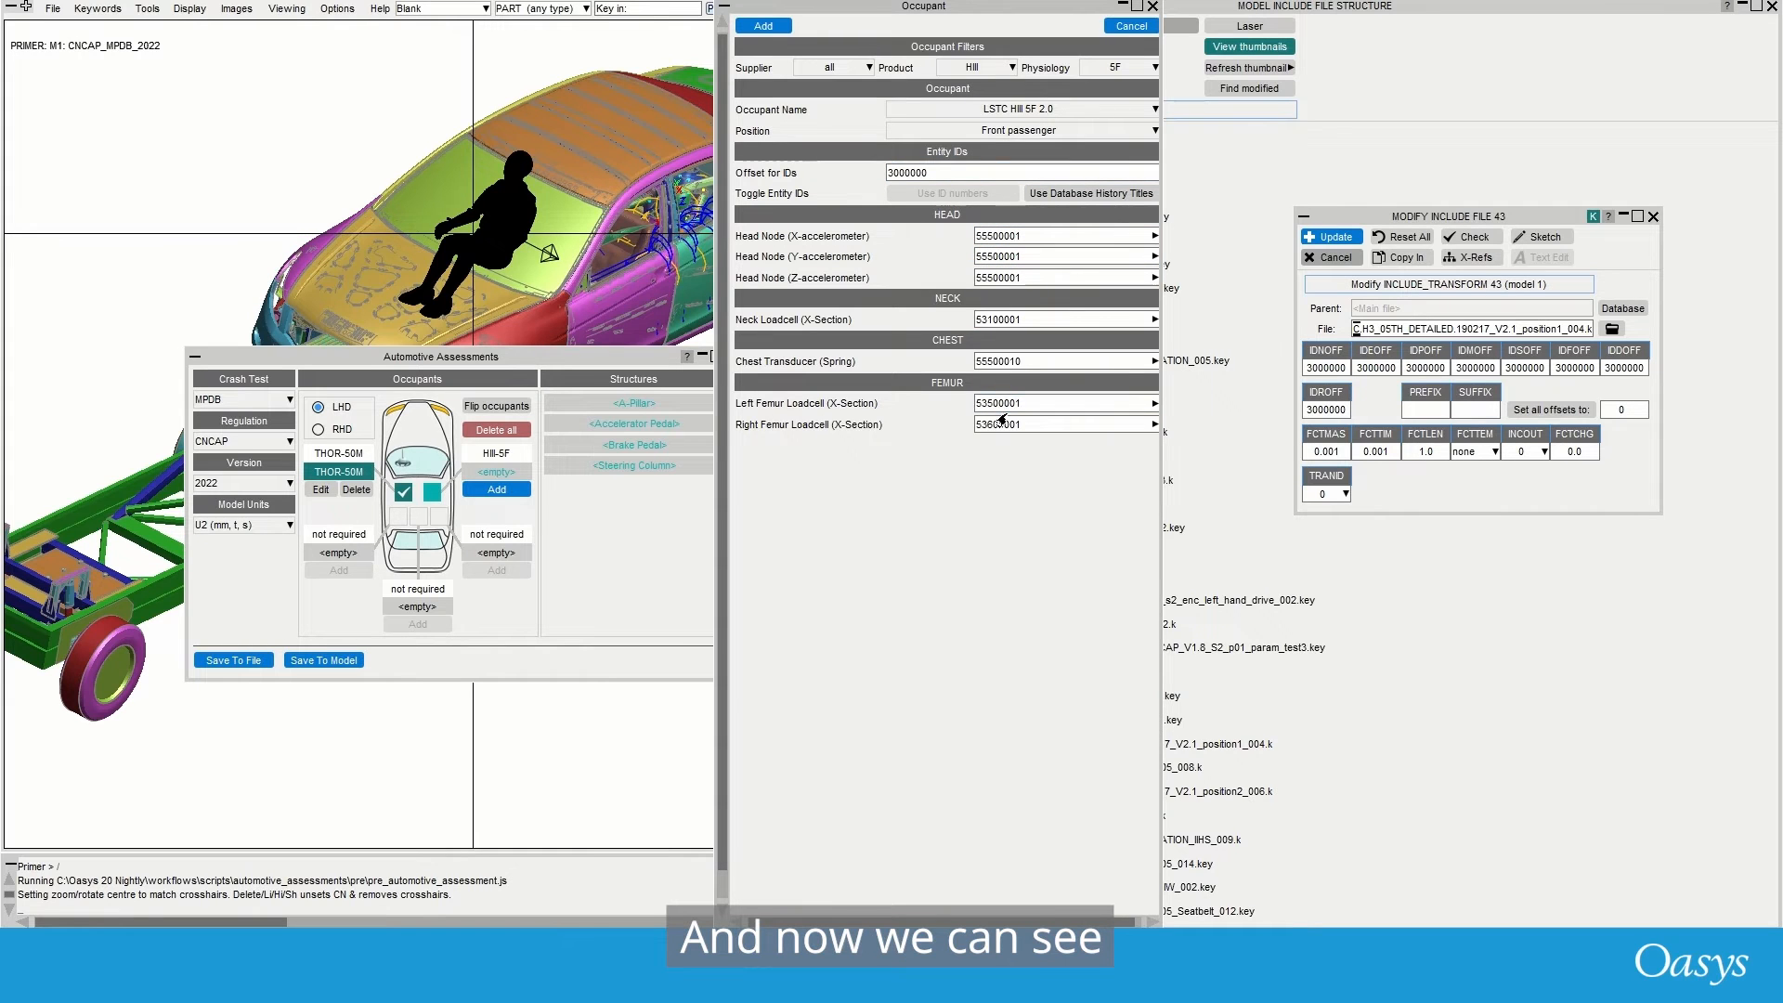
pyautogui.click(761, 26)
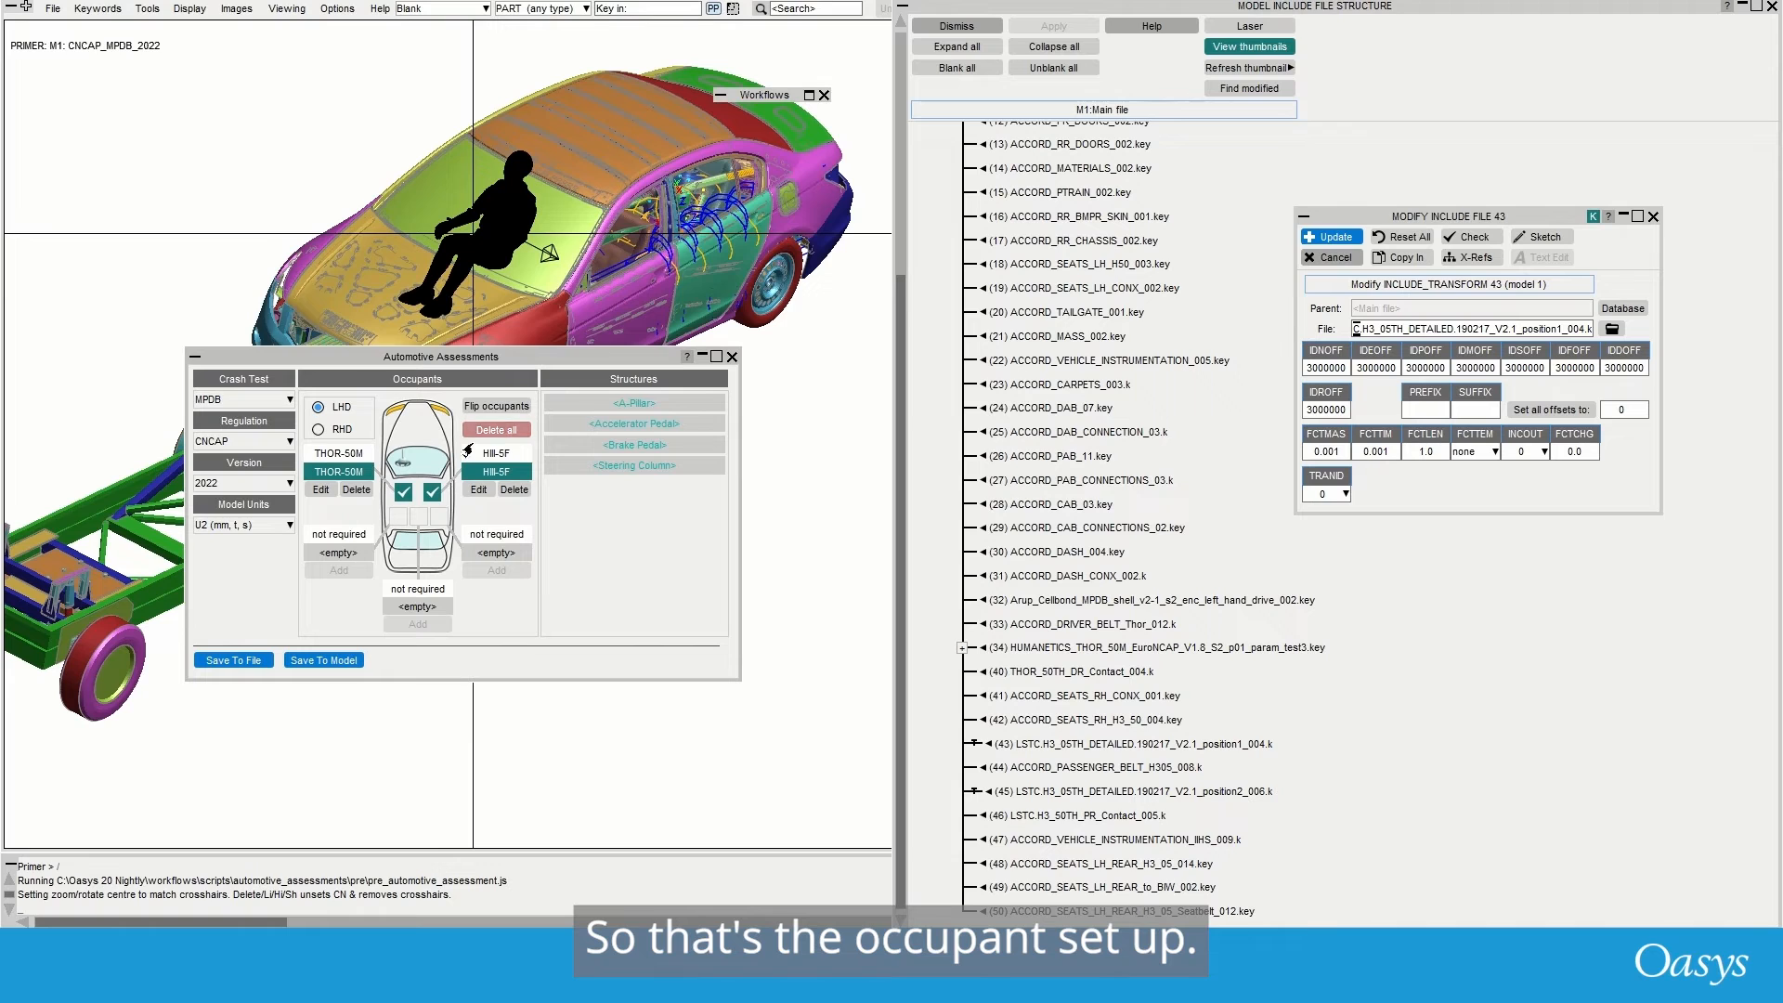
pyautogui.click(957, 26)
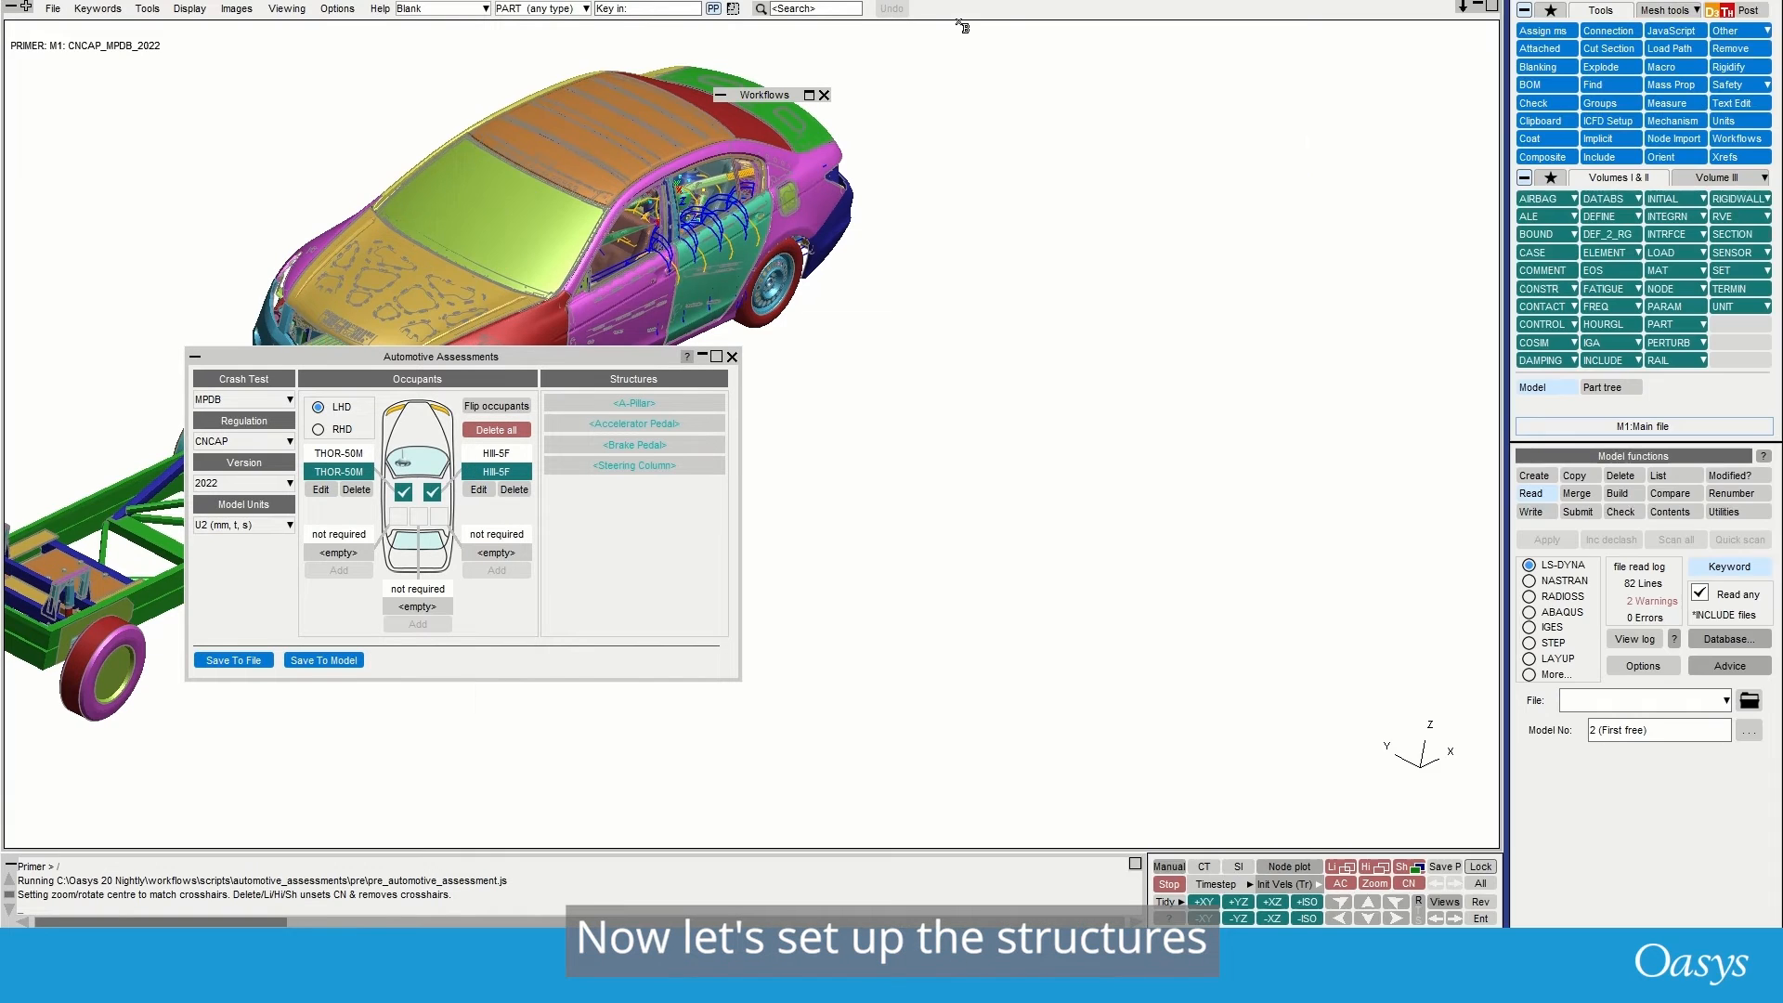
# - Define the A-Pillar structure with A- Pilar Intrusion X-axis as its intrusion spring
pyautogui.click(624, 404)
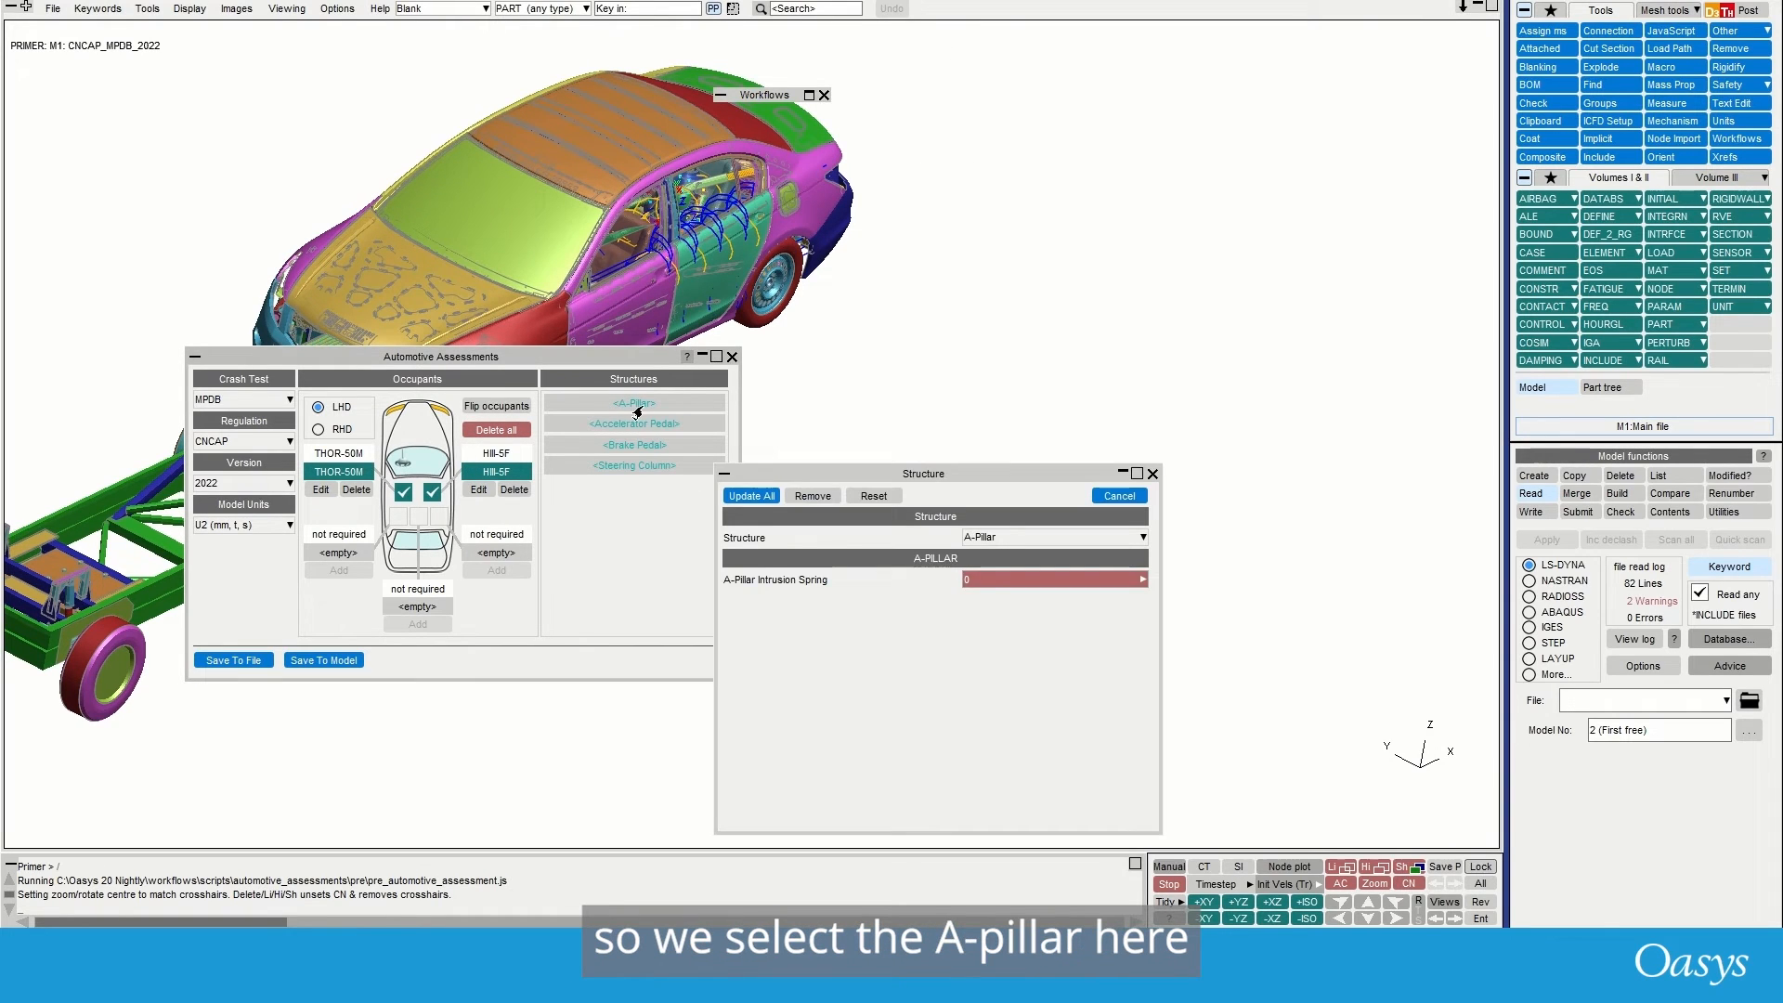
pyautogui.click(1071, 585)
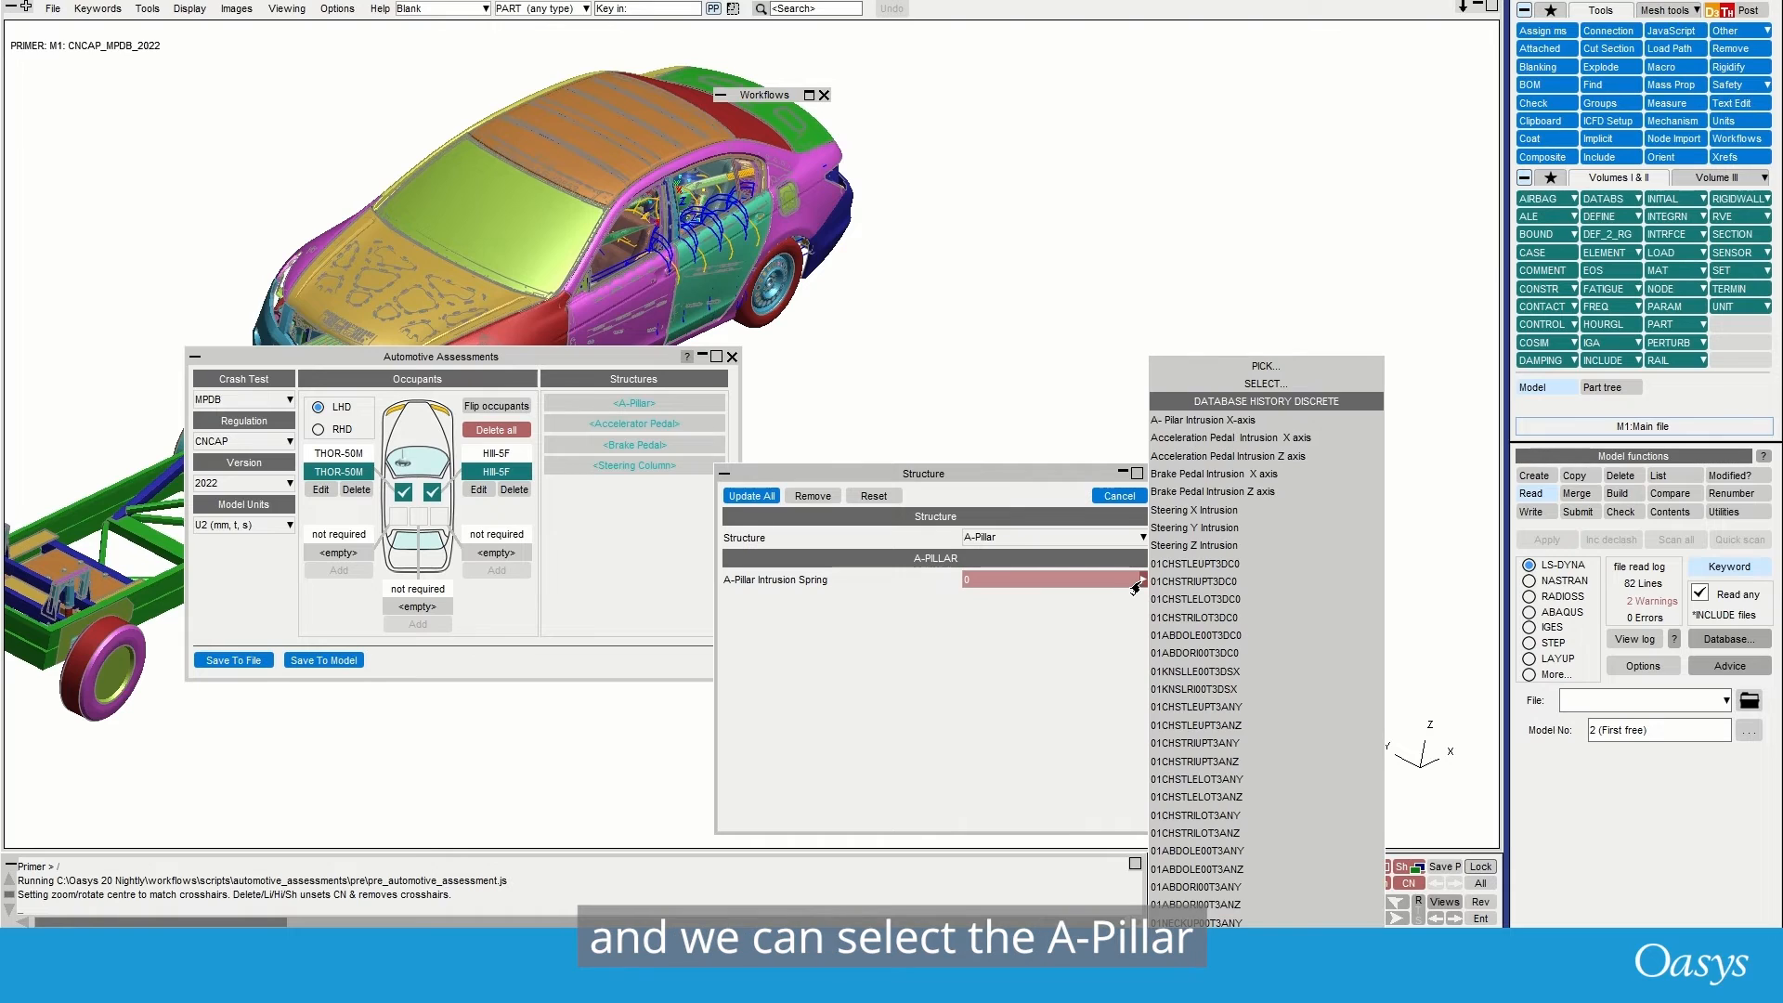
pyautogui.click(1194, 421)
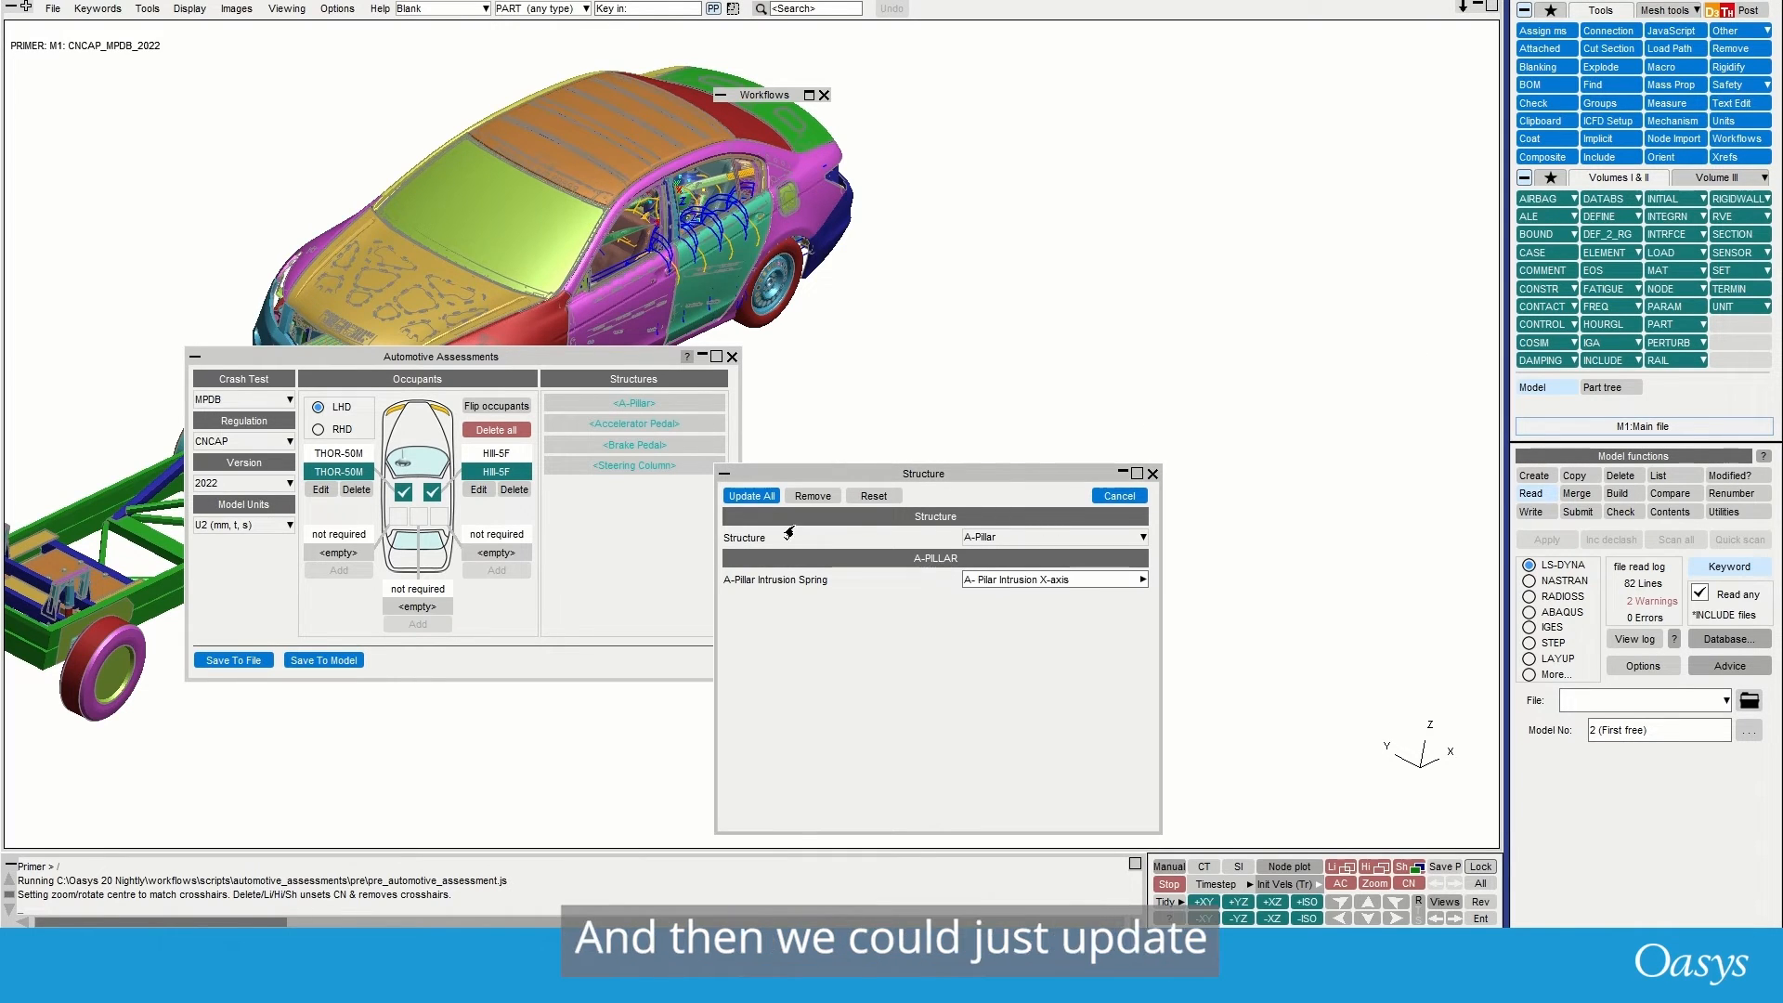
pyautogui.click(749, 496)
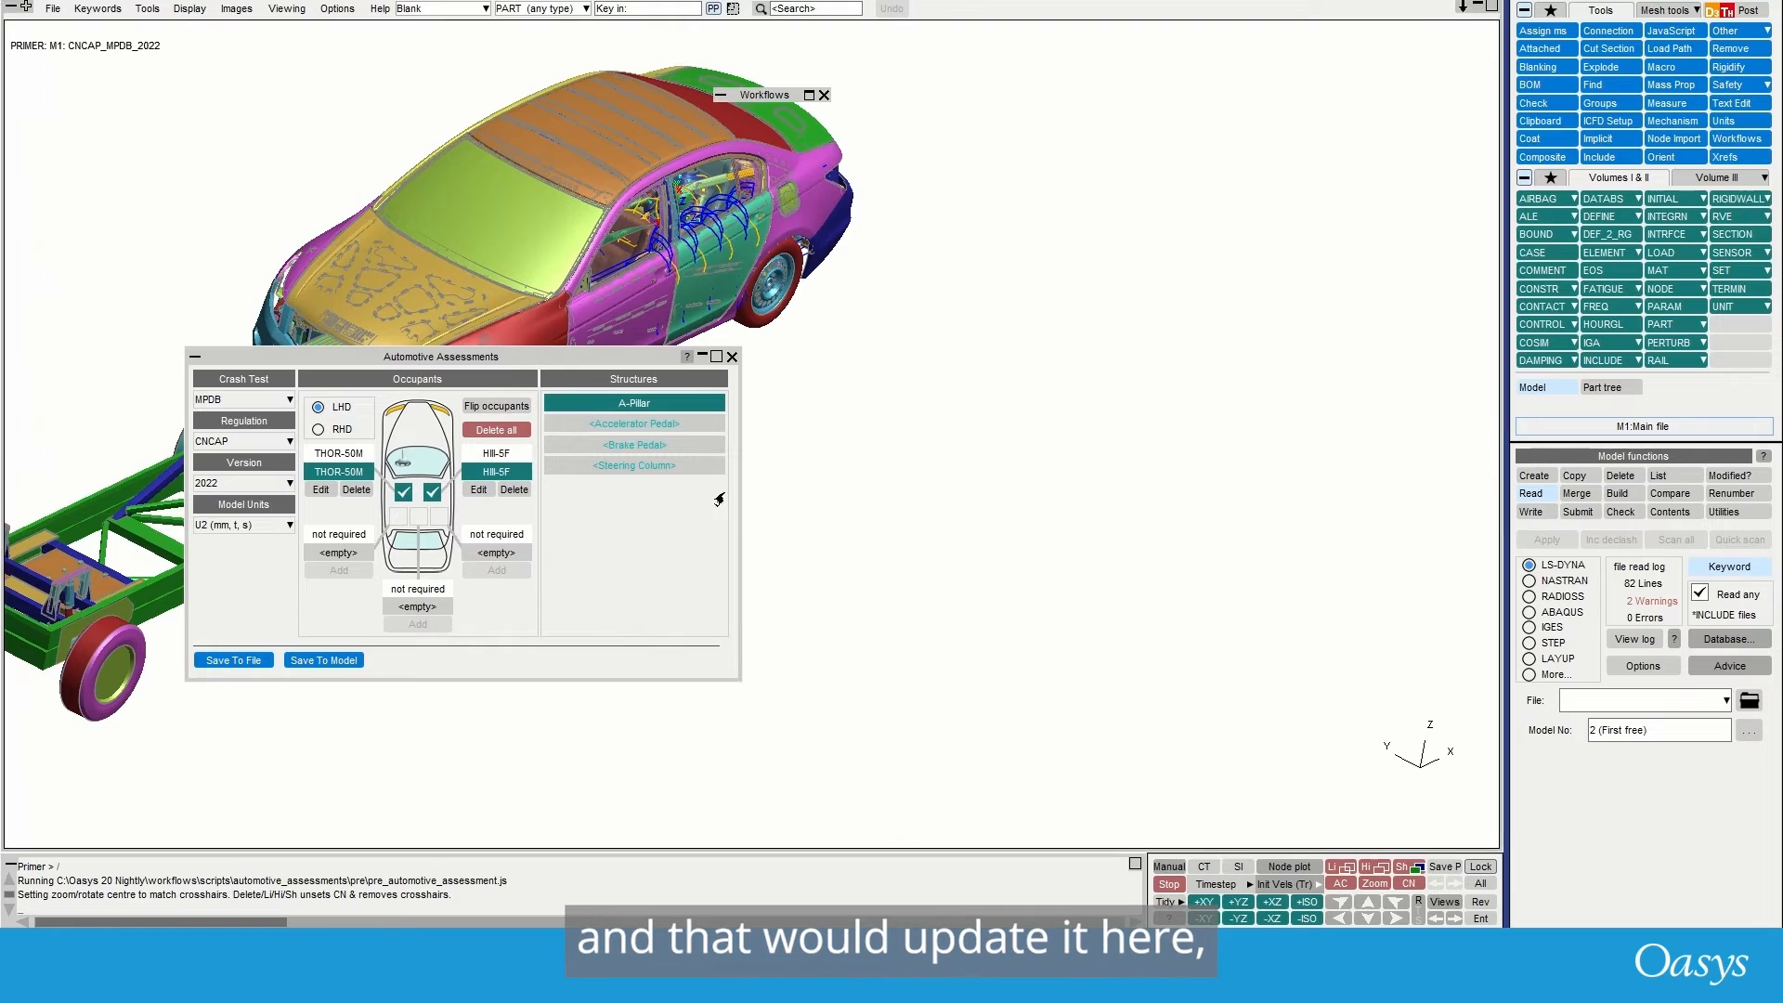
# - Assign the Acceleration Pedal Intrusion X axis and Z axis springs to the Accelerator Pedal, leaving Y undefined
pyautogui.click(622, 425)
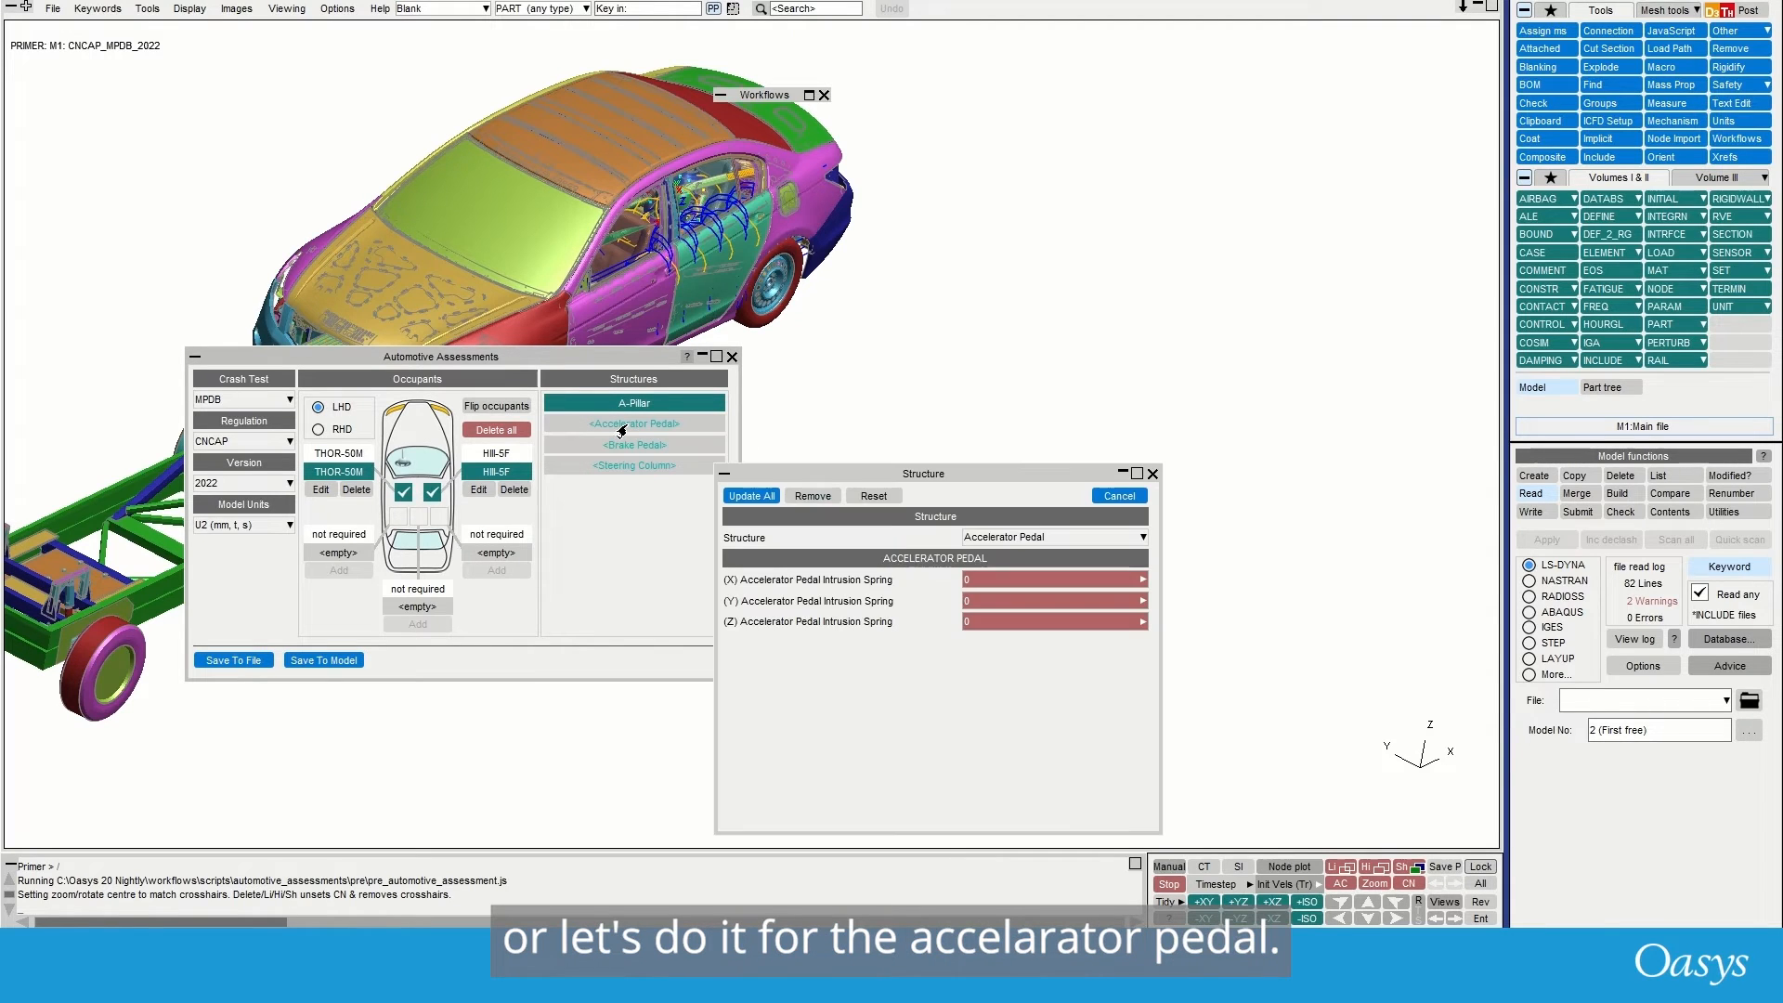
pyautogui.click(1144, 580)
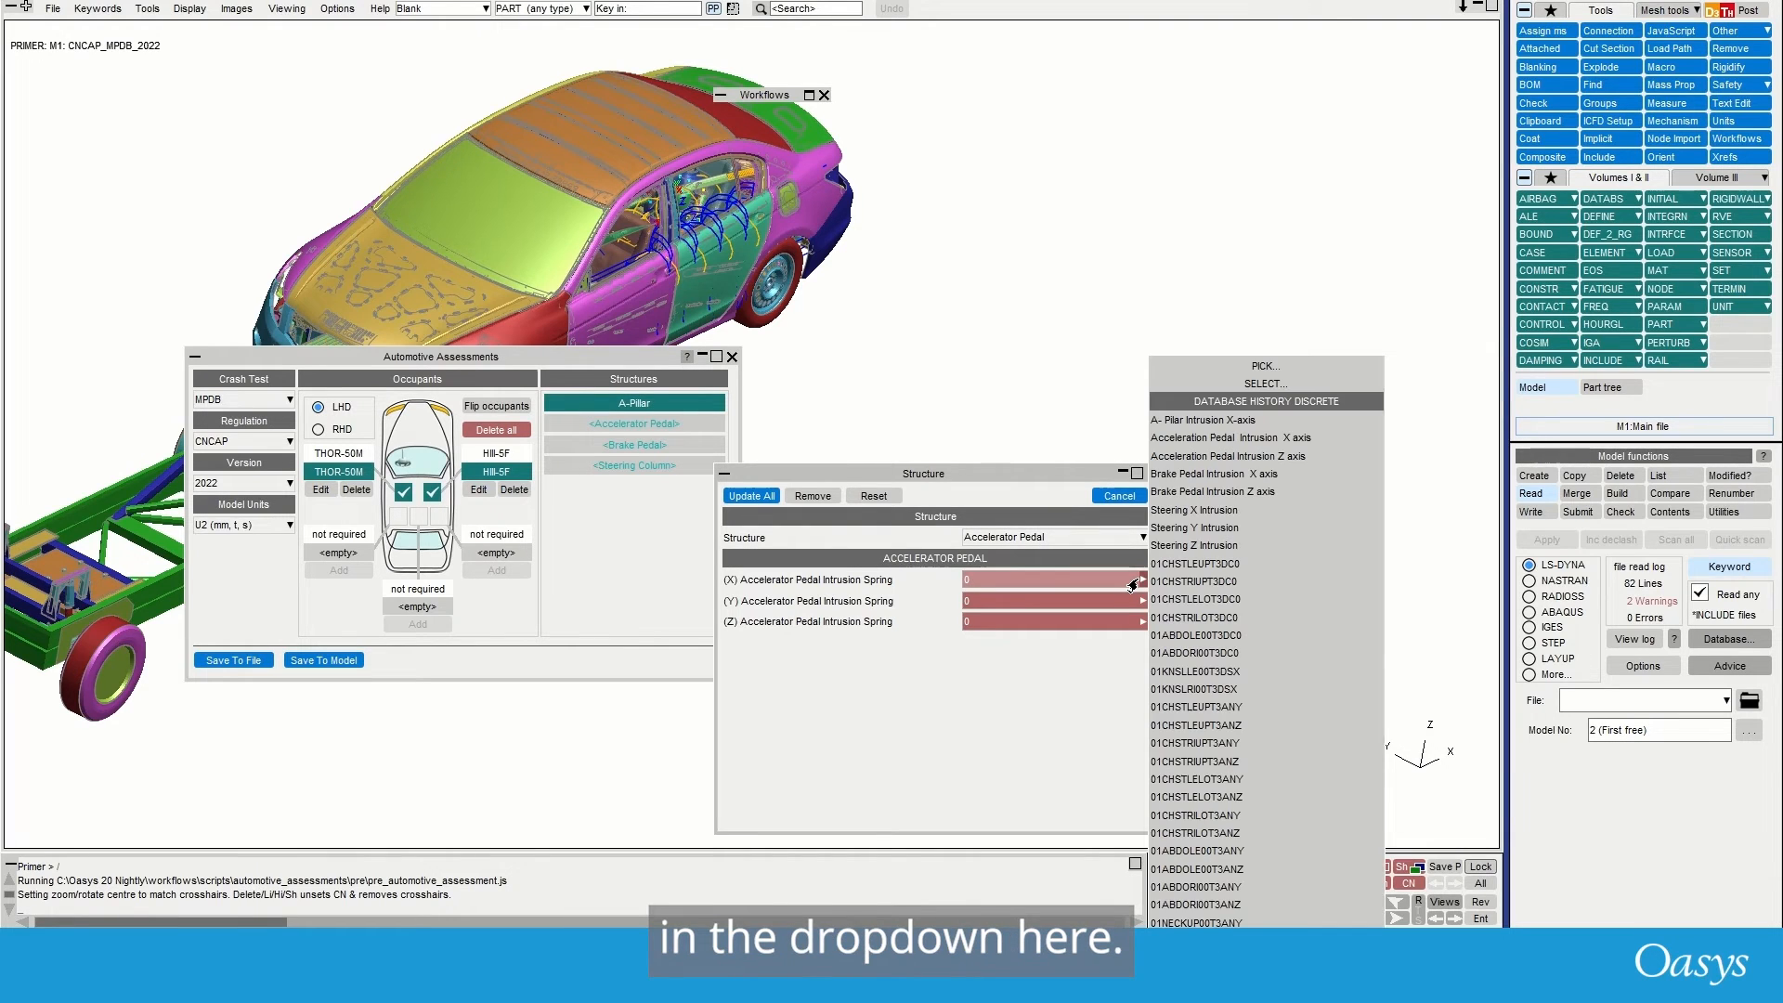
pyautogui.click(1192, 439)
pyautogui.click(1144, 621)
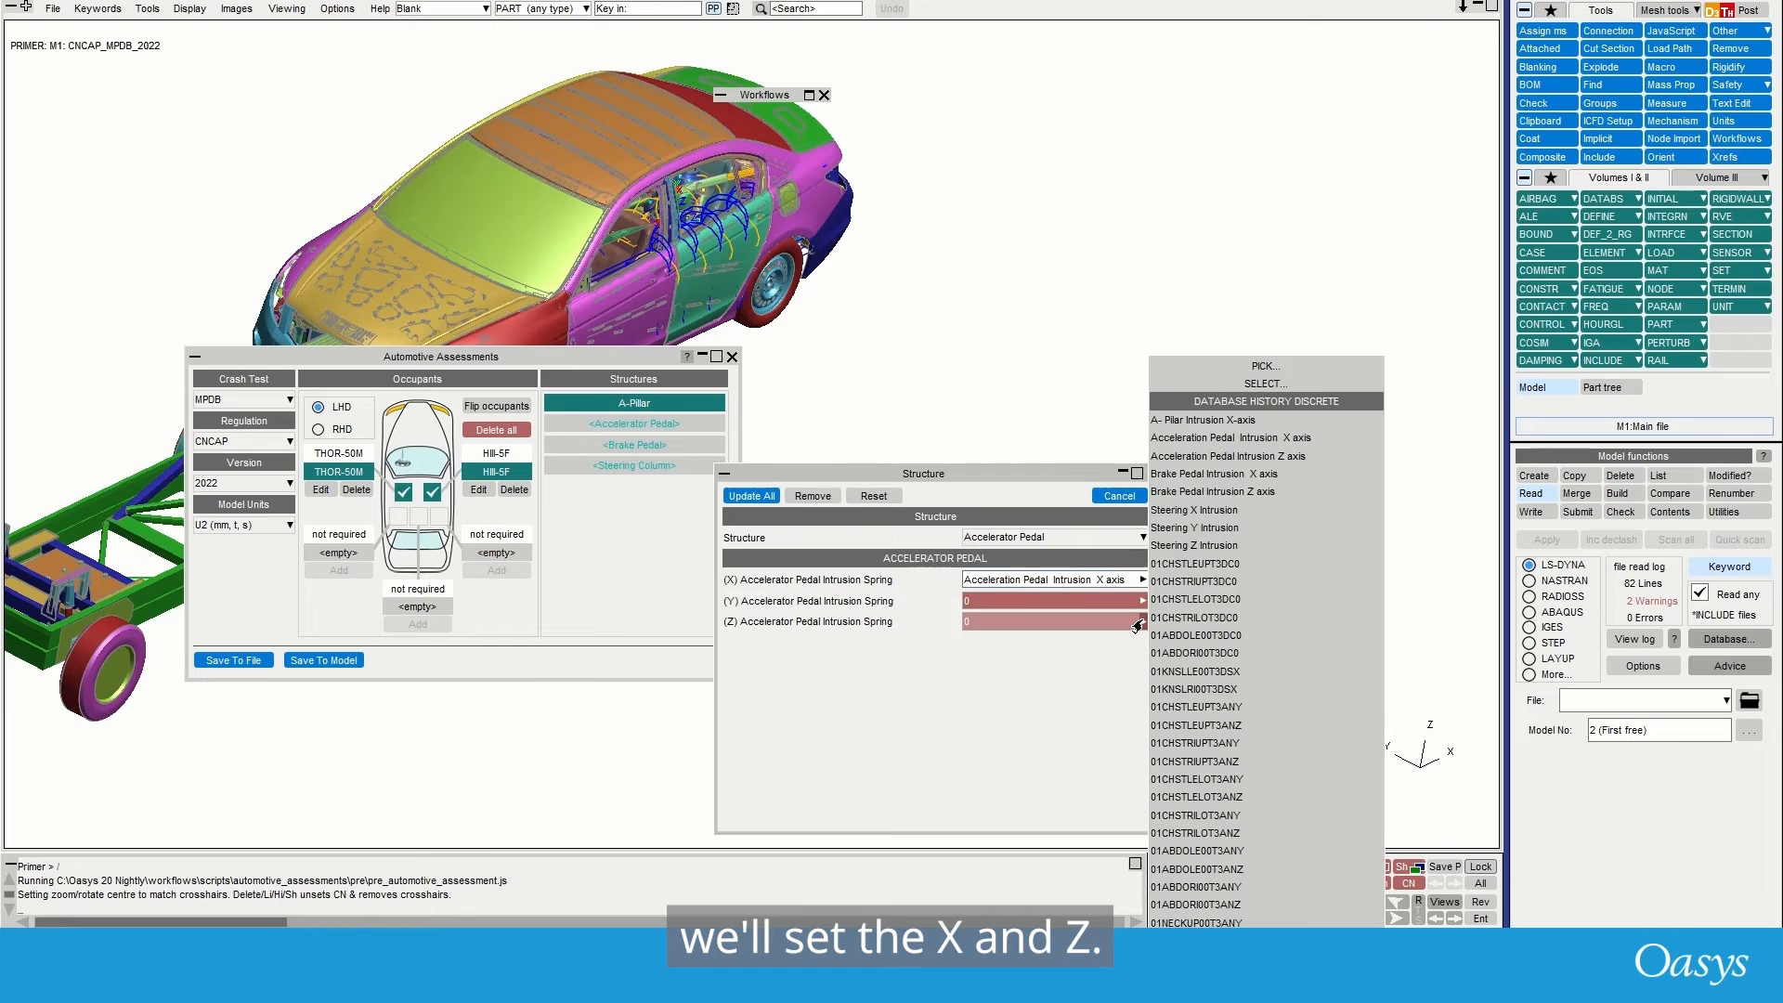
pyautogui.click(1205, 456)
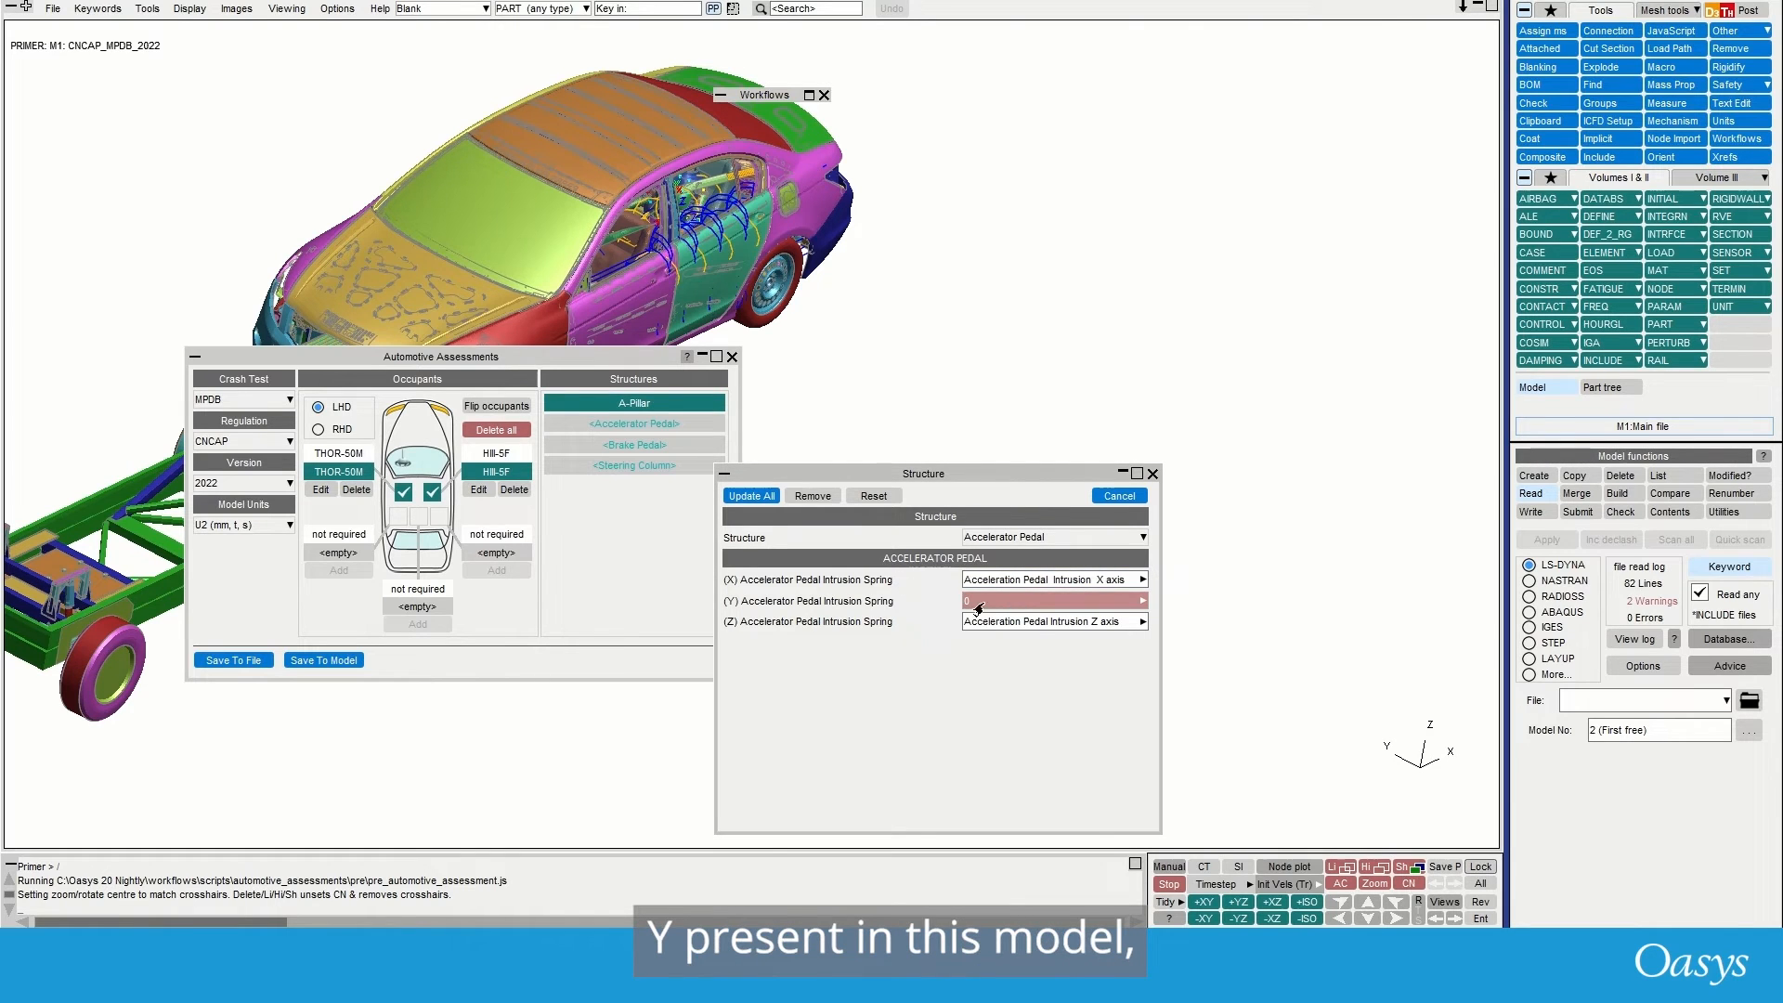
# - Assign the Brake Pedal Intrusion X axis and Z axis springs to the Brake Pedal structure, leaving Y undefined
pyautogui.click(1003, 536)
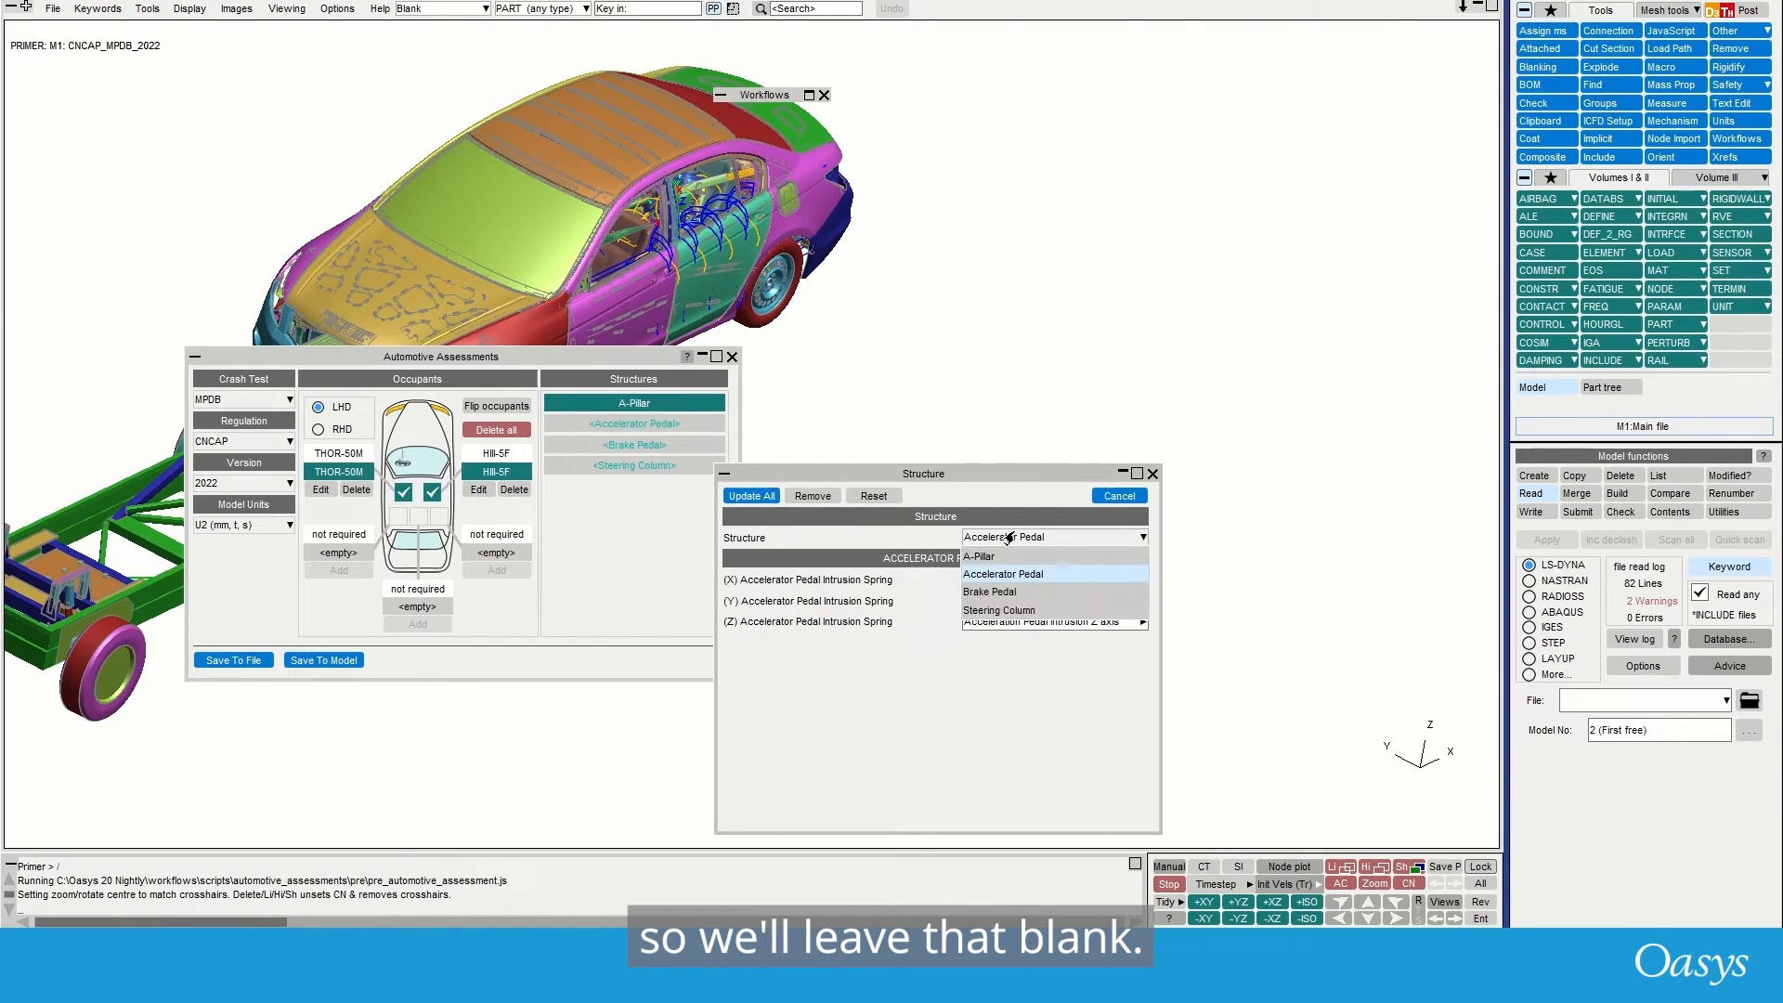
pyautogui.click(990, 593)
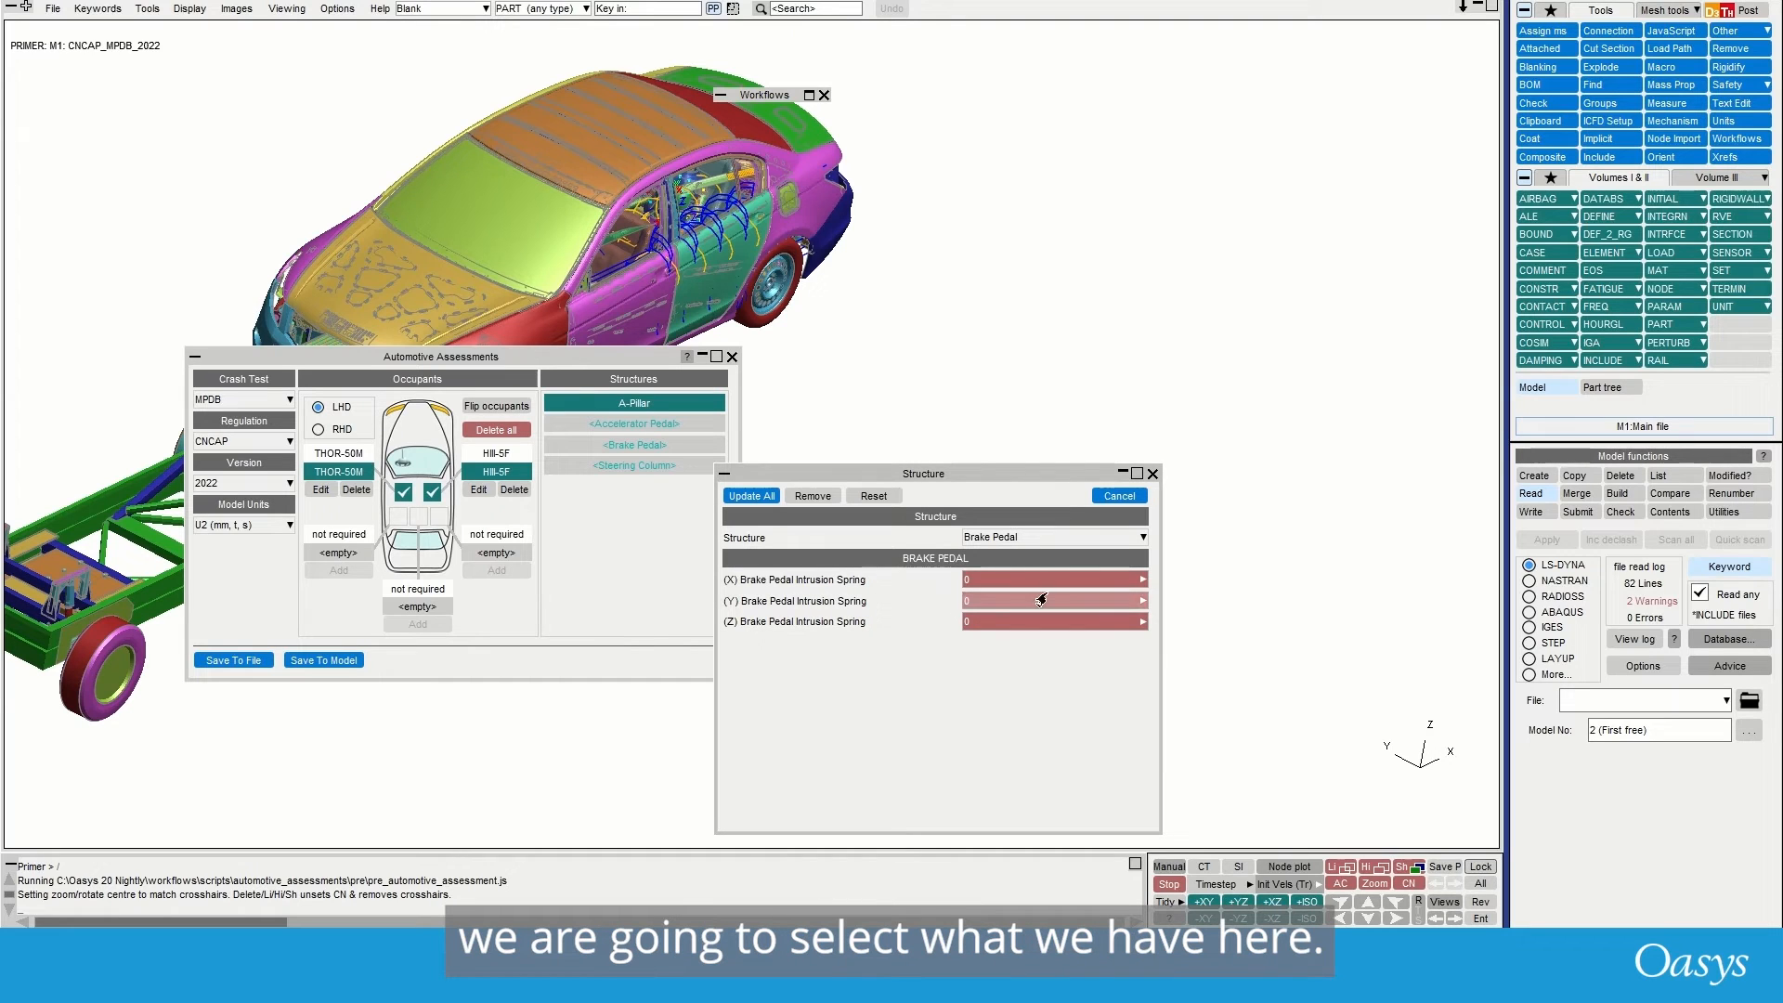
pyautogui.click(1137, 582)
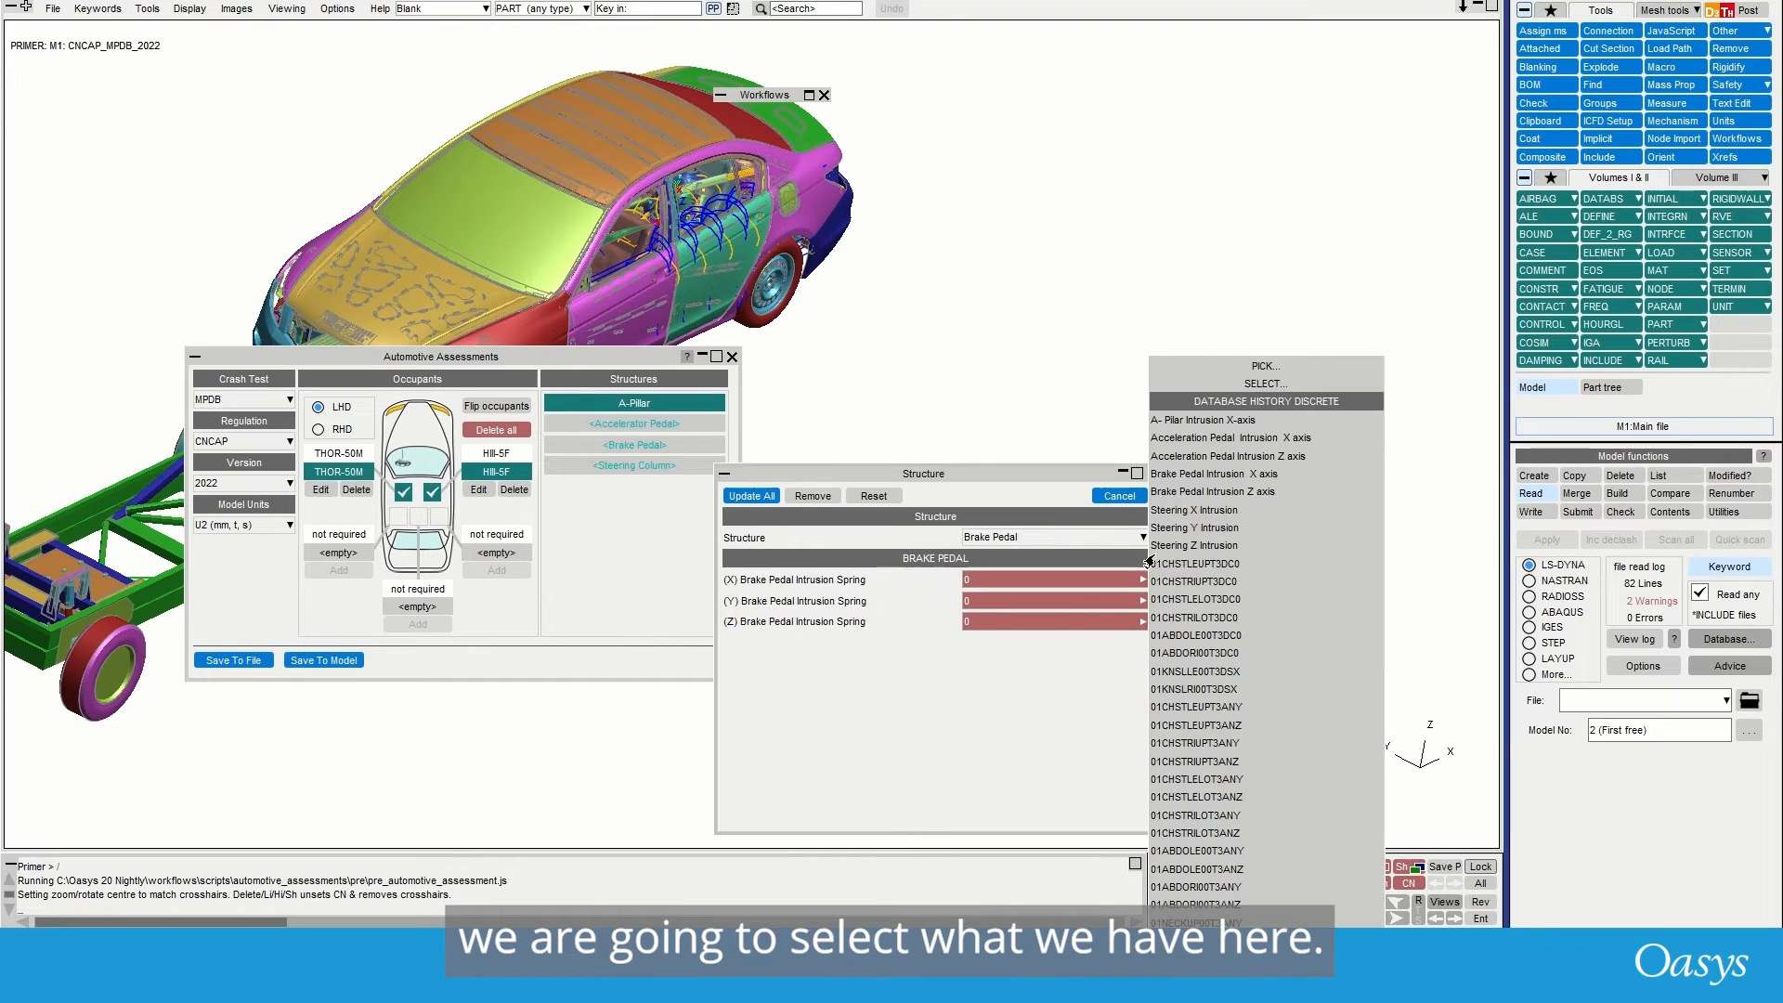
pyautogui.click(1199, 482)
pyautogui.click(1141, 601)
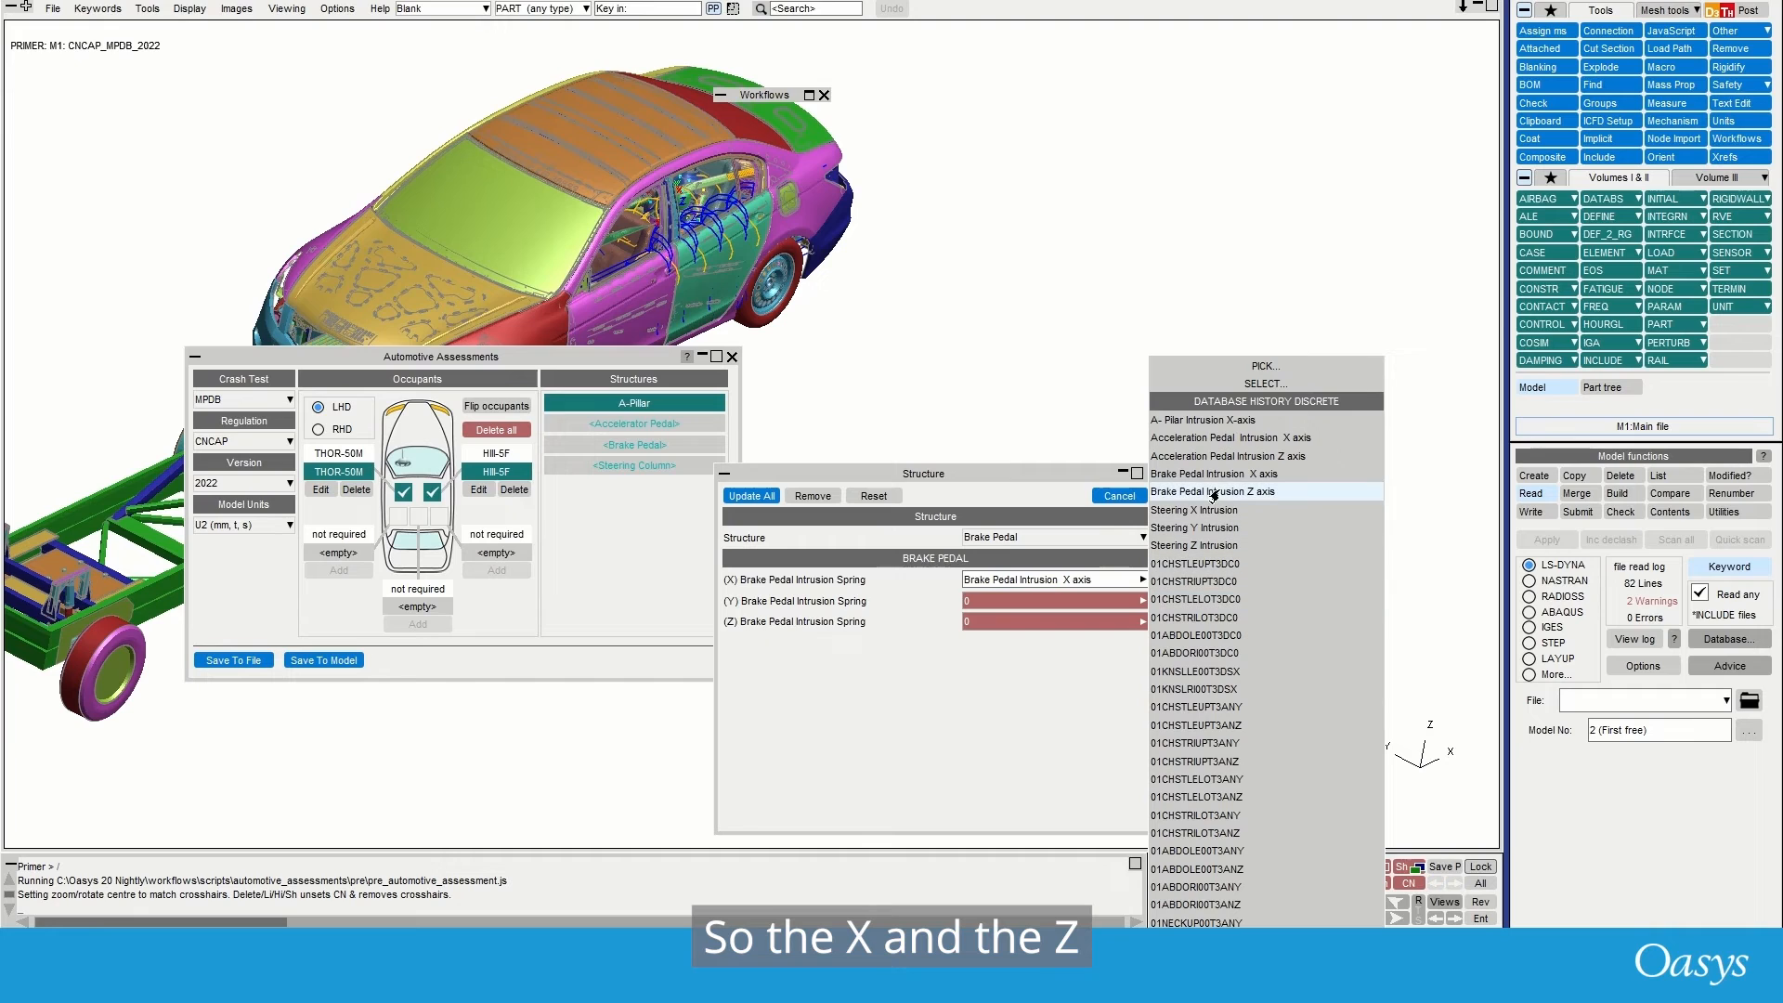
pyautogui.click(1214, 493)
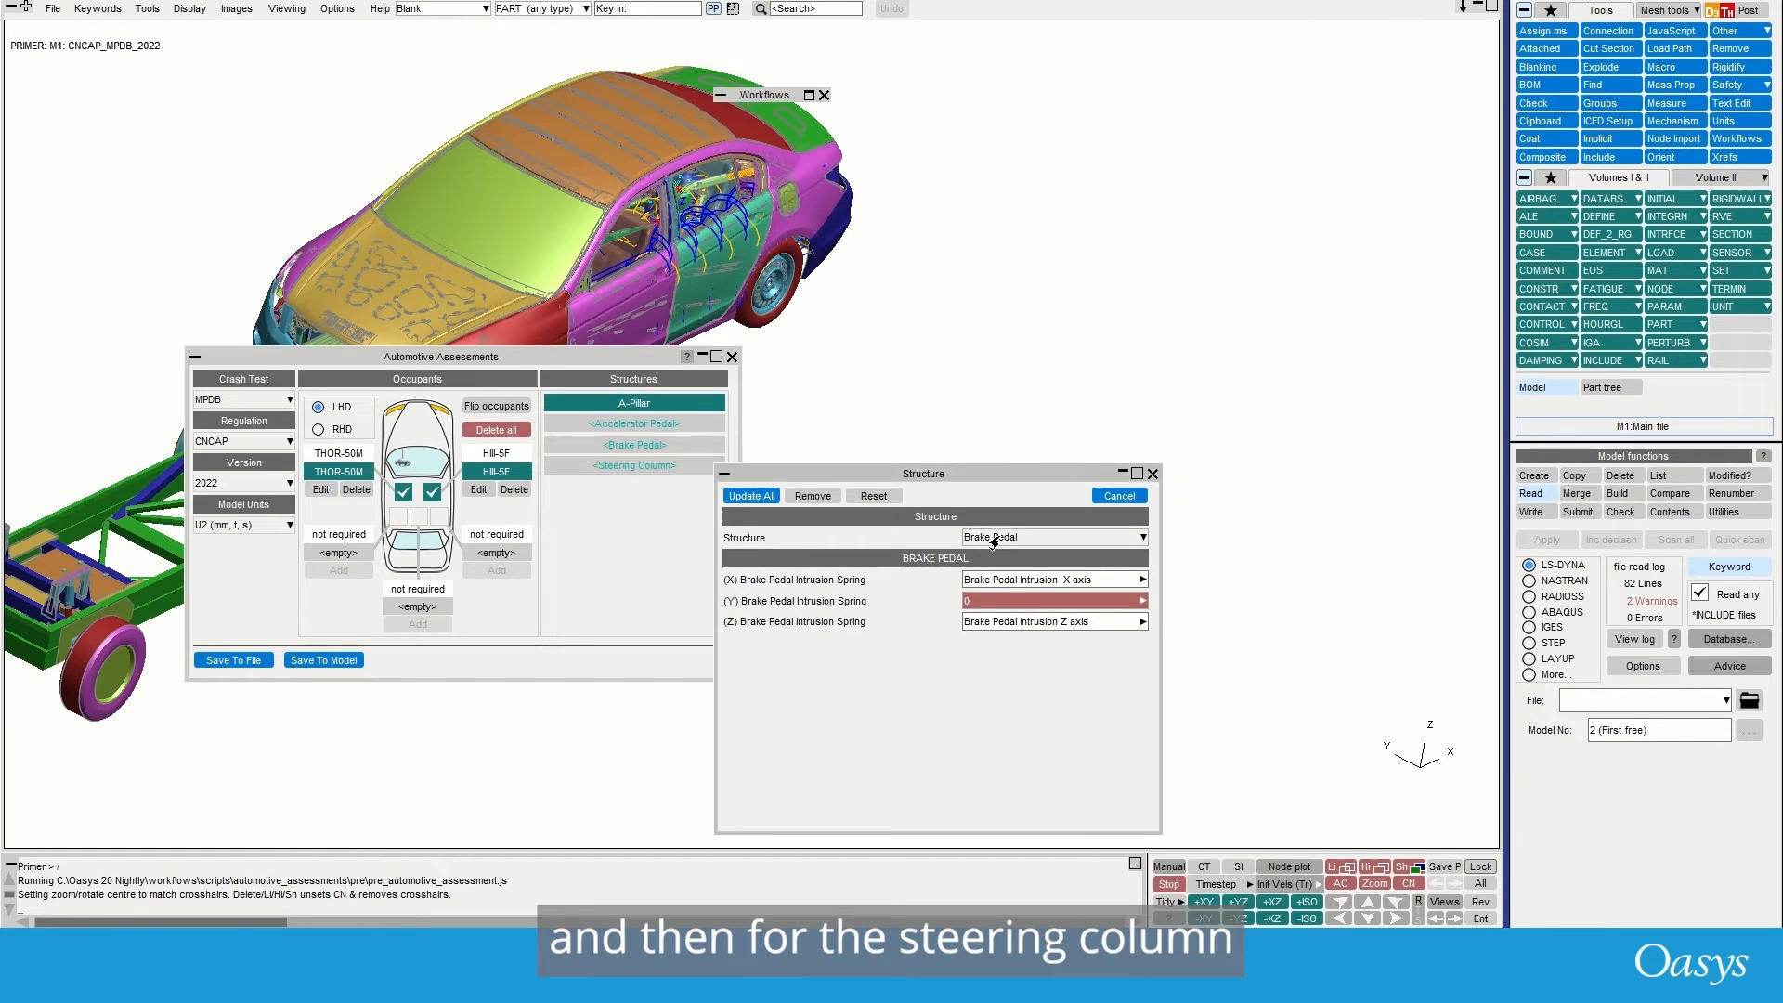
# - Assign the Steering X, Y and Z Intrusion springs to the Steering Column and update all structure definitions
pyautogui.click(1000, 537)
pyautogui.click(994, 611)
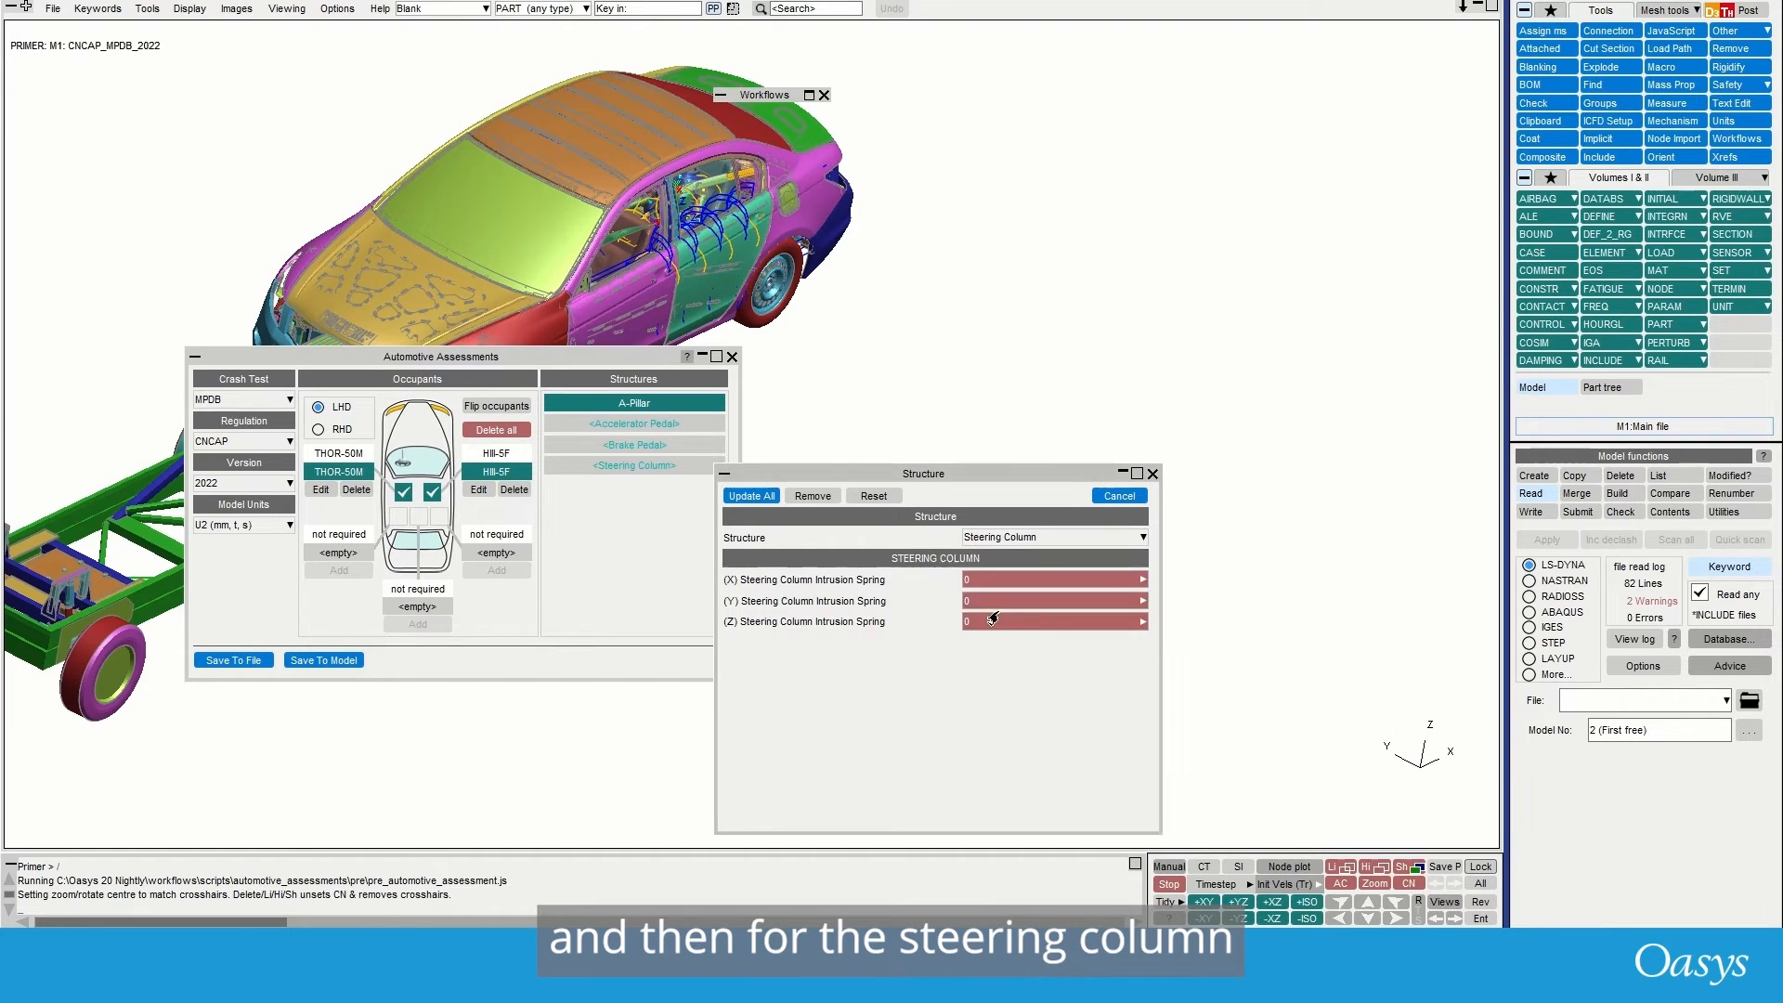
pyautogui.click(1141, 579)
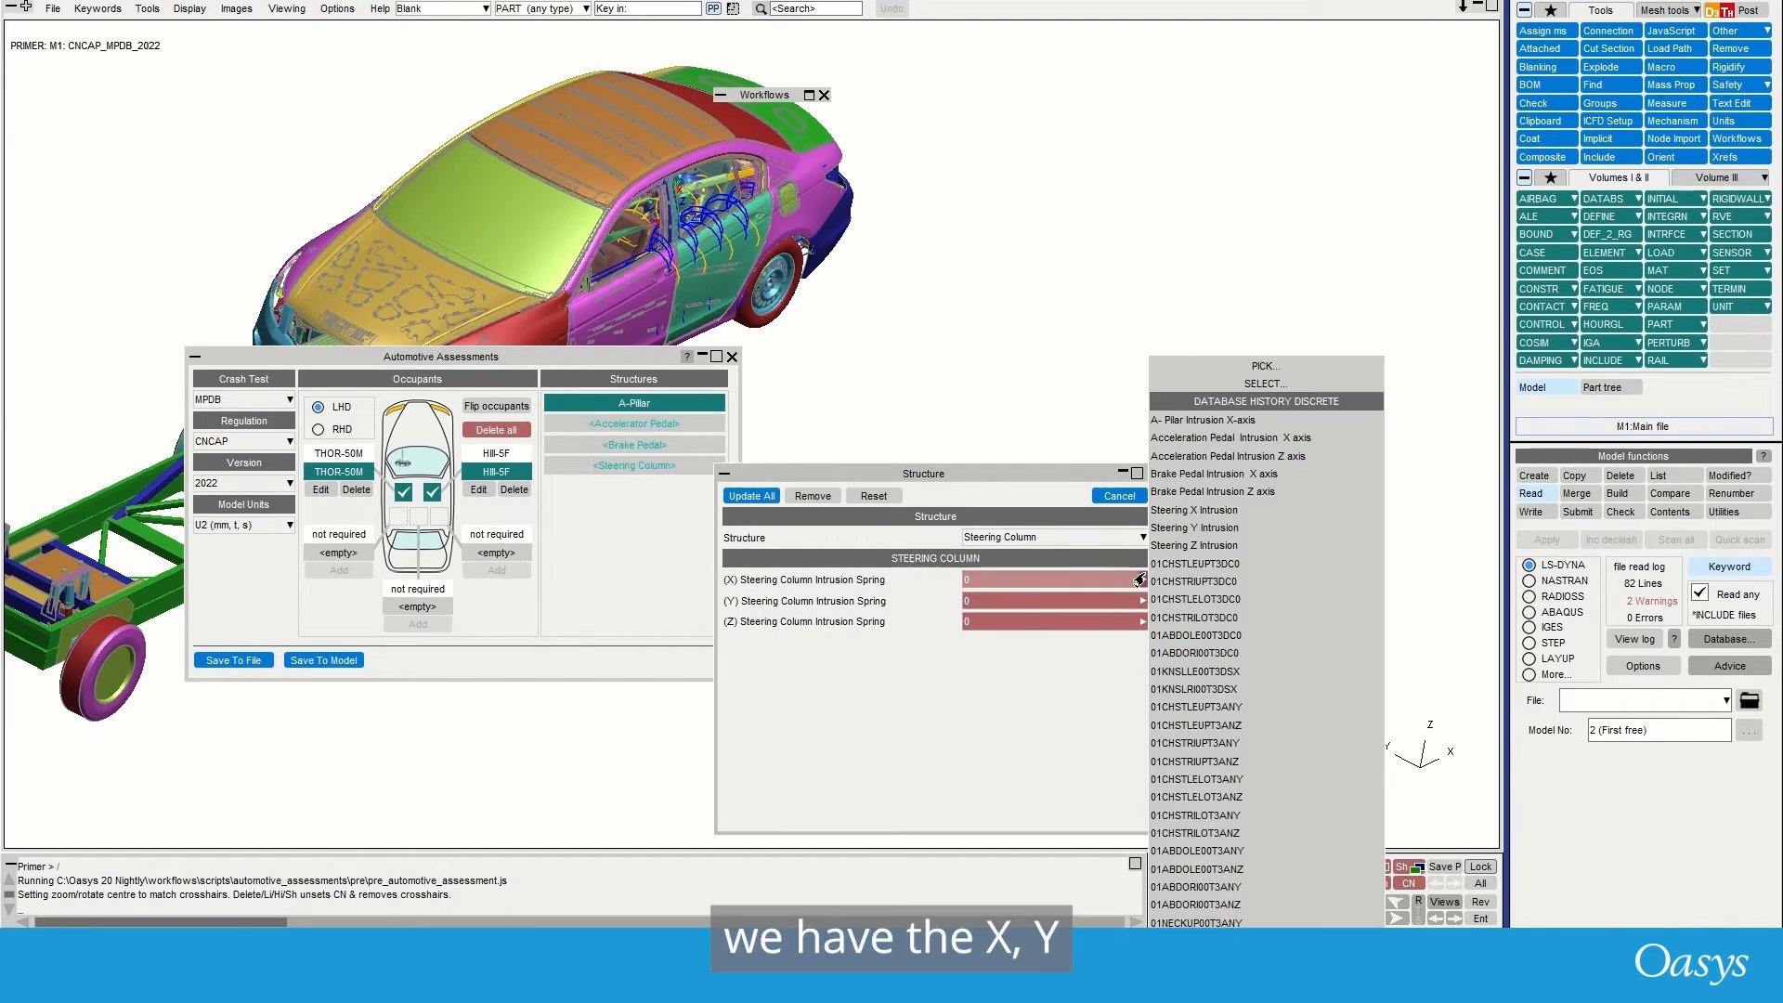
pyautogui.click(1184, 510)
pyautogui.click(1141, 601)
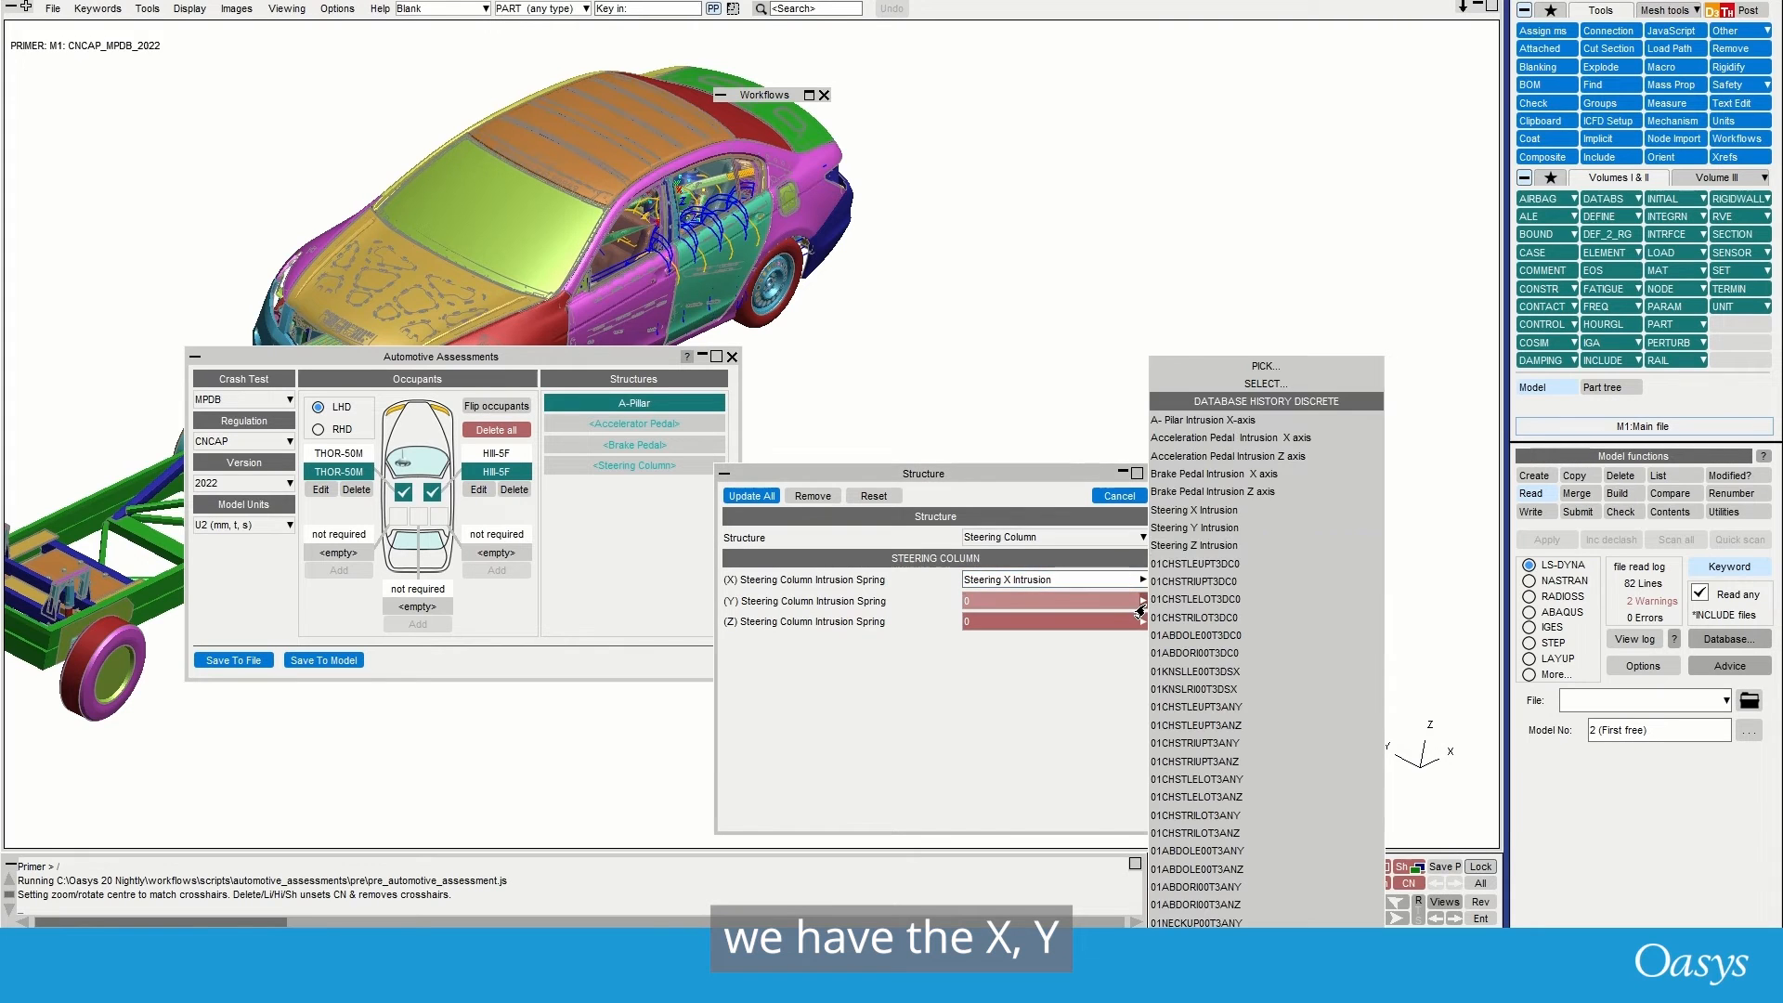
pyautogui.click(1180, 529)
pyautogui.click(1141, 621)
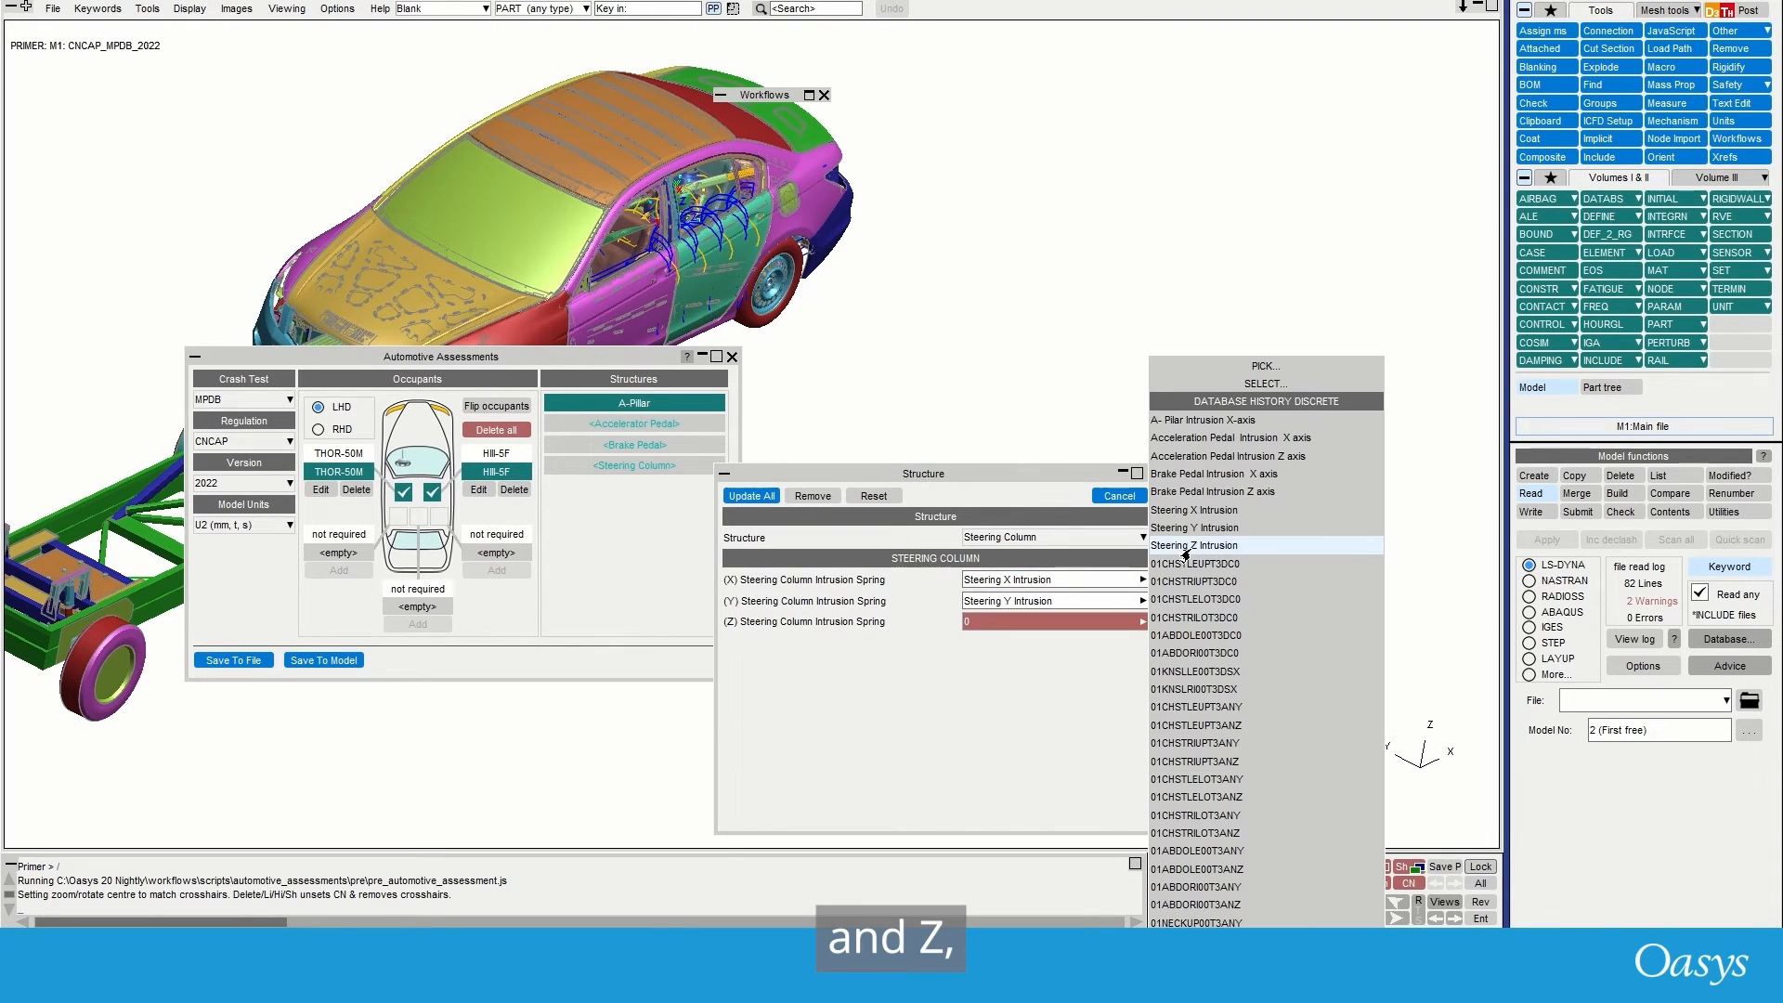
pyautogui.click(1186, 548)
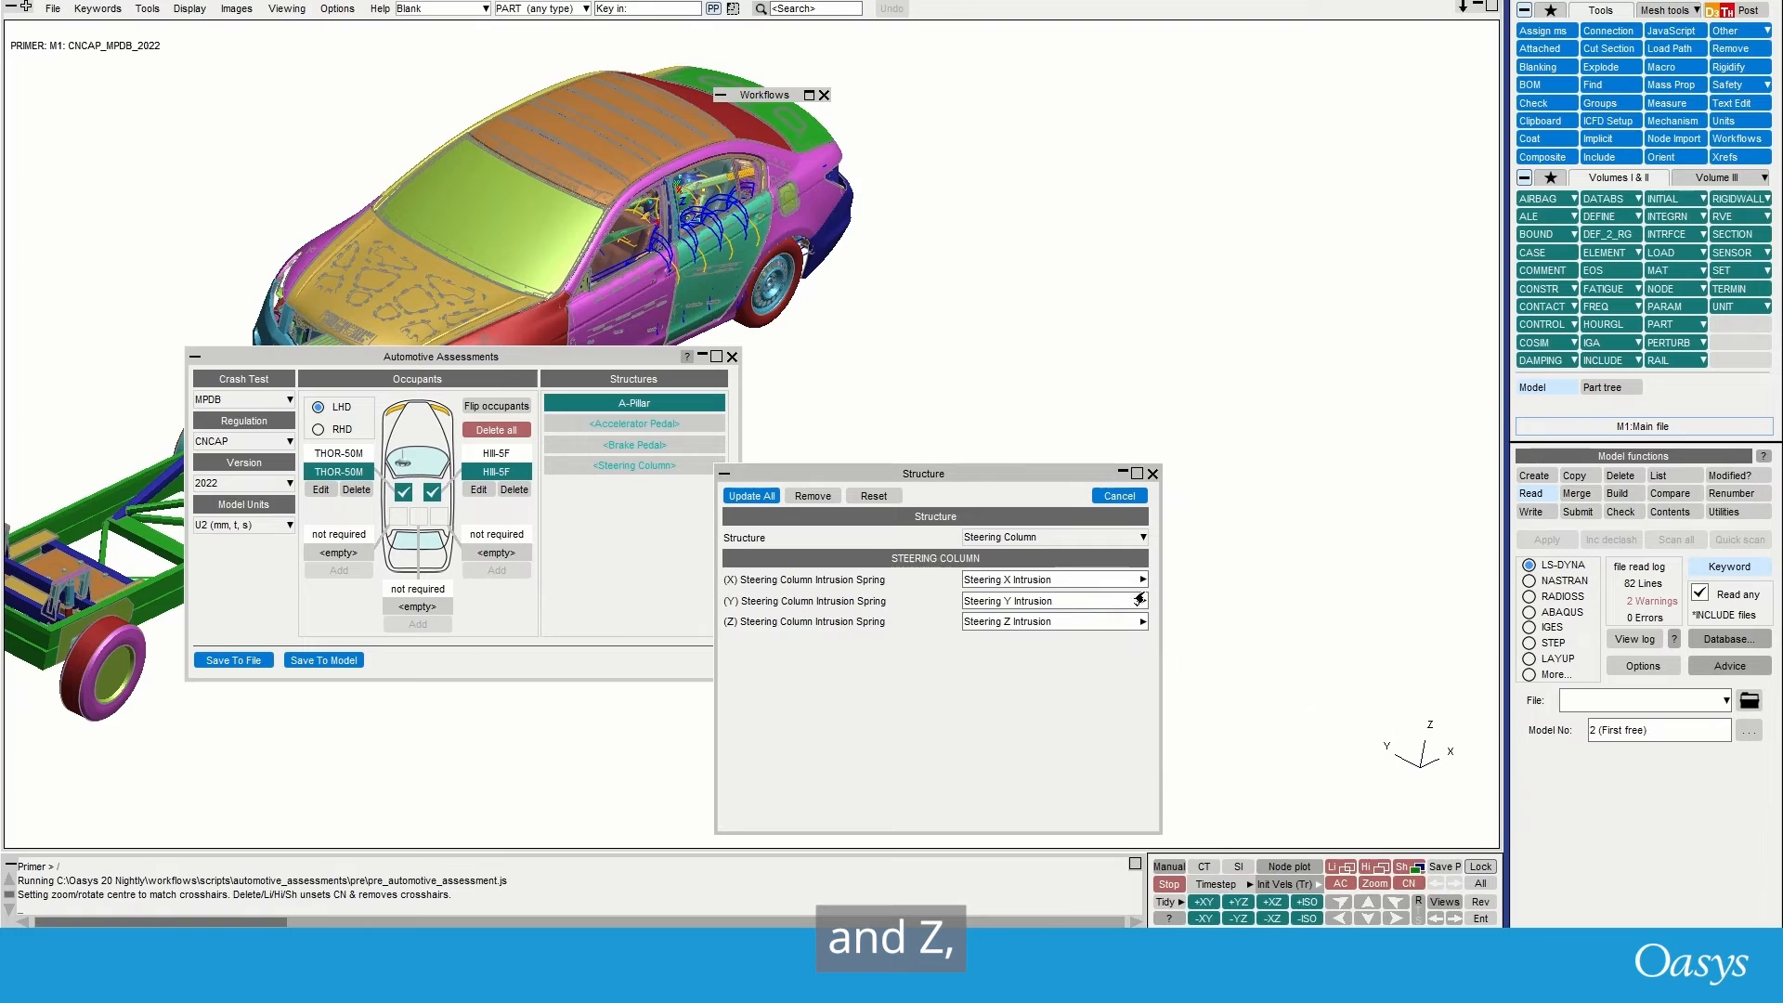
pyautogui.click(734, 498)
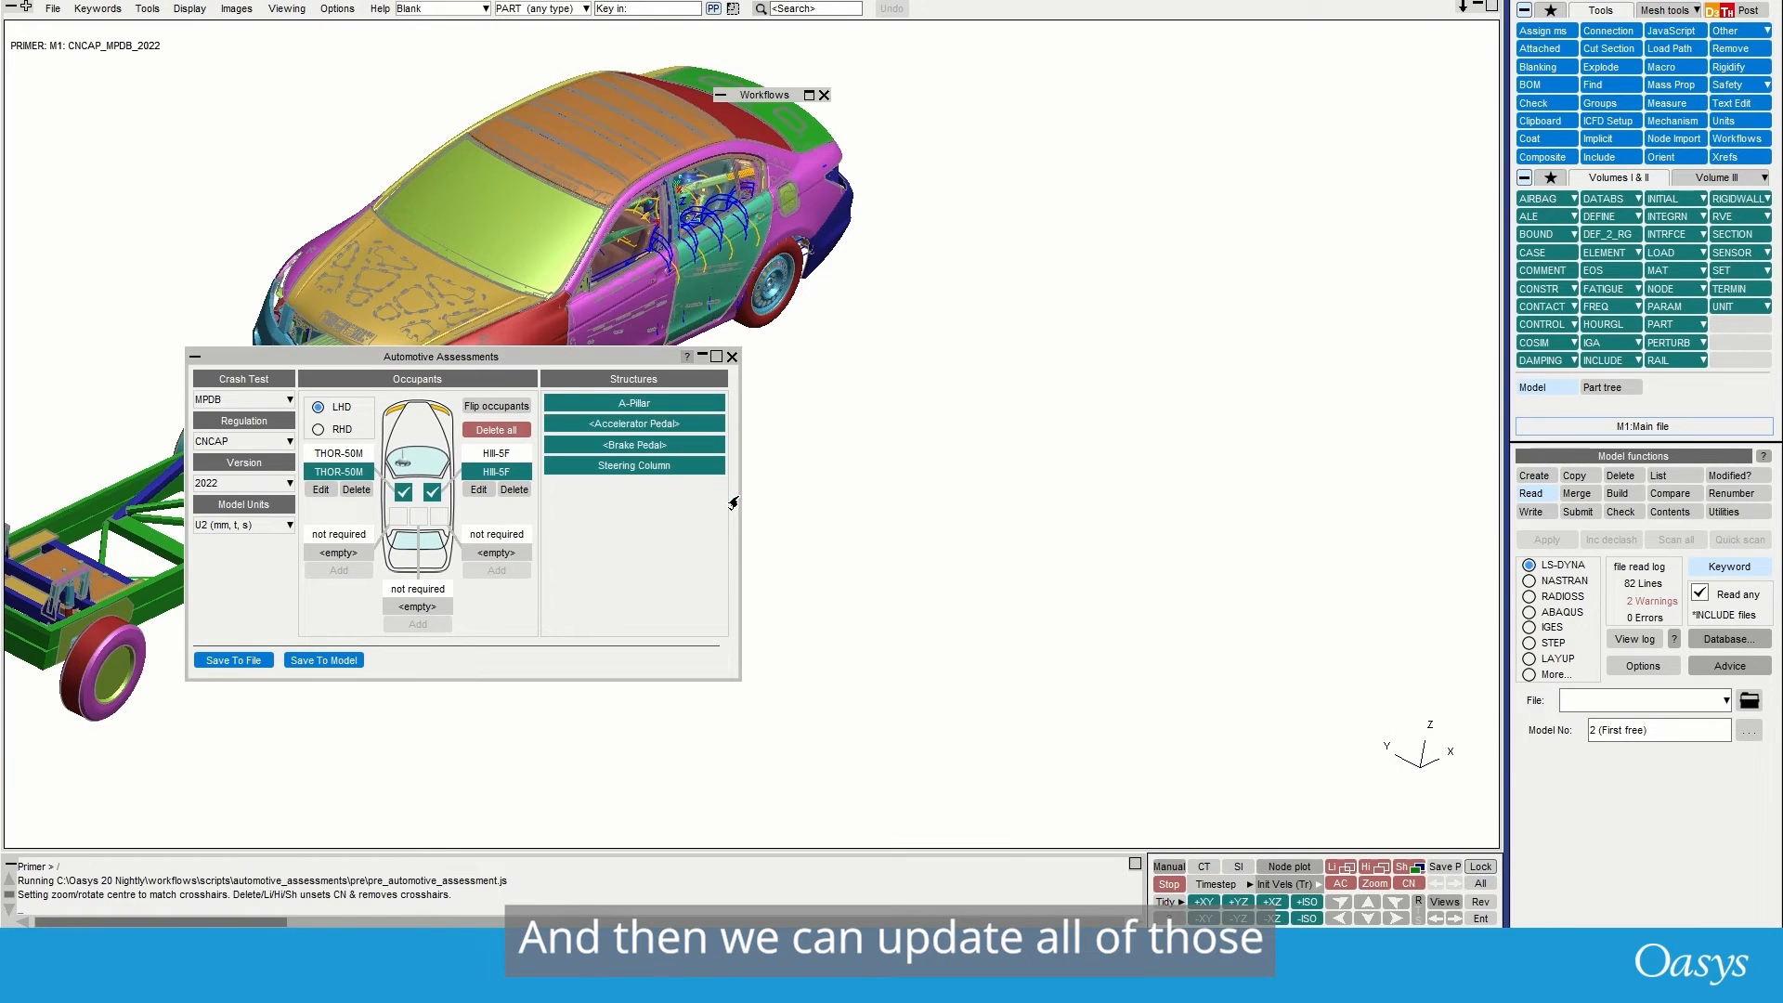
pyautogui.click(620, 426)
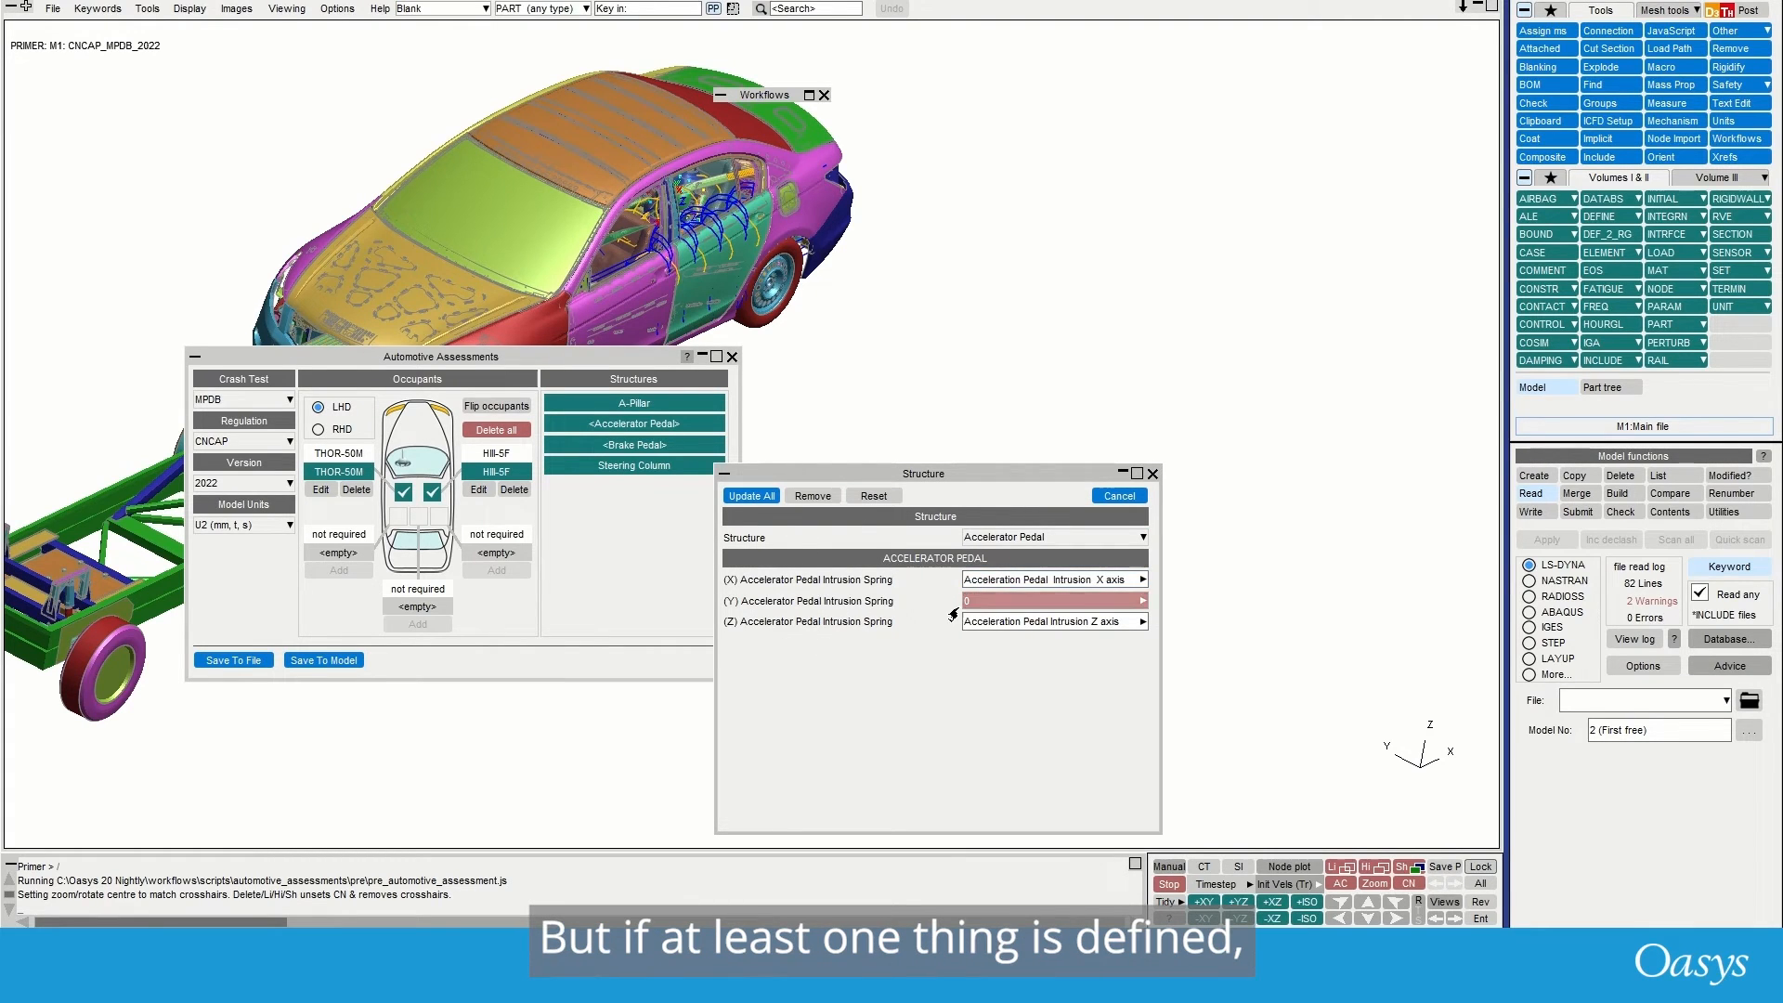
pyautogui.click(1096, 500)
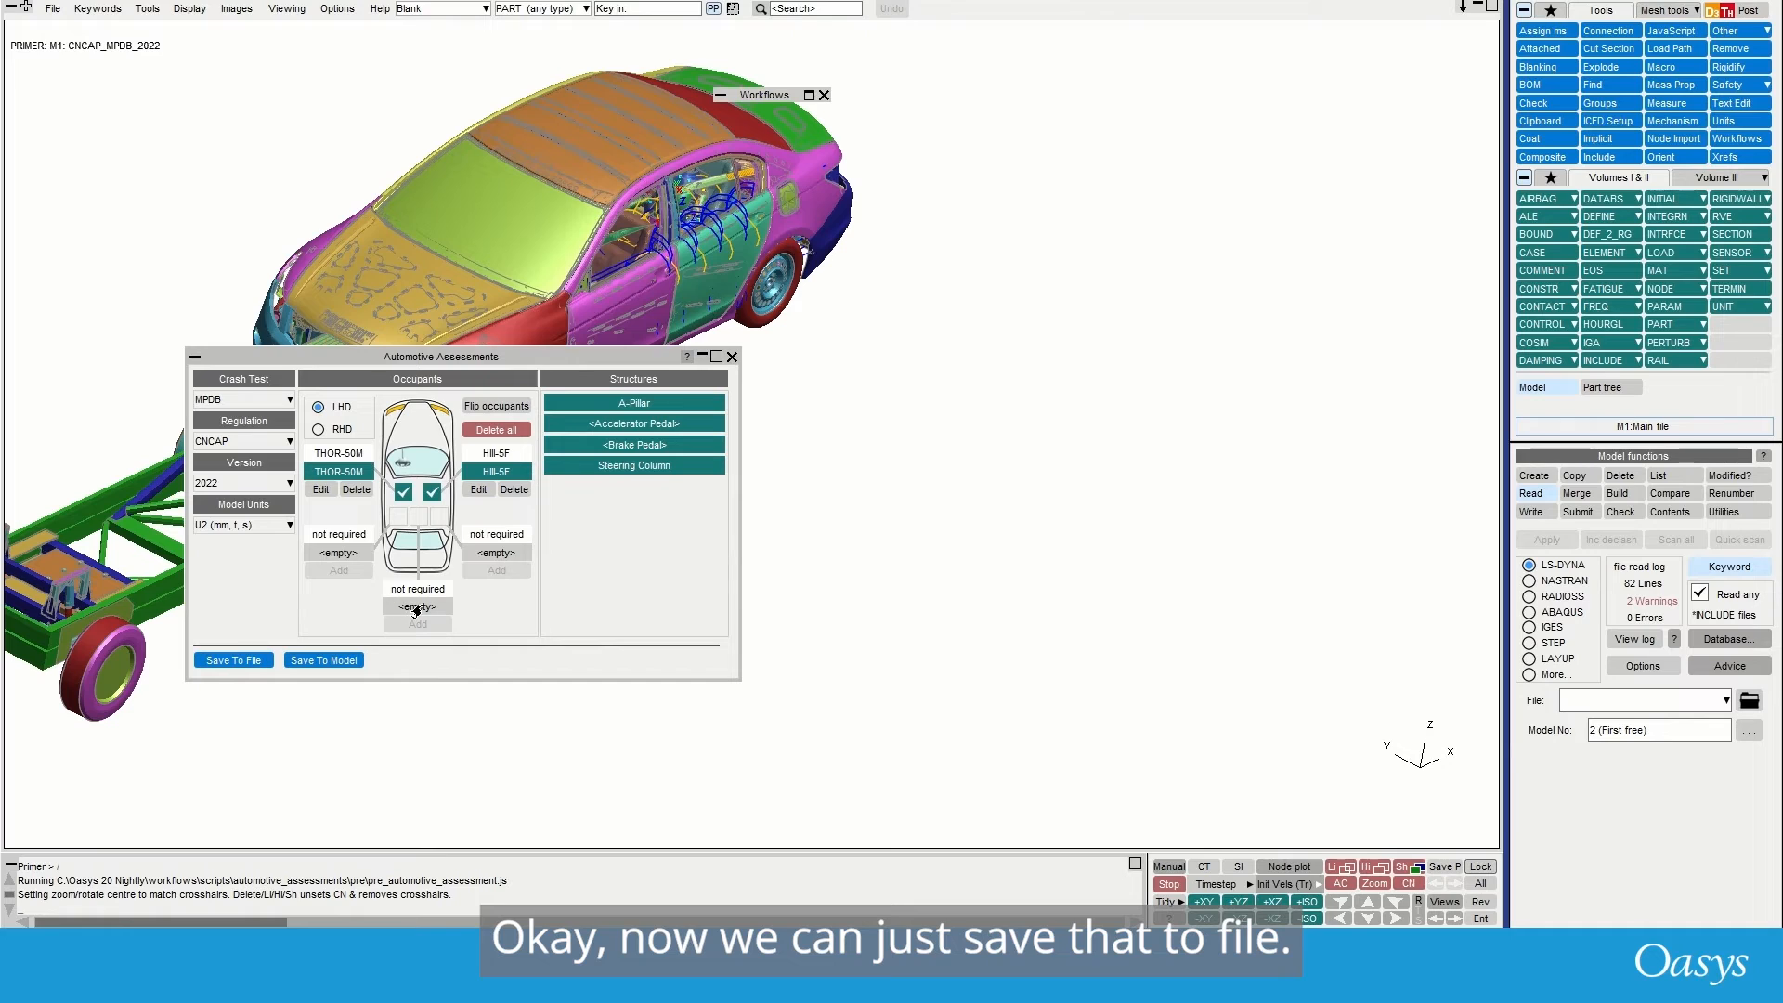
# - Save the assessment definitions to the model and write it over CNCAP_MPDB_2022.key, with includes set to Master file only
pyautogui.click(307, 663)
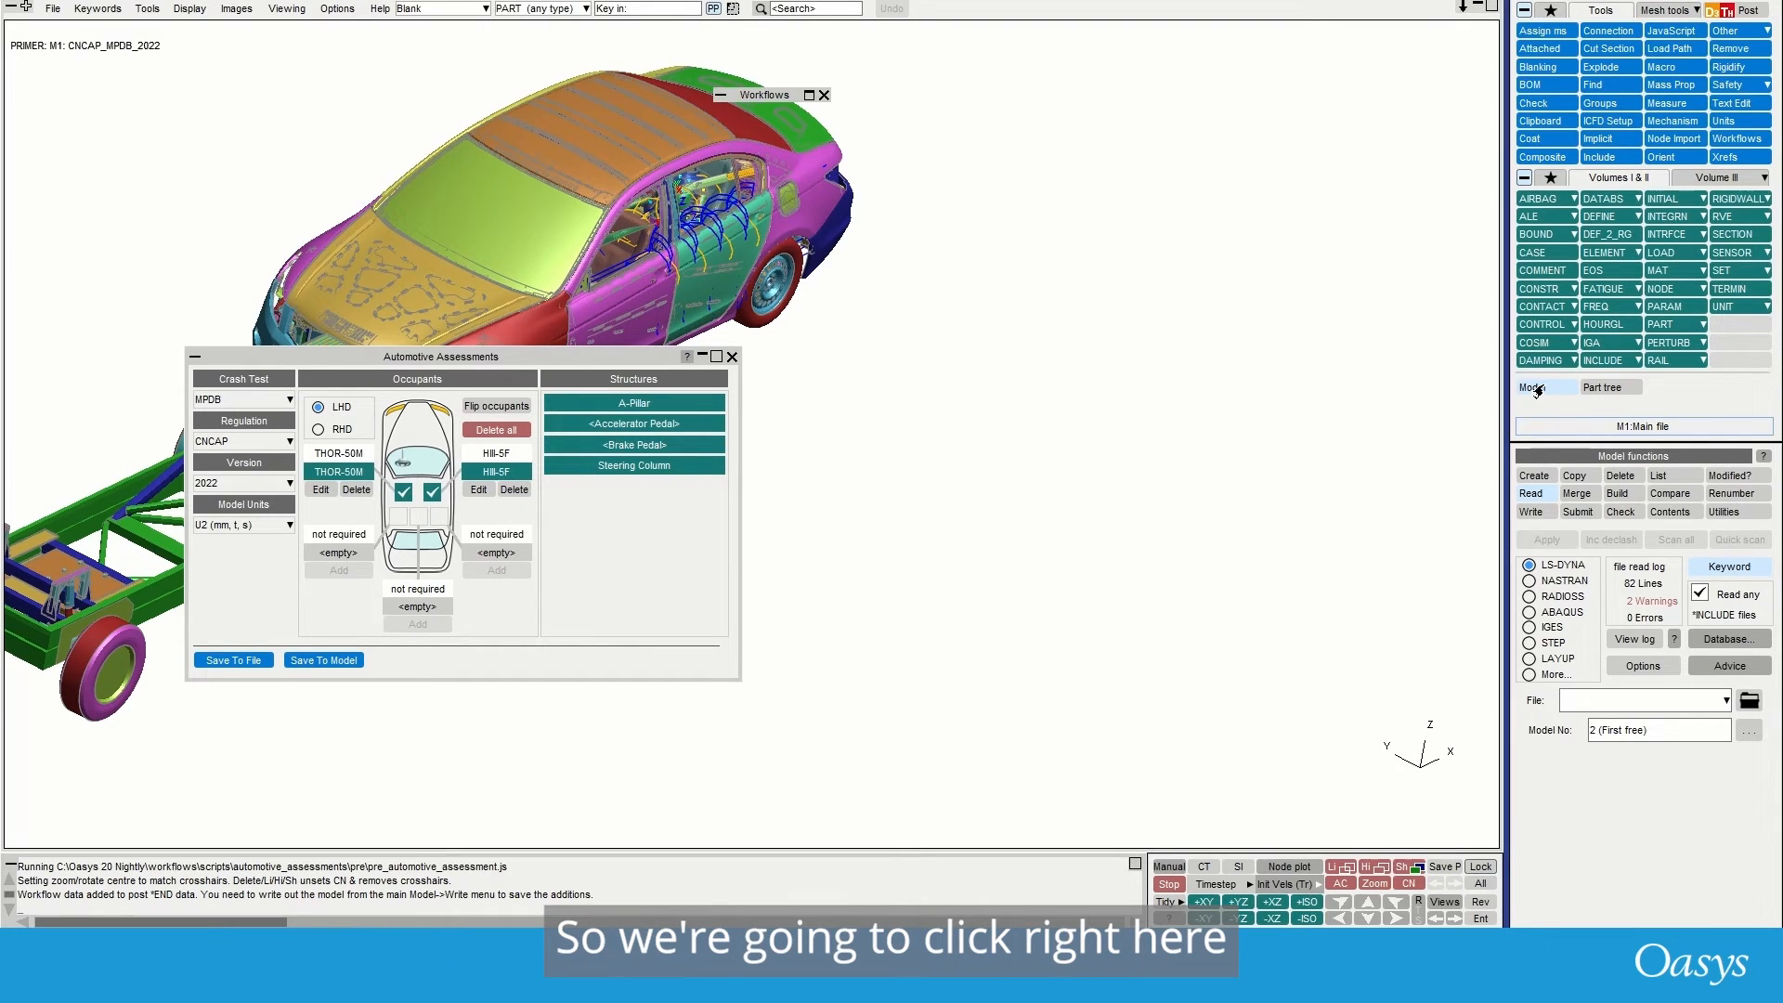
pyautogui.click(1524, 513)
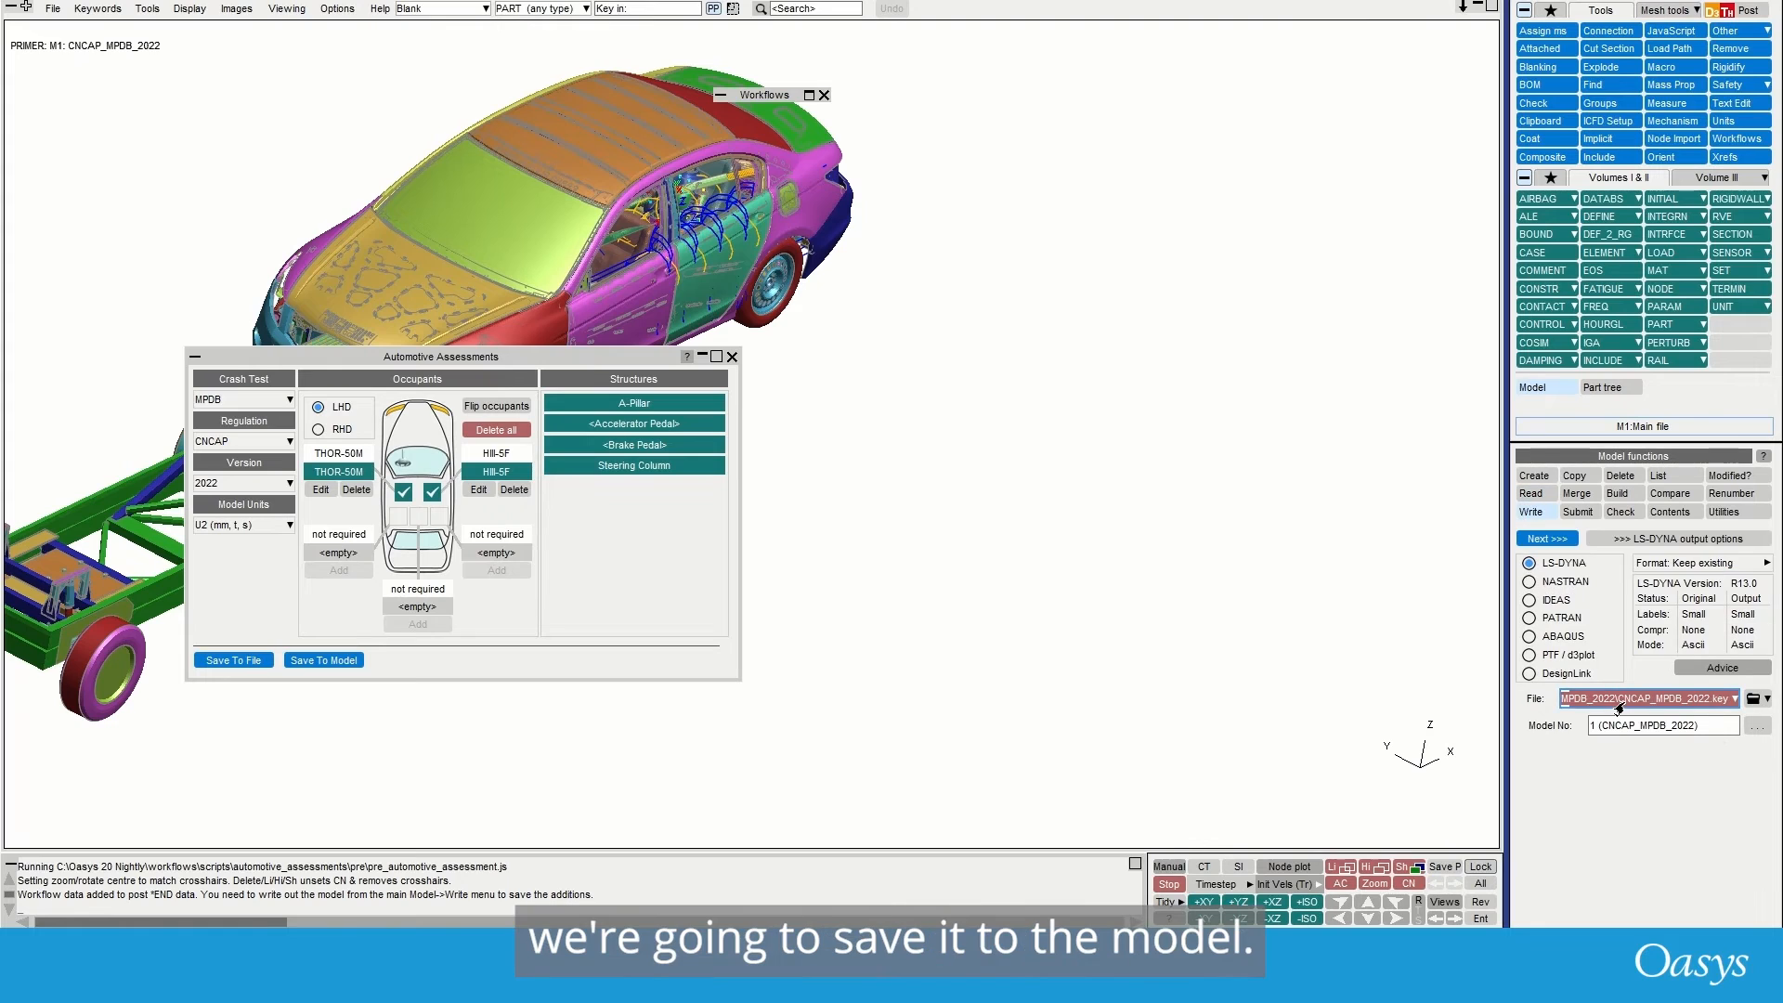
pyautogui.click(1545, 540)
pyautogui.click(1605, 517)
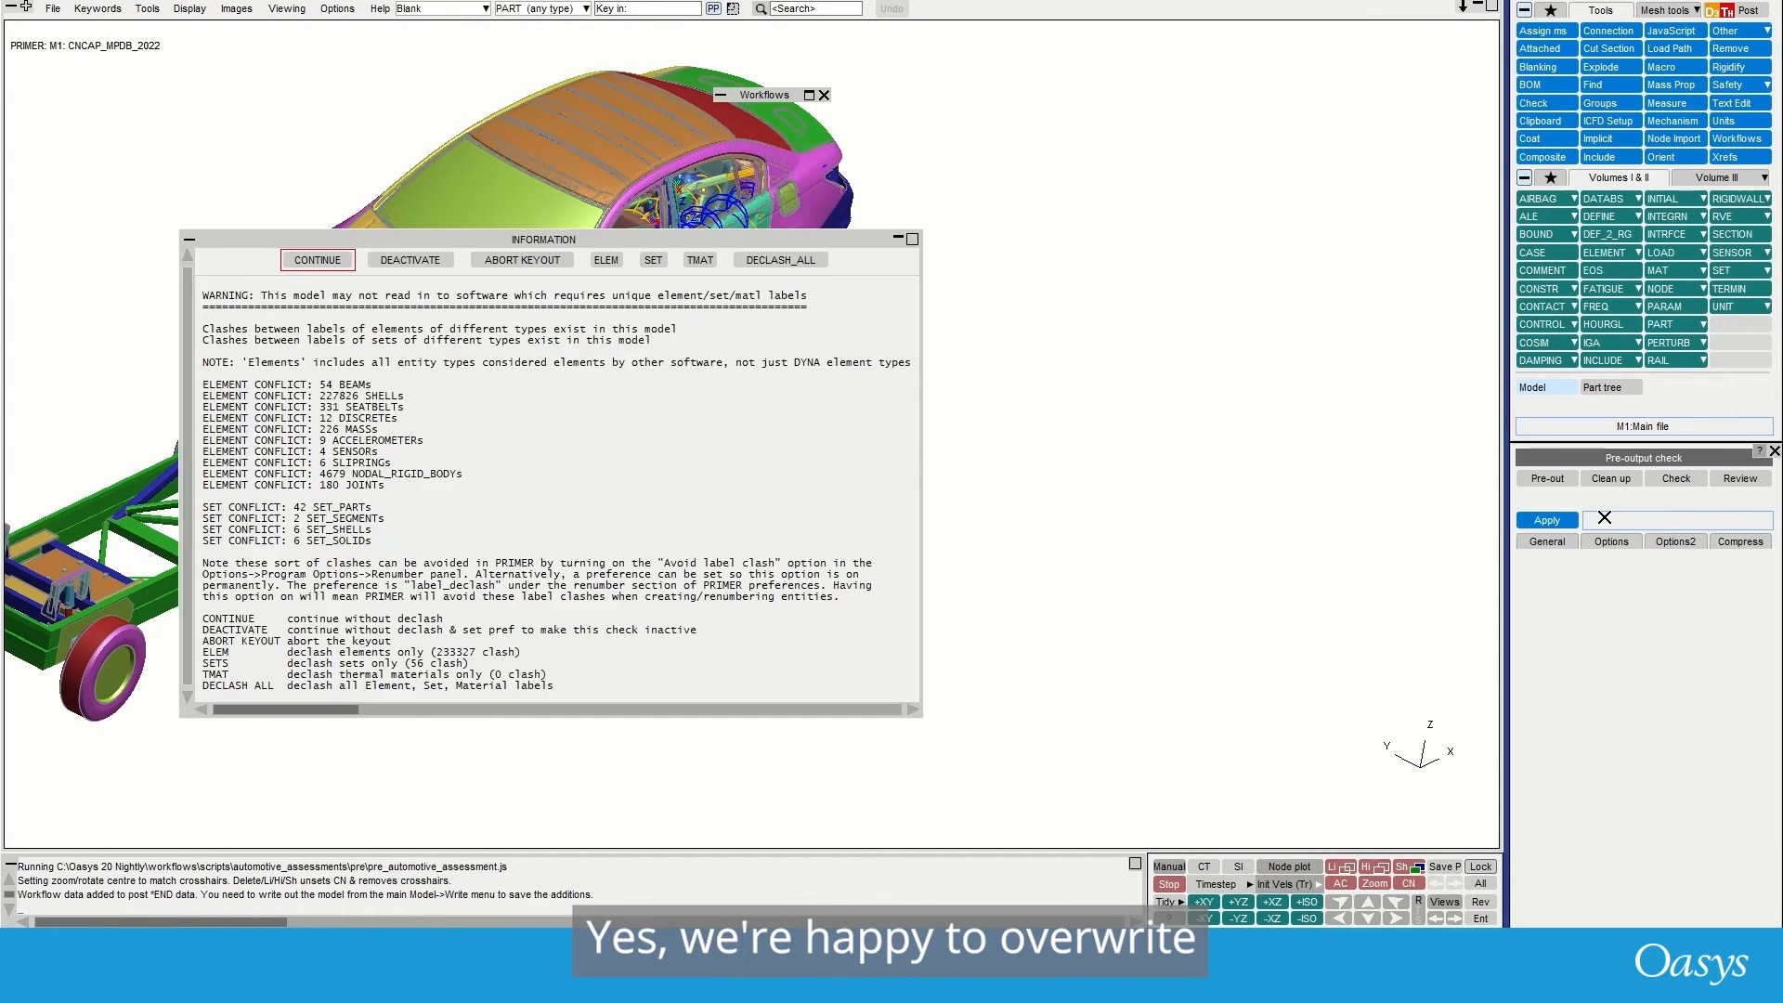
pyautogui.click(317, 260)
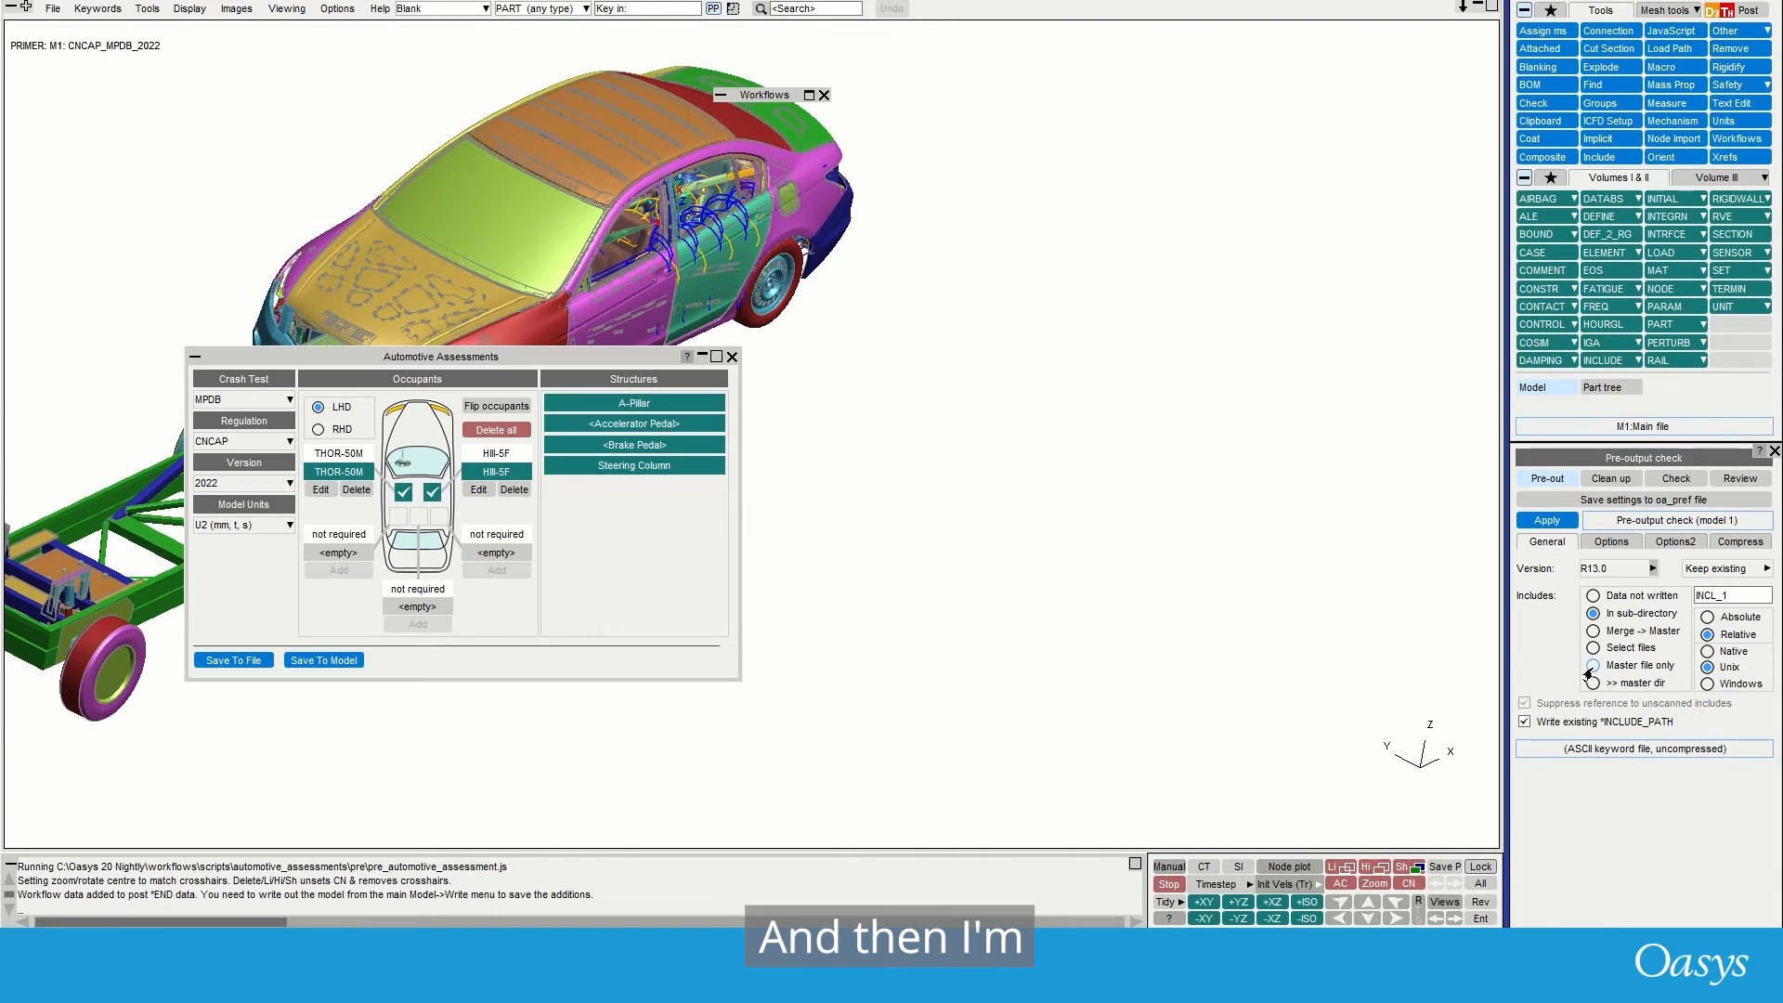
pyautogui.click(1590, 668)
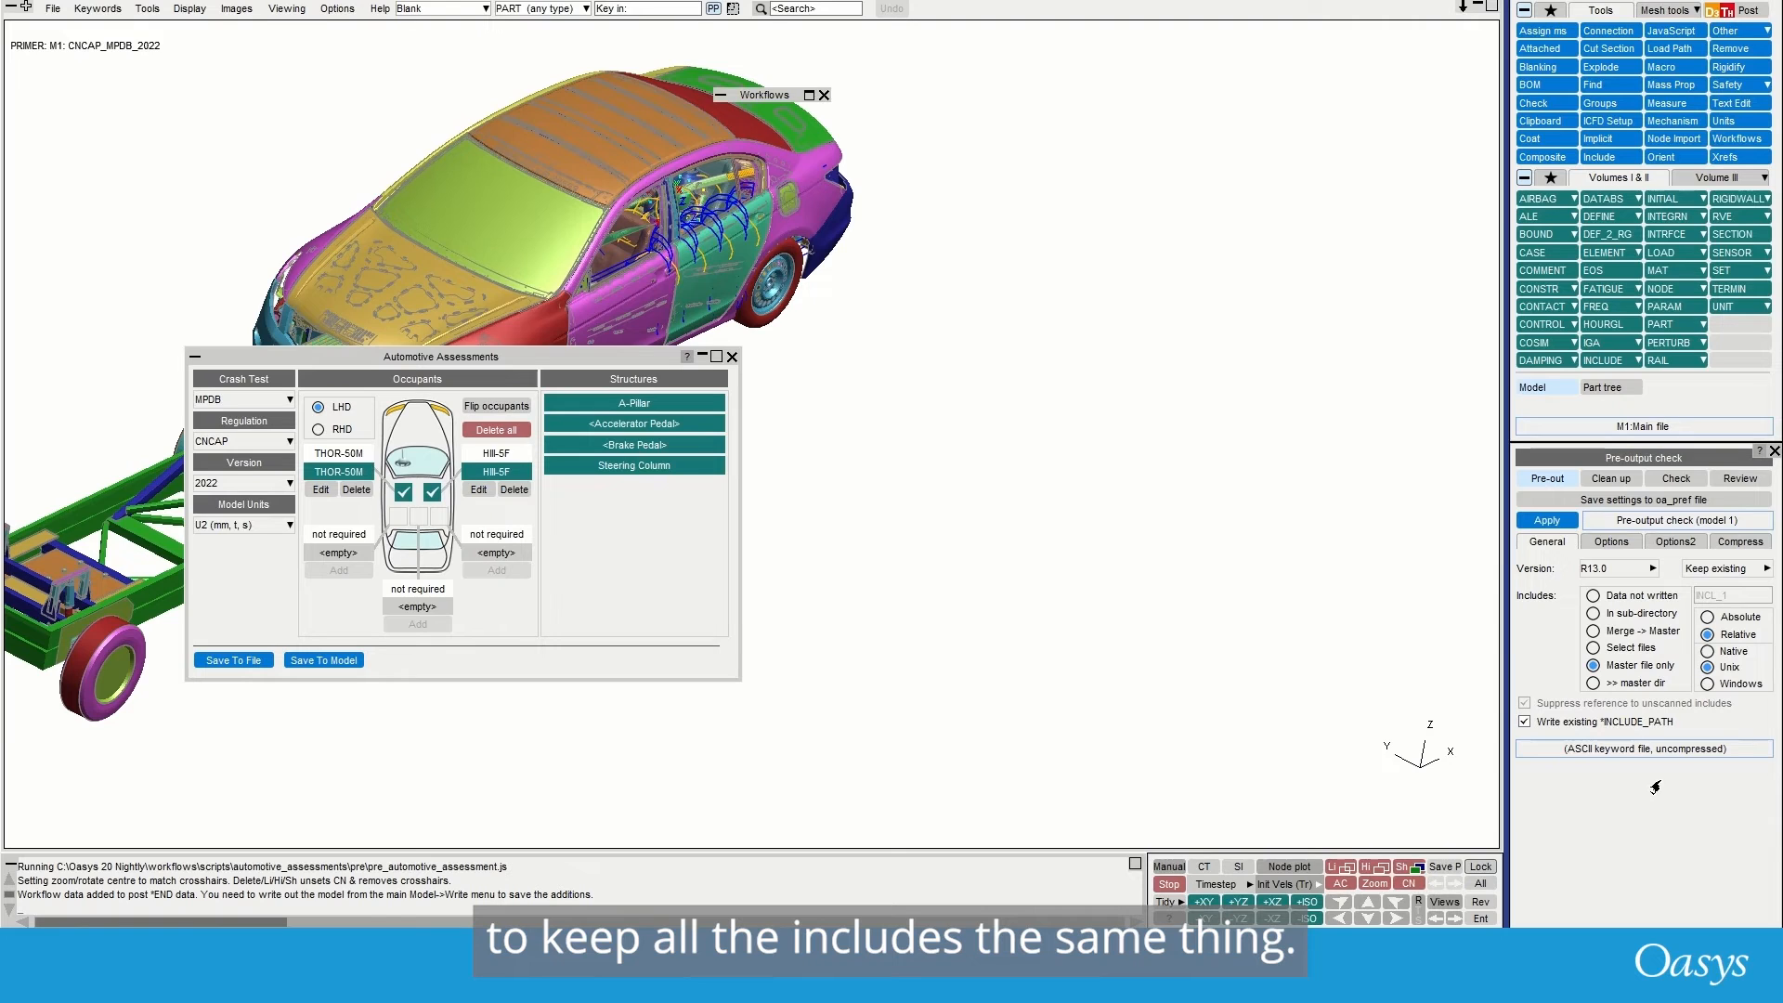
pyautogui.click(1548, 520)
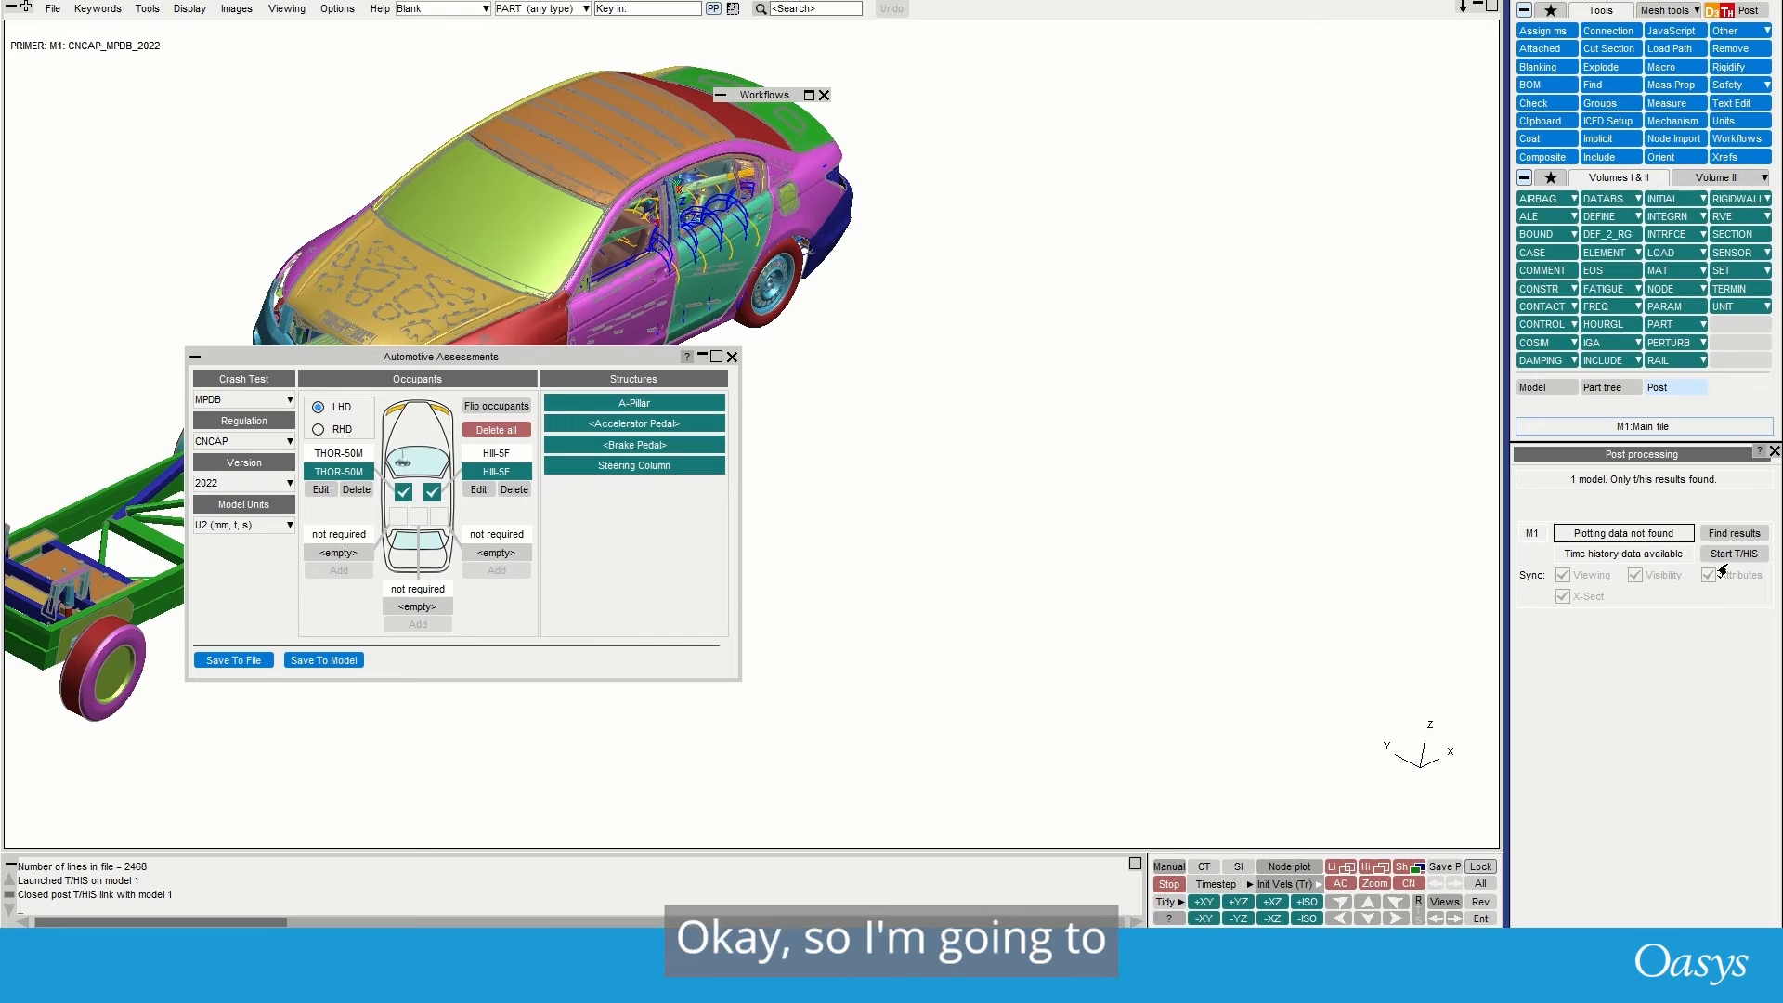
# - Launch T/HIS on the written model and run the Automotive Assessments workflow
pyautogui.click(1735, 554)
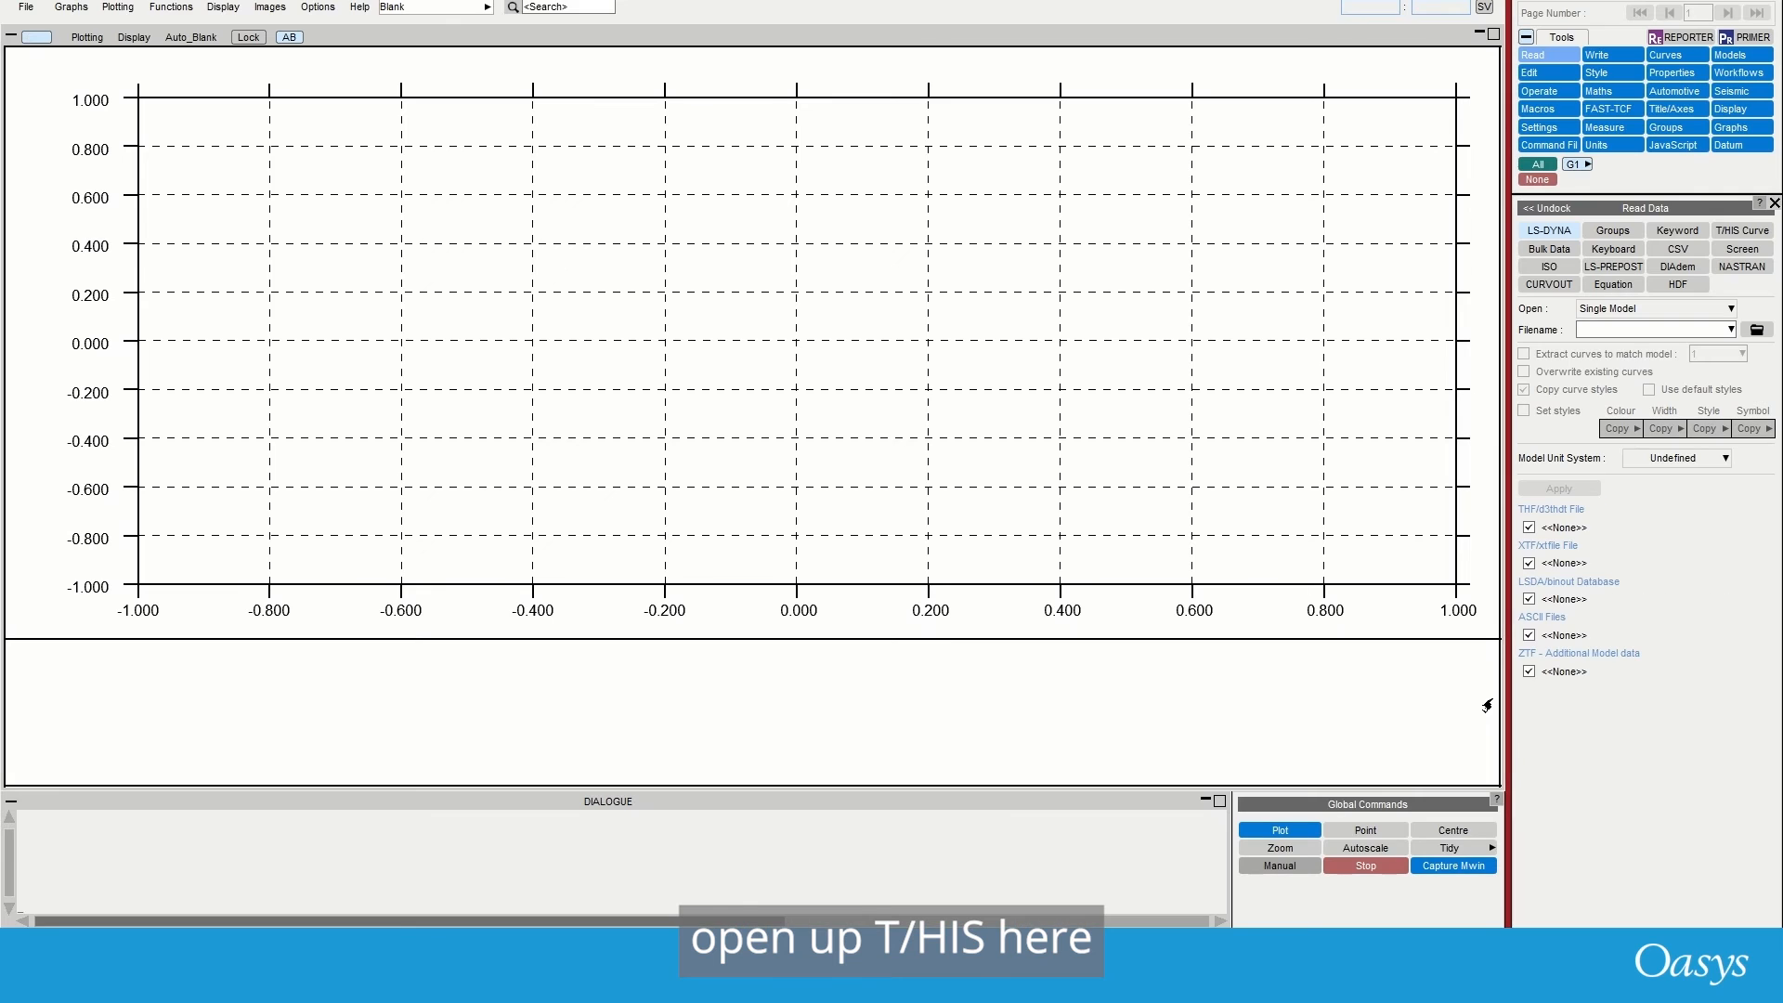
pyautogui.doubleClick(959, 229)
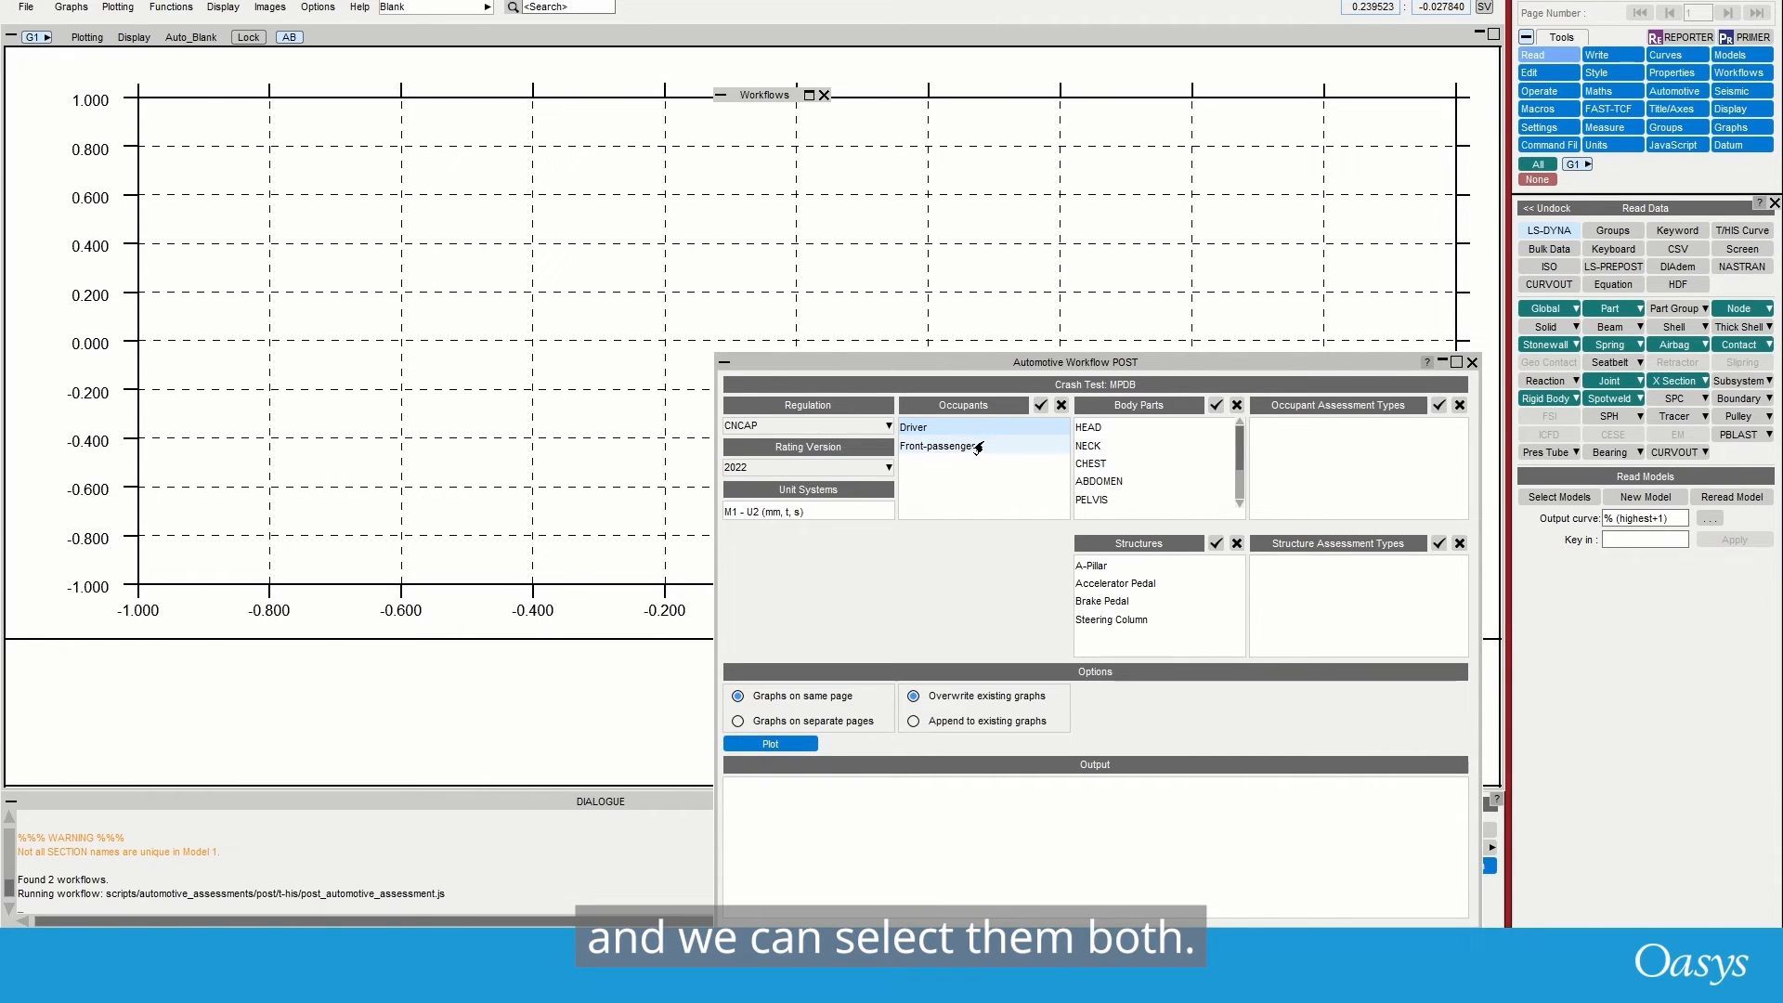
# - Plot all HEAD assessments for both the Driver and Front-passenger, continuing through the HIC listings, and uncover the resulting graph and output
pyautogui.keyDown('shift'); pyautogui.click(976, 446); pyautogui.keyUp('shift')
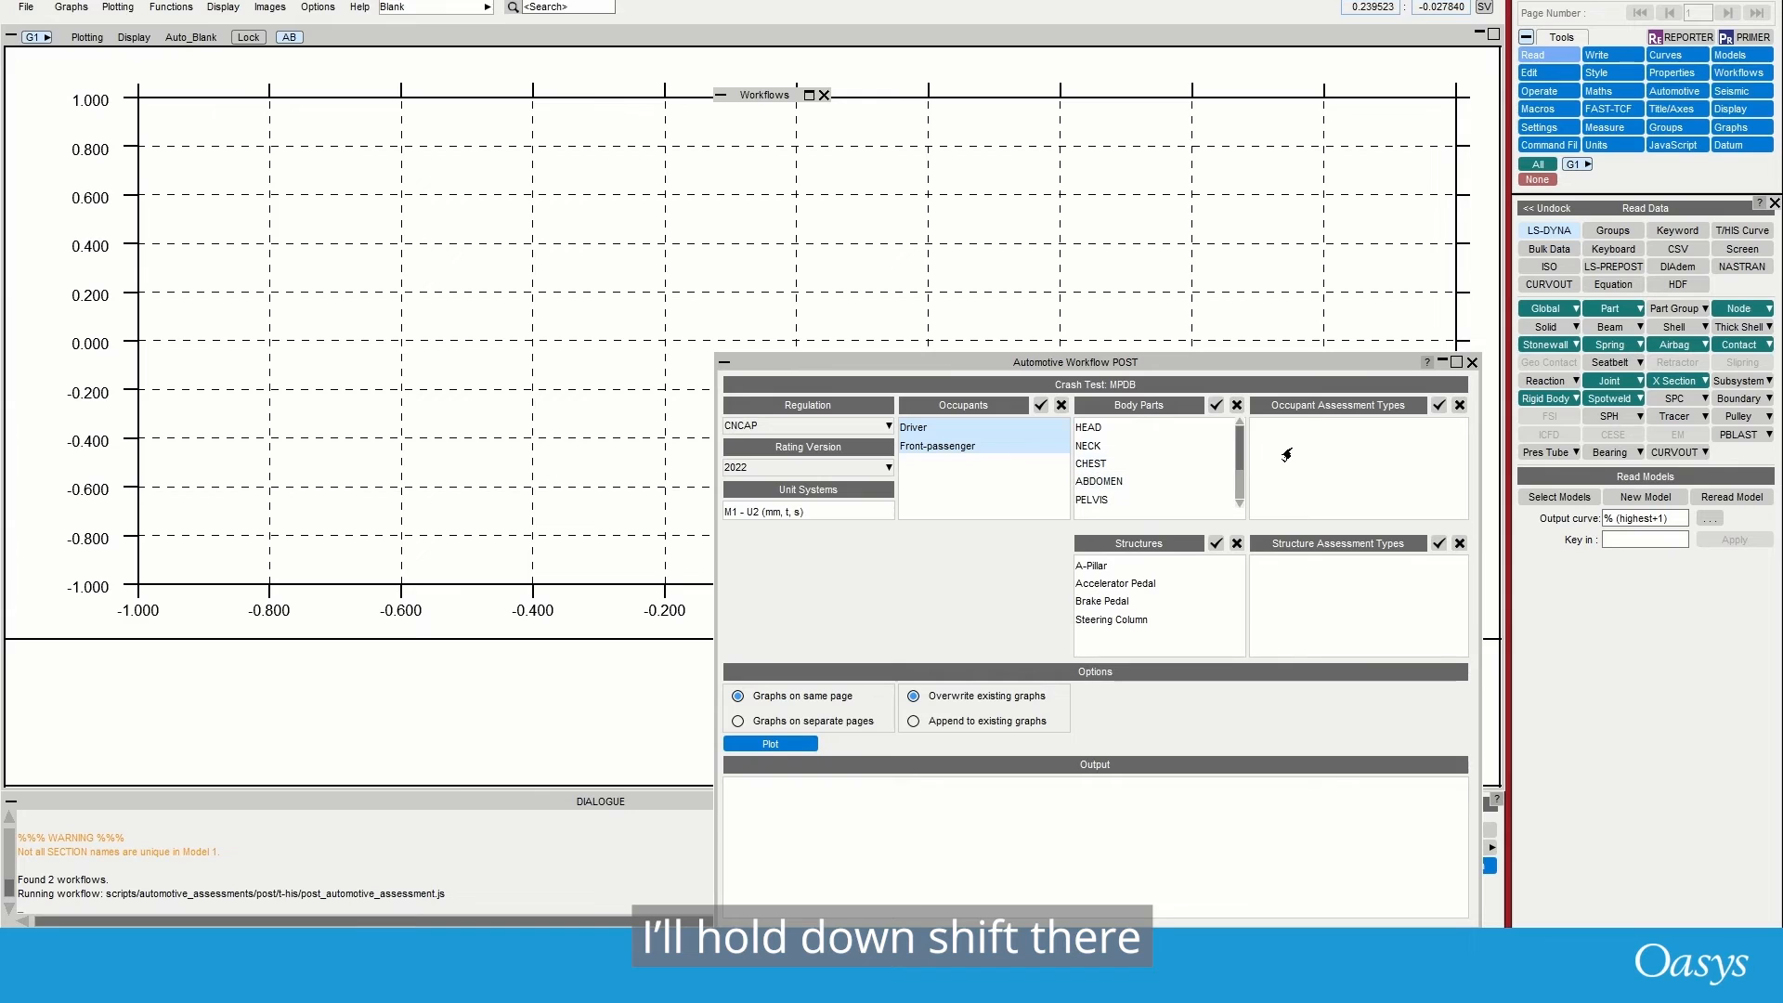
pyautogui.click(1141, 429)
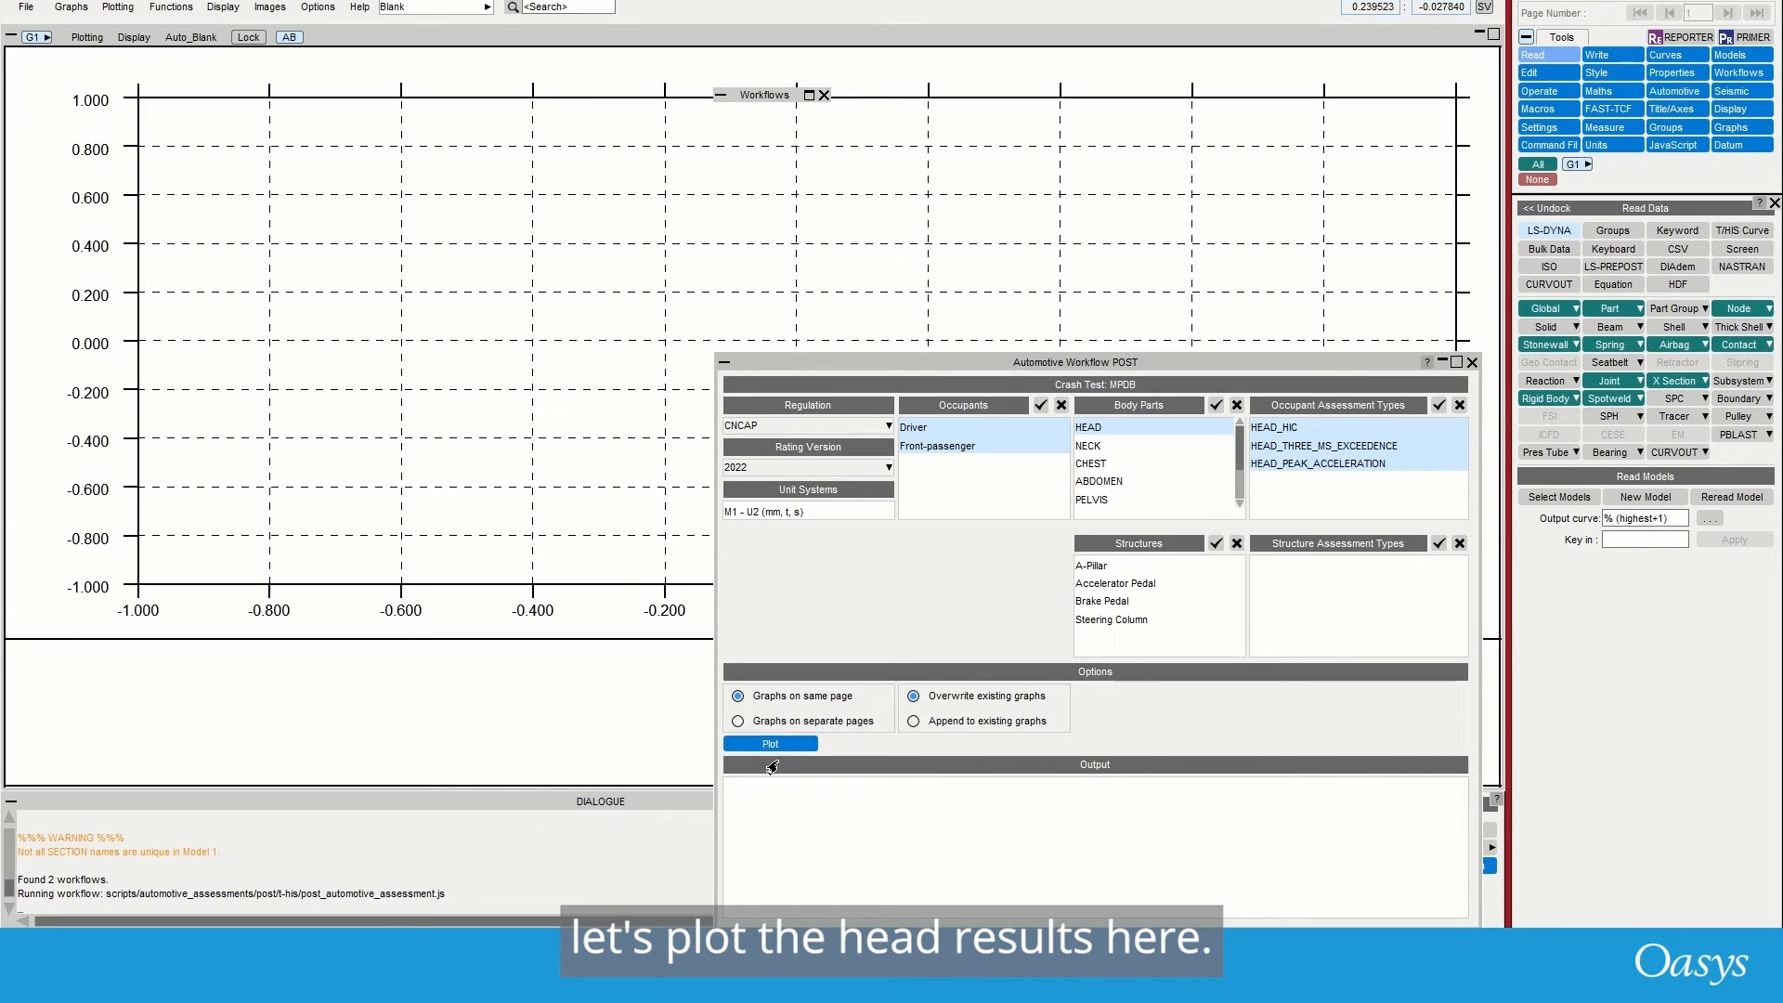
pyautogui.click(771, 744)
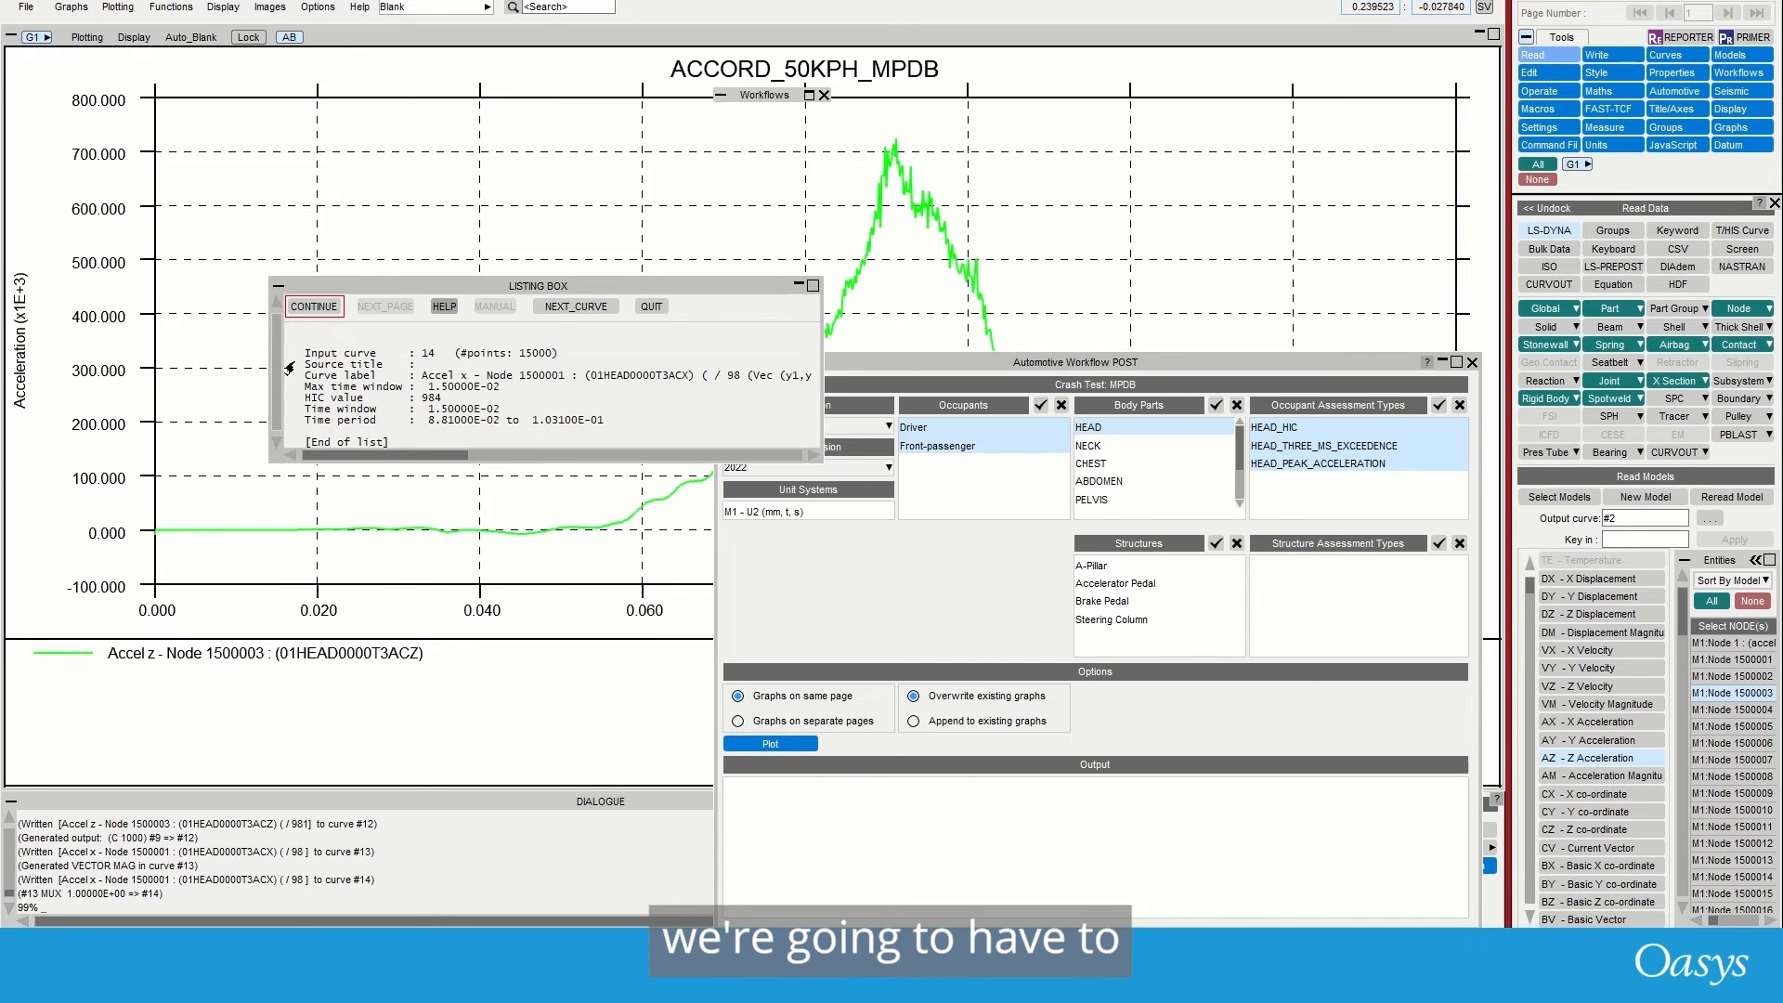
pyautogui.click(313, 307)
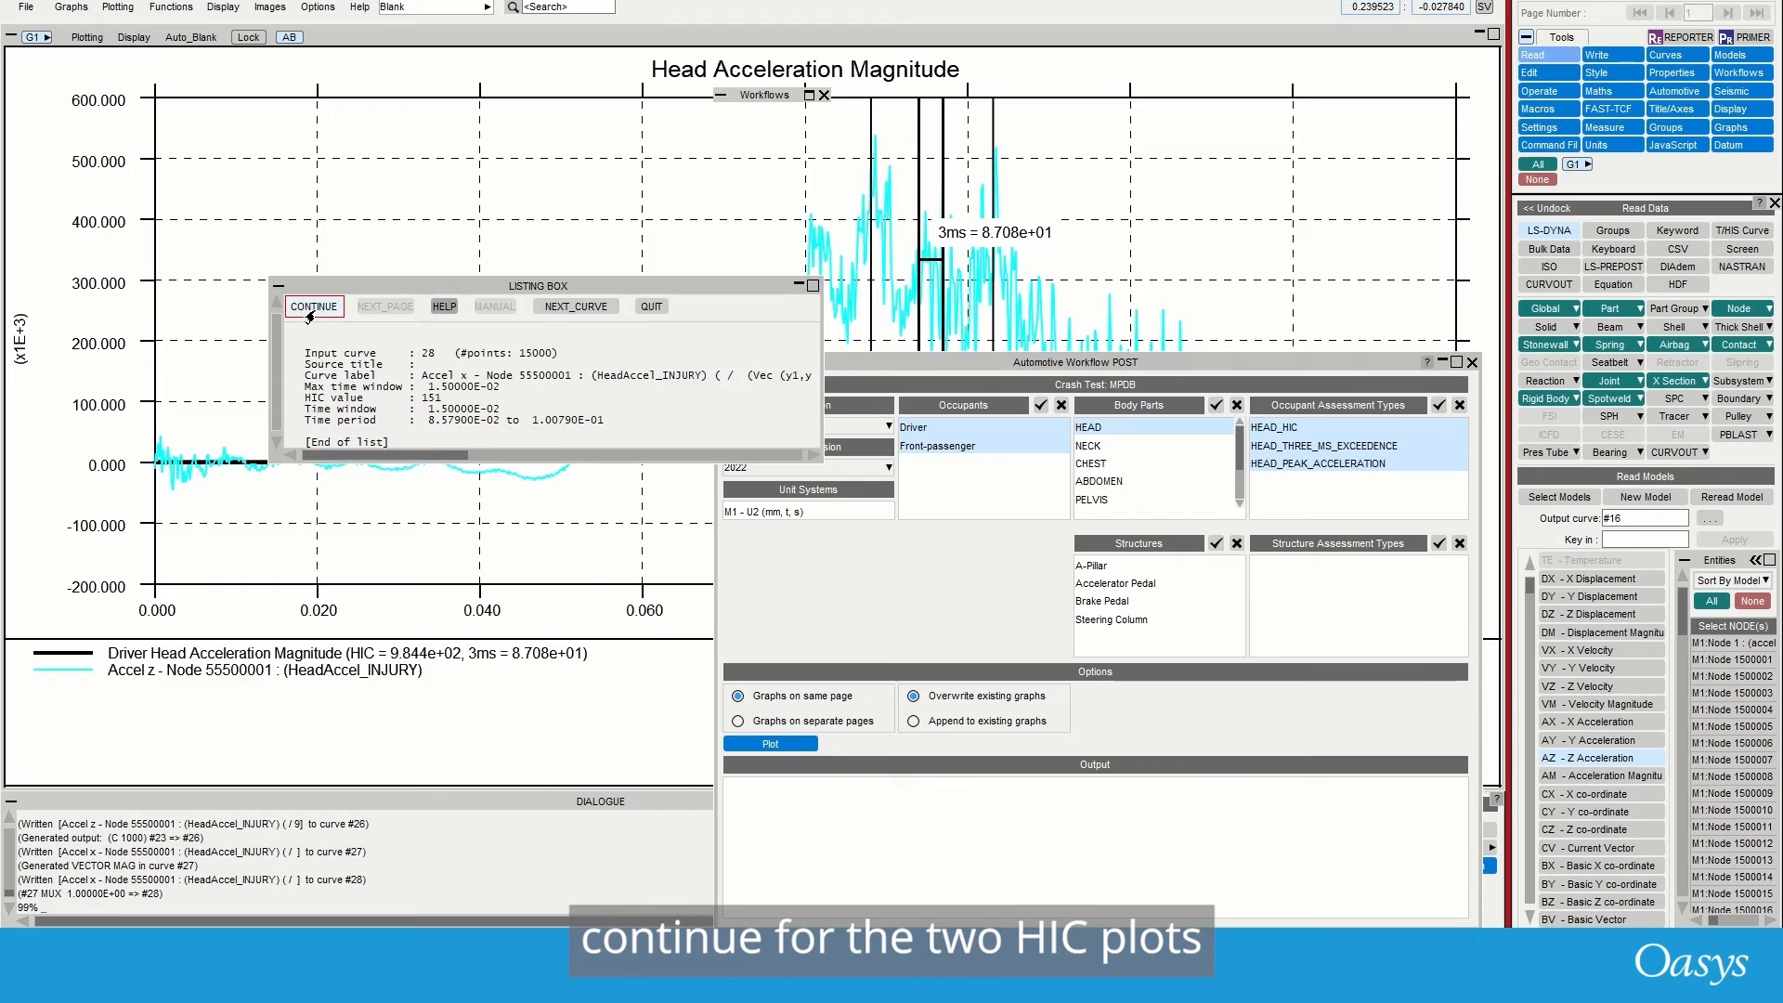
pyautogui.click(311, 307)
pyautogui.click(312, 308)
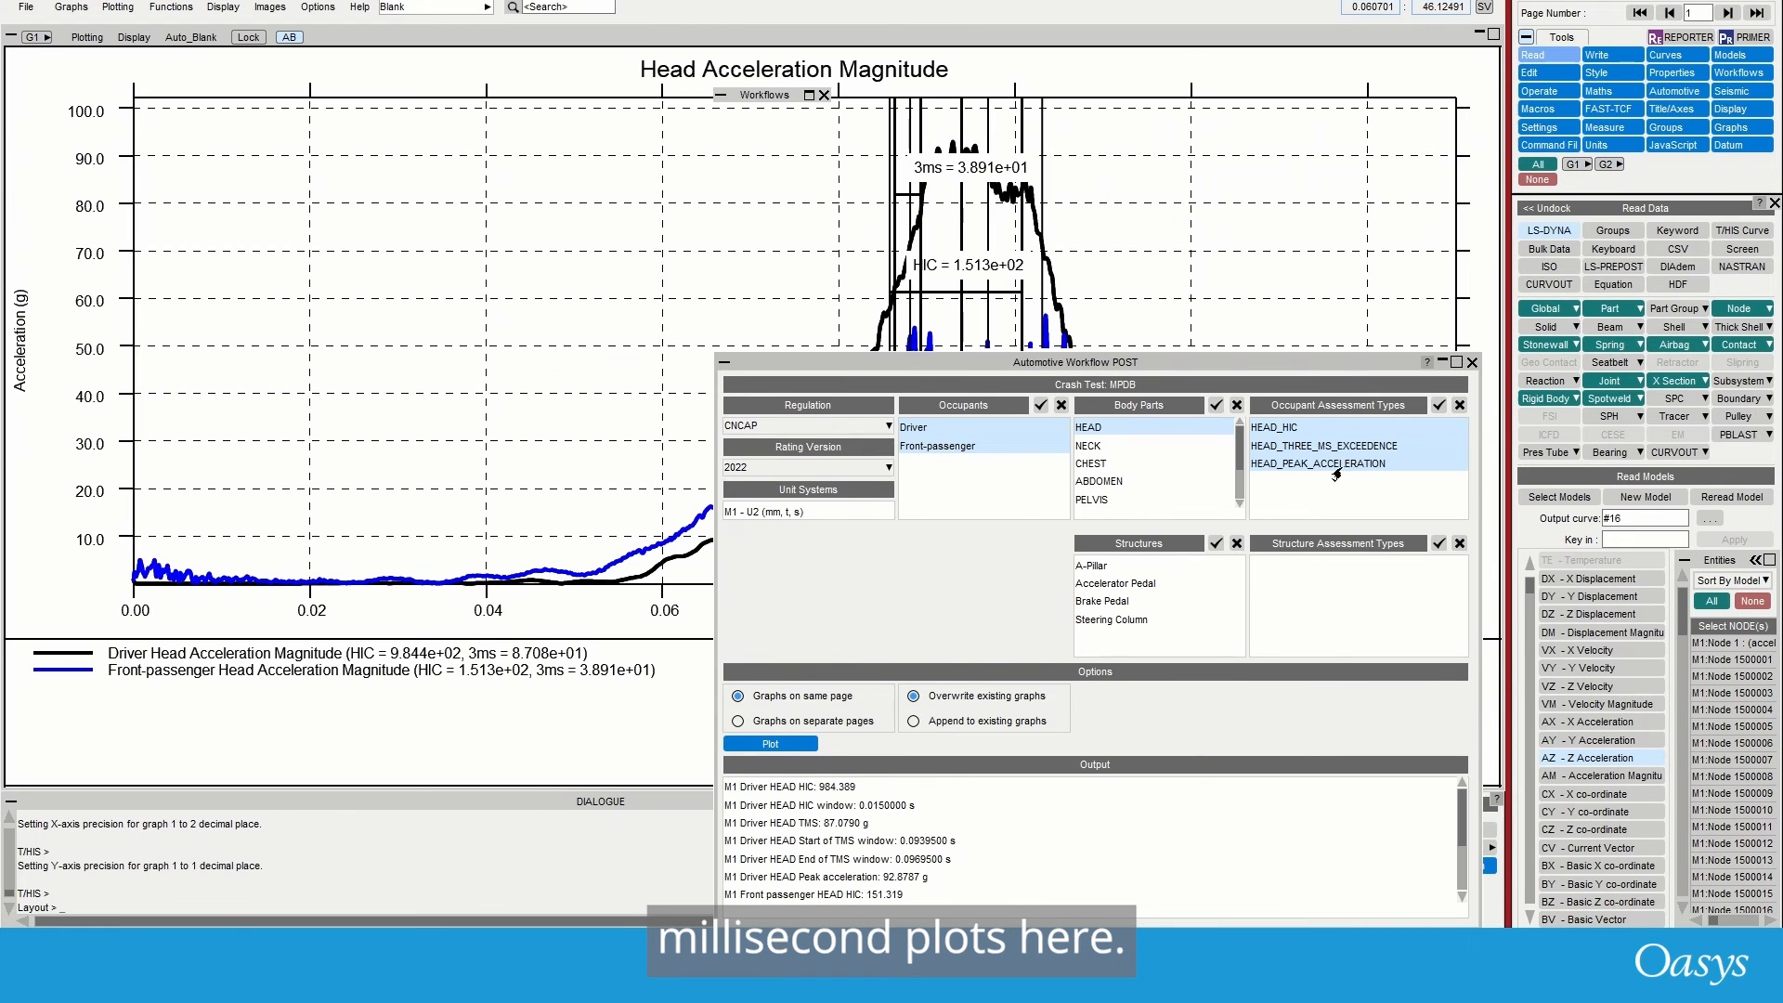
pyautogui.moveTo(1048, 369); pyautogui.dragTo(772, 671)
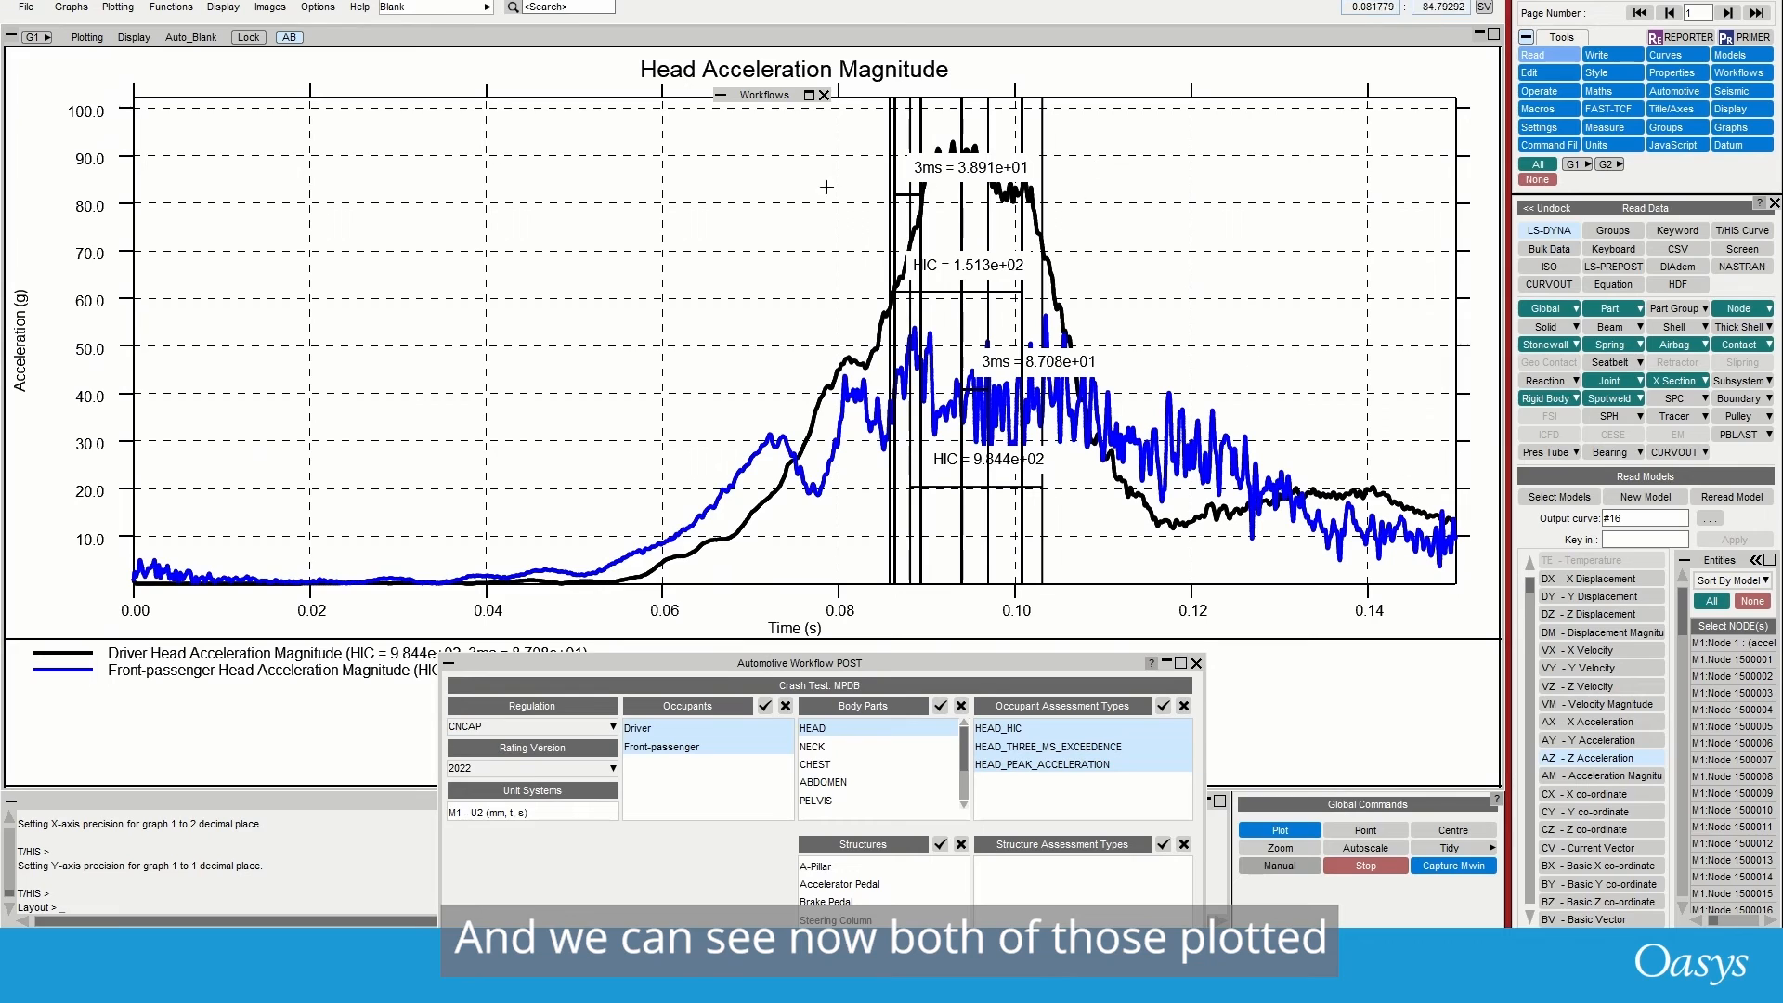
pyautogui.moveTo(650, 663); pyautogui.dragTo(681, 209)
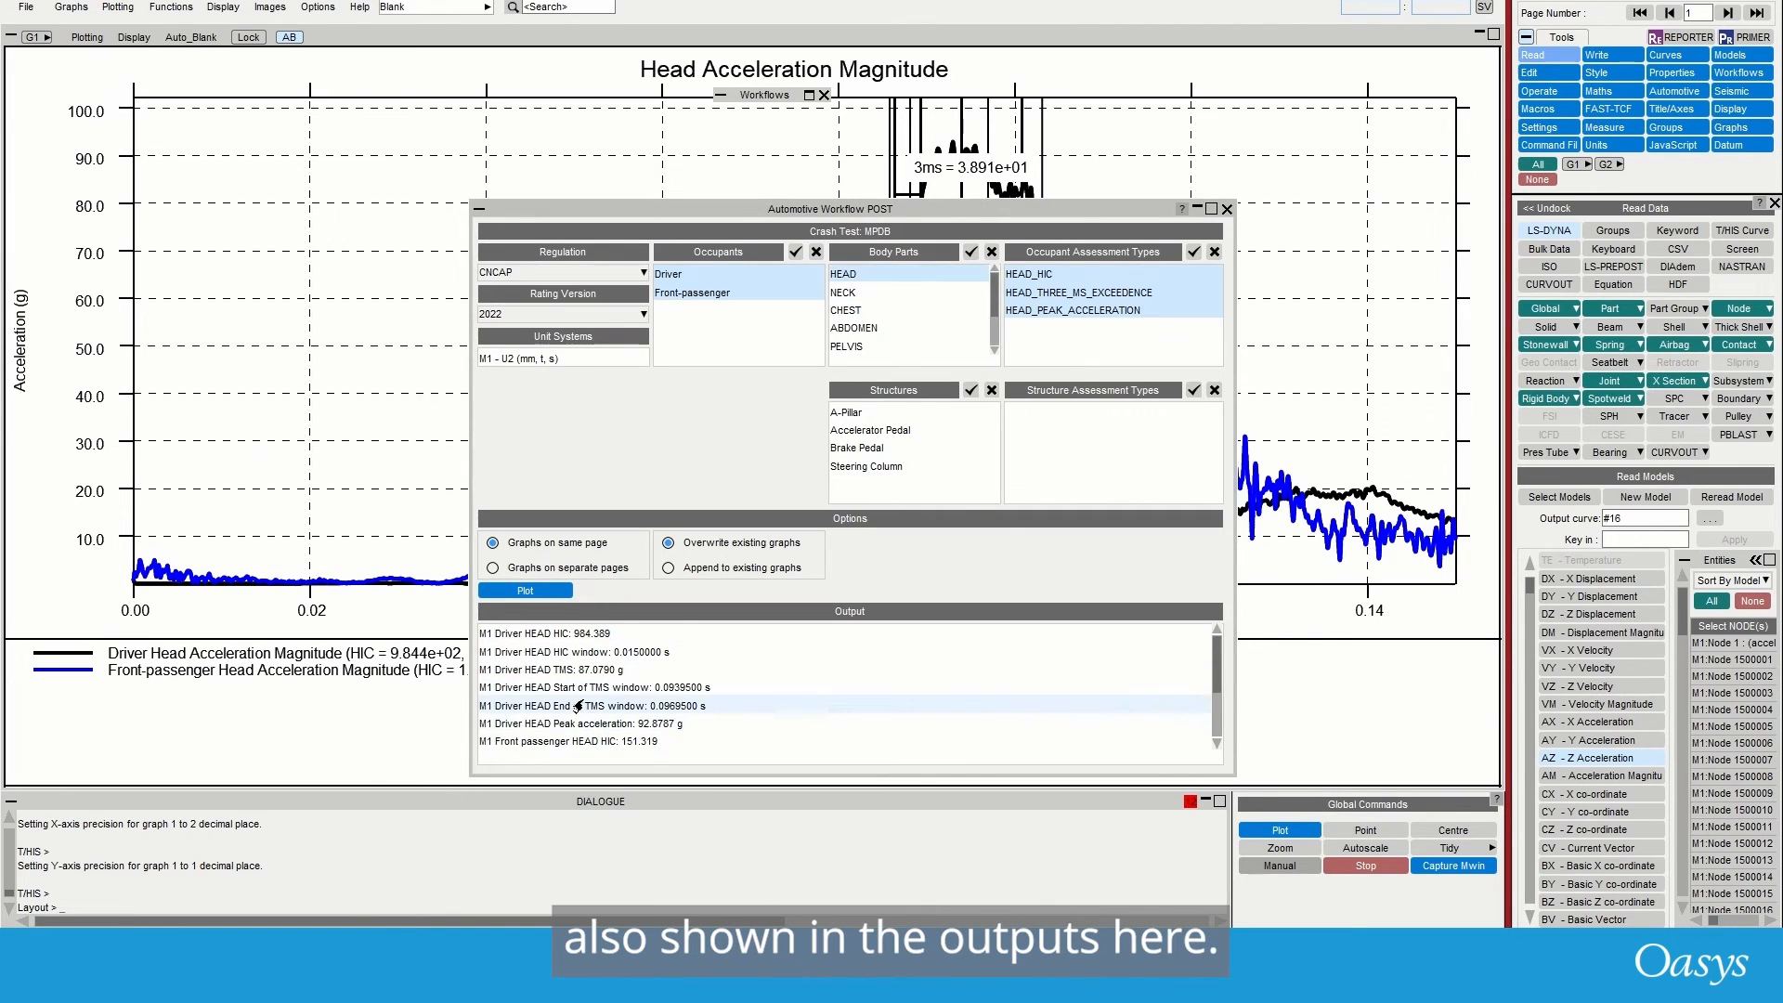
# - Plot all NECK assessments for the Driver and Front-passenger on the same page, overwriting the existing graphs, and uncover the neck graphs
pyautogui.click(844, 292)
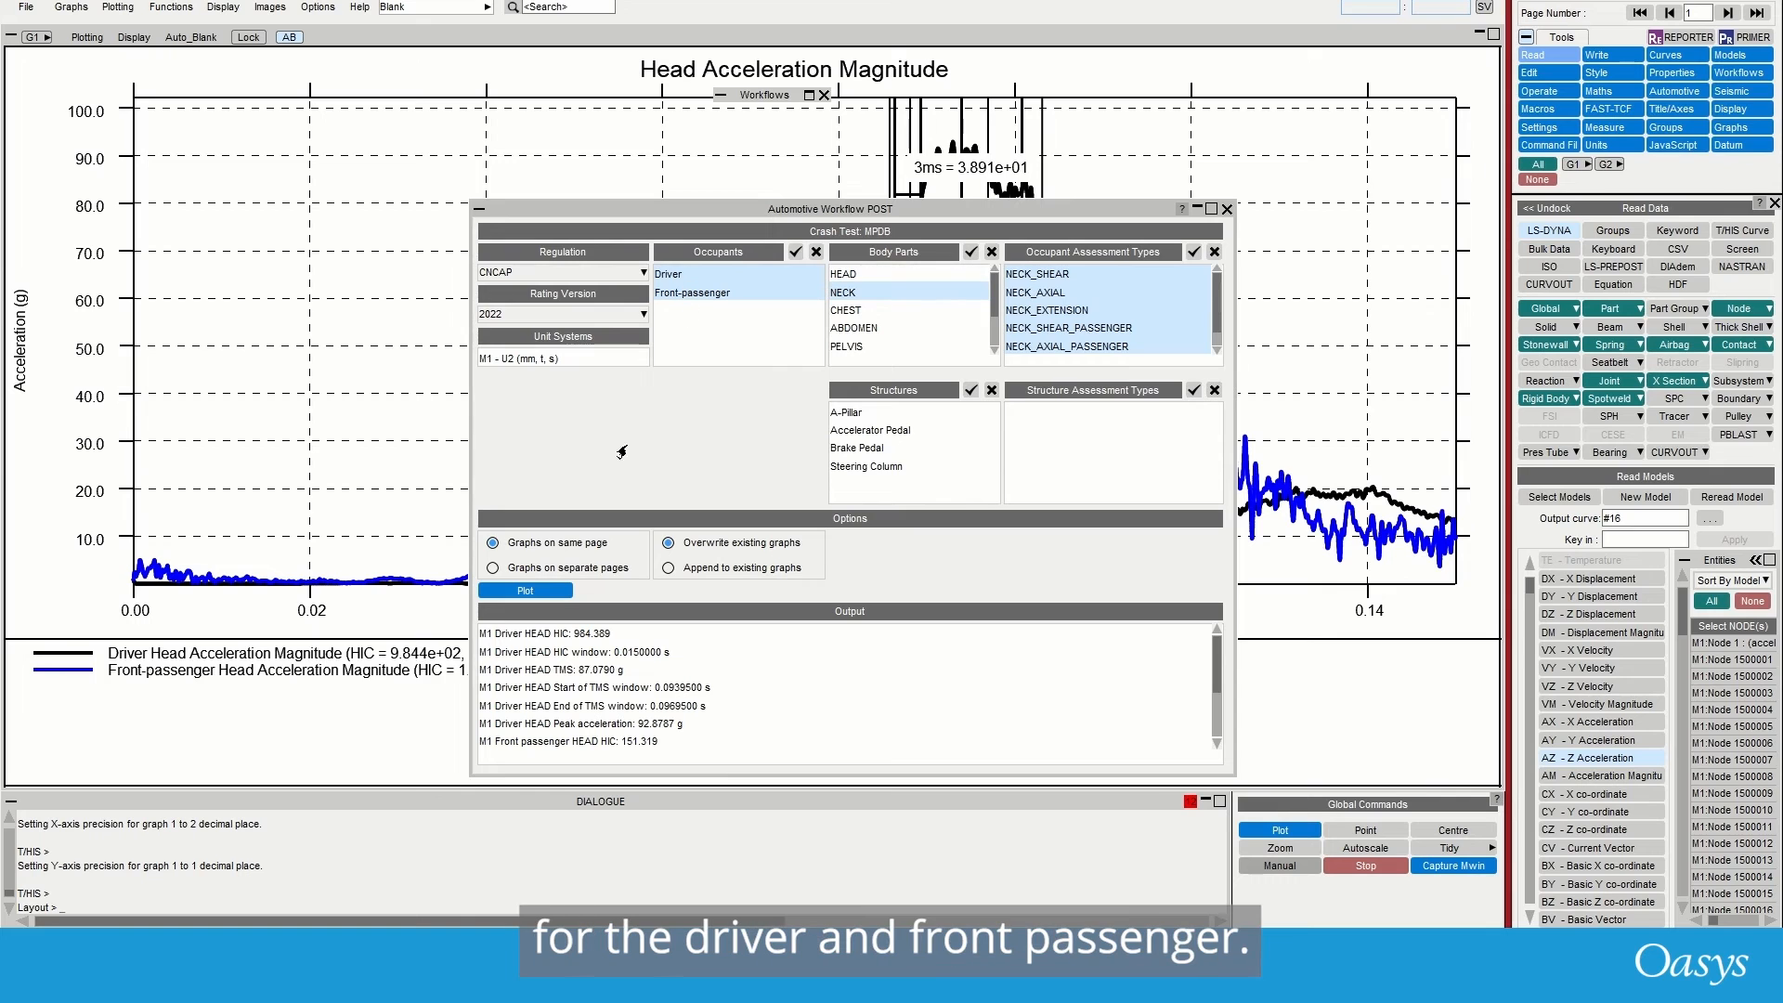
pyautogui.click(548, 592)
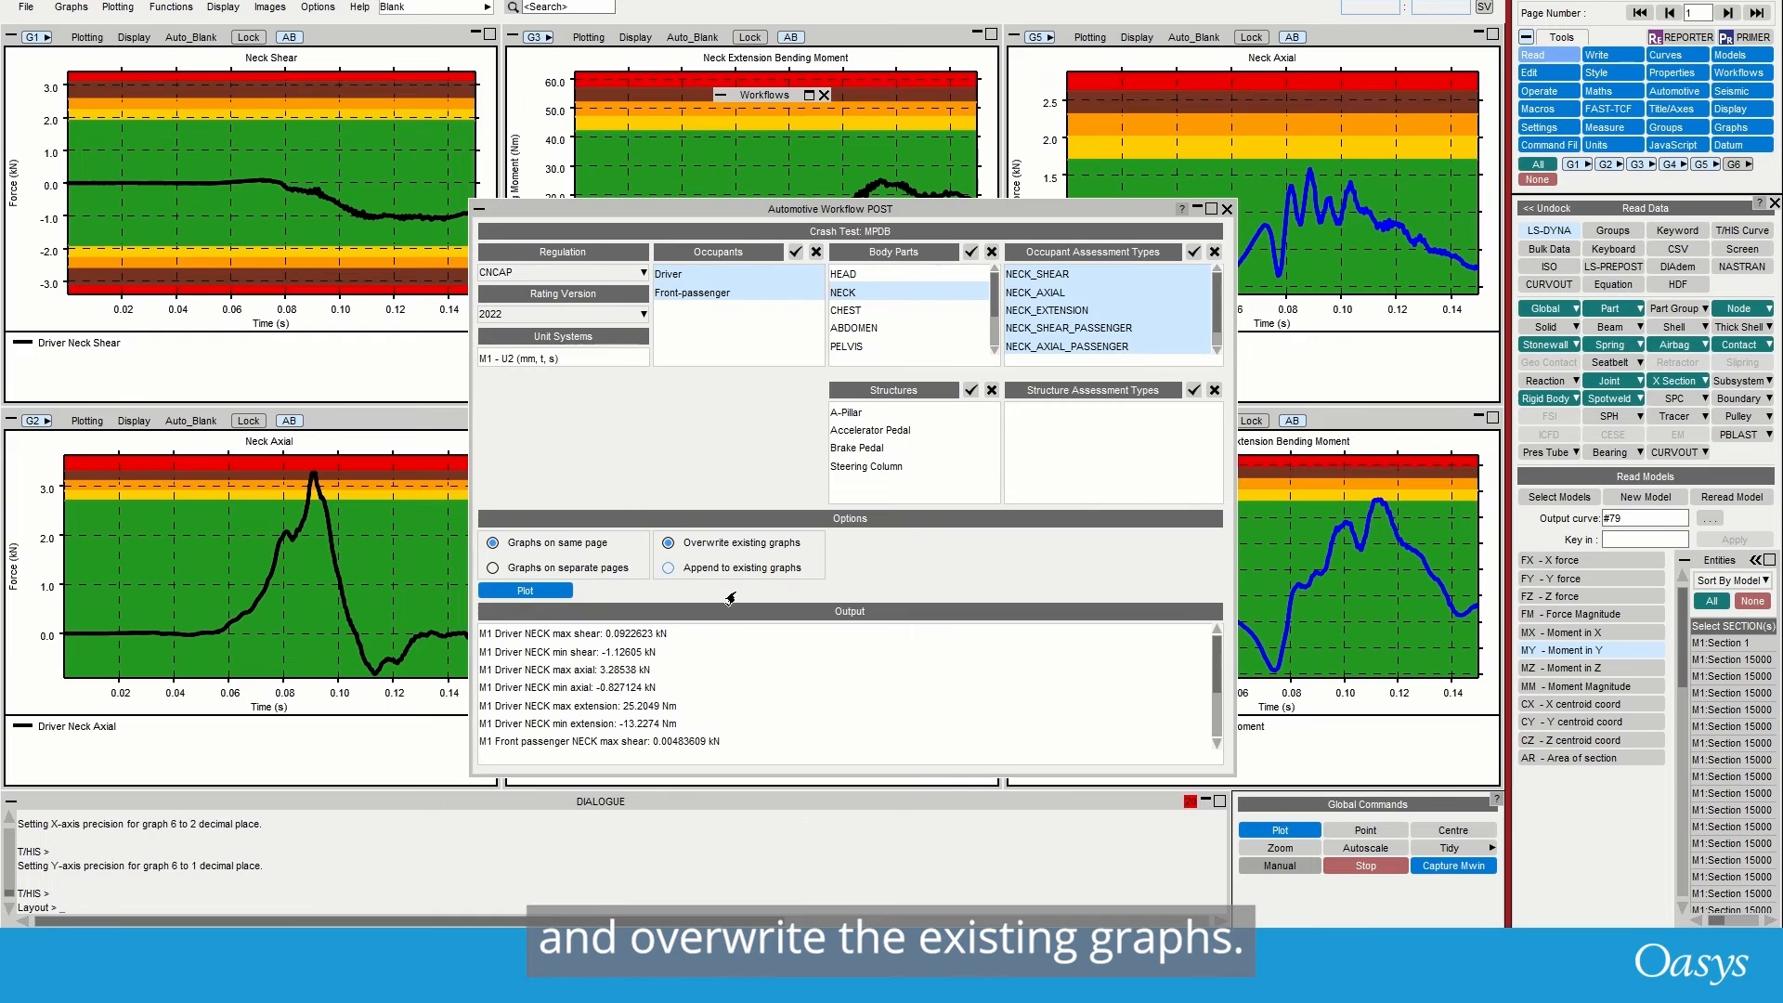
pyautogui.moveTo(856, 217); pyautogui.dragTo(770, 695)
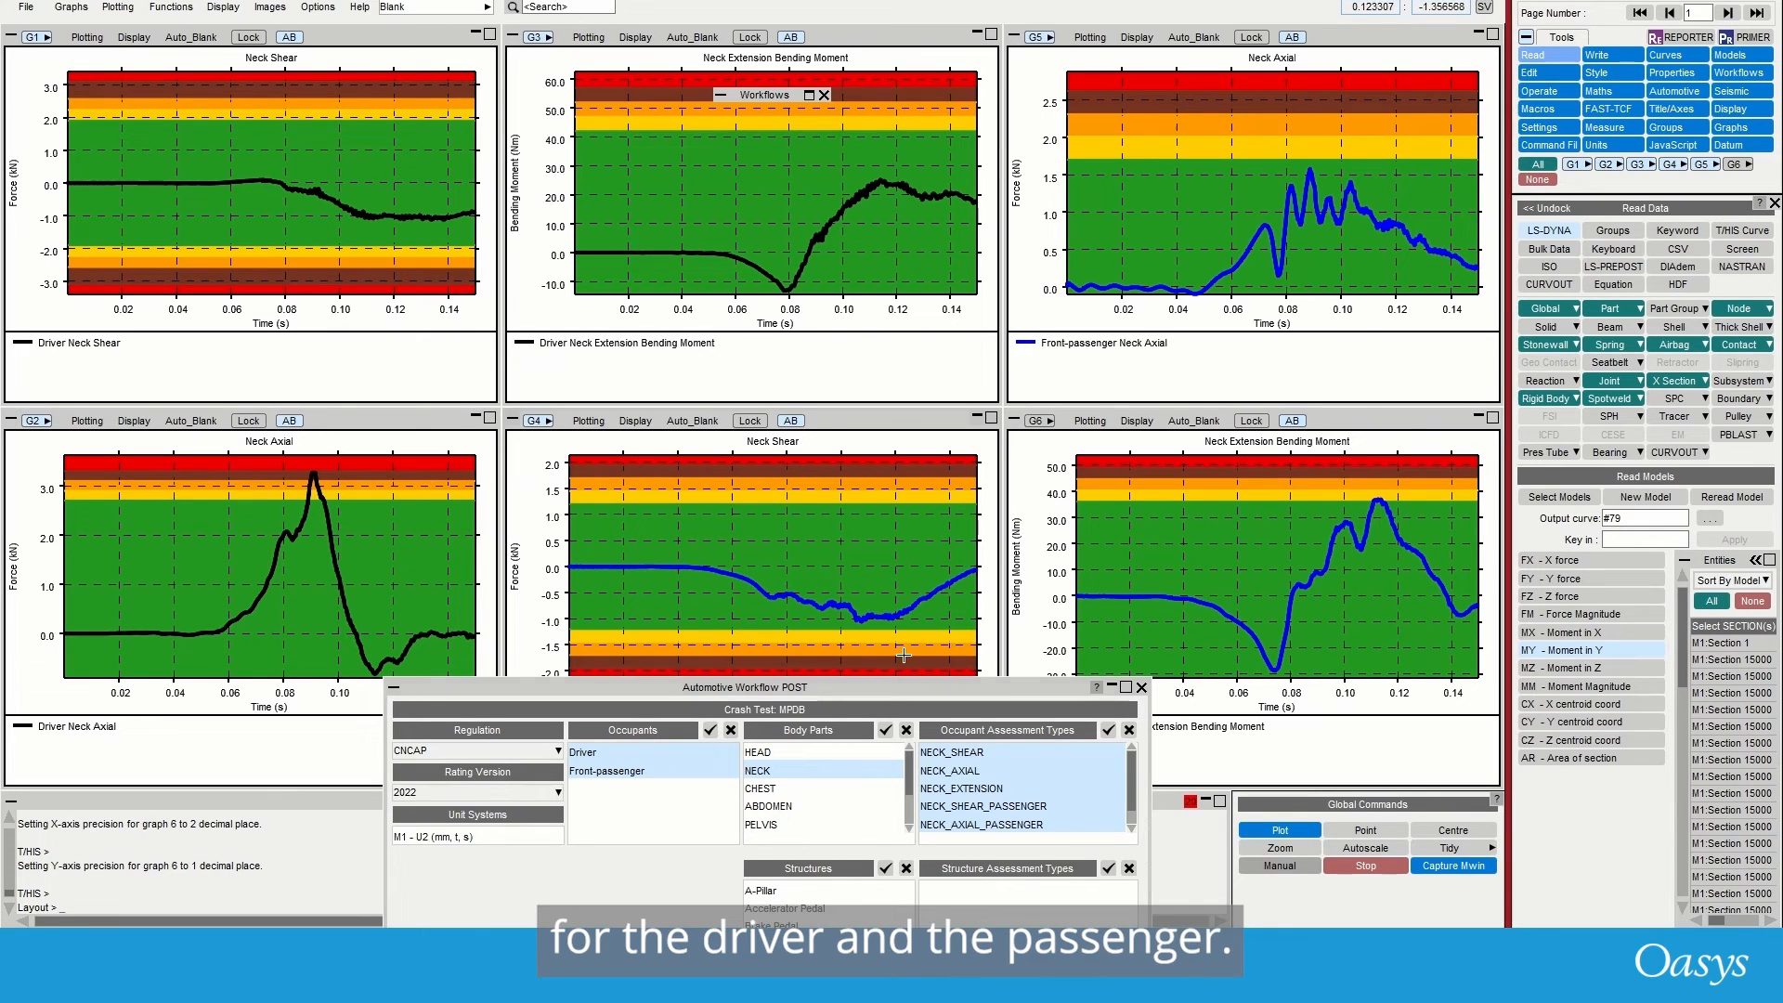
pyautogui.moveTo(888, 687); pyautogui.dragTo(882, 154)
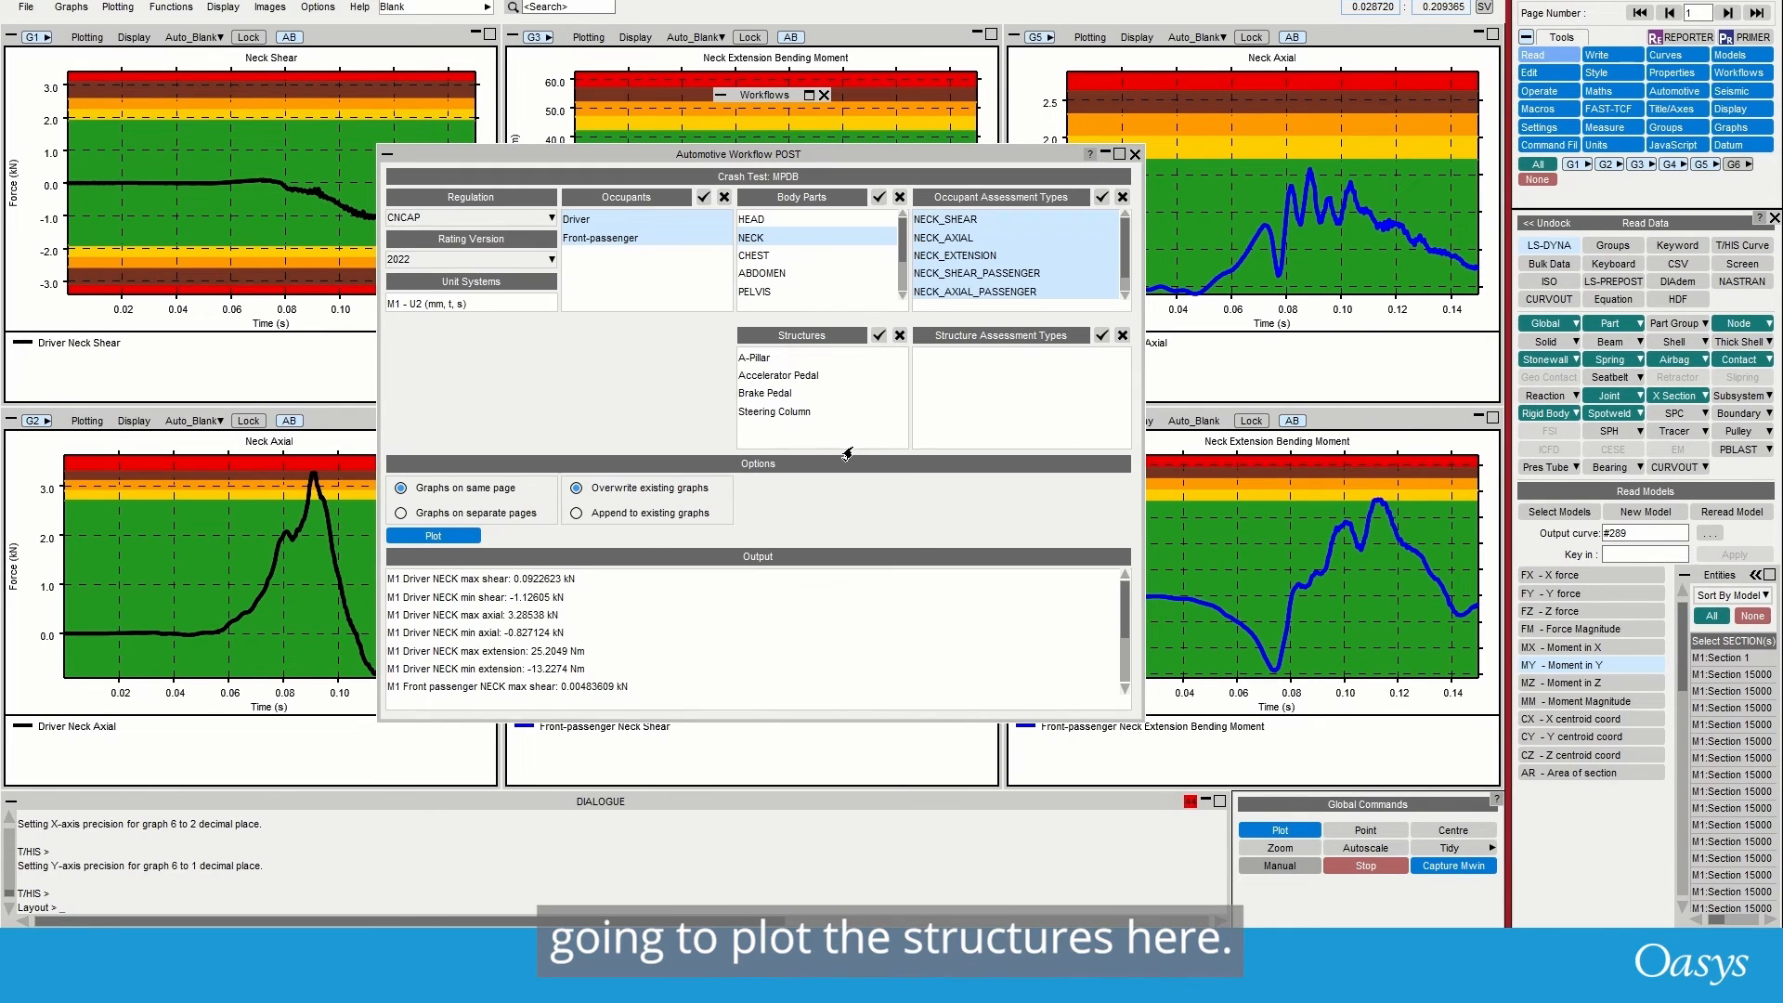
# - Plot the intrusion assessments of all structures with no occupants selected, and close the assessment and Workflows windows
pyautogui.click(878, 335)
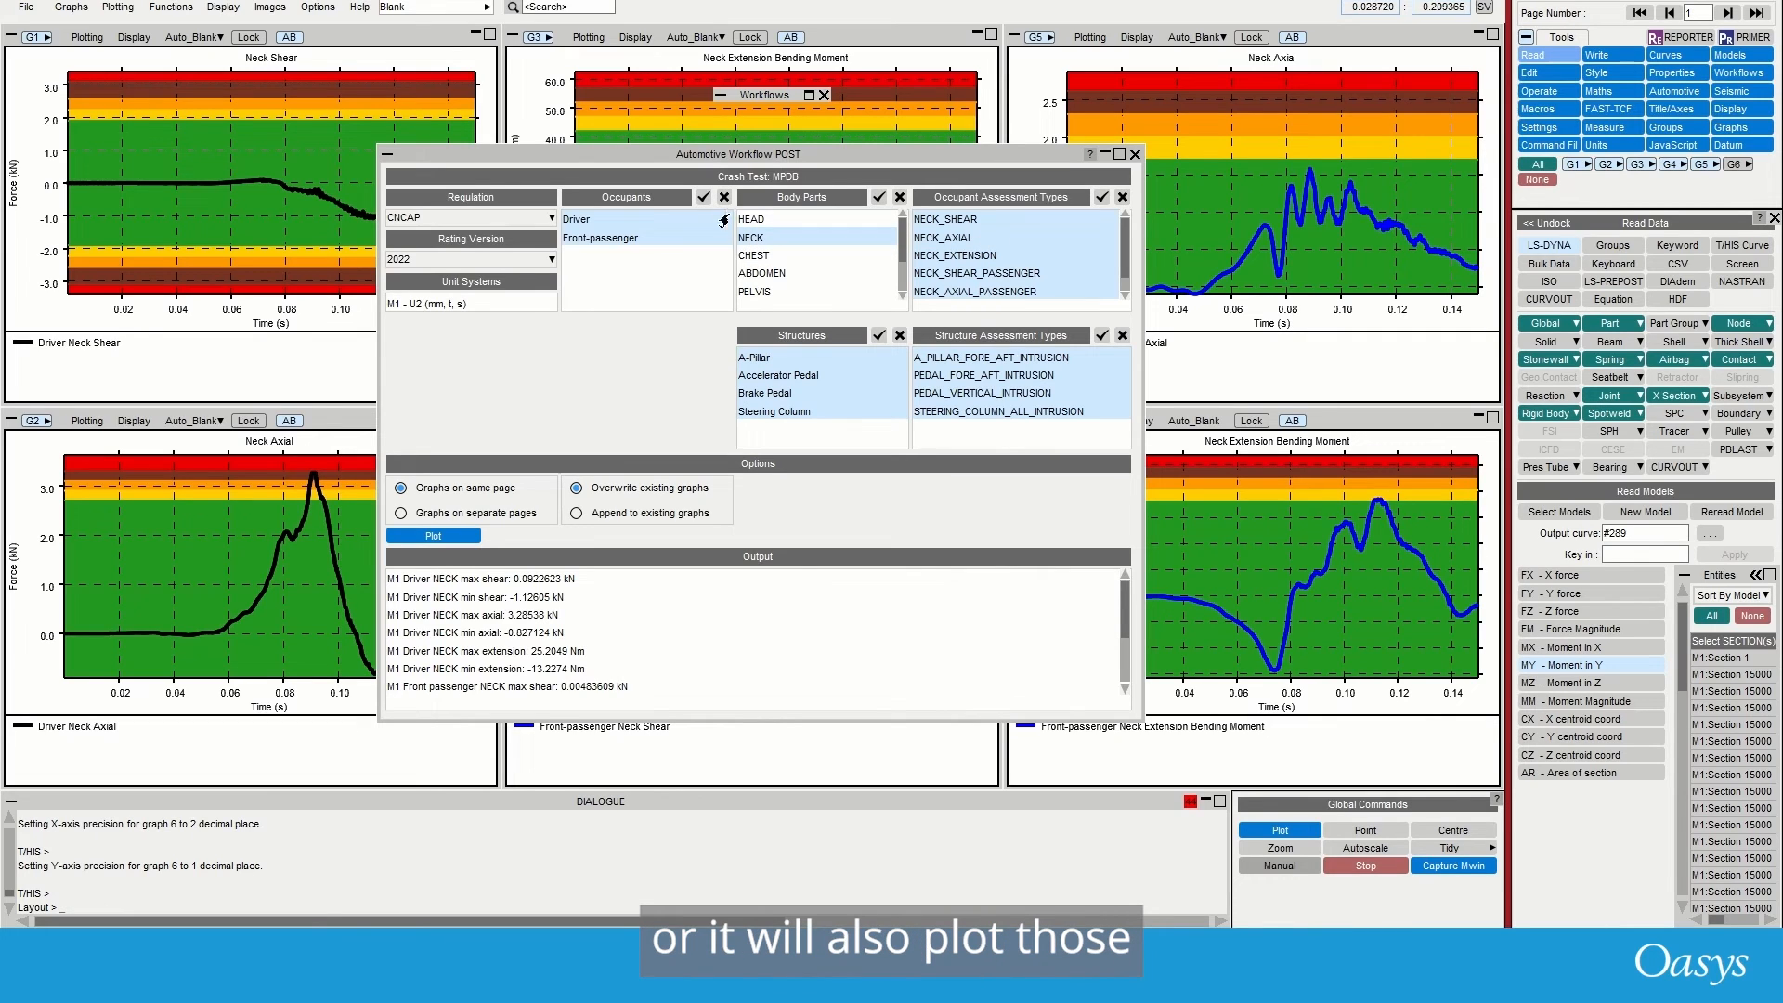
pyautogui.click(724, 197)
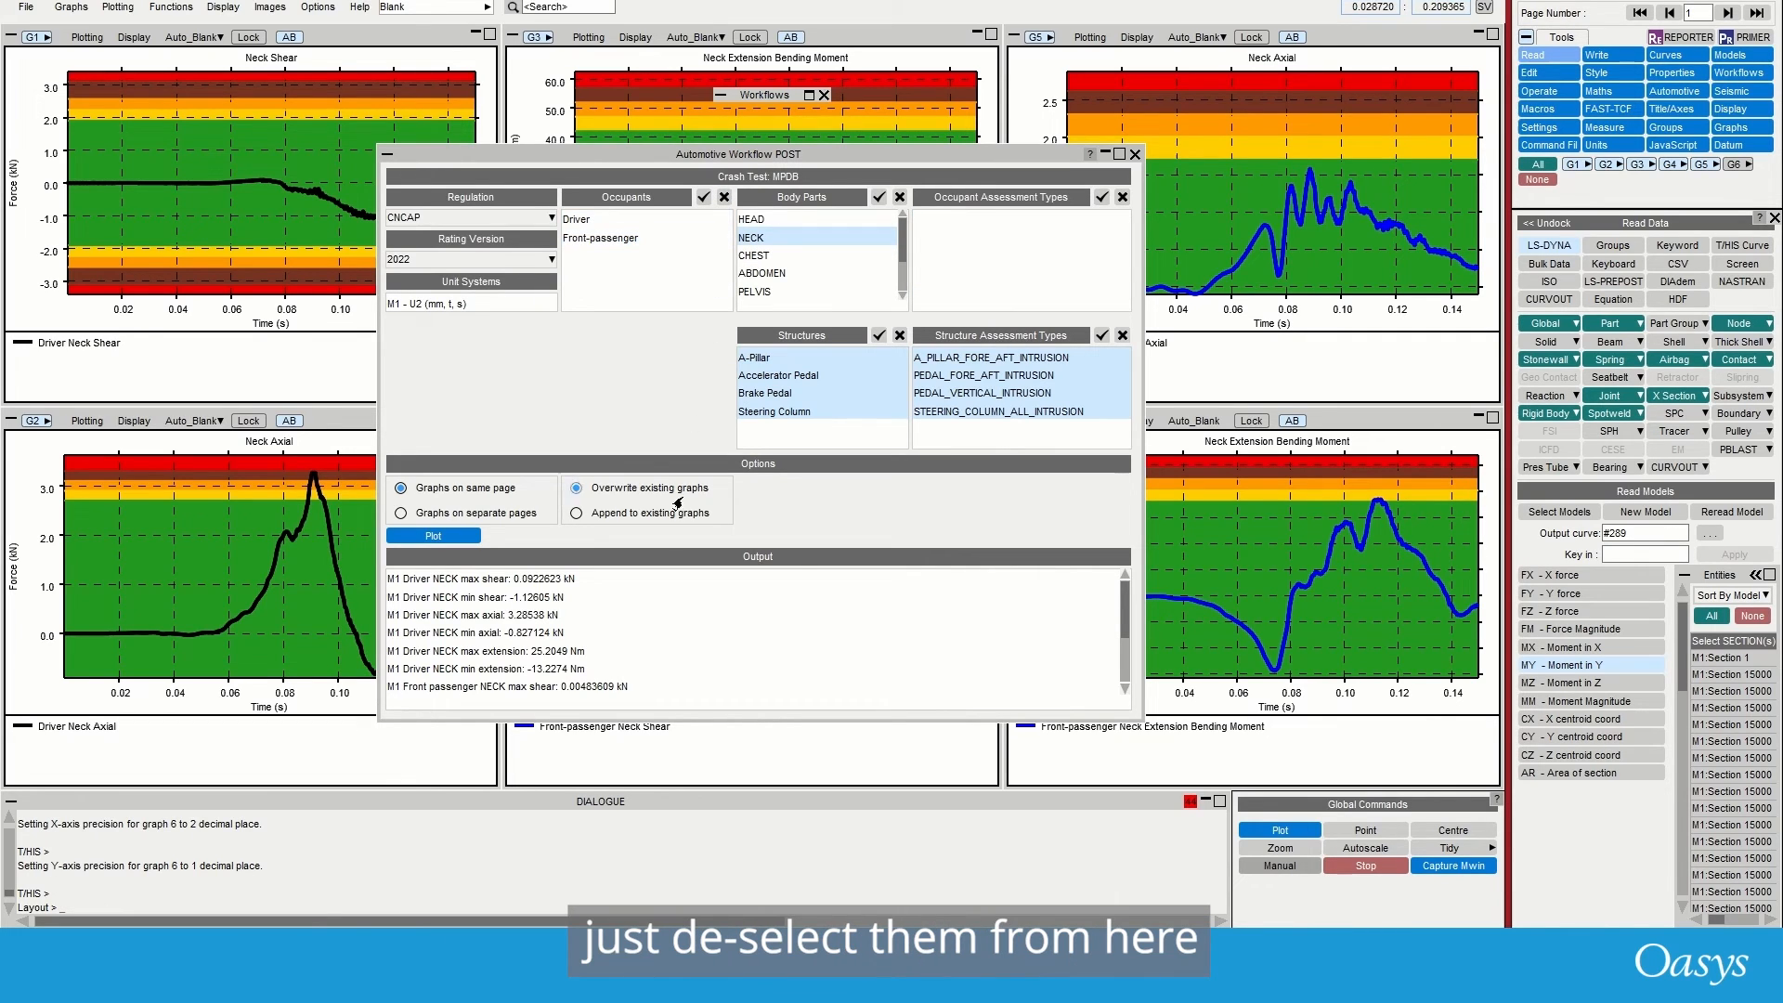
pyautogui.click(451, 539)
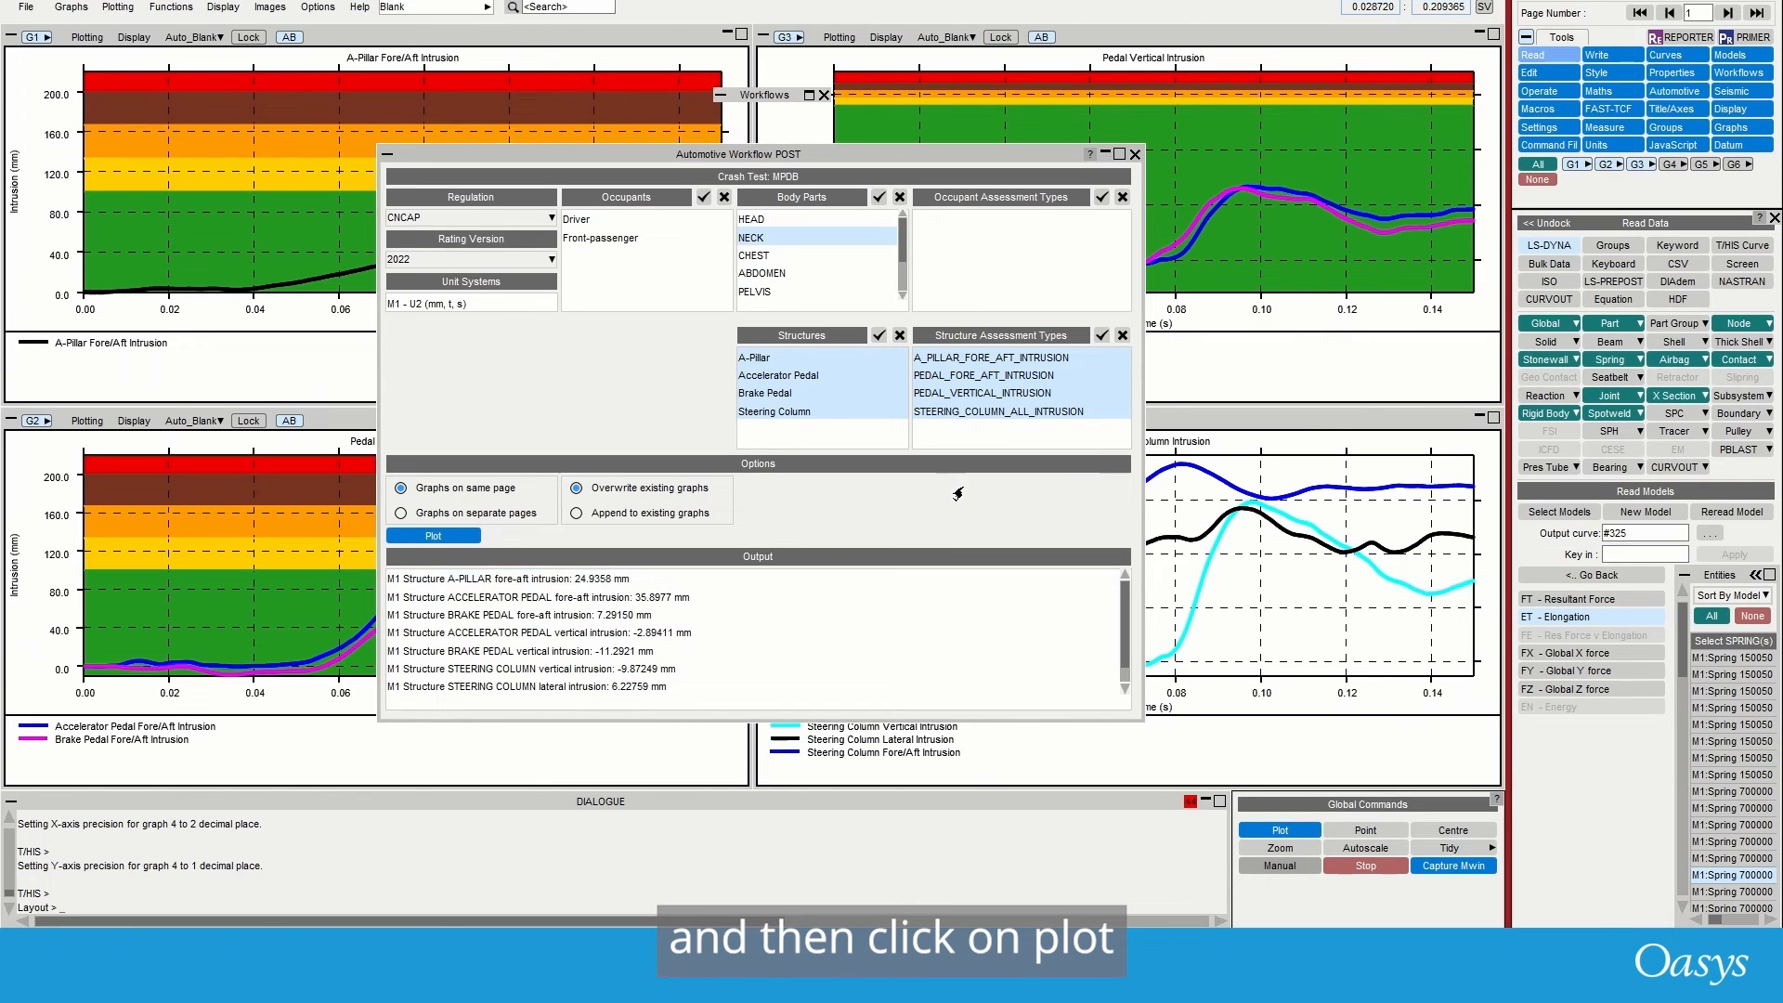
pyautogui.click(1136, 156)
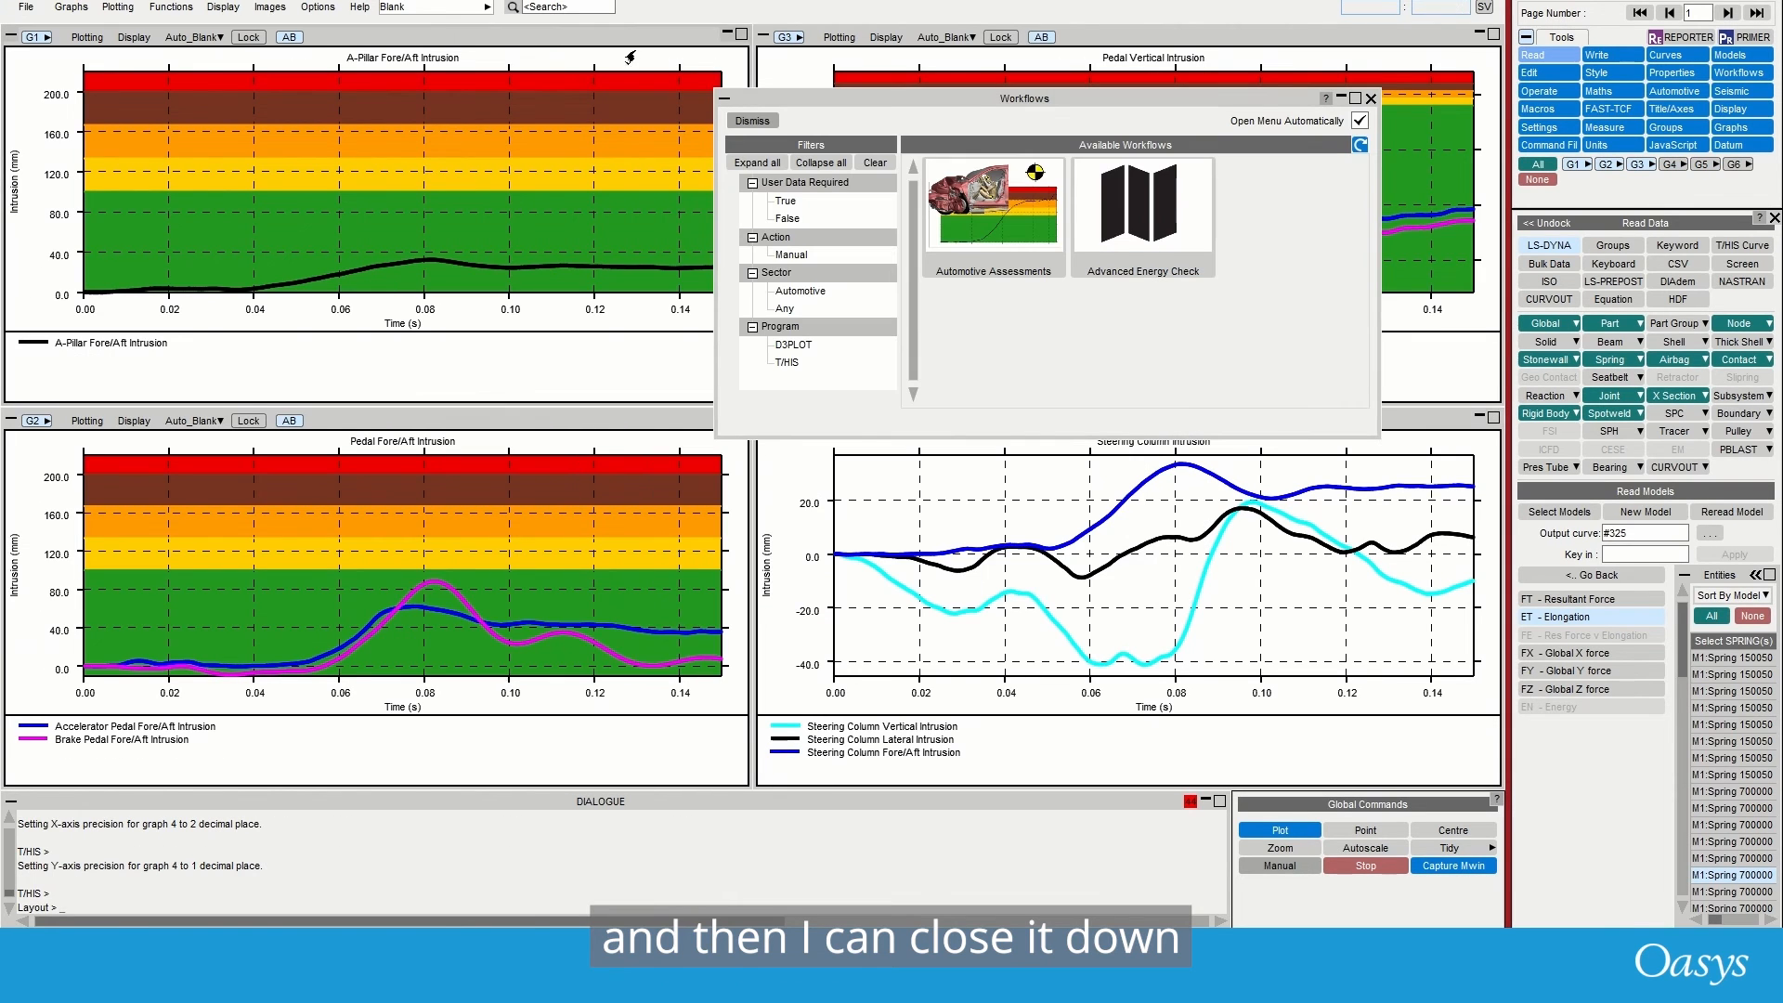
pyautogui.click(1371, 99)
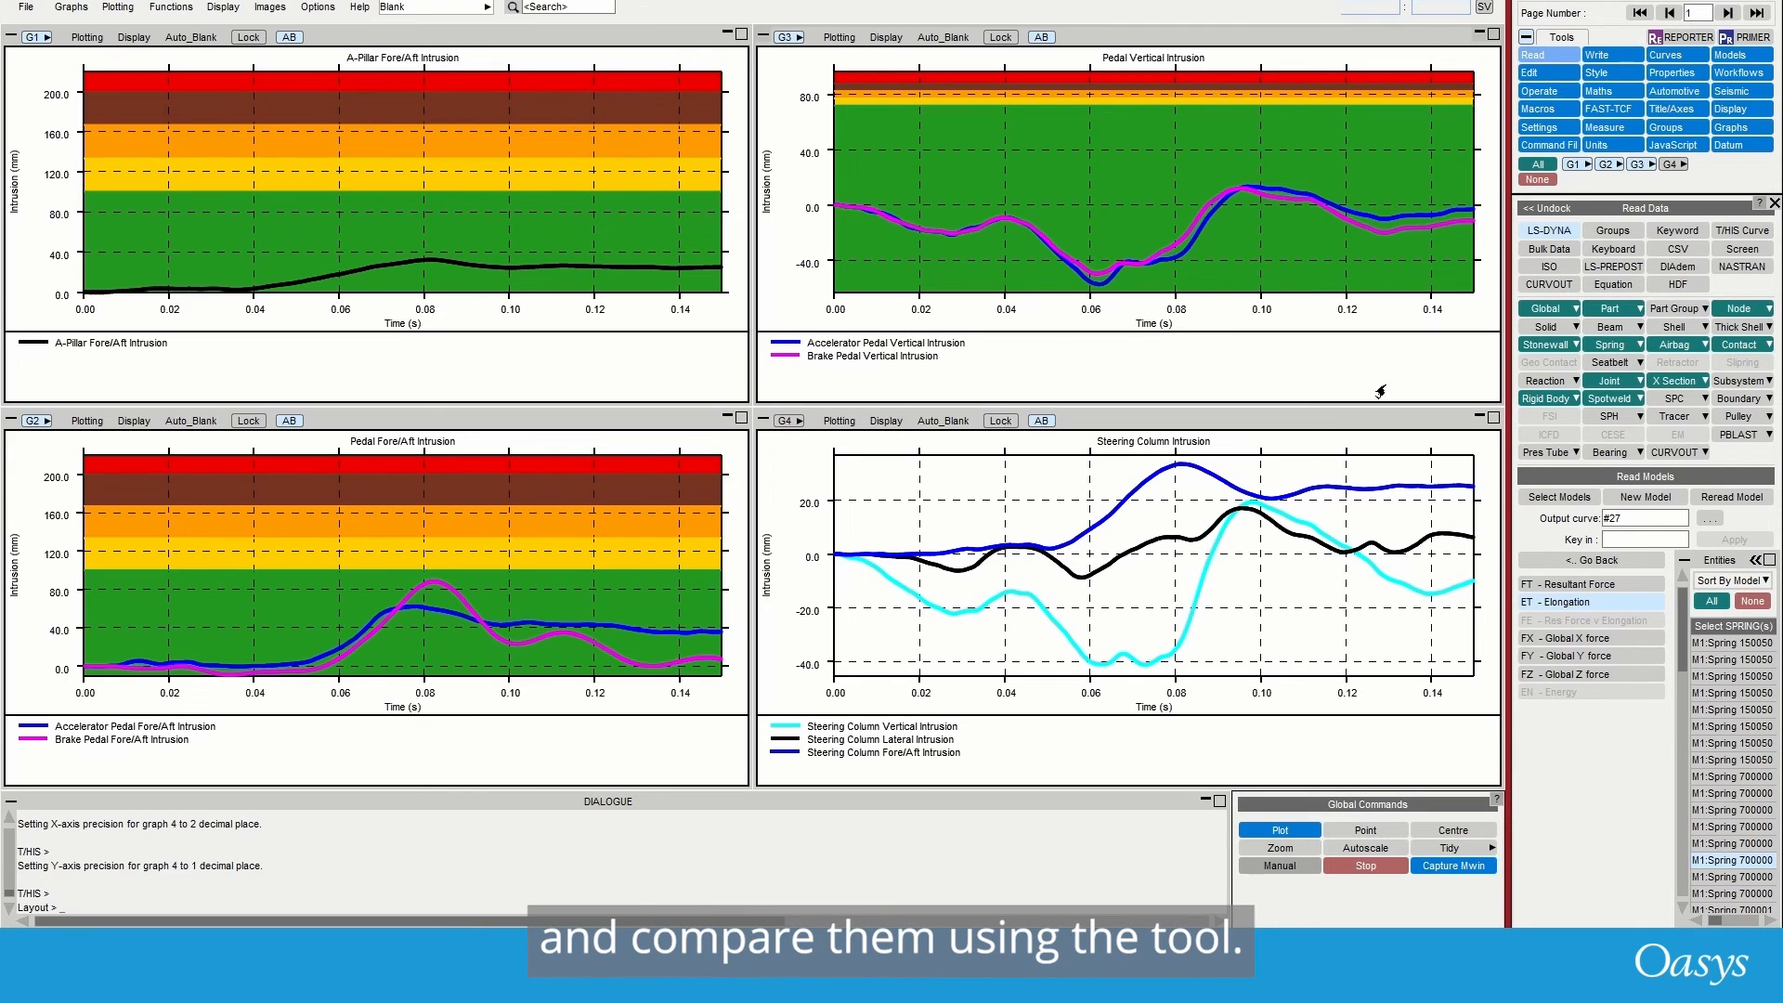
# - Read in a second model from wf_CNCAP_MPDB_2022_M2.json in the CNCAP_MPD_2022_M2 folder
pyautogui.click(1635, 499)
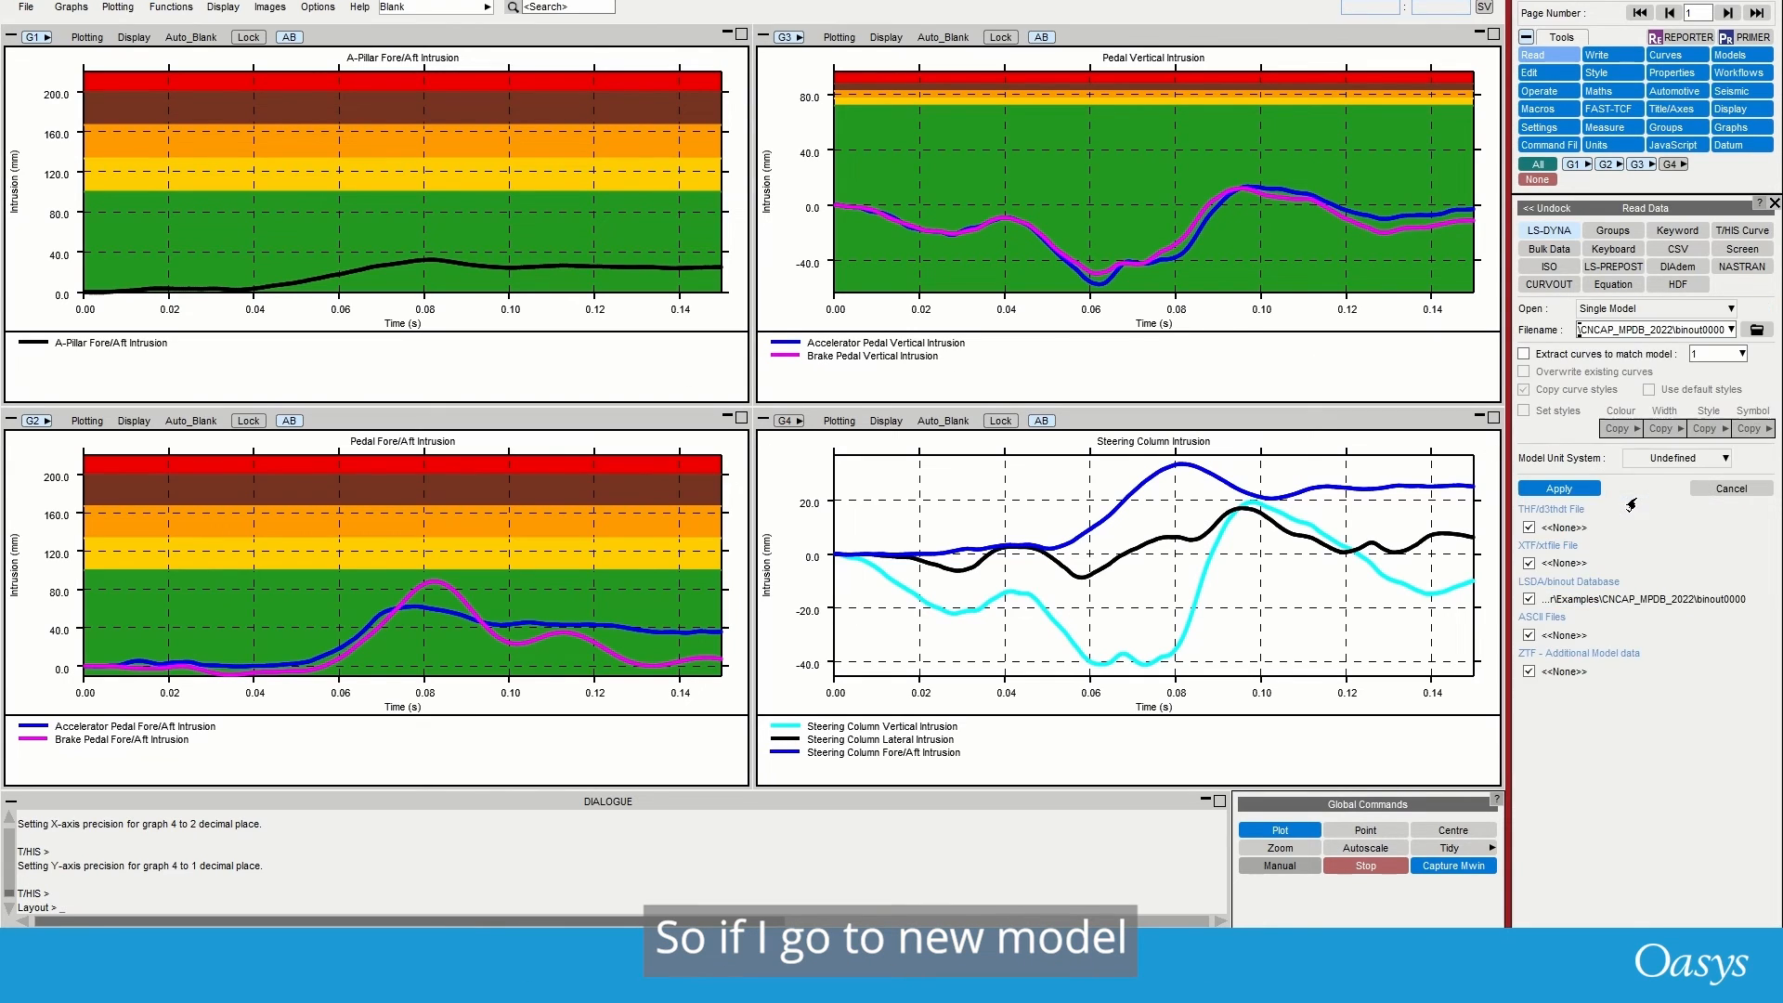
pyautogui.click(1757, 330)
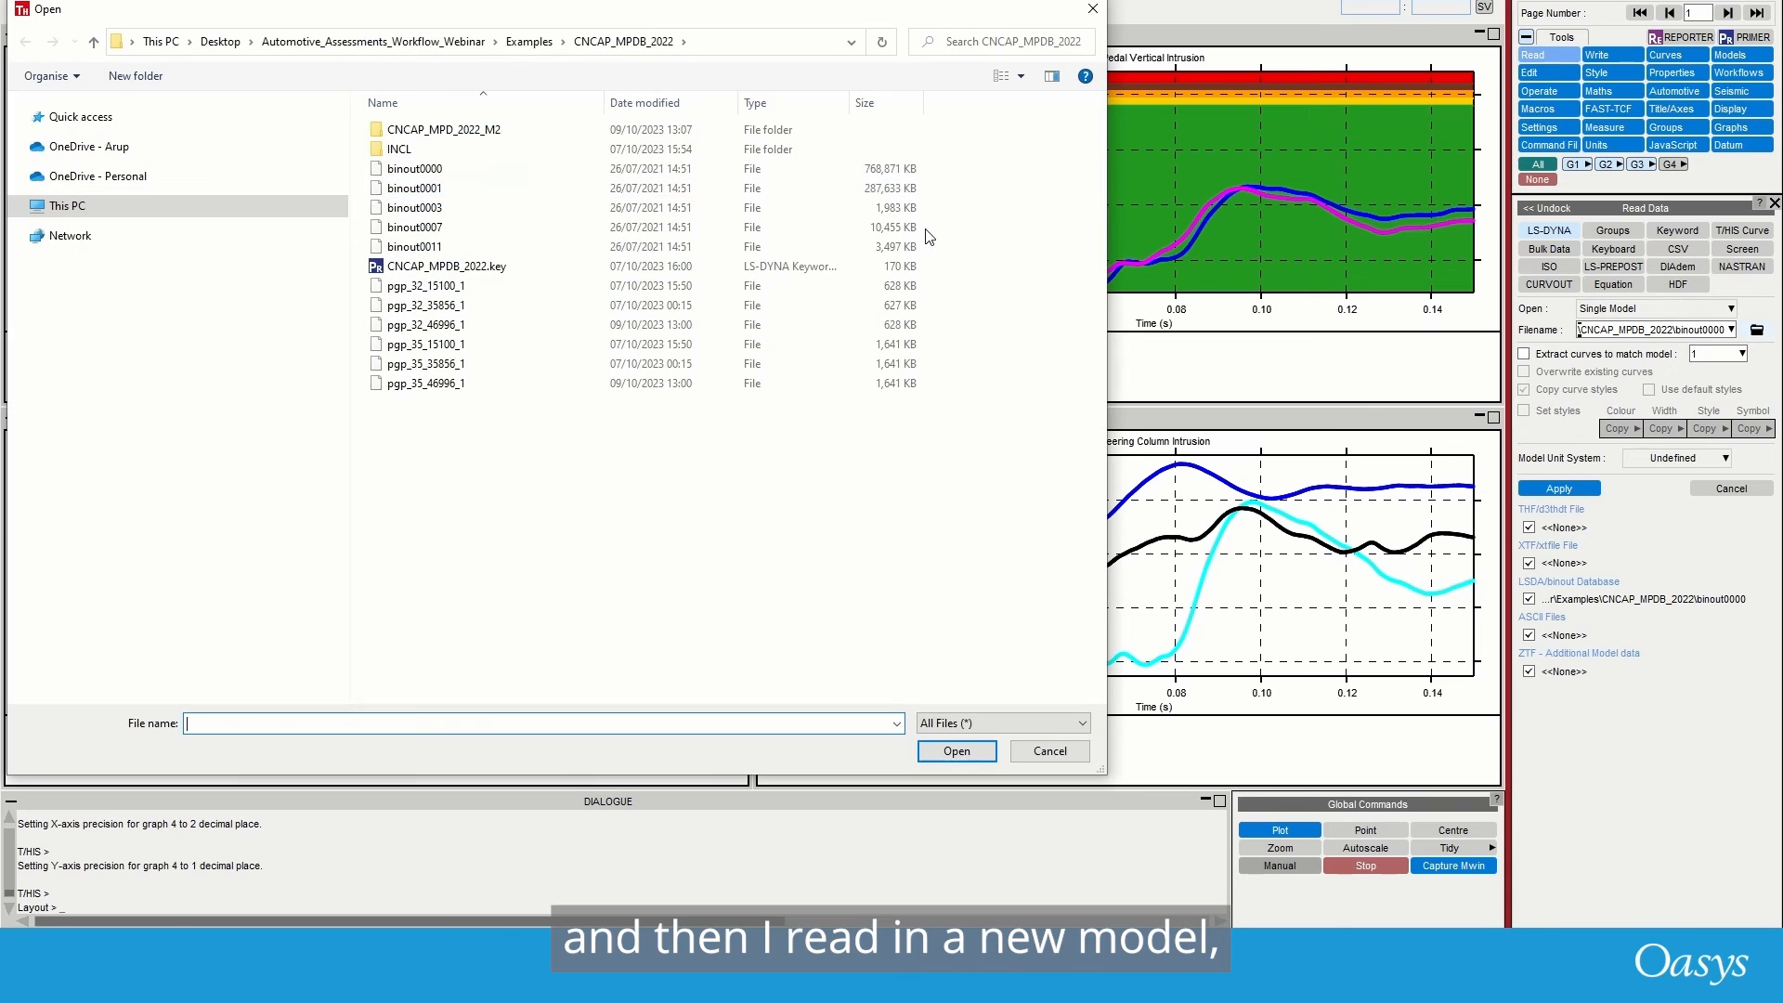
pyautogui.doubleClick(467, 136)
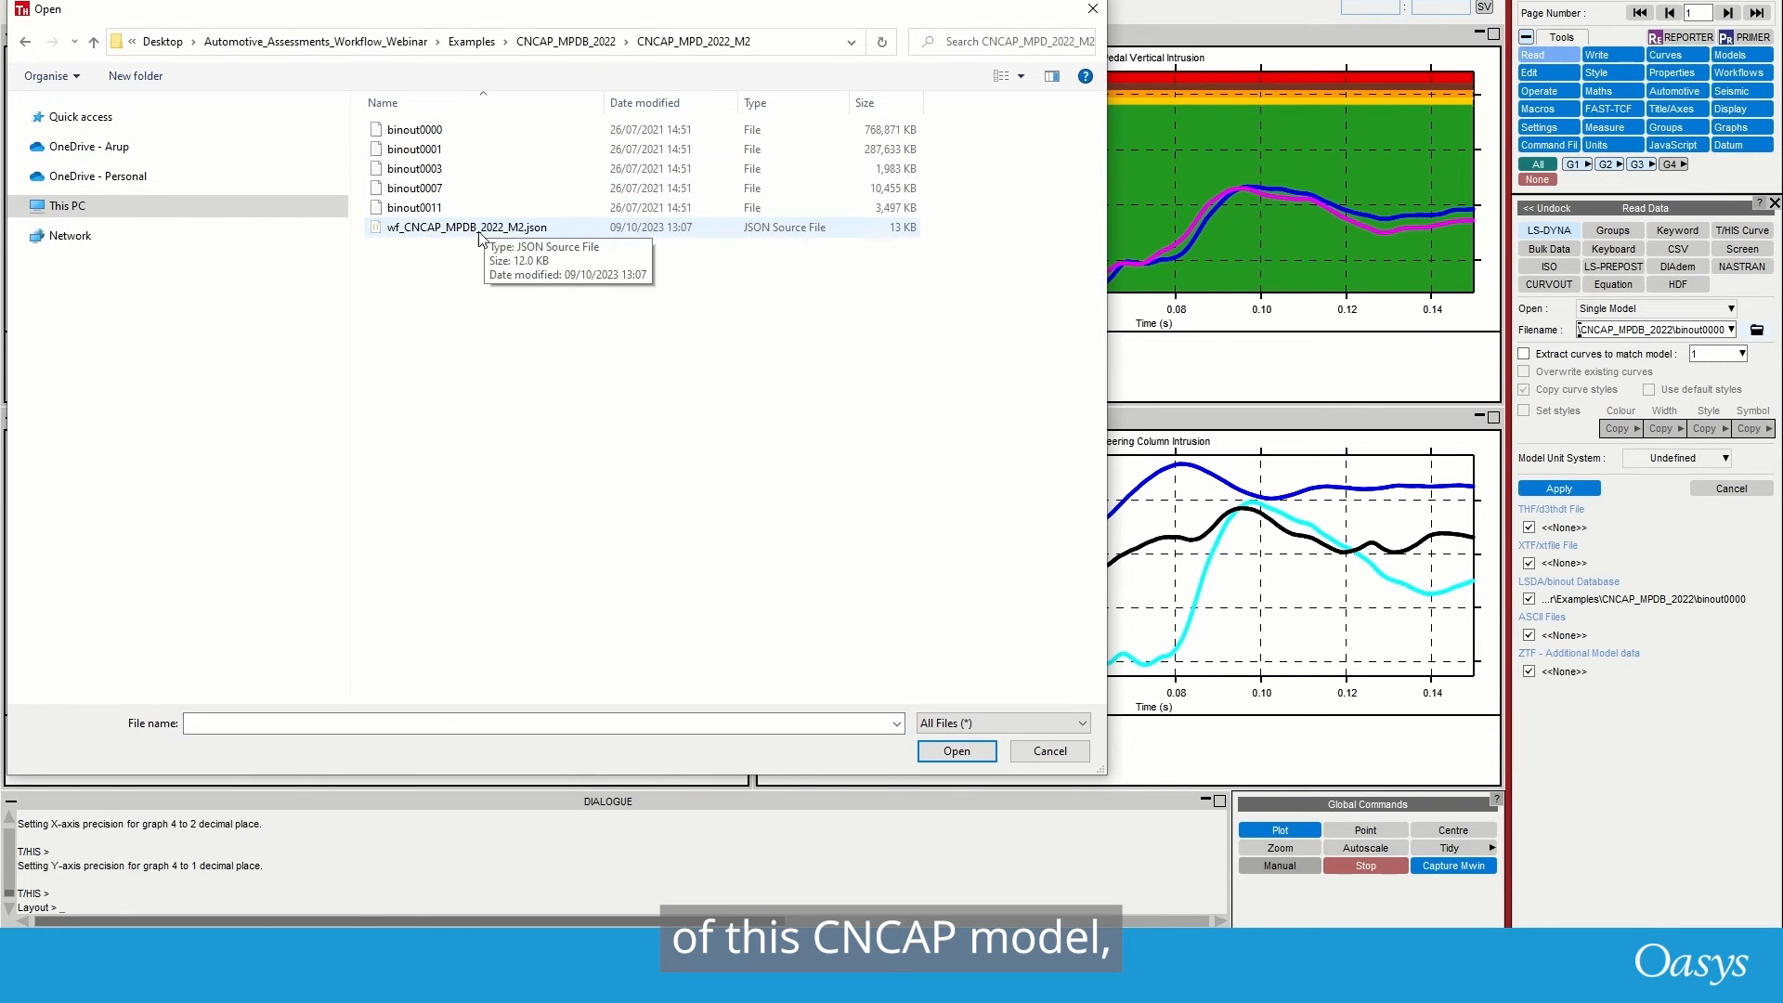
pyautogui.doubleClick(423, 227)
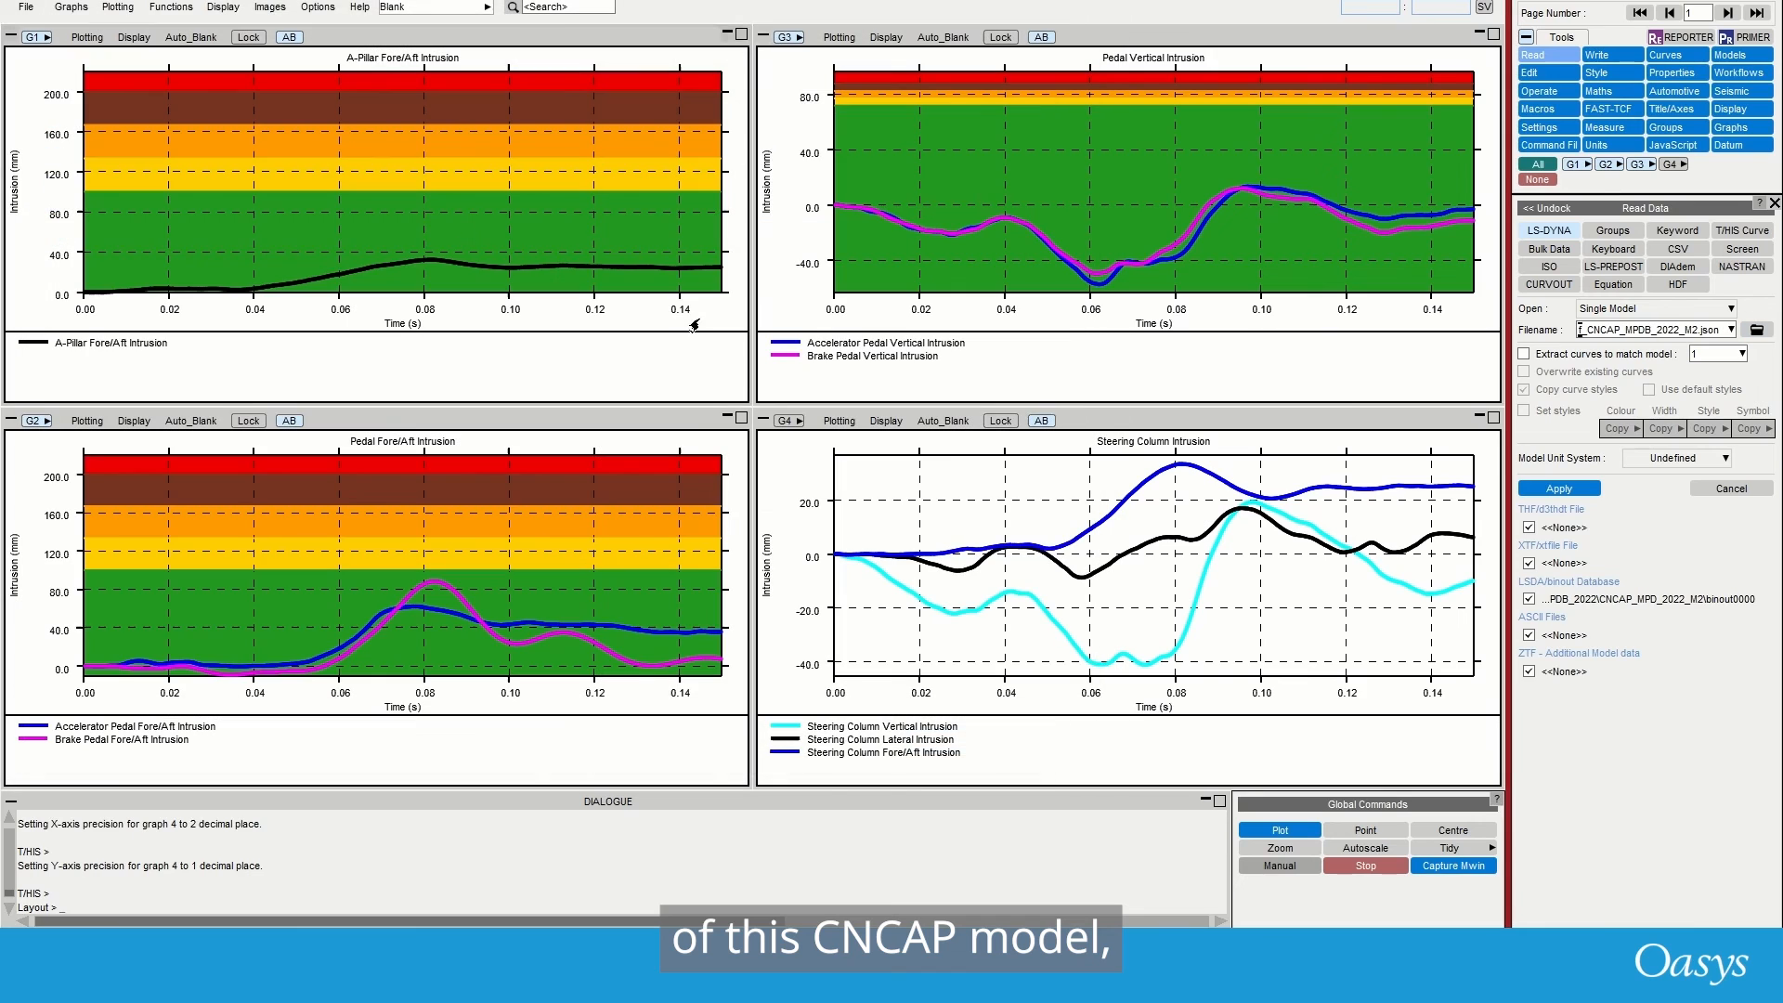
pyautogui.click(1531, 490)
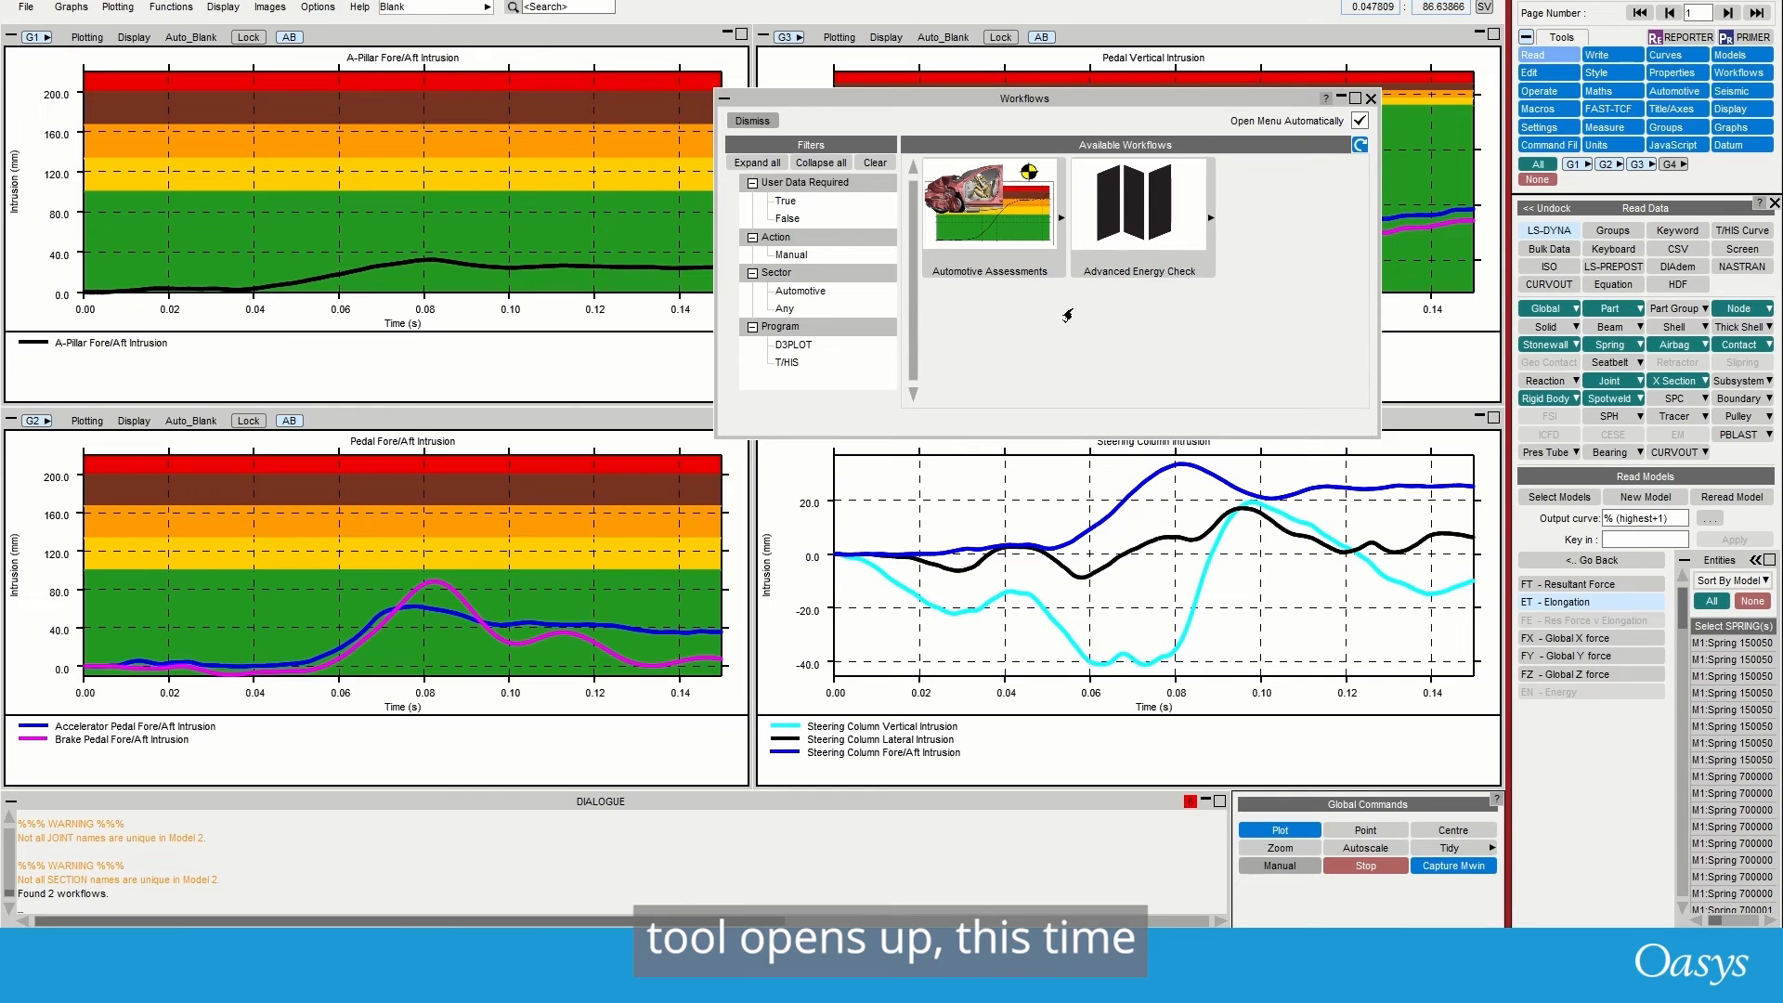
# - Run the Automotive Assessments workflow in Multiple Models mode on M1 and M2
pyautogui.click(1057, 223)
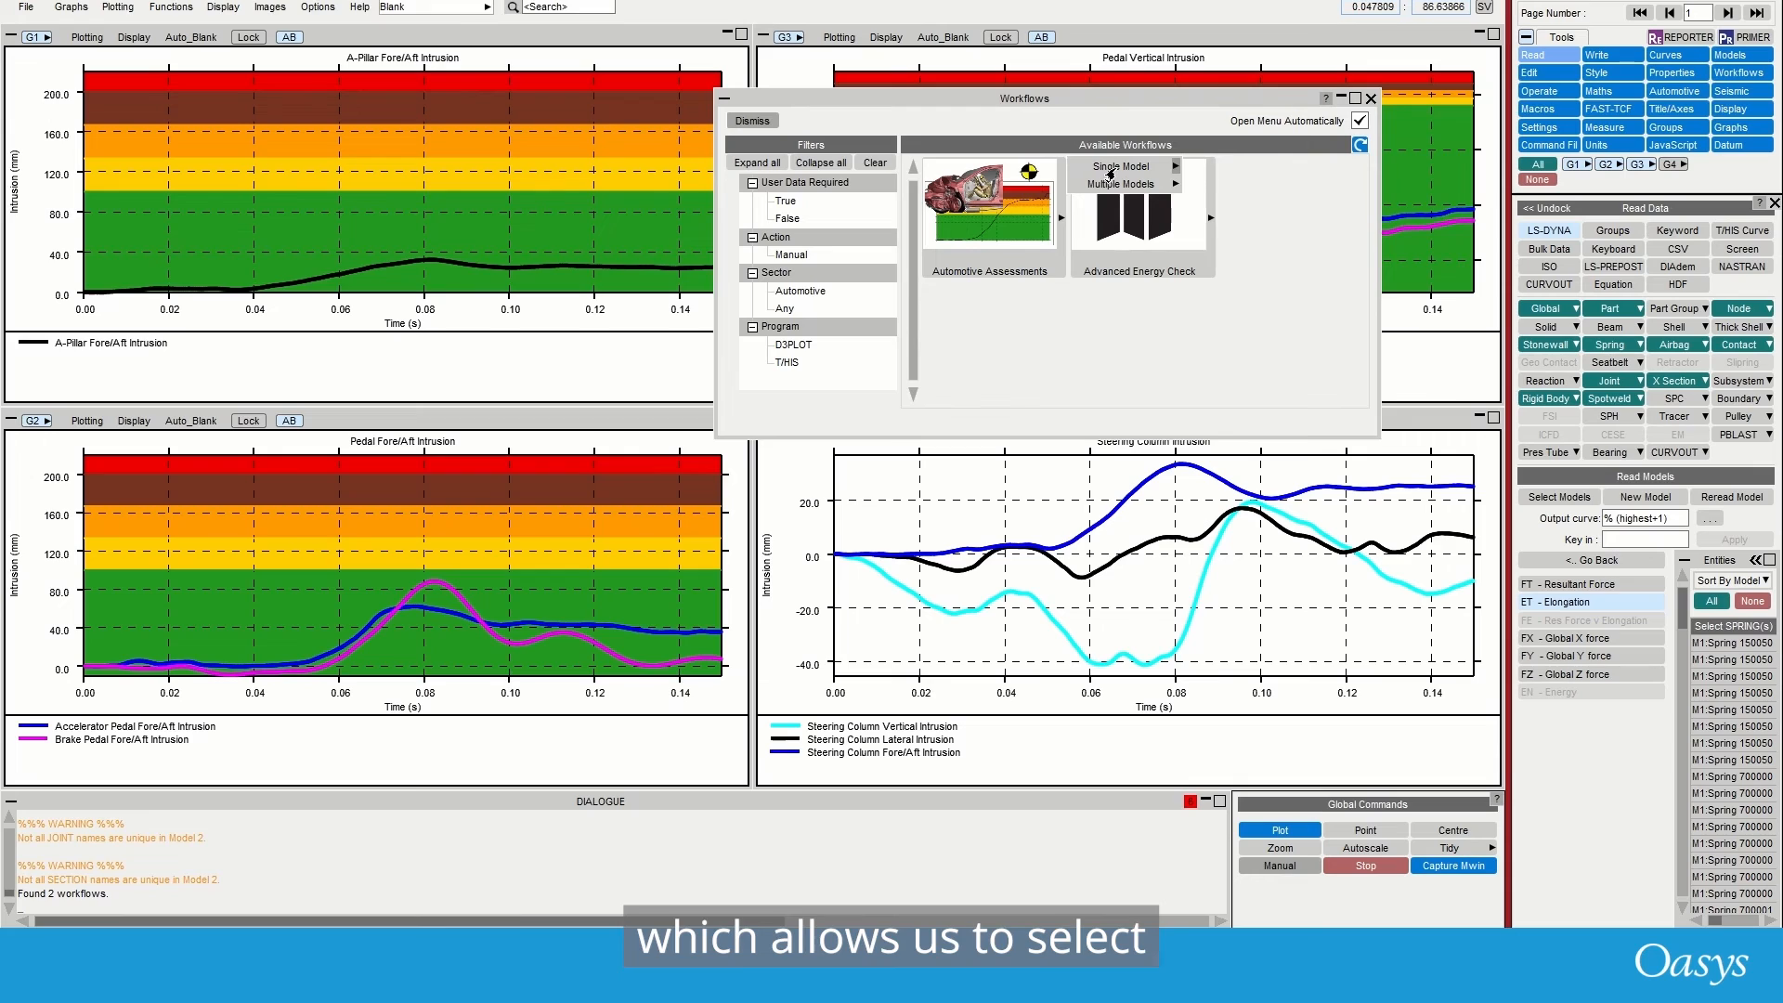
pyautogui.moveTo(1114, 174)
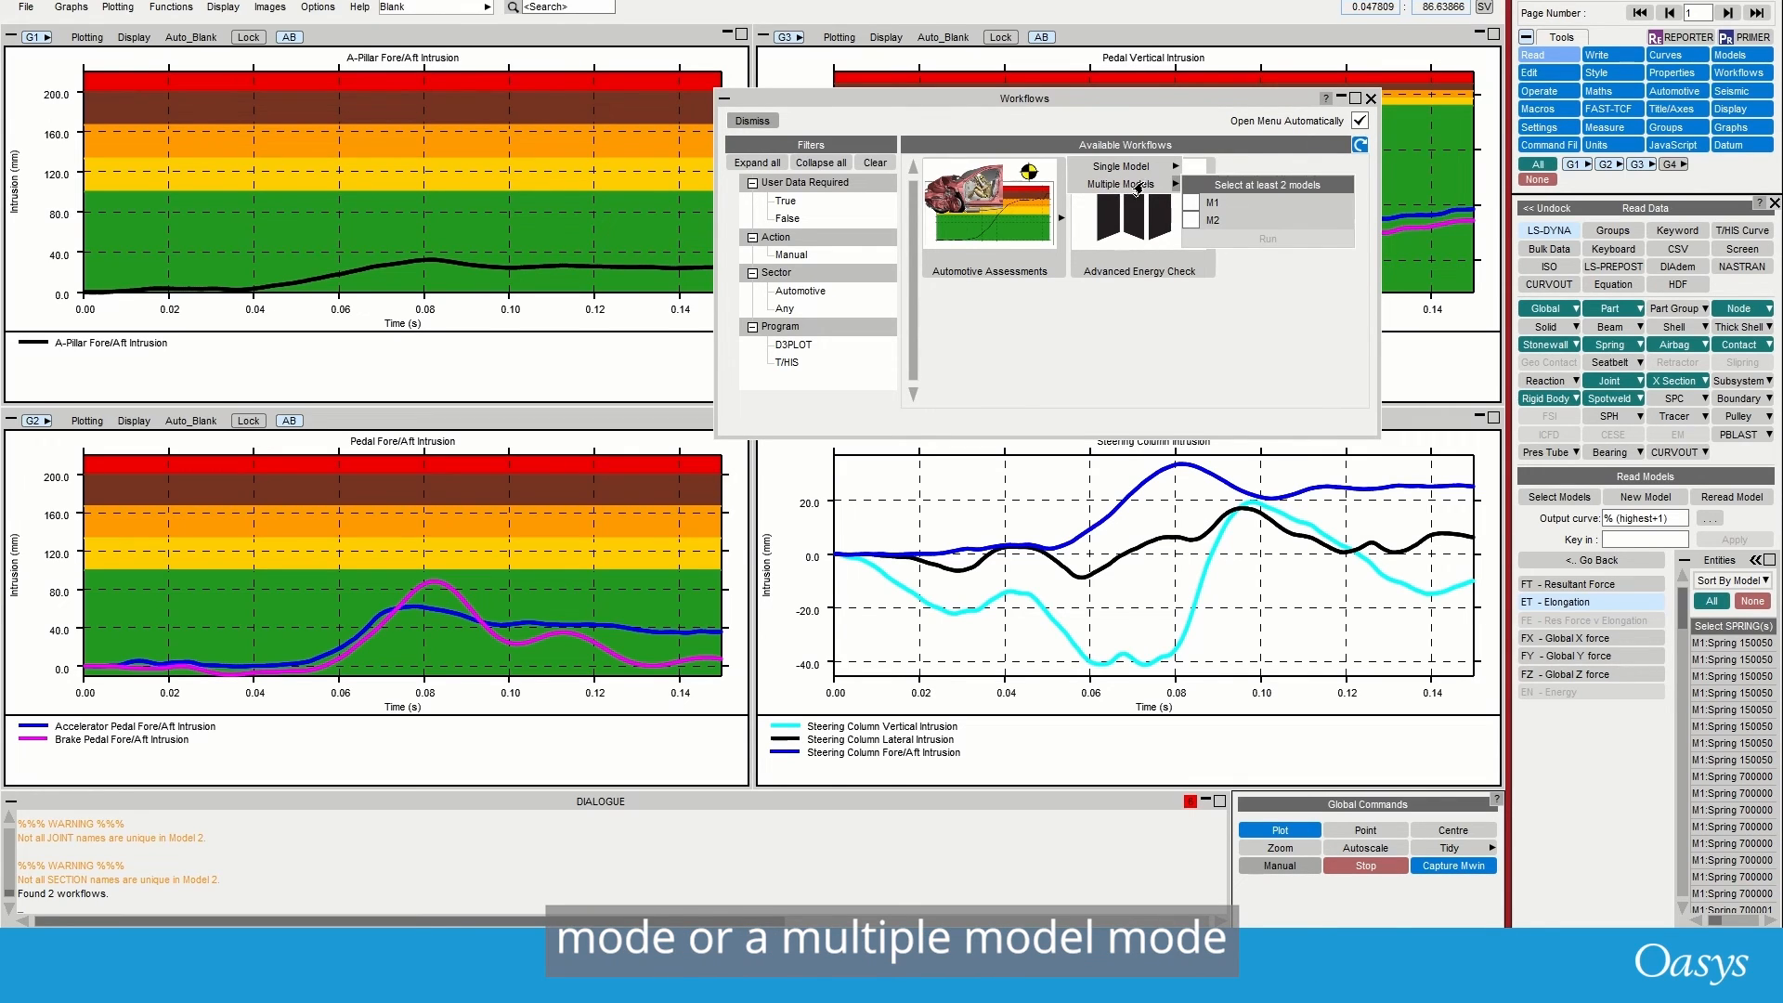
pyautogui.click(1190, 220)
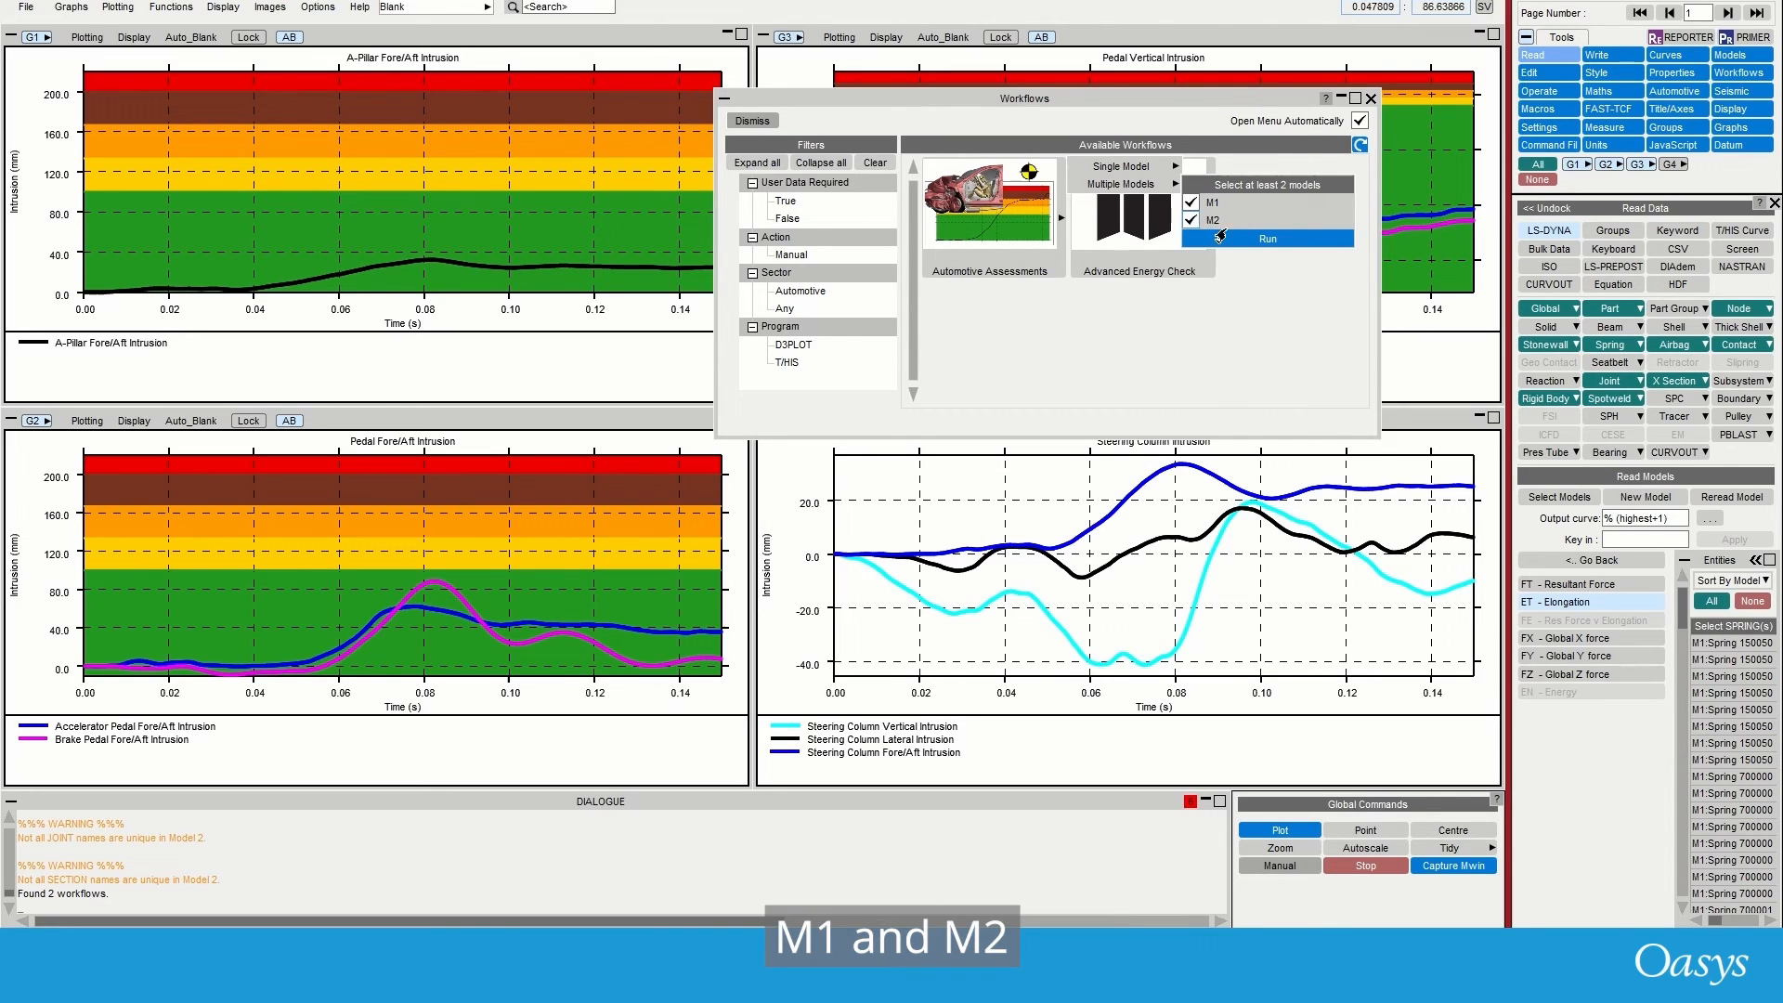
pyautogui.click(1259, 241)
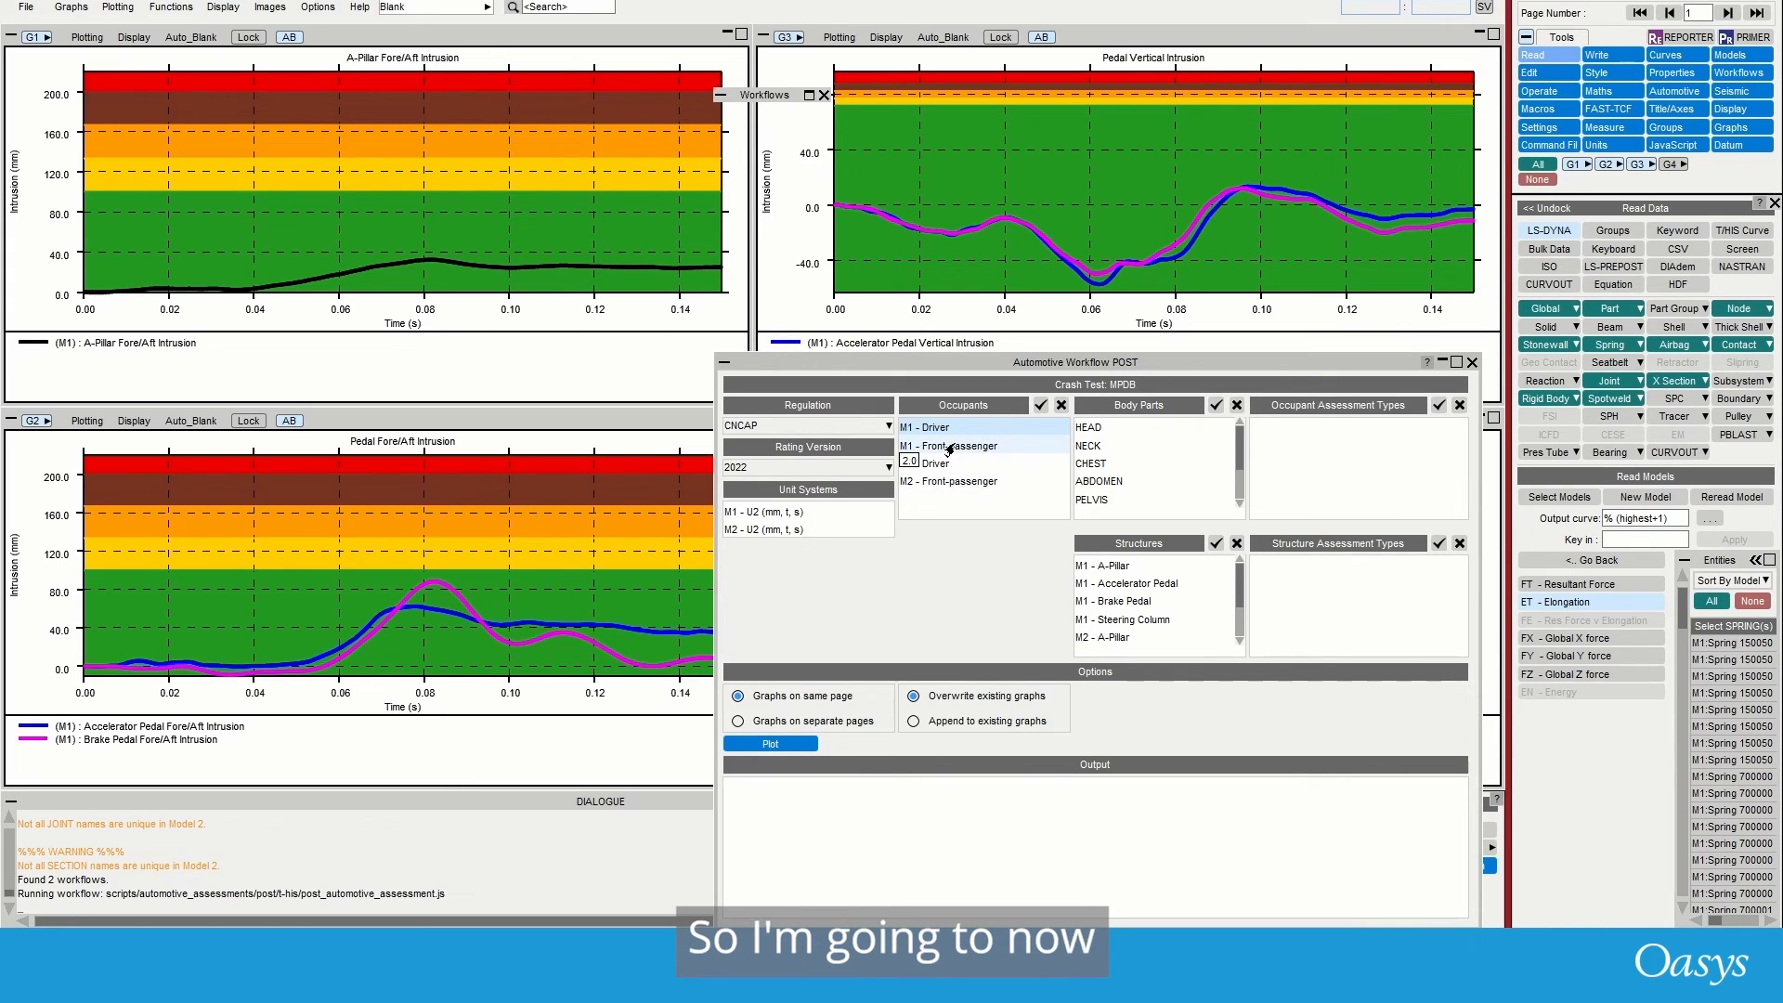
# - Plot all HEAD assessments for the M1 and M2 Front-passengers on separate pages, appended to the existing graphs
pyautogui.click(947, 447)
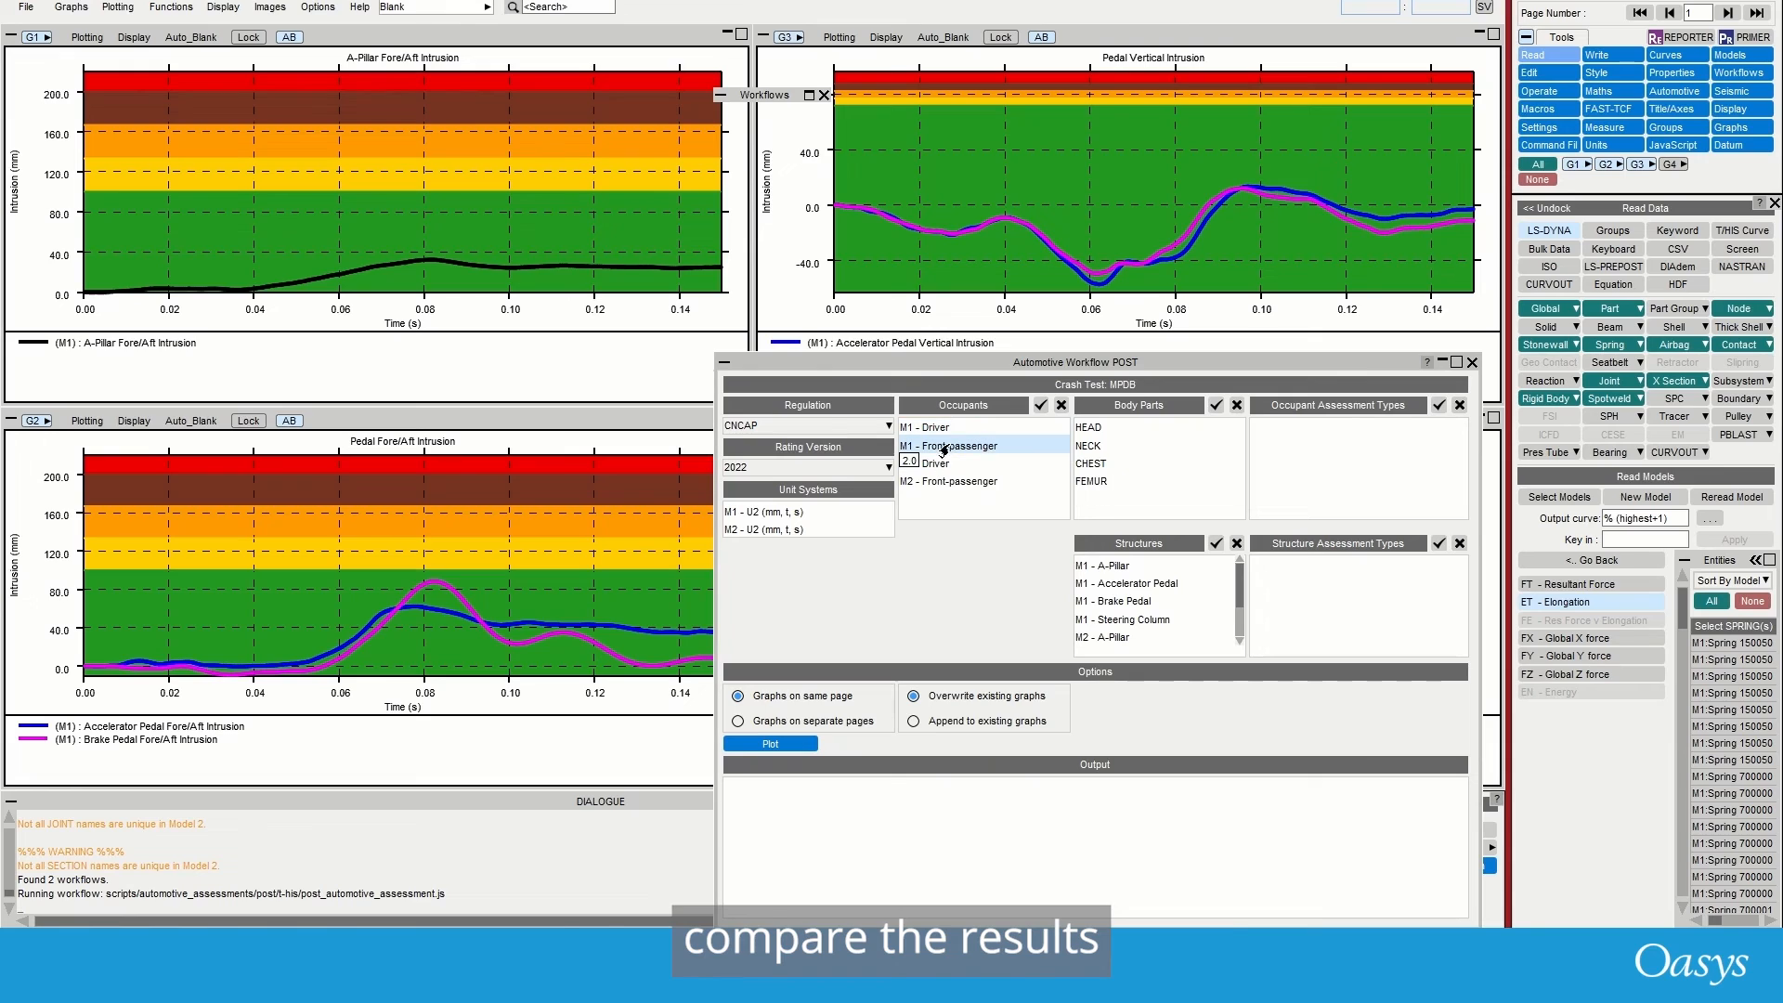
pyautogui.click(943, 483)
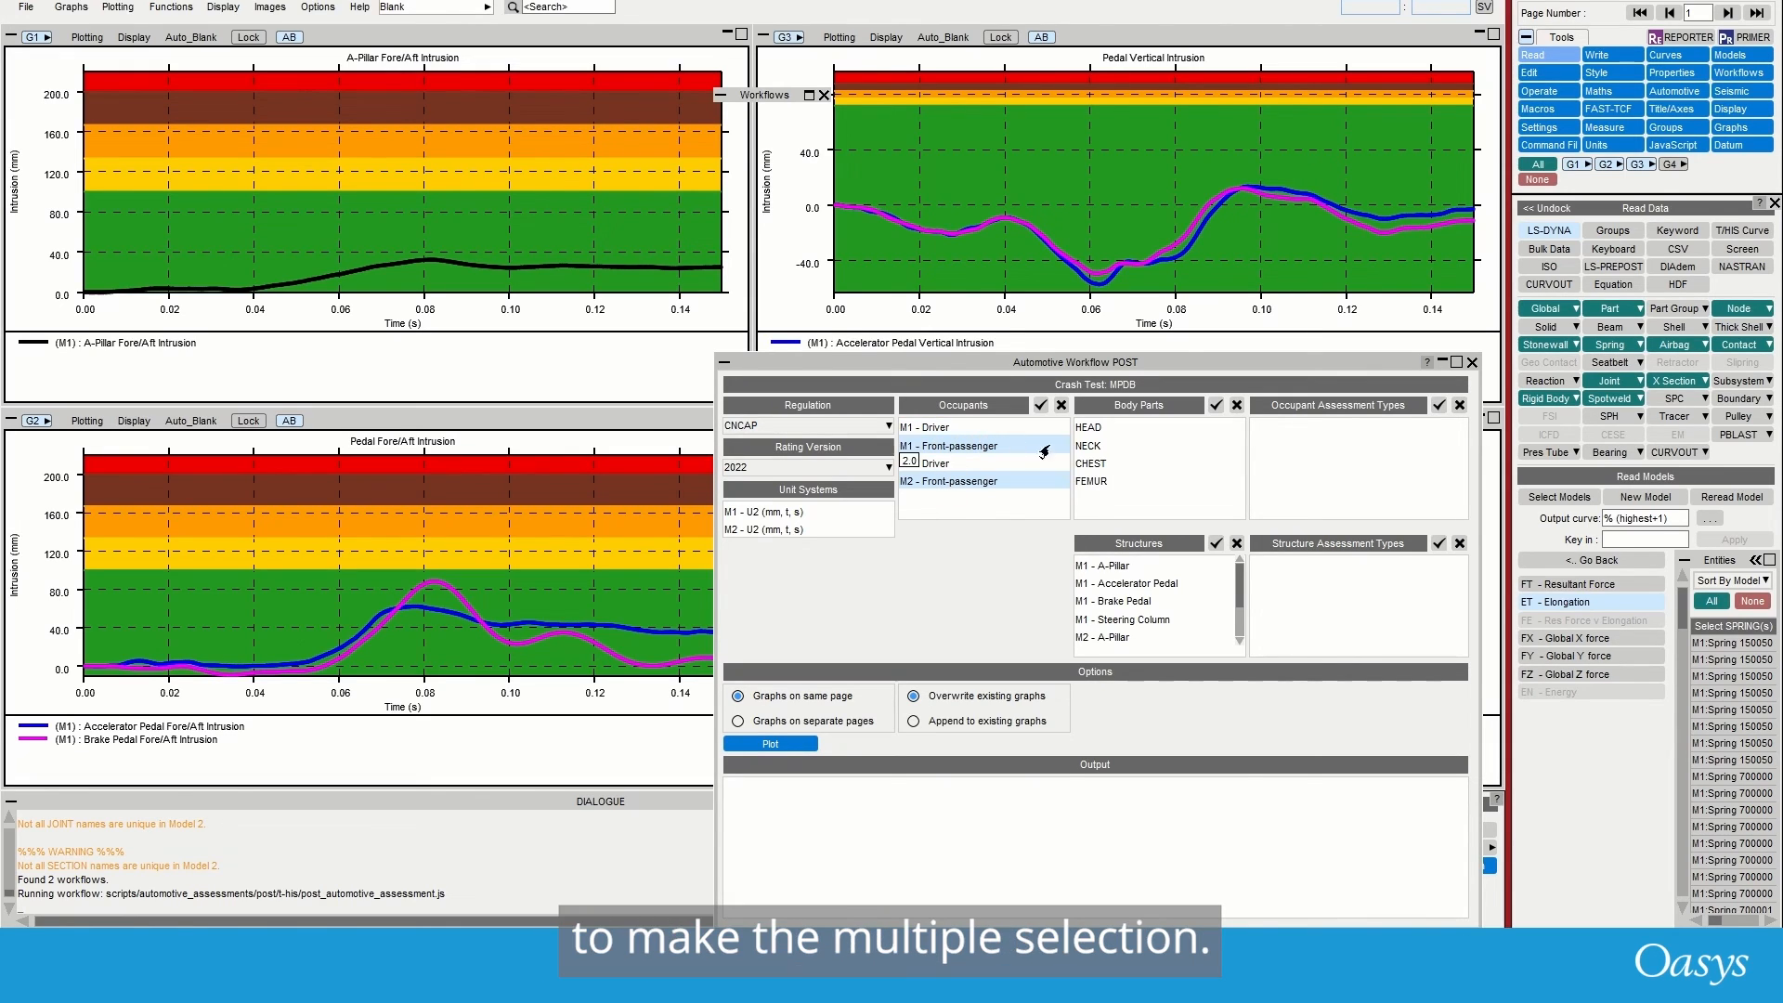
pyautogui.click(1086, 429)
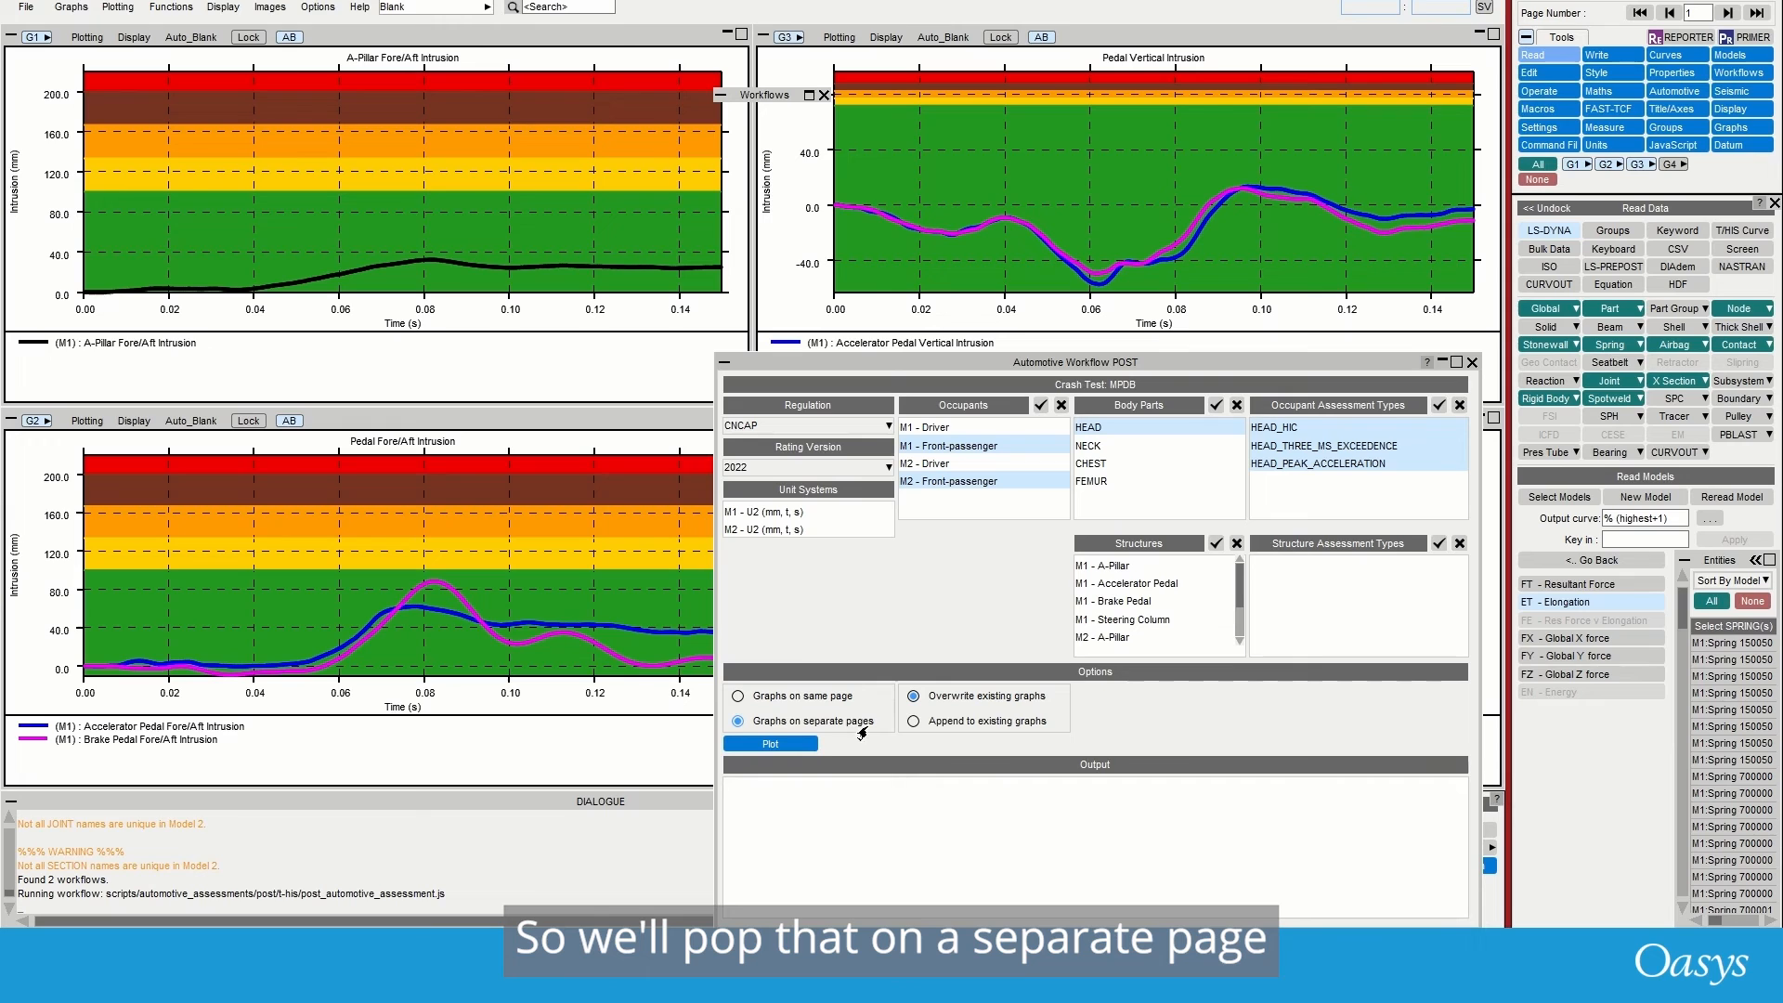
pyautogui.click(771, 744)
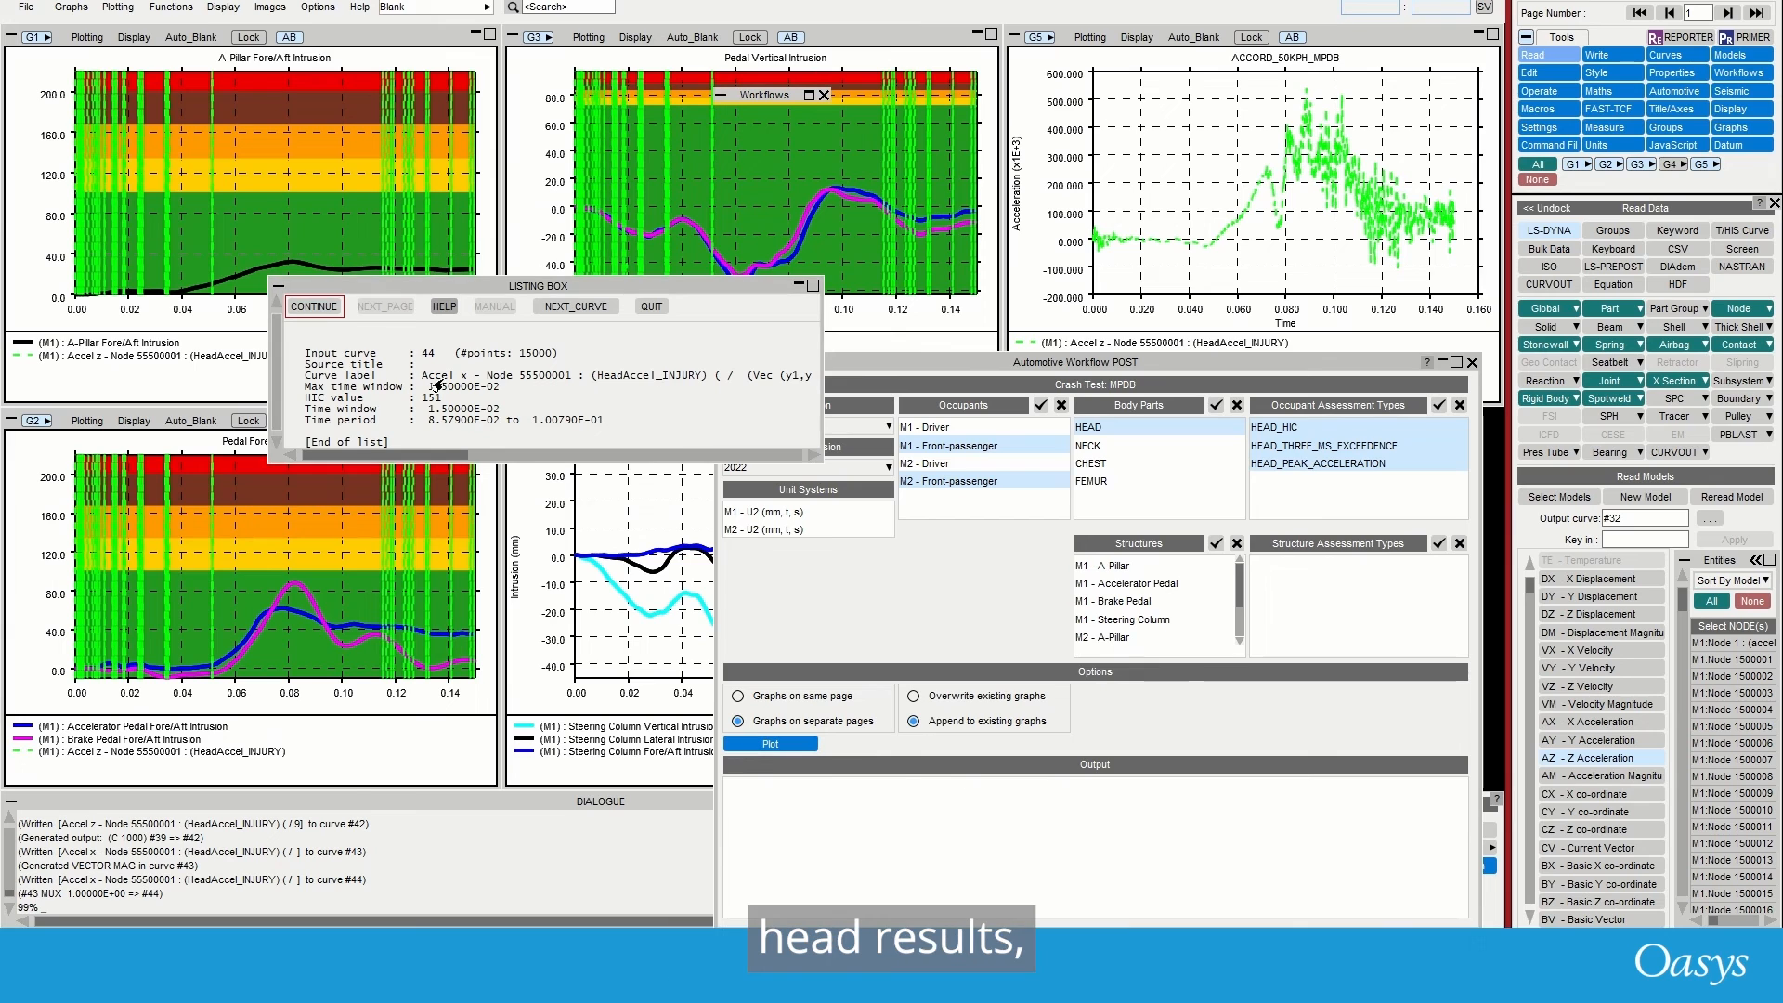
# - Continue through the head injury curve listings for both models and uncover the head acceleration magnitude graph
pyautogui.click(315, 313)
pyautogui.click(316, 314)
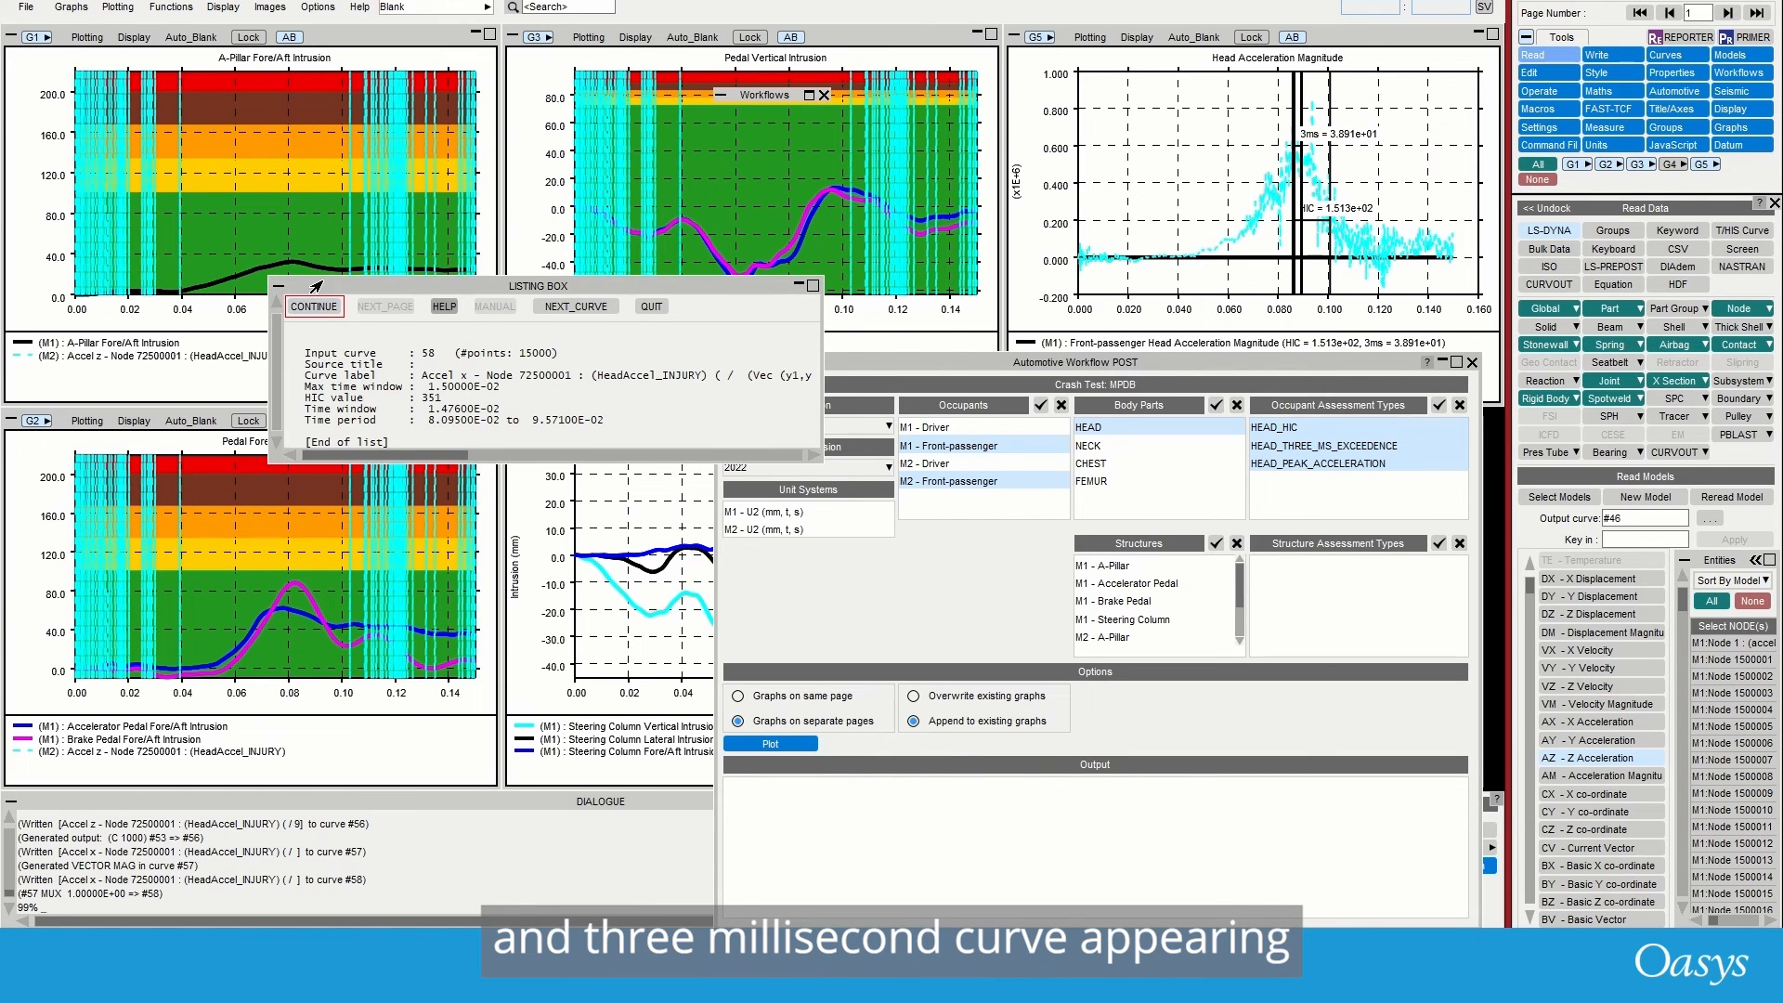
pyautogui.click(315, 308)
pyautogui.click(314, 308)
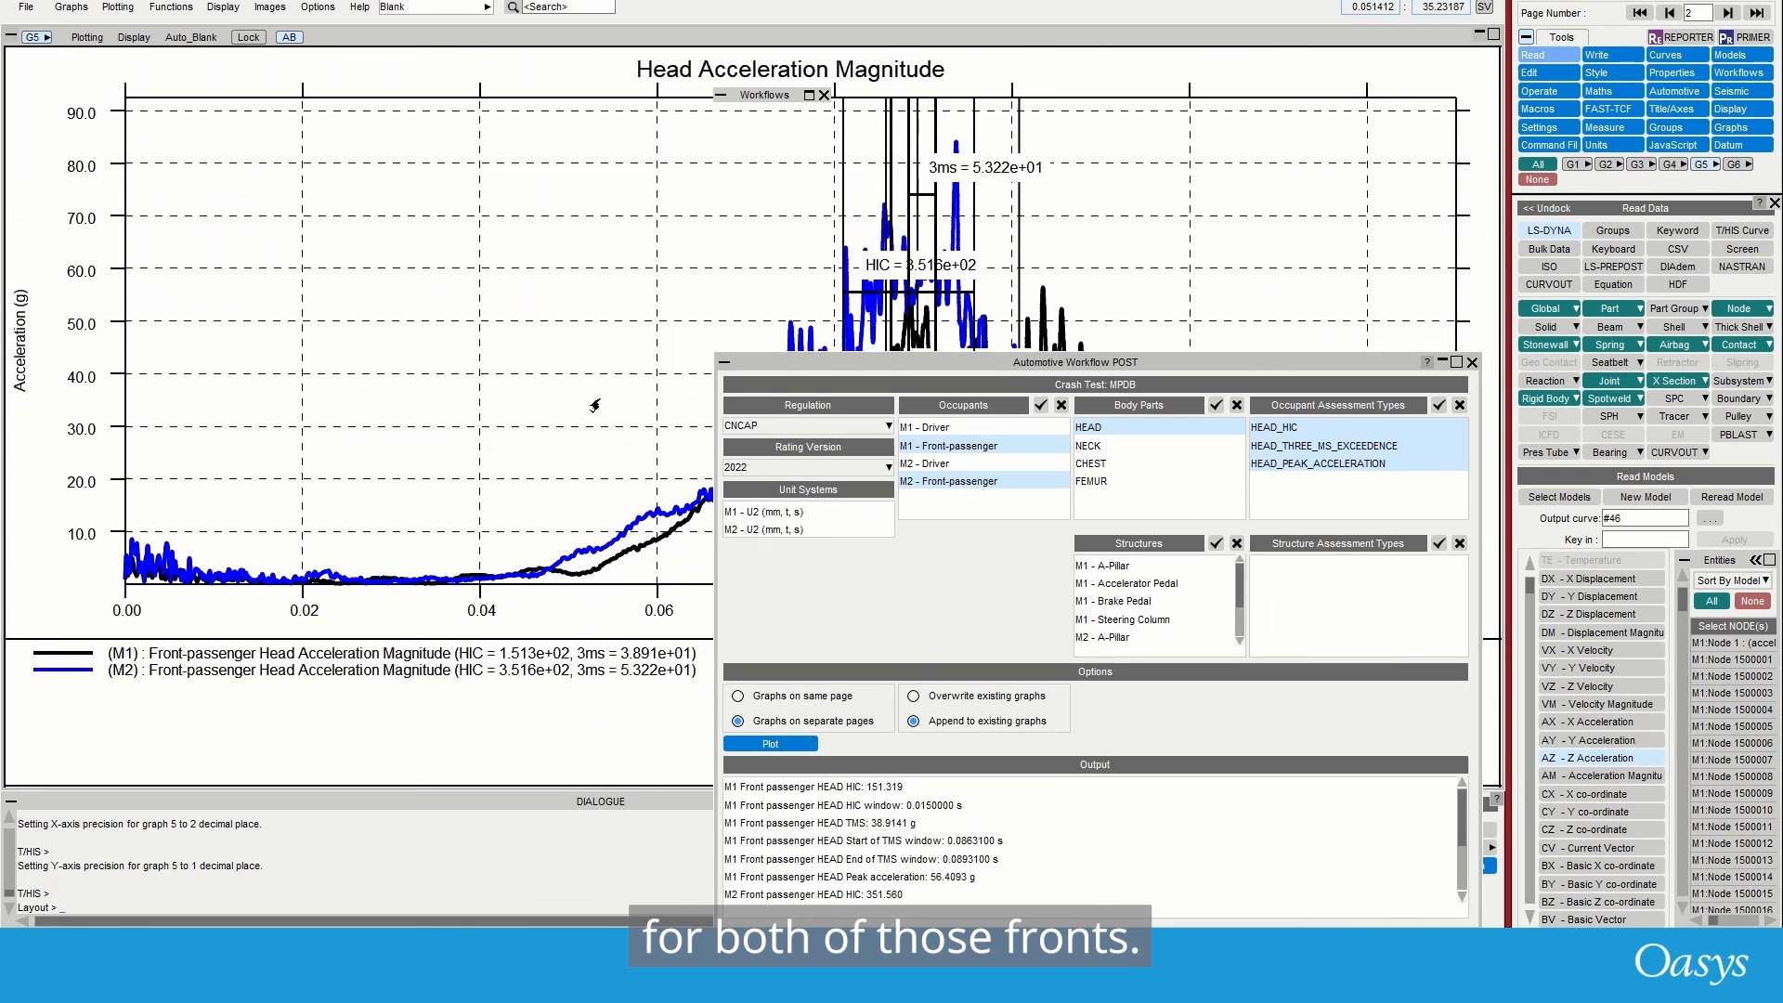
pyautogui.moveTo(293, 457); pyautogui.dragTo(363, 746)
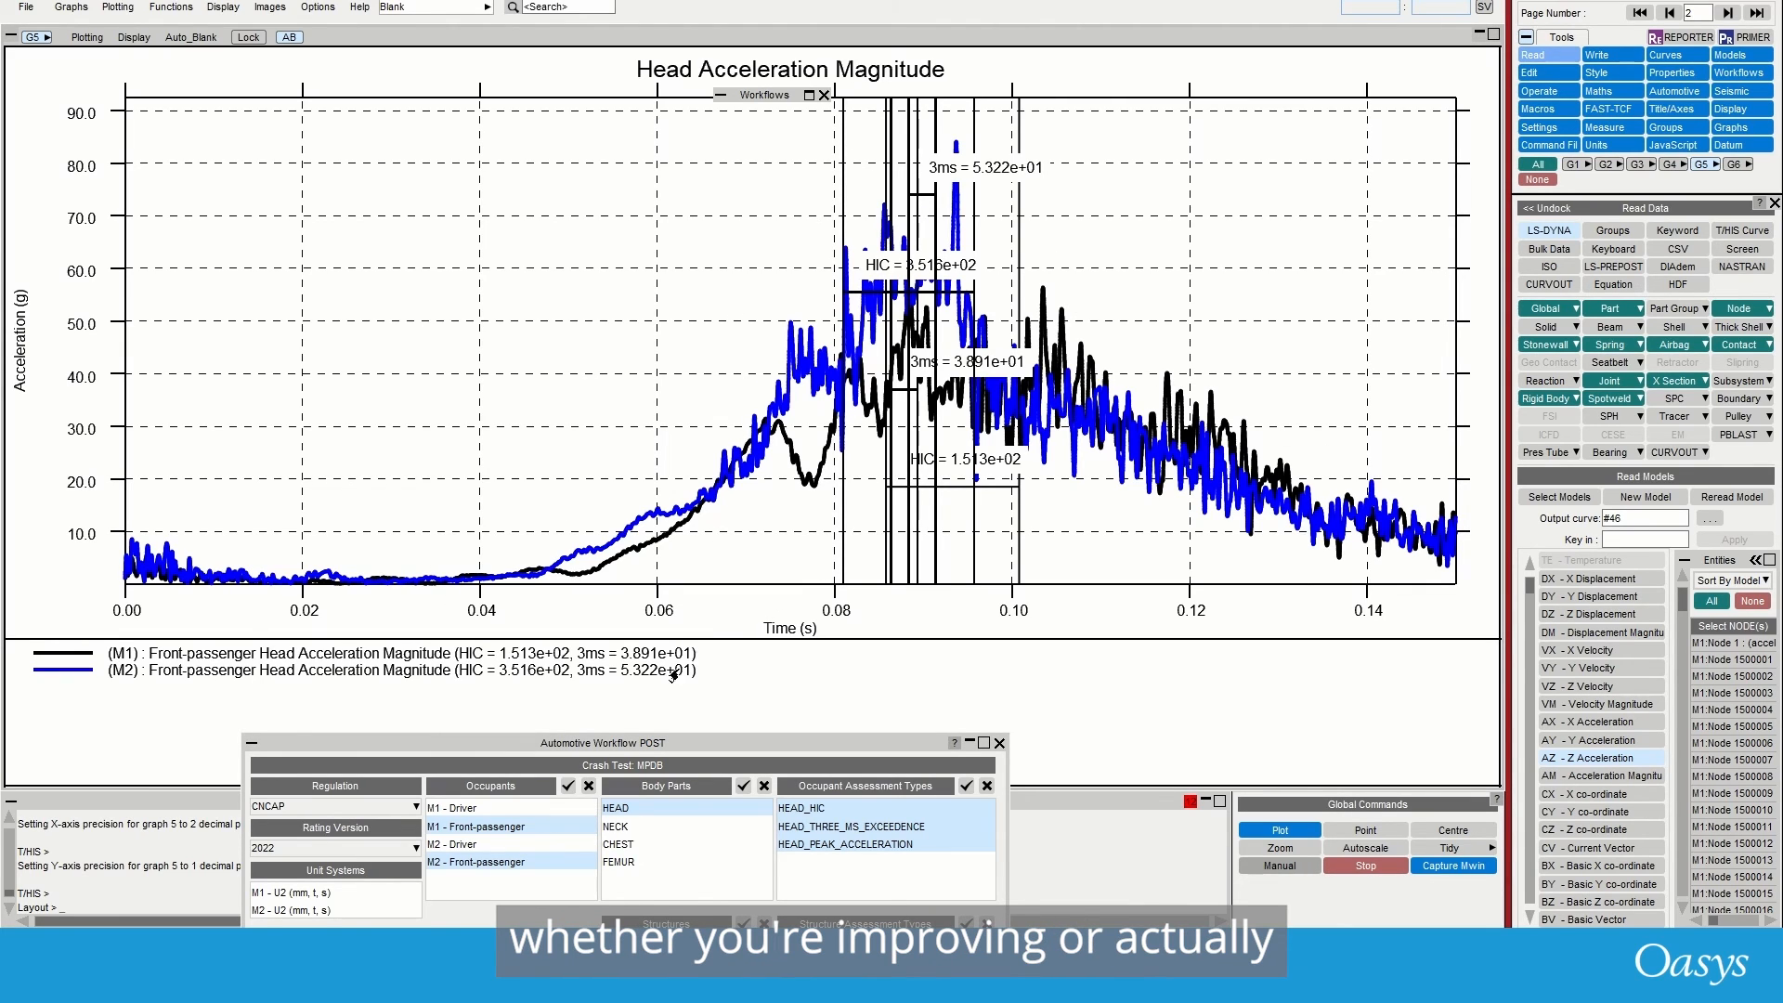
# - Plot the left and right FEMUR axial assessments for the M1 and M2 Front-passengers on separate pages, appended to the existing graphs
pyautogui.moveTo(895, 155); pyautogui.dragTo(878, 159)
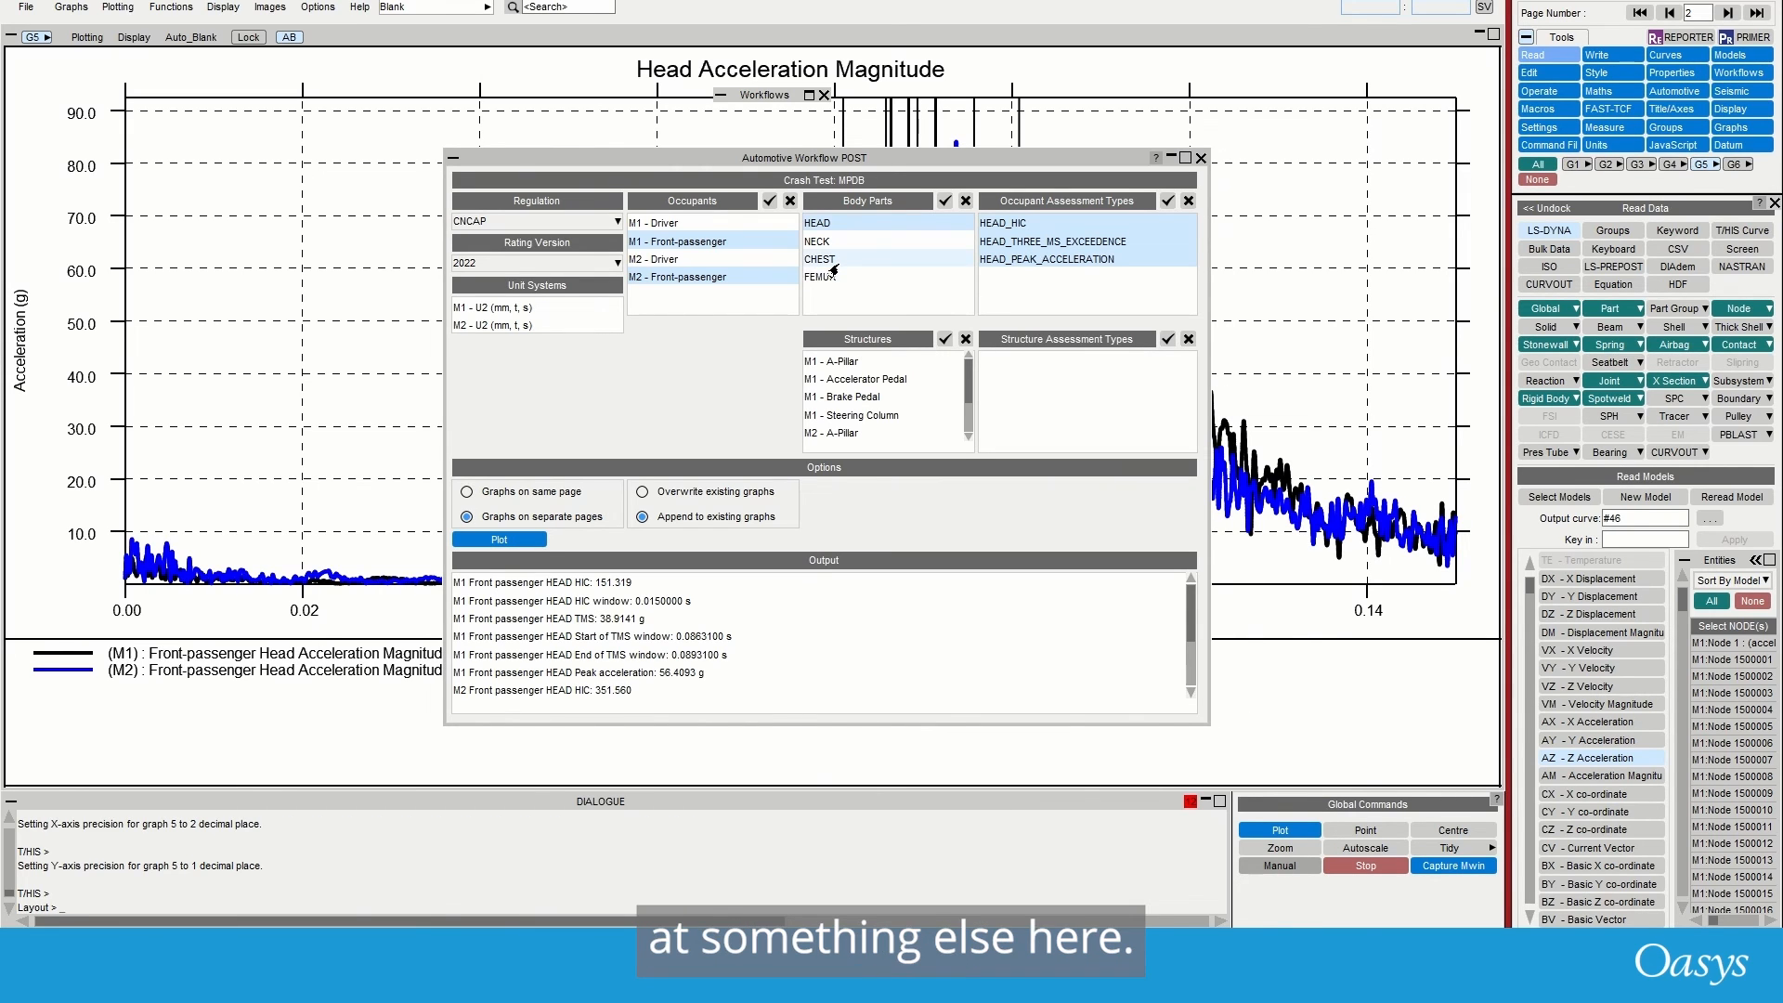
pyautogui.click(835, 278)
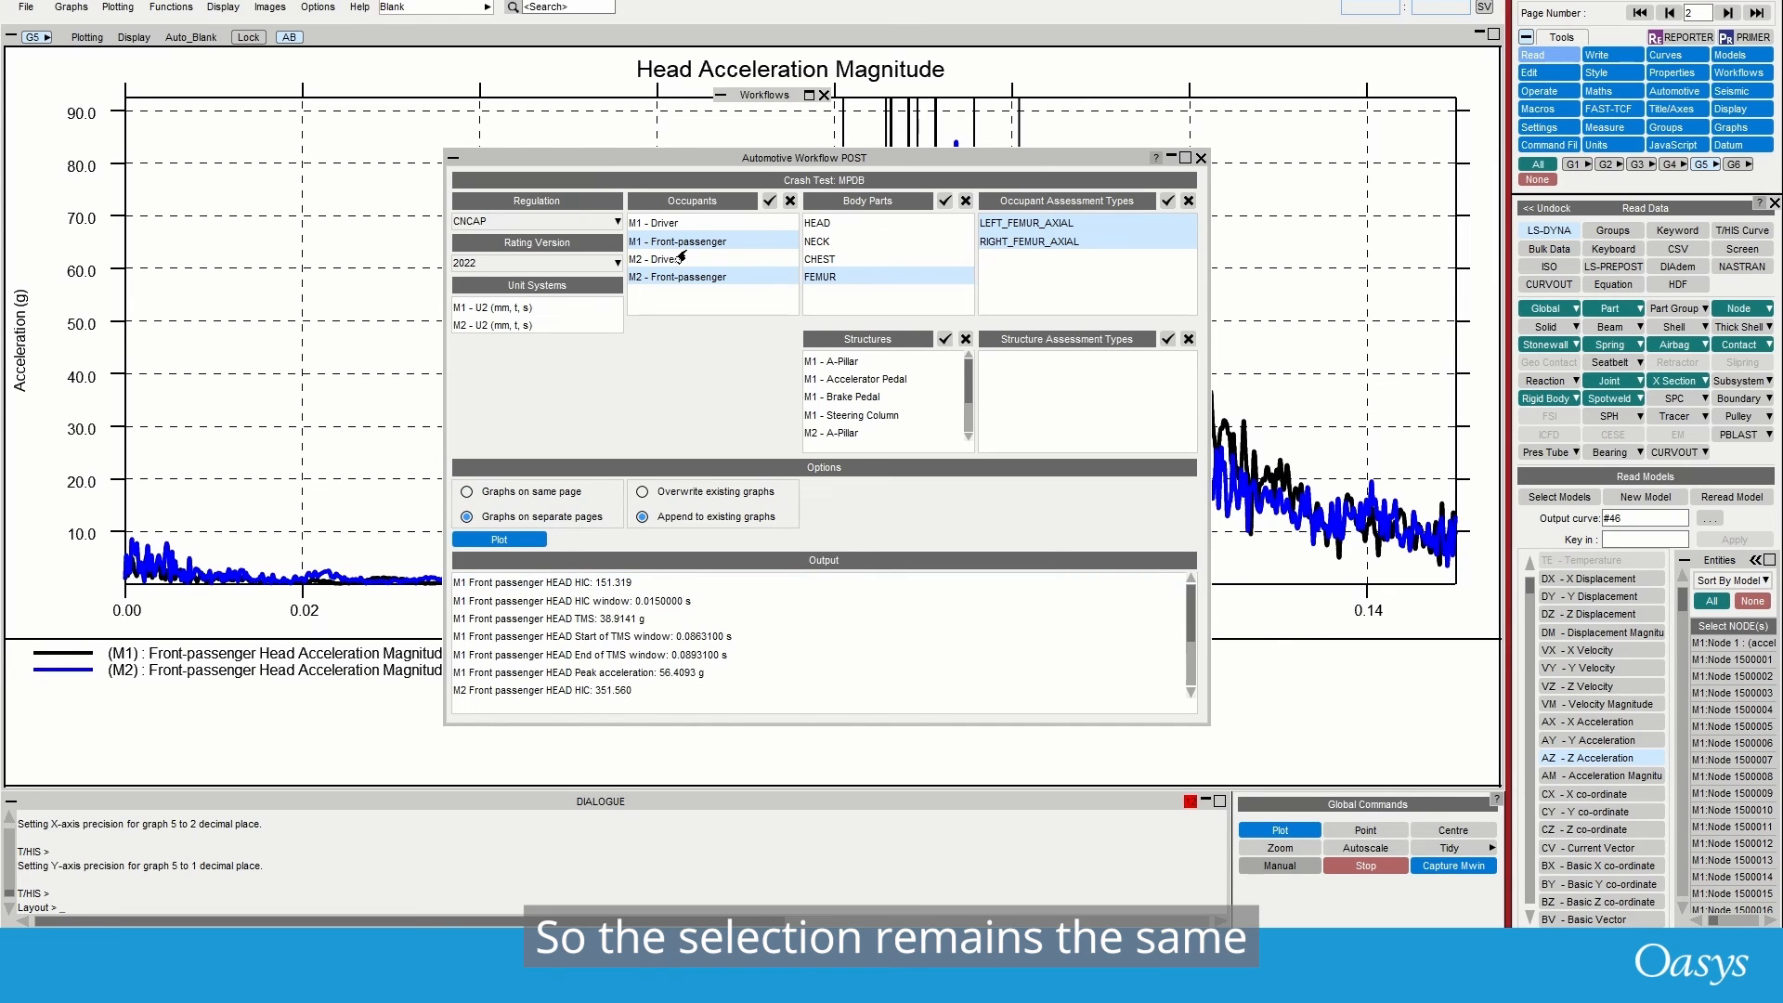
pyautogui.click(506, 540)
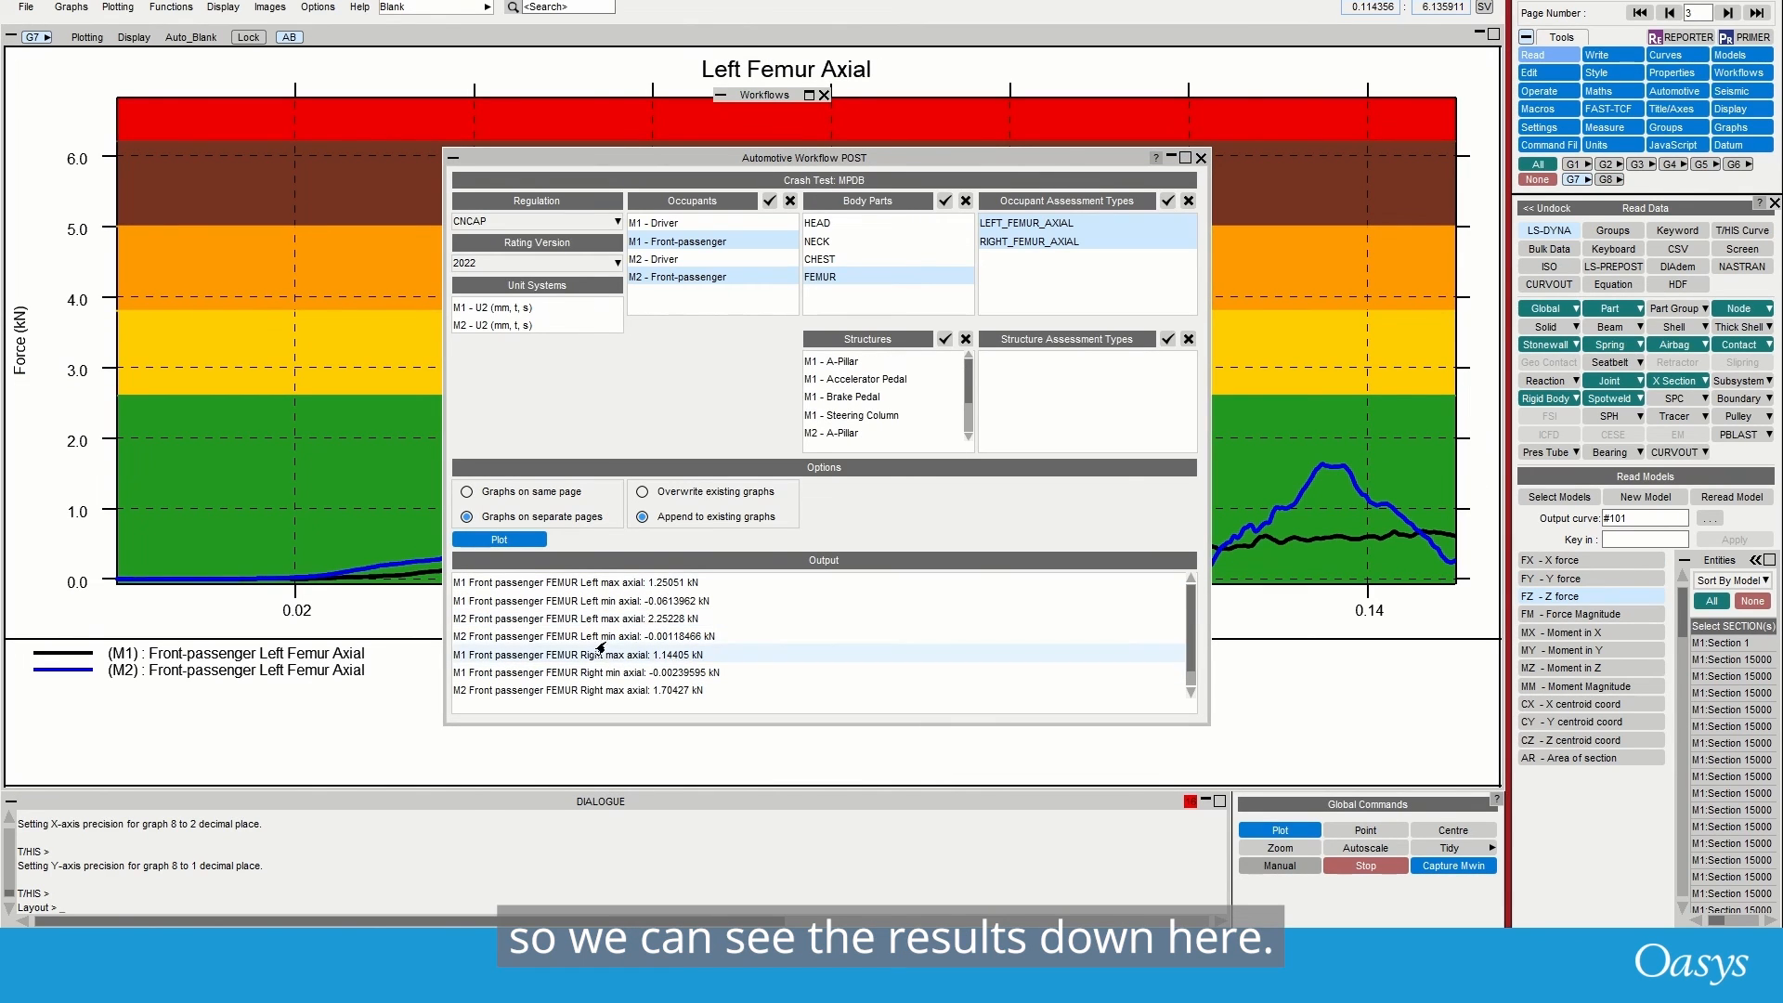
# - Close the assessment and Workflows windows and display the Right Femur Axial graph on page 4
pyautogui.click(1200, 155)
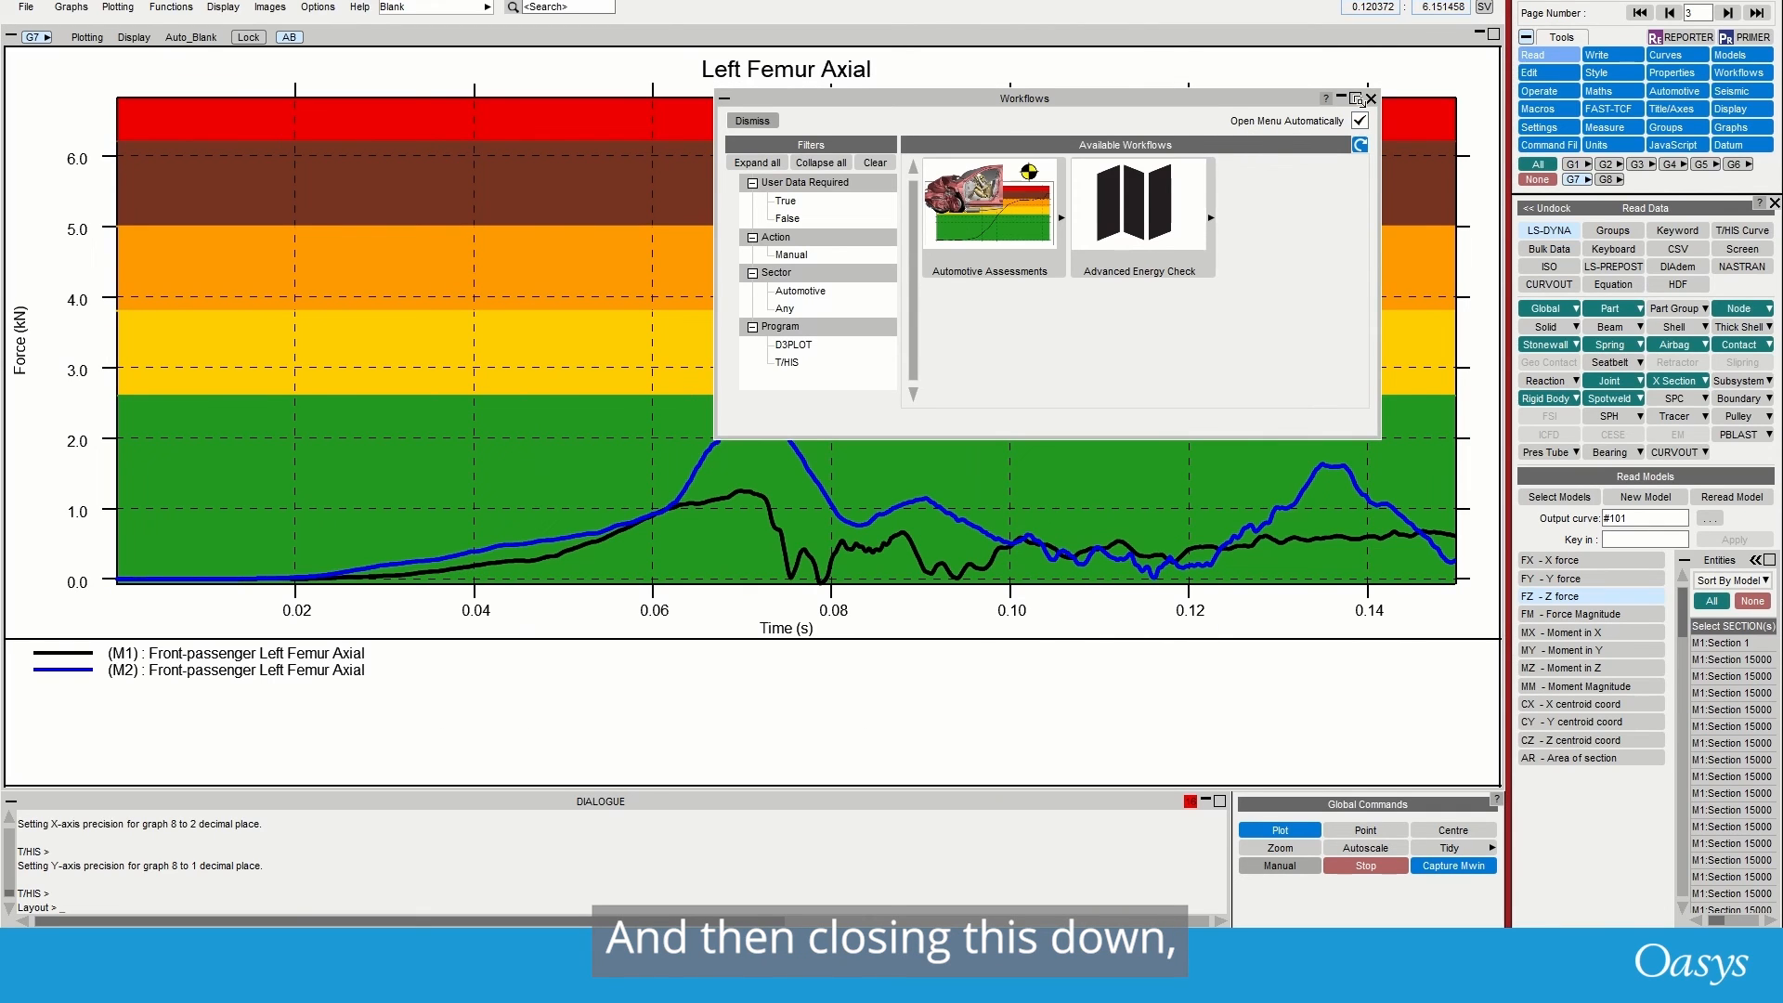
pyautogui.click(1365, 102)
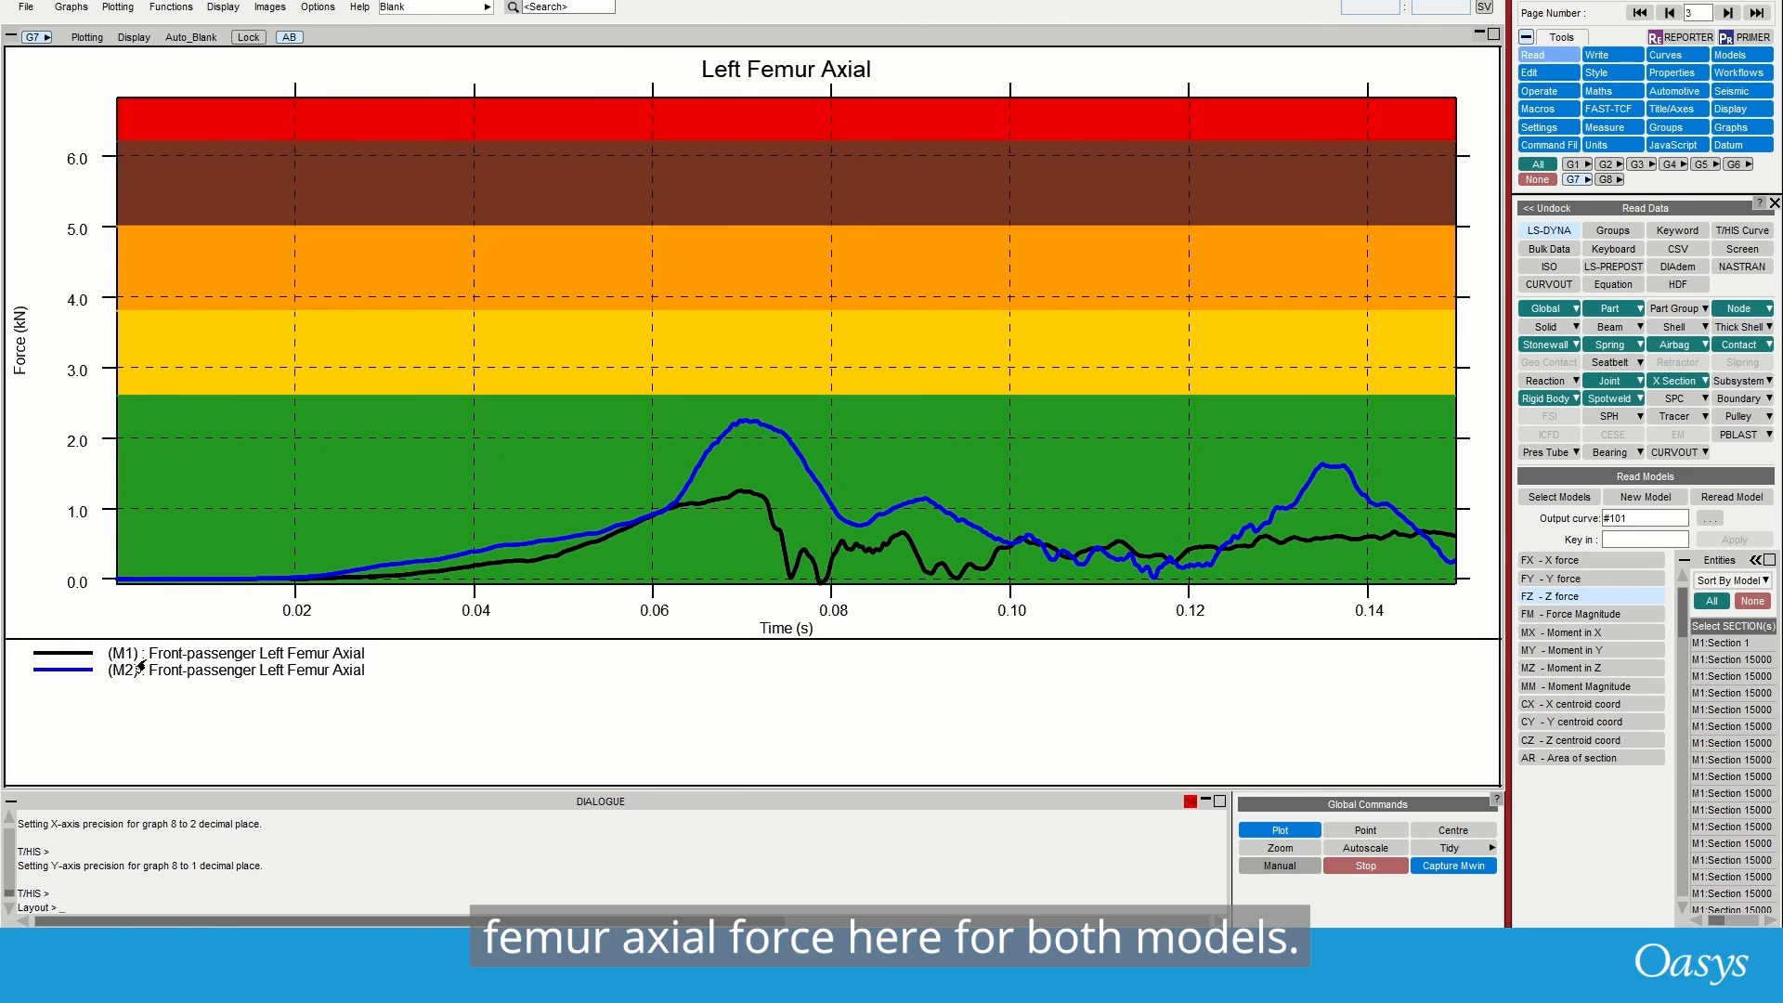
pyautogui.click(1725, 13)
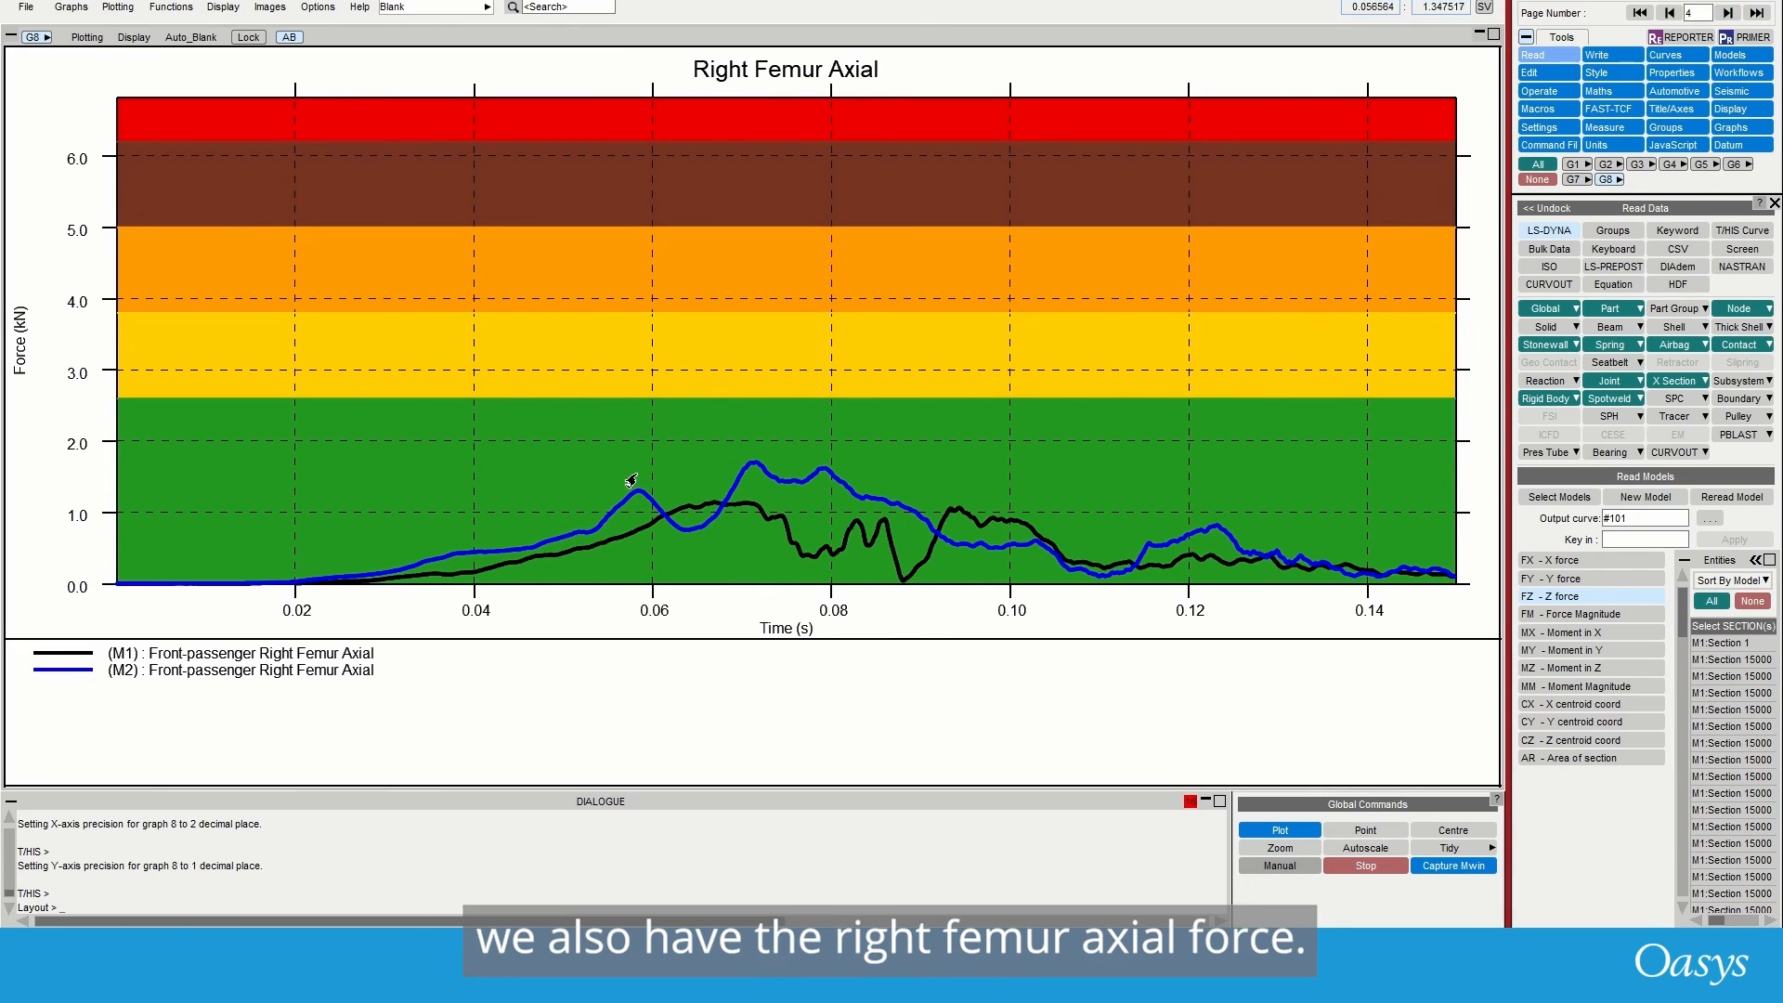